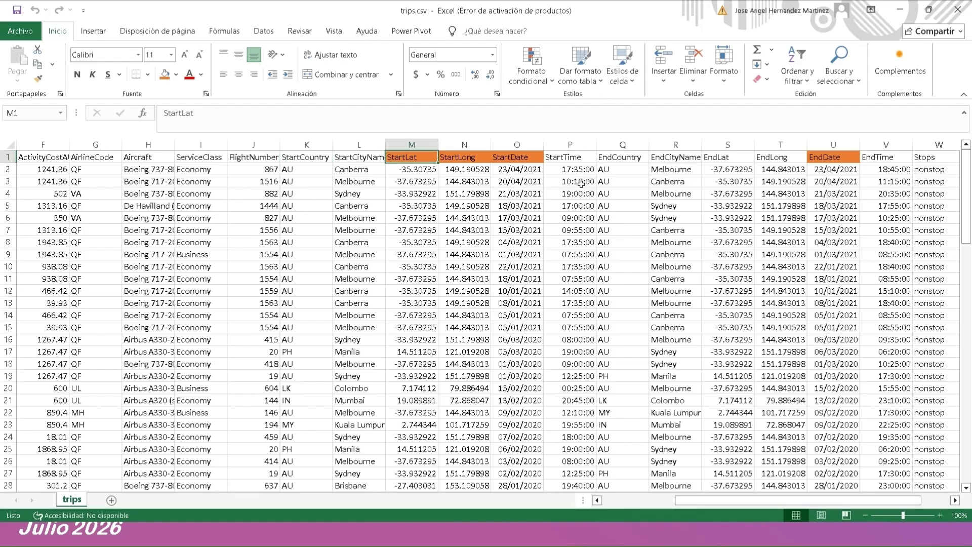
Step: Examine the highlighted StartLat, StartLong, StartDate and EndDate columns of the trips sheet
left_click(408, 138)
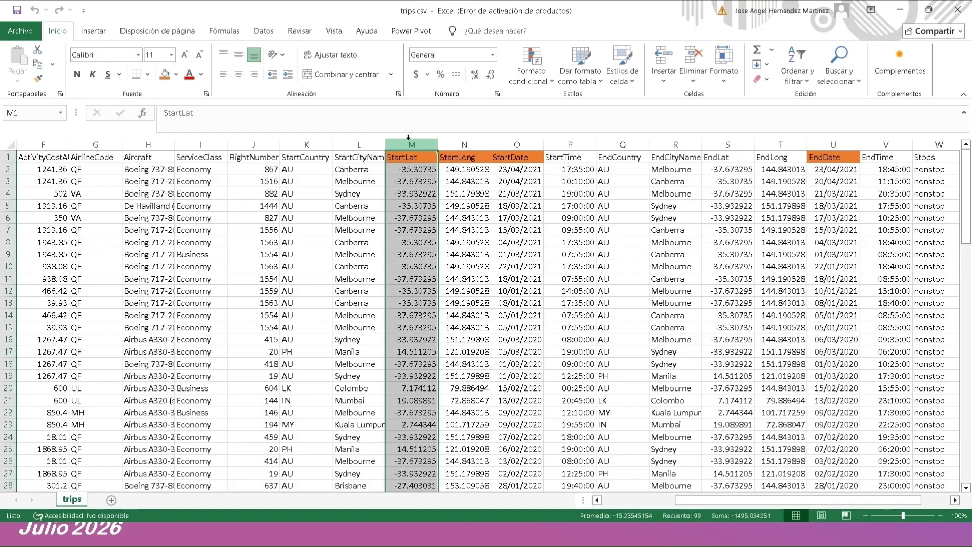
left_click(471, 143)
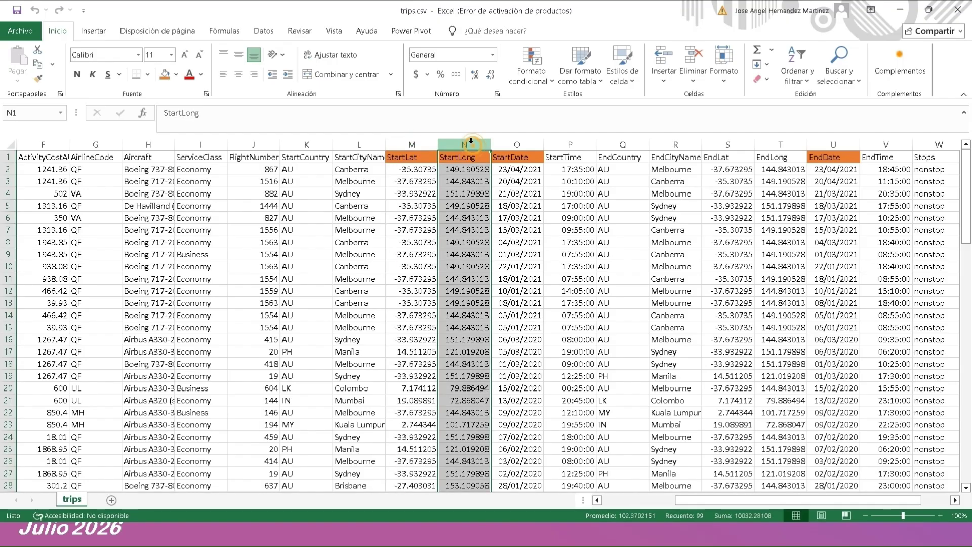
left_click(522, 142)
left_click(852, 141)
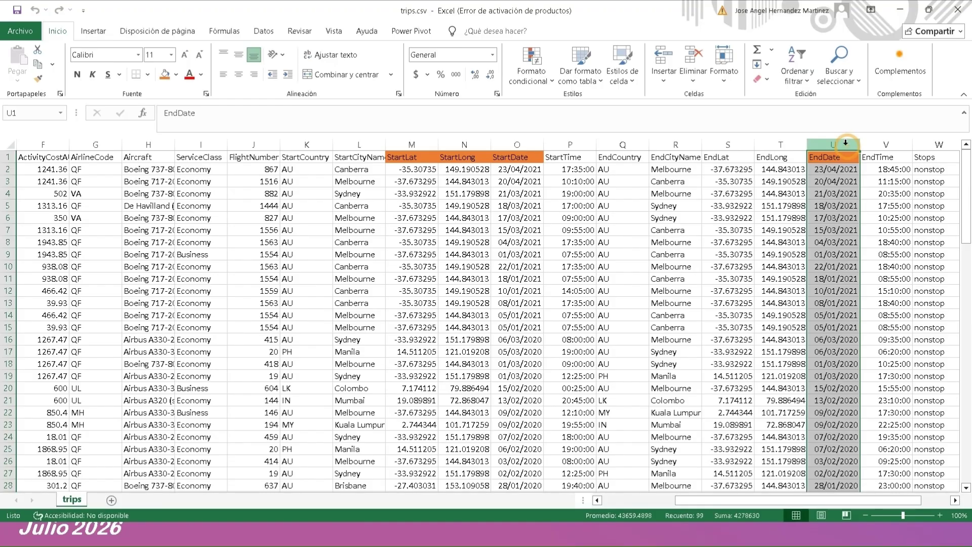
left_click(589, 217)
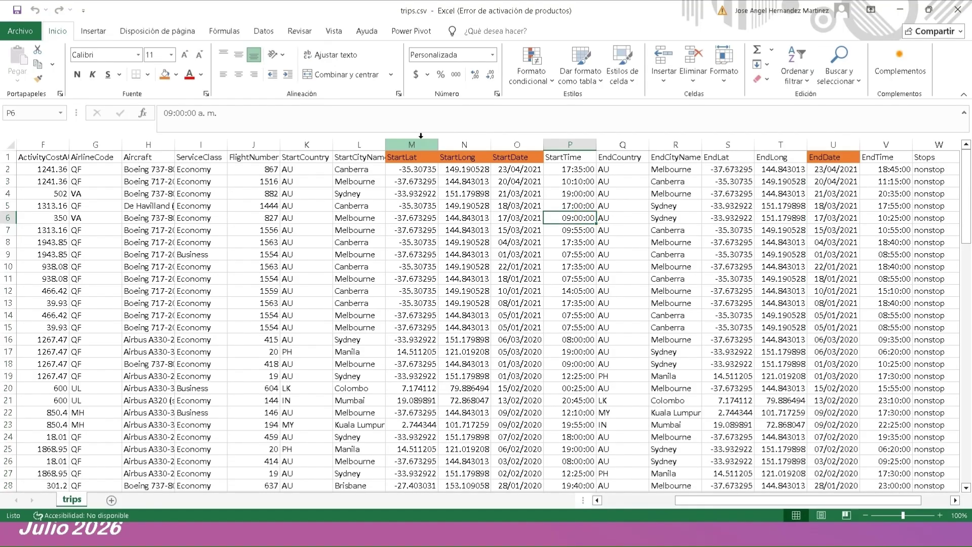
left_click_drag(409, 139, 446, 153)
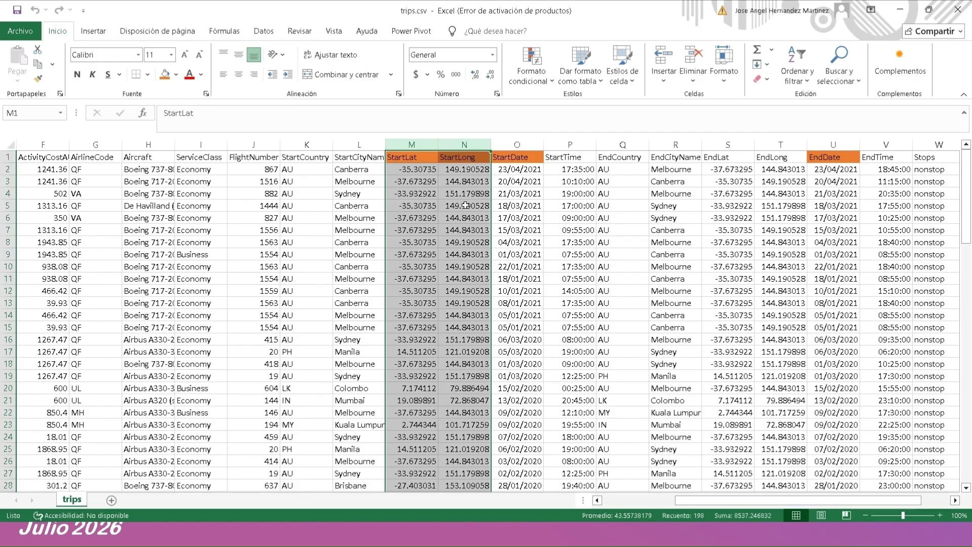
left_click(454, 238)
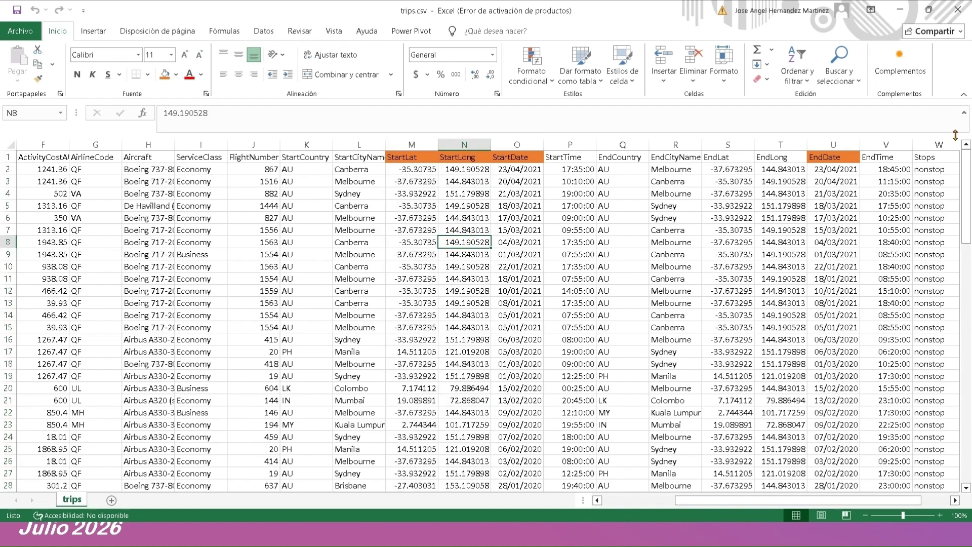
left_click(829, 142)
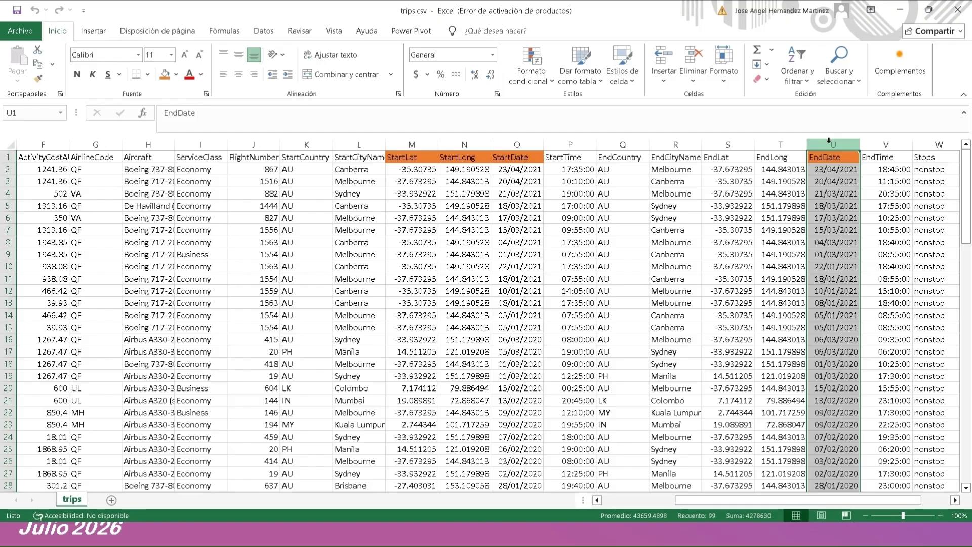
left_click(841, 231)
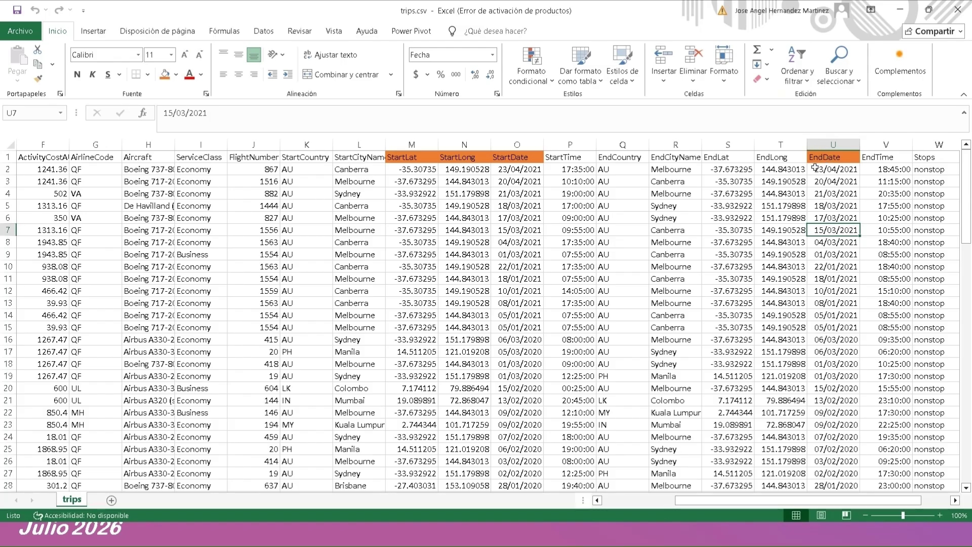
Step: Open a blank Notepad document and write the date format example "1/7/26 -- d/m/yy"
key("super+r")
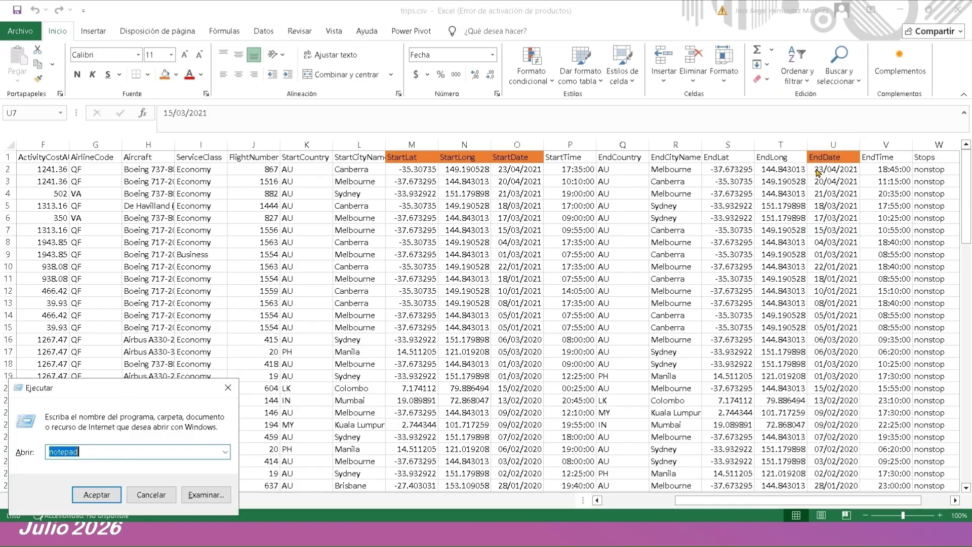
key("Return")
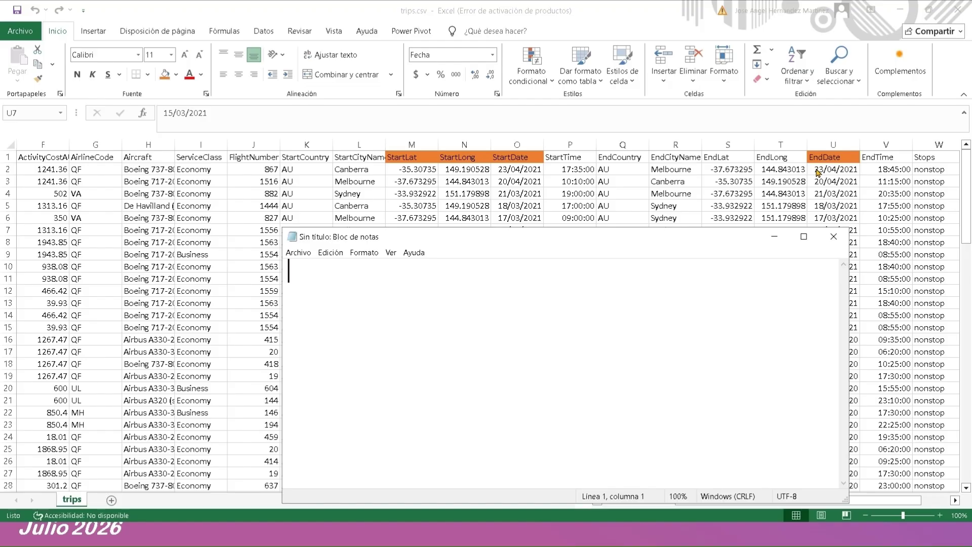
type("1/7/")
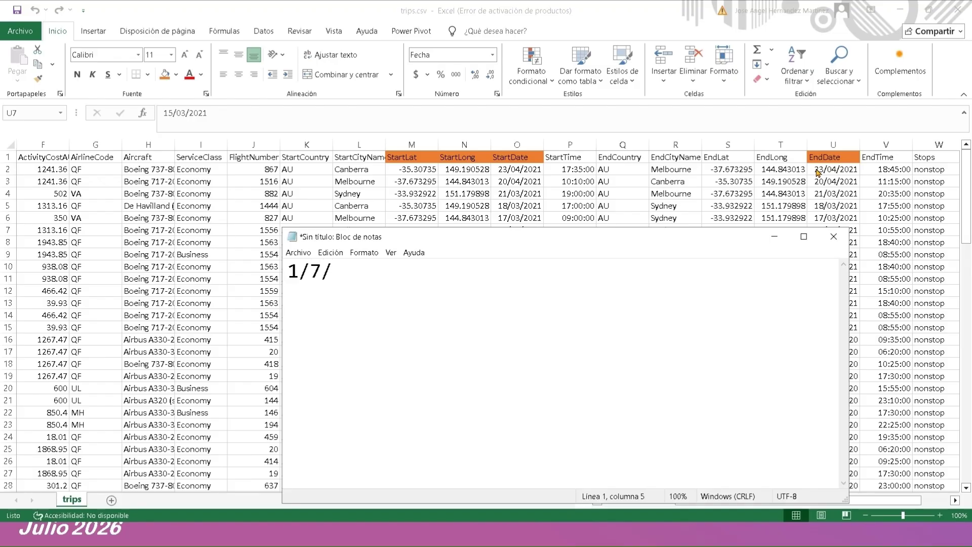
type("26 -- d/m/yy")
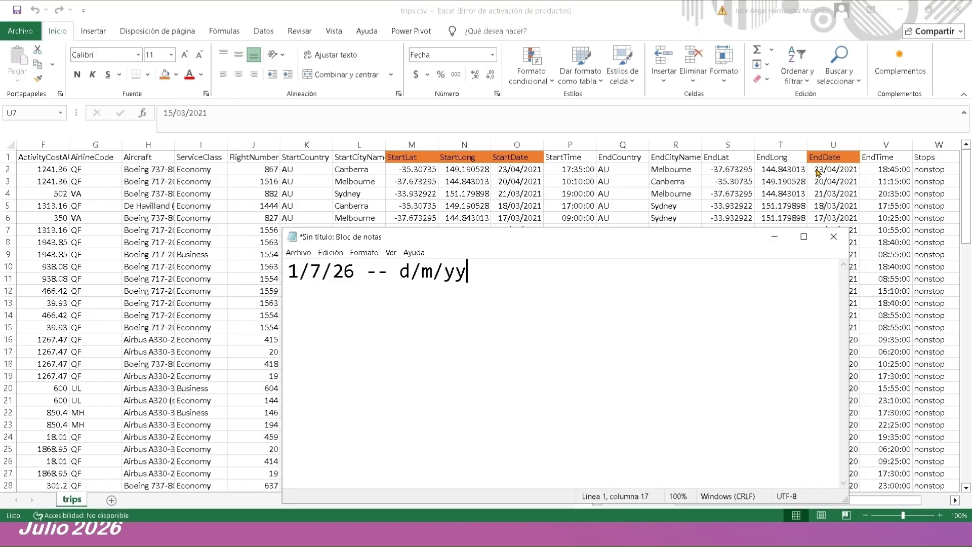
Step: Add a second line to the notes reading "12/07/2026 -- dd/mm/yyyy"
key("Return")
type("2")
key("Left")
type("1")
key("Right")
type("/07/2")
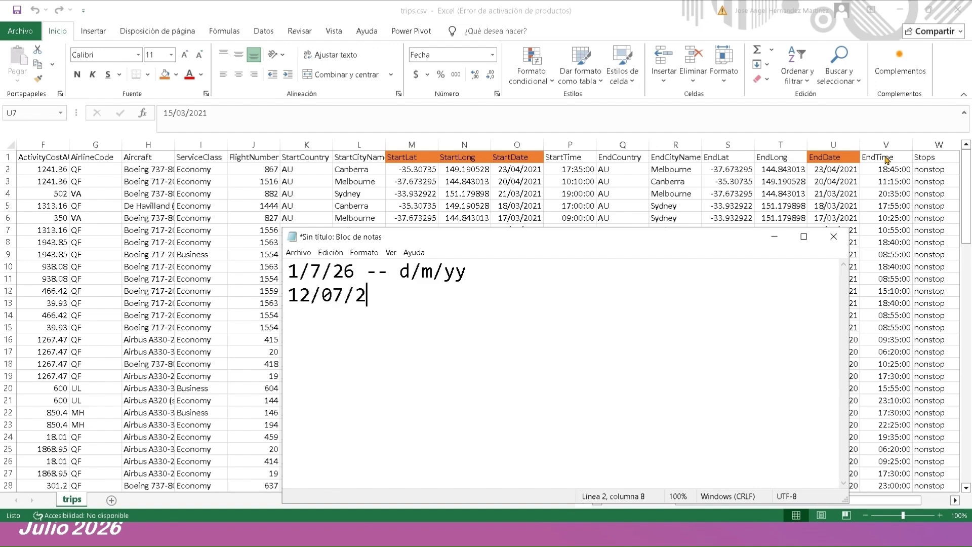
type("026 -- d")
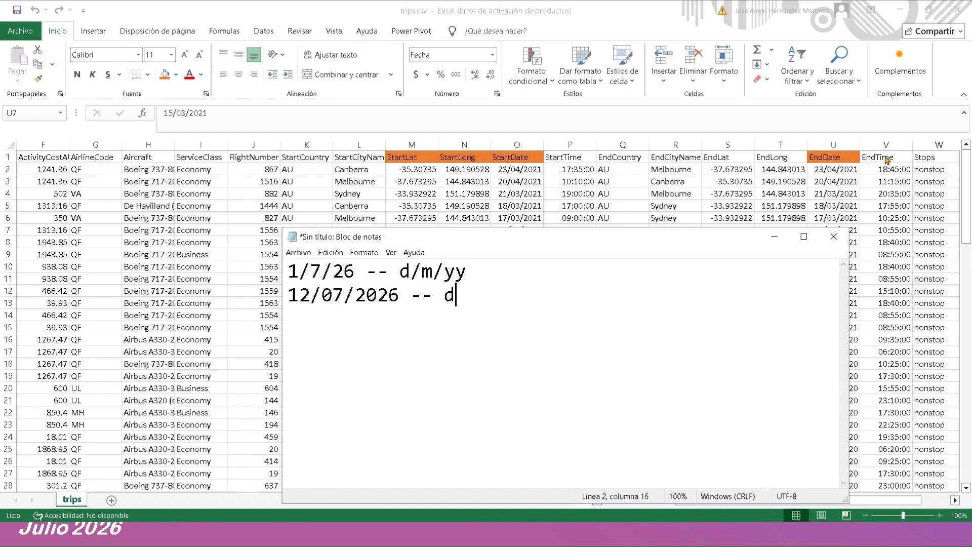
type("d/mm/yyyy")
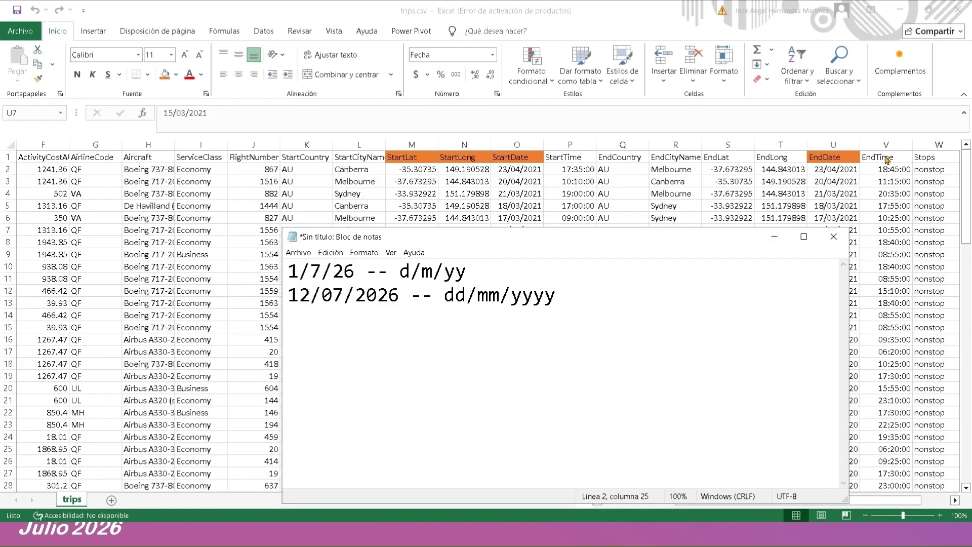
Step: Add two more date format lines to the notes: "yyyy-d-m" and "yy/m/d"
key("Return")
type("yyyy-d-m")
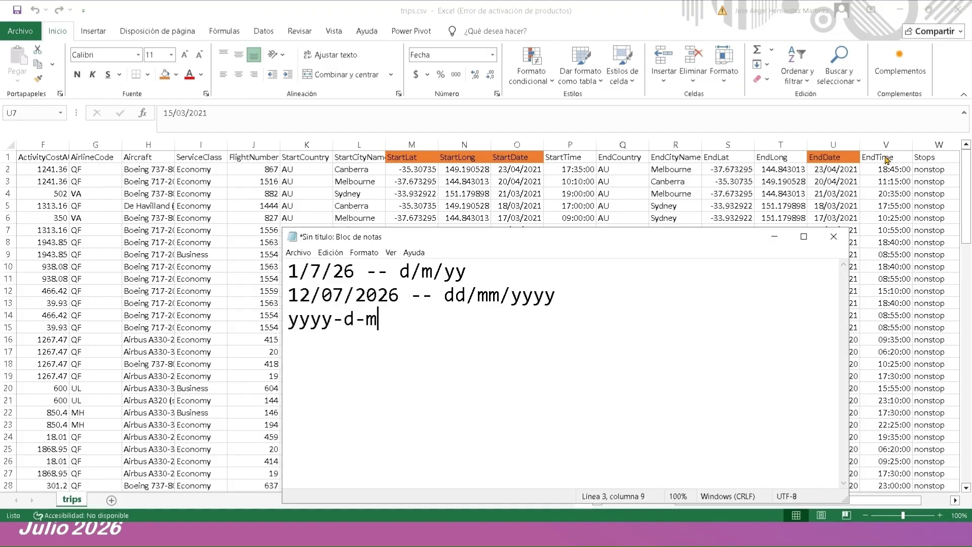
key("Return")
type("yyy")
key("BackSpace")
type("/m/1")
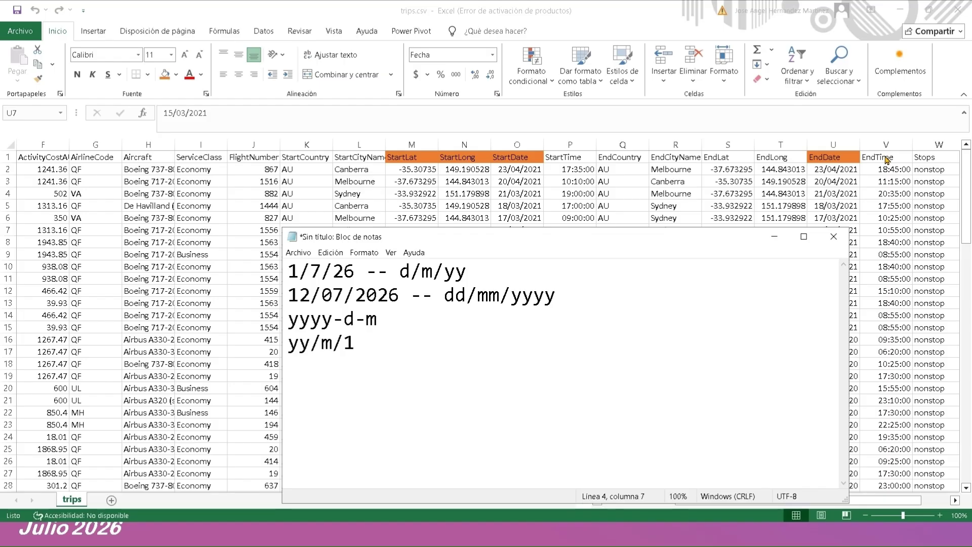
key("BackSpace")
type("d")
Step: Compare the first EndDate value in the Excel sheet with the d/m/yy pattern in the Notepad notes
left_click(865, 193)
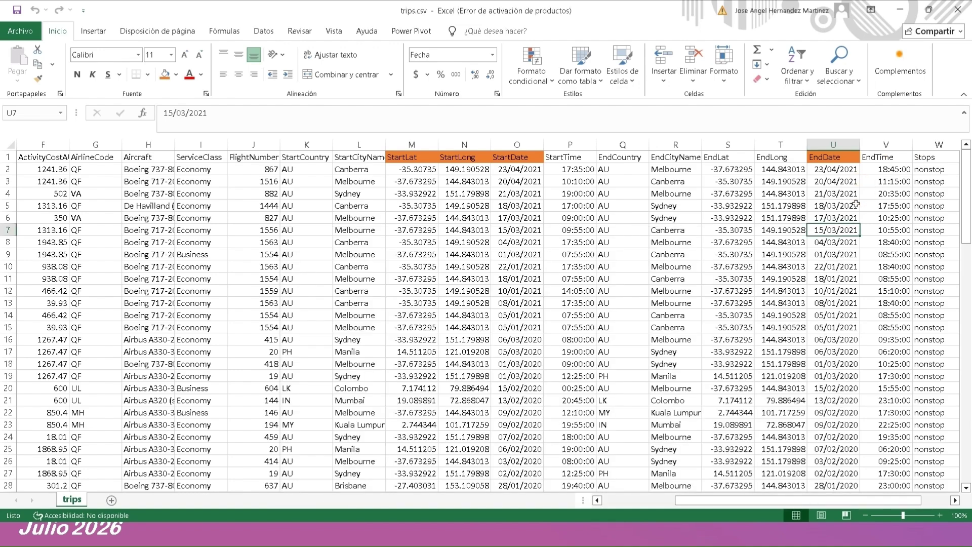
left_click(830, 170)
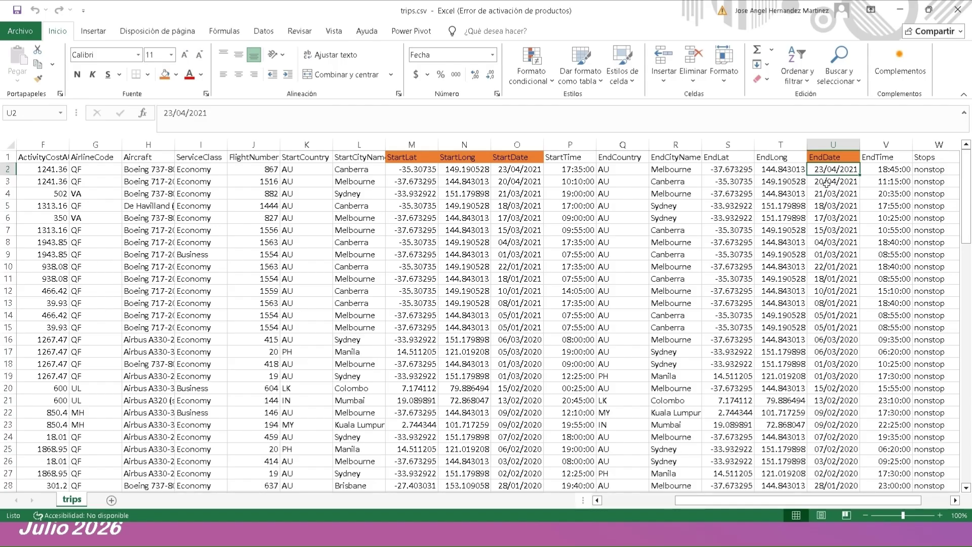
key("alt+Tab")
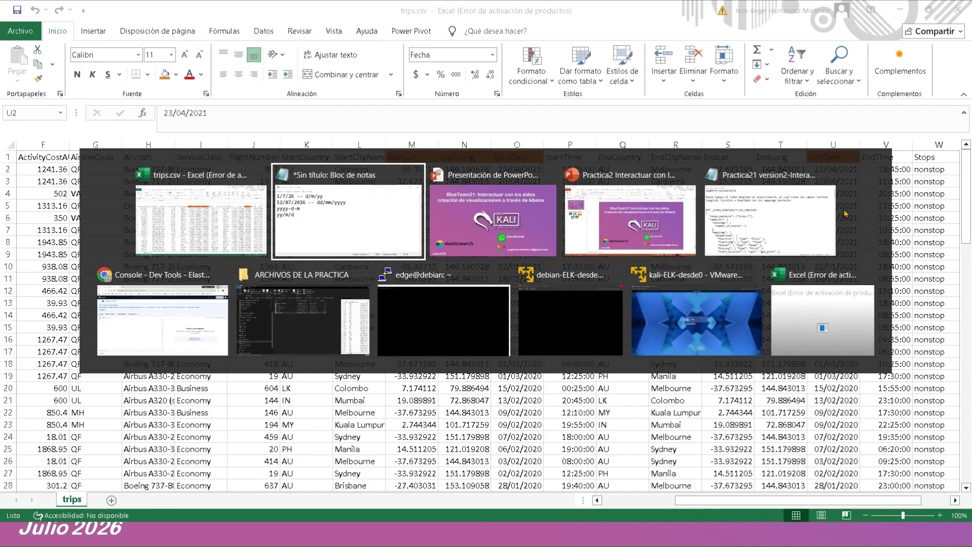
left_click_drag(399, 272, 467, 272)
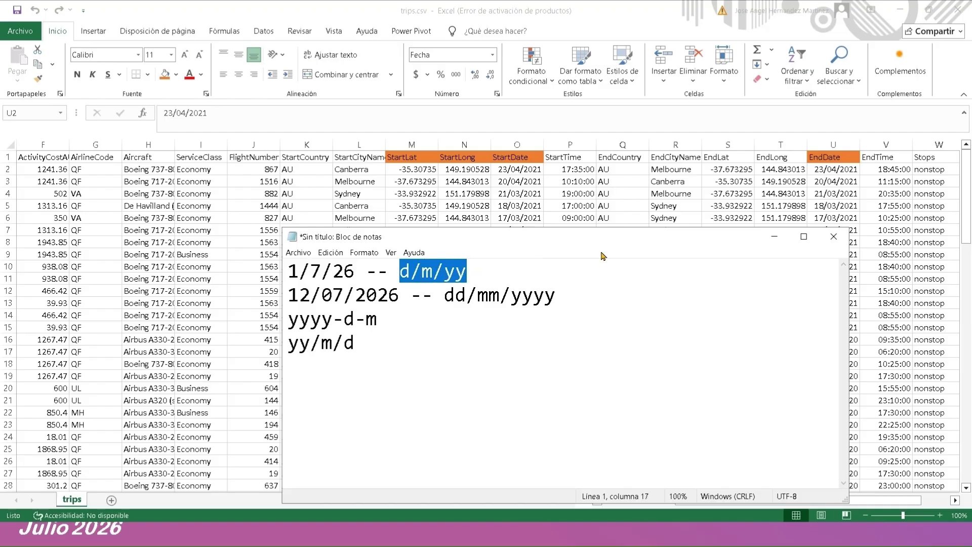
left_click(825, 169)
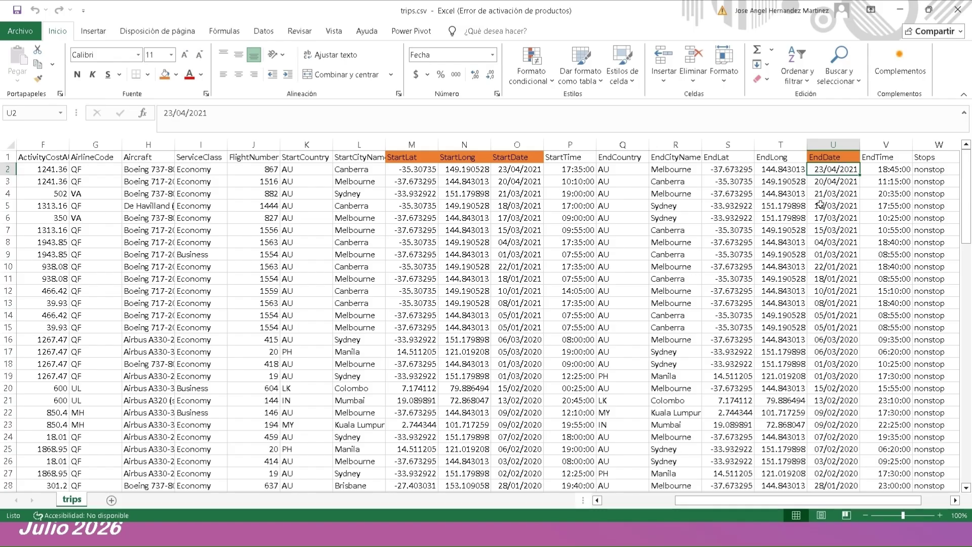
Step: Copy the EndDate values in U2:U25 and paste them into Notepad a few lines below the date formats
left_click(827, 168)
left_click_drag(826, 168, 827, 448)
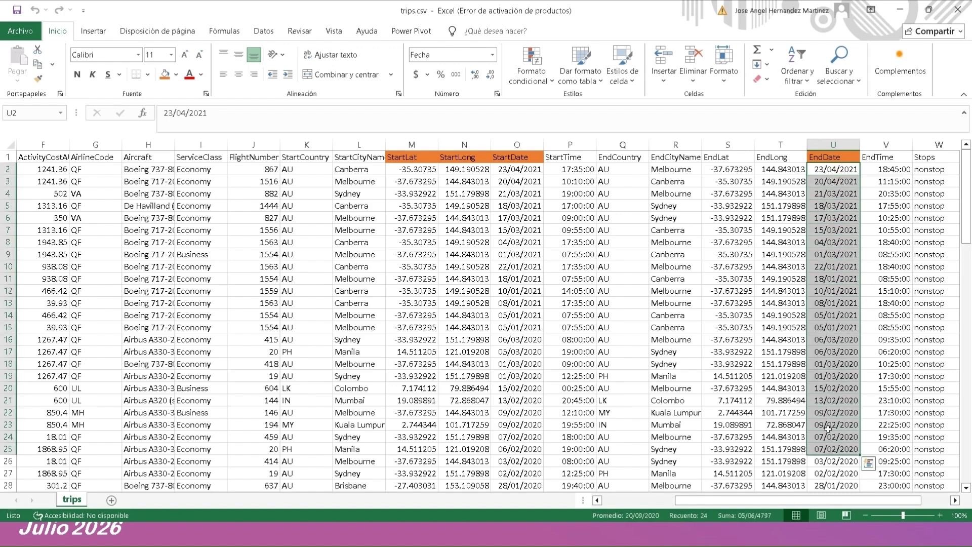
key("ctrl+c")
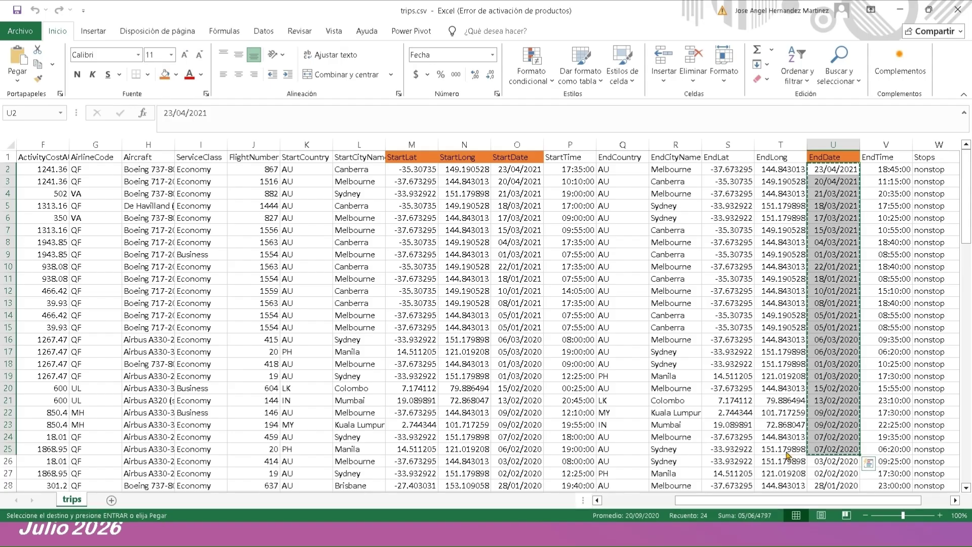
key("alt+Tab")
left_click(525, 396)
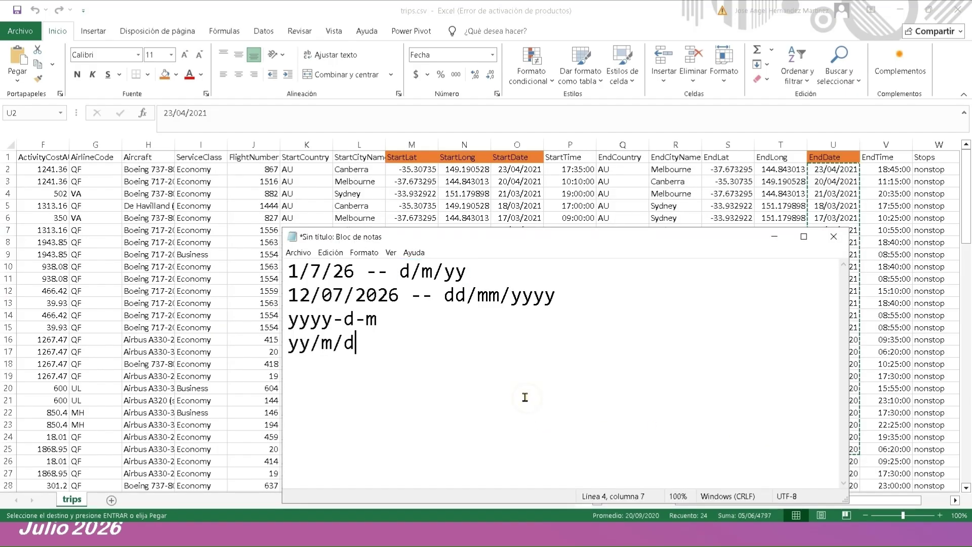
key("Return")
key("Return")
key("Return")
key("ctrl+v")
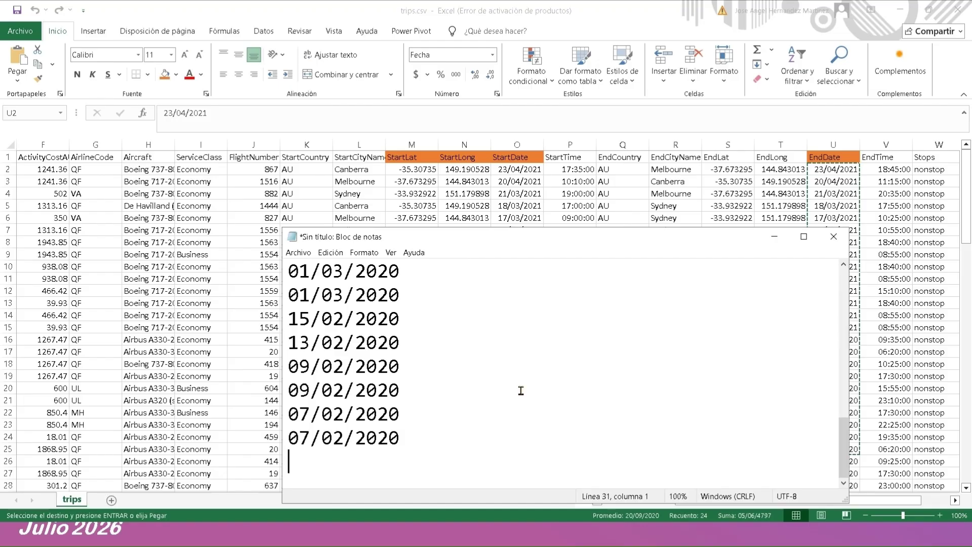
Step: Copy the list of dates from Notepad and paste it as text only at A1 of a new Excel worksheet
scroll(289, 276, "up", 8)
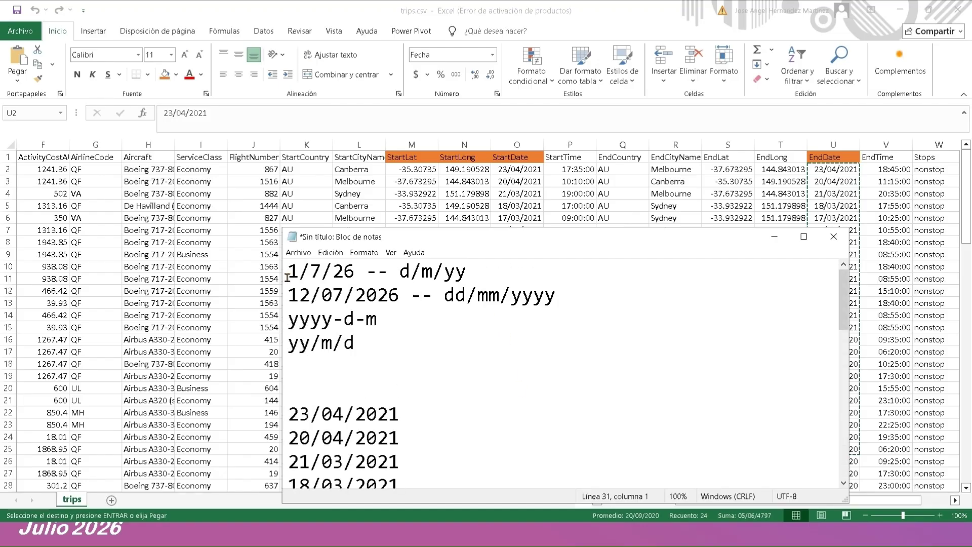
scroll(286, 273, "down", 2)
left_click_drag(284, 270, 400, 436)
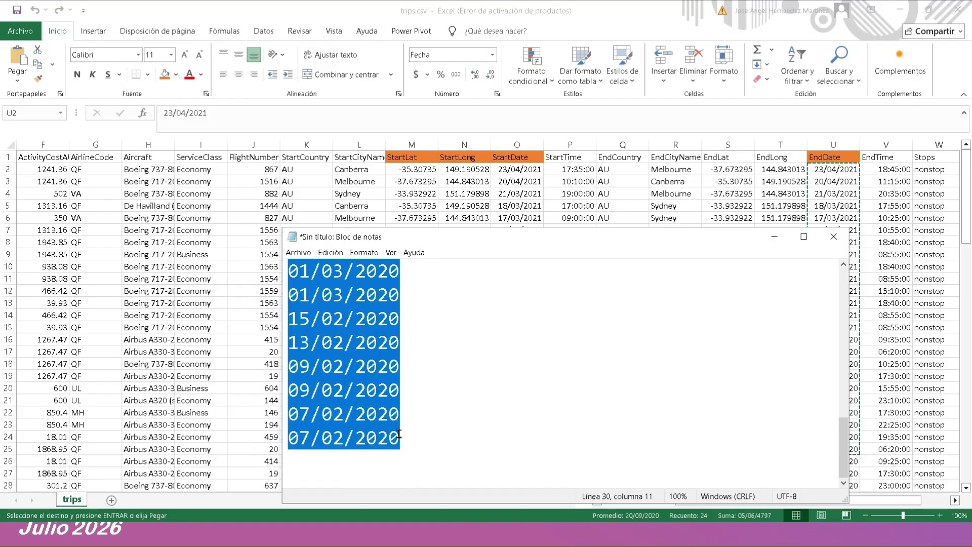
key("ctrl+c")
left_click(302, 509)
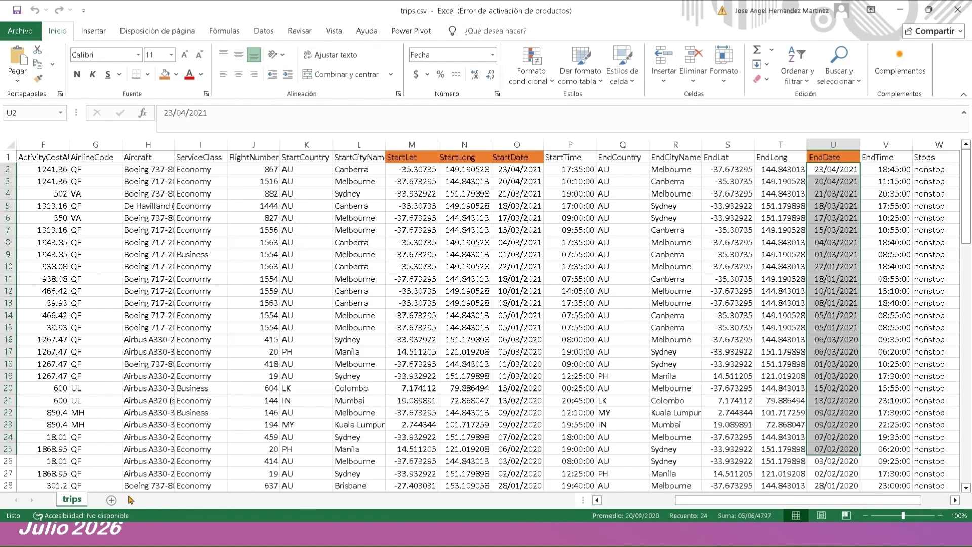
left_click(111, 500)
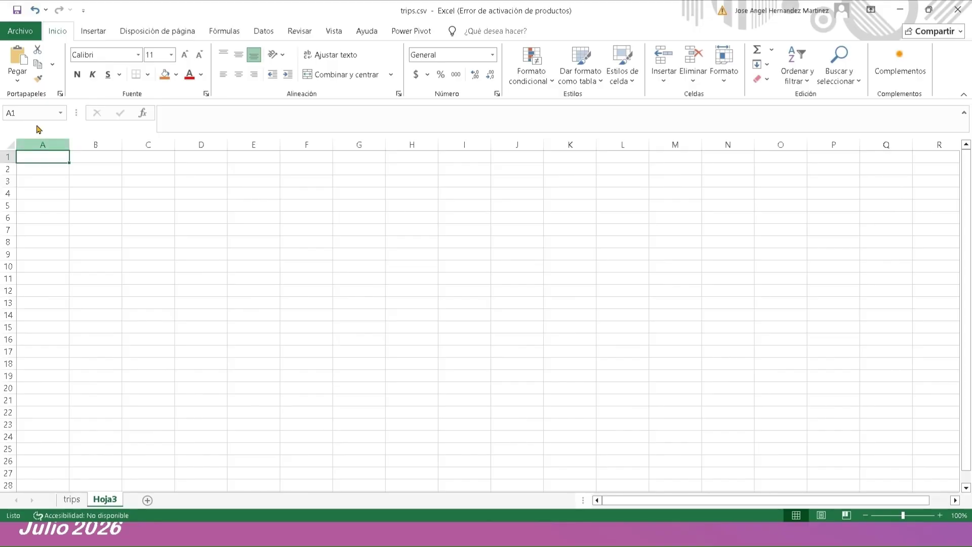
left_click(15, 81)
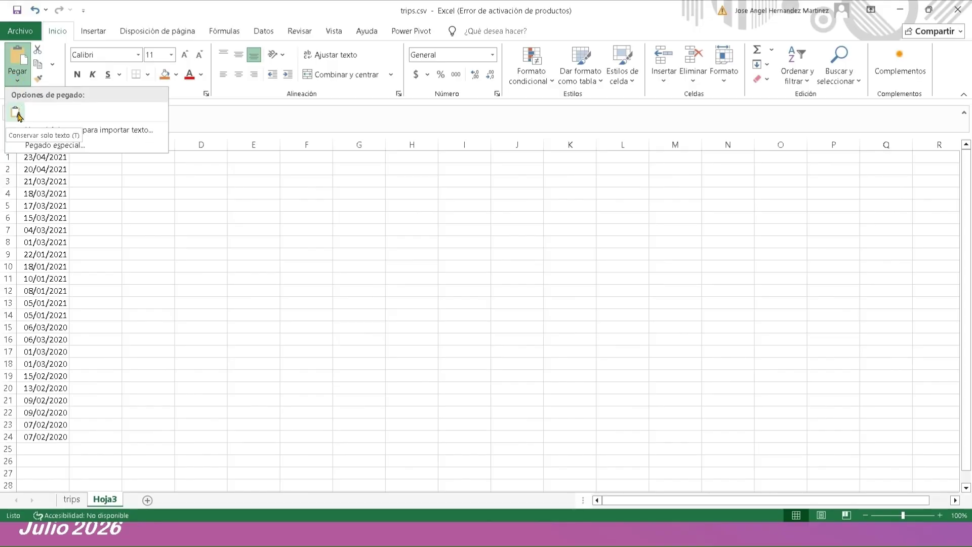
left_click(17, 116)
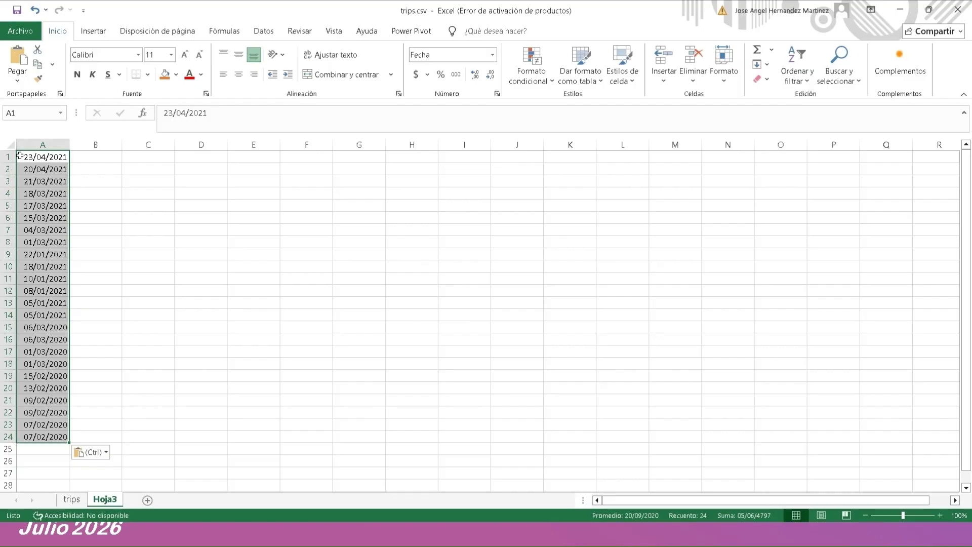
left_click(21, 156)
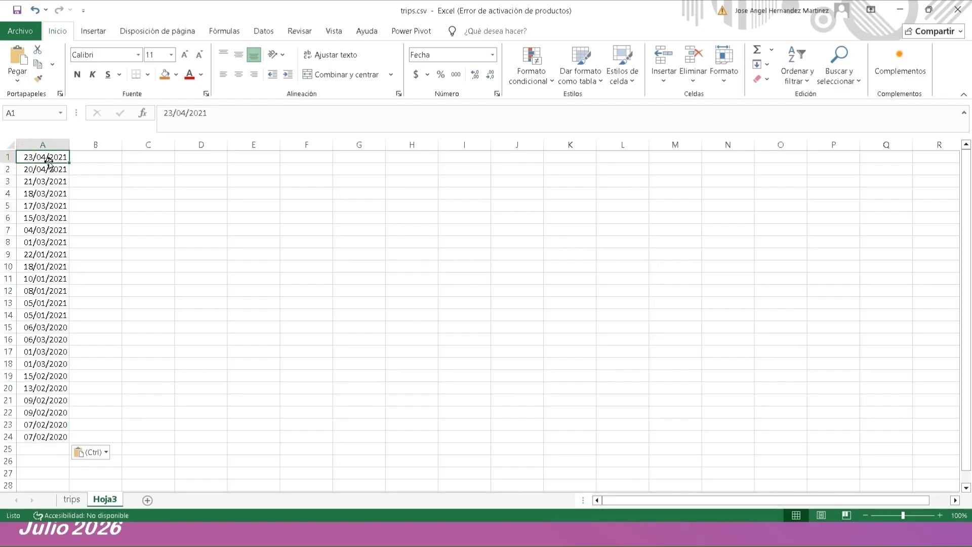
Step: Delete the Hoja3 worksheet permanently and close the trips.csv workbook
right_click(115, 500)
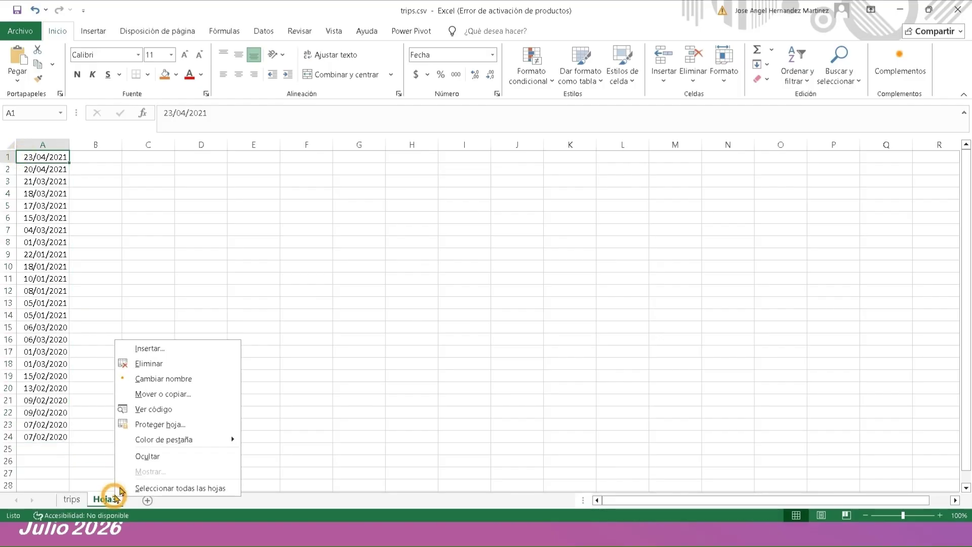
left_click(150, 363)
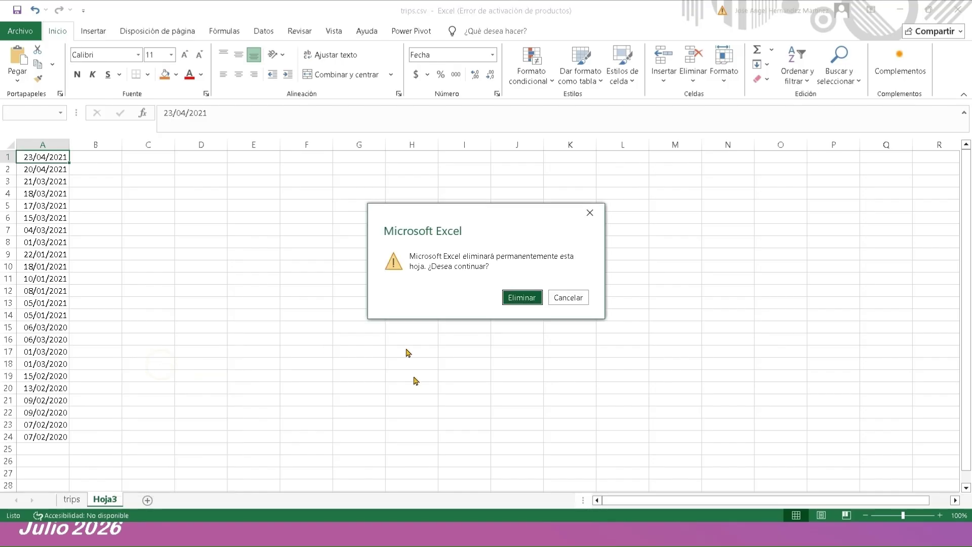
left_click(514, 297)
left_click(497, 304)
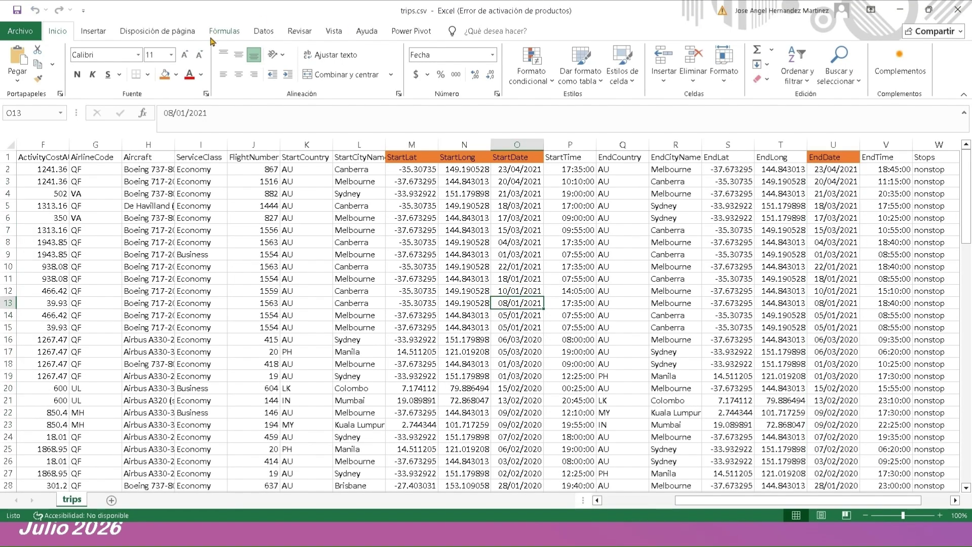
left_click(956, 9)
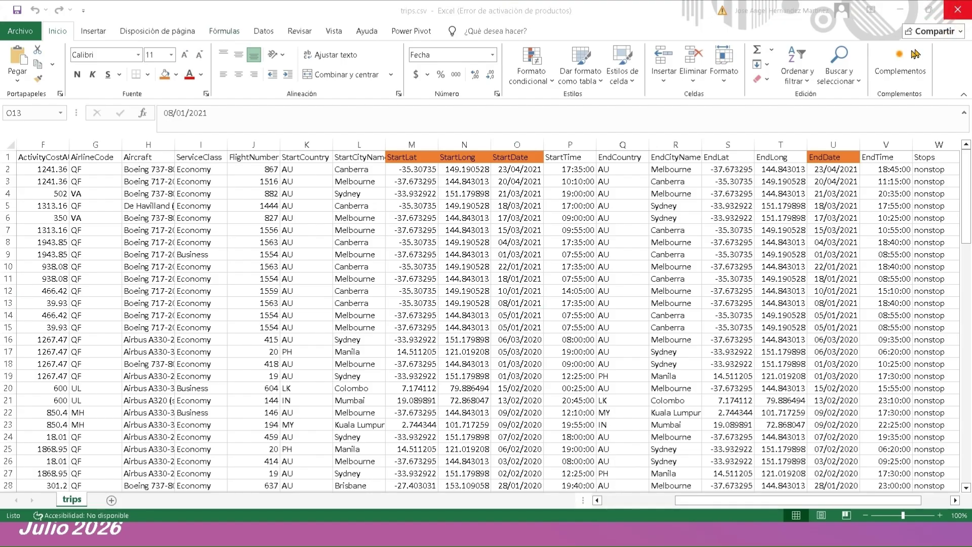
left_click(712, 359)
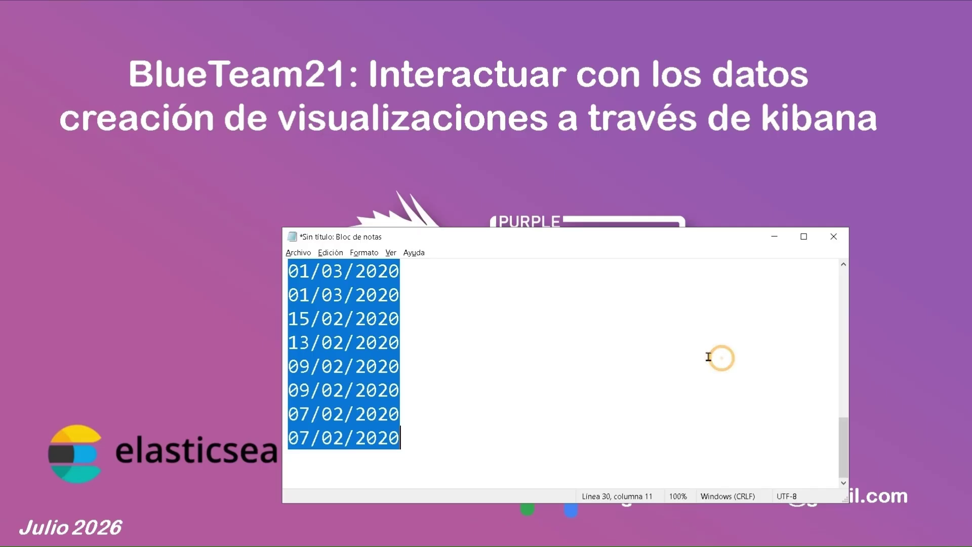
Step: Close the untitled Notepad notes without saving and advance the presentation to the slide "La ingesta de datos pieza por pieza"
left_click(836, 235)
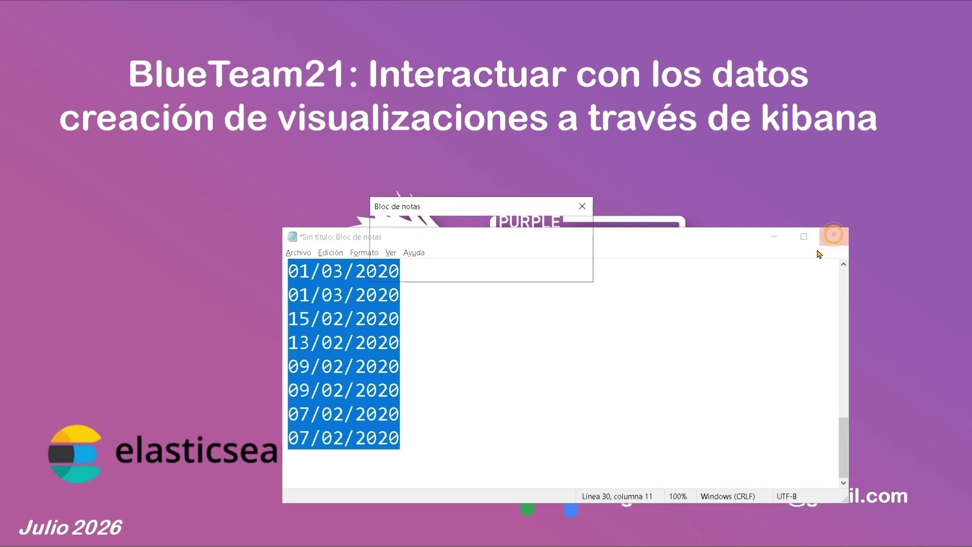
left_click(511, 271)
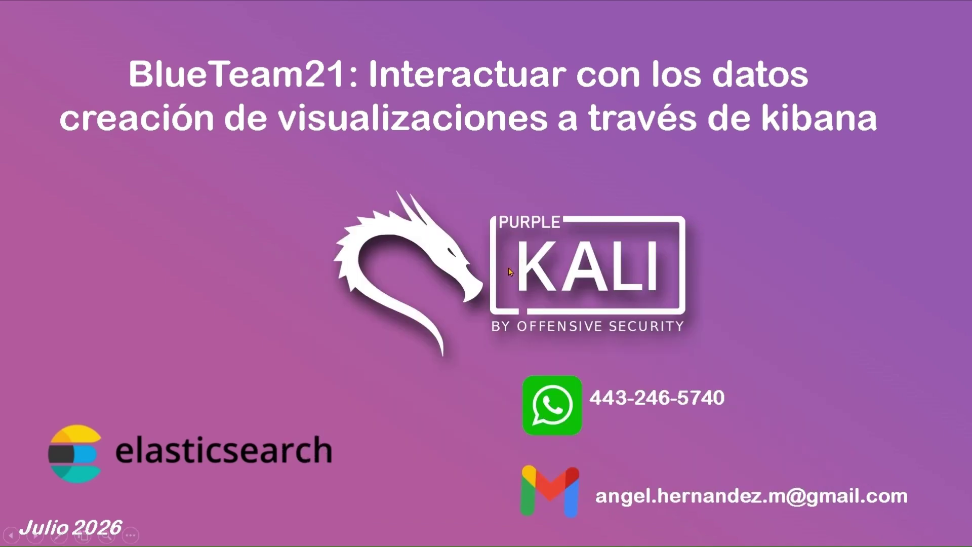
left_click(510, 271)
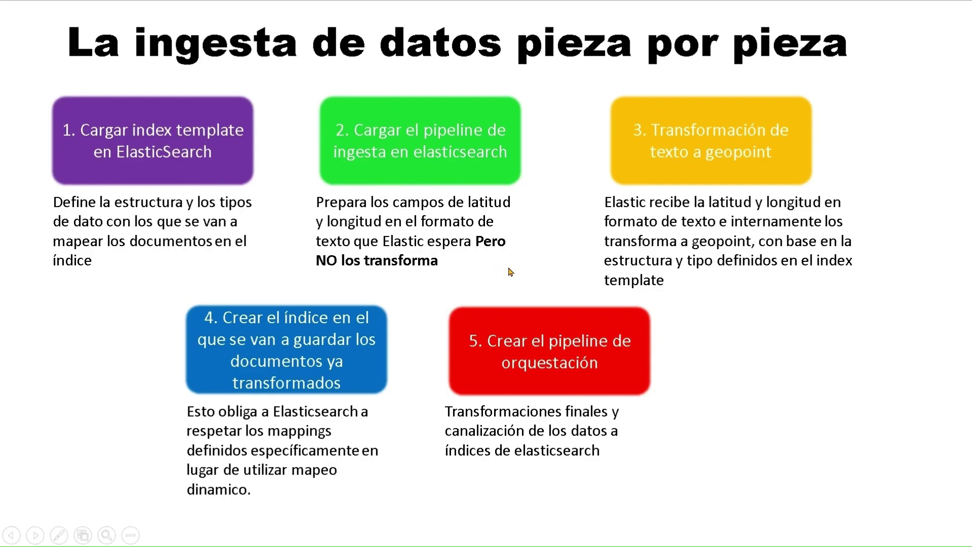
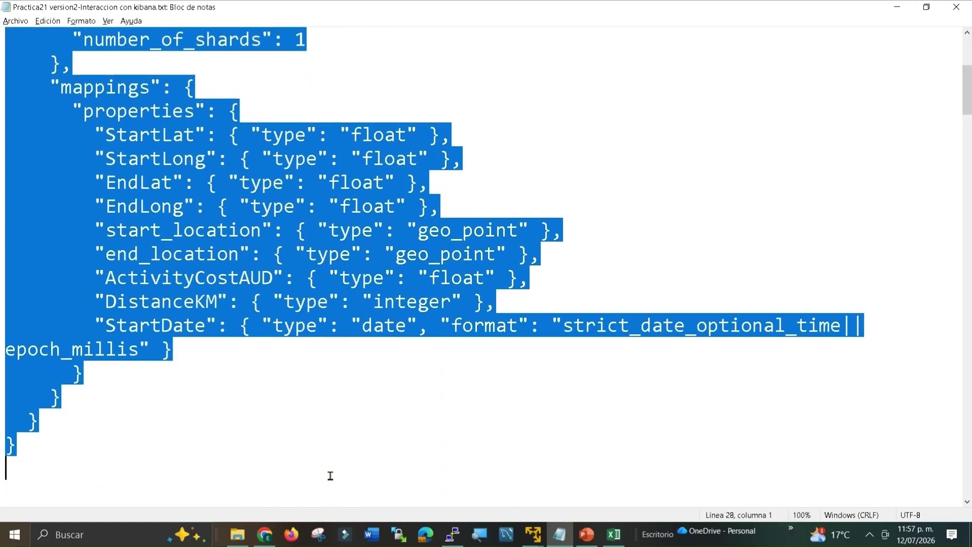
Step: Switch to the Kibana Dev Tools console in Chrome and paste the copied PUT _index_template/trips_template request into the empty editor
key("alt+Tab")
key("alt+Tab")
key("alt+Tab")
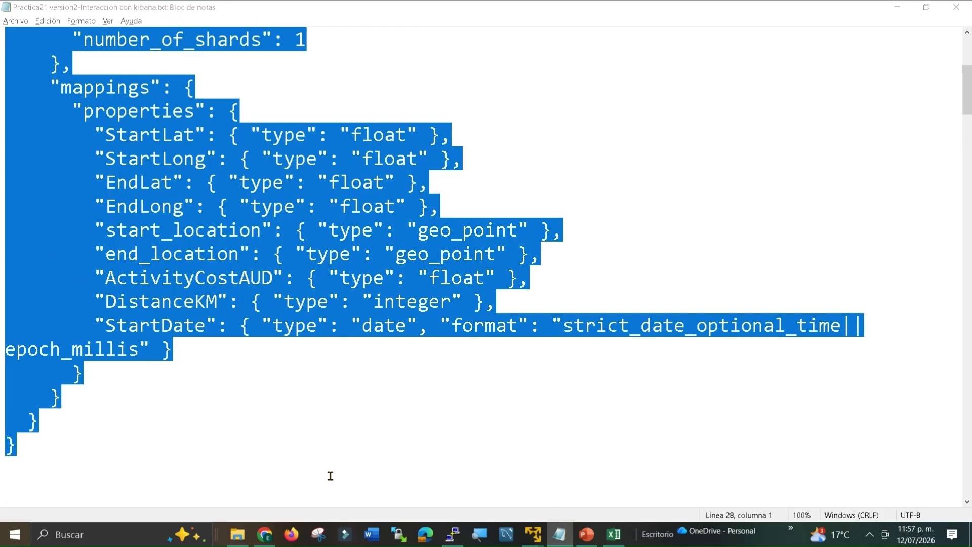
key("alt+Tab")
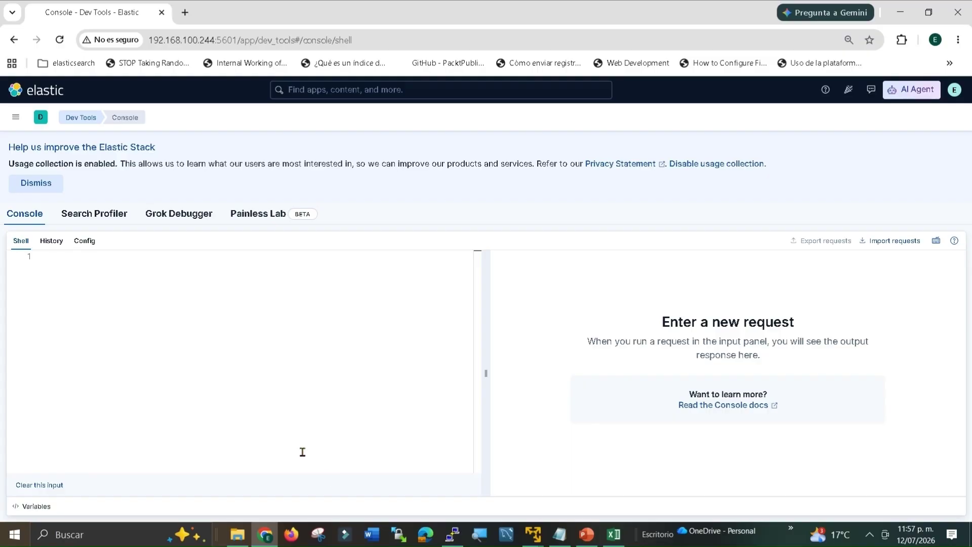
left_click(106, 265)
key("ctrl+v")
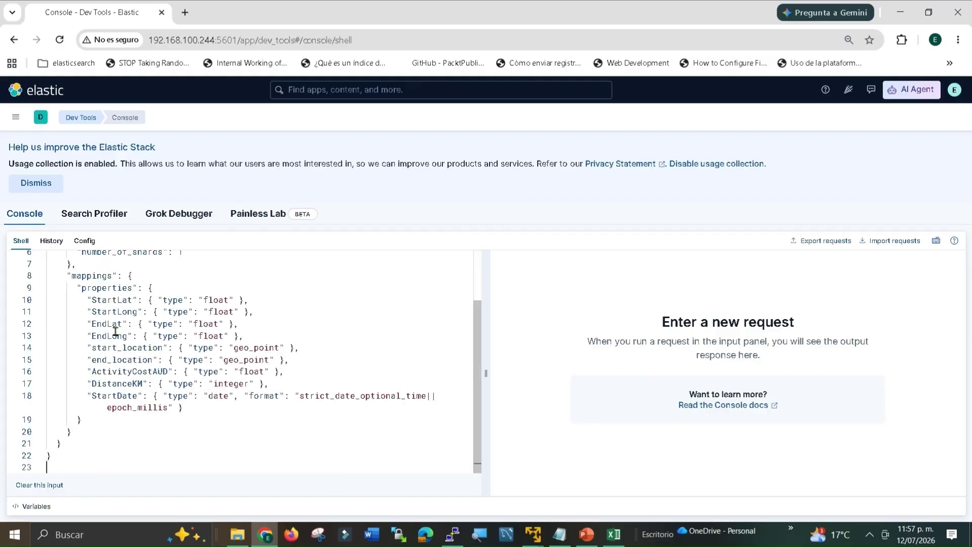
Step: Examine the field types mapped for the latitude and longitude fields and for start_location and end_location in the index template
double_click(137, 360)
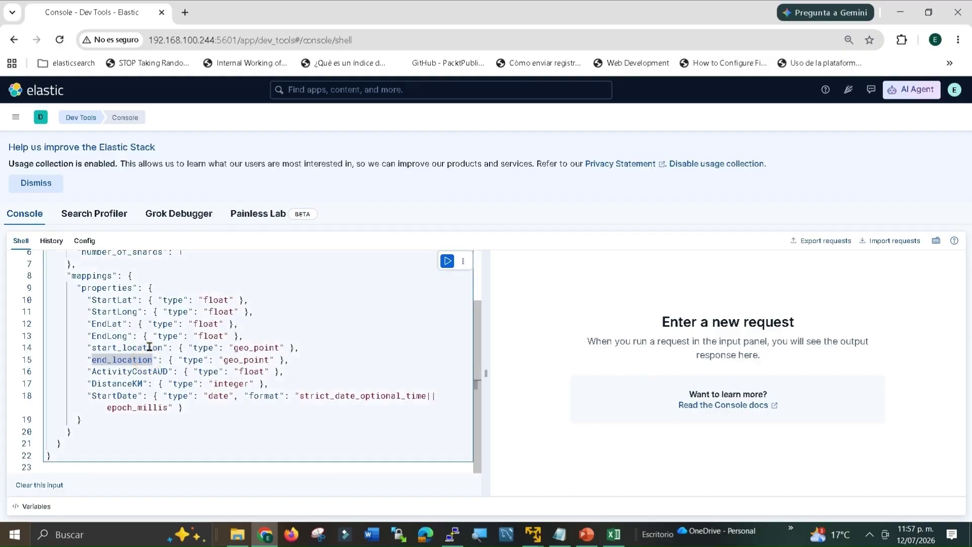
double_click(102, 298)
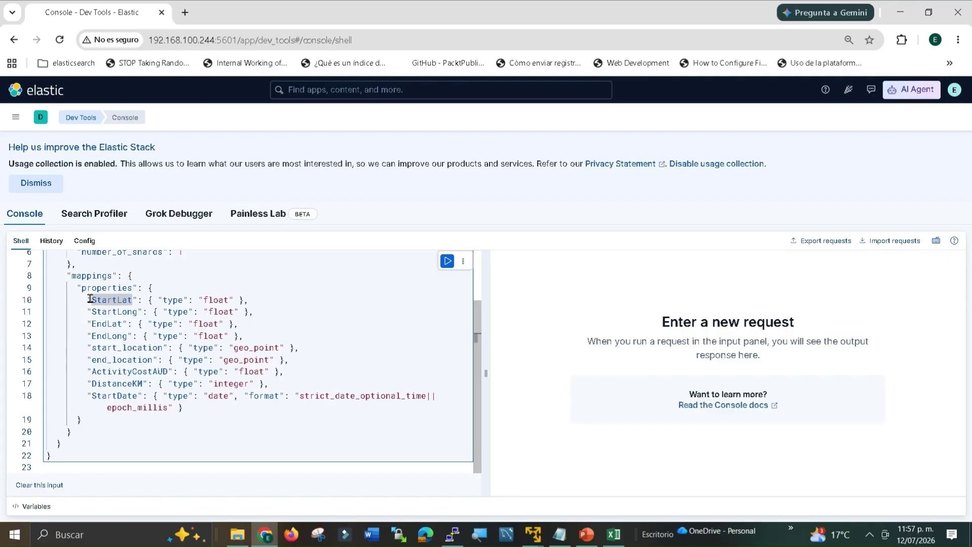
left_click_drag(93, 299, 229, 336)
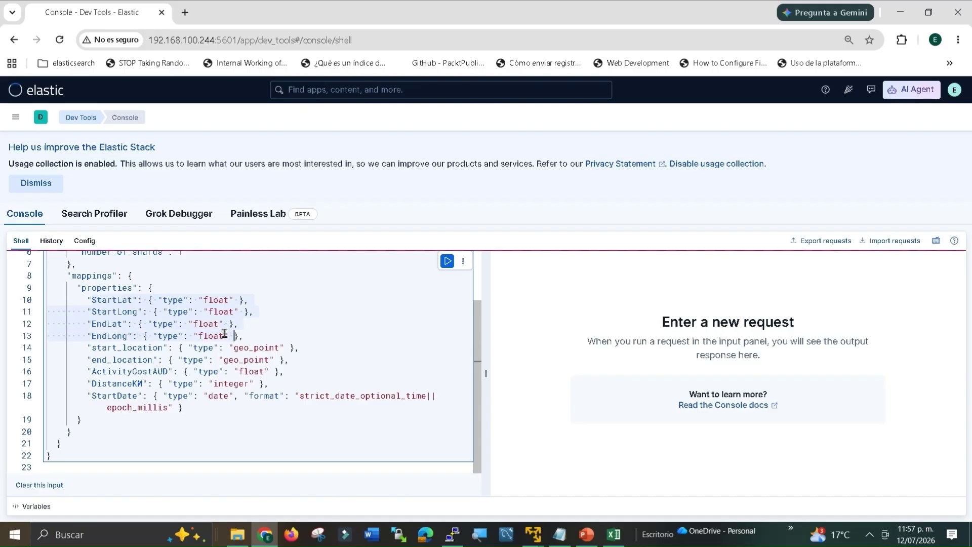
double_click(131, 348)
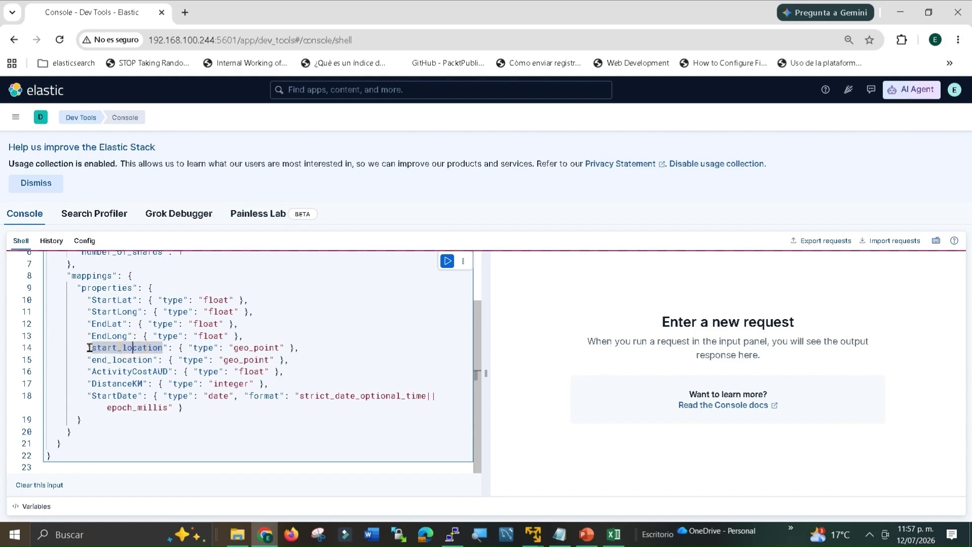
left_click_drag(89, 347, 279, 359)
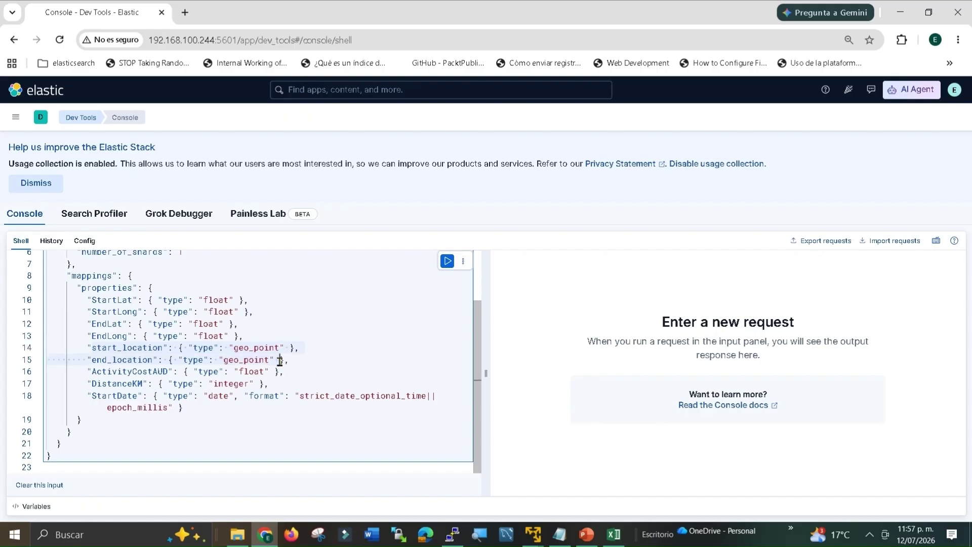
left_click(240, 394)
Step: Check the whole trips_template request and send it to Elasticsearch to load the index template
scroll(226, 387, "up", 3)
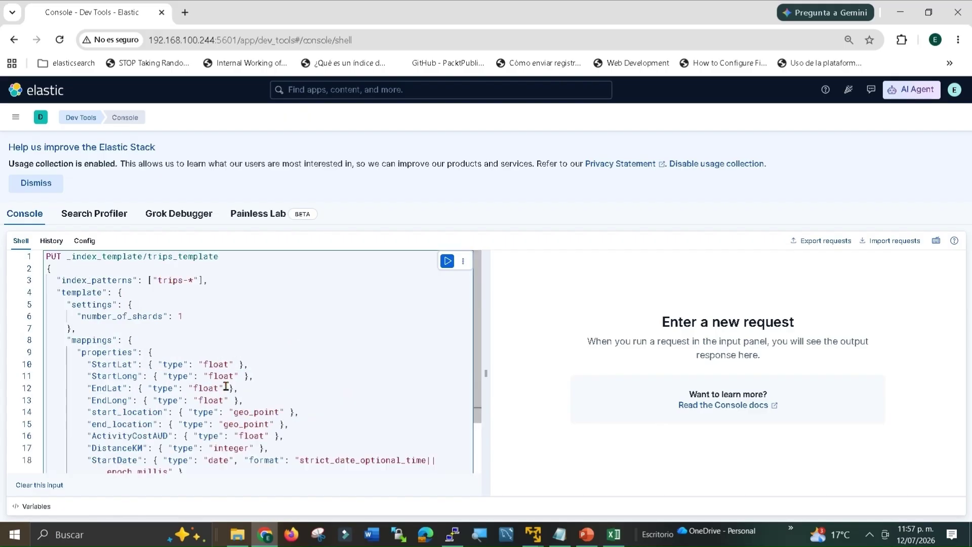
scroll(225, 387, "down", 3)
scroll(223, 386, "up", 3)
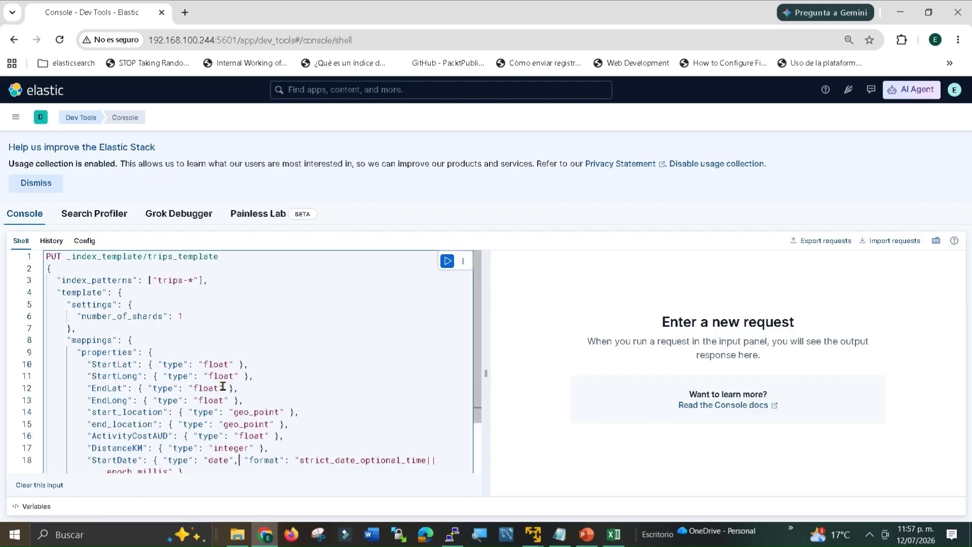
left_click(449, 262)
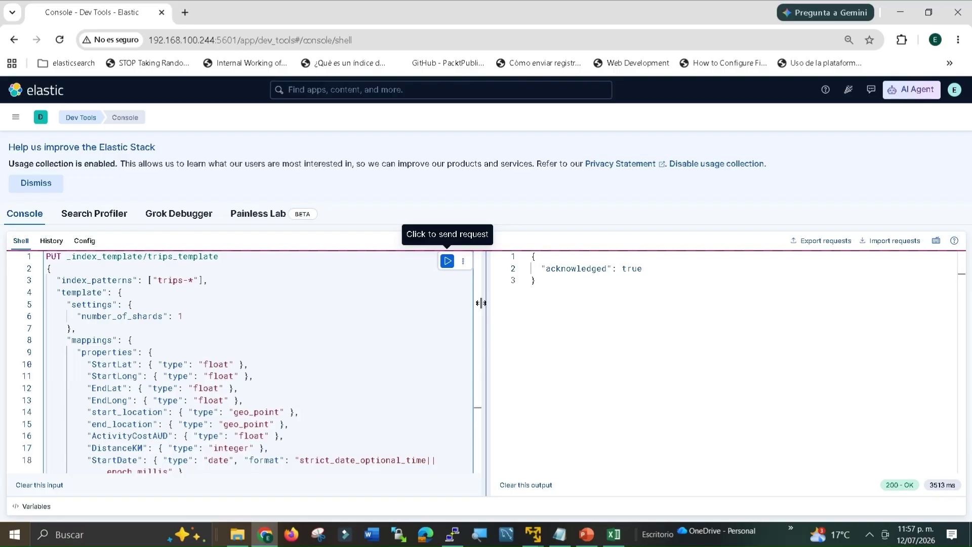
Step: Read the Paso2 description in the Notepad practice file and copy the complete PUT _ingest/pipeline/trips_pipeline request below it
key("alt+Tab")
scroll(334, 375, "down", 4)
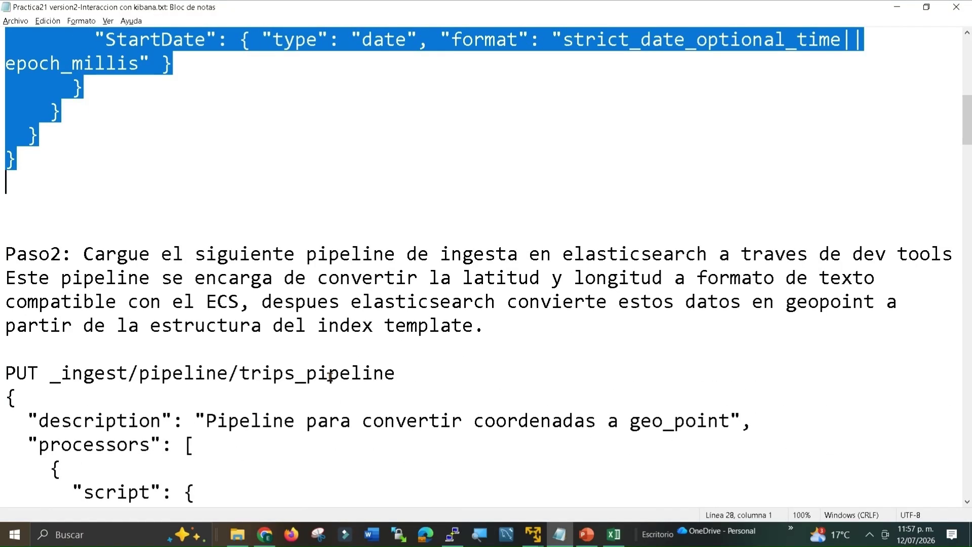
left_click_drag(7, 248, 522, 322)
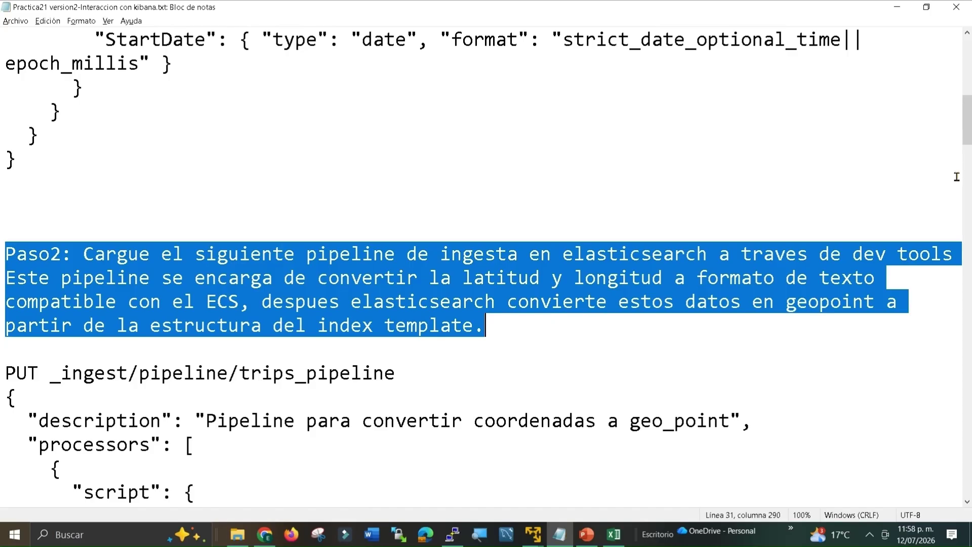
left_click(6, 373)
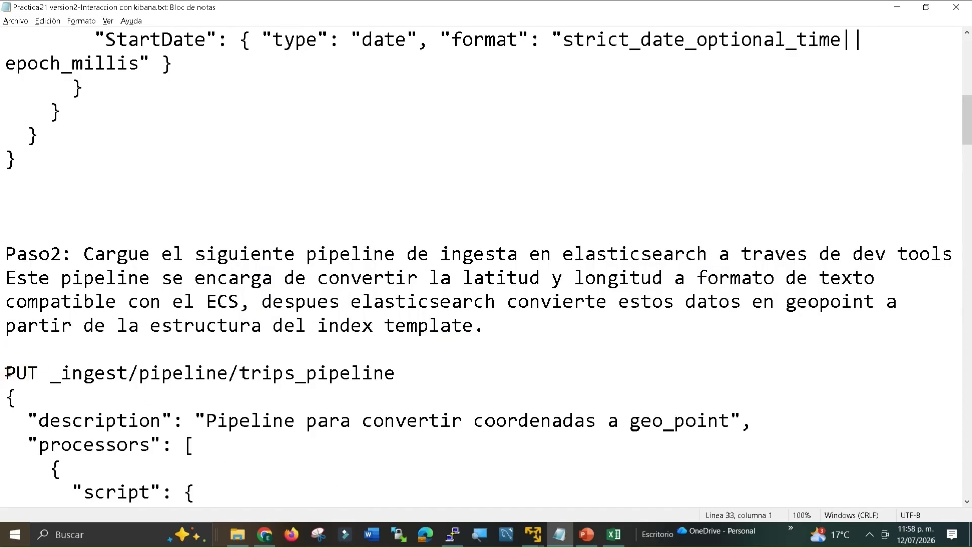
key("shift+End")
key("shift+Down")
key("shift+Down")
key("shift+Down")
key("shift+Down")
key("shift+Down")
key("shift+Down")
key("shift+Down")
key("shift+Down")
key("shift+Down")
key("shift+Down")
key("shift+Down")
key("shift+Down")
key("shift+Down")
key("shift+Down")
key("shift+Down")
key("shift+Down")
key("shift+Down")
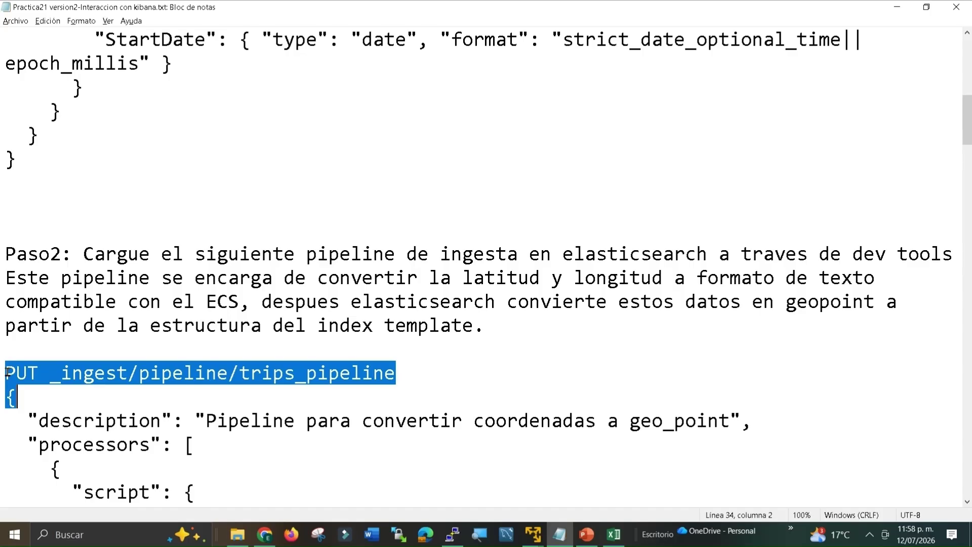
key("shift+Down")
key("ctrl+c")
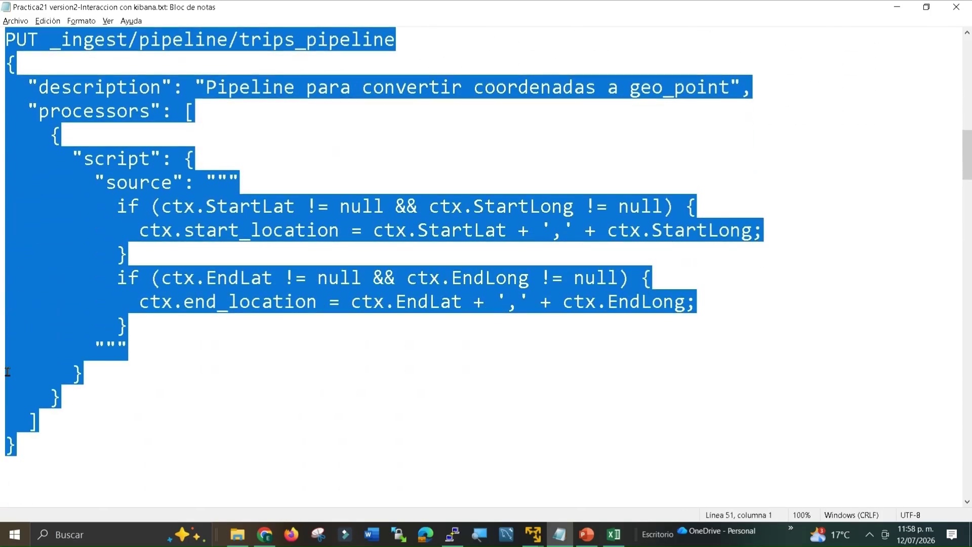
Step: Switch back to the Kibana console and paste the trips_pipeline request a few lines below the index template request
key("alt+Tab")
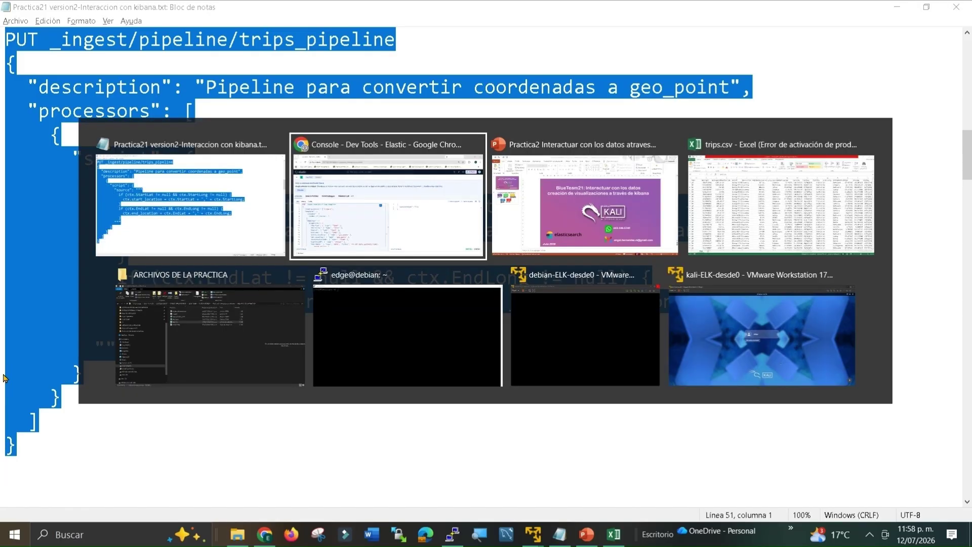
scroll(132, 447, "down", 2)
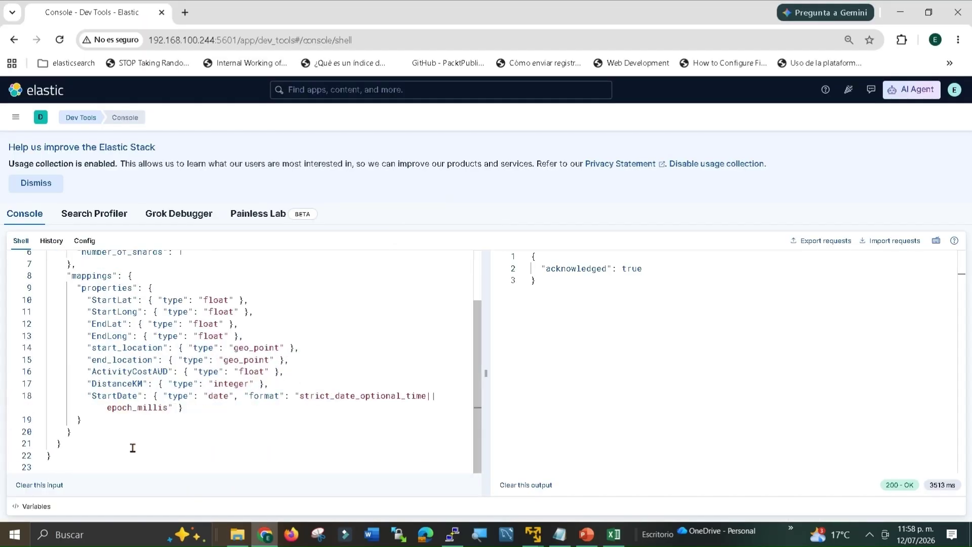
left_click(136, 453)
key("Return")
key("Return")
key("Return")
key("Return")
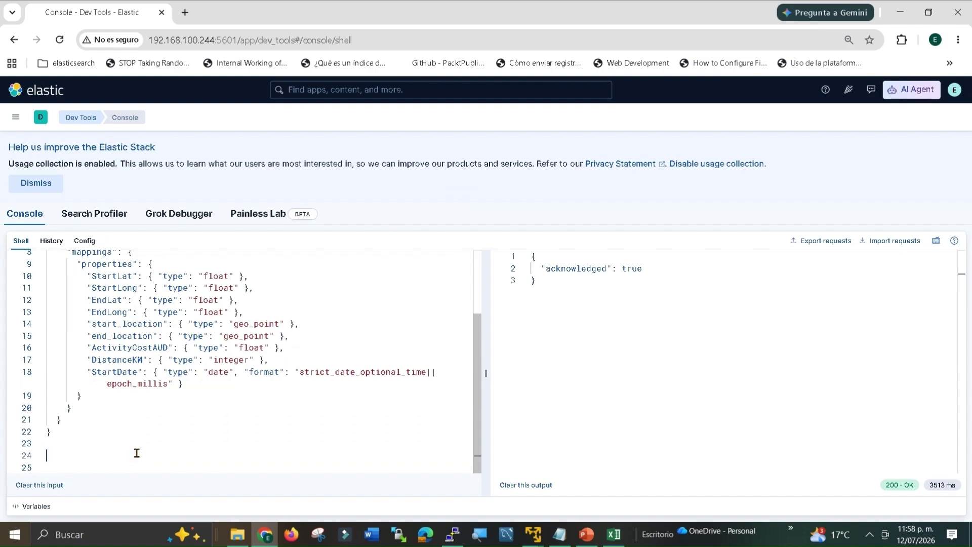
key("ctrl+v")
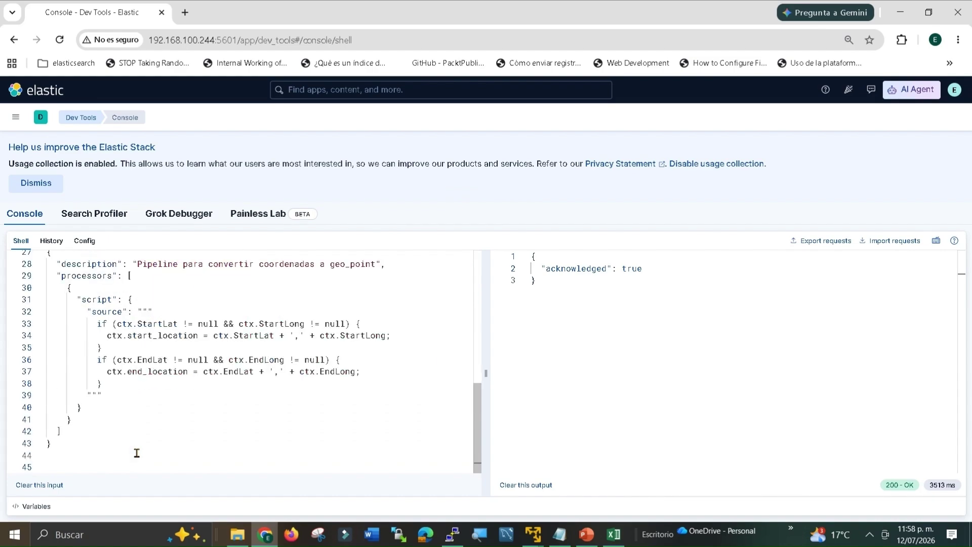
Step: Review the coordinate conversion script in the trips_pipeline request and send the request to load the ingest pipeline
left_click(147, 359)
left_click(94, 323)
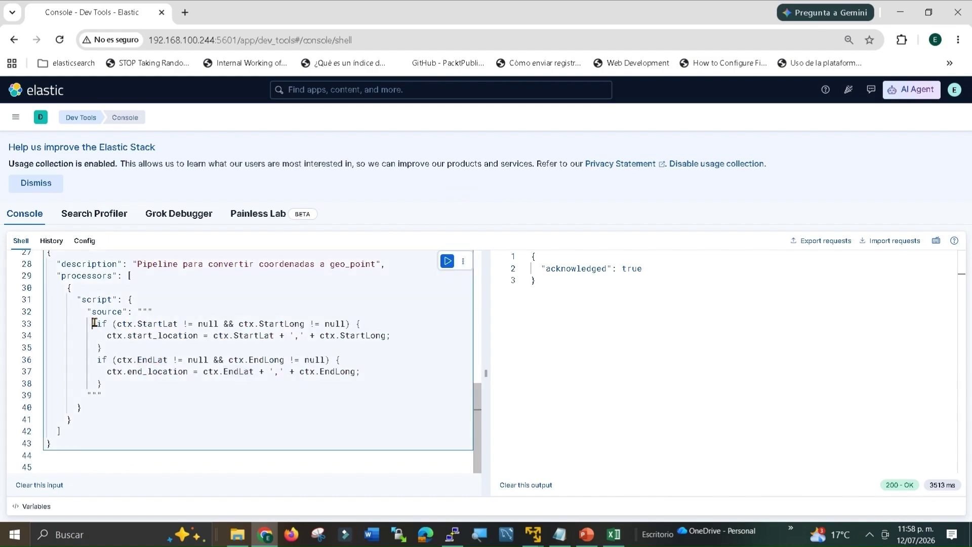
left_click_drag(94, 323, 365, 366)
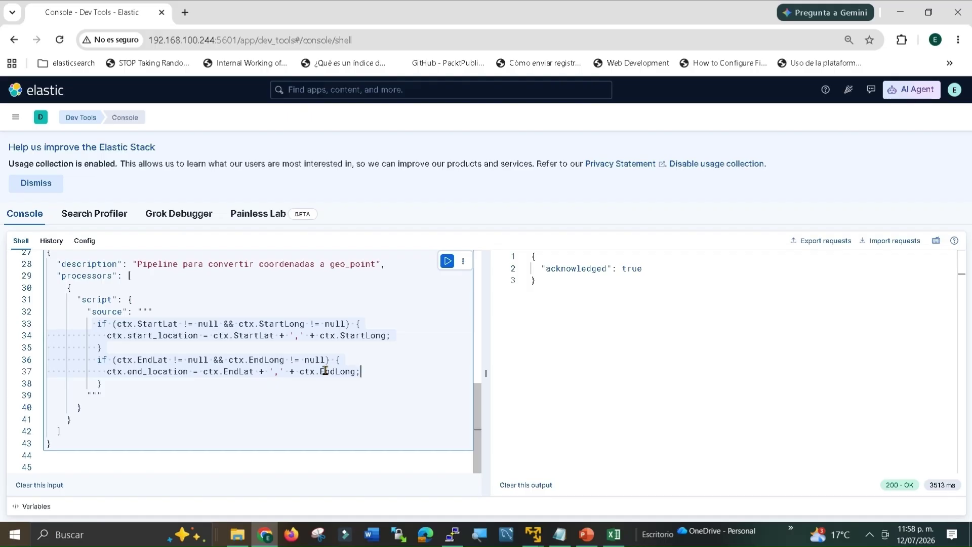
key("ctrl+Return")
scroll(239, 324, "up", 3)
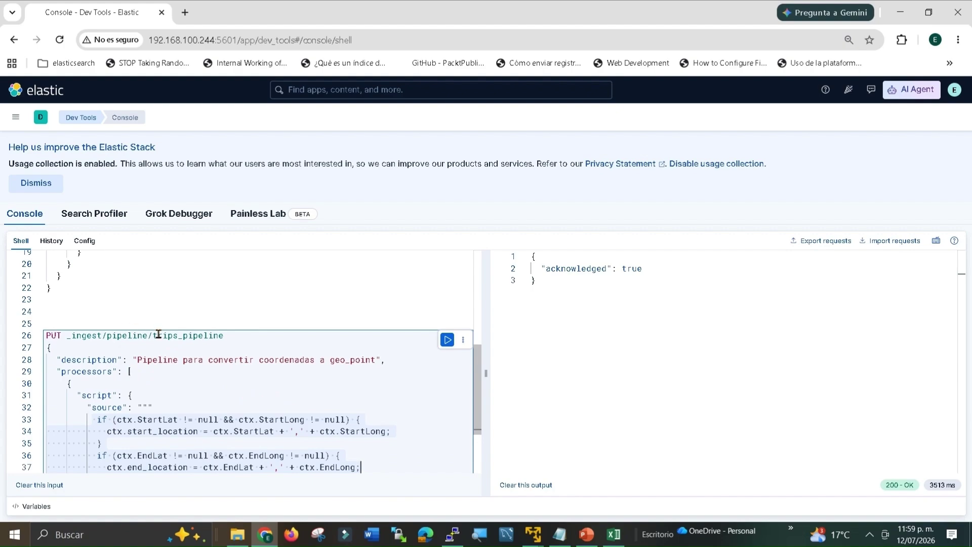
scroll(481, 445, "down", 1)
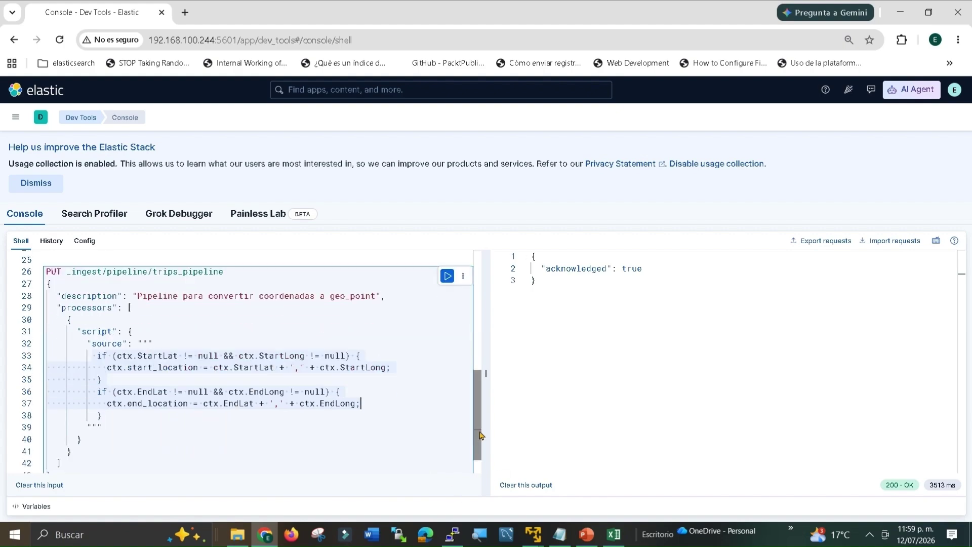
left_click(446, 276)
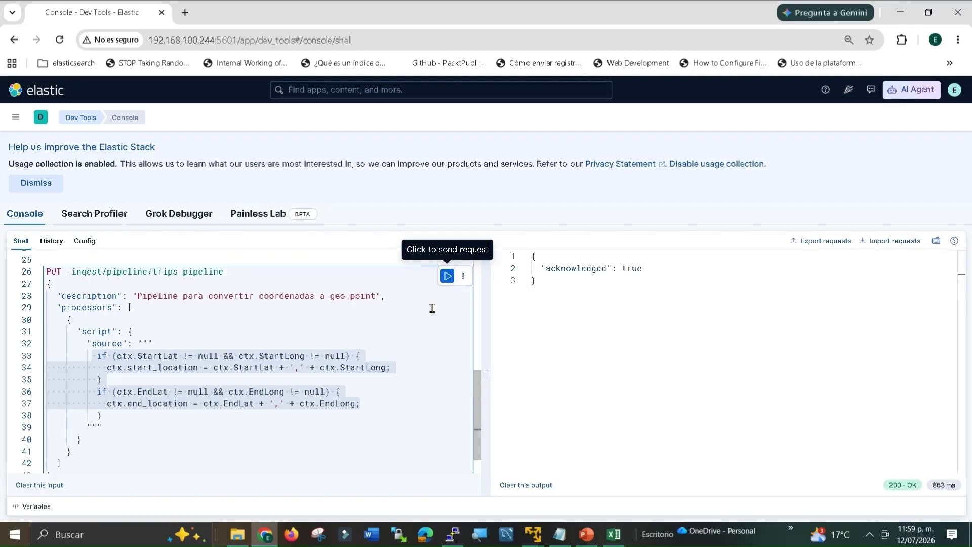
left_click(339, 433)
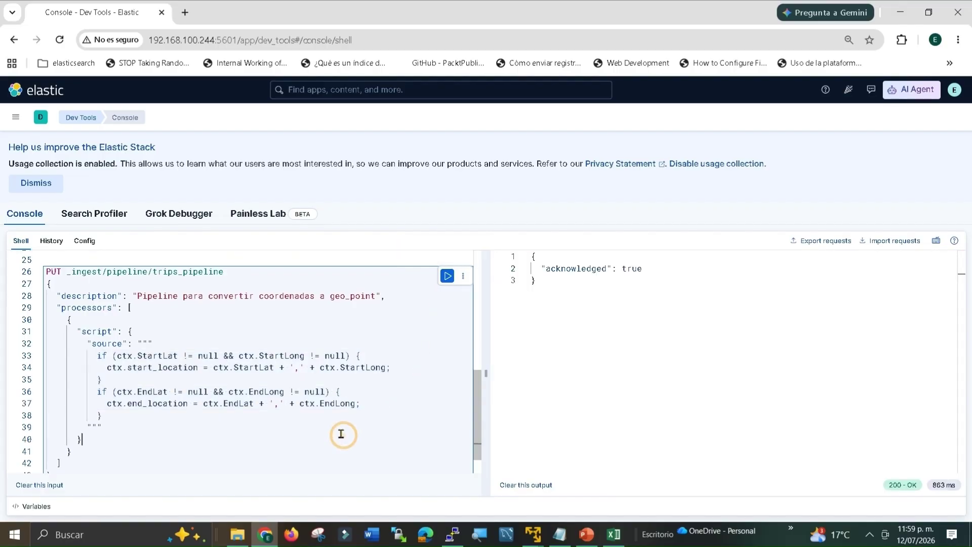
Step: Switch to the Notepad practice file, read Paso3 and copy its GET _index_template/trips_template request
key("alt+Tab")
scroll(294, 303, "down", 4)
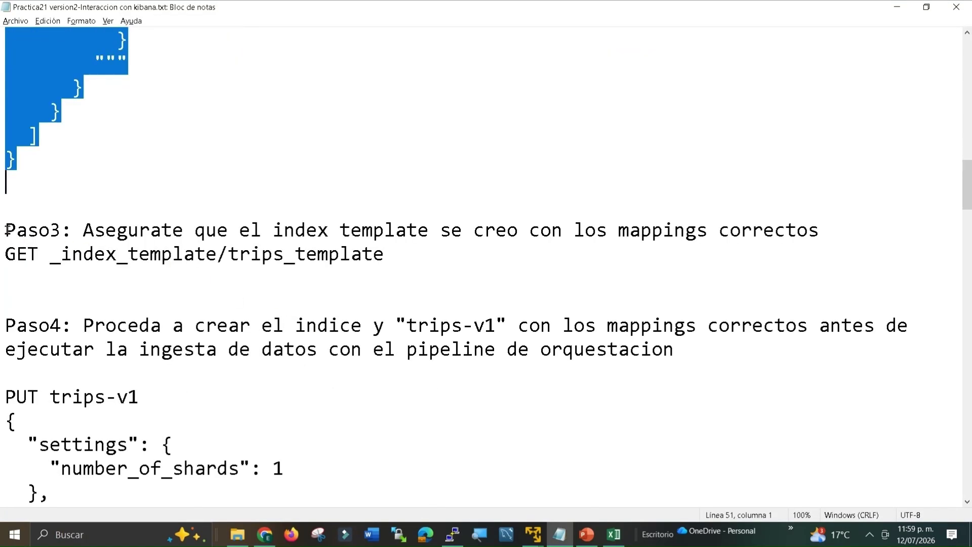
left_click_drag(6, 230, 472, 247)
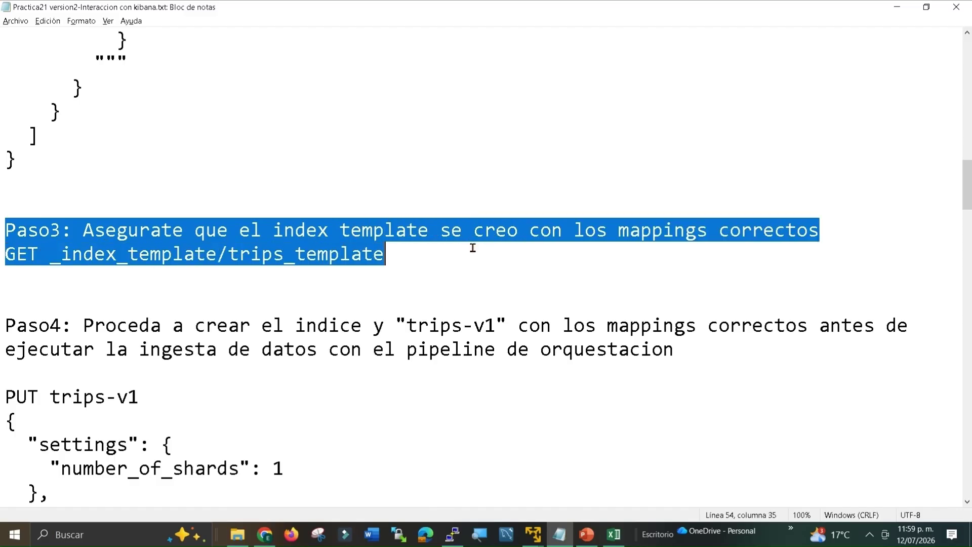
left_click(146, 254)
left_click_drag(6, 253, 389, 255)
key("ctrl+c")
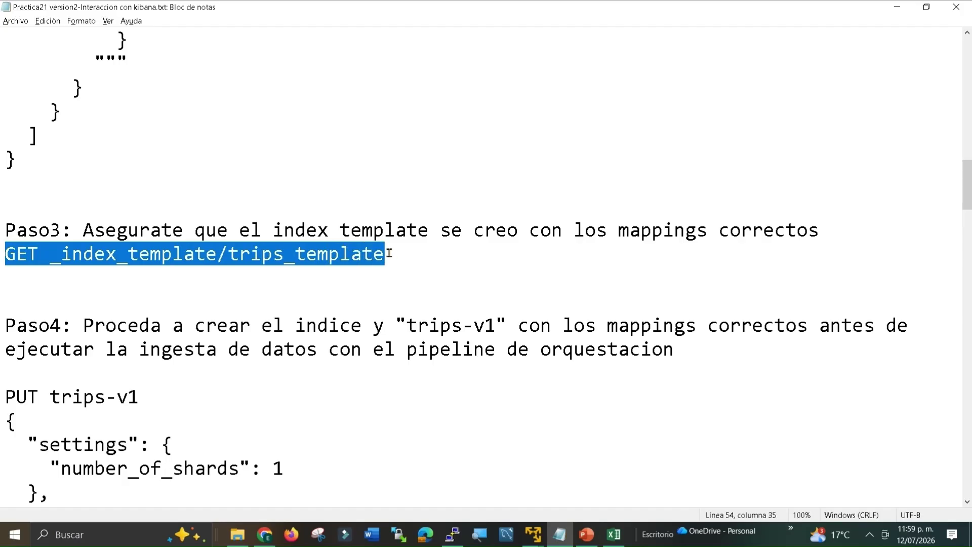
Step: Switch back to the Kibana console, paste GET _index_template/trips_template a few lines below the pipeline request and send it
key("alt+Tab")
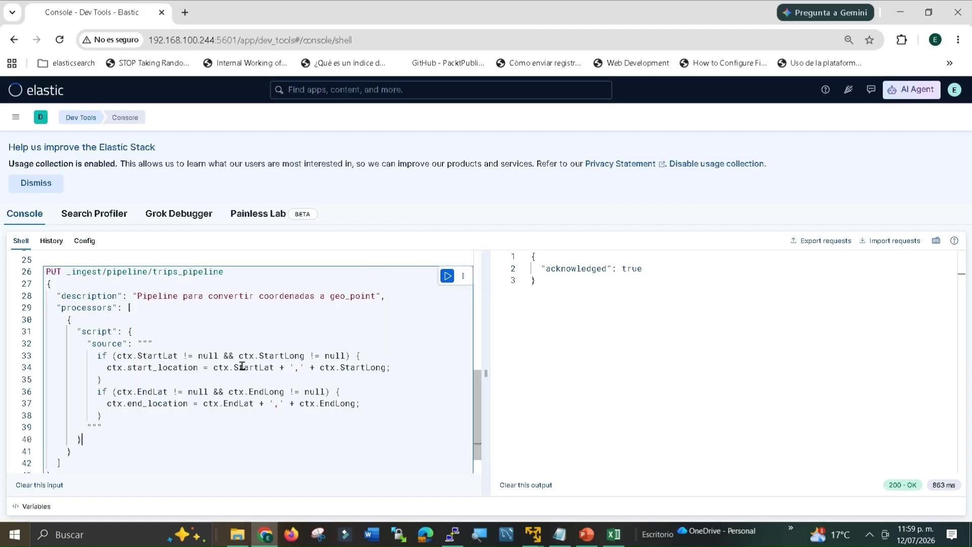
scroll(190, 441, "down", 2)
left_click(169, 429)
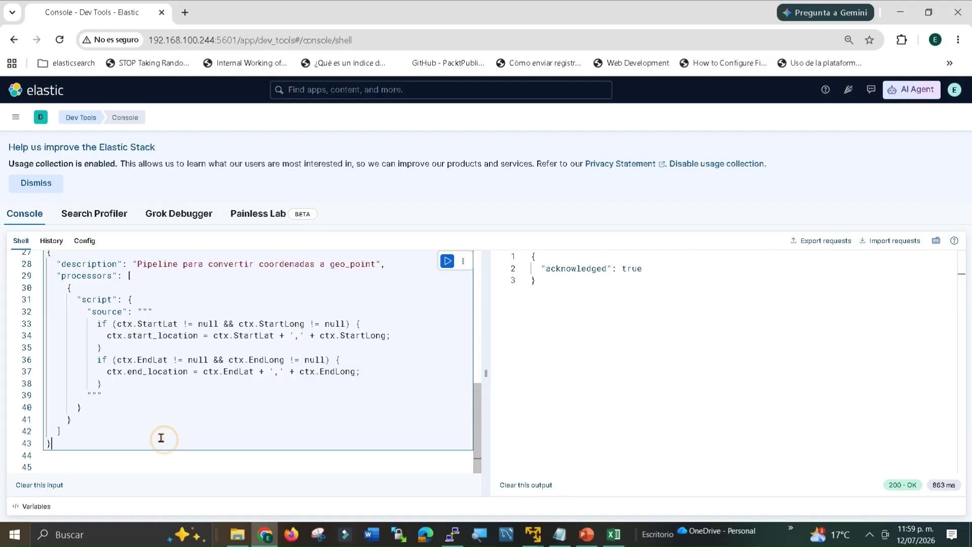
key("ctrl+End")
key("Return")
key("Return")
key("Return")
key("ctrl+v")
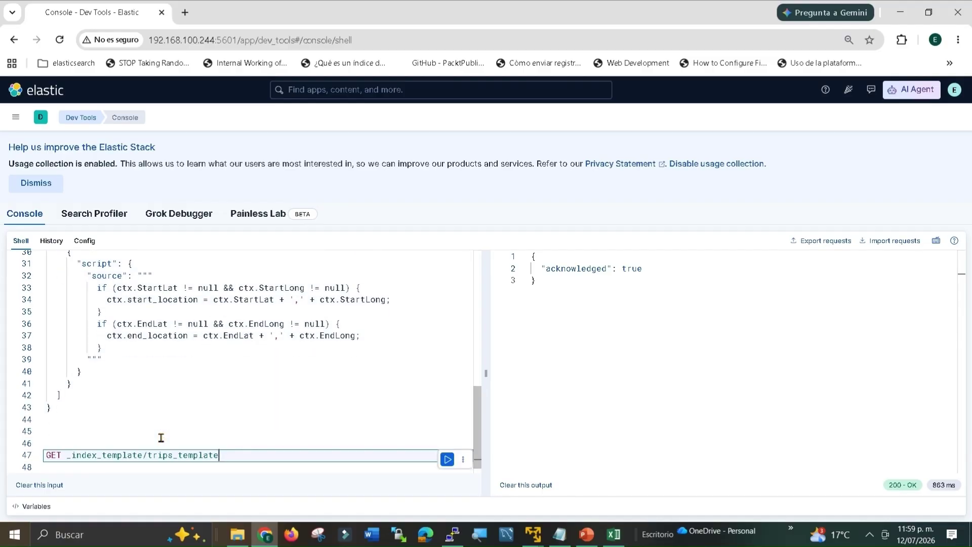
left_click(448, 460)
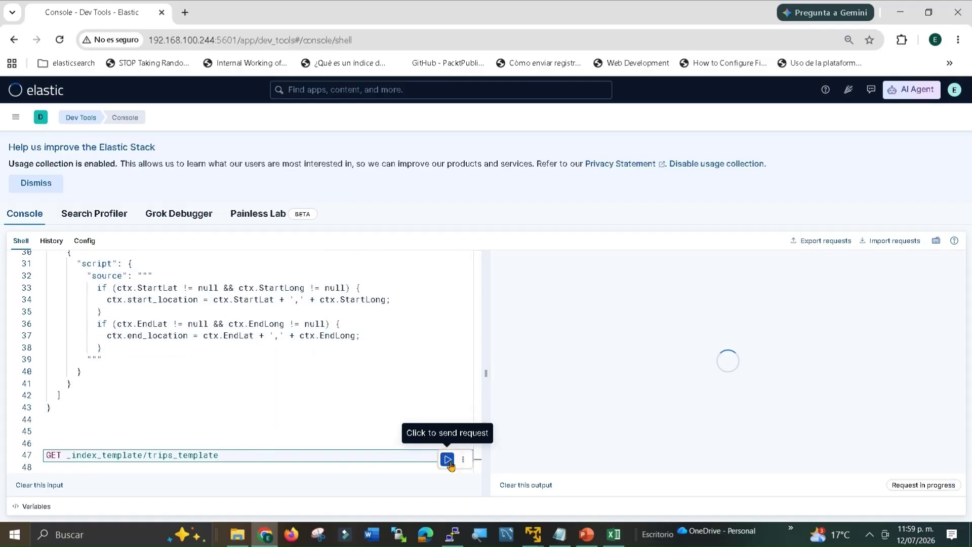
Step: Examine the returned trips_template mappings, checking the field types of StartDate and start_location
scroll(639, 352, "down", 2)
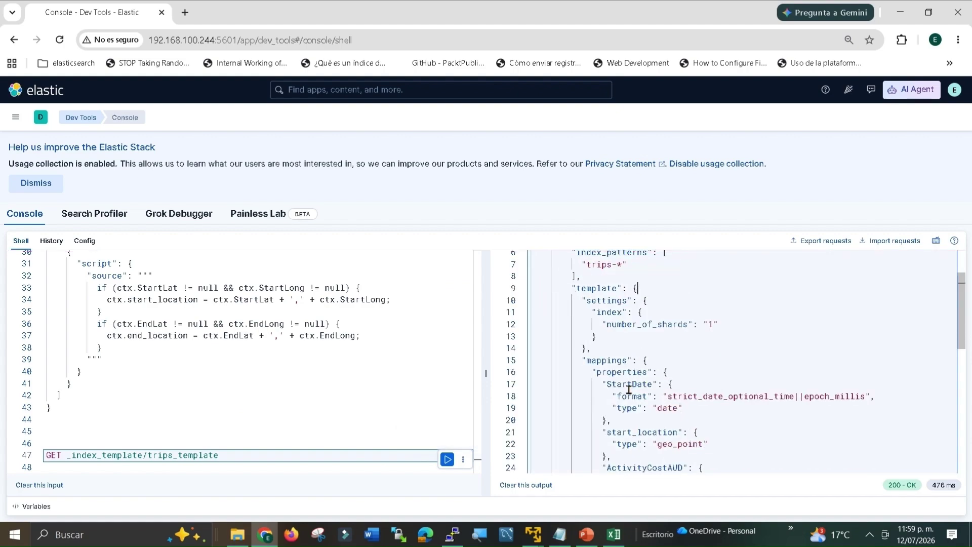
left_click(601, 379)
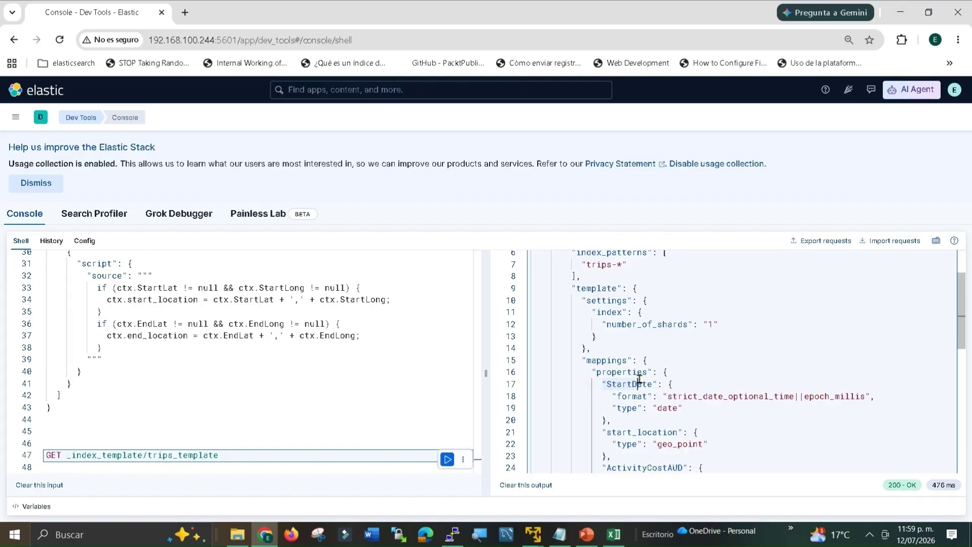
left_click(652, 384)
left_click_drag(611, 404, 679, 408)
scroll(672, 436, "down", 3)
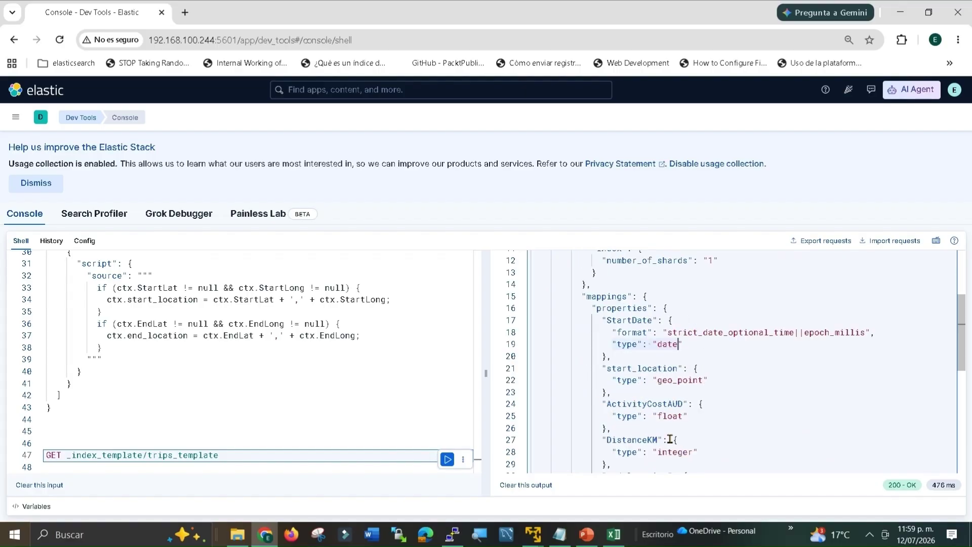
left_click(611, 366)
left_click_drag(612, 367, 673, 368)
left_click_drag(615, 379, 696, 379)
scroll(724, 361, "down", 1)
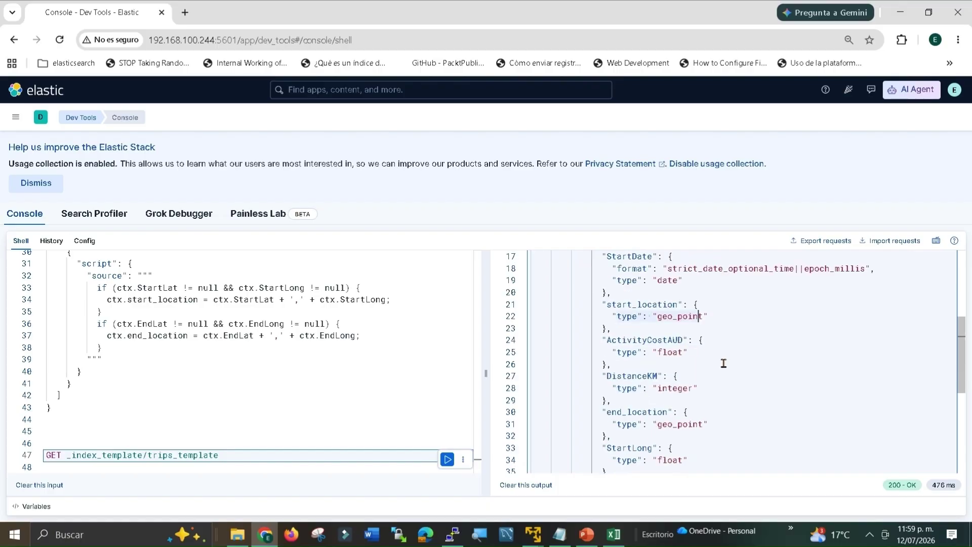
Step: Check the remaining returned mappings, from end_location through StartLong, StartLat, EndLat and EndLong, to the end of the response
scroll(677, 401, "down", 1)
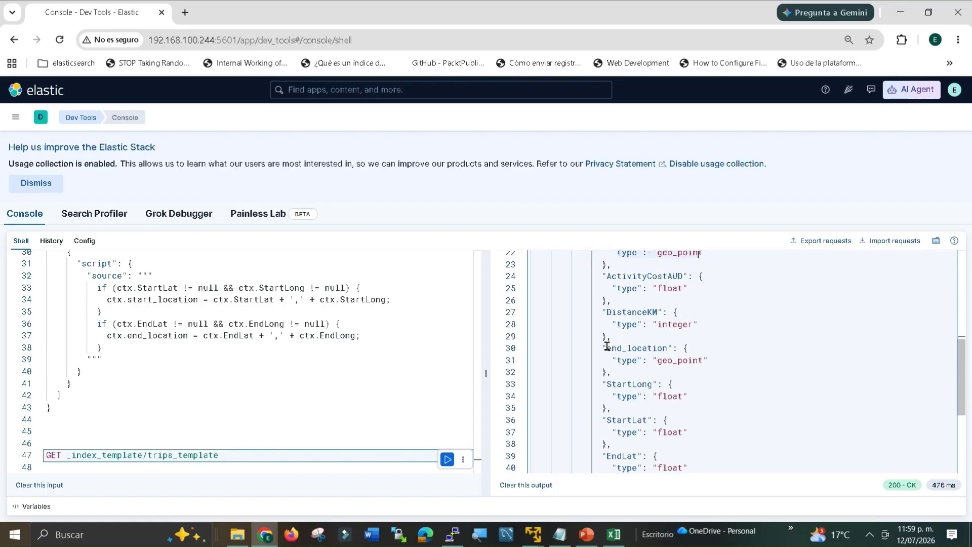
left_click_drag(606, 344, 704, 359)
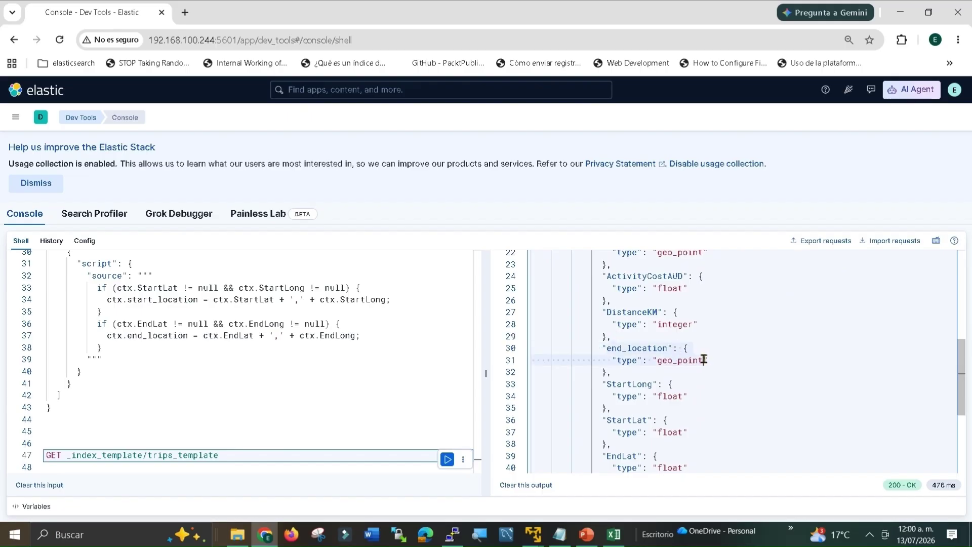
left_click(611, 384)
left_click_drag(616, 382, 665, 386)
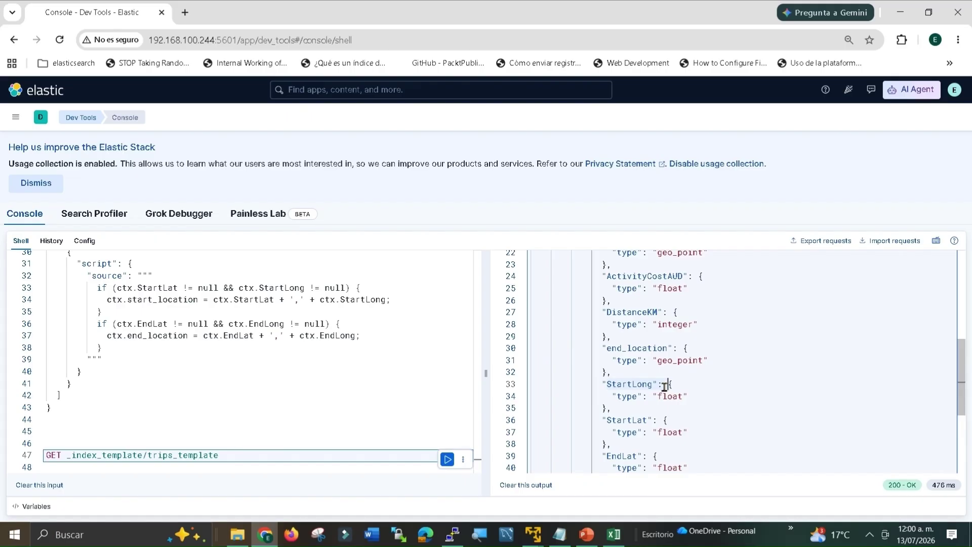
left_click_drag(664, 387, 689, 394)
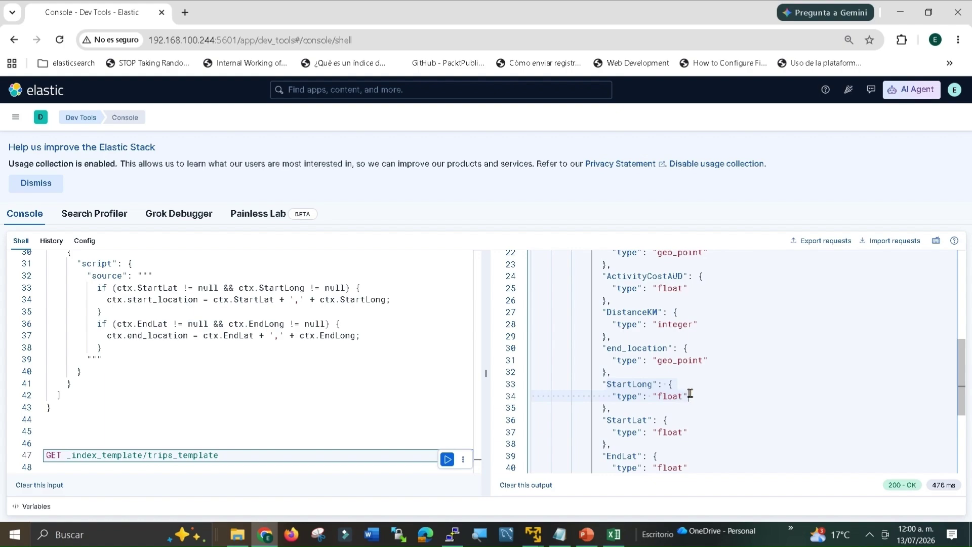
scroll(688, 393, "down", 1)
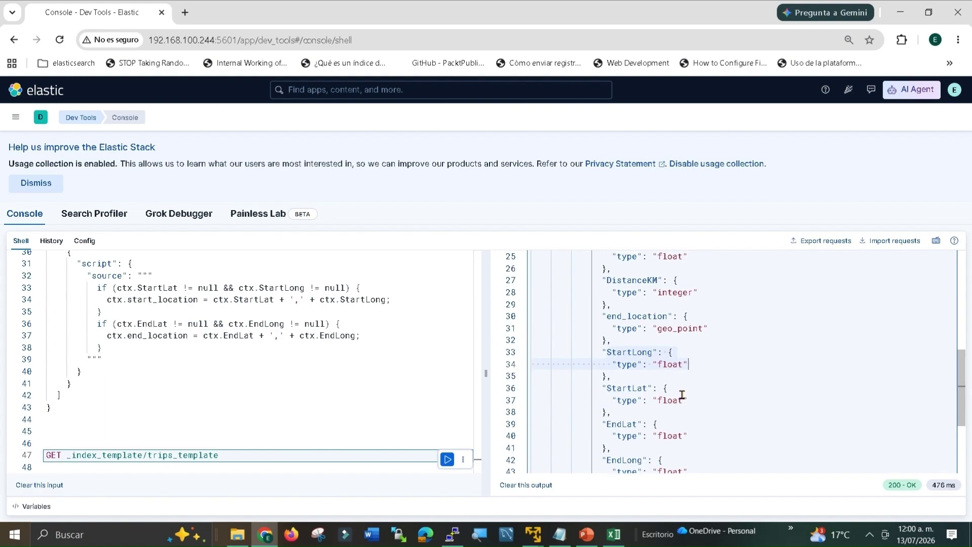
left_click_drag(609, 387, 682, 399)
scroll(682, 398, "down", 2)
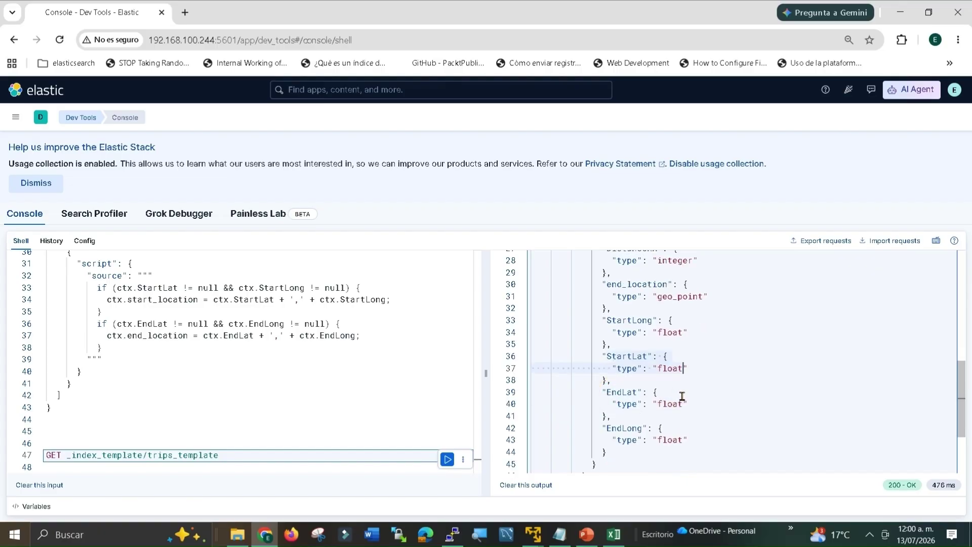
left_click(688, 408)
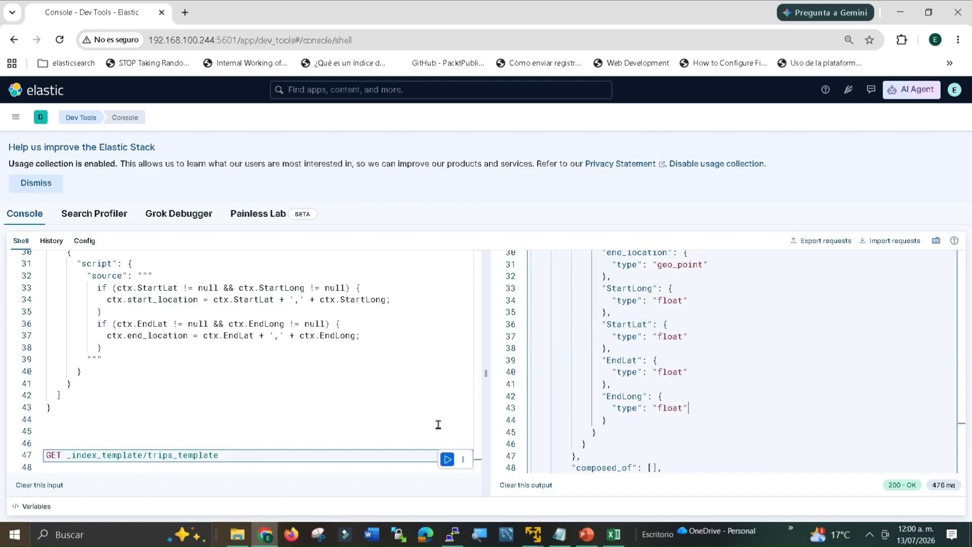
scroll(668, 440, "down", 2)
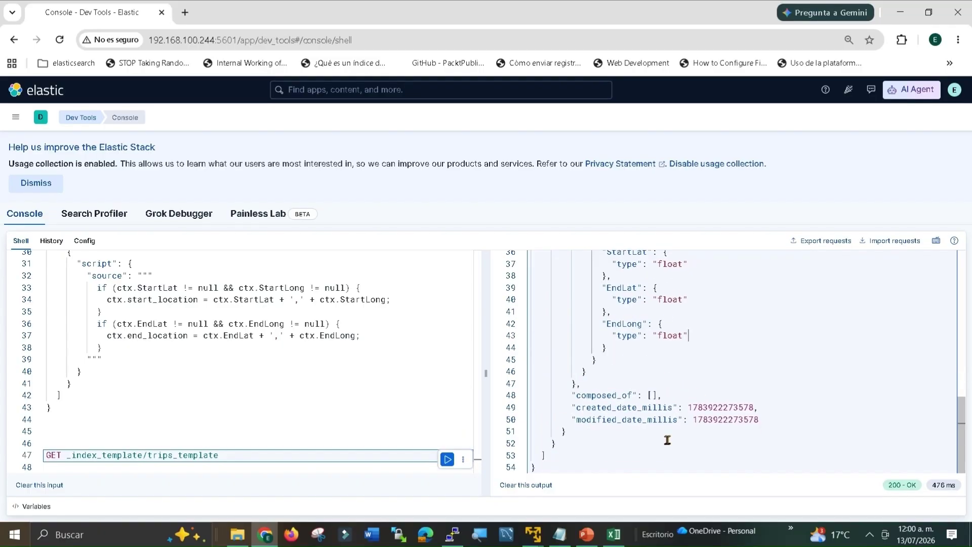
Step: Switch to the Notepad practice file, read the Paso4 instructions and copy the complete PUT trips-v1 request
left_click(560, 541)
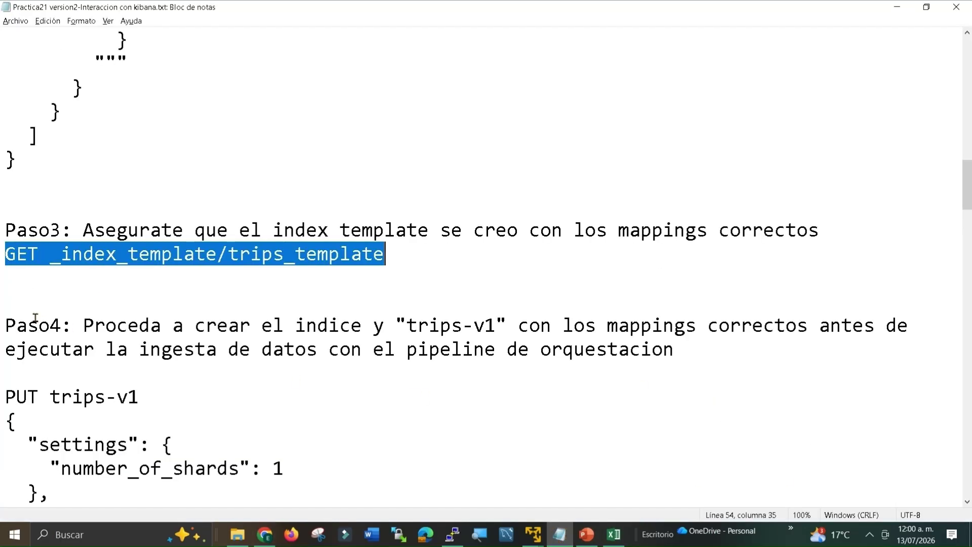
left_click_drag(5, 324, 670, 350)
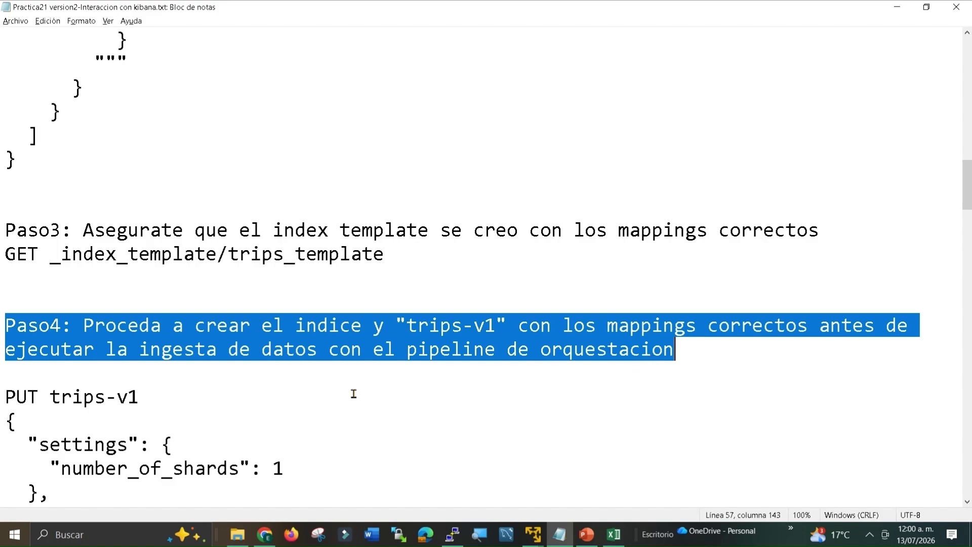
left_click(59, 396)
left_click(7, 396)
left_click_drag(7, 396, 104, 329)
key("ctrl+c")
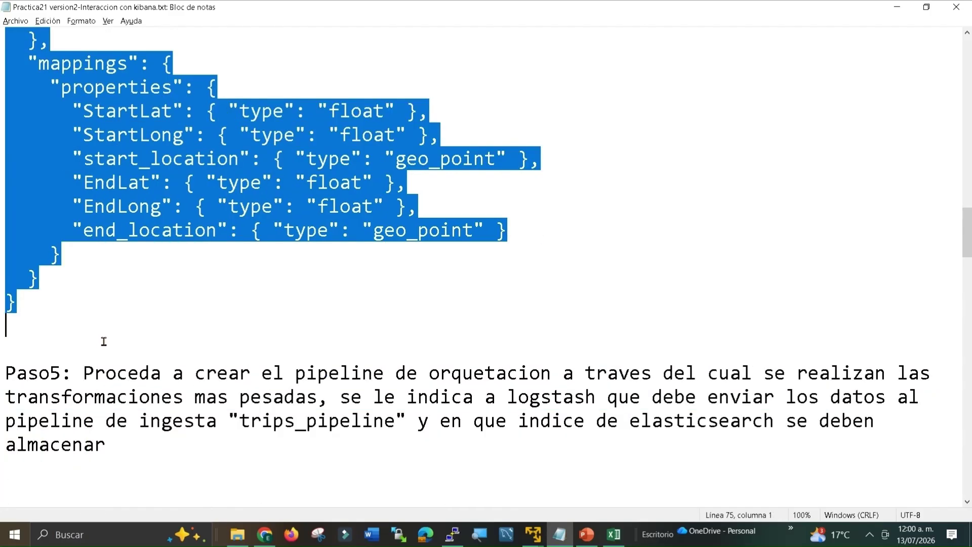
Step: Switch back to the Kibana console and paste the PUT trips-v1 request a few lines below the GET request
key("alt+Tab")
left_click(262, 461)
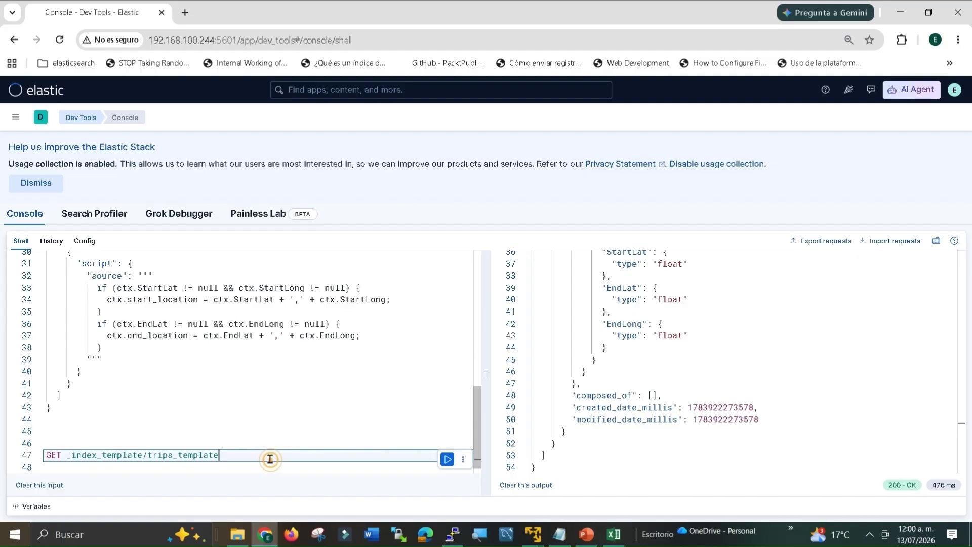
key("Return")
key("Return")
key("Return")
key("Return")
key("ctrl+v")
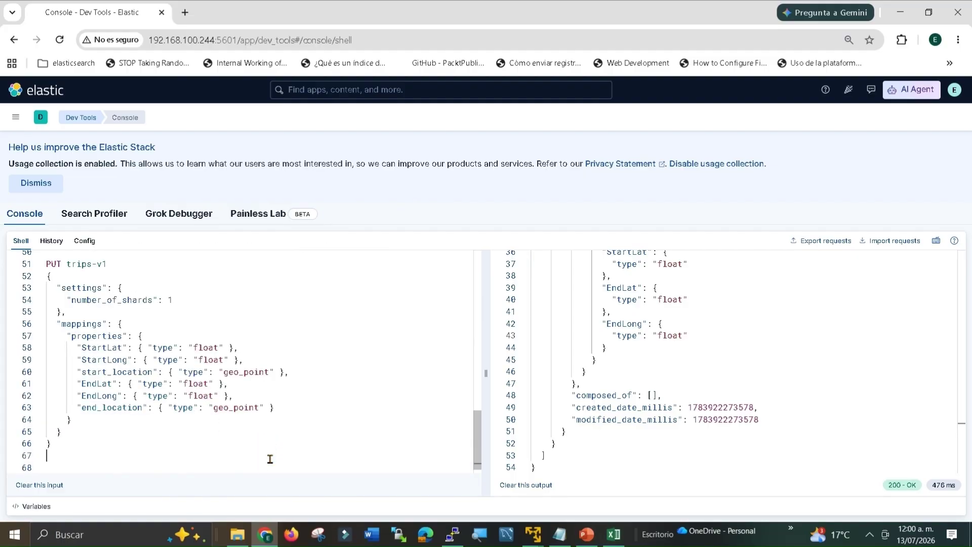
Step: Compare the StartLat and StartLong types in the PUT trips-v1 request with the same fields in the returned template mappings
left_click(77, 345)
left_click_drag(114, 347, 233, 347)
scroll(674, 304, "up", 5)
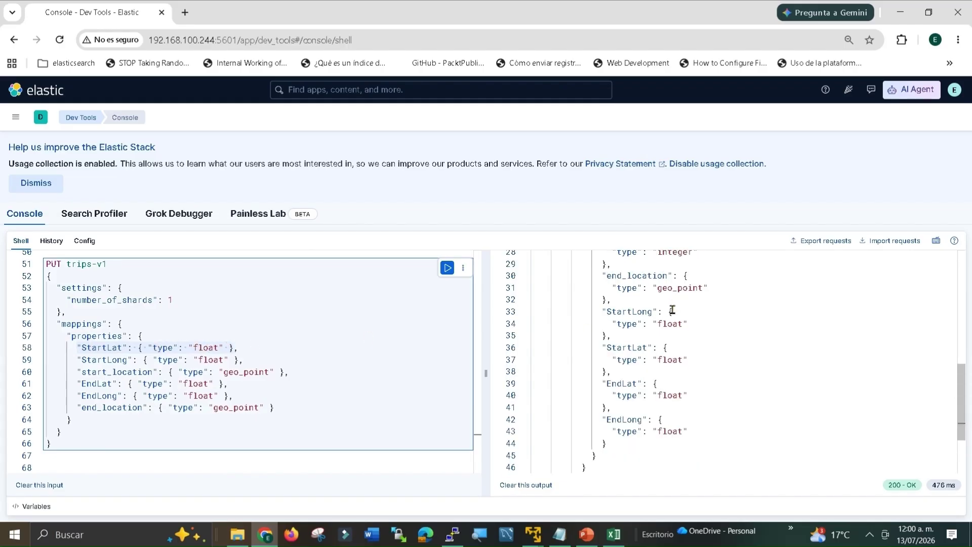
scroll(669, 311, "up", 1)
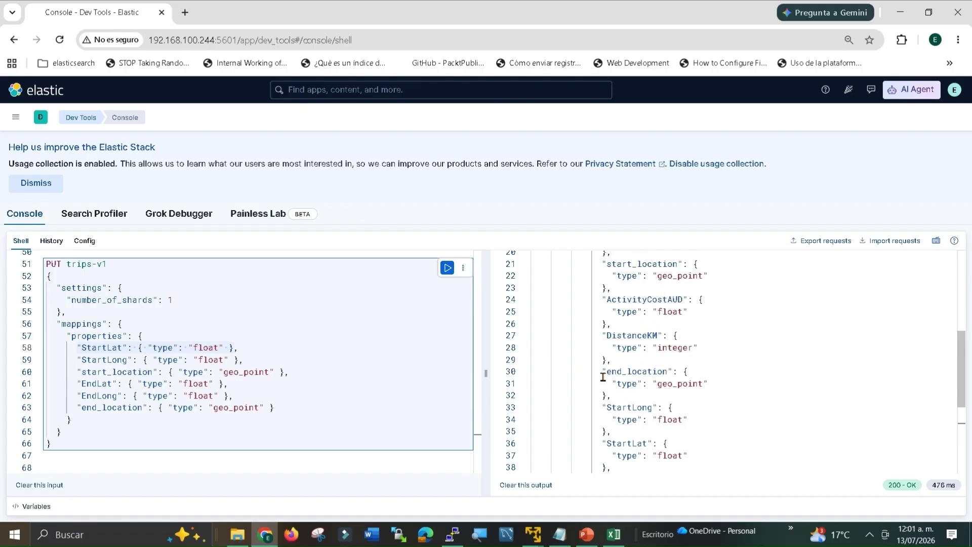
scroll(618, 380, "up", 2)
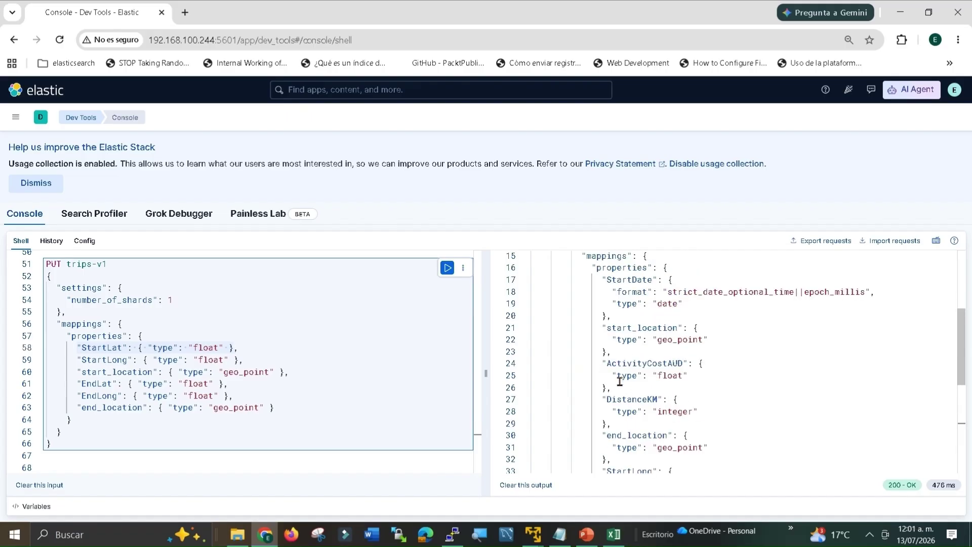
scroll(629, 424, "down", 2)
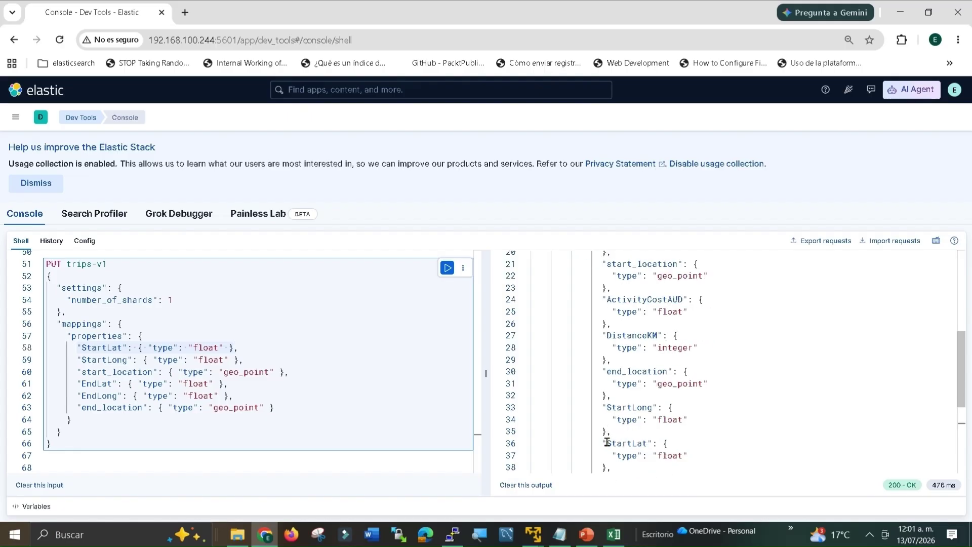
left_click(672, 455)
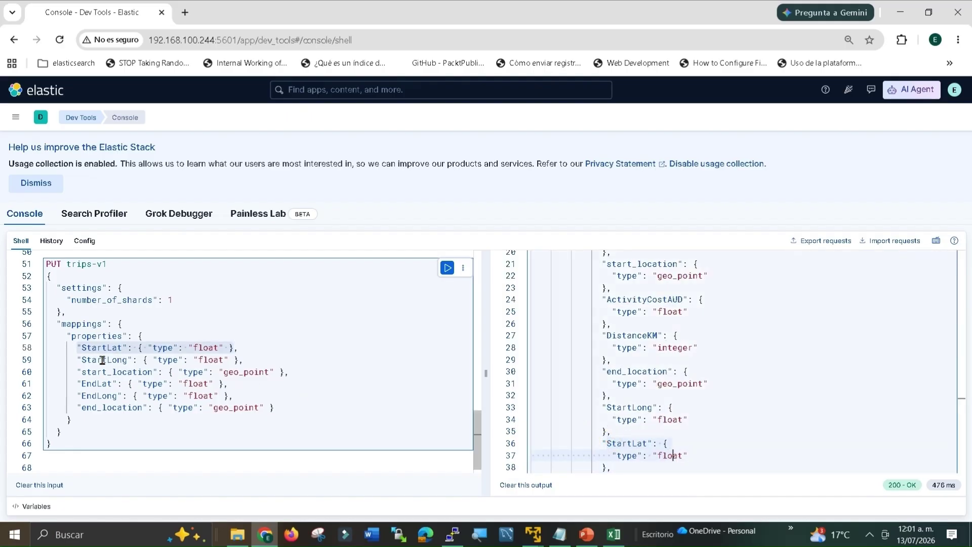
left_click(244, 360)
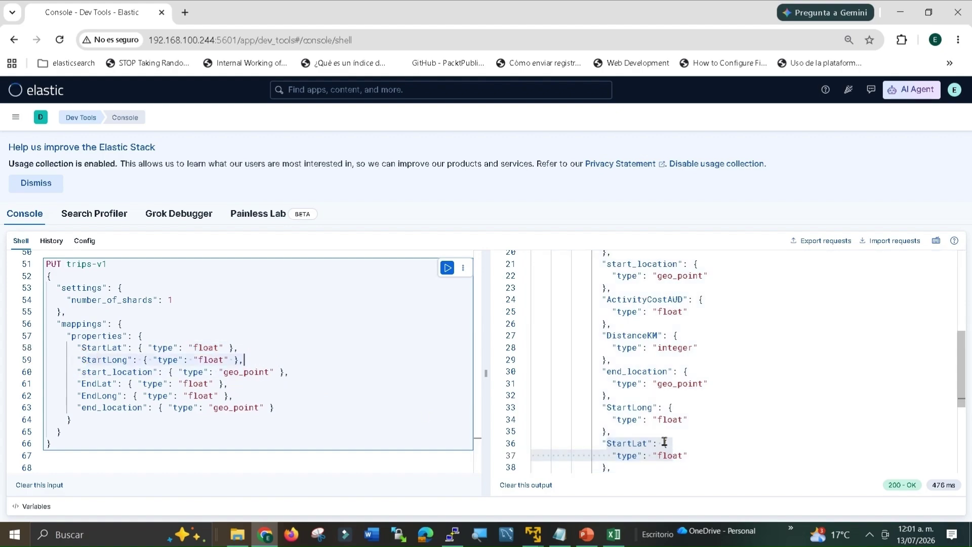
left_click_drag(605, 407, 679, 417)
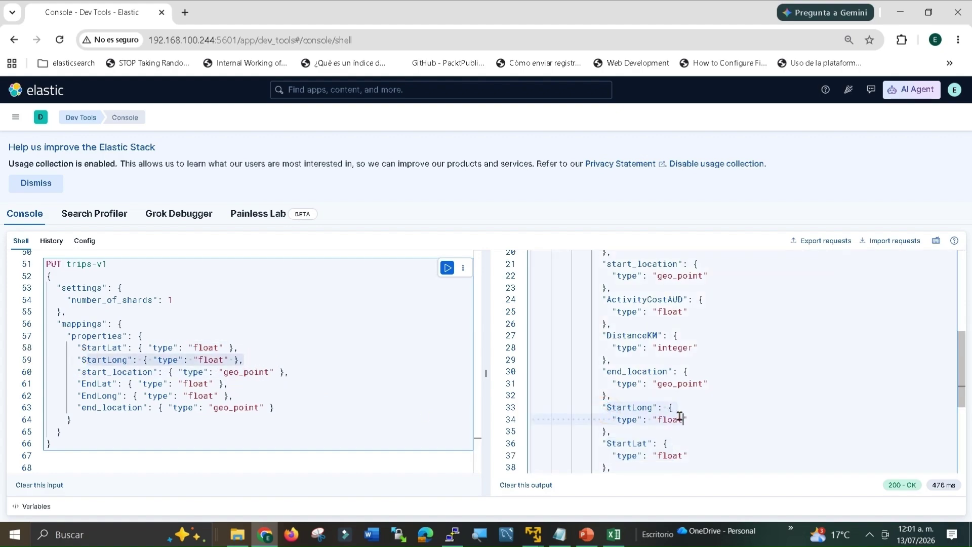
Step: Compare the start_location, EndLat and end_location definitions in the PUT trips-v1 request with the returned template mappings
left_click(86, 372)
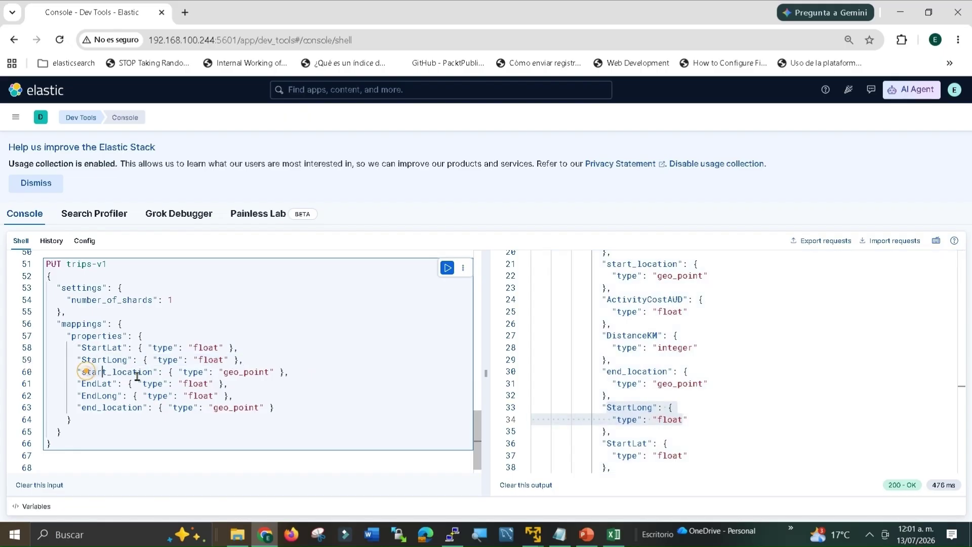
left_click(289, 371)
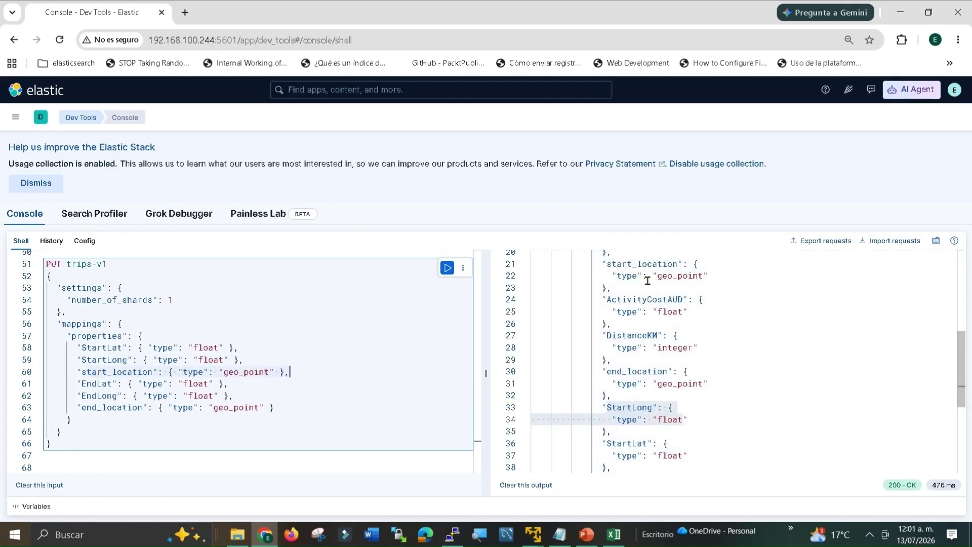
left_click(663, 276)
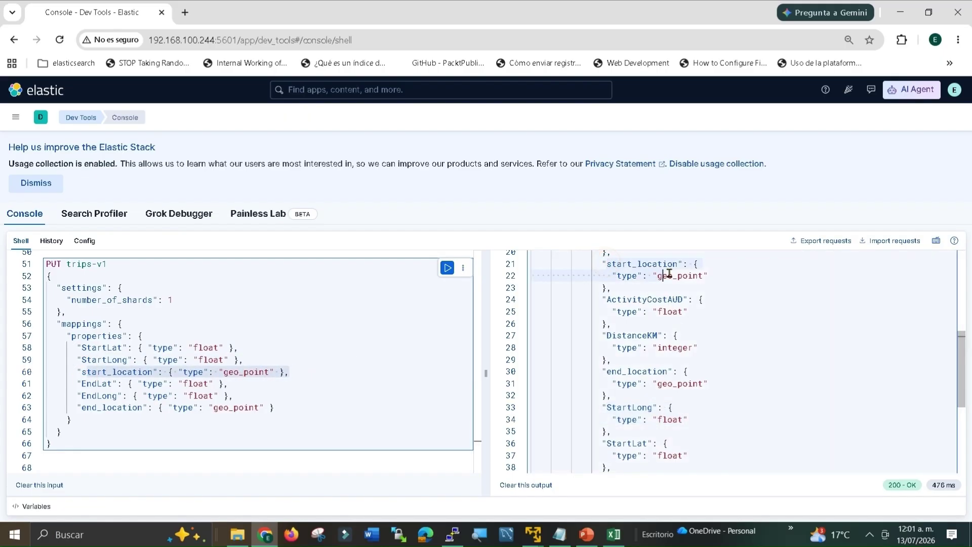
left_click(709, 276)
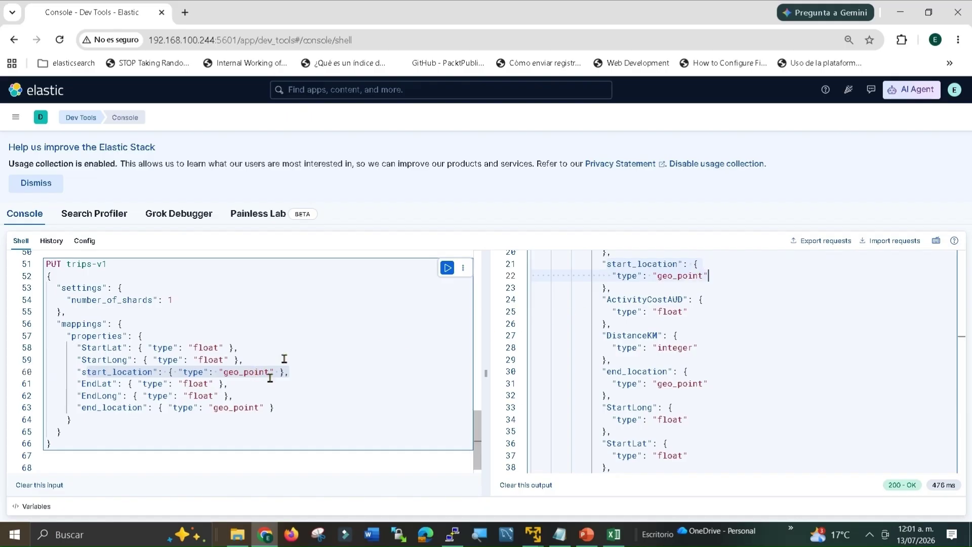
double_click(83, 383)
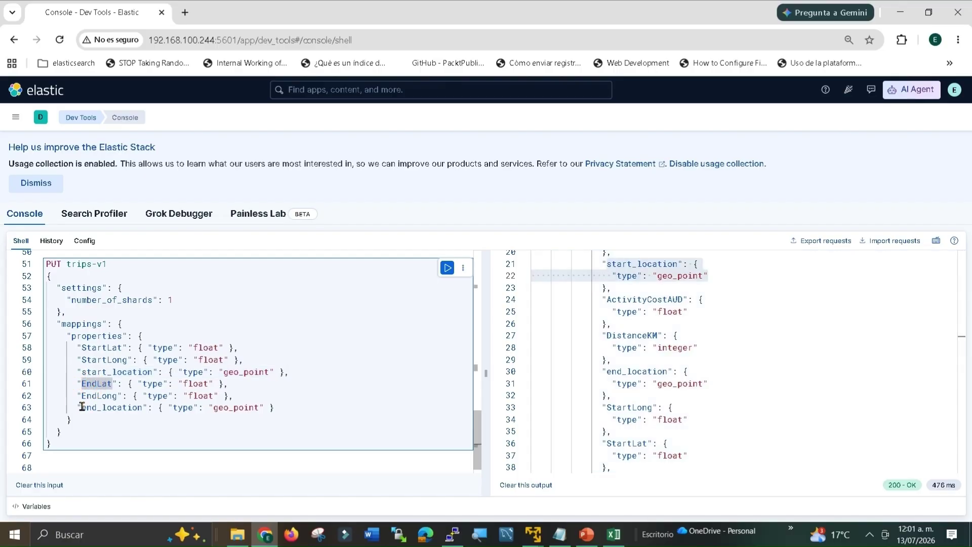
left_click_drag(79, 407, 247, 405)
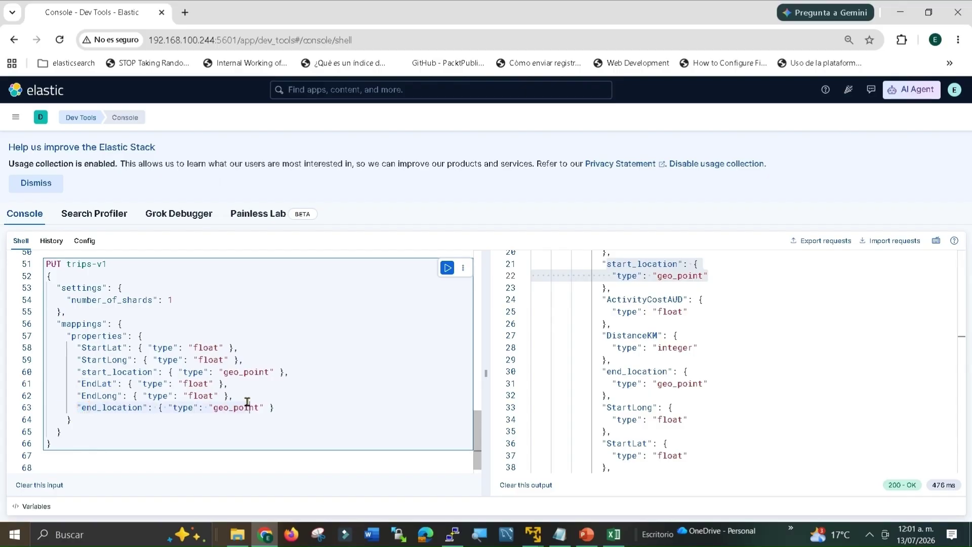
left_click(688, 334)
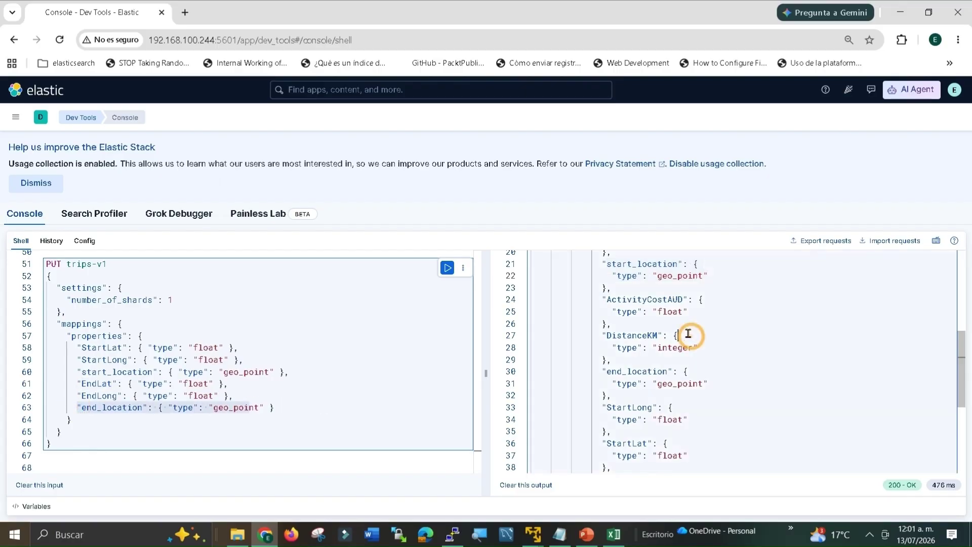
scroll(685, 338, "down", 1)
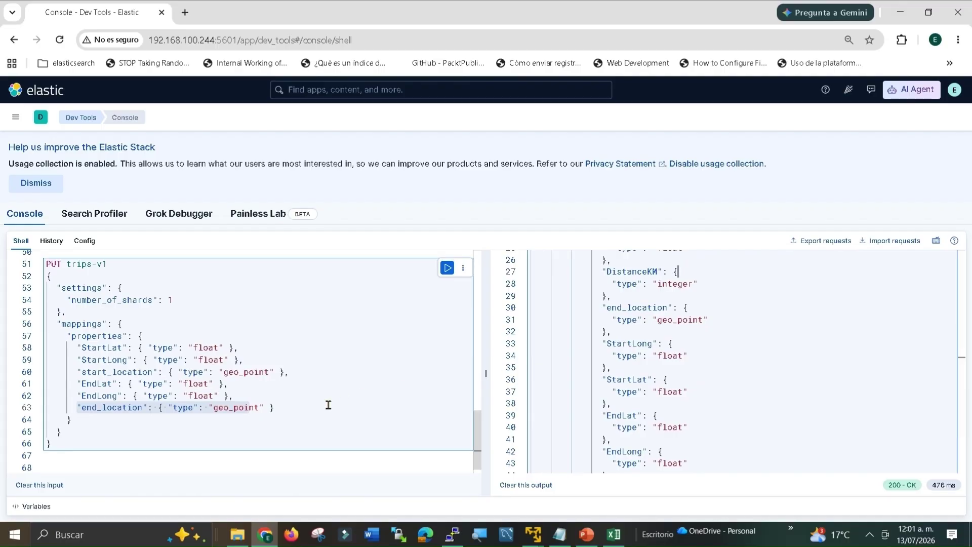
Step: Send the PUT trips-v1 request to create the index and check the index name in the response
left_click(278, 396)
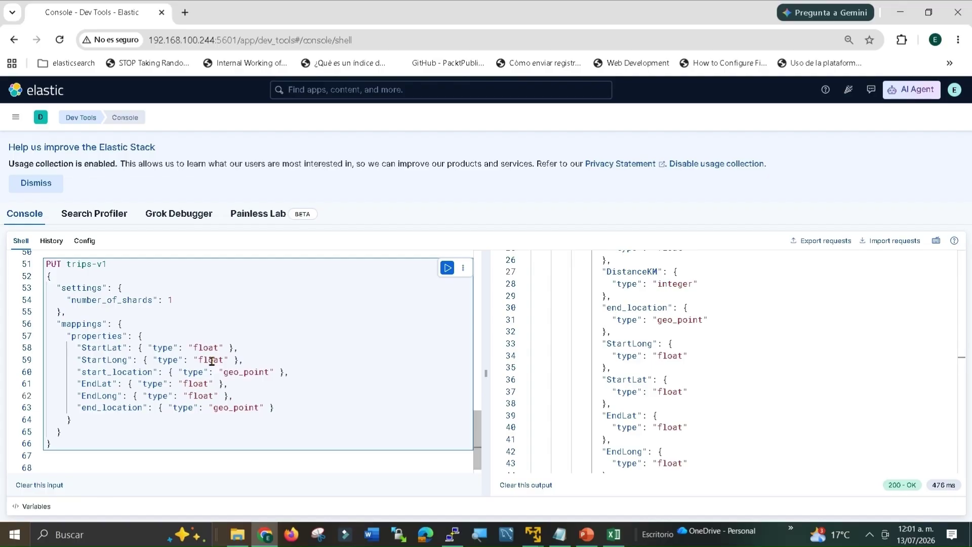
key("ctrl+Return")
left_click(446, 268)
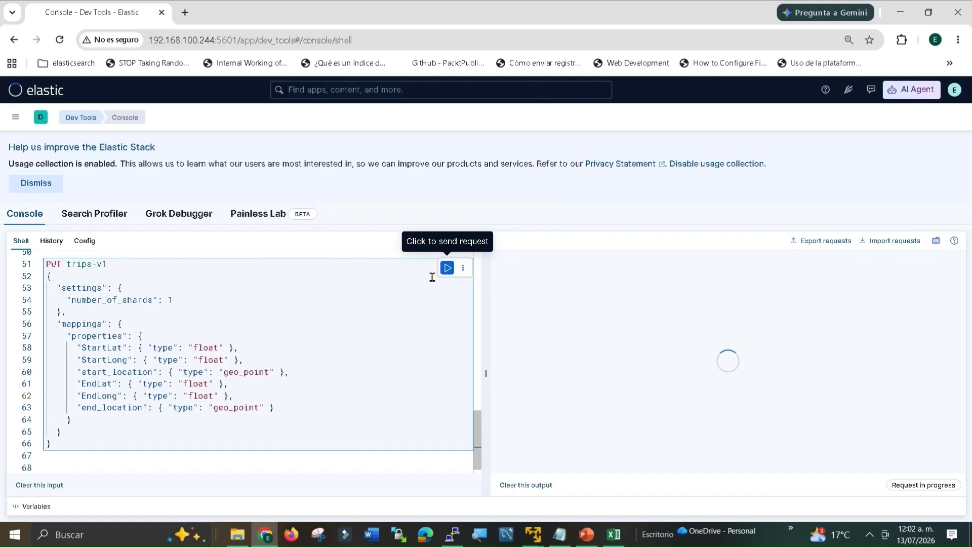
left_click(585, 292)
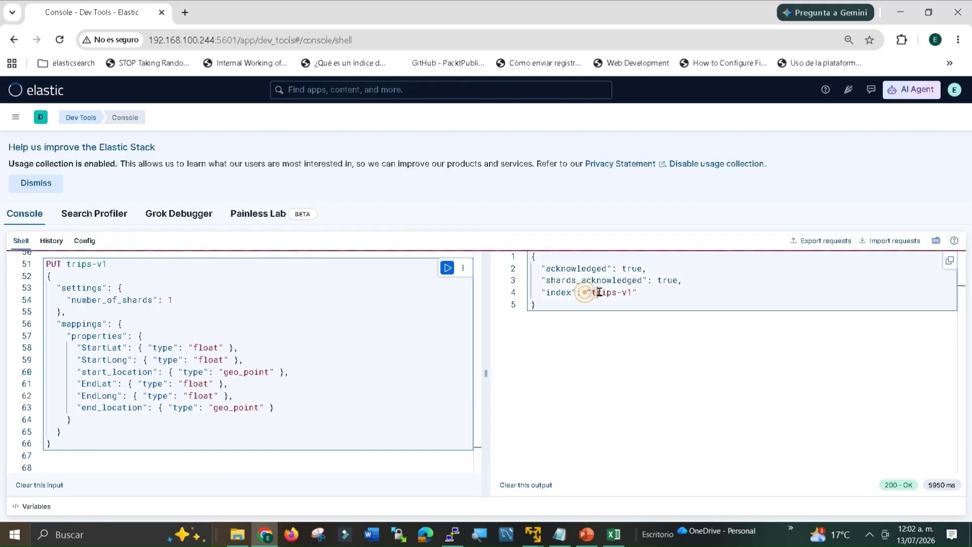
left_click_drag(599, 292, 640, 290)
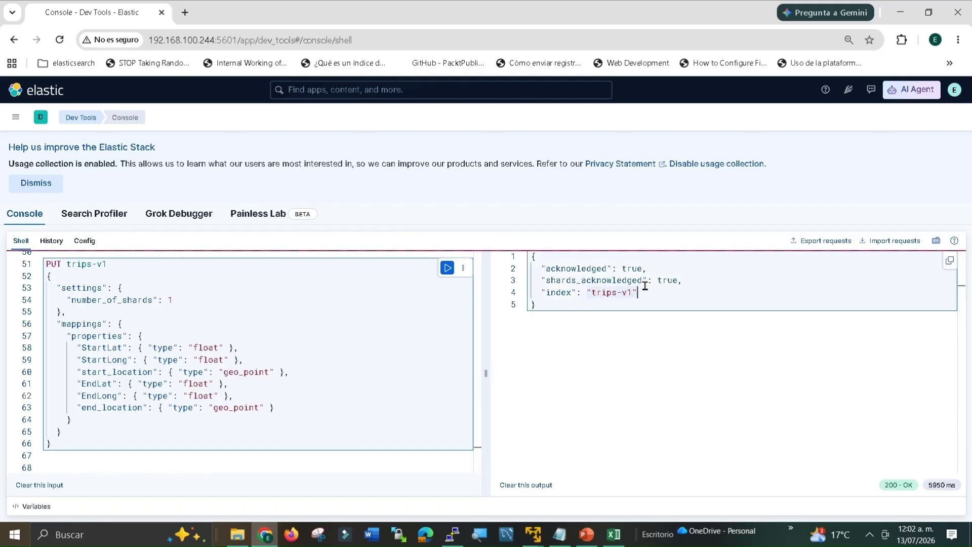
Step: Switch to the Notepad practice file and read the Paso5 instructions for creating the orchestration pipeline
left_click(553, 542)
left_click(328, 377)
scroll(328, 380, "down", 1)
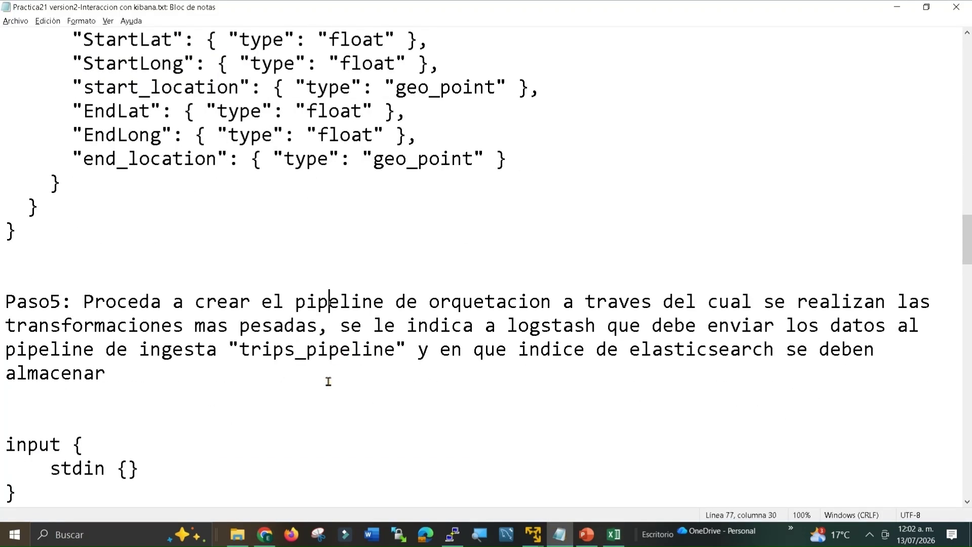
scroll(328, 381, "down", 2)
scroll(327, 381, "down", 1)
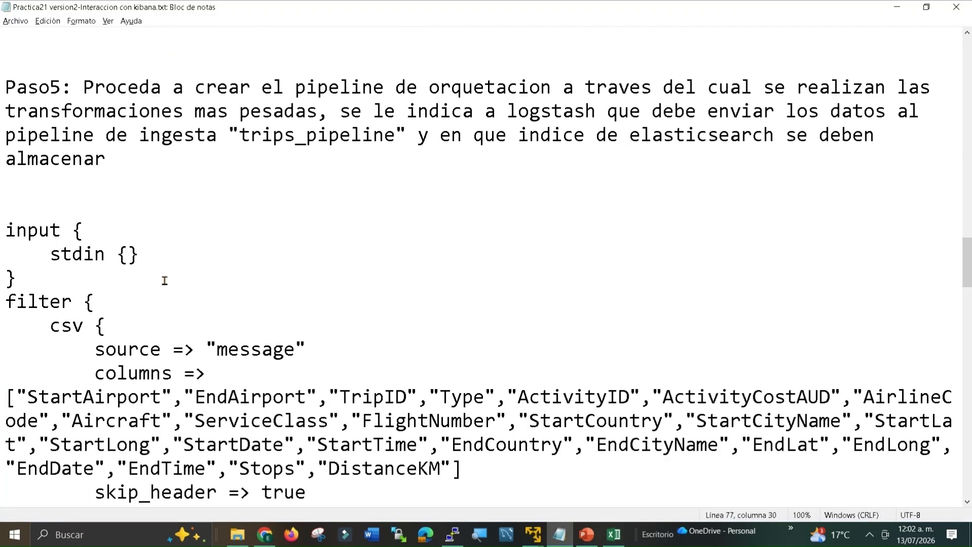
left_click_drag(6, 83, 109, 146)
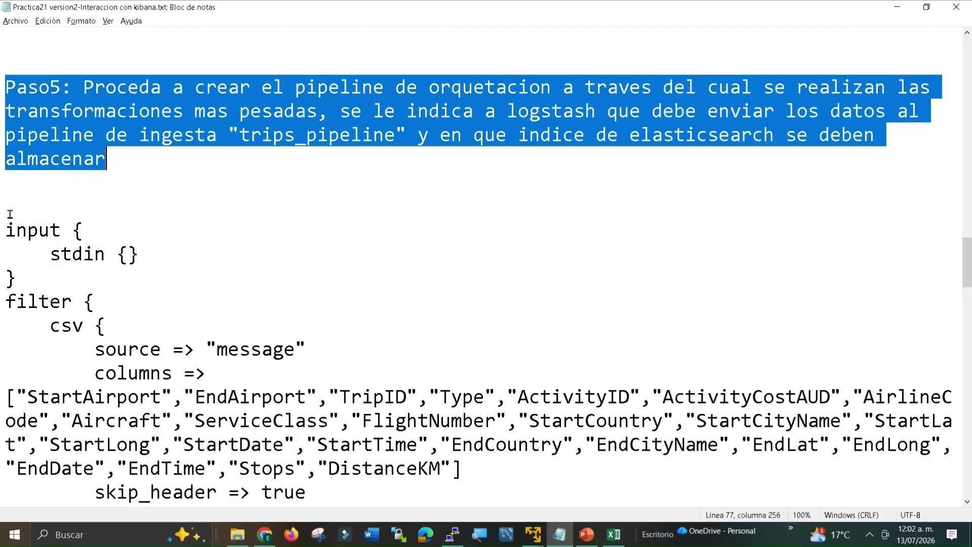
Step: Review the Logstash configuration under Paso5 from its input and filter blocks to the elasticsearch output, down to the Paso6 commands
left_click_drag(6, 230, 160, 471)
scroll(161, 471, "down", 10)
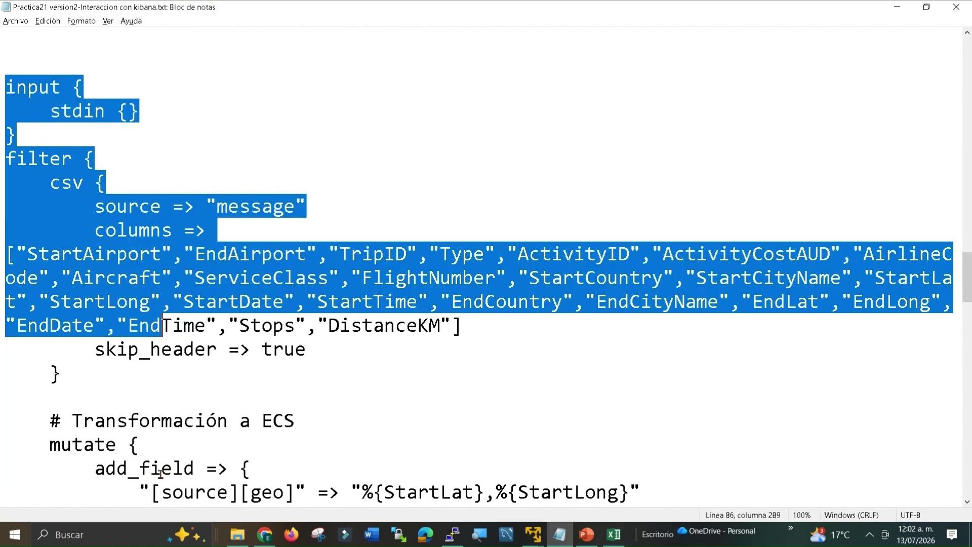
left_click(148, 439)
scroll(147, 431, "down", 6)
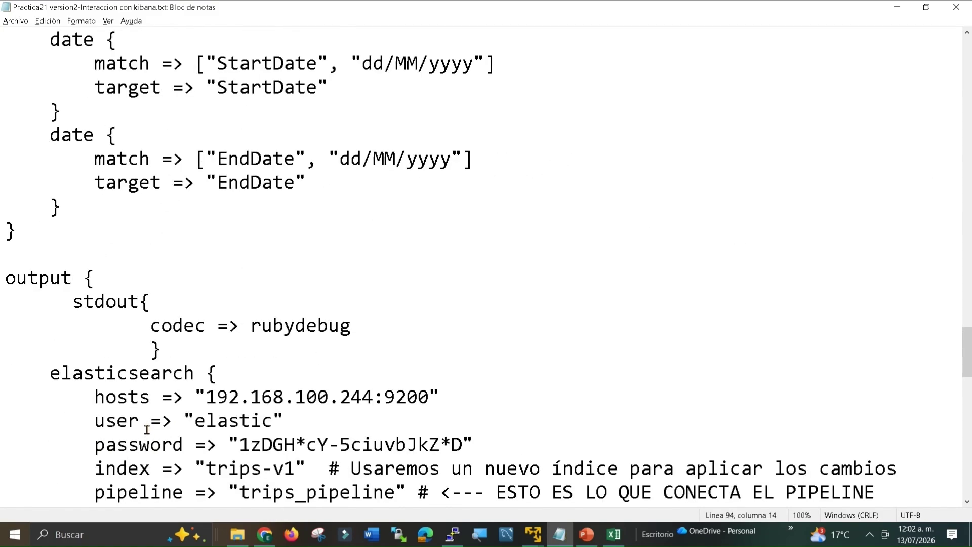
scroll(147, 428, "down", 1)
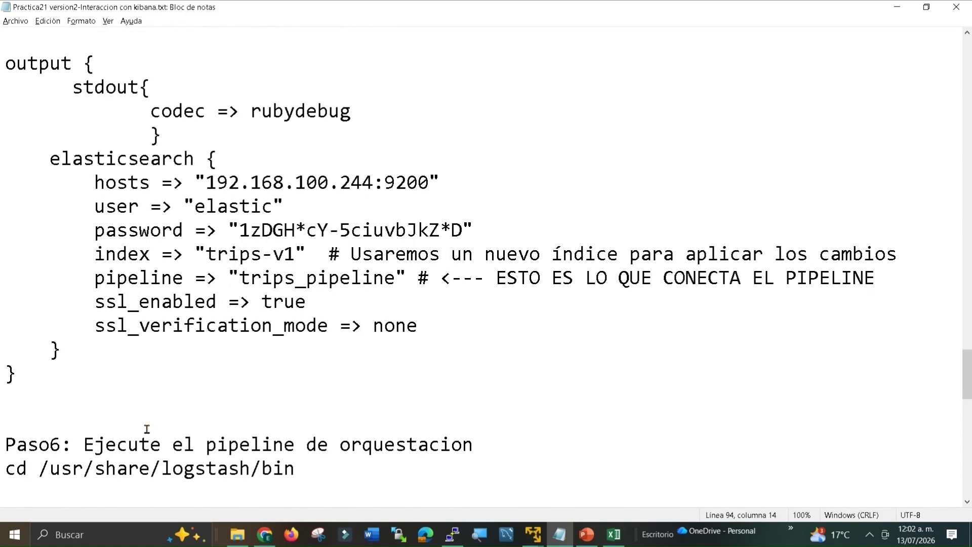
scroll(147, 429, "down", 1)
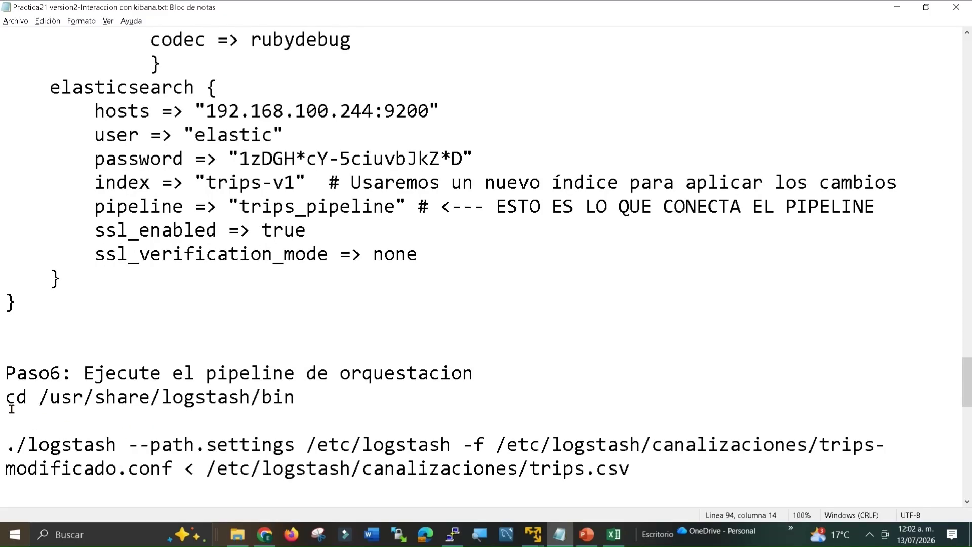
Step: Copy the Paso6 command cd /usr/share/logstash/bin, switch to the PuTTY terminal and run it there
left_click_drag(6, 399, 321, 399)
key("ctrl+c")
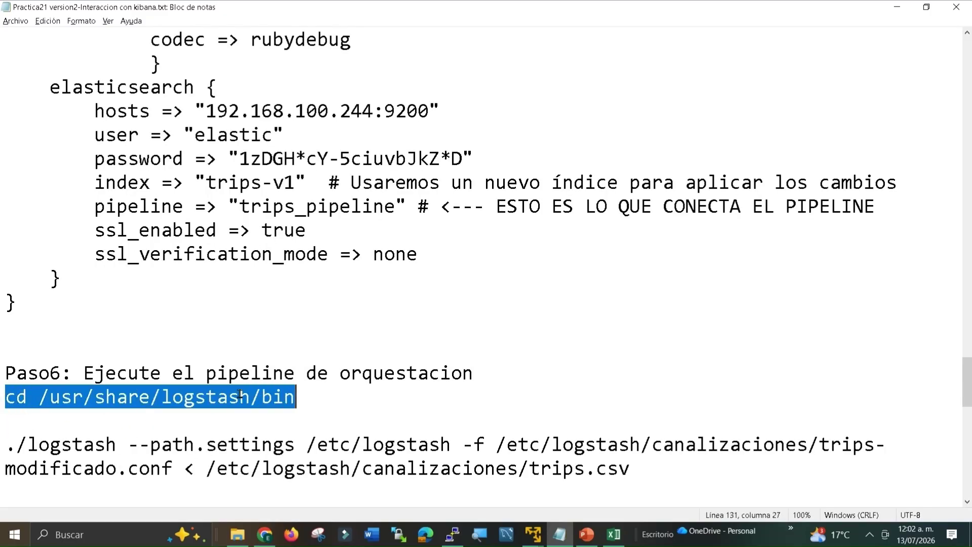
right_click(241, 394)
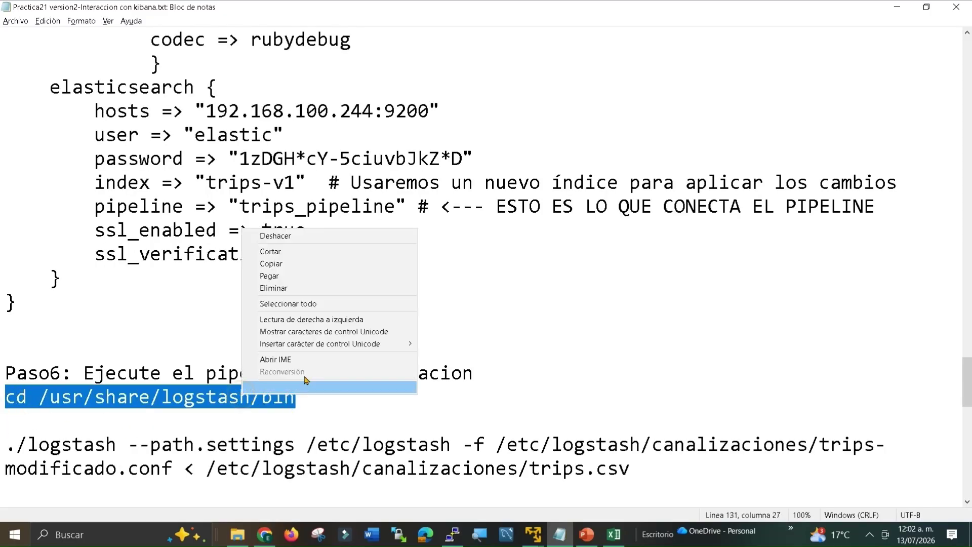
left_click(287, 269)
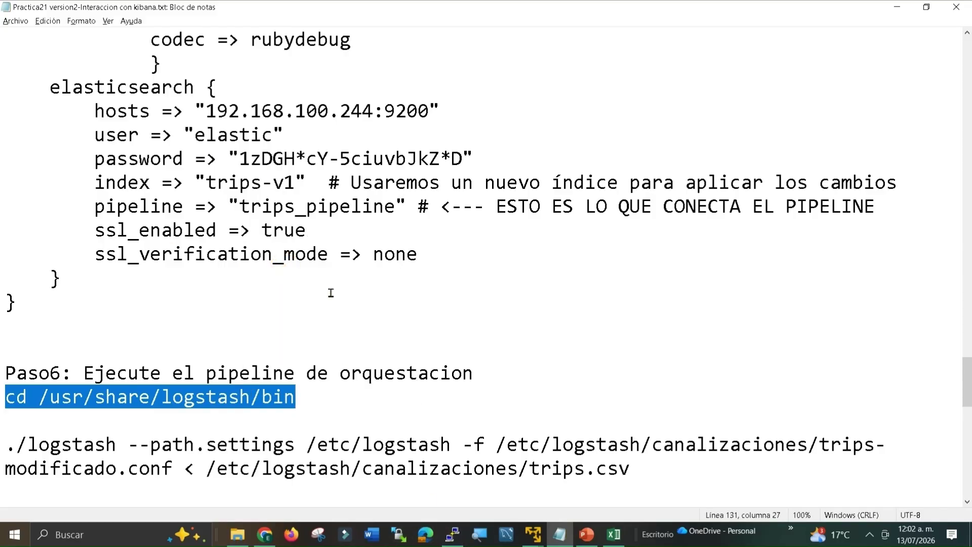
left_click(452, 535)
right_click(350, 167)
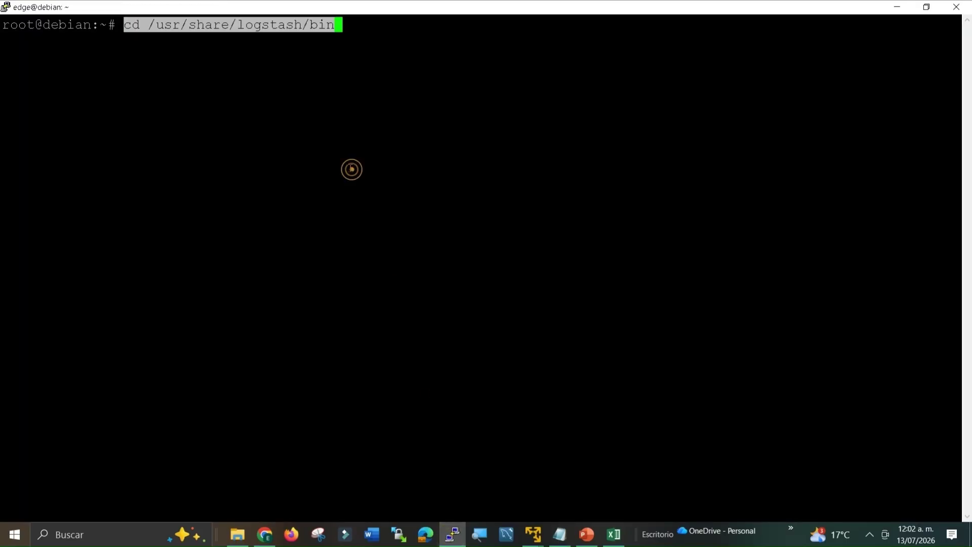
key("Return")
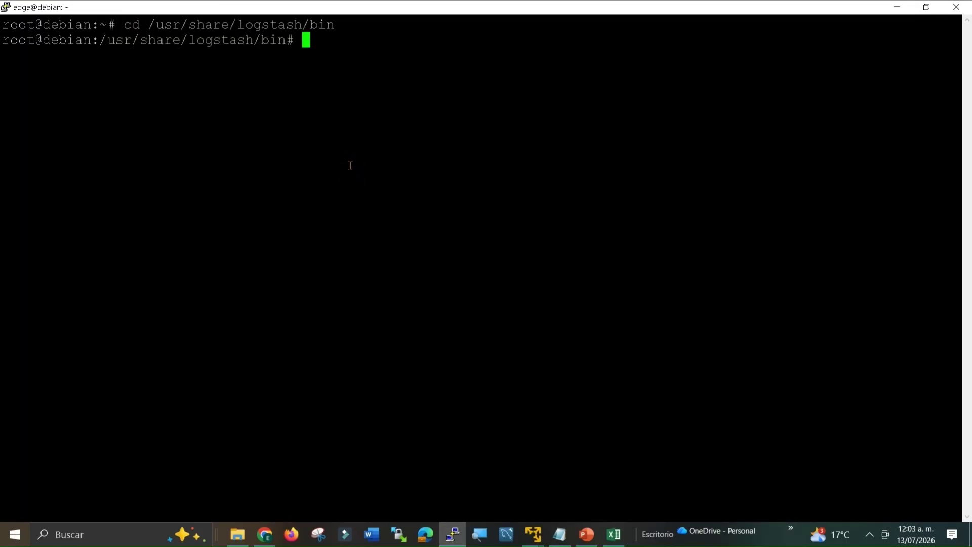
Step: Return to the Notepad practice file and examine the Paso6 logstash command and the stdin input block of the Paso5 configuration
key("alt+Tab")
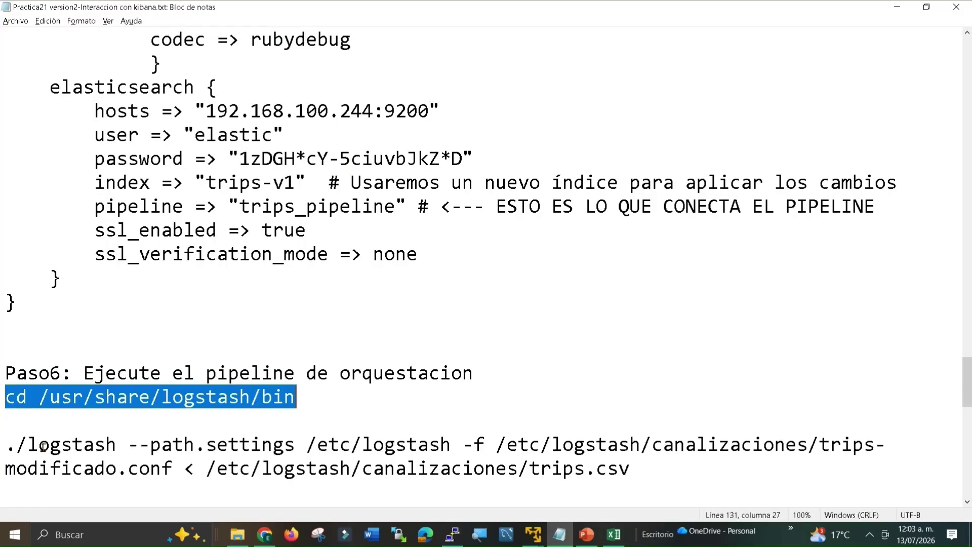
left_click_drag(5, 444, 647, 464)
scroll(430, 323, "up", 6)
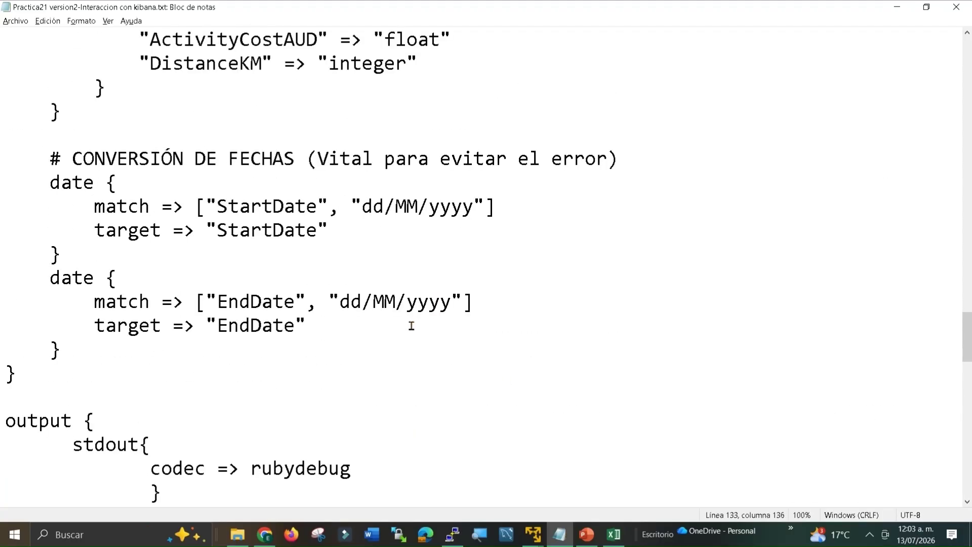
scroll(411, 325, "up", 5)
scroll(409, 328, "up", 5)
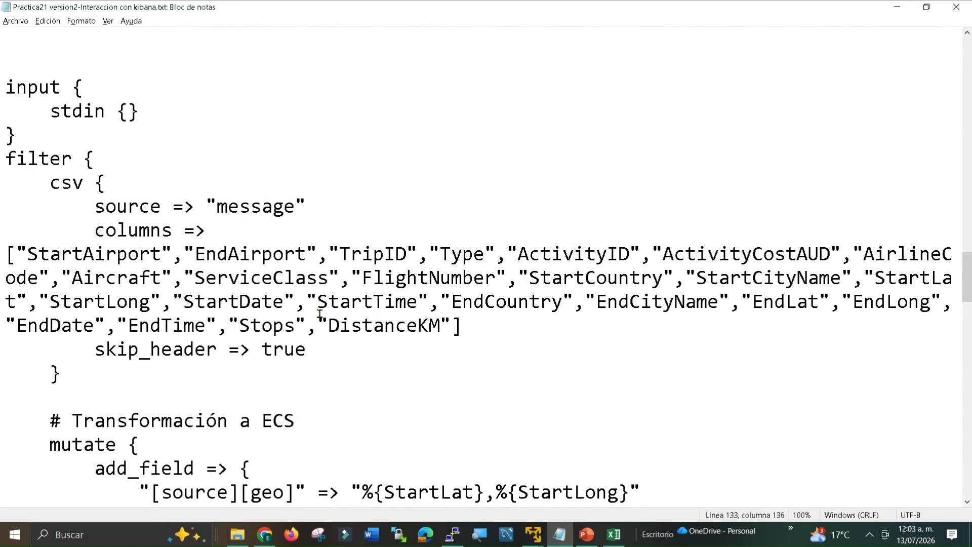
left_click_drag(7, 222, 140, 273)
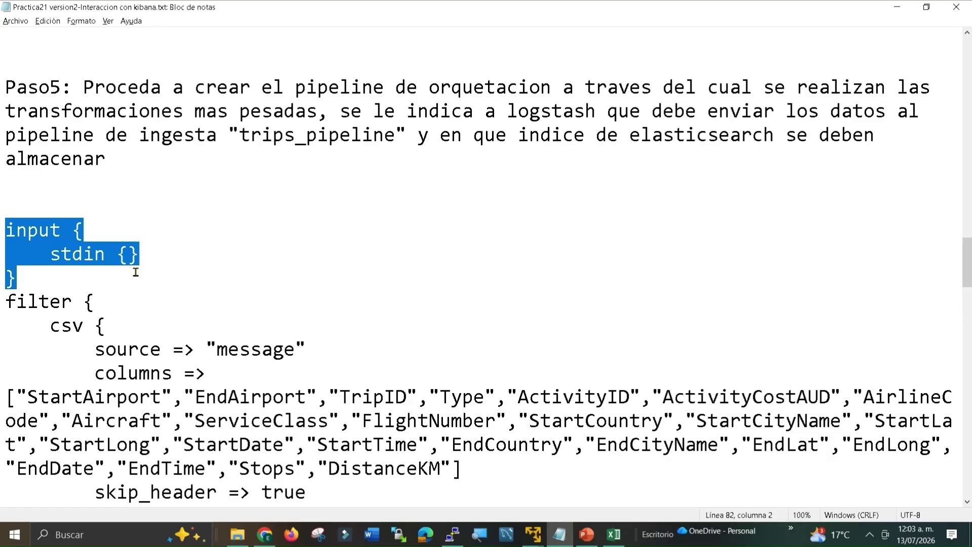
Step: Examine the stdin input and the start of the csv filter in the Paso5 Logstash configuration
left_click(81, 254)
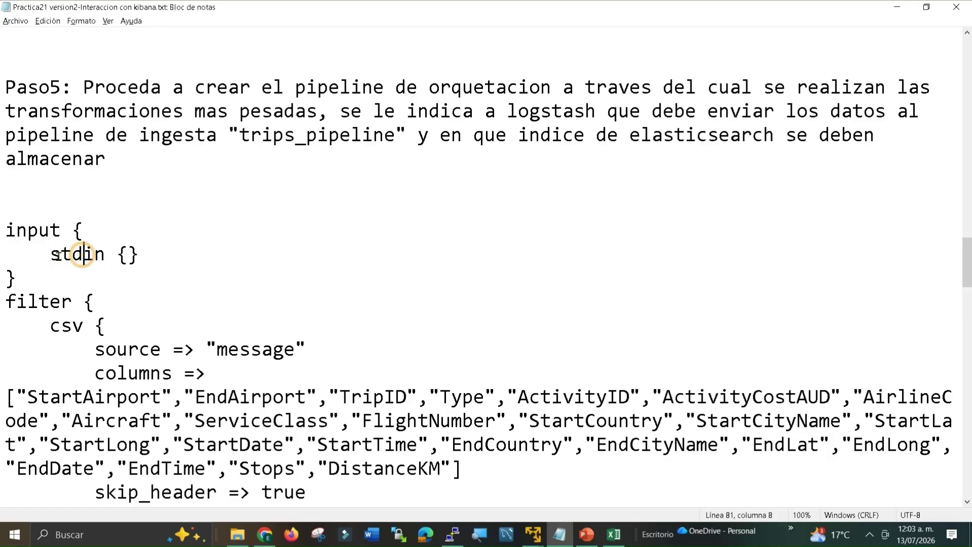
double_click(56, 254)
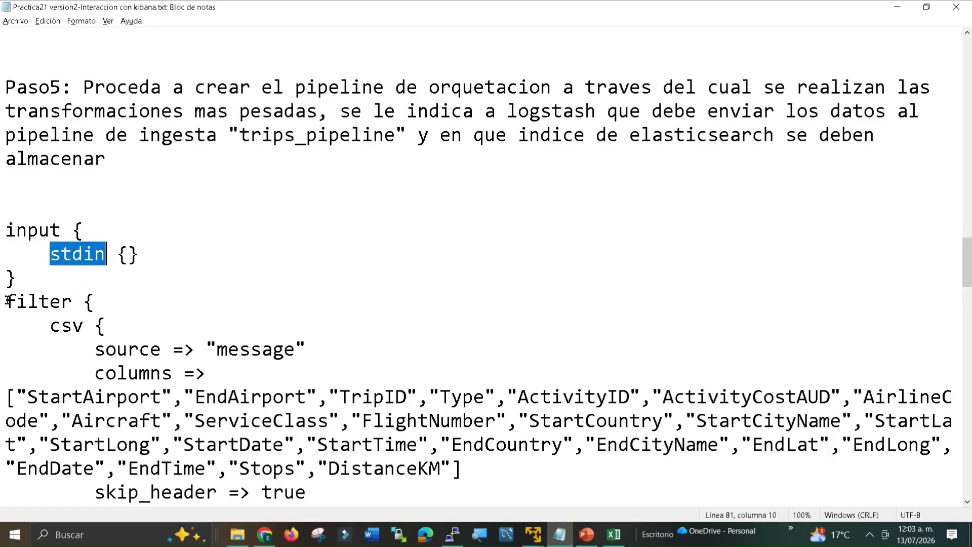
left_click_drag(7, 301, 98, 300)
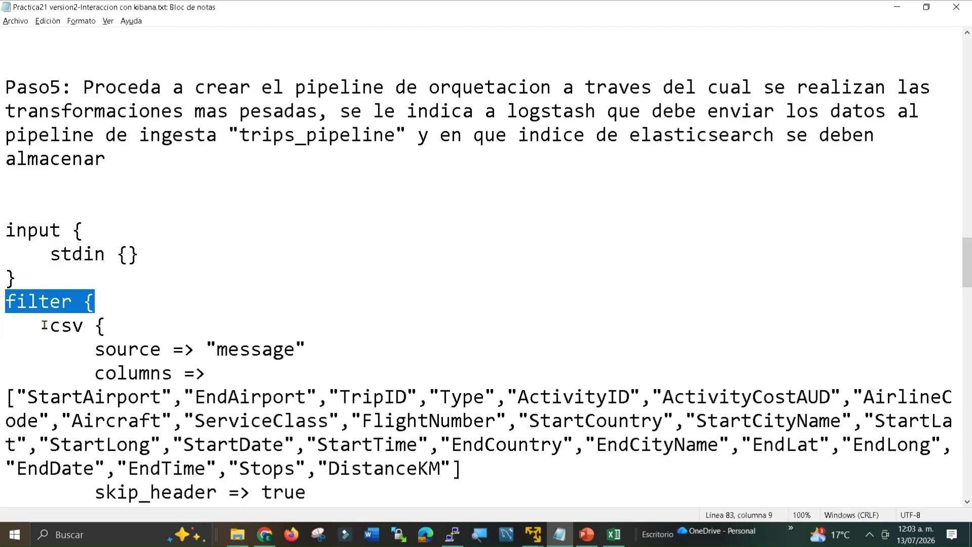
left_click_drag(50, 325, 107, 324)
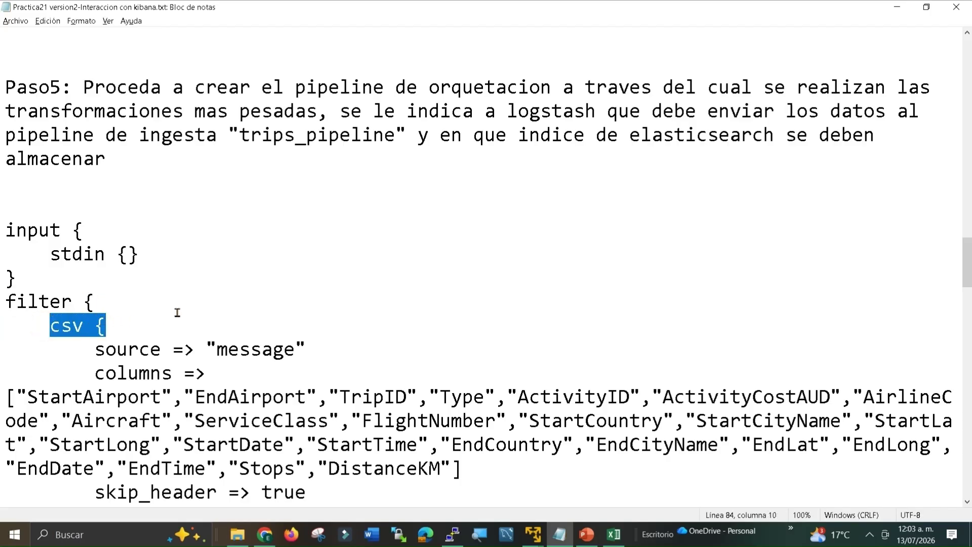
scroll(177, 312, "down", 2)
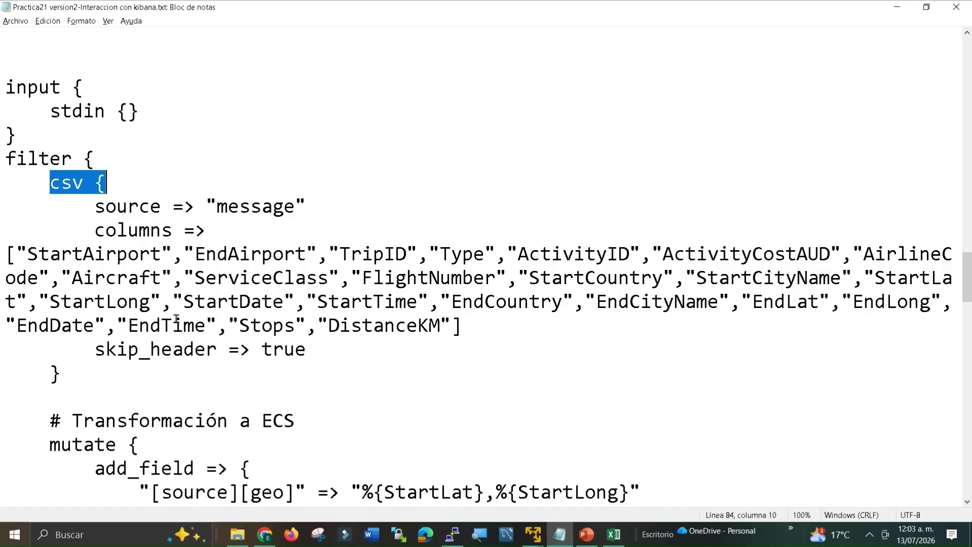
Step: Switch to trips.csv in Excel and inspect its records, including the StartCountry and StartLat columns
left_click(617, 537)
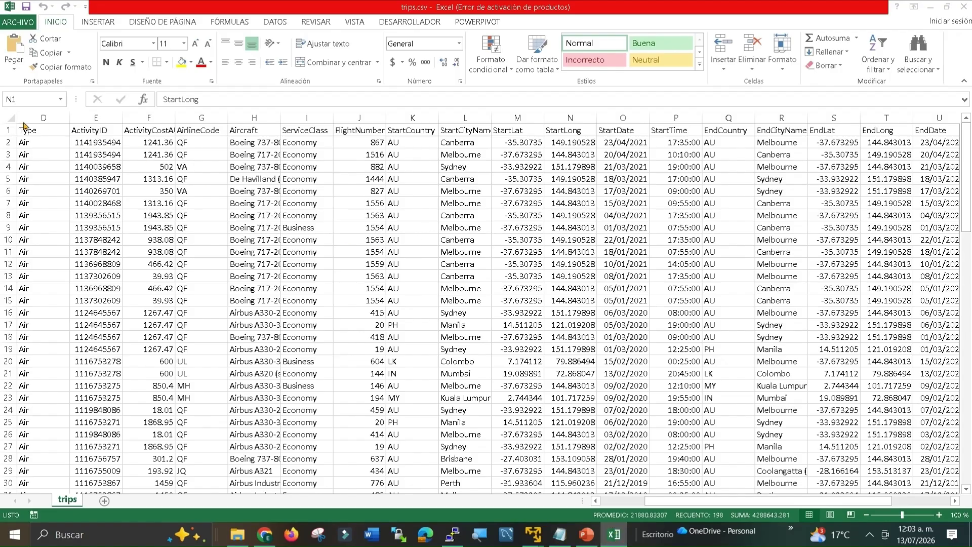
left_click(30, 131)
left_click_drag(30, 131, 925, 531)
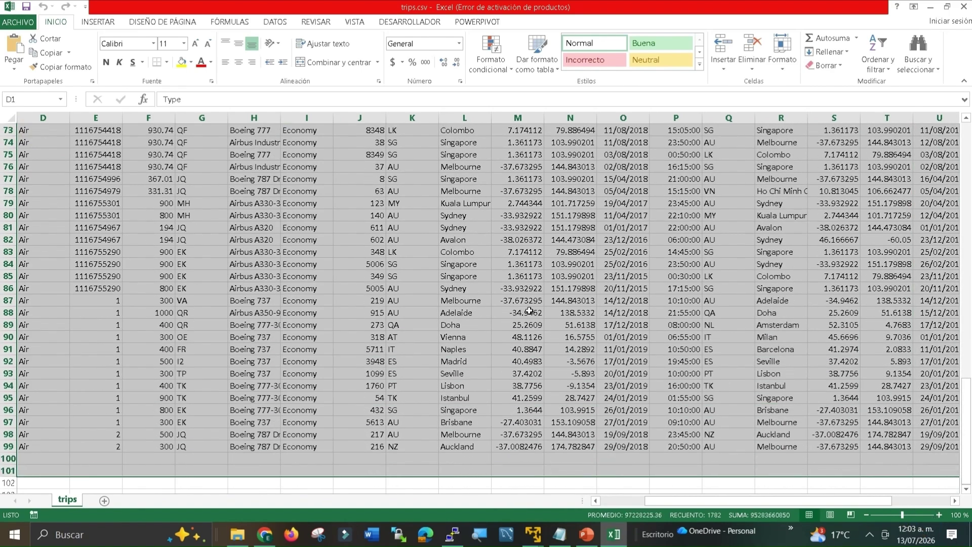
scroll(428, 314, "up", 19)
left_click(423, 253)
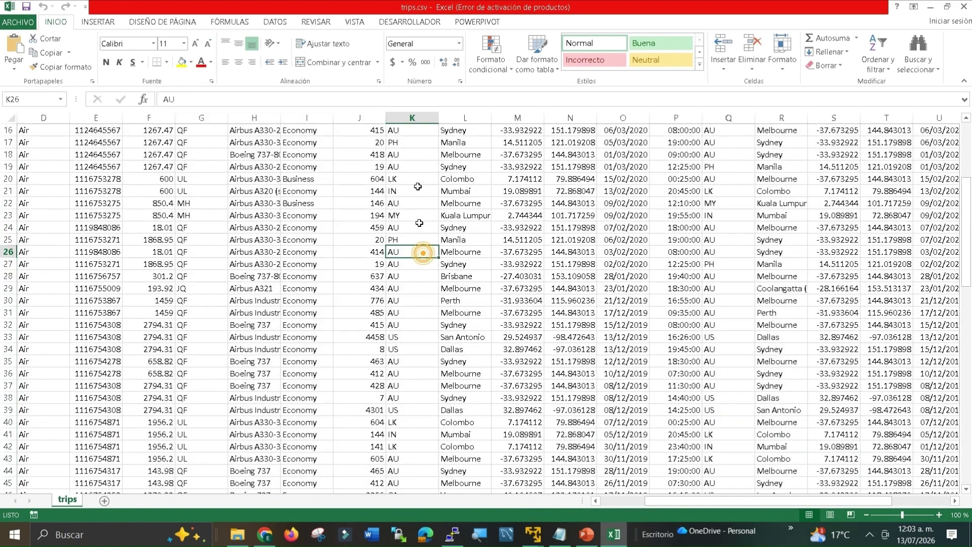
left_click(411, 118)
left_click(517, 118)
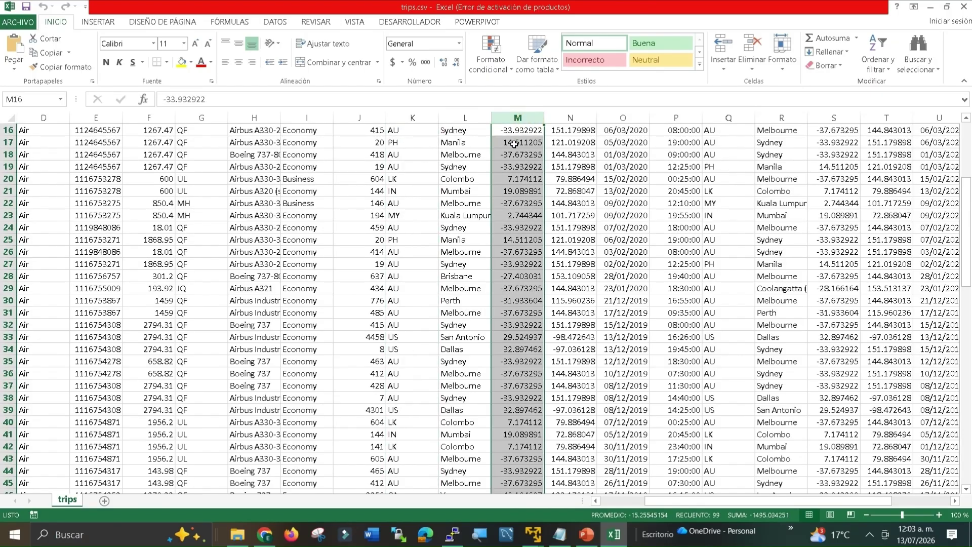
Step: Return to the Notepad practice file and examine the mutate block's geo fields and its type conversions for ActivityCostAUD and DistanceKM
key("alt+Tab")
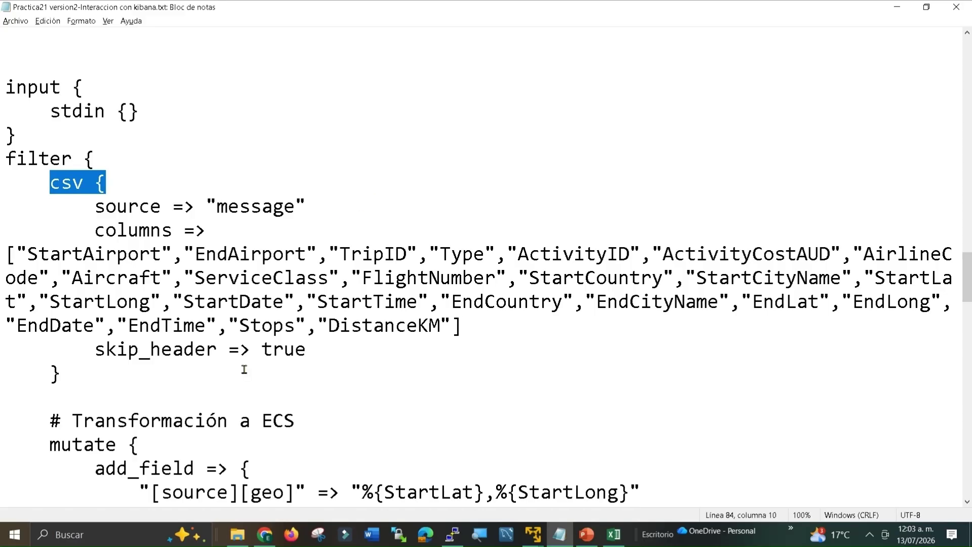
scroll(162, 387, "down", 1)
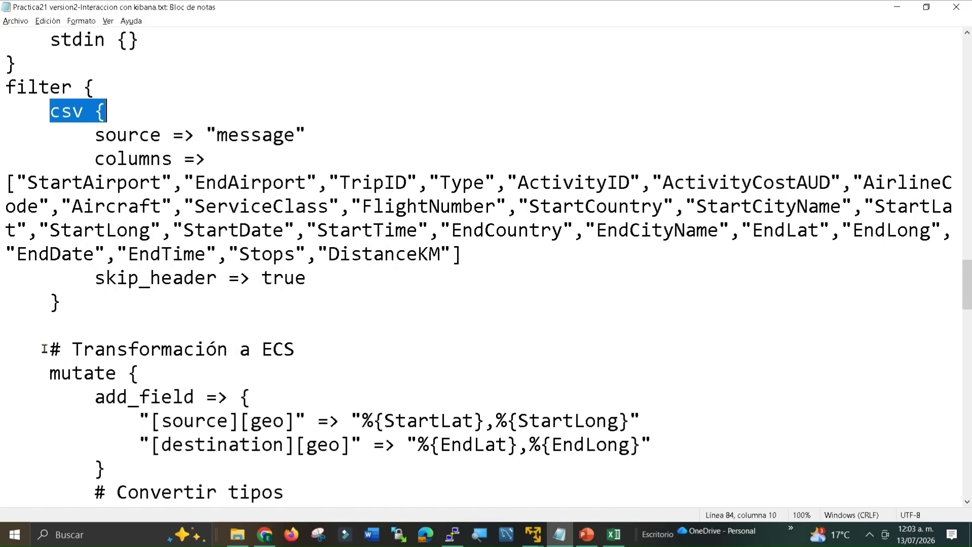
left_click_drag(44, 349, 132, 373)
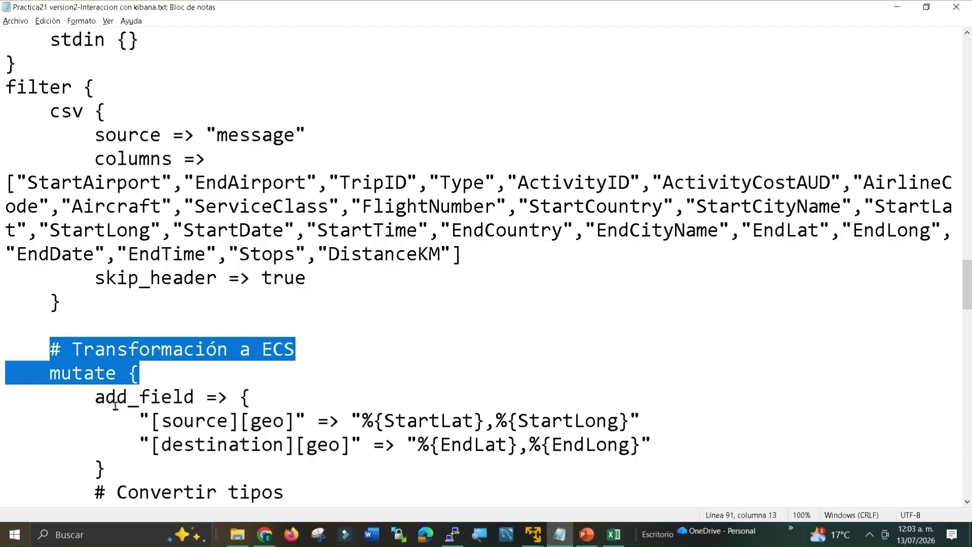
left_click_drag(94, 397, 601, 445)
scroll(420, 440, "down", 2)
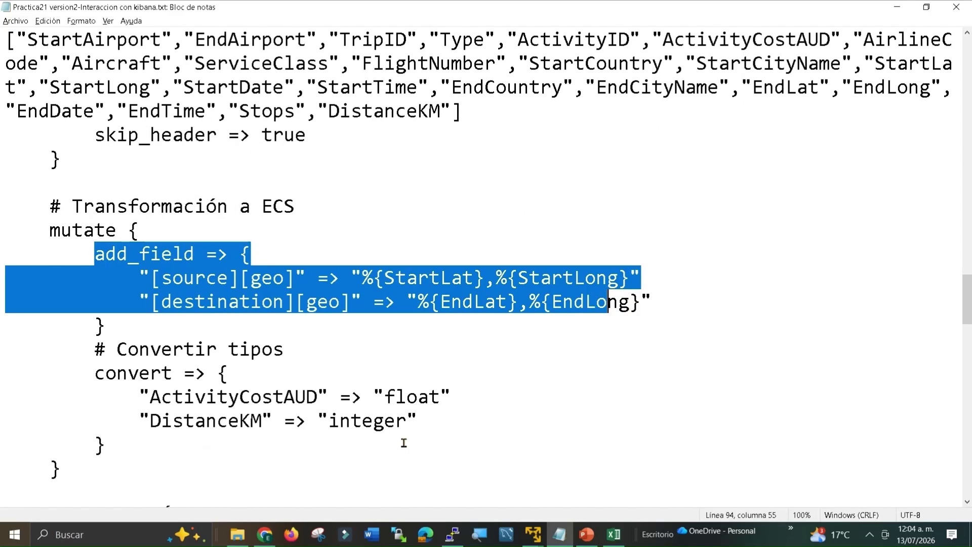
left_click(204, 396)
scroll(177, 409, "down", 2)
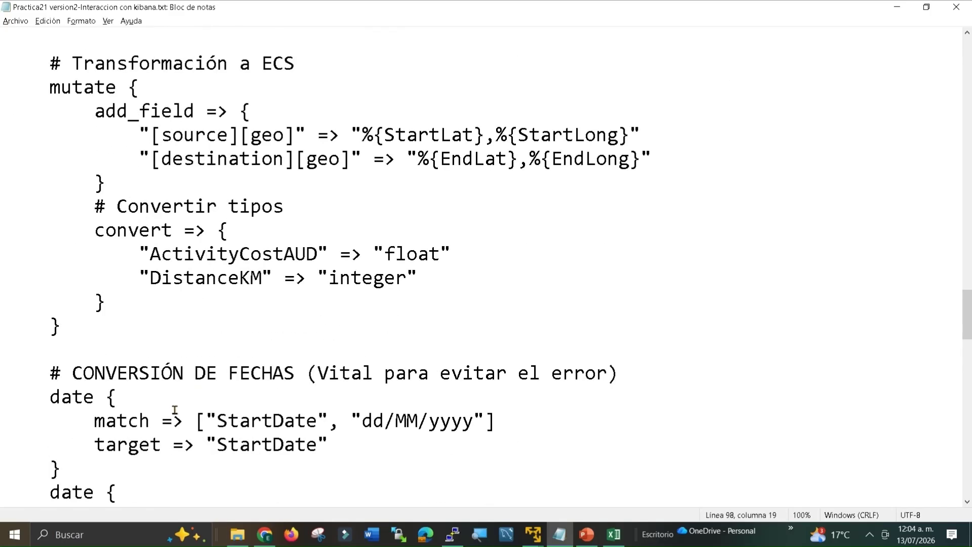
left_click_drag(386, 251, 421, 253)
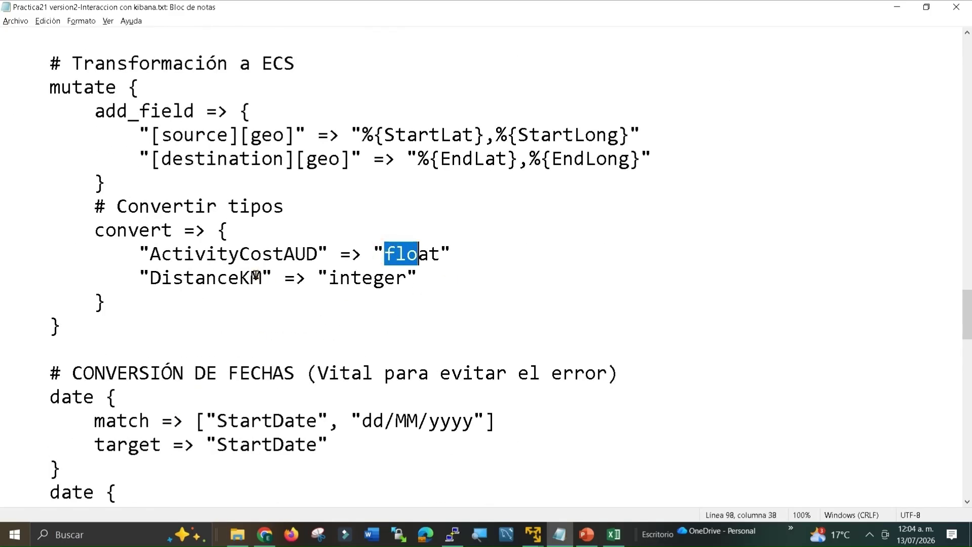
left_click(262, 277)
Step: Examine the date conversion section, focusing on the StartDate match and its dd/MM/yyyy format
scroll(278, 358, "down", 2)
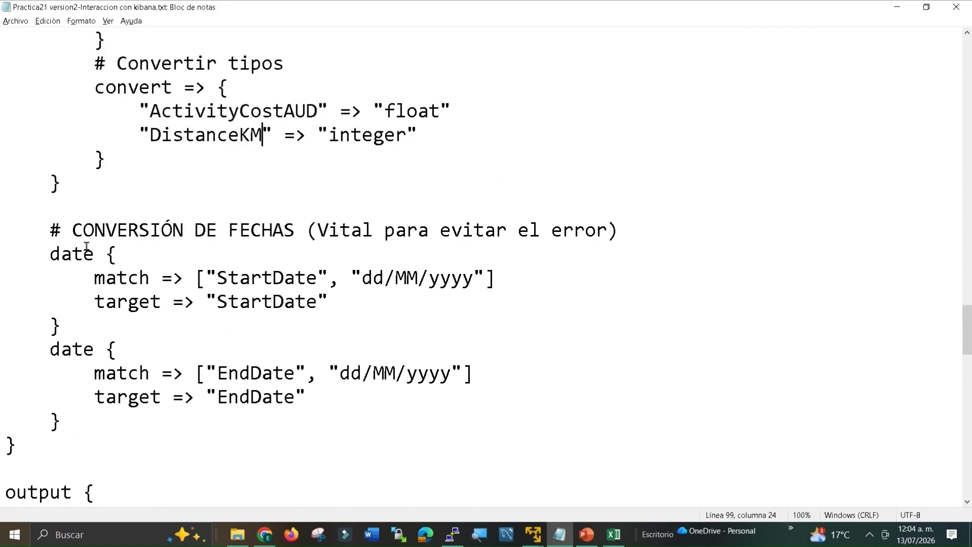
left_click_drag(60, 232, 615, 217)
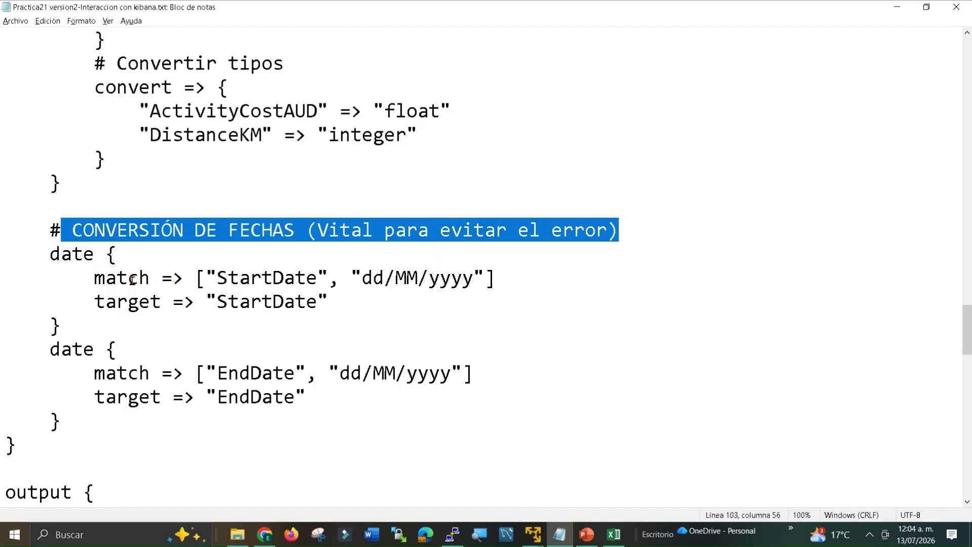
left_click_drag(96, 278, 478, 271)
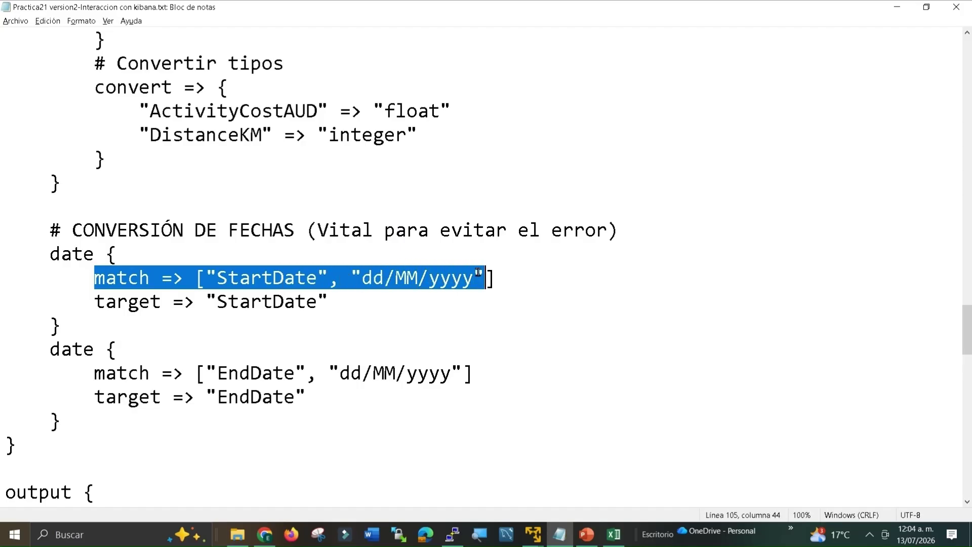
left_click(379, 277)
double_click(378, 278)
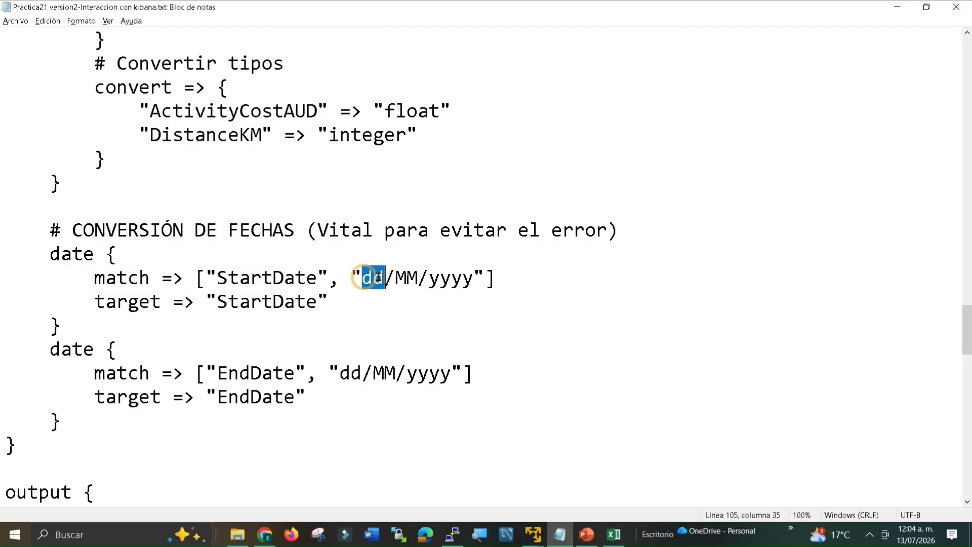
double_click(402, 278)
left_click_drag(428, 278, 484, 276)
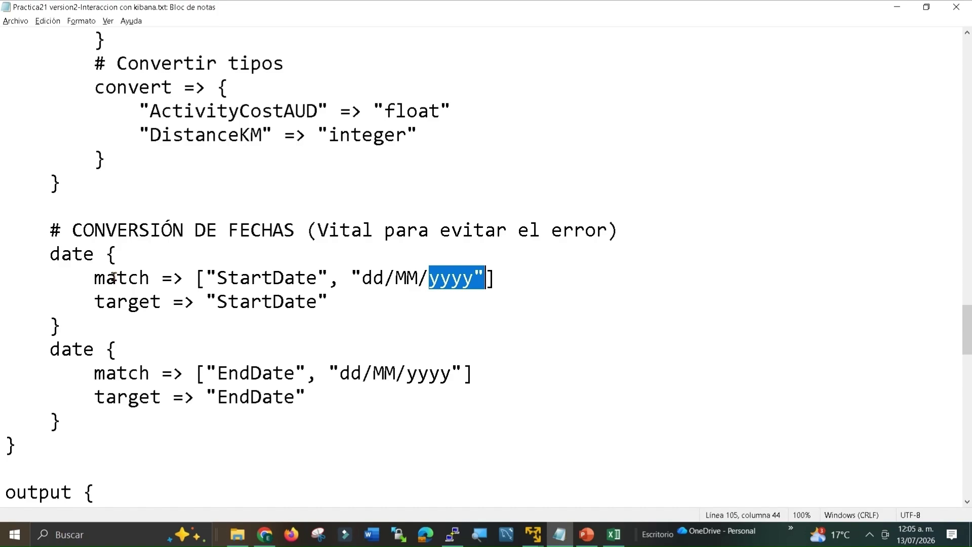
left_click(218, 277)
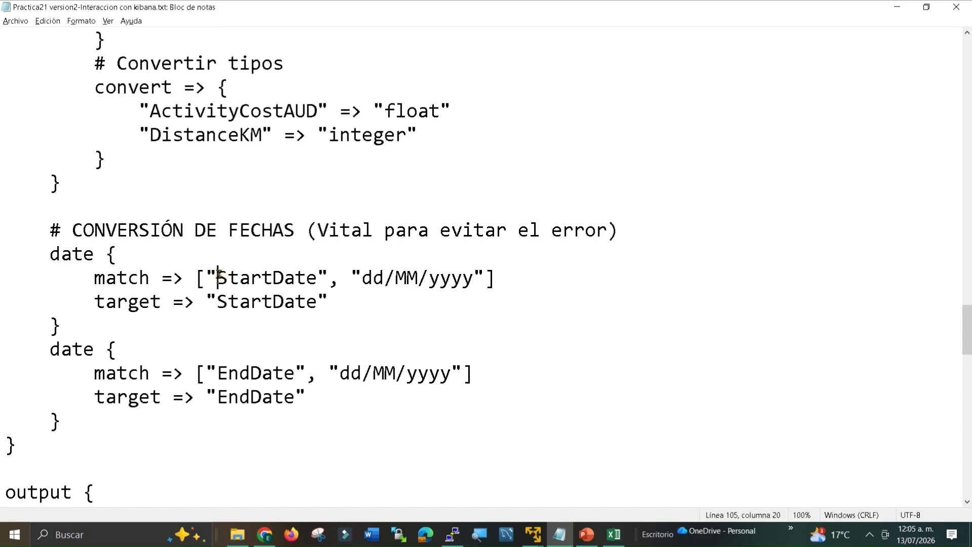
left_click_drag(218, 278, 318, 277)
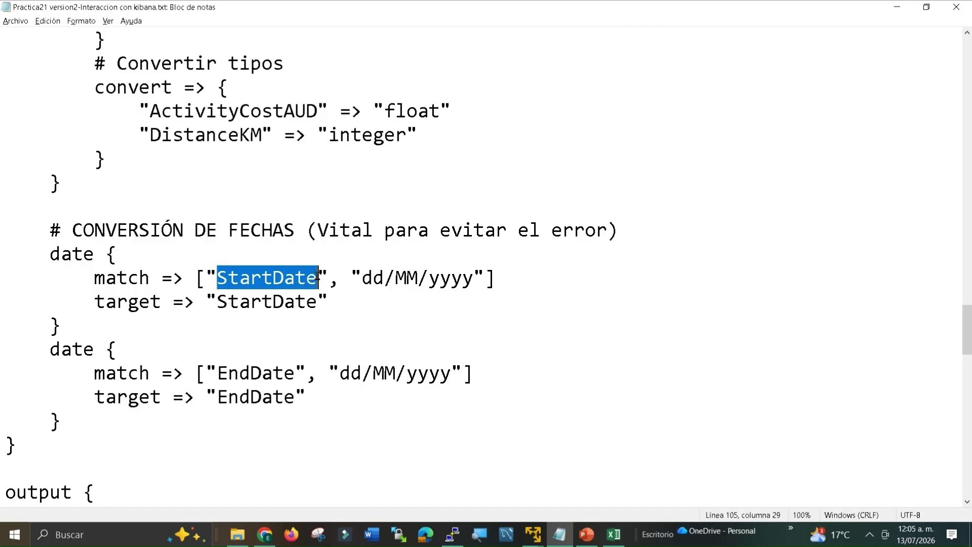
left_click(295, 278)
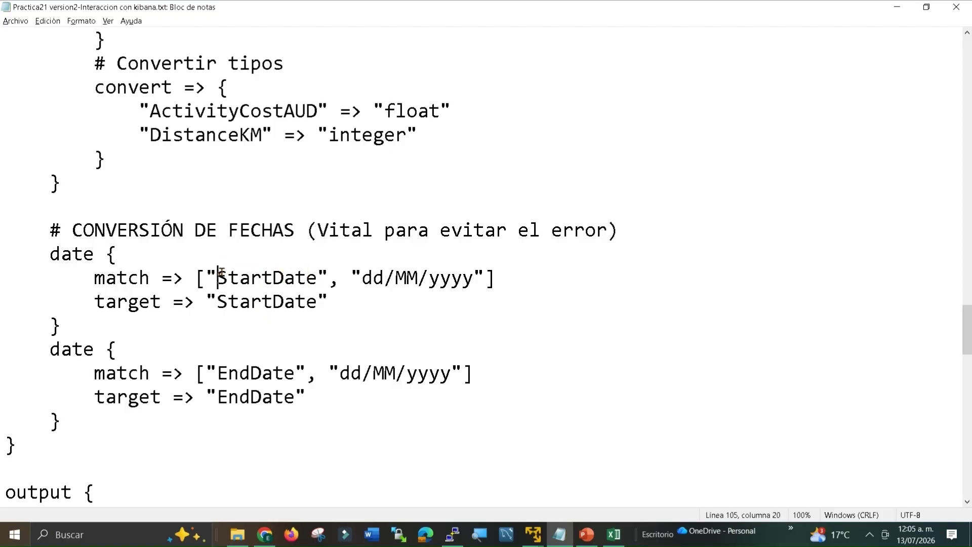
left_click_drag(218, 277, 496, 277)
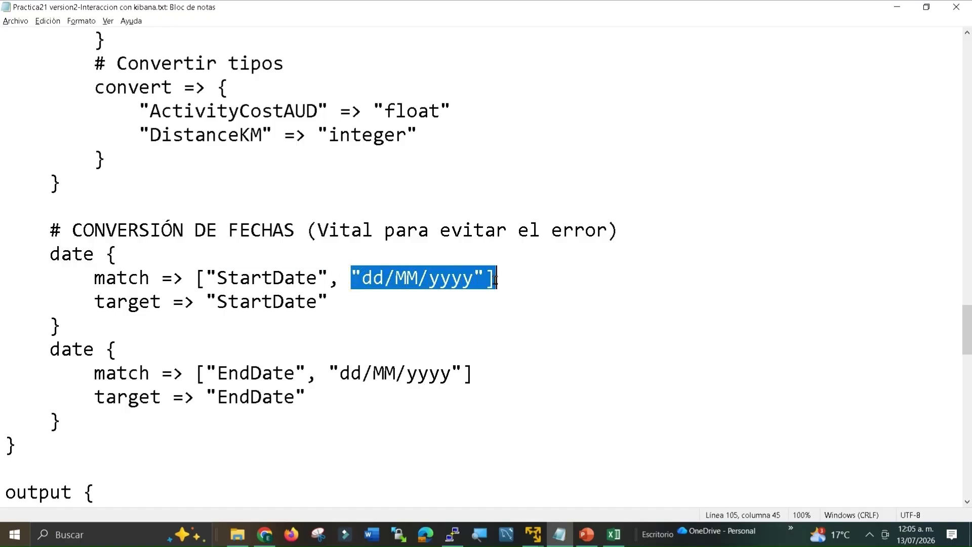
Step: Examine the elasticsearch output block, from its connection settings to the trips_pipeline reference and SSL options
scroll(281, 365, "down", 3)
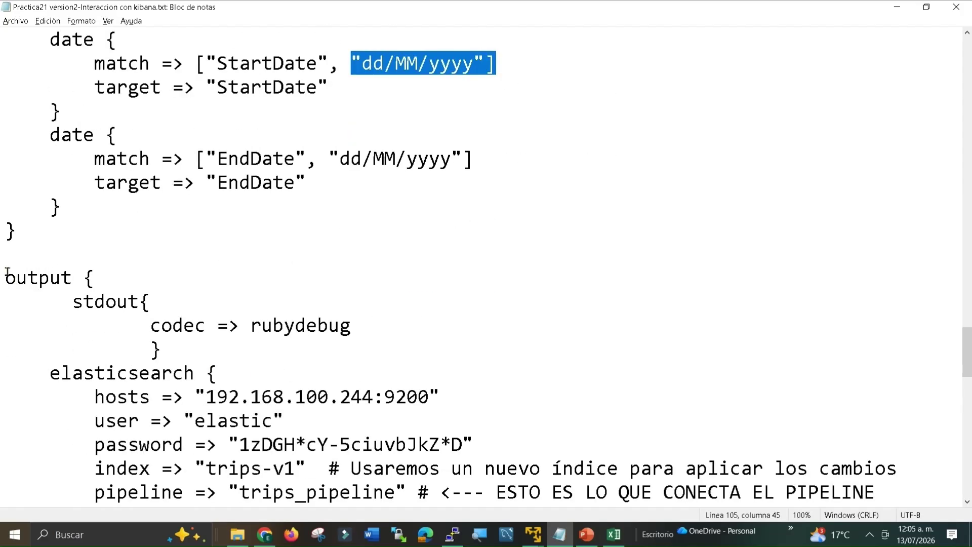
left_click_drag(4, 278, 283, 420)
left_click(184, 400)
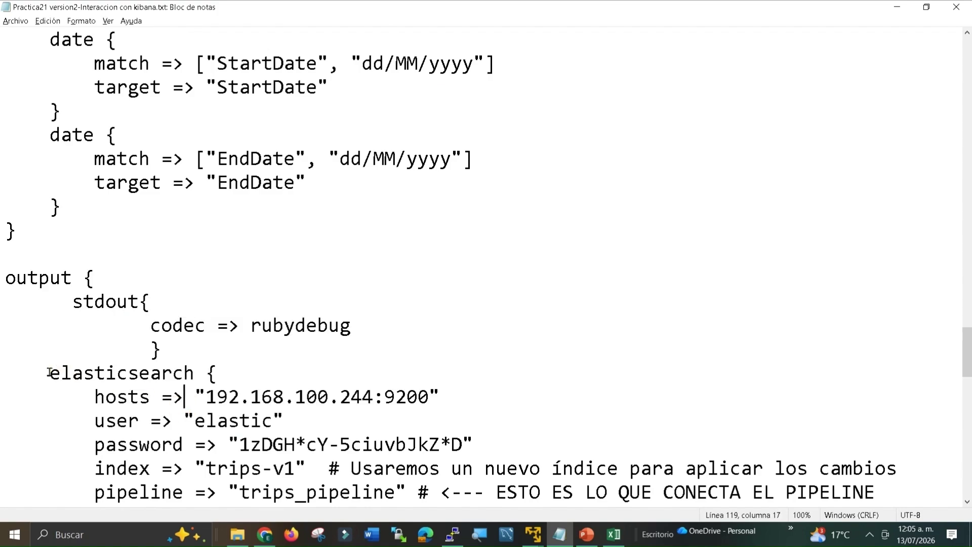
left_click_drag(49, 373, 175, 446)
left_click_drag(95, 491, 318, 491)
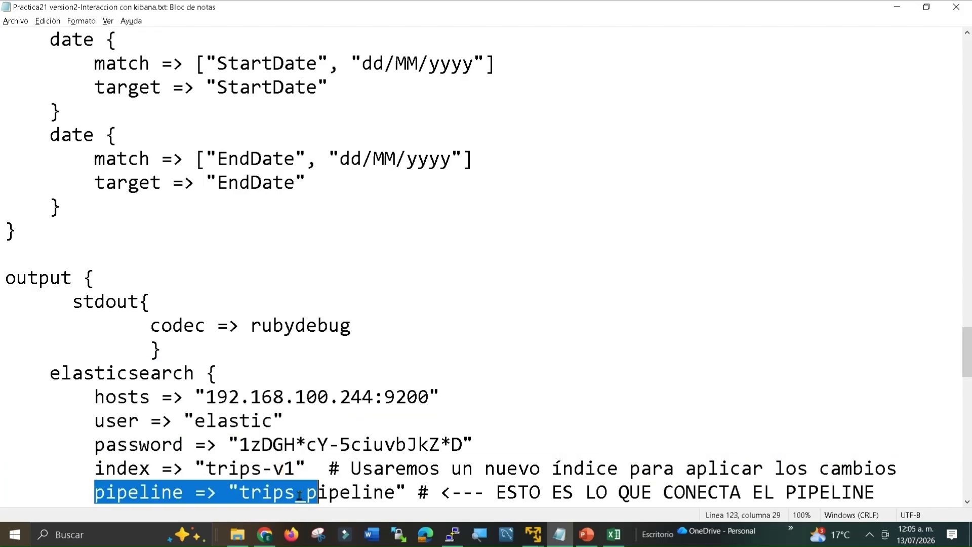
left_click(479, 490)
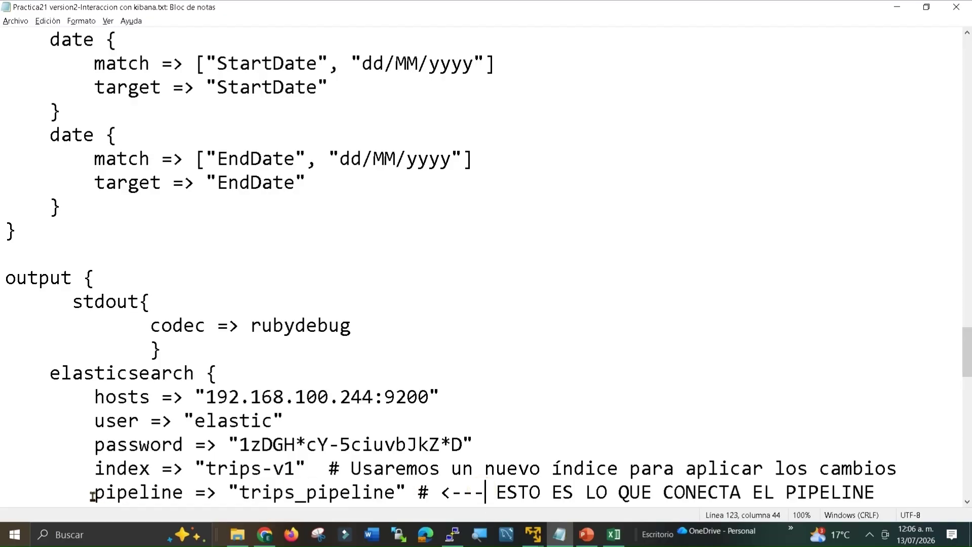
left_click_drag(88, 492, 256, 419)
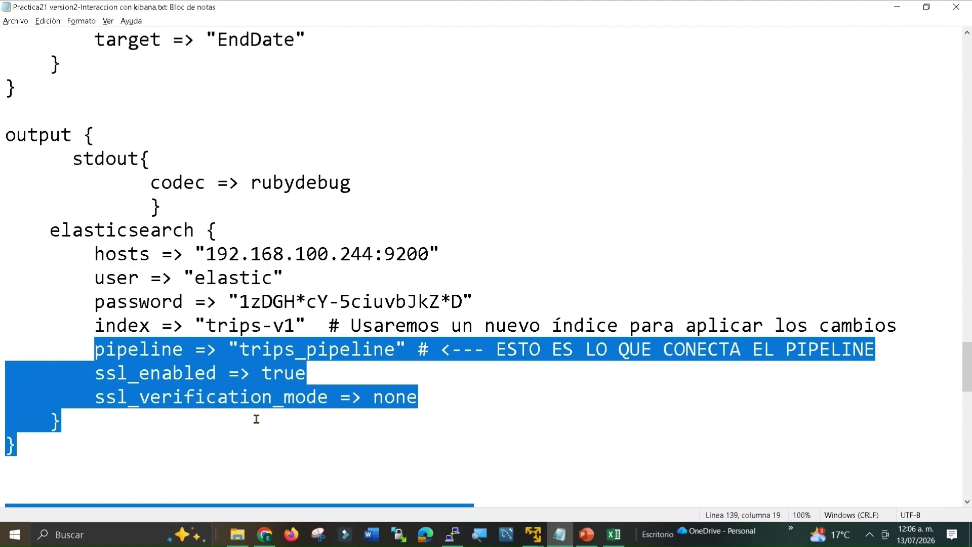
left_click(167, 404)
Step: Review the stdout output with its rubydebug codec above the elasticsearch block
scroll(161, 407, "up", 2)
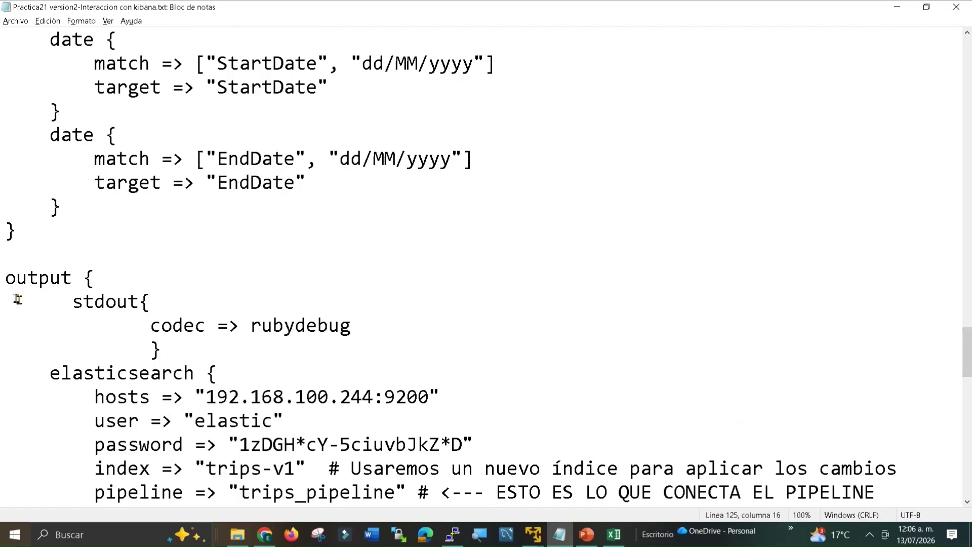
left_click_drag(72, 300, 357, 311)
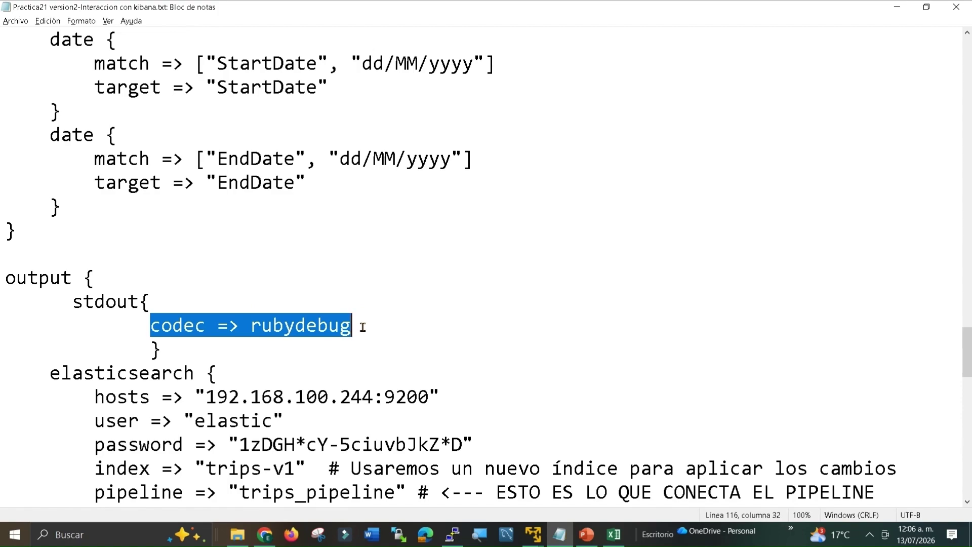
scroll(357, 328, "up", 1)
scroll(357, 329, "down", 3)
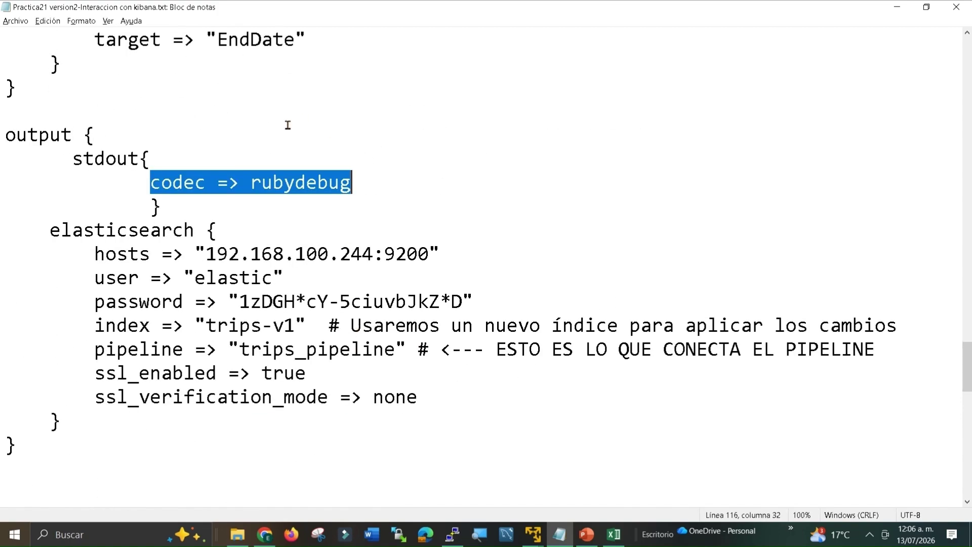
left_click(452, 535)
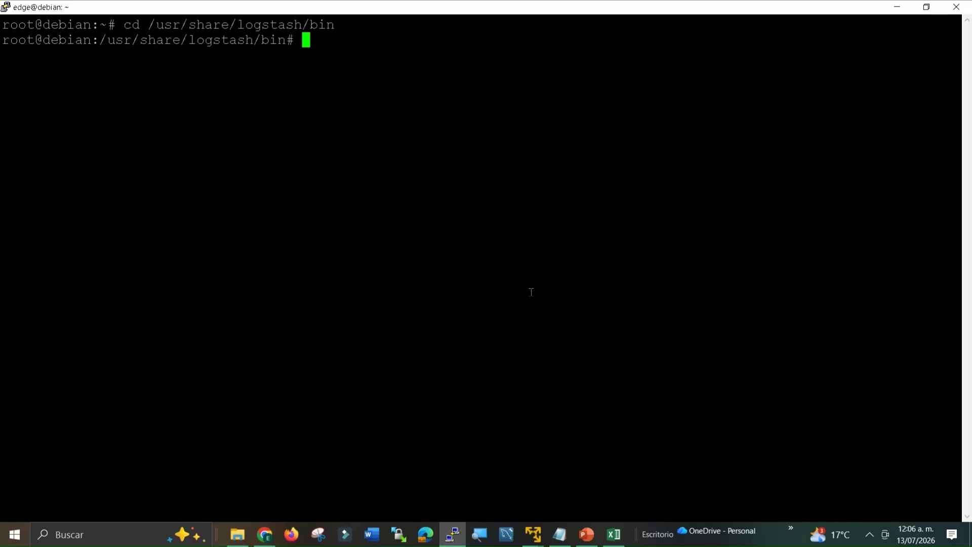
key("alt+Tab")
scroll(337, 208, "up", 12)
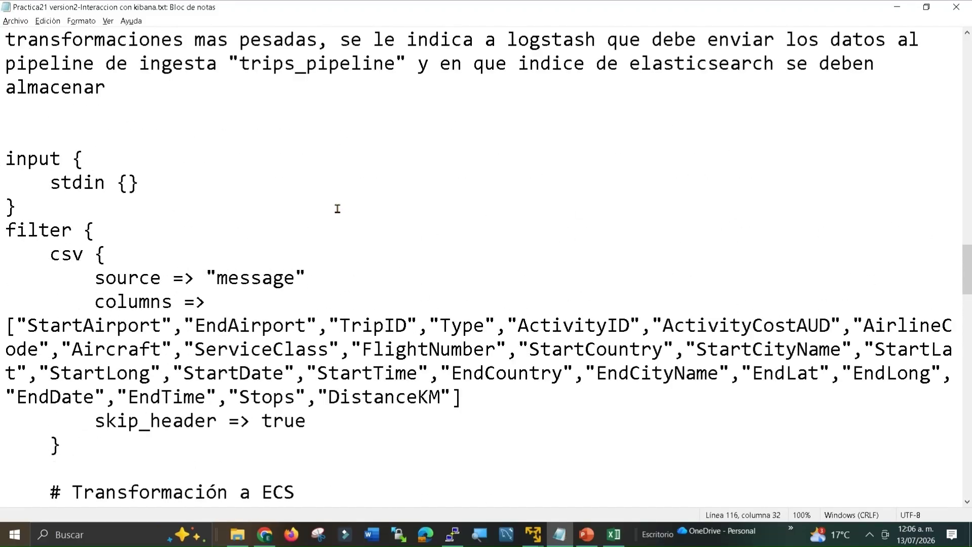
scroll(337, 208, "up", 9)
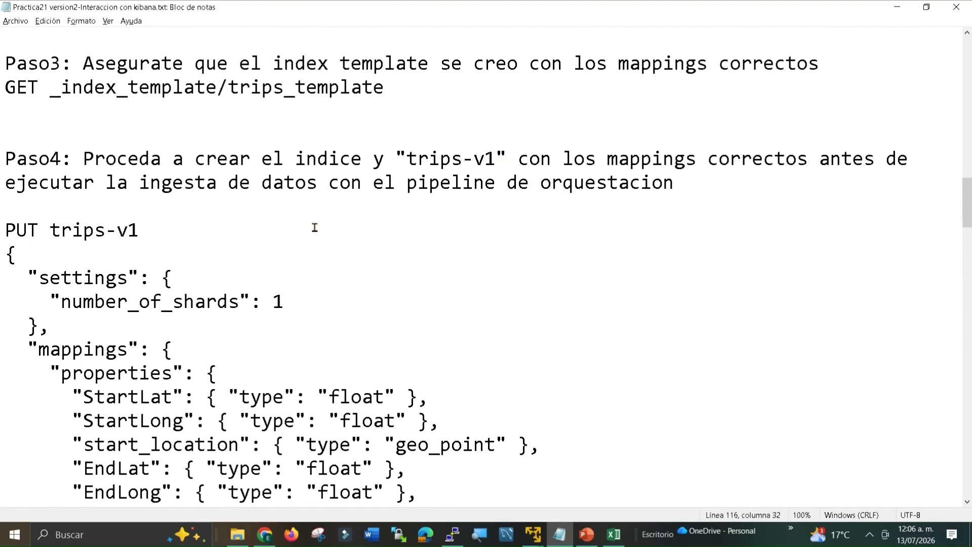
scroll(219, 244, "down", 12)
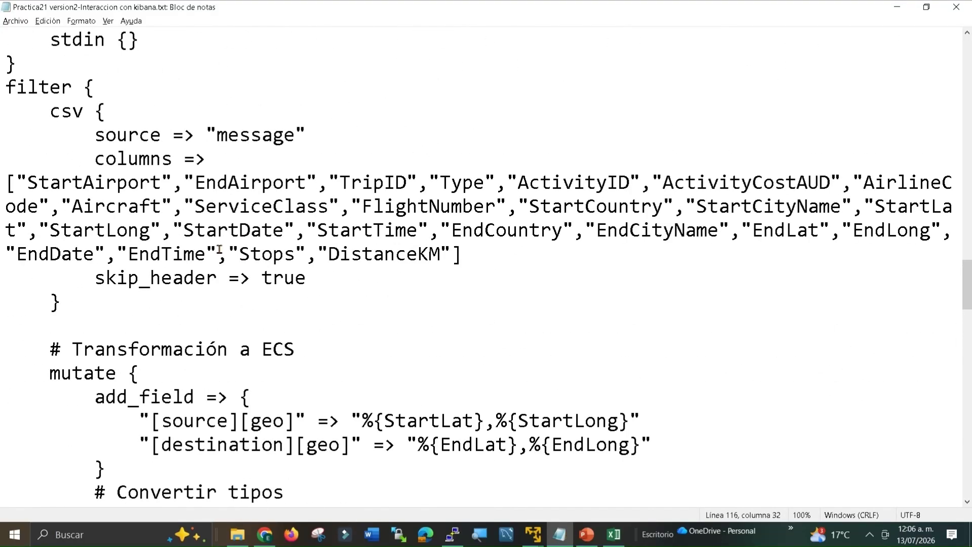
scroll(219, 248, "up", 2)
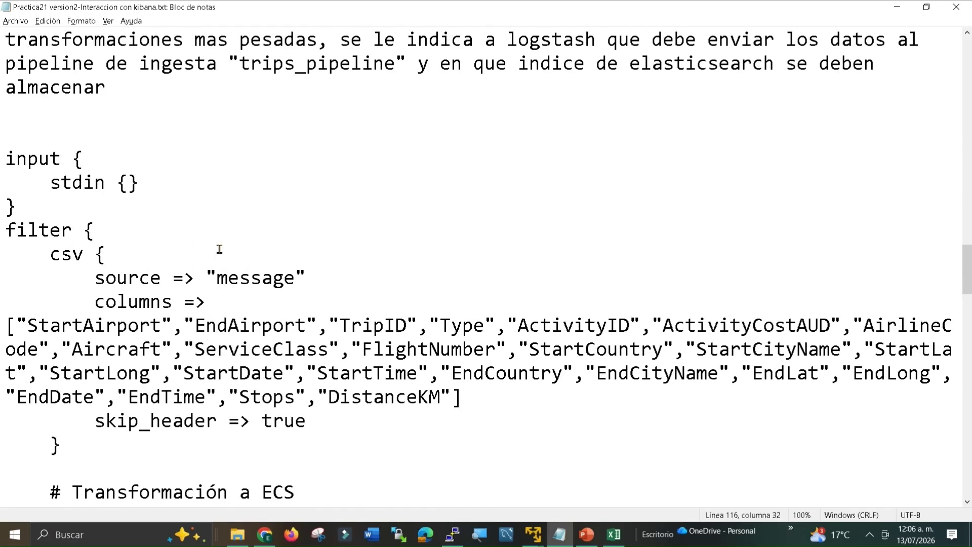
key("alt+Tab")
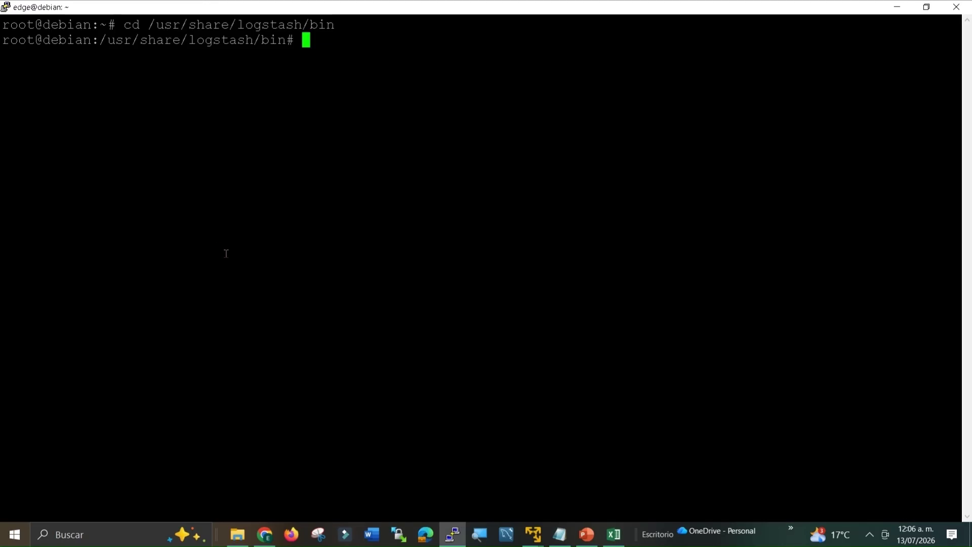
Step: Copy the Paso6 Logstash command from the Notepad practice file and run it in the PuTTY terminal with trips-modificado.conf and trips.csv
key("alt+Tab")
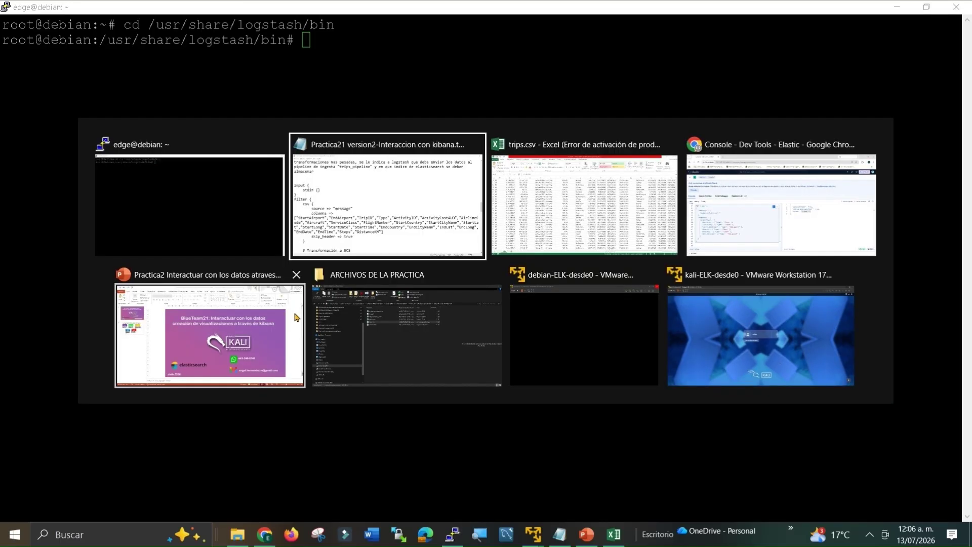
scroll(295, 289, "down", 20)
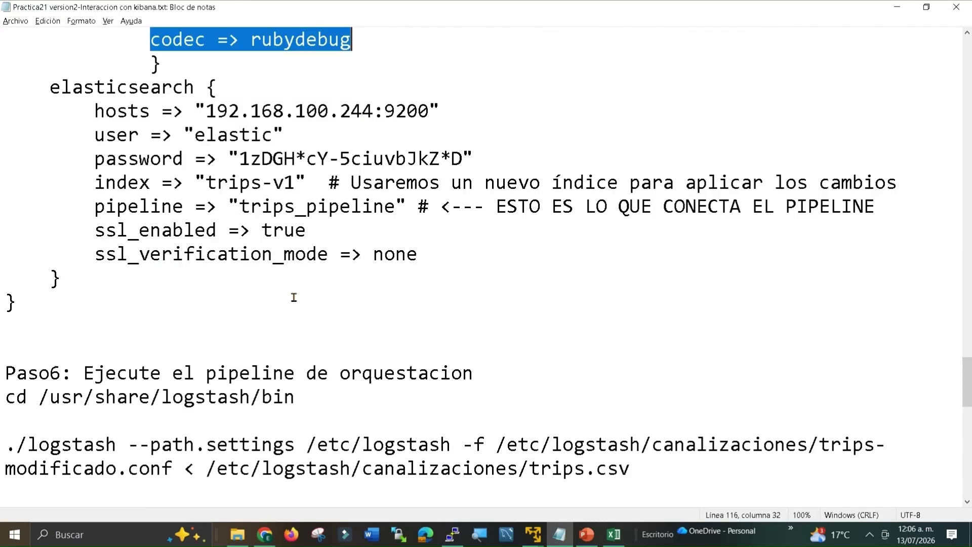
left_click_drag(7, 302, 690, 319)
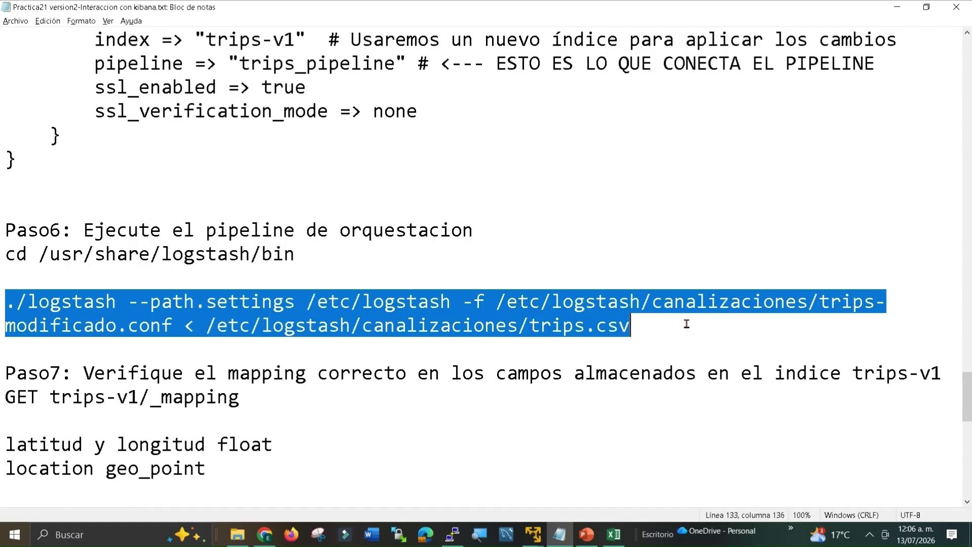
key("ctrl+c")
key("alt+Tab")
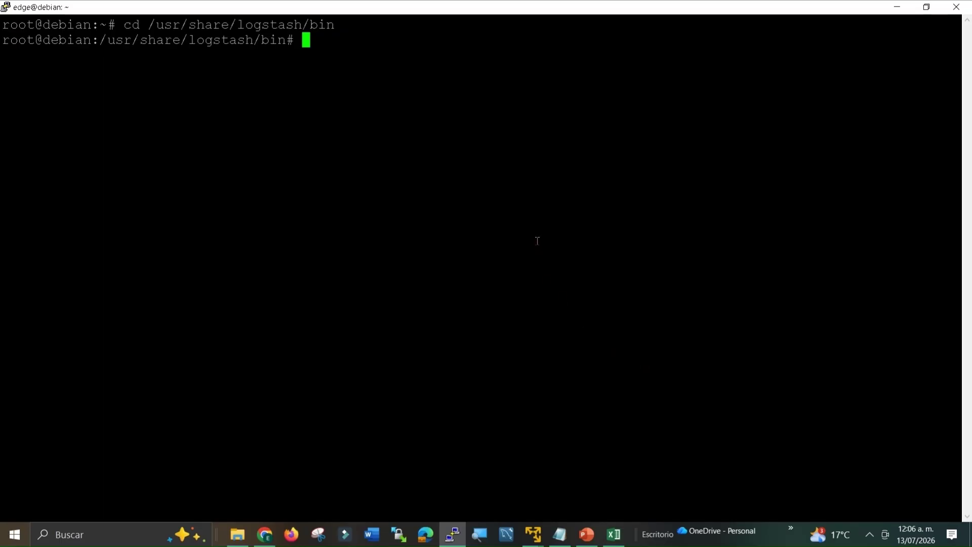
right_click(538, 241)
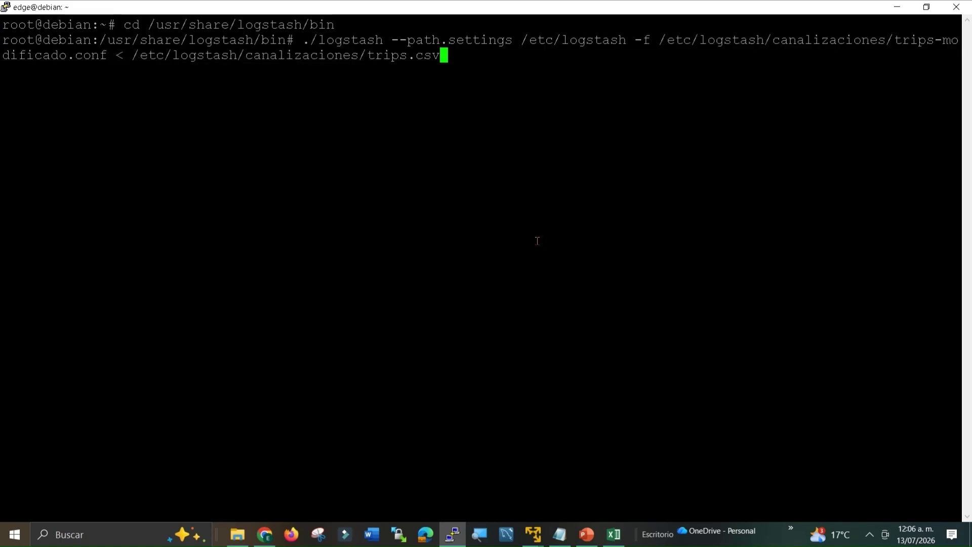
key("Return")
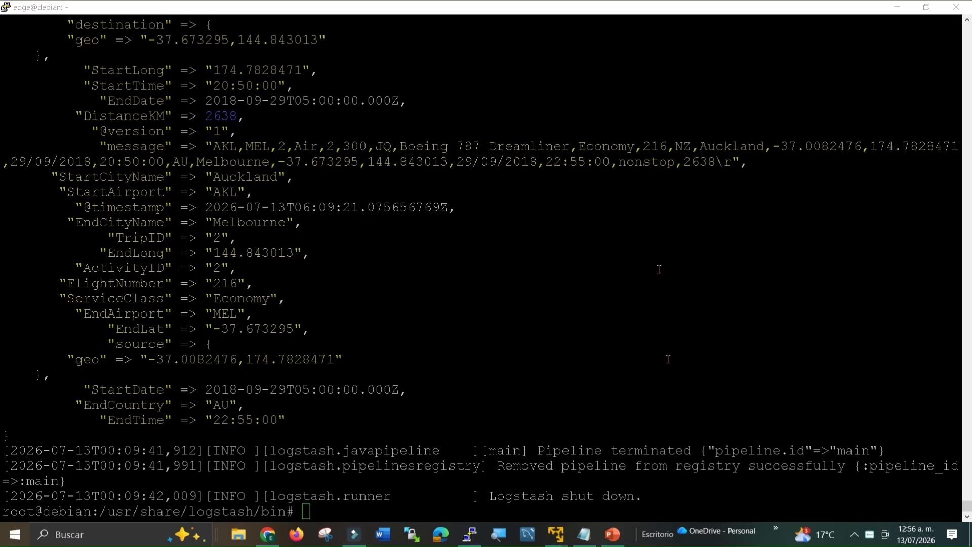
Step: Switch to the Notepad practice file, copy the Paso7 request GET trips-v1/_mapping, and read the expected latitude, longitude and location types
left_click(585, 534)
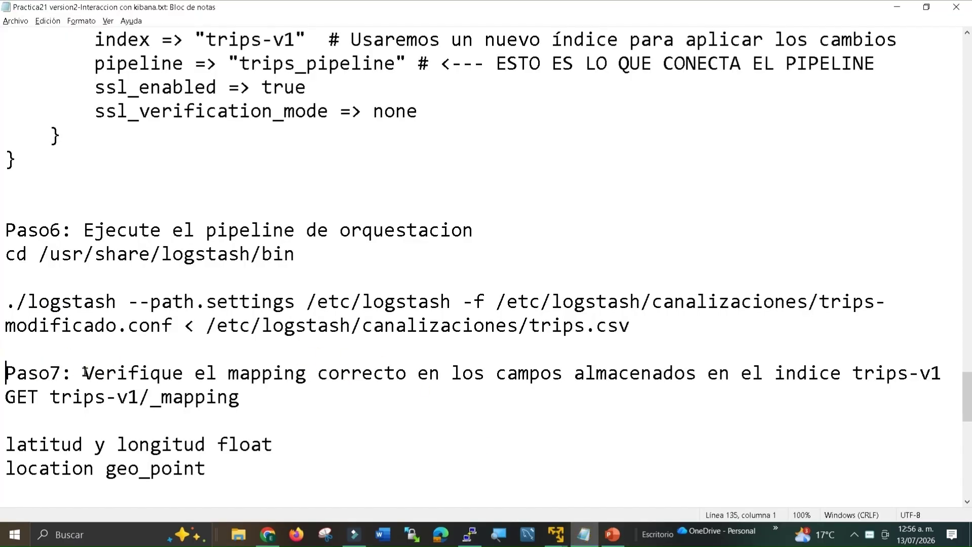
left_click_drag(84, 373, 822, 385)
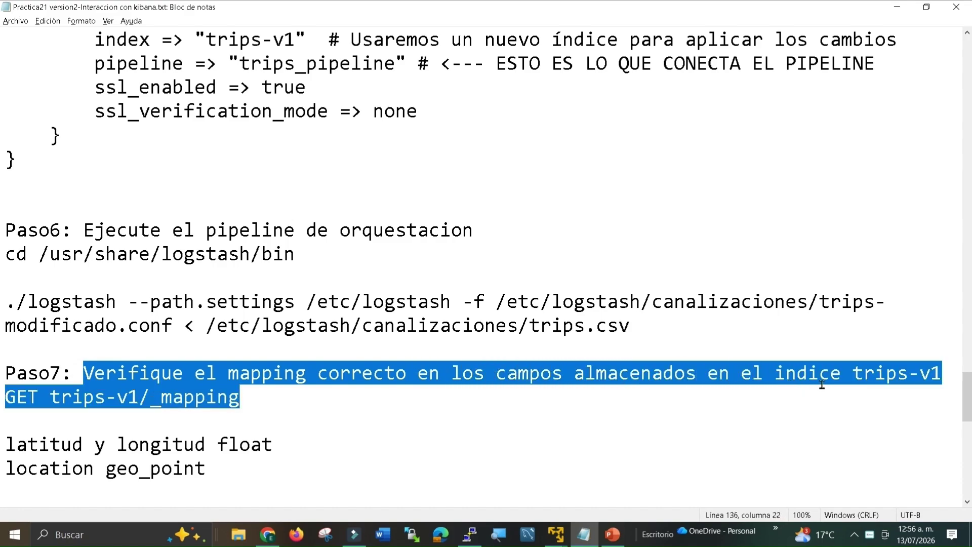
left_click(253, 385)
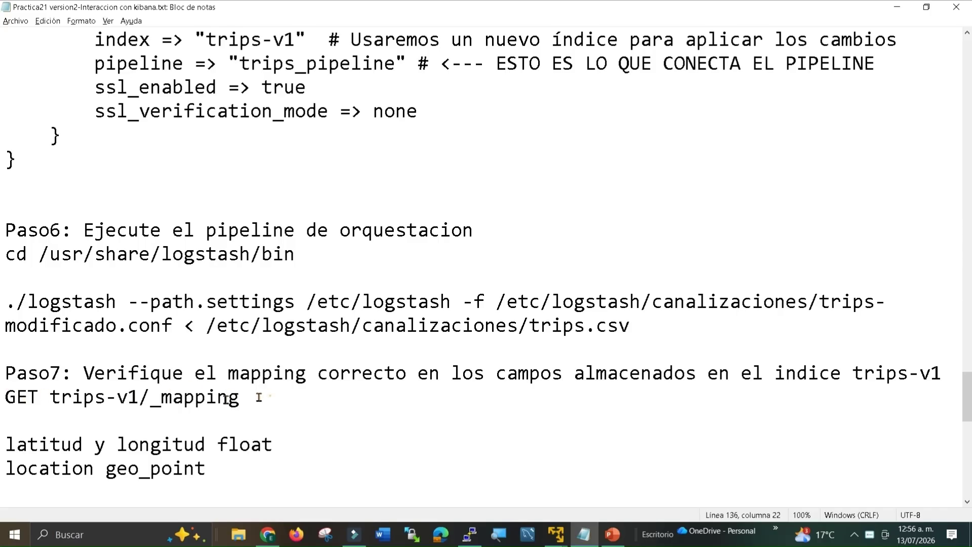
left_click_drag(259, 397, 7, 393)
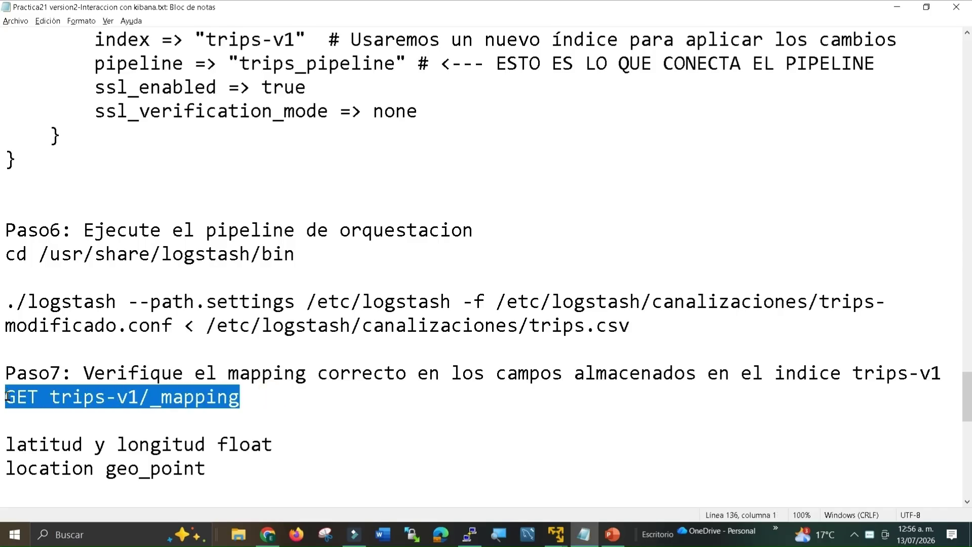
scroll(26, 432, "down", 1)
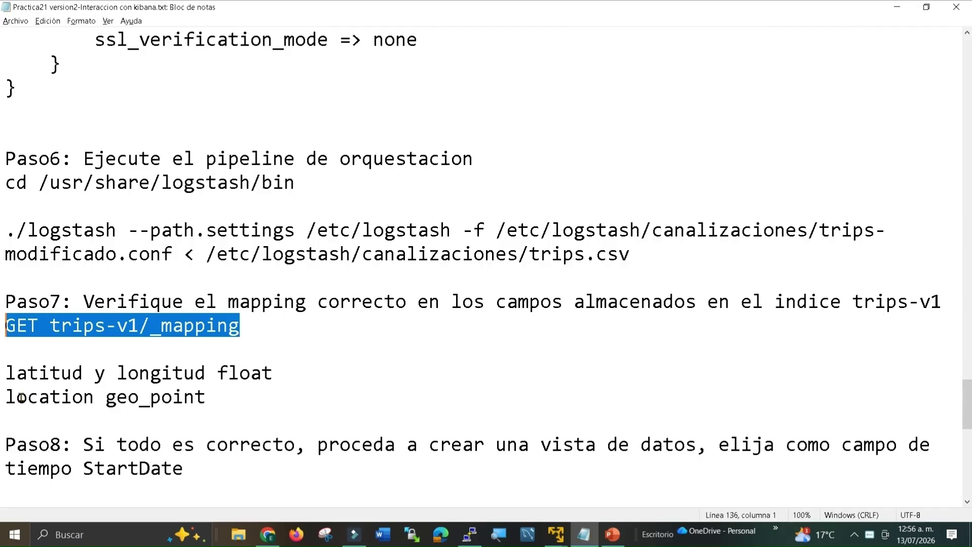
left_click(28, 373)
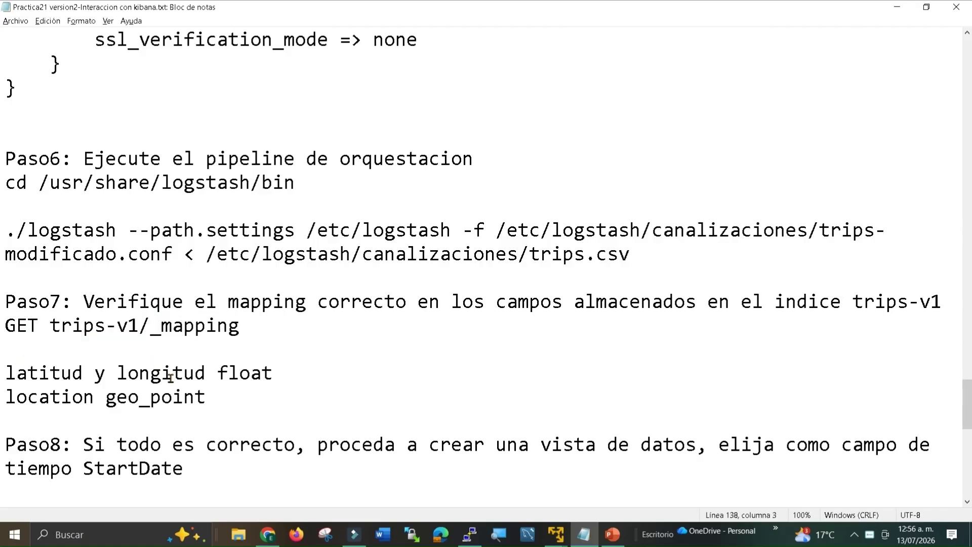
left_click_drag(10, 396, 185, 396)
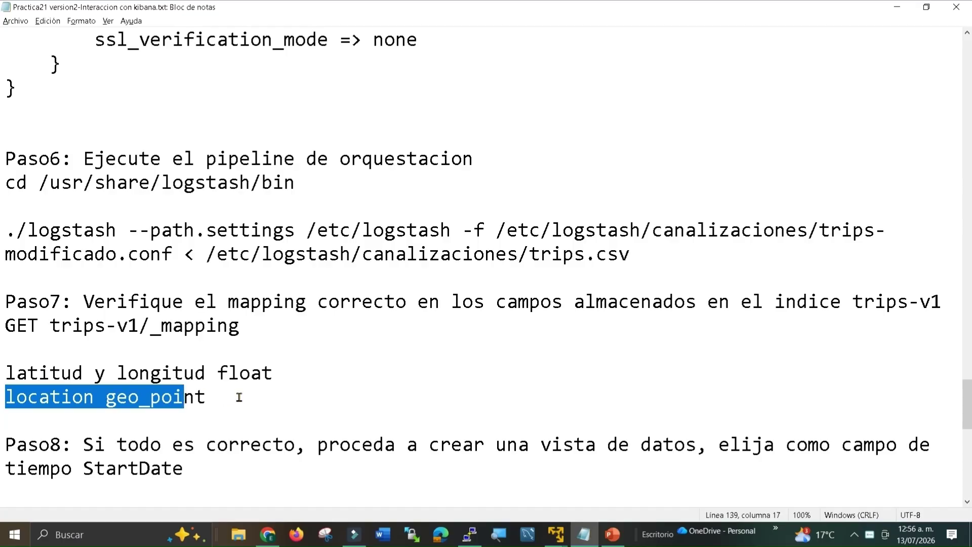
Step: Switch to the Kibana Dev Tools console in Chrome and run GET trips-v1/_mapping below the existing requests
key("alt+Tab")
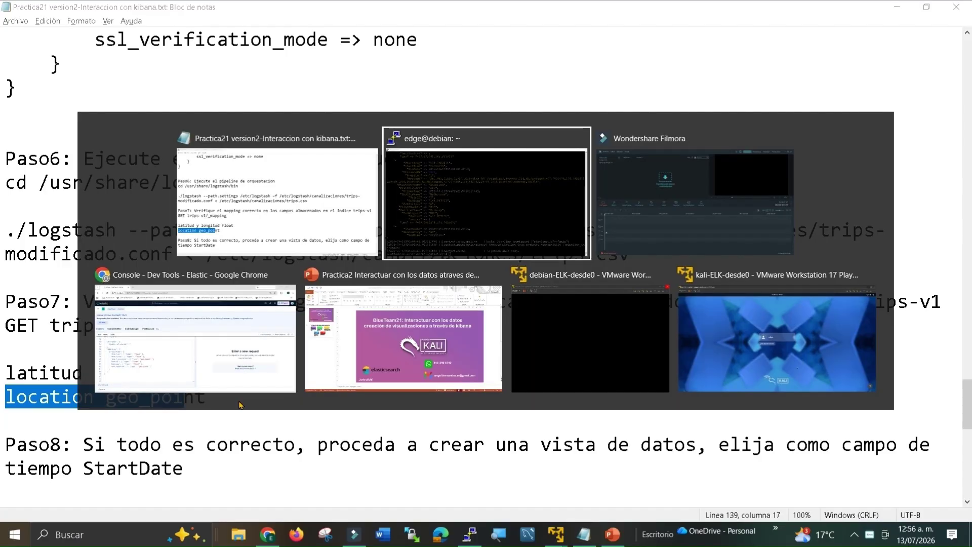
key("alt+Tab")
key("alt+Tab")
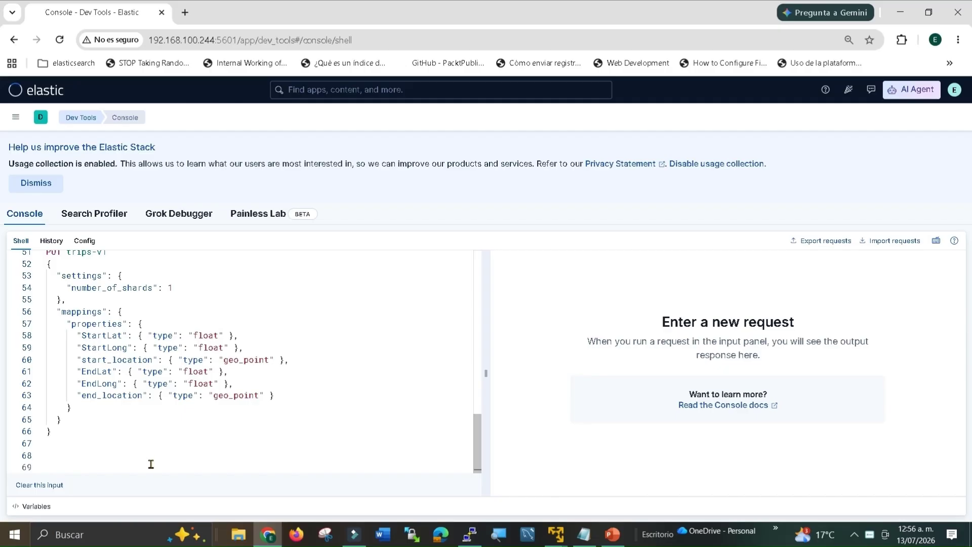
left_click(147, 453)
key("ctrl+v")
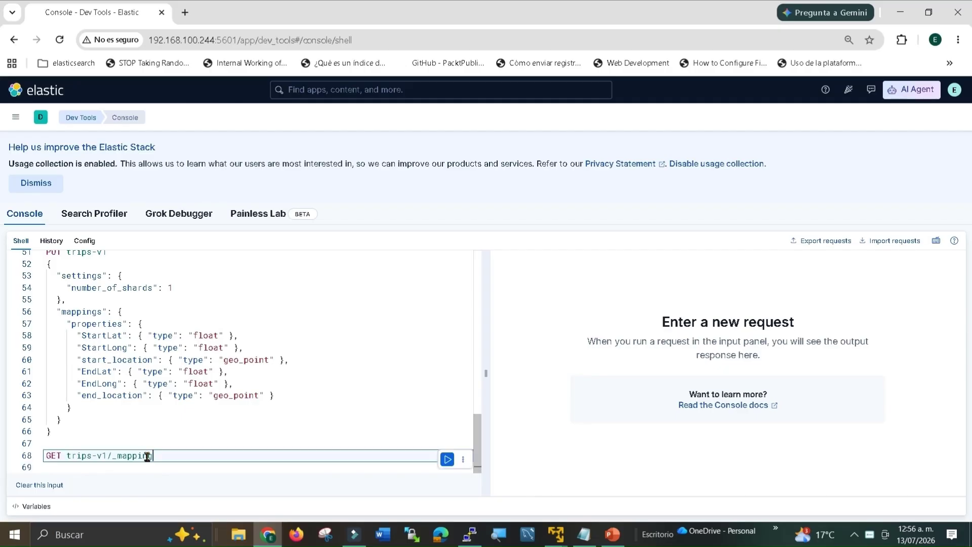
left_click(446, 459)
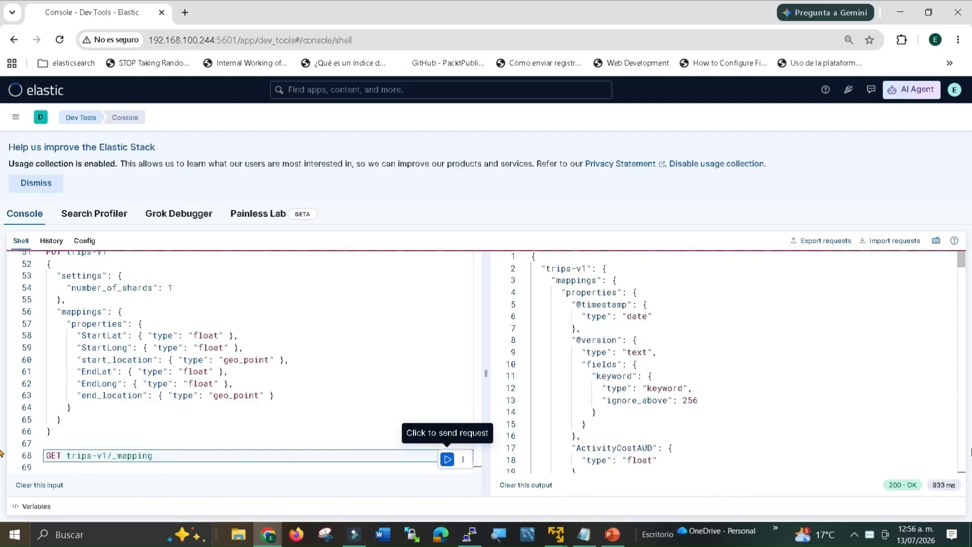
Step: Examine the mapping types of EndDate, EndLat and EndLong in the trips-v1 response
scroll(774, 392, "down", 5)
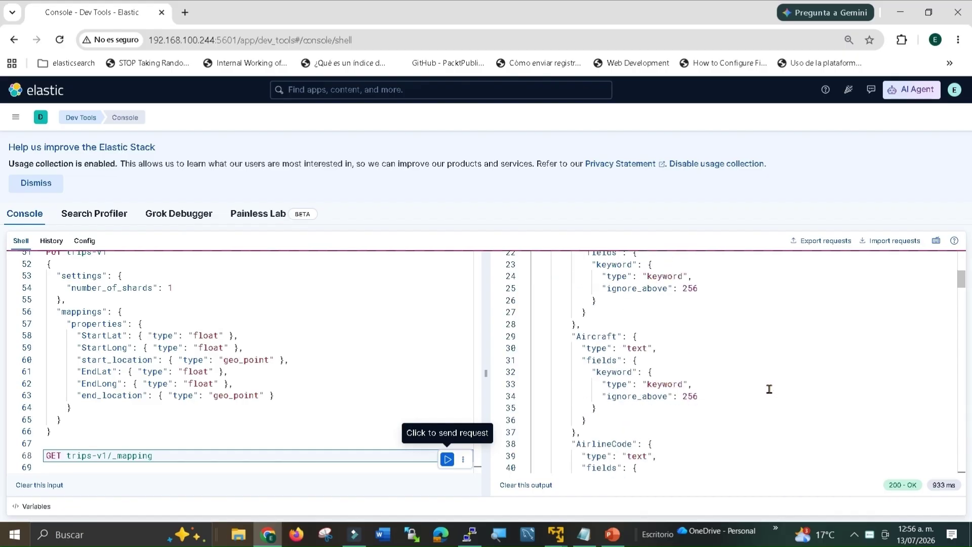
scroll(769, 388, "down", 8)
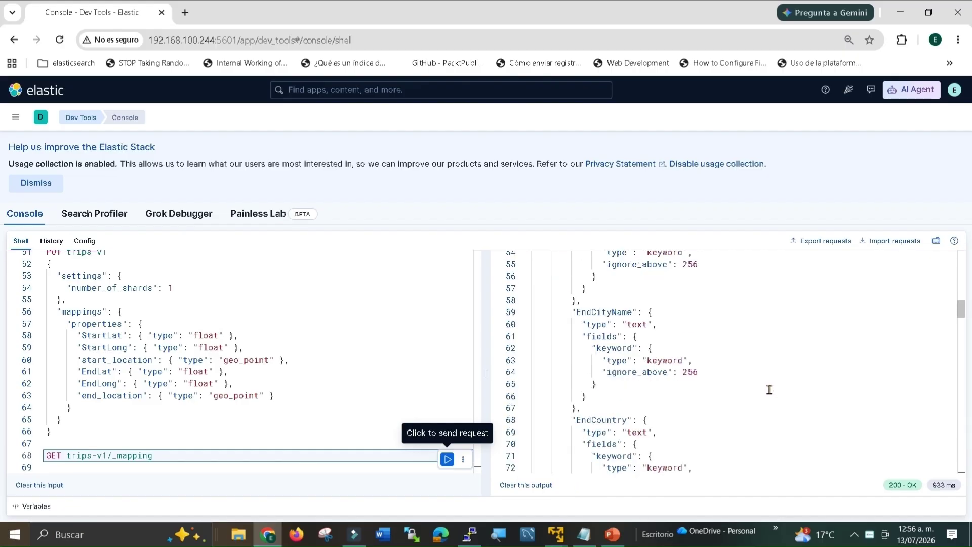
scroll(769, 389, "down", 4)
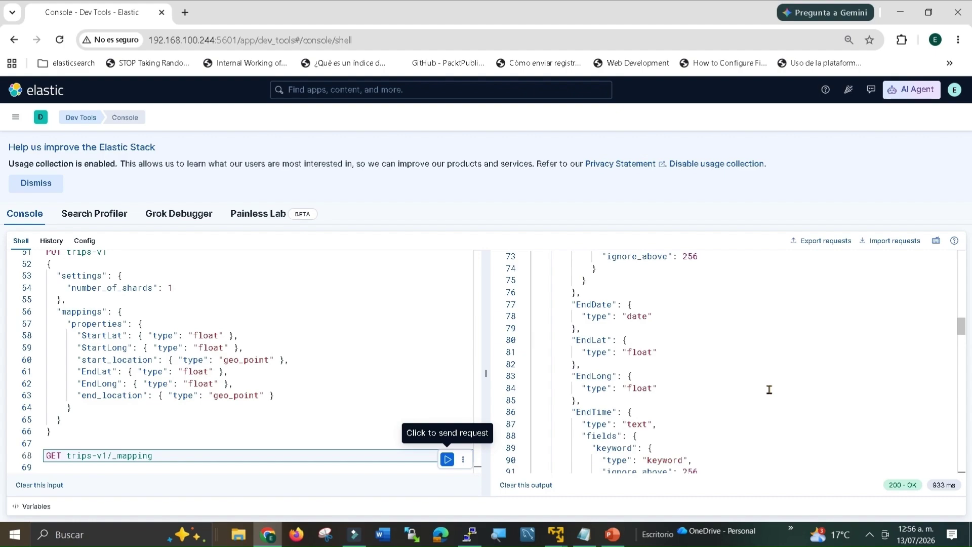
left_click_drag(571, 304, 650, 317)
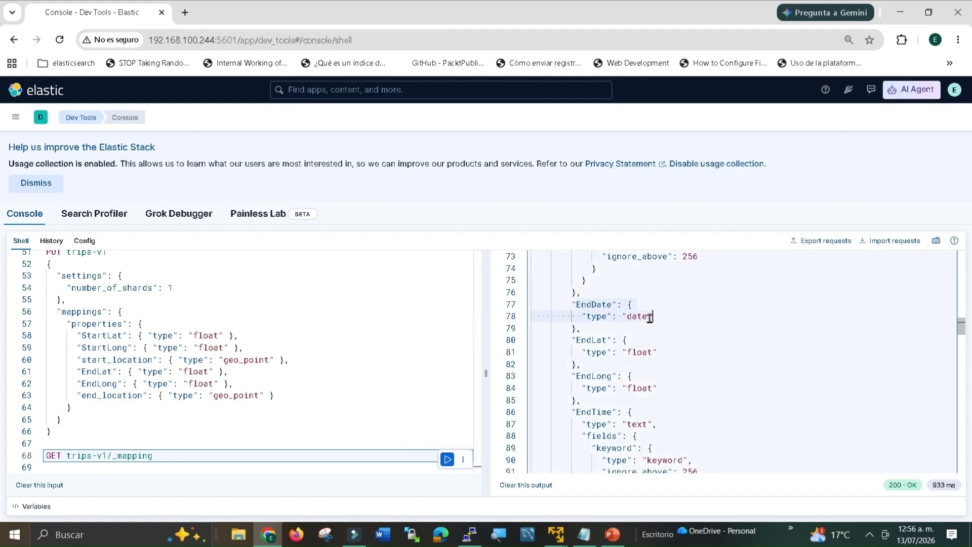
left_click_drag(571, 339, 662, 352)
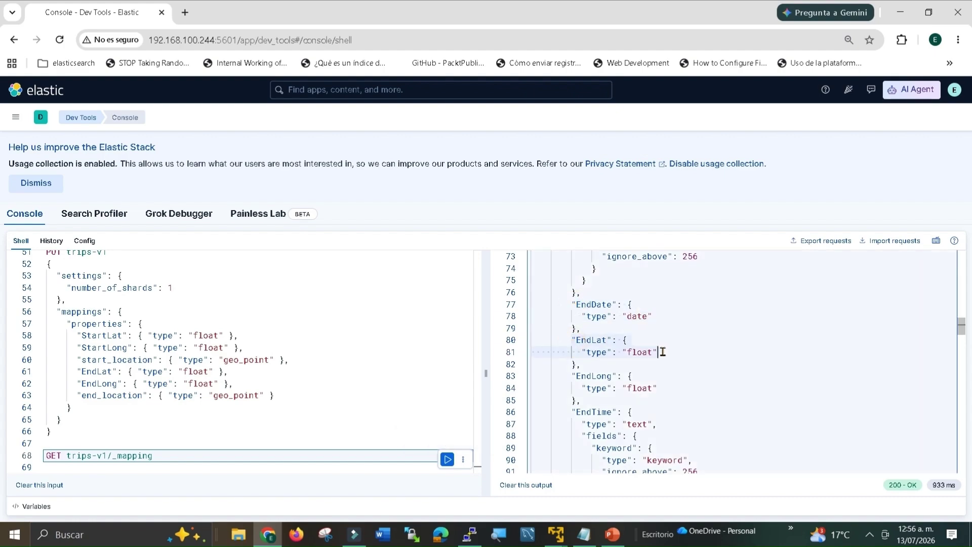
left_click_drag(574, 375, 668, 390)
Step: Examine the mapping types of StartDate, StartLat and StartLong in the trips-v1 response
scroll(666, 403, "down", 5)
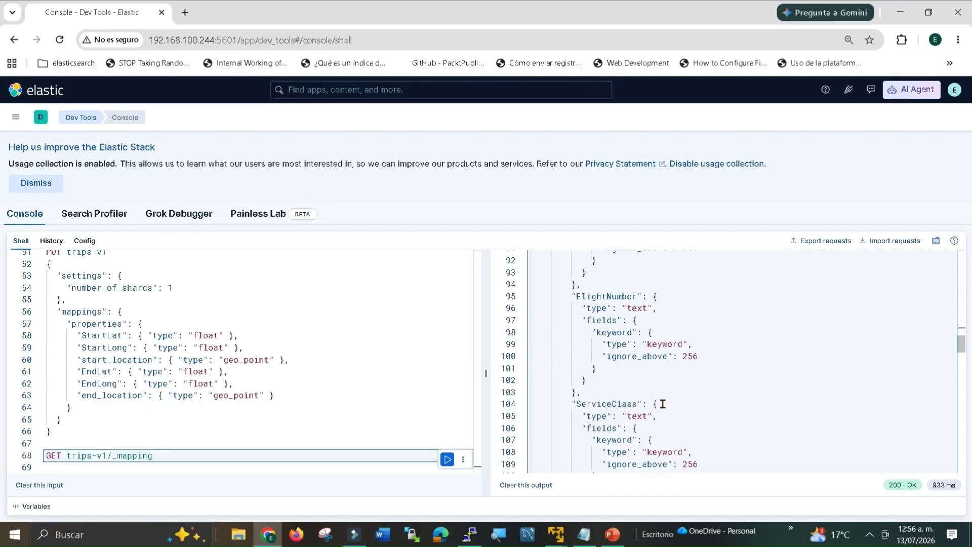
scroll(662, 403, "down", 3)
scroll(658, 398, "down", 3)
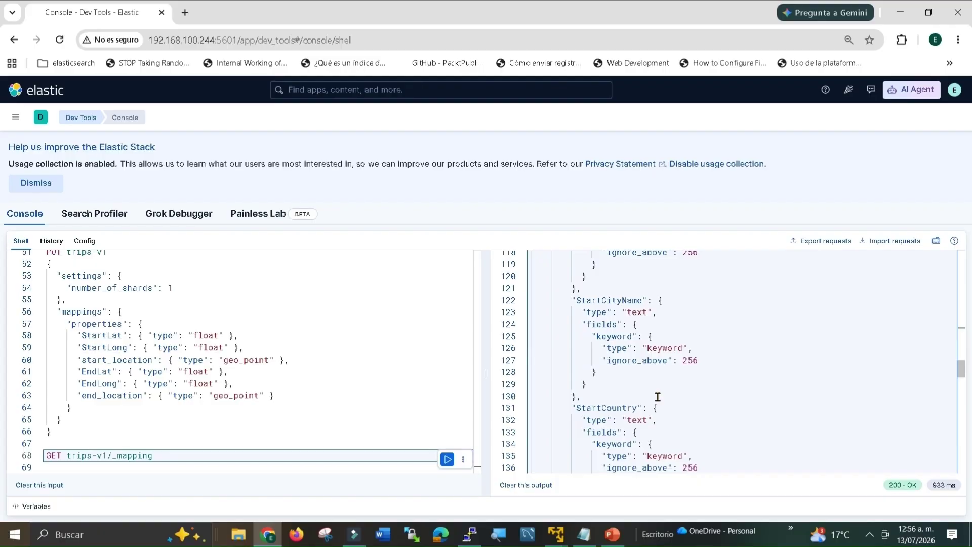
scroll(657, 396, "down", 3)
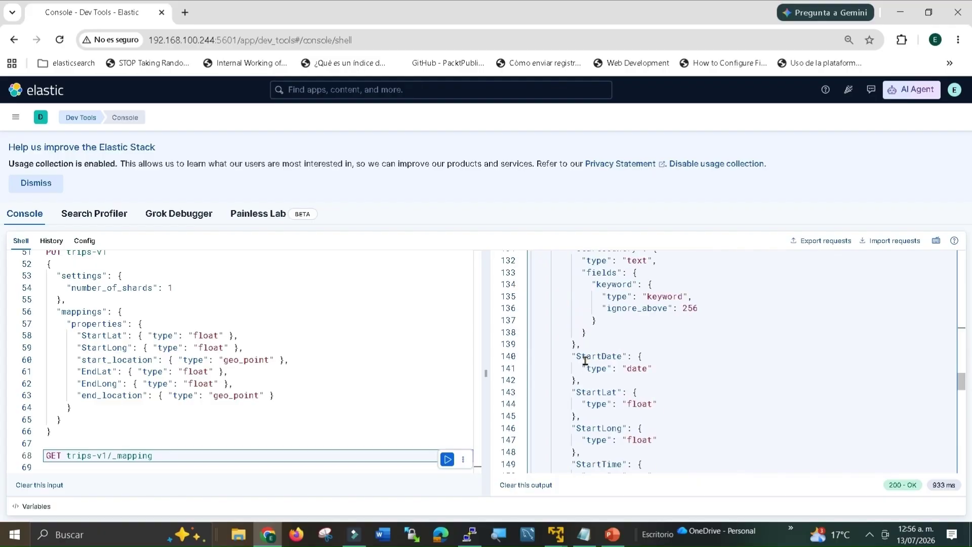
left_click_drag(581, 354, 651, 367)
scroll(653, 392, "down", 1)
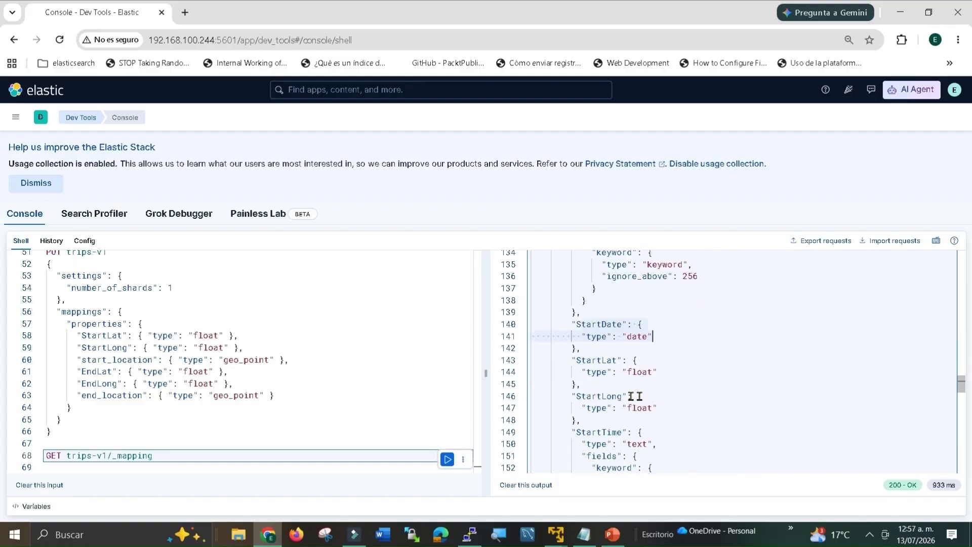
left_click_drag(573, 360, 653, 411)
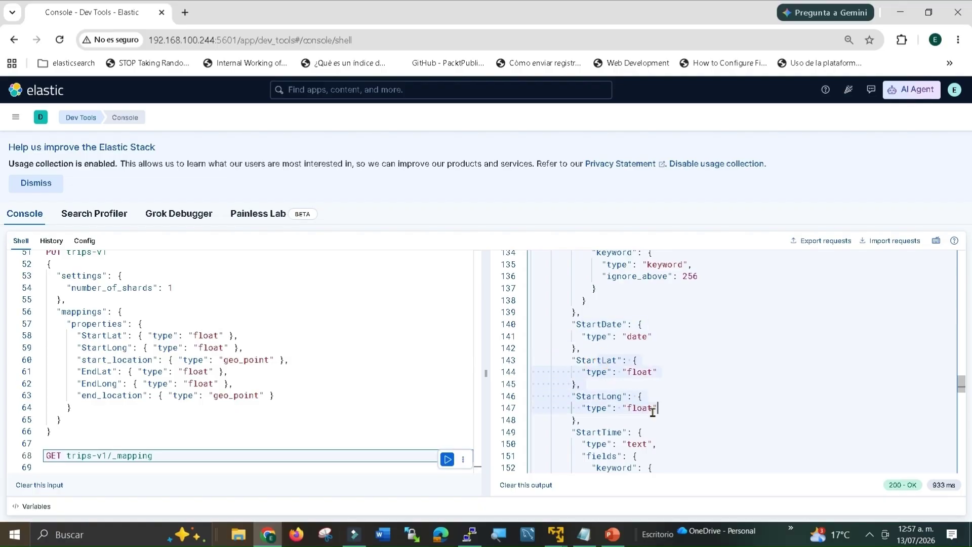
Step: Examine the mapping types of end_location and start_location in the trips-v1 response
scroll(650, 410, "down", 5)
scroll(648, 409, "down", 5)
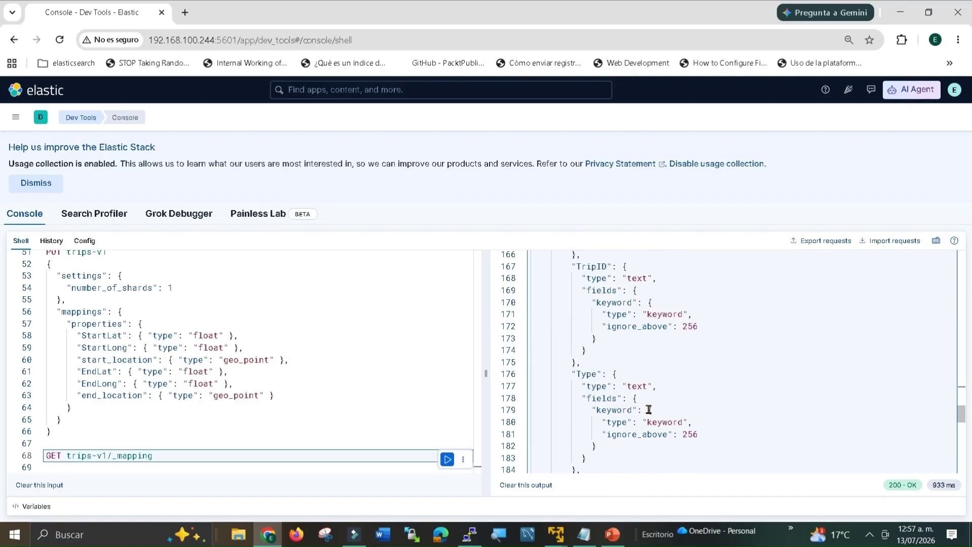
scroll(648, 409, "down", 3)
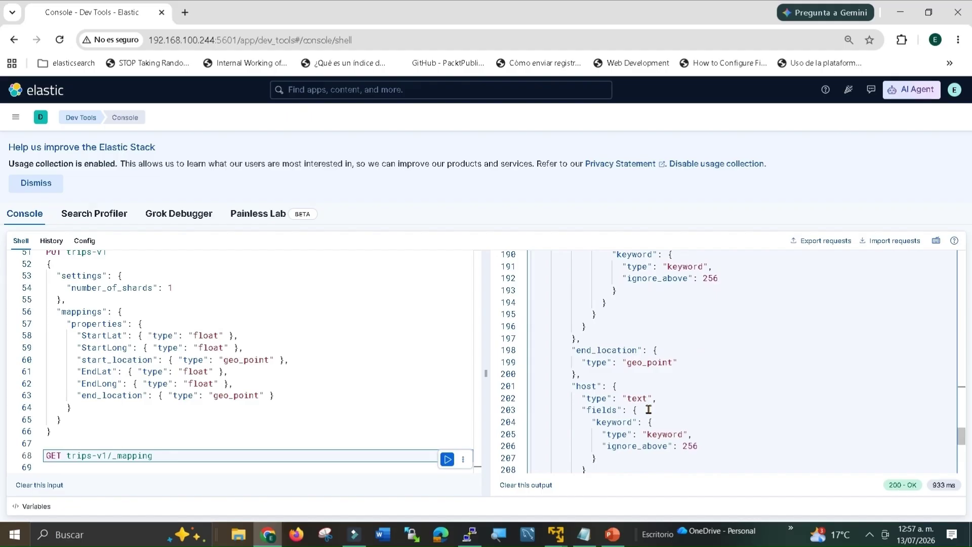
left_click_drag(574, 350, 679, 362)
scroll(681, 385, "down", 7)
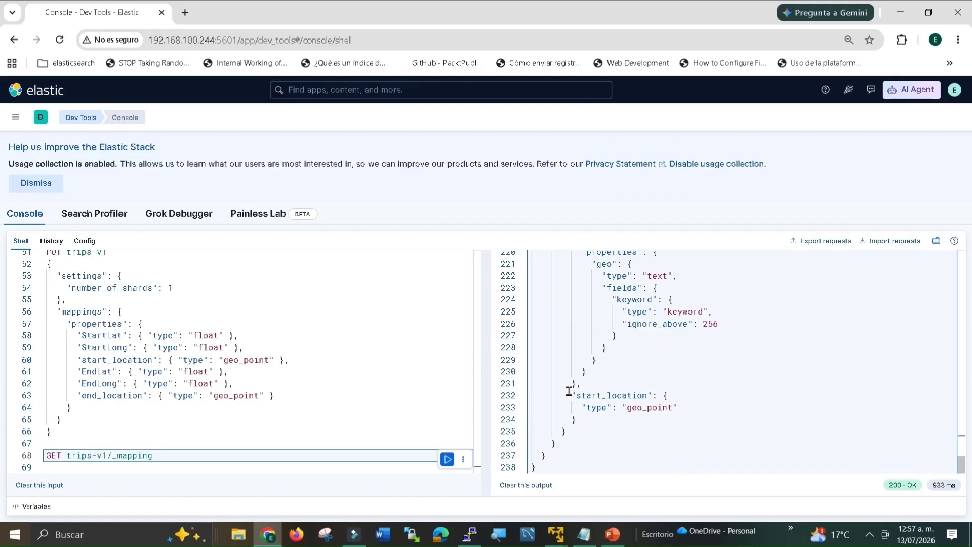
left_click_drag(571, 395, 690, 403)
left_click(420, 414)
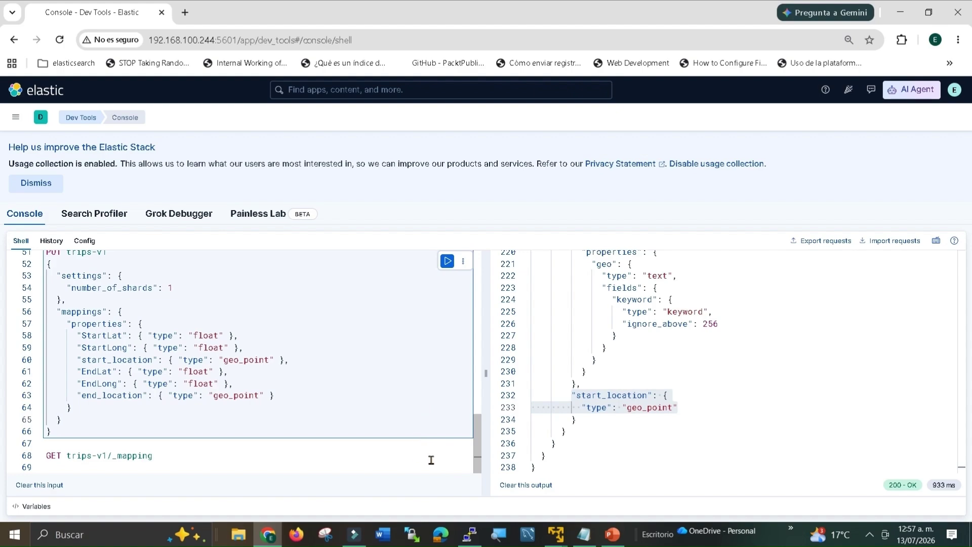
Step: Read the Paso8 instruction about the data view in the Notepad practice file, and return to Kibana in Chrome
left_click(584, 534)
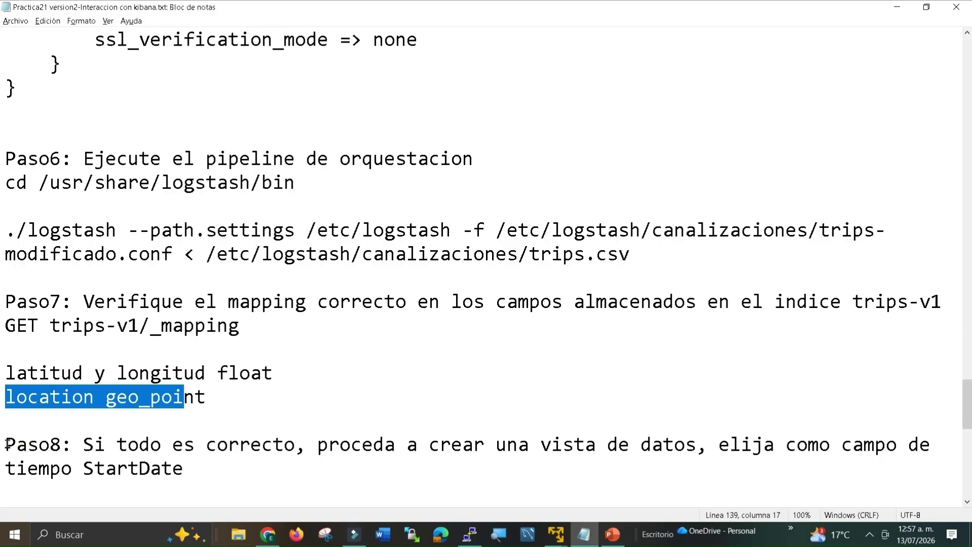
left_click_drag(7, 444, 215, 470)
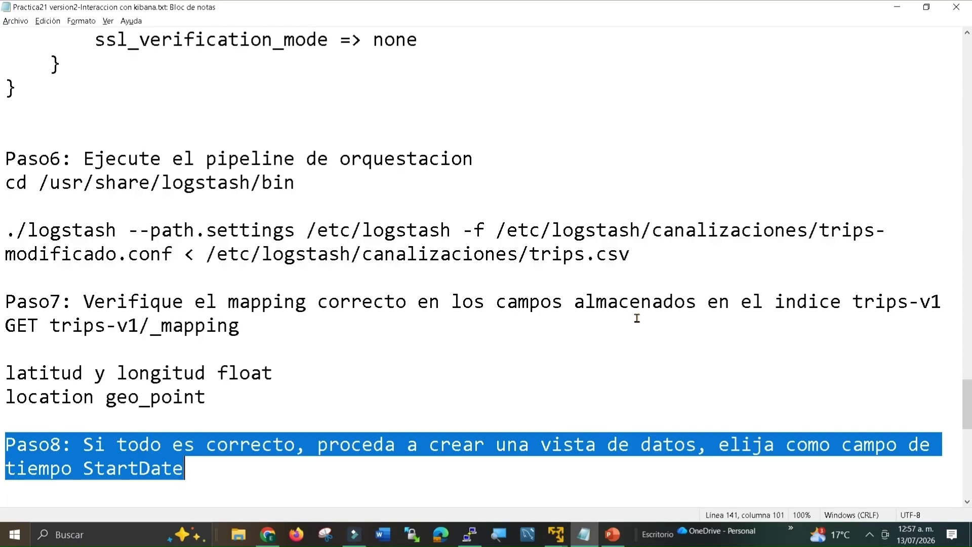
key("alt+Tab")
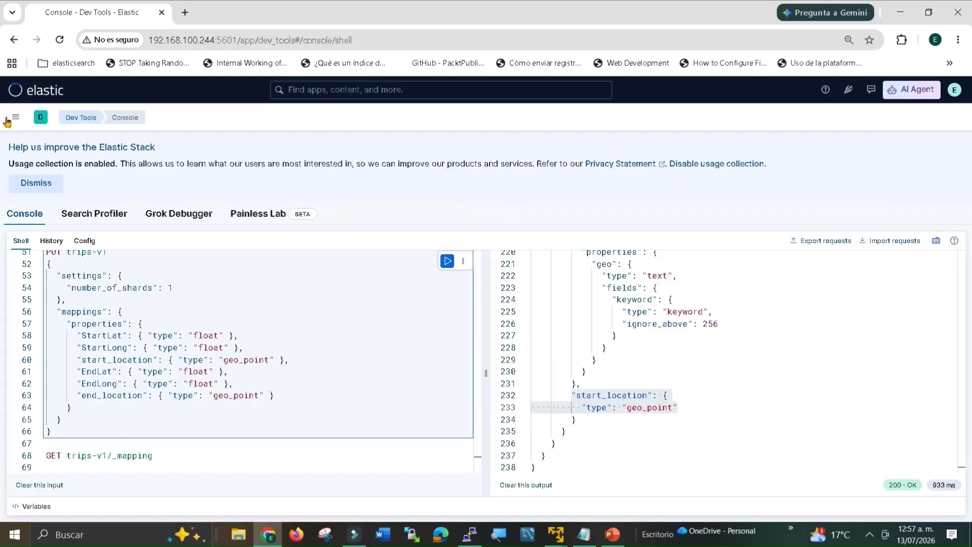
Step: Go to Kibana's Data Views page within Stack Management
left_click(7, 120)
scroll(39, 373, "down", 10)
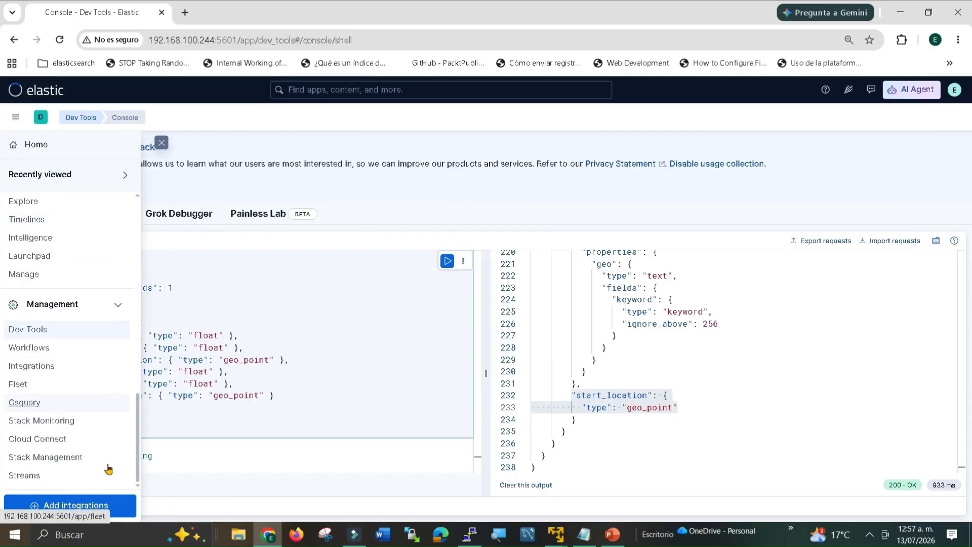
left_click(54, 456)
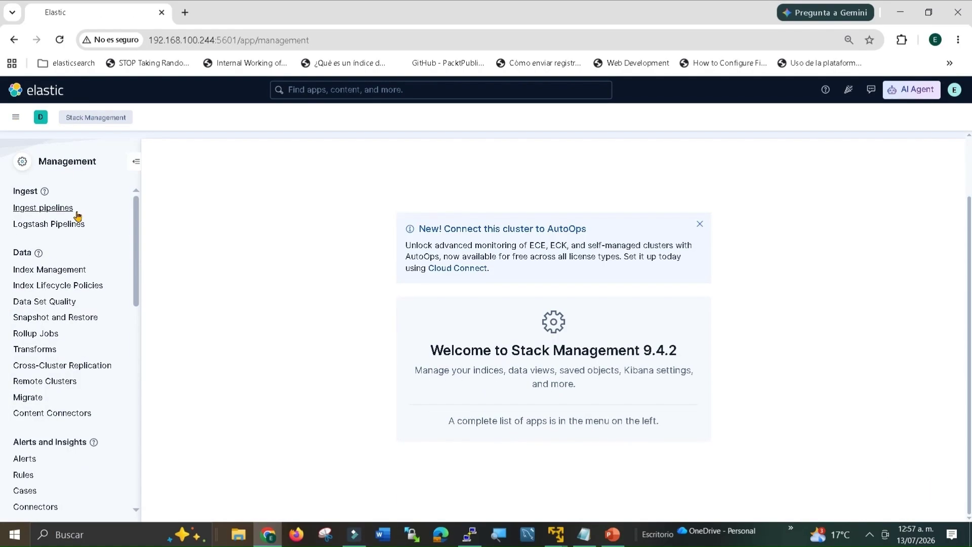
scroll(64, 295, "down", 9)
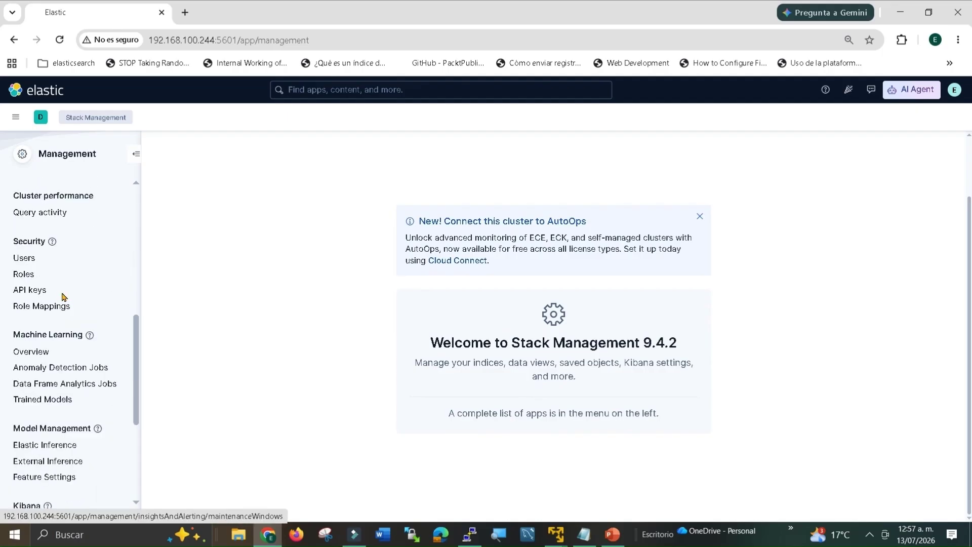
scroll(61, 293, "down", 2)
scroll(24, 428, "down", 2)
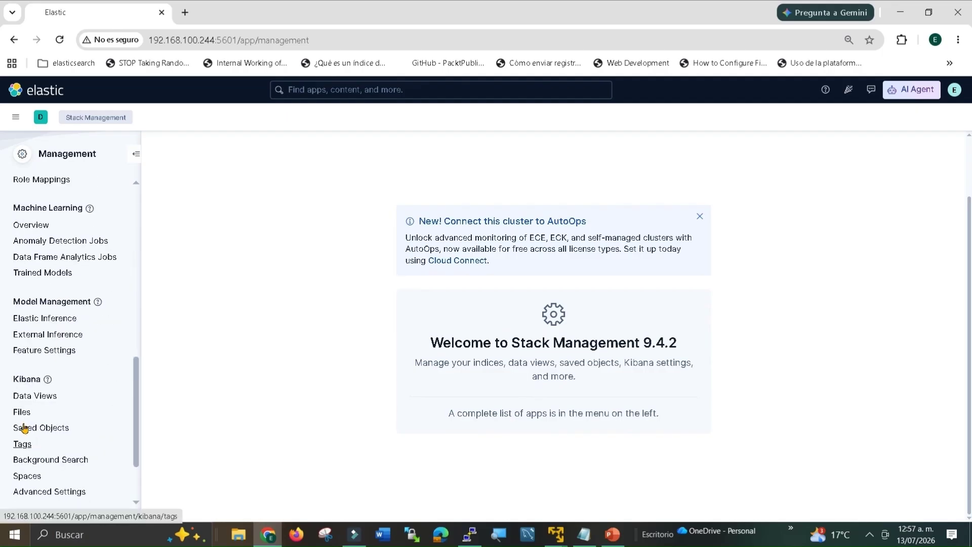
left_click(37, 396)
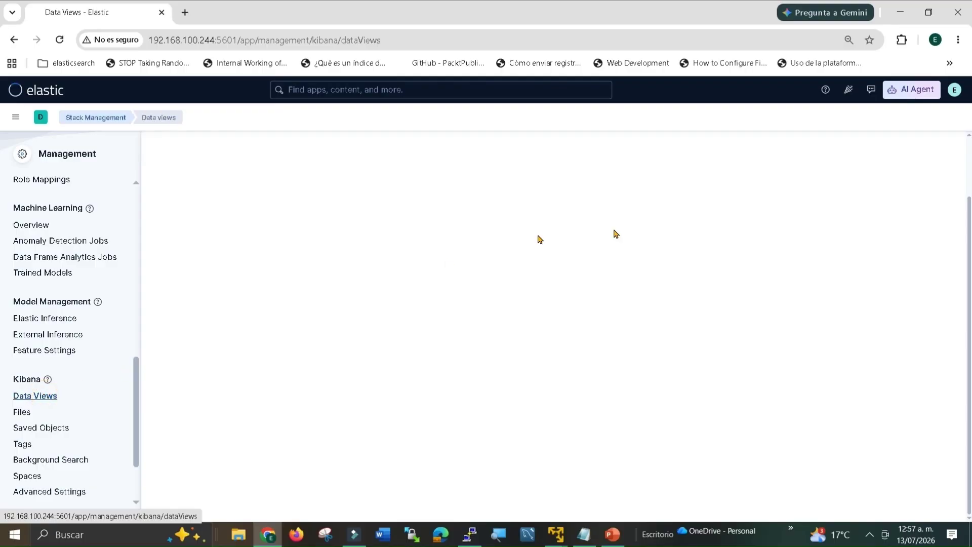
Step: Create and save a data view named trips with index pattern trips* and StartDate as the timestamp field
left_click(913, 158)
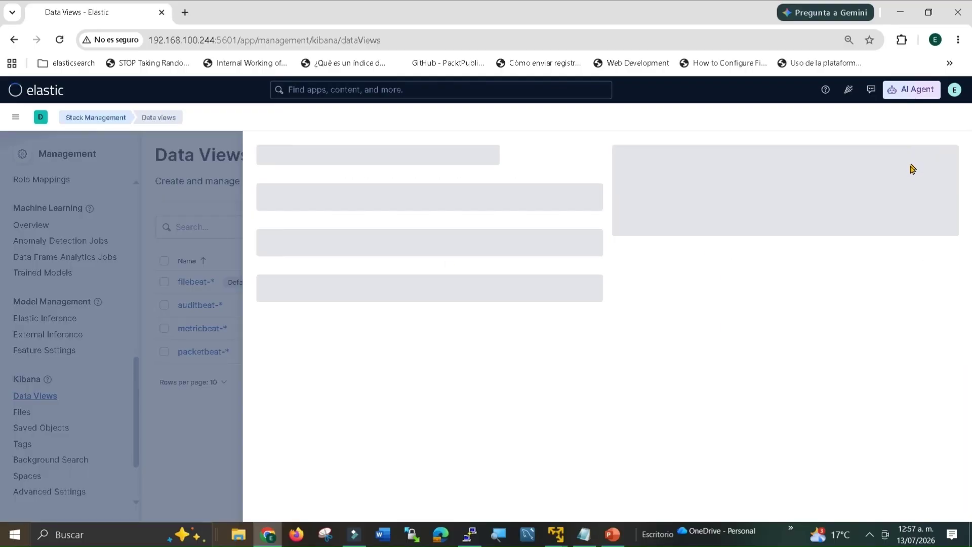
left_click(378, 195)
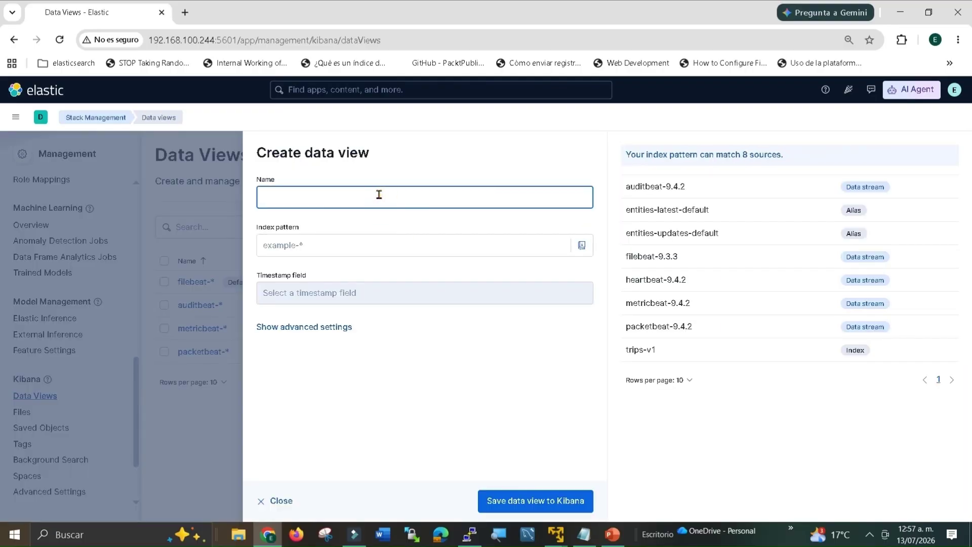
type("trips")
key("Tab")
type("trips")
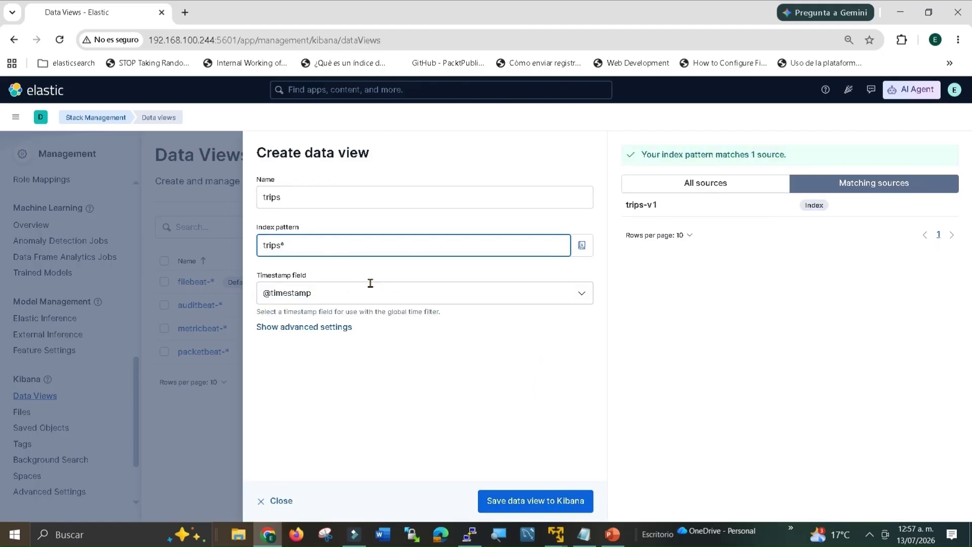
left_click(338, 293)
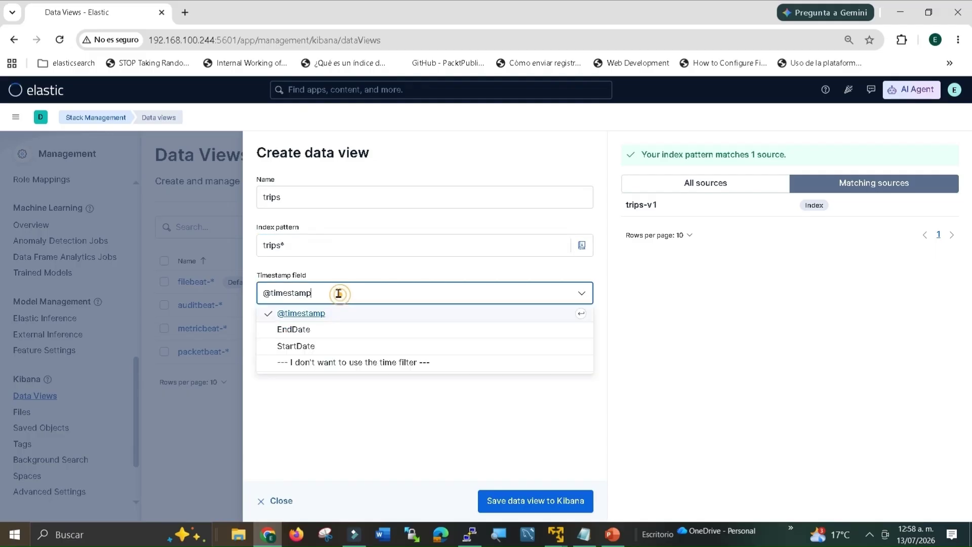
left_click(304, 347)
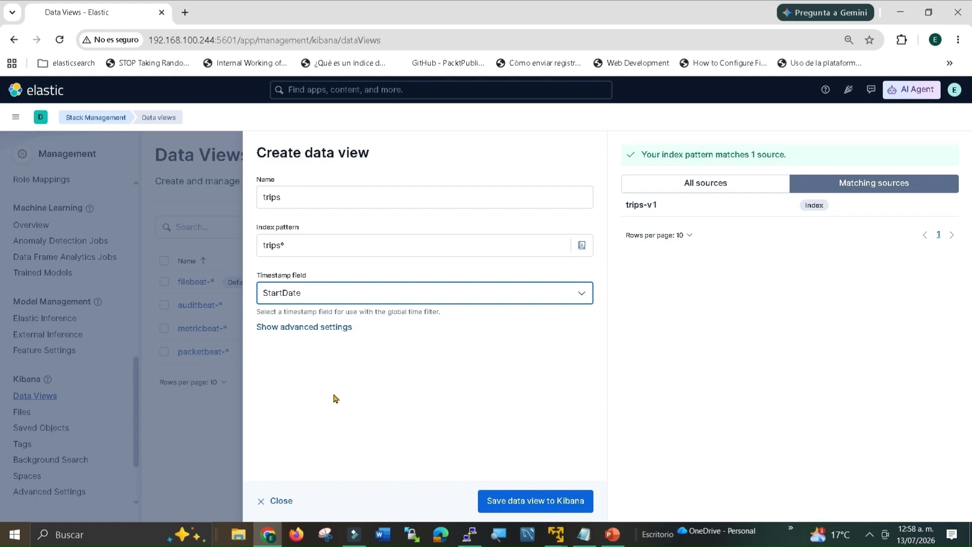
left_click(528, 496)
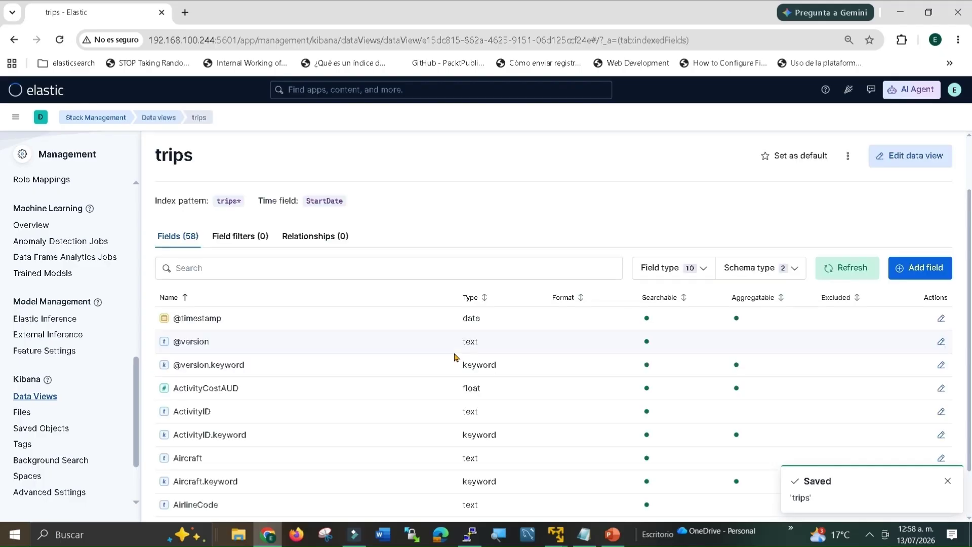
Step: Search the trips data view fields for lat and for long to check their types, clearing each search
left_click(295, 265)
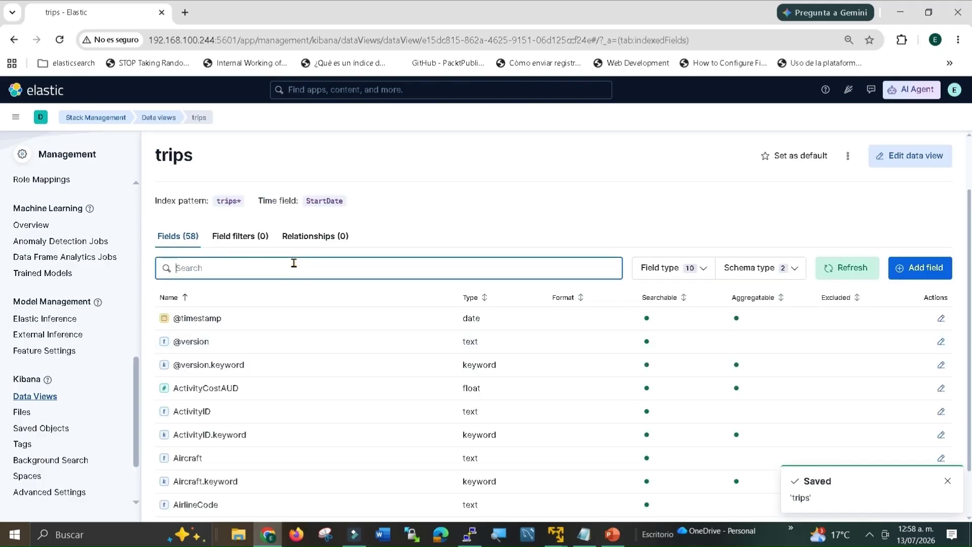
type("lat")
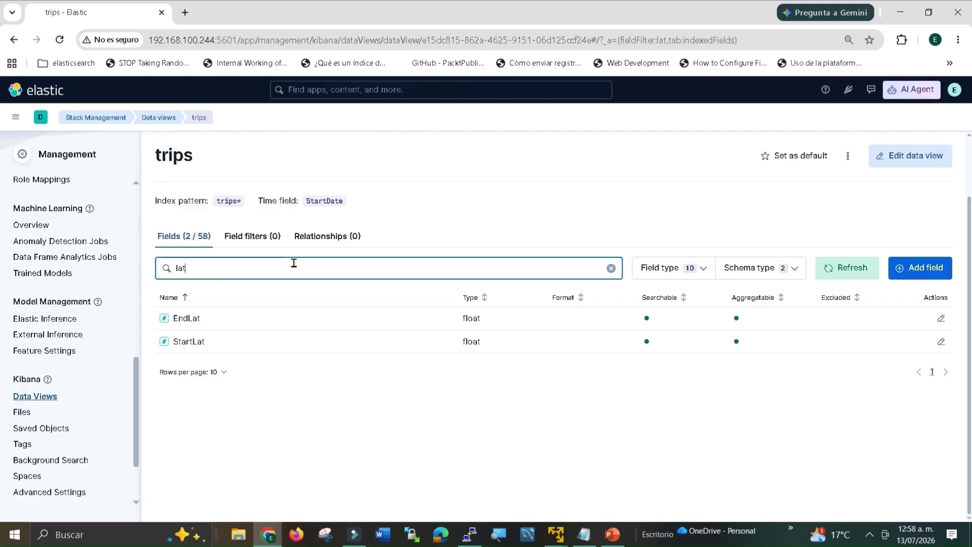
key("BackSpace")
key("BackSpace")
key("BackSpace")
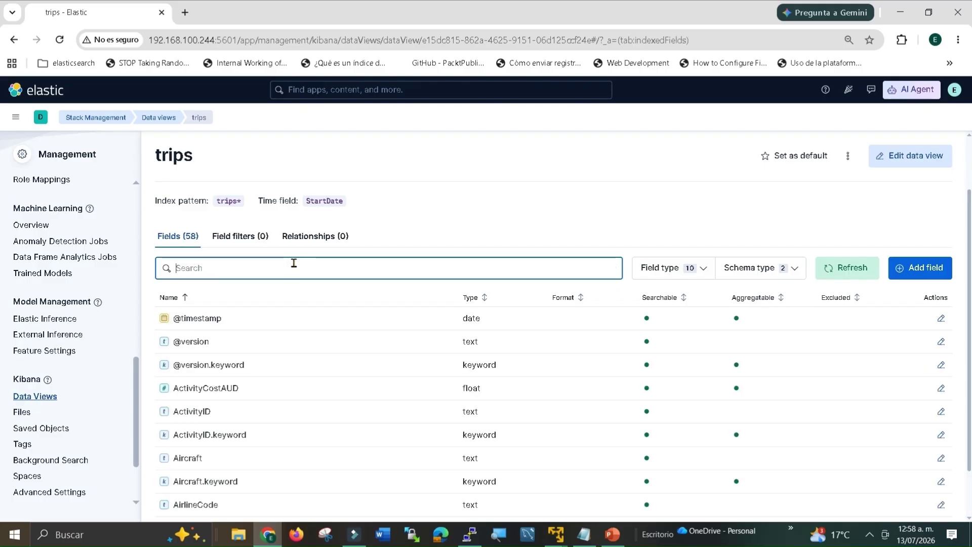
type("long")
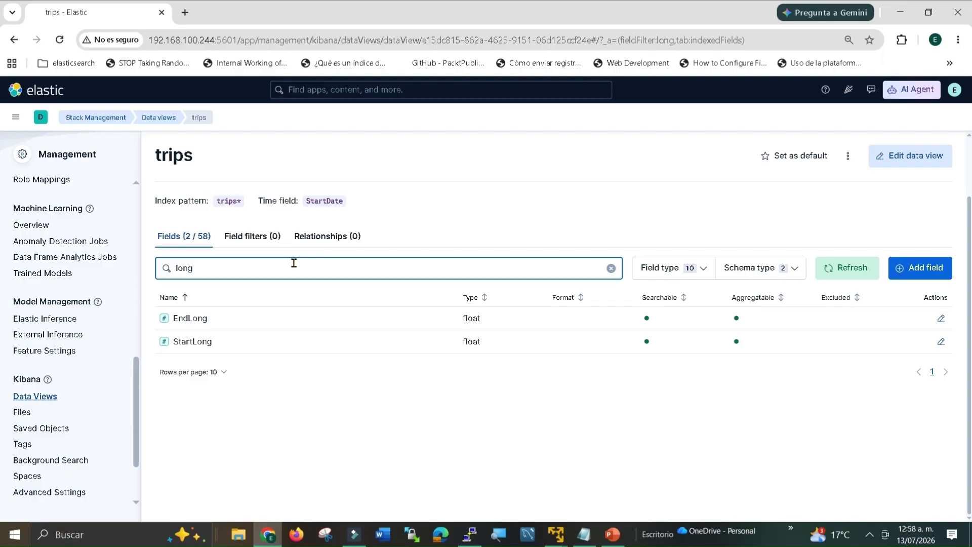
key("BackSpace")
key("BackSpace")
key("BackSpace")
key("BackSpace")
Step: Search the trips data view fields for date and for loca to check their types, clearing each search
type("date")
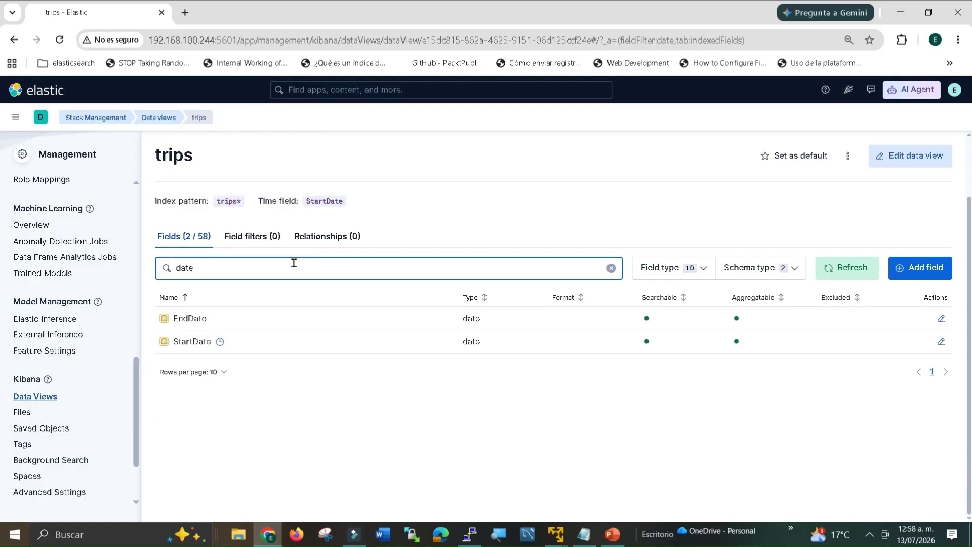
key("BackSpace")
key("BackSpace")
key("BackSpace")
key("BackSpace")
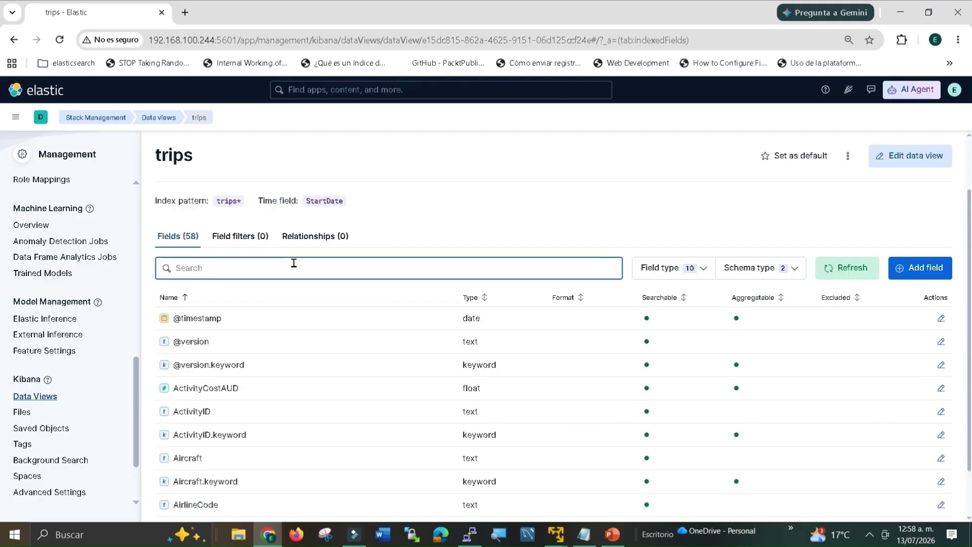
type("loca")
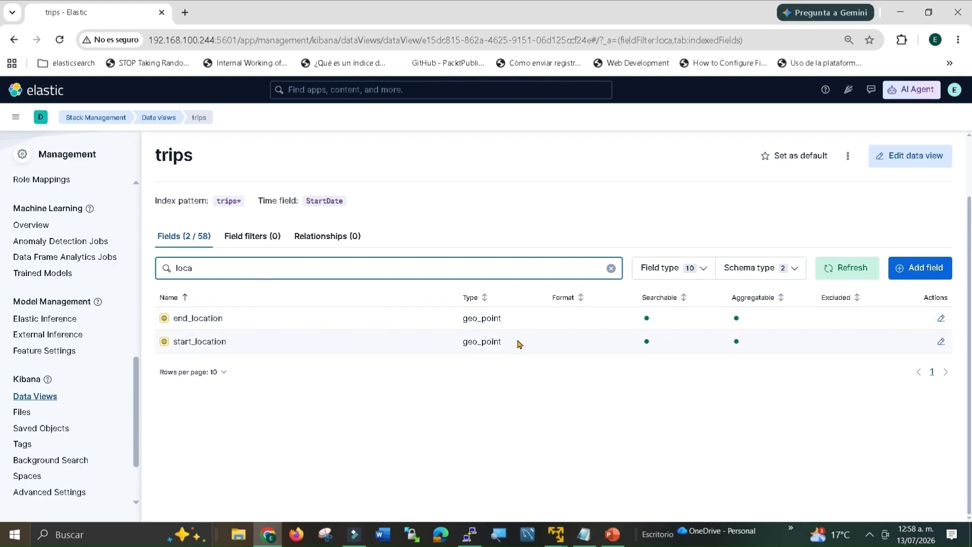
key("BackSpace")
key("BackSpace")
key("BackSpace")
key("BackSpace")
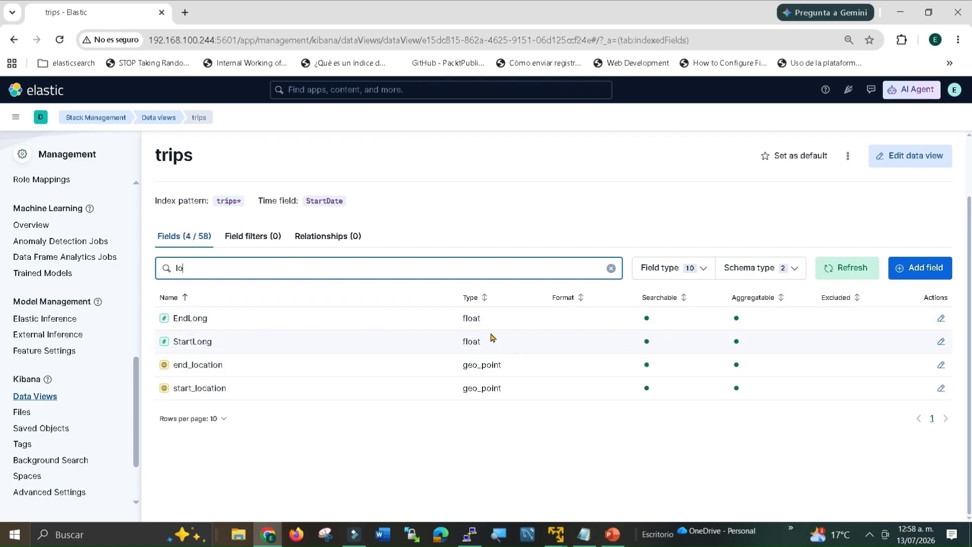
Step: Switch to the Notepad practice file, read Paso9 and copy its emit script that joins StartAirport.keyword and EndAirport.keyword with " > "
key("alt+Tab")
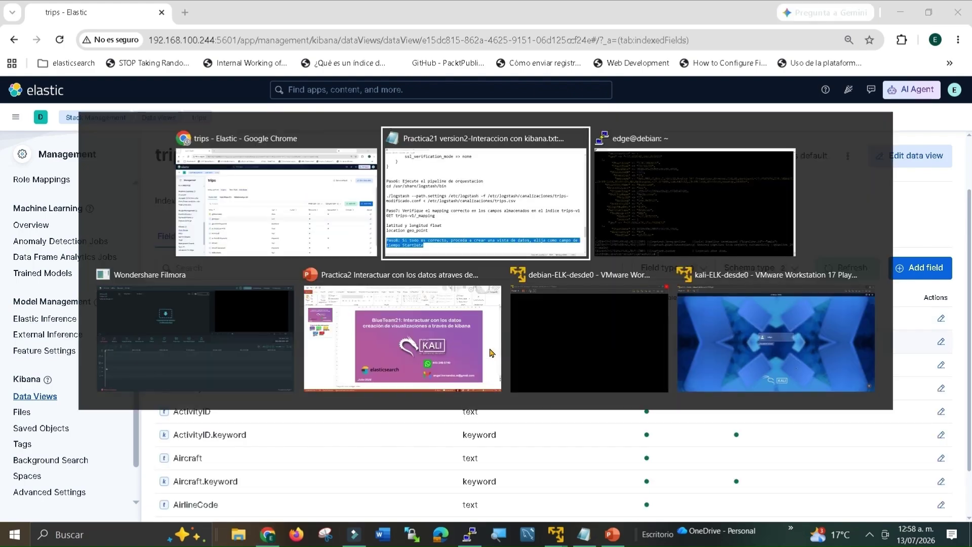
scroll(399, 380, "down", 3)
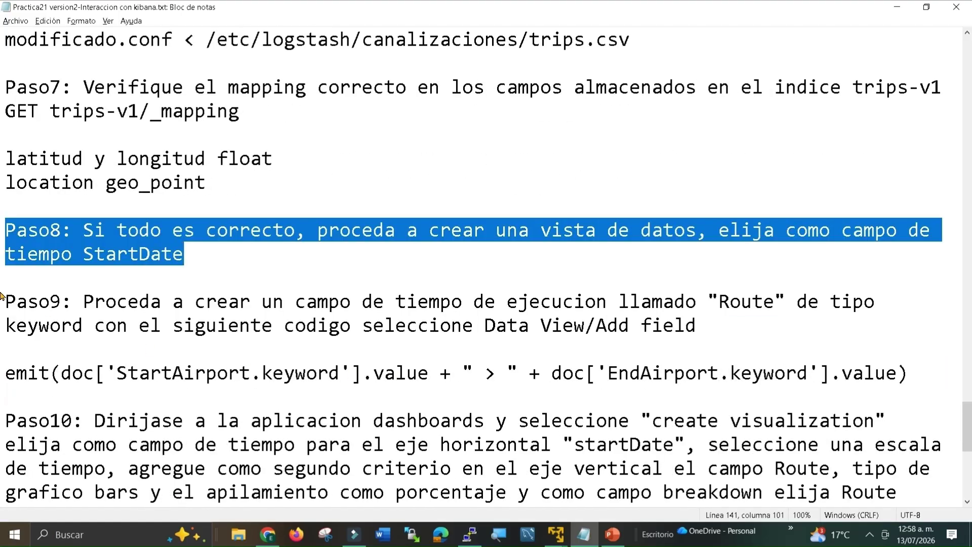
left_click_drag(7, 300, 697, 314)
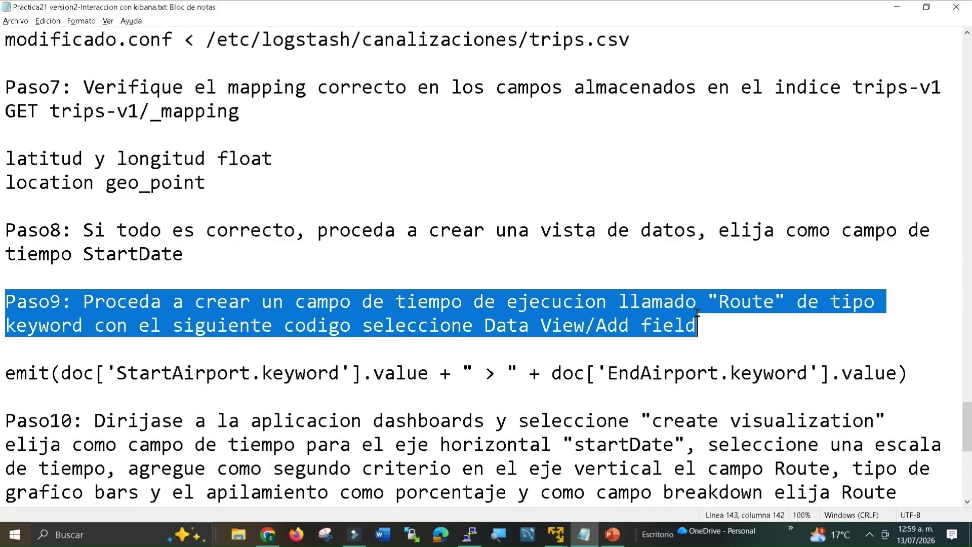
left_click(117, 372)
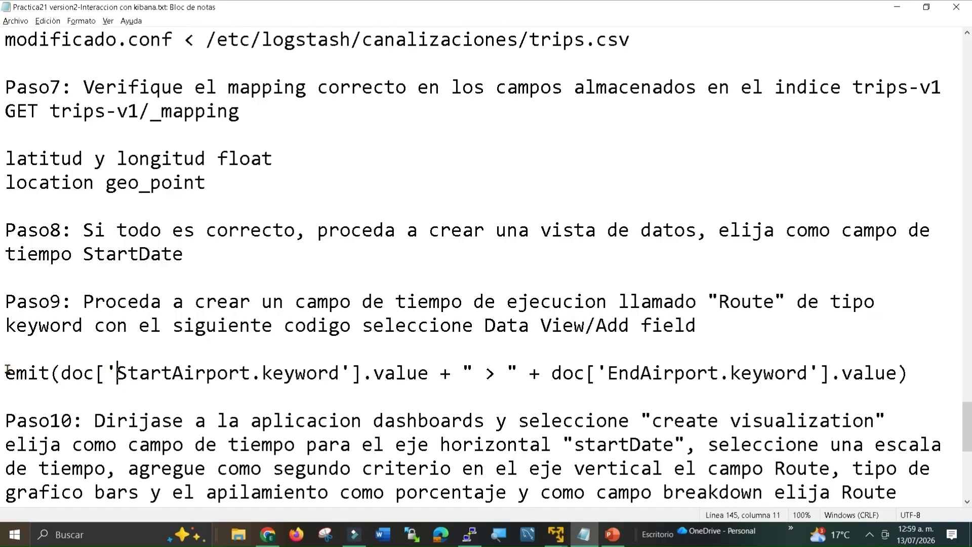
mouse_move(7, 373)
left_mouse_down()
mouse_move(126, 372)
mouse_move(7, 373)
left_mouse_up()
left_click(917, 373, "shift")
key("ctrl+c")
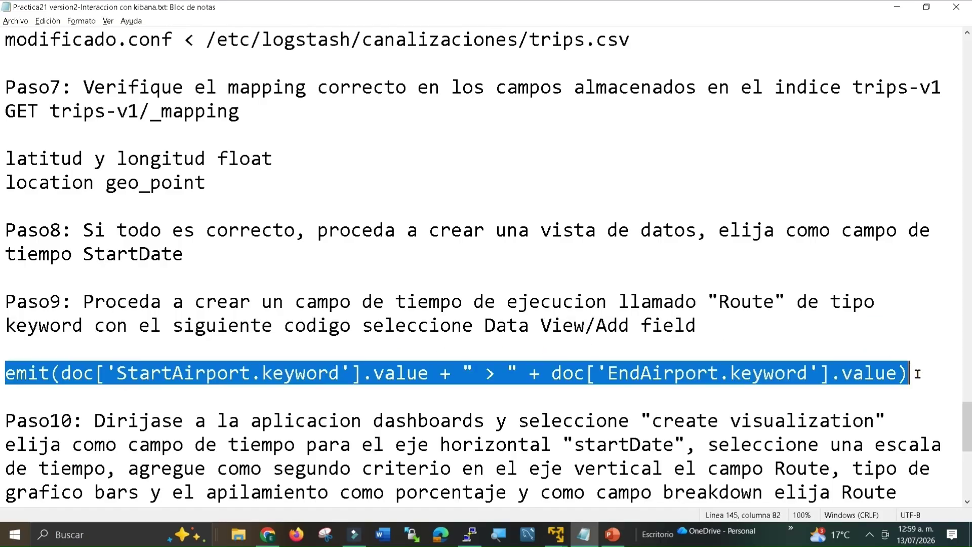
right_click(250, 373)
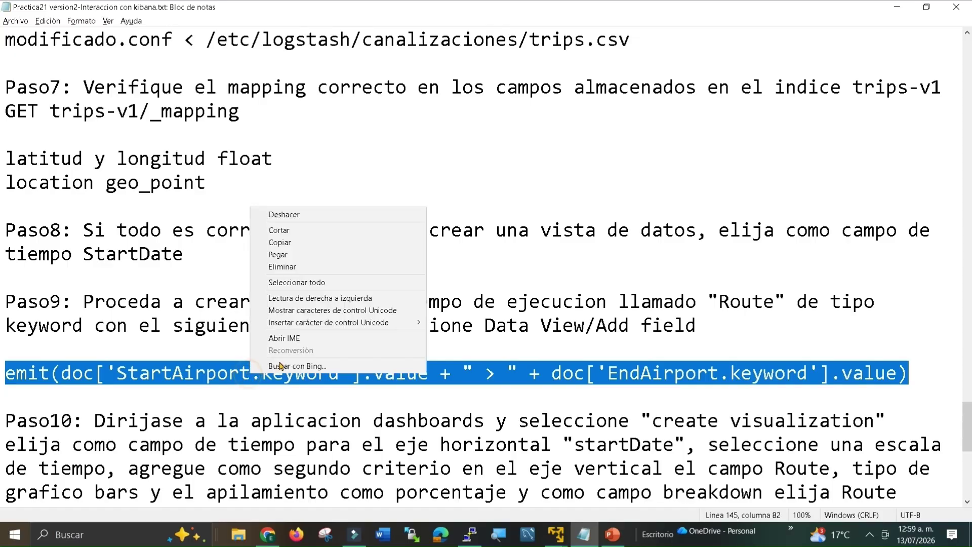
left_click(280, 242)
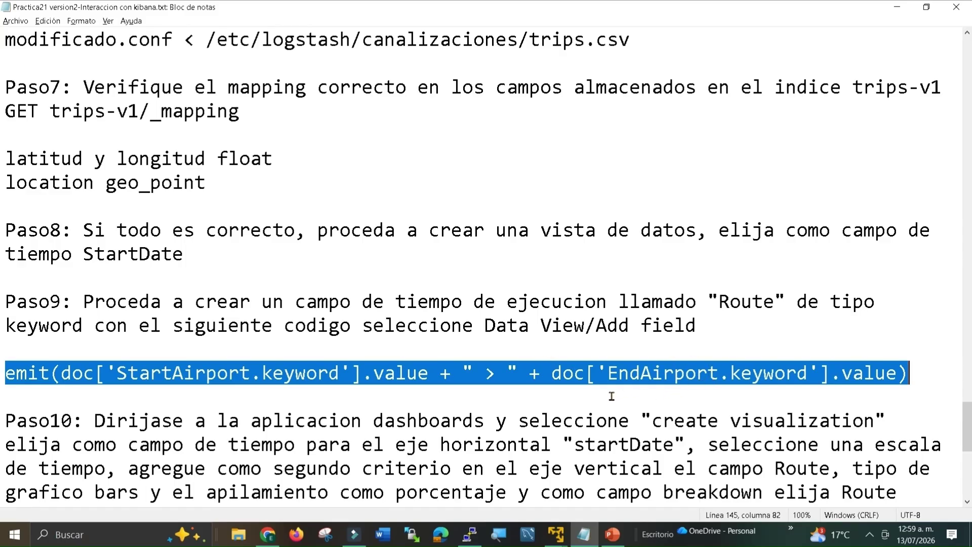
Step: Switch to Kibana and save a Keyword field named Route in the trips data view, setting its value with the copied StartAirport.keyword > EndAirport.keyword emit script
key("alt+Tab")
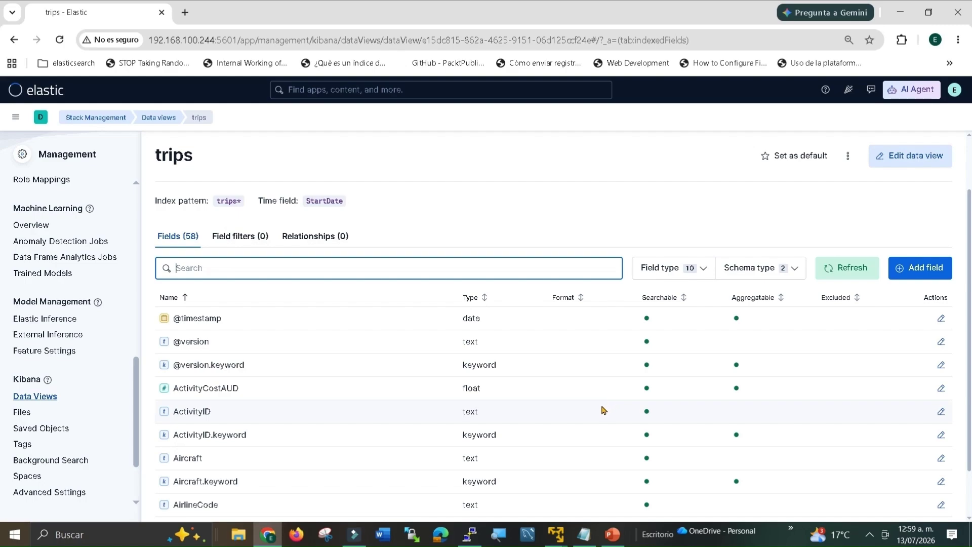
left_click(910, 269)
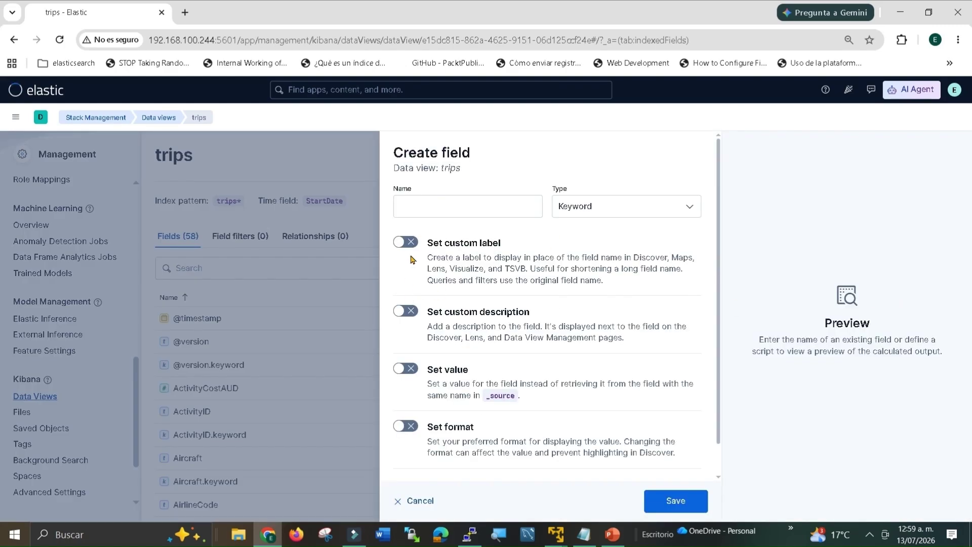
left_click(434, 206)
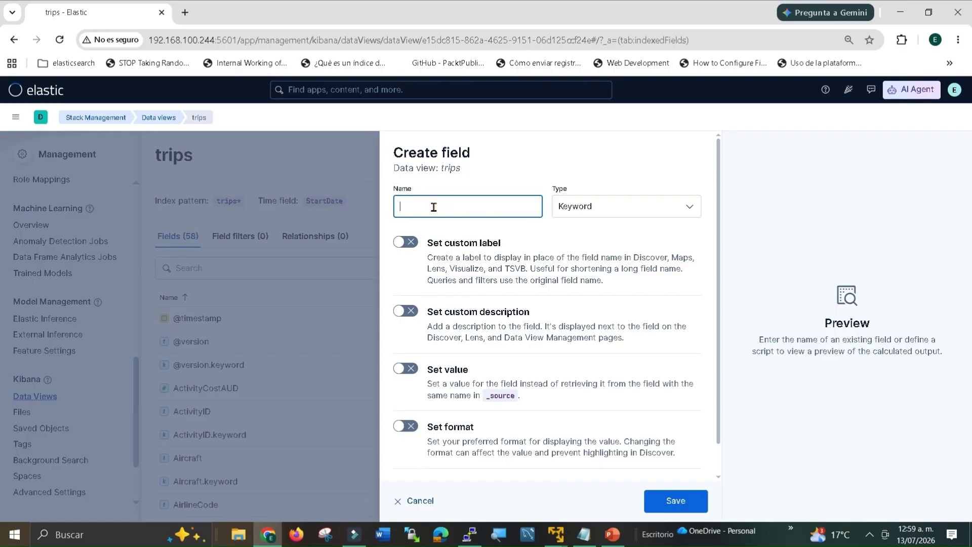
type("Route")
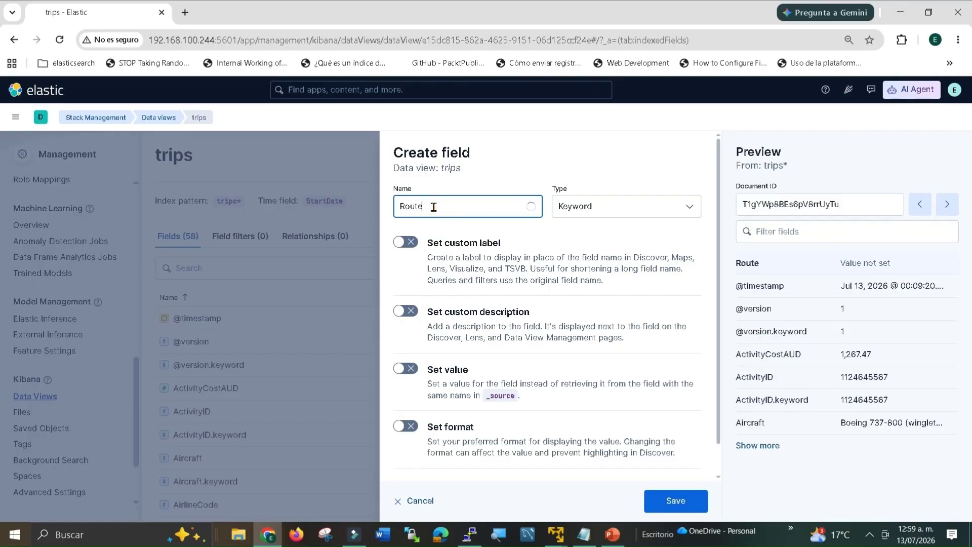
key("Tab")
key("Tab")
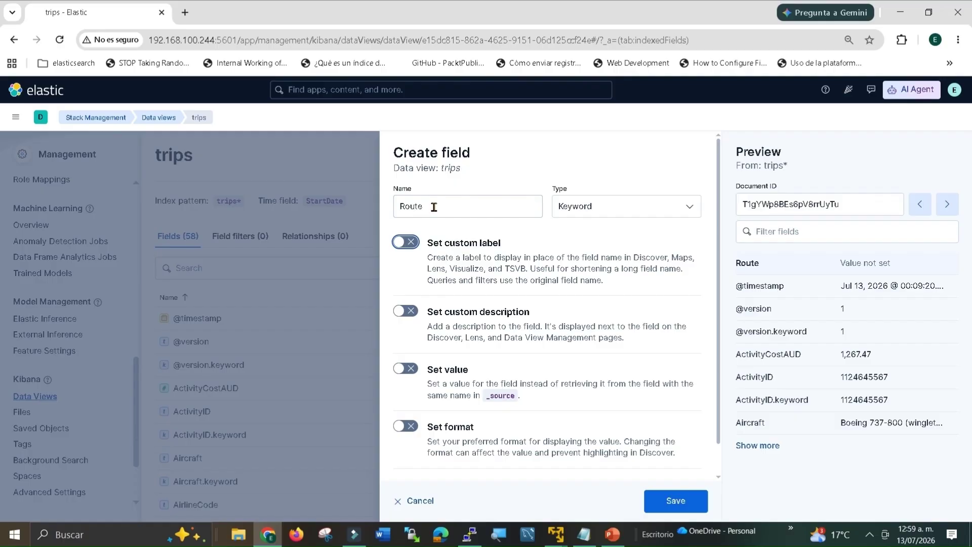
left_click(406, 368)
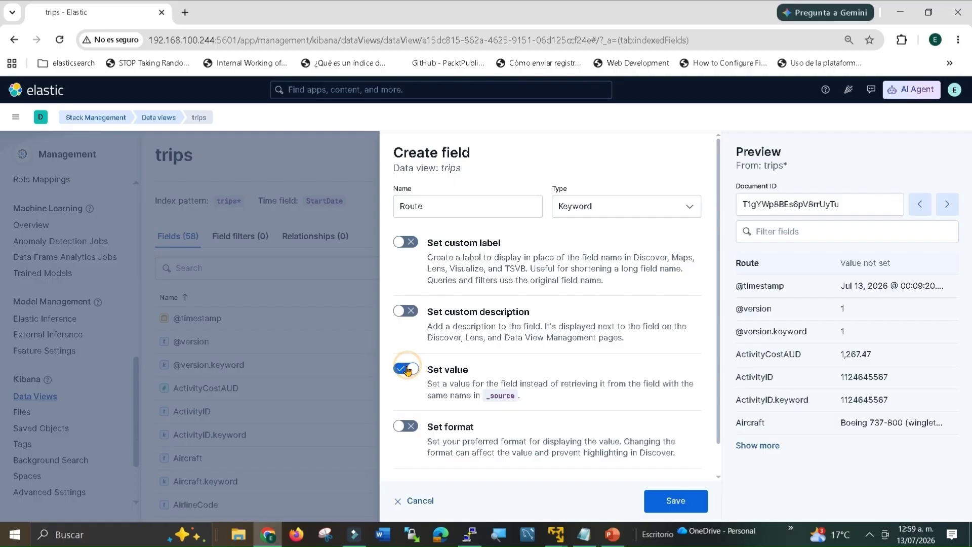
left_click(502, 442)
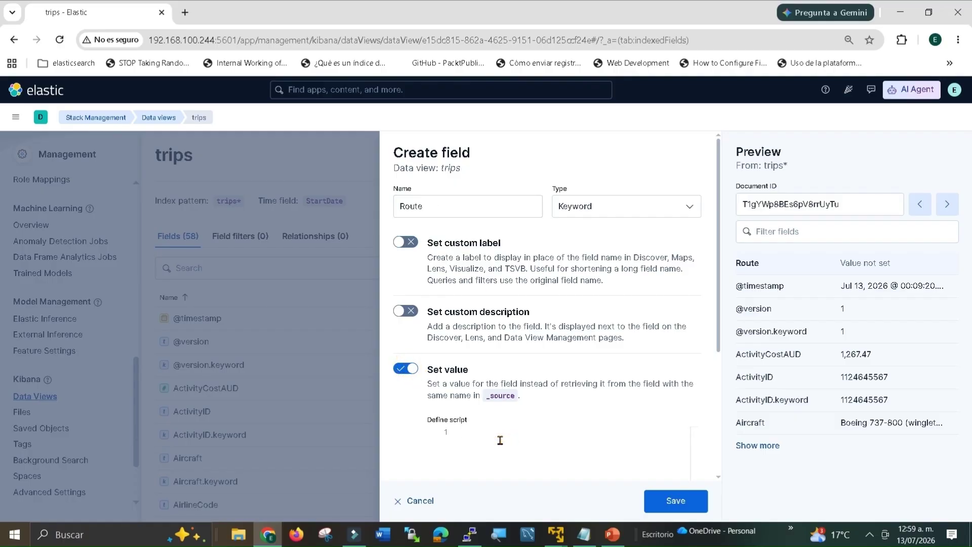
key("ctrl+v")
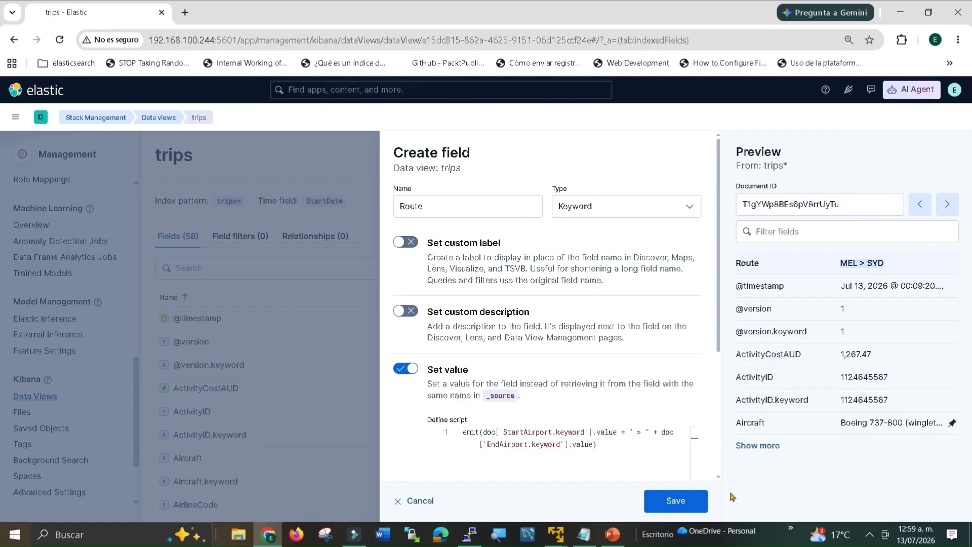
left_click(699, 503)
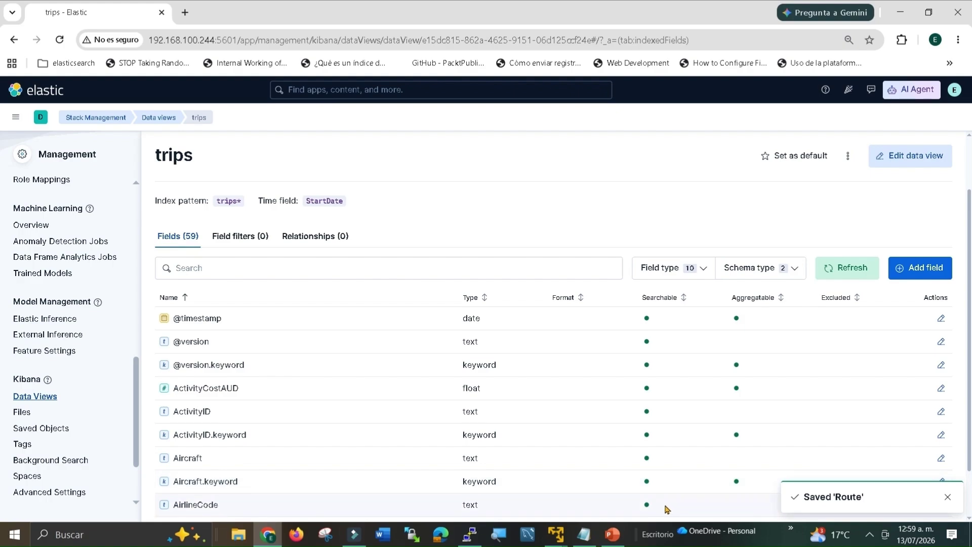
Step: Switch to the Notepad practice file and read the Paso10 instructions for the dashboard visualization
key("alt+Tab")
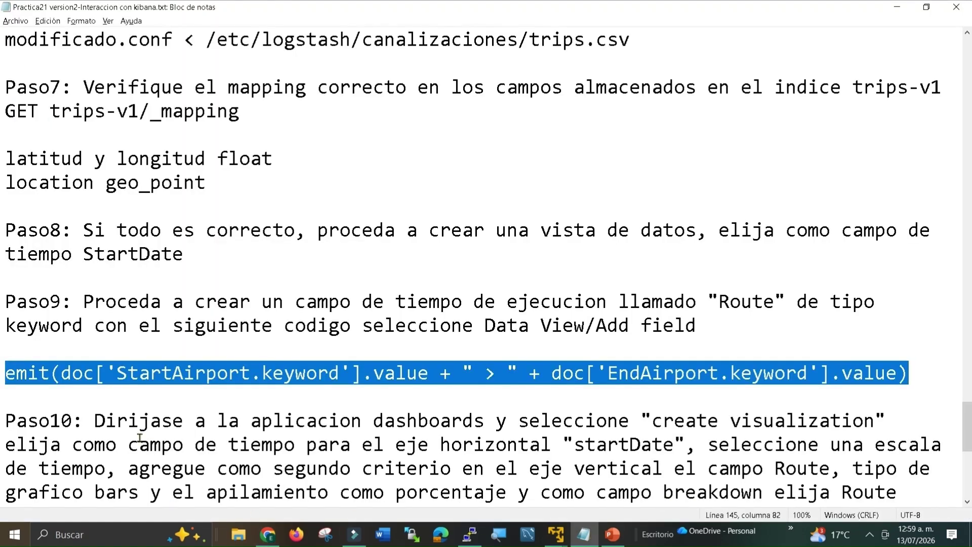
left_click(9, 418)
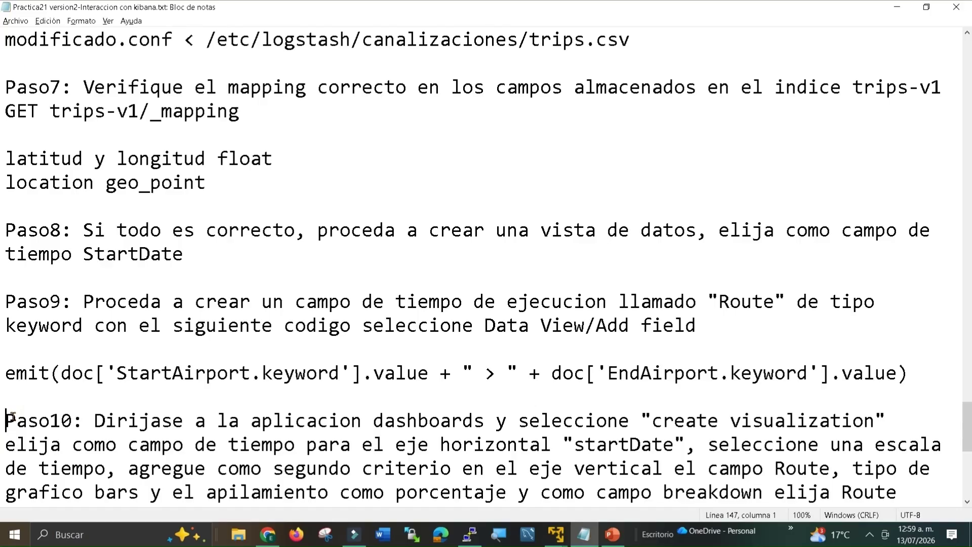
key("shift+Down")
key("shift+Down")
key("shift+Down")
key("shift+Down")
key("shift+Down")
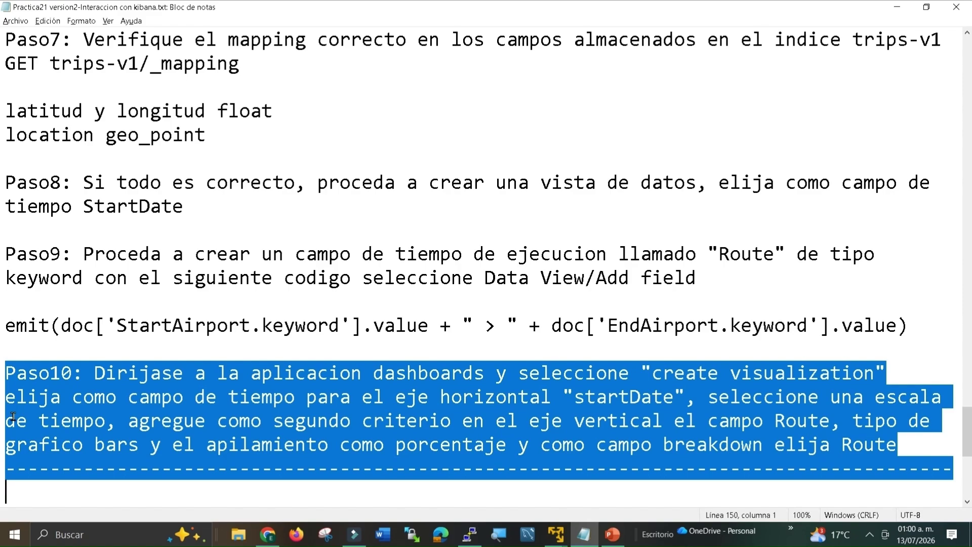
Step: Switch back to Kibana, create a dashboard and start a new visualization in it using the trips data view
key("alt+Tab")
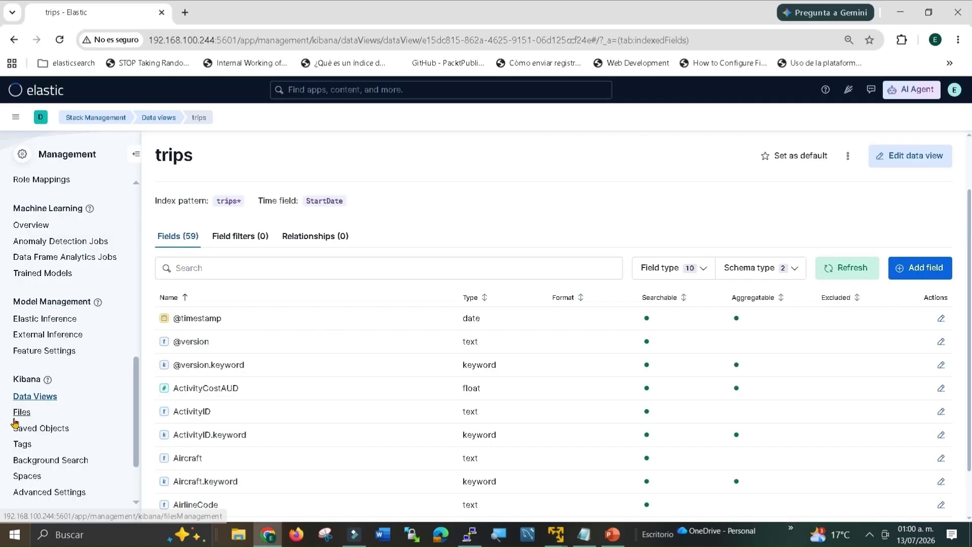
left_click(15, 117)
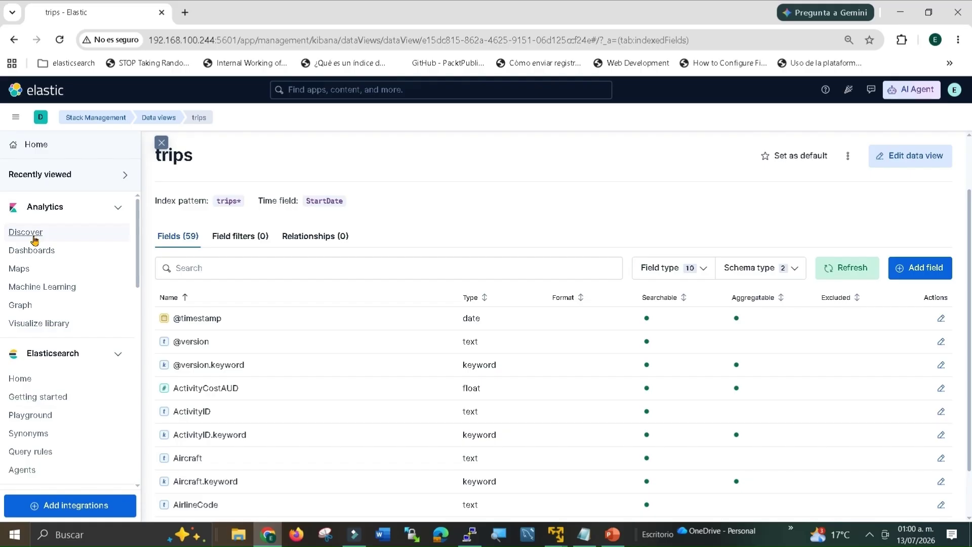
left_click(31, 250)
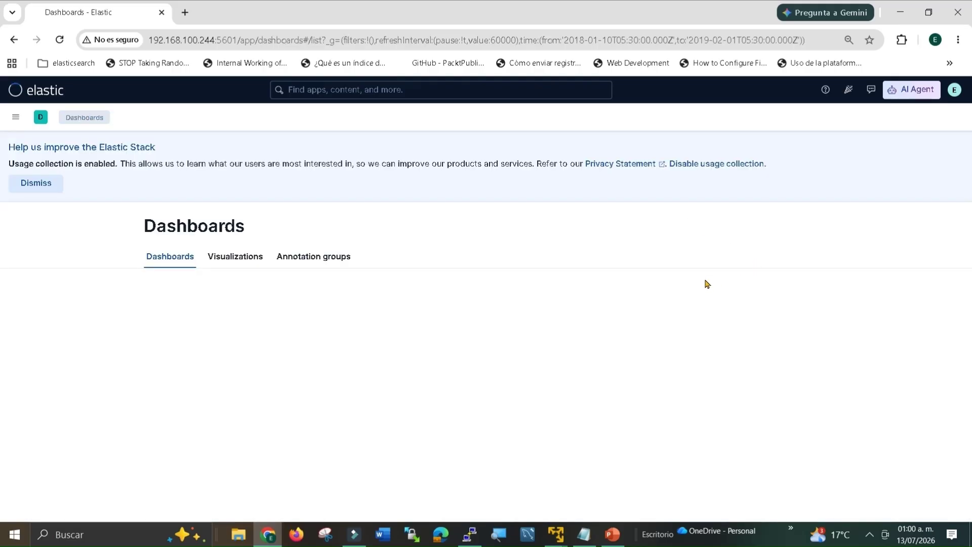
left_click(777, 291)
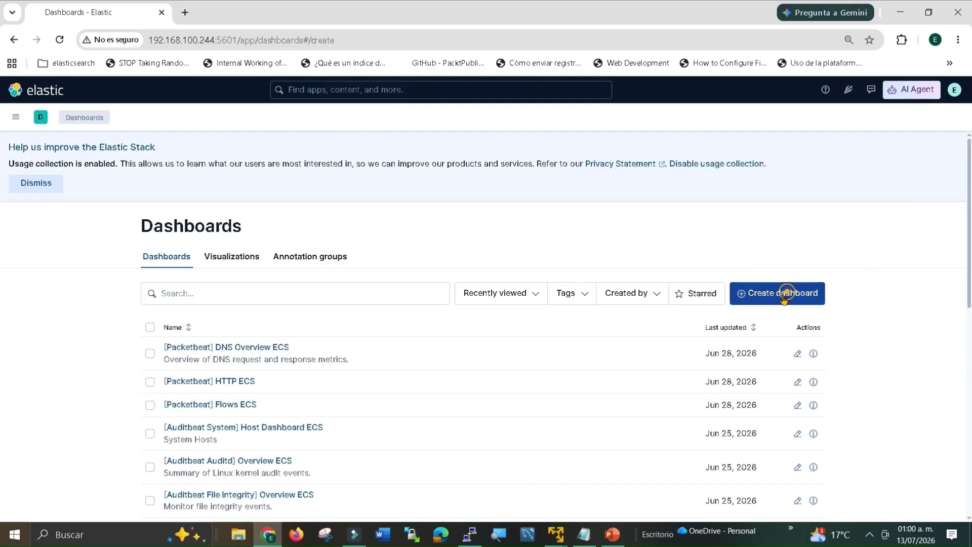
left_click(461, 443)
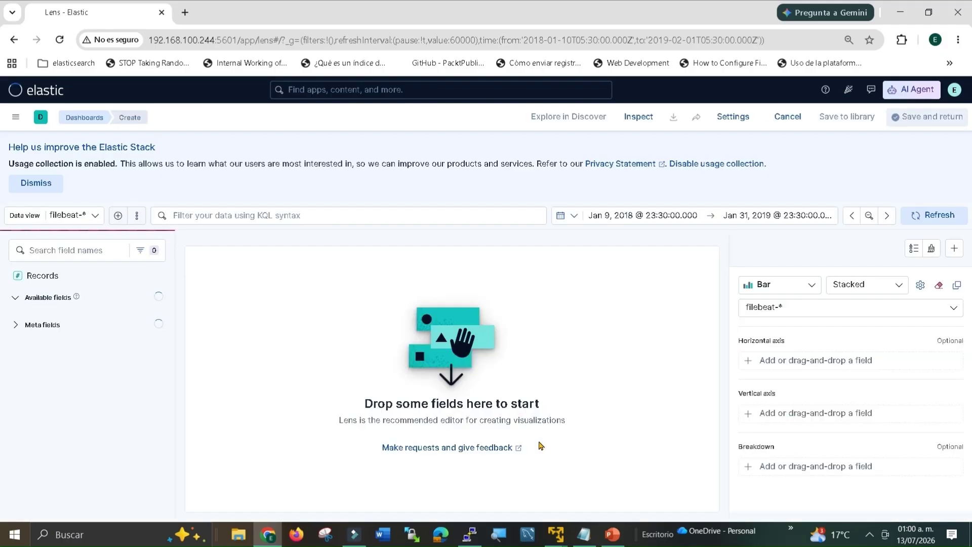
left_click(93, 216)
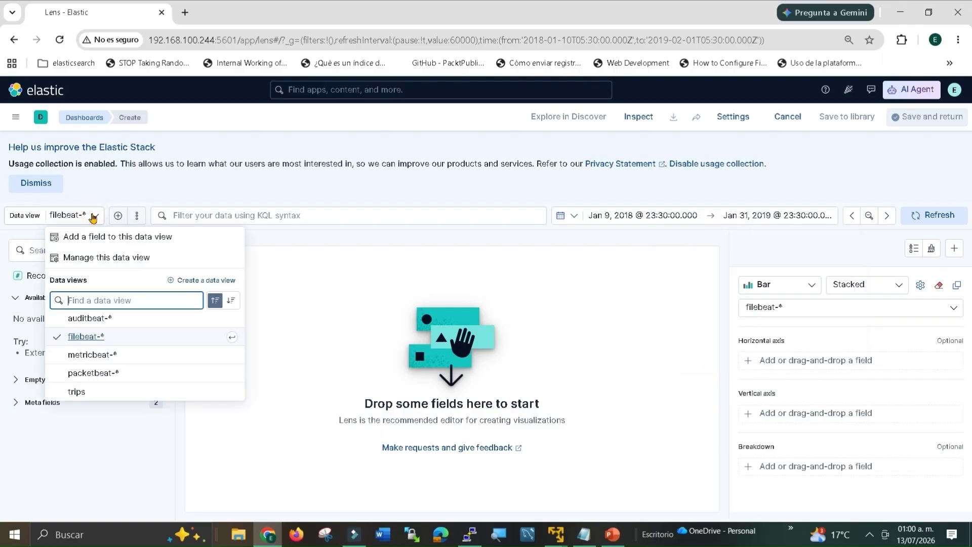
left_click(76, 391)
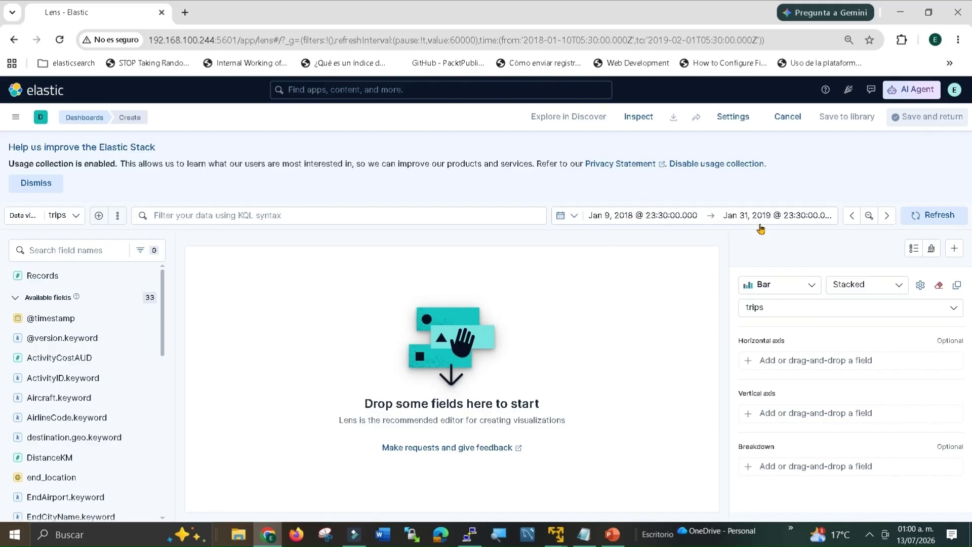
Step: Add the StartDate field to the visualization workspace and set the chart type to Bar
scroll(86, 394, "down", 5)
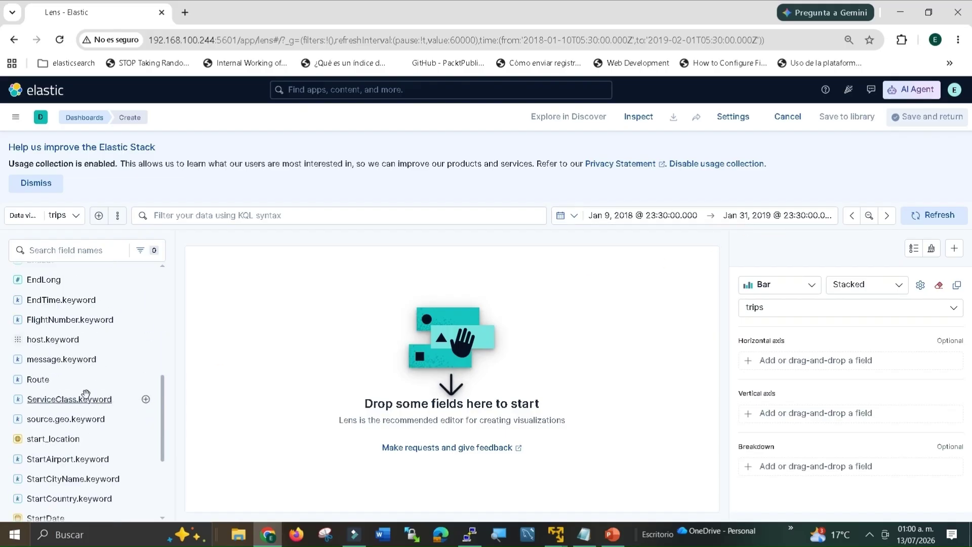
scroll(49, 435, "down", 3)
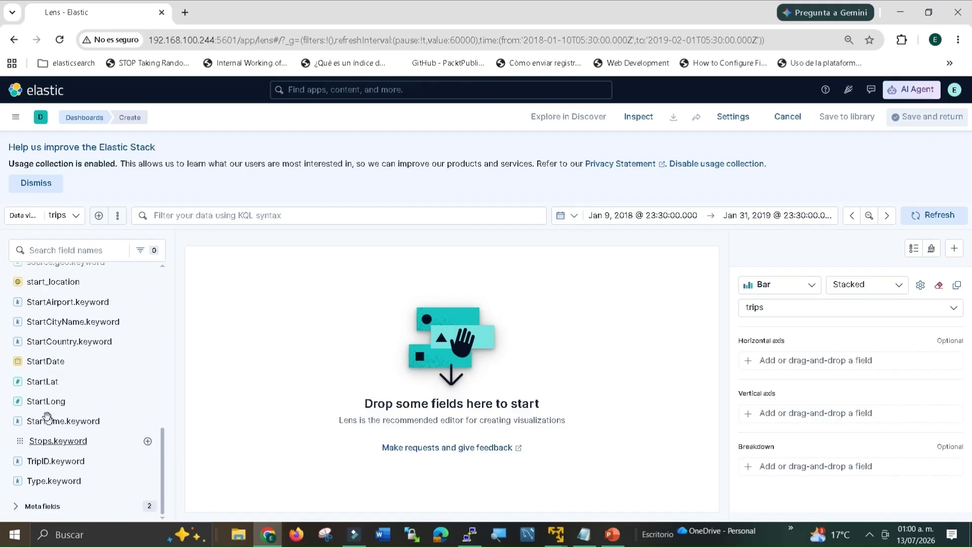
left_click_drag(46, 361, 330, 360)
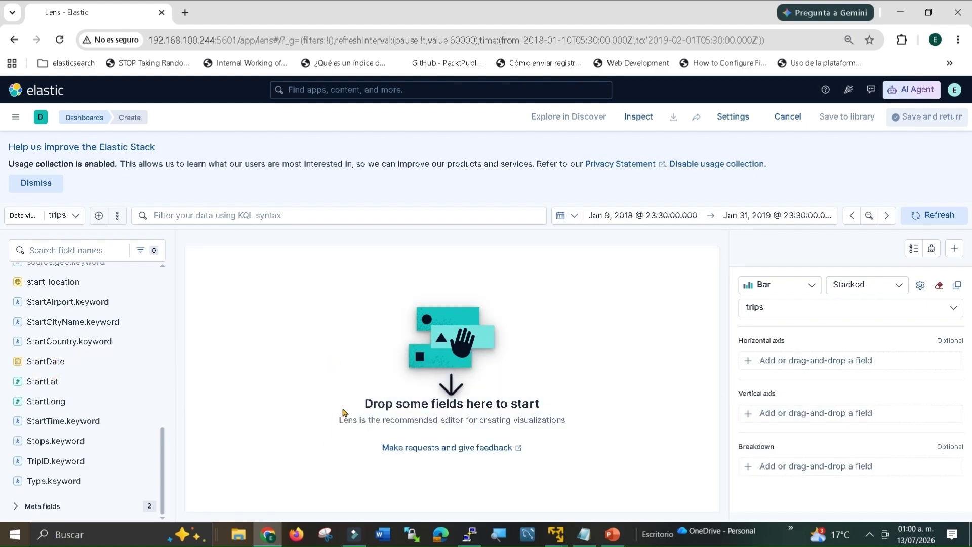
left_click_drag(70, 366, 387, 399)
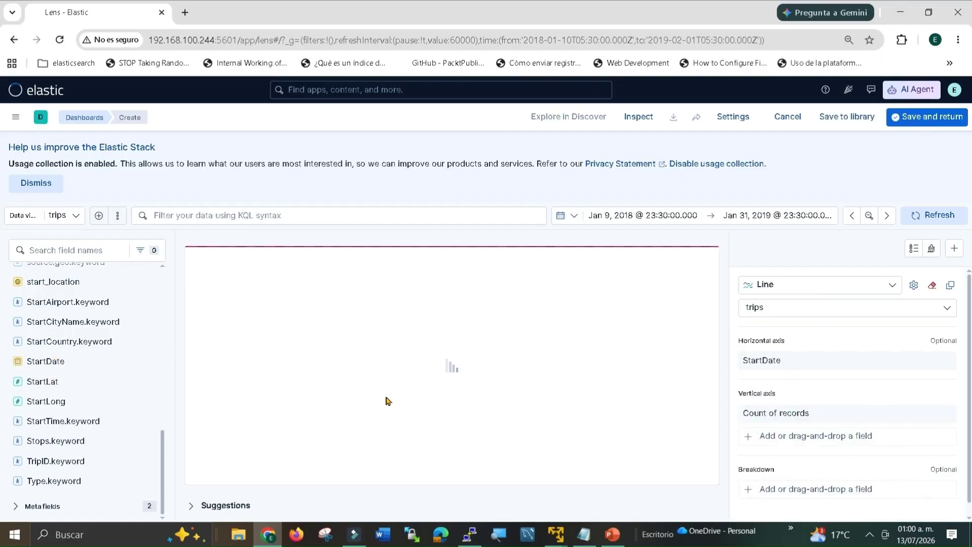
left_click(800, 286)
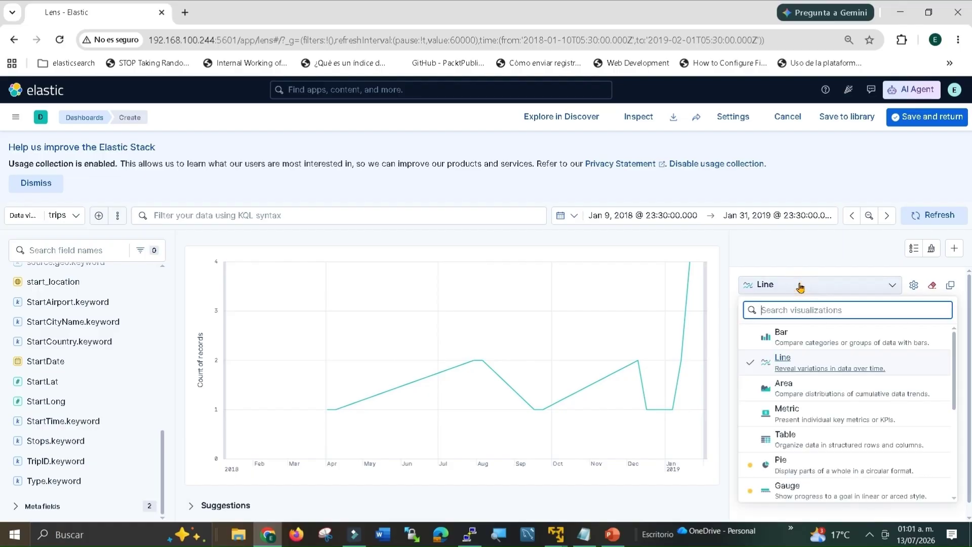
left_click(790, 335)
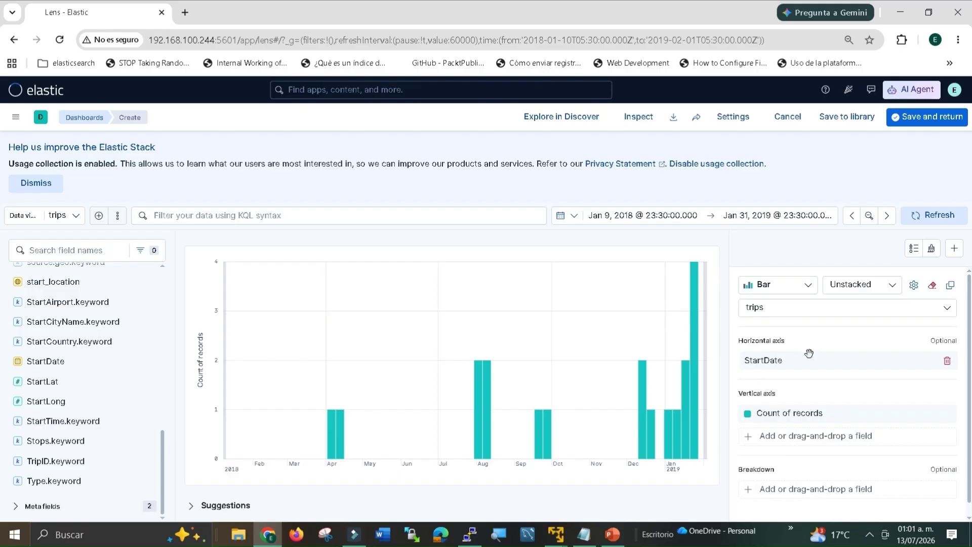
Step: Add the Route field as a second metric on the vertical axis
scroll(807, 355, "down", 1)
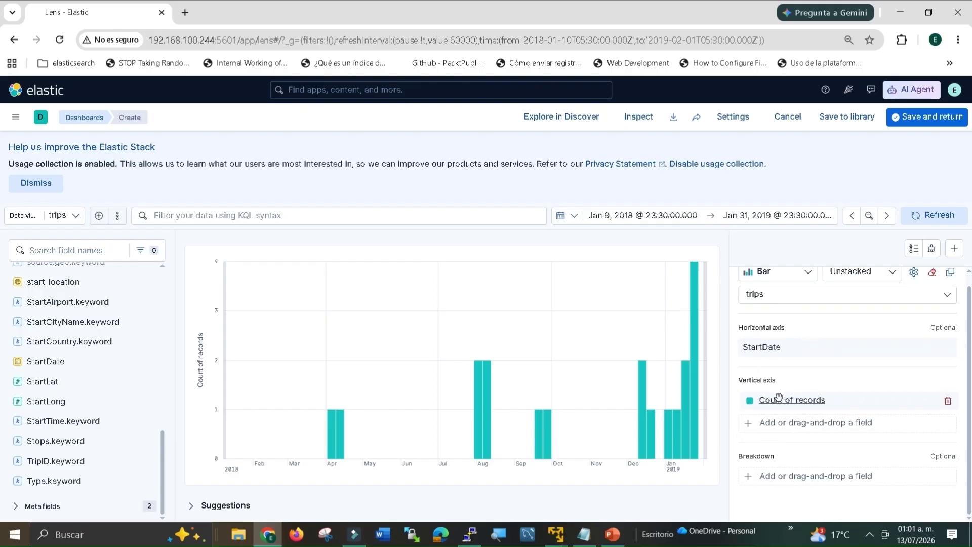
left_click(791, 428)
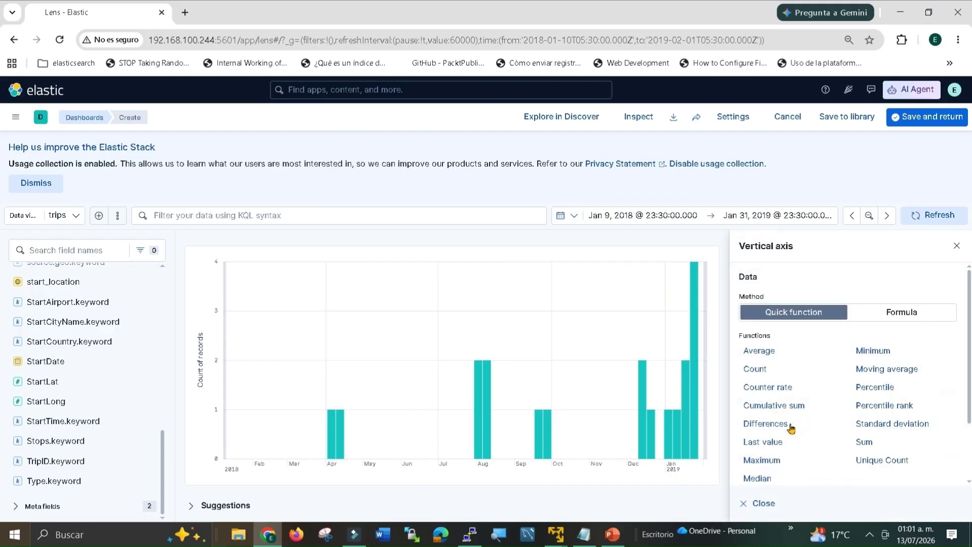
scroll(816, 415, "down", 2)
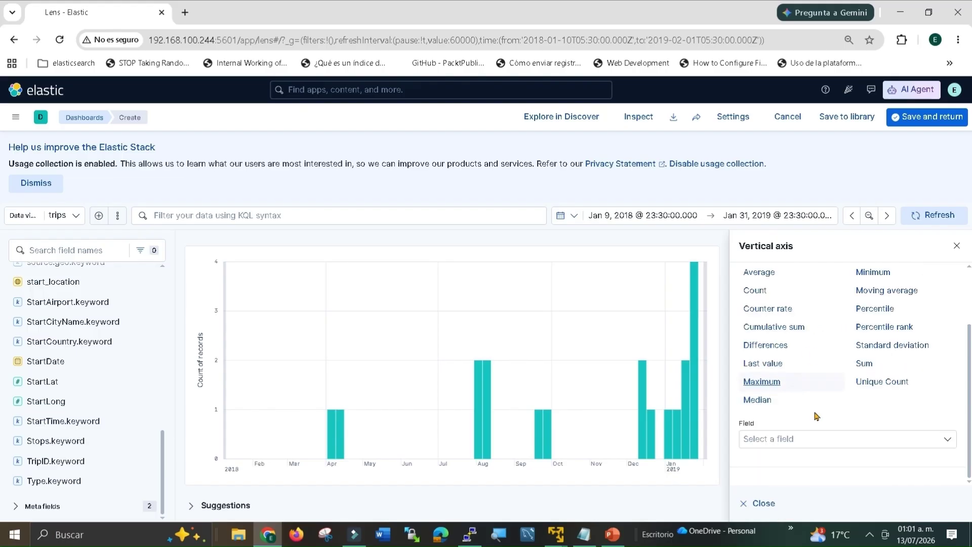
left_click(802, 438)
type("route")
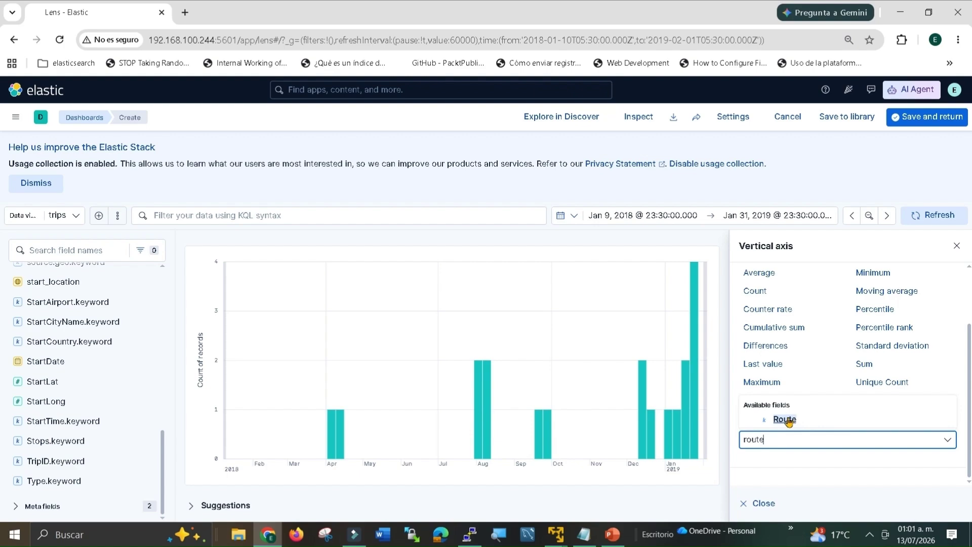
left_click(785, 419)
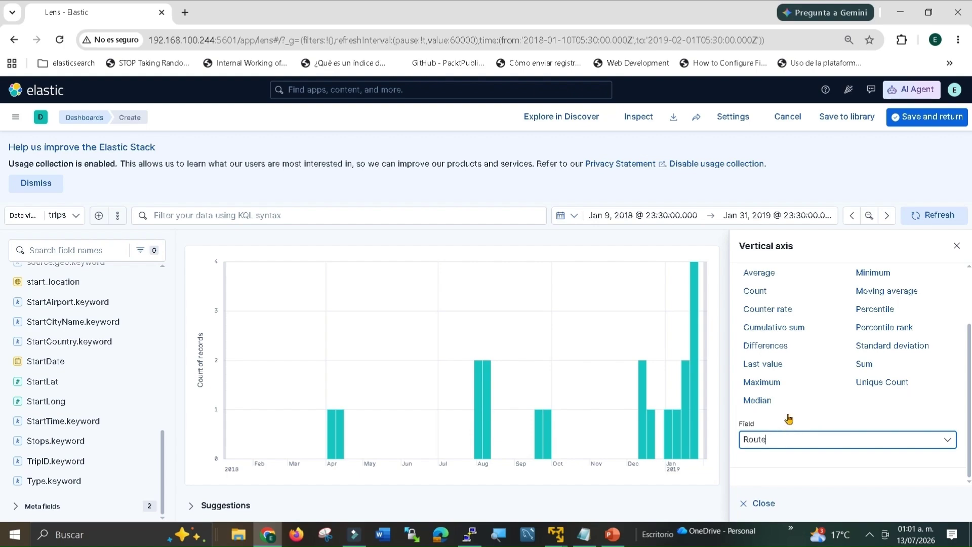
left_click(956, 246)
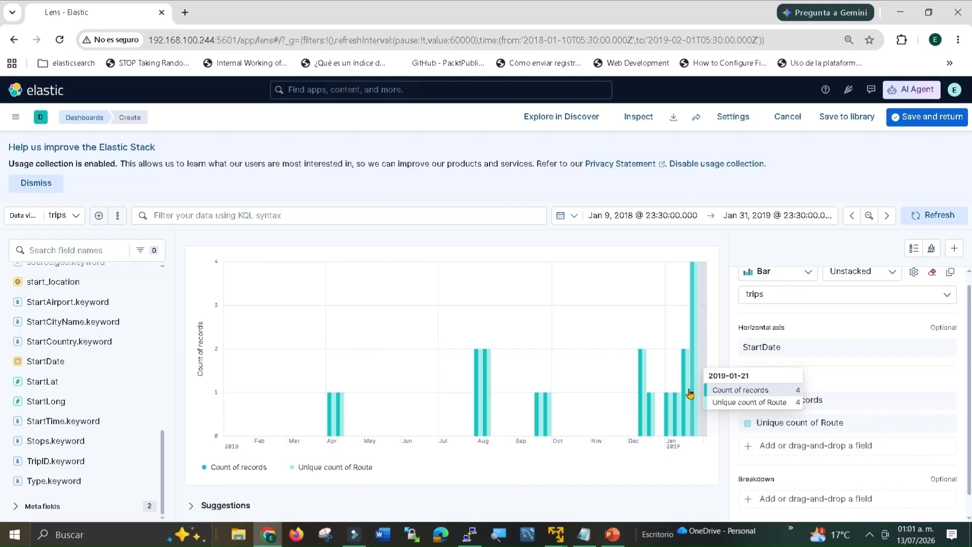
Step: Set the bar chart's stacking to Percentage
scroll(833, 337, "up", 1)
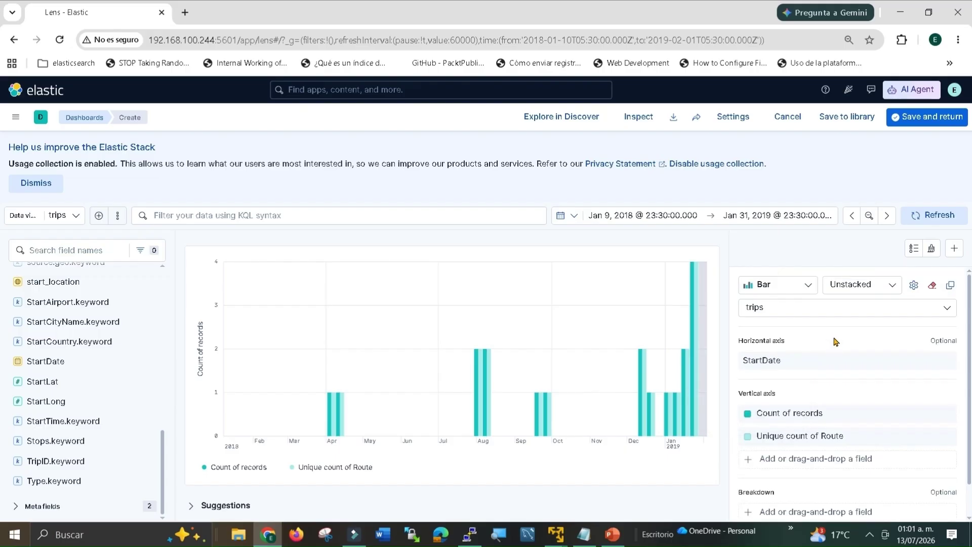
left_click(869, 286)
left_click(856, 344)
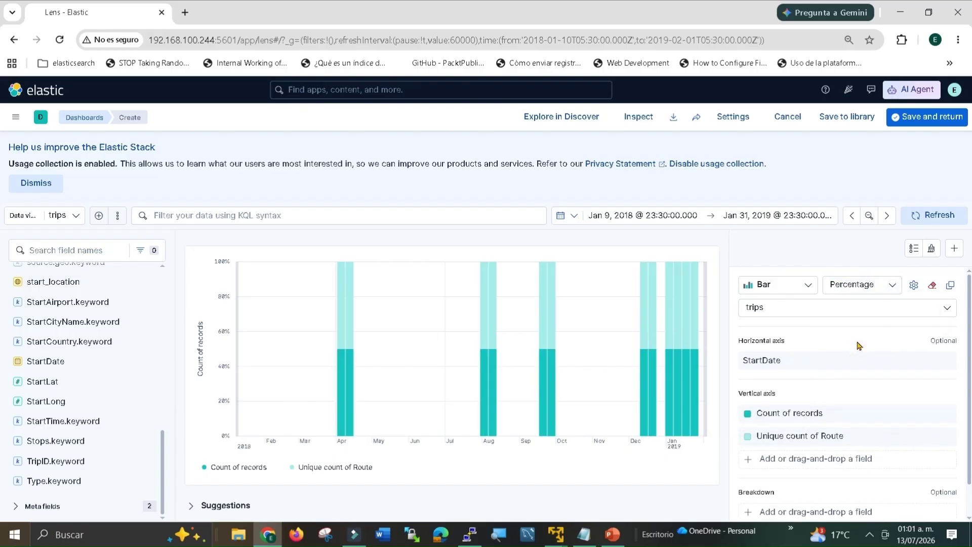
Step: Break the bar chart down by the Route field and save the visualization back to the dashboard
scroll(850, 357, "down", 1)
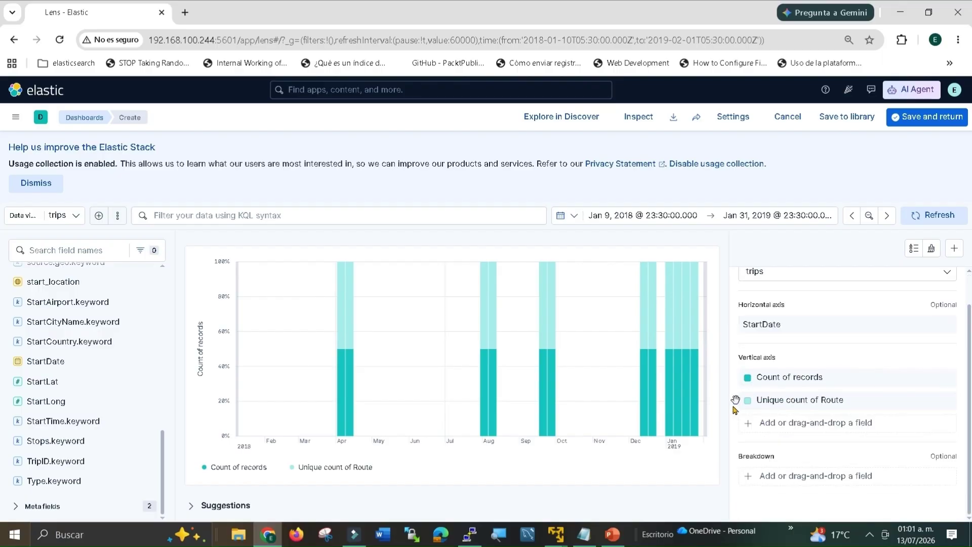
left_click(772, 478)
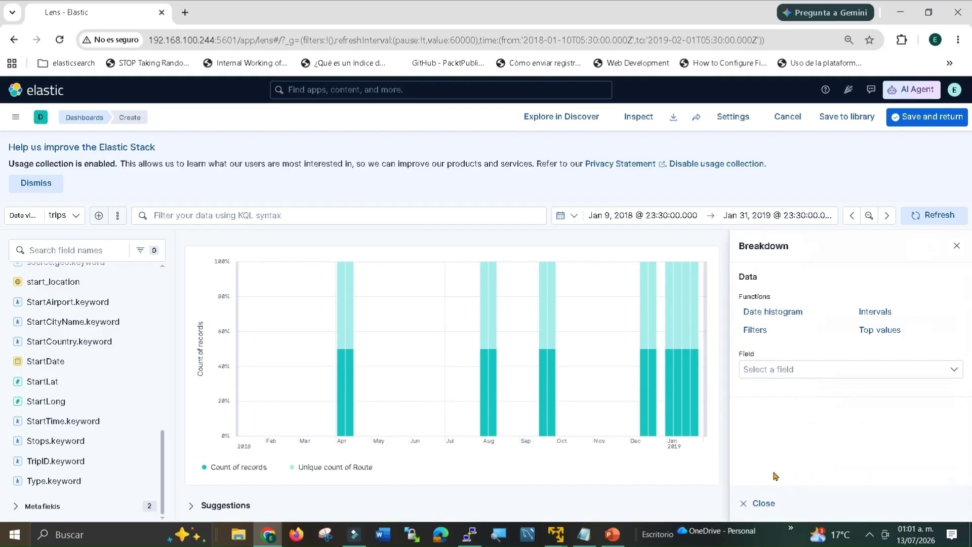
left_click(807, 372)
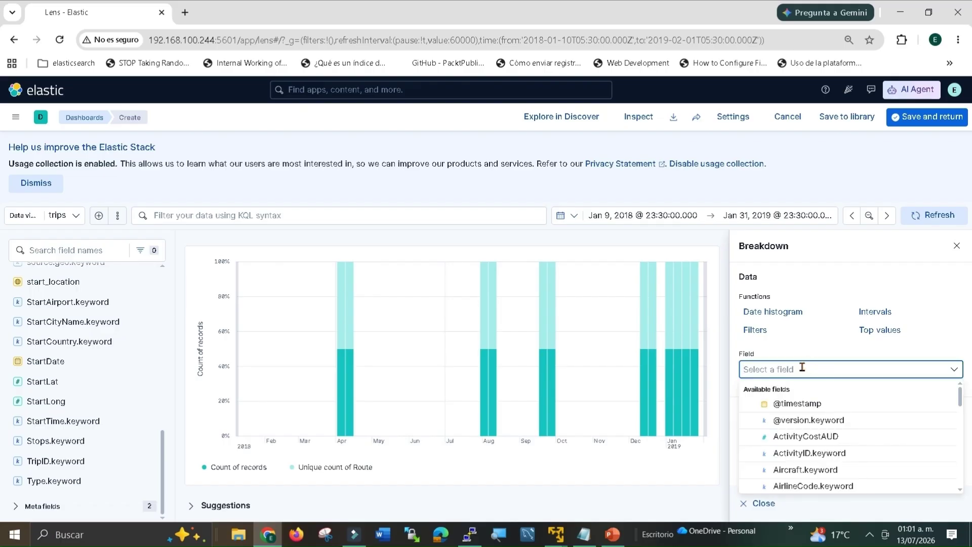
type("route")
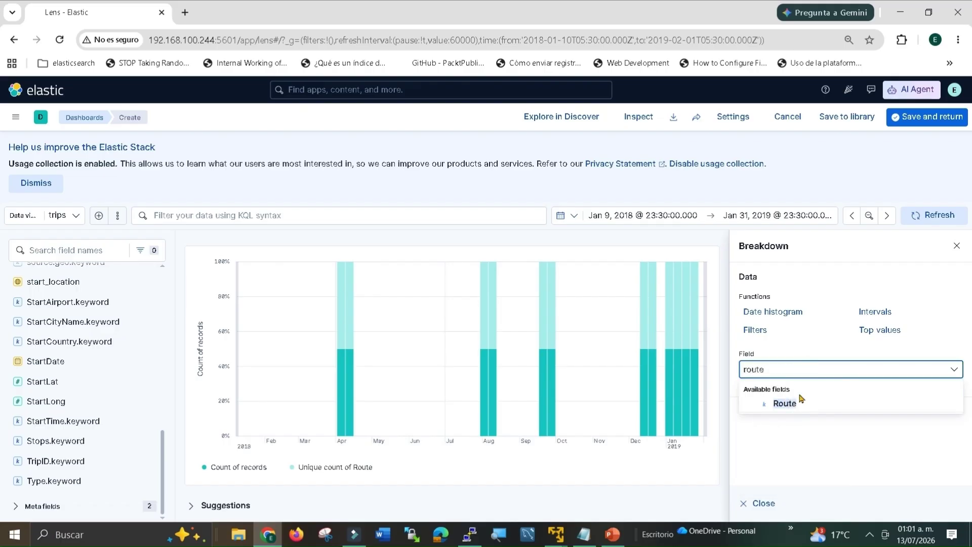
left_click(798, 401)
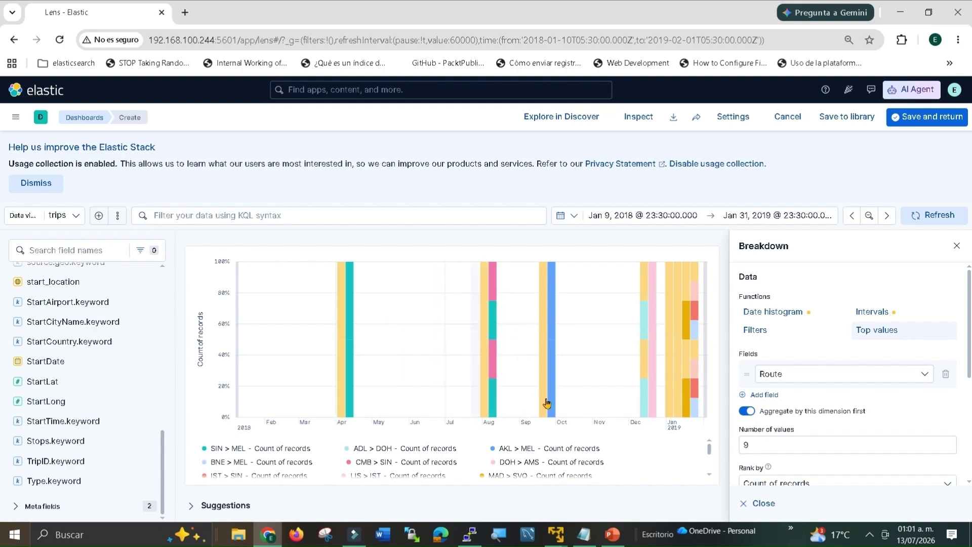
left_click(920, 117)
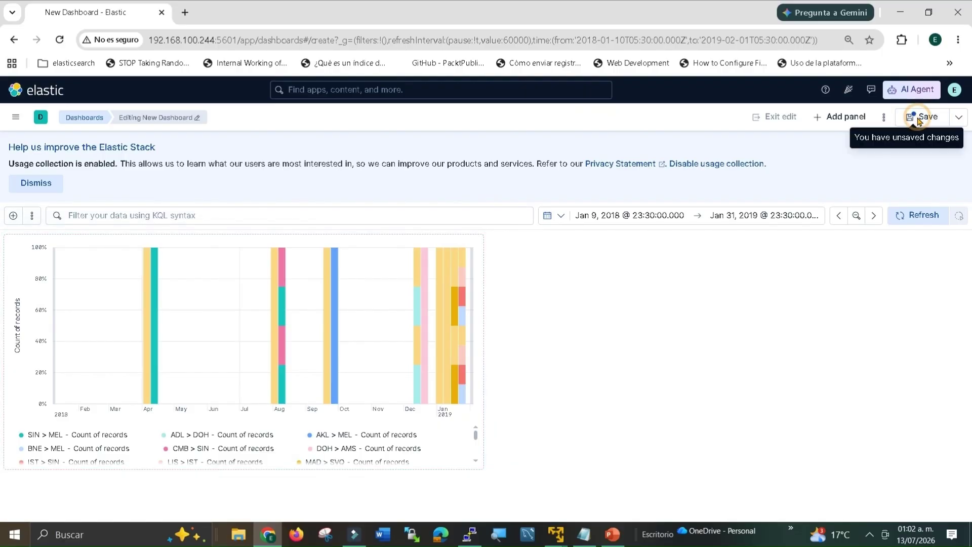
Step: Save the new dashboard with the title Aeropuertos
left_click(919, 118)
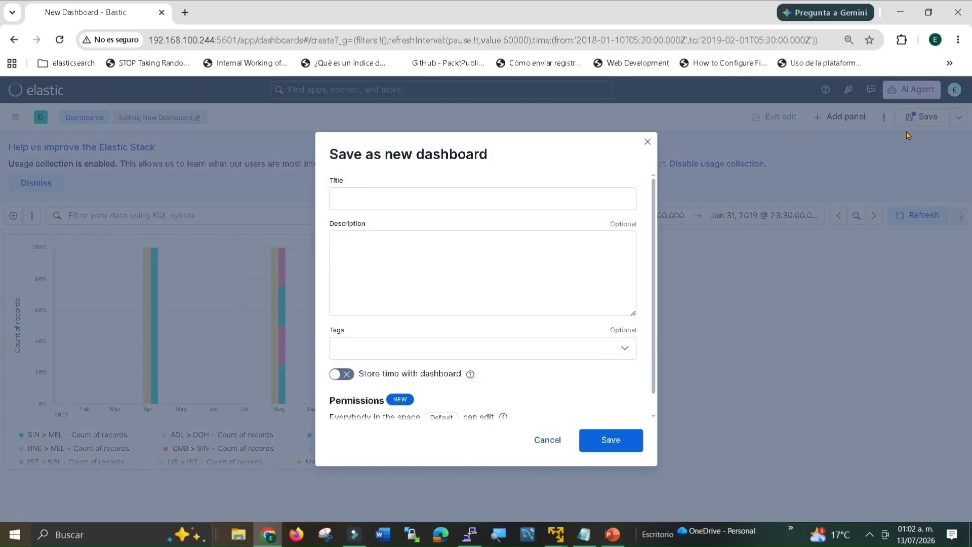
left_click(566, 202)
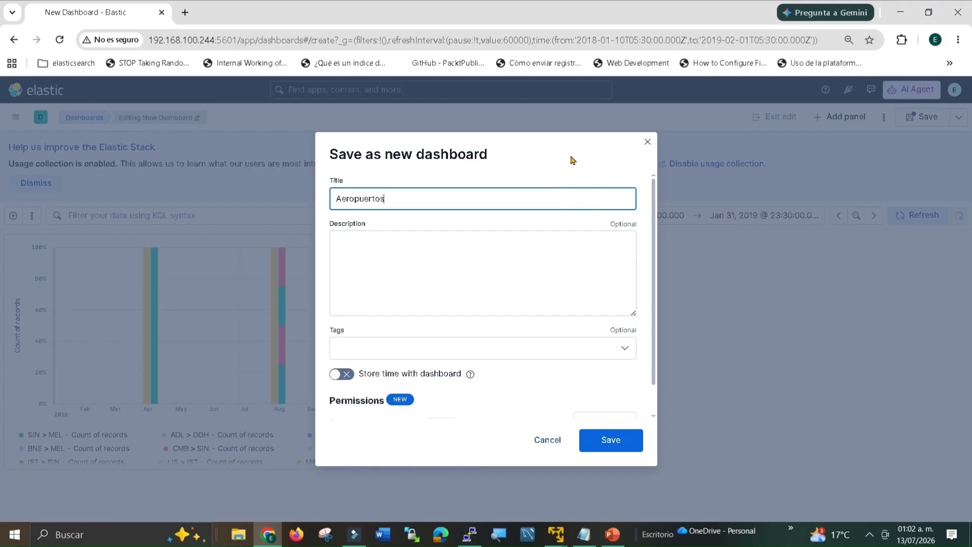
left_click(599, 440)
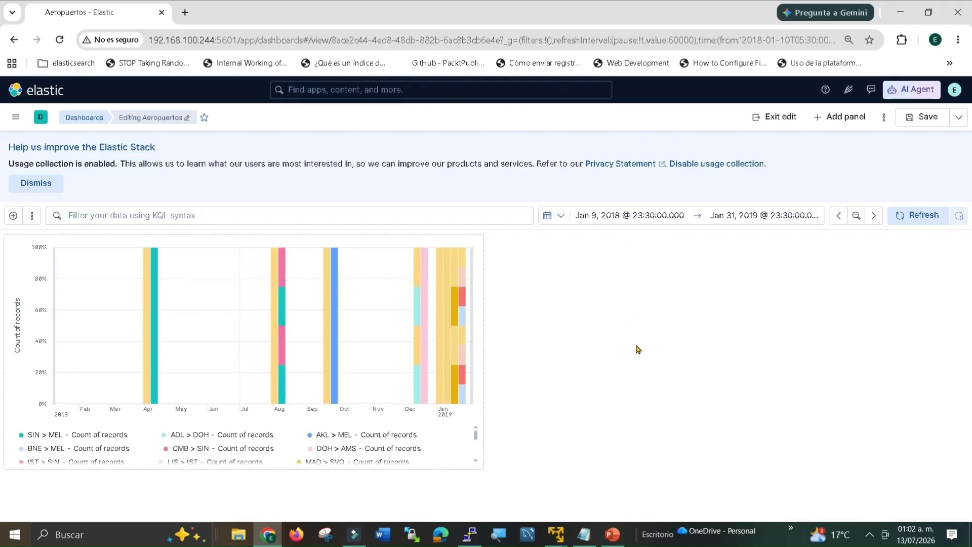
Step: Start another visualization in the dashboard and add the StartDate field to its workspace
left_click(831, 118)
left_click(835, 141)
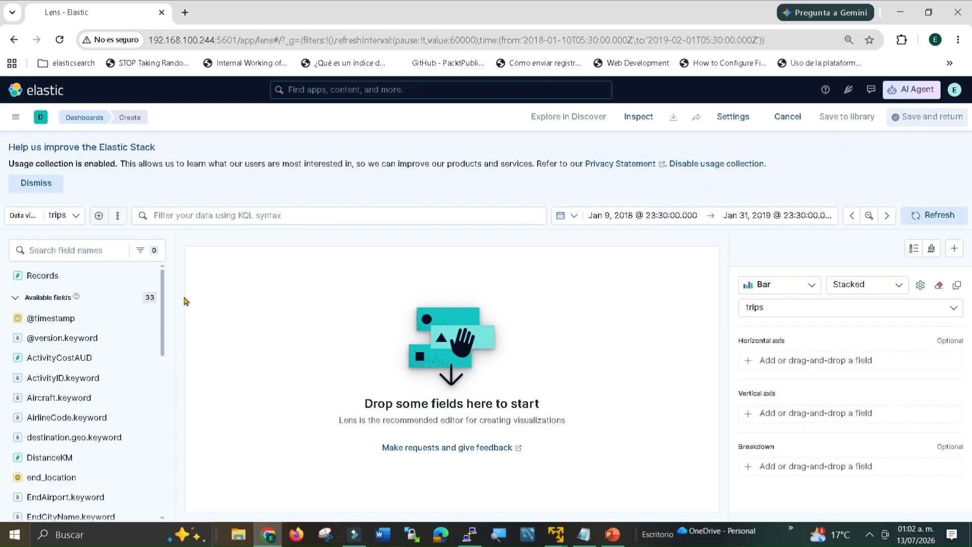
scroll(67, 375, "down", 10)
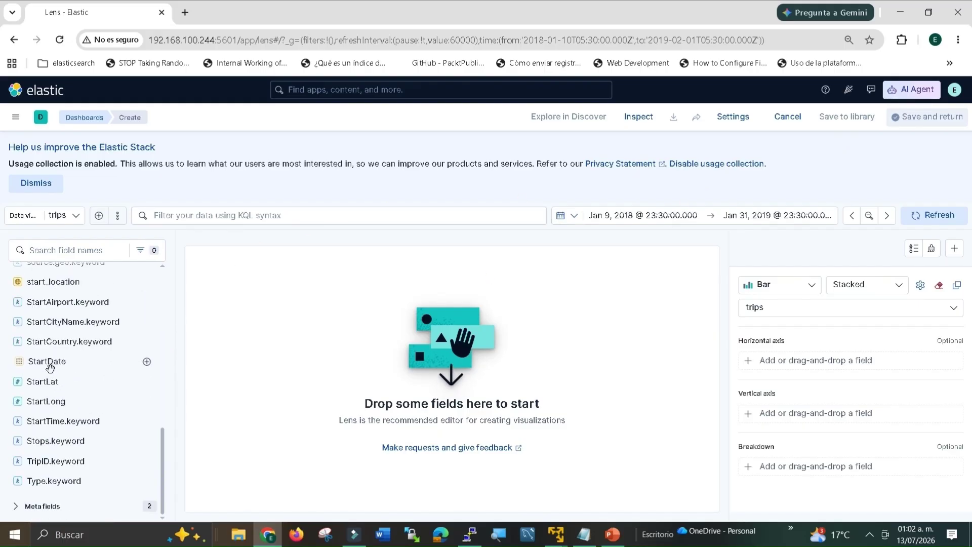
left_click_drag(49, 366, 386, 411)
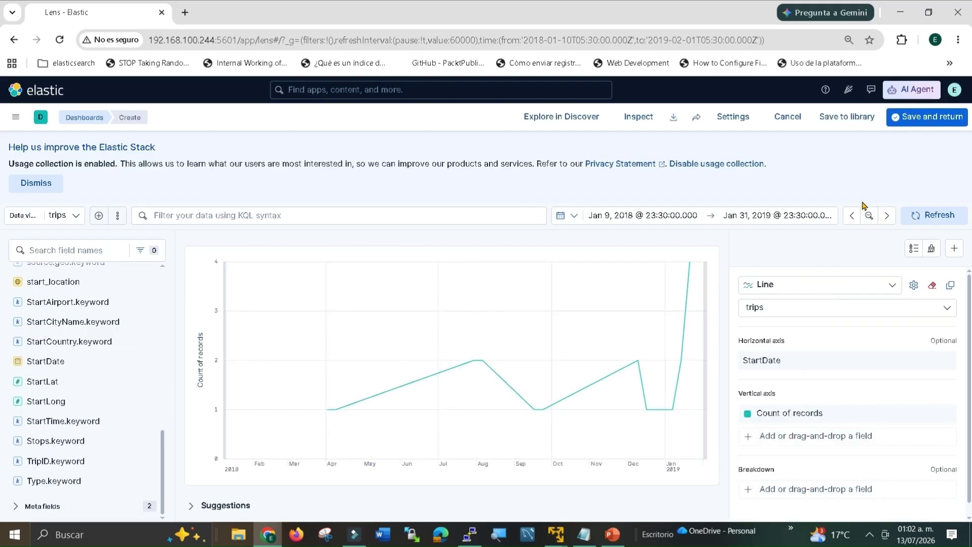
Step: Change the chart type to Pie and slice it by the Route field
left_click(814, 280)
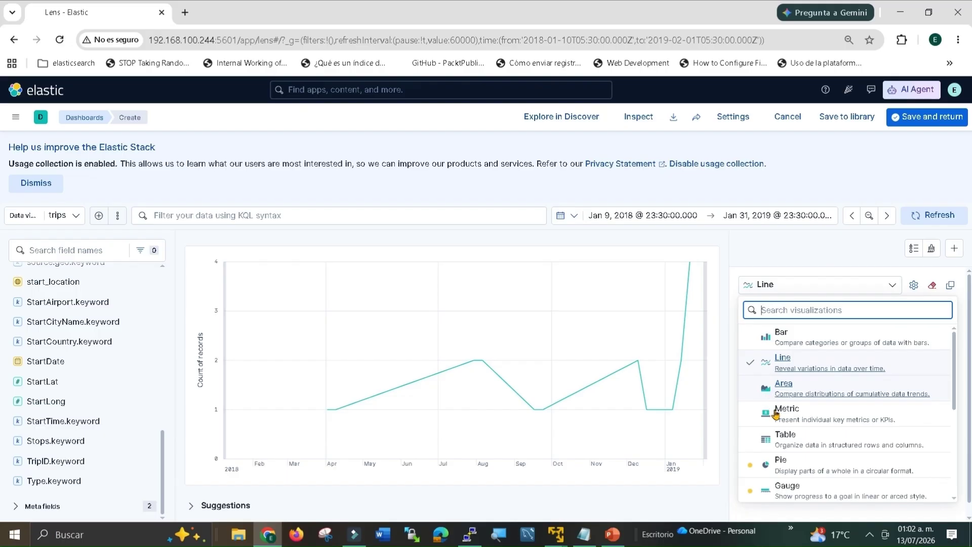
left_click(782, 462)
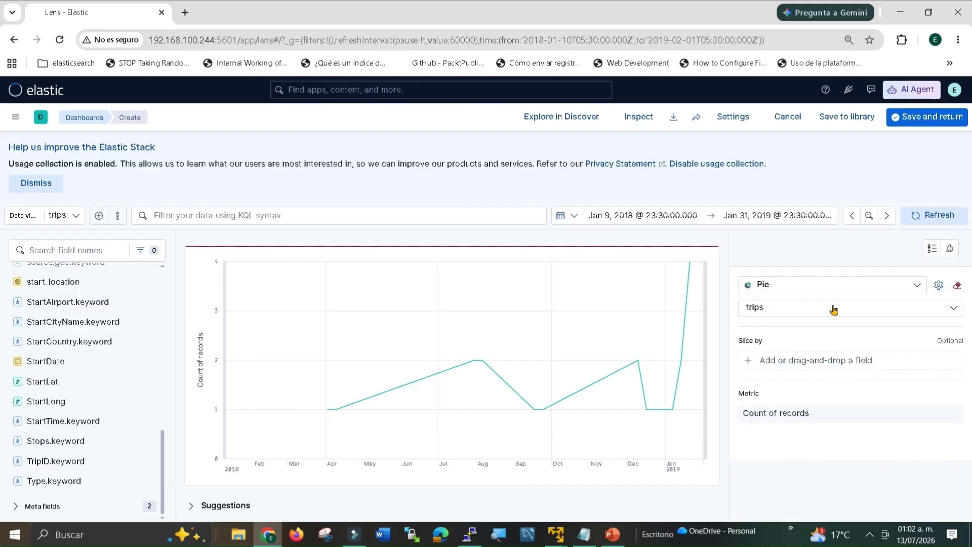
left_click(806, 360)
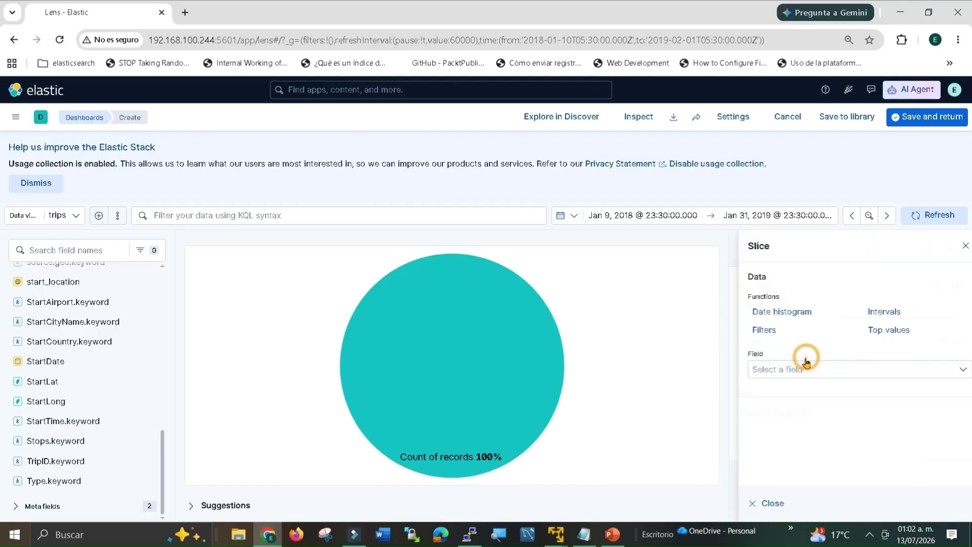
left_click(797, 368)
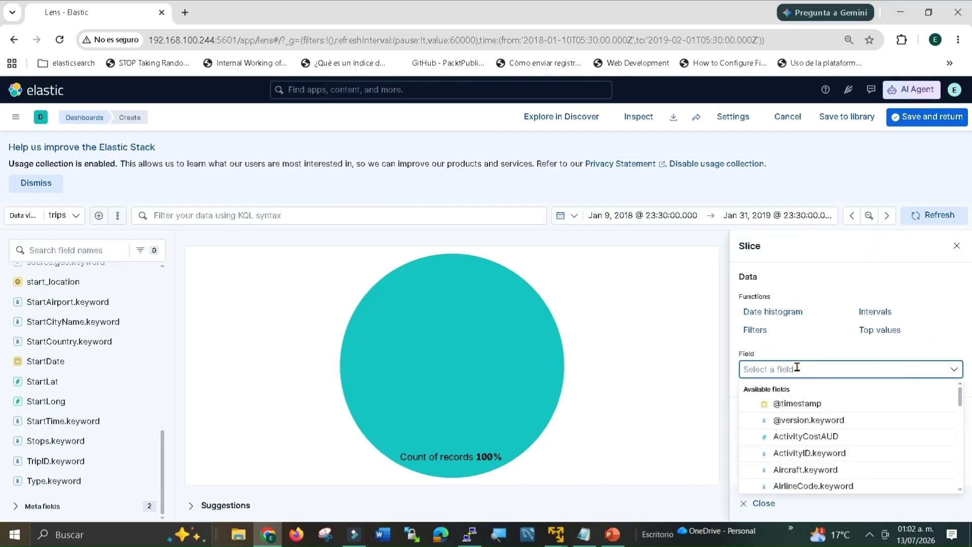
type("r")
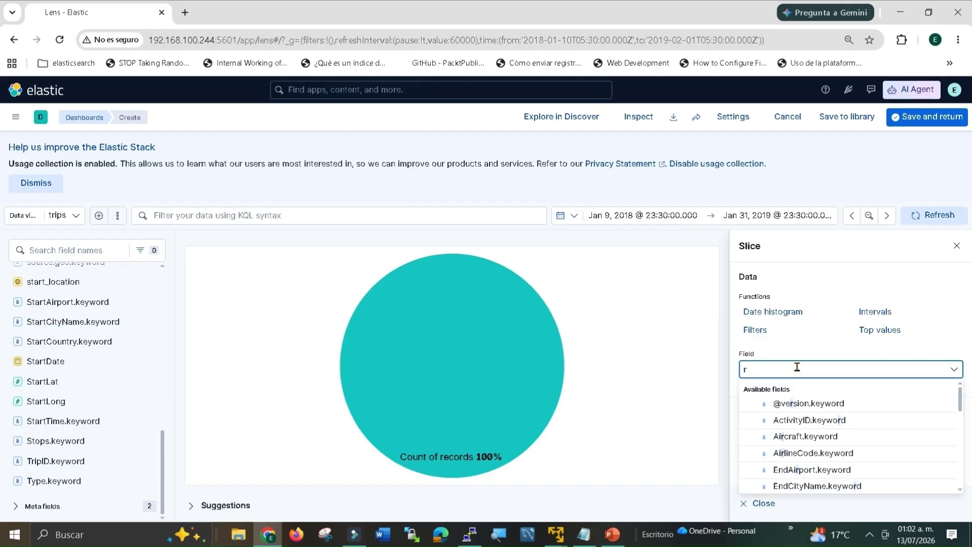
type("oute")
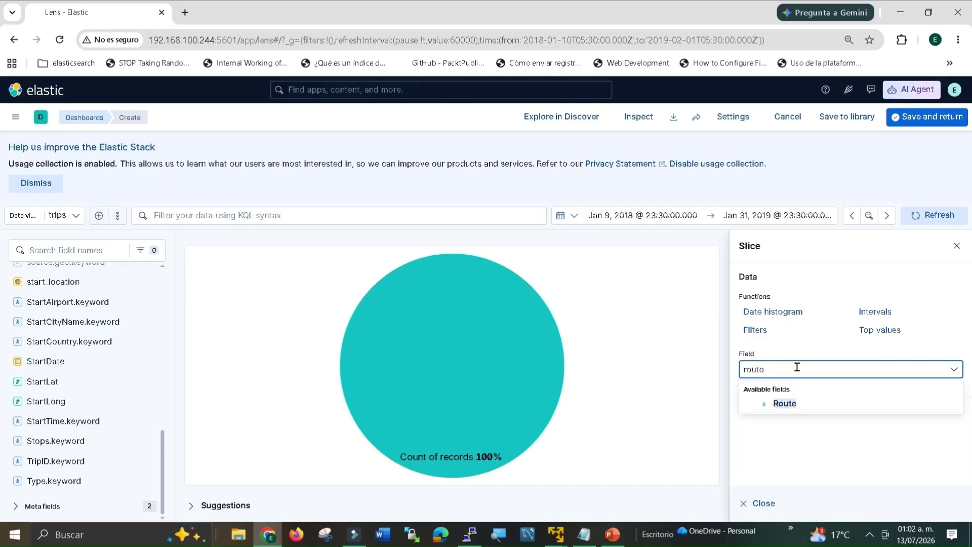
left_click(784, 404)
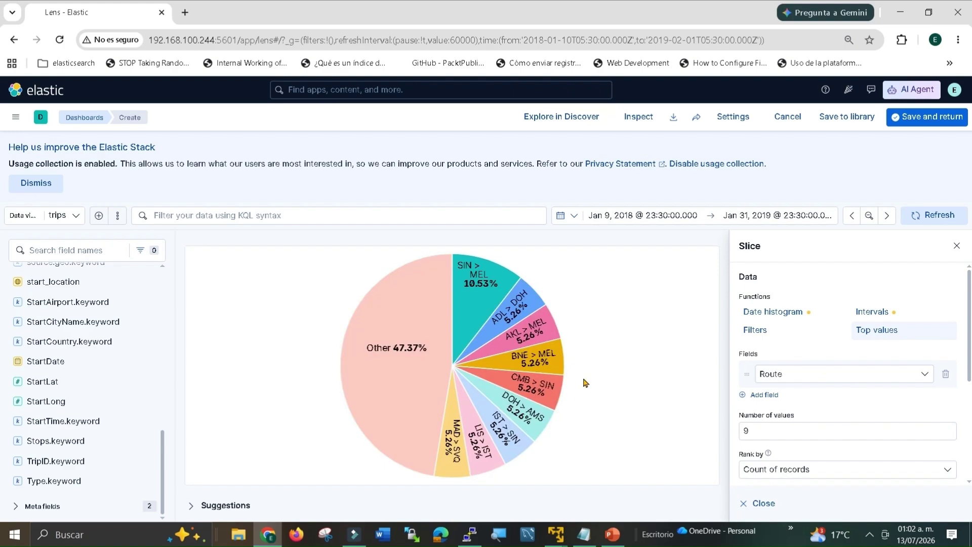
mouse_move(537, 349)
scroll(865, 418, "down", 4)
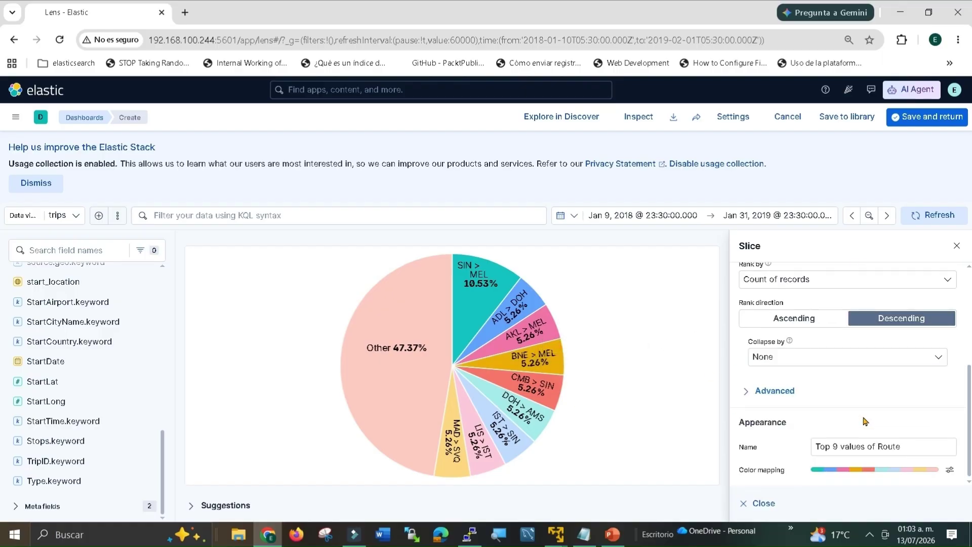
scroll(866, 421, "up", 4)
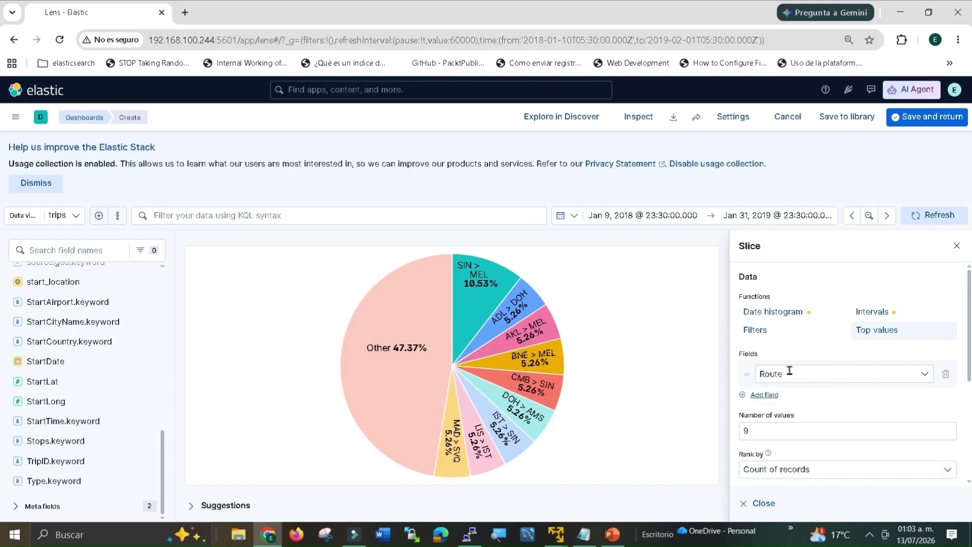
left_click(765, 396)
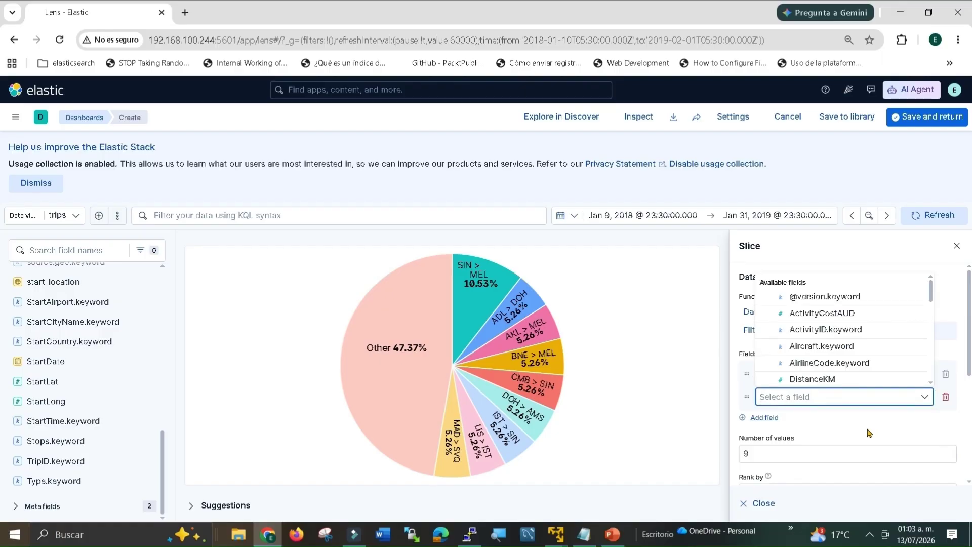
type("start")
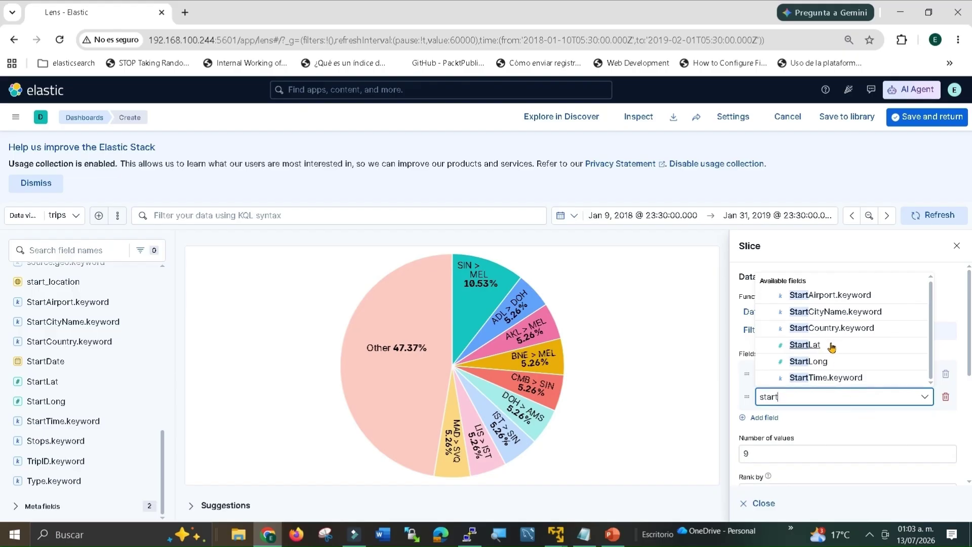
left_click(953, 246)
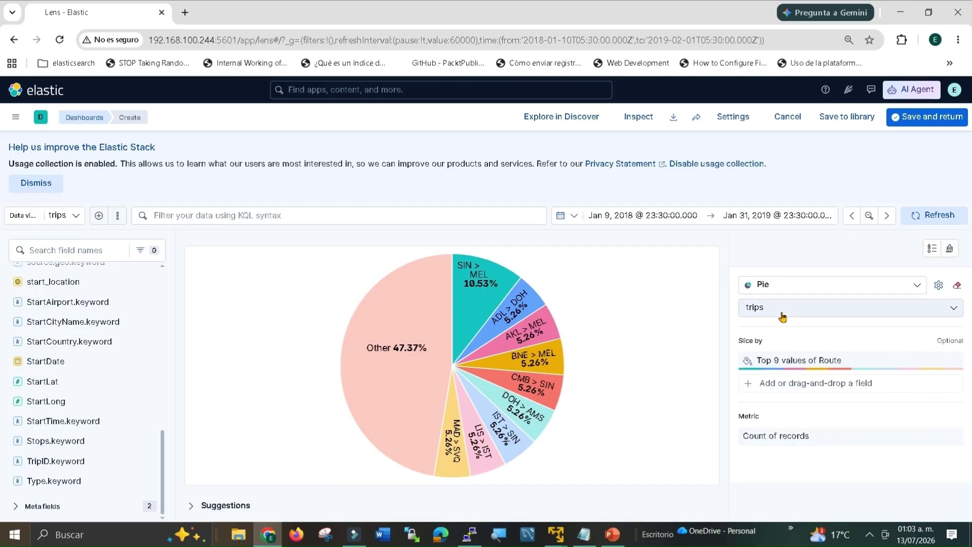
left_click(804, 360)
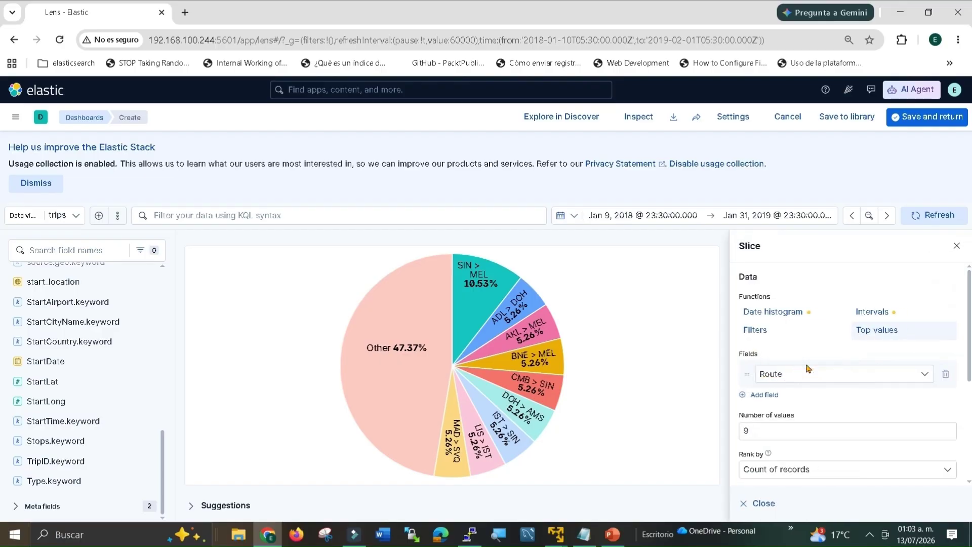
scroll(786, 438, "down", 4)
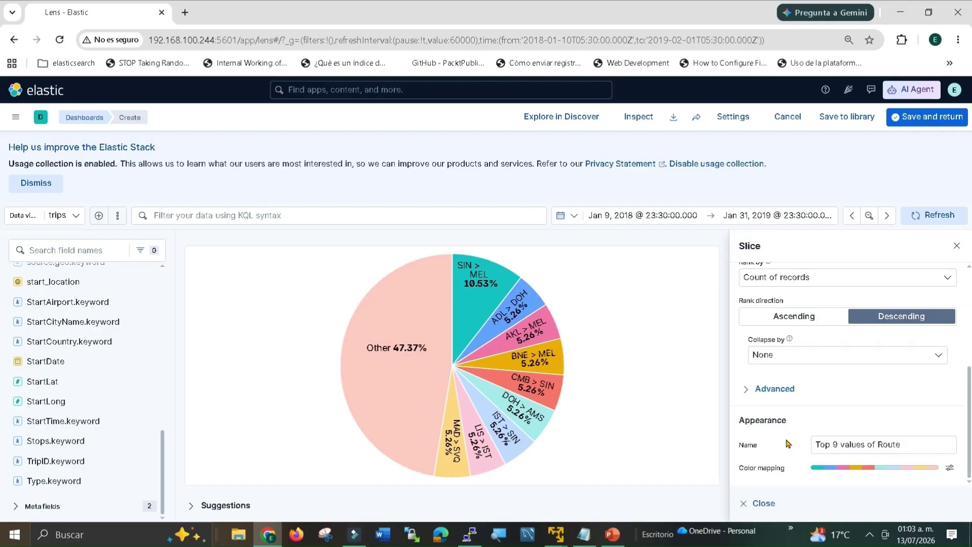
scroll(781, 355, "up", 3)
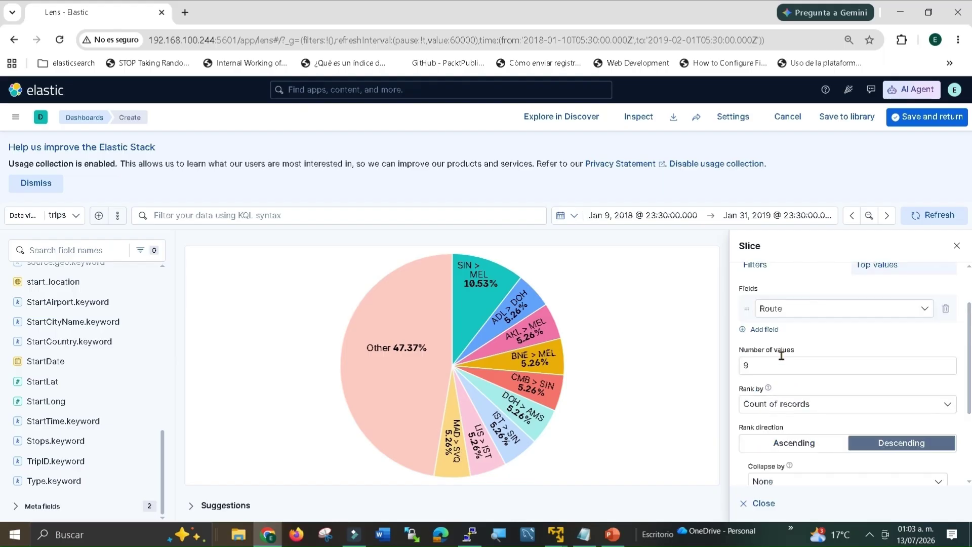
scroll(784, 360, "up", 2)
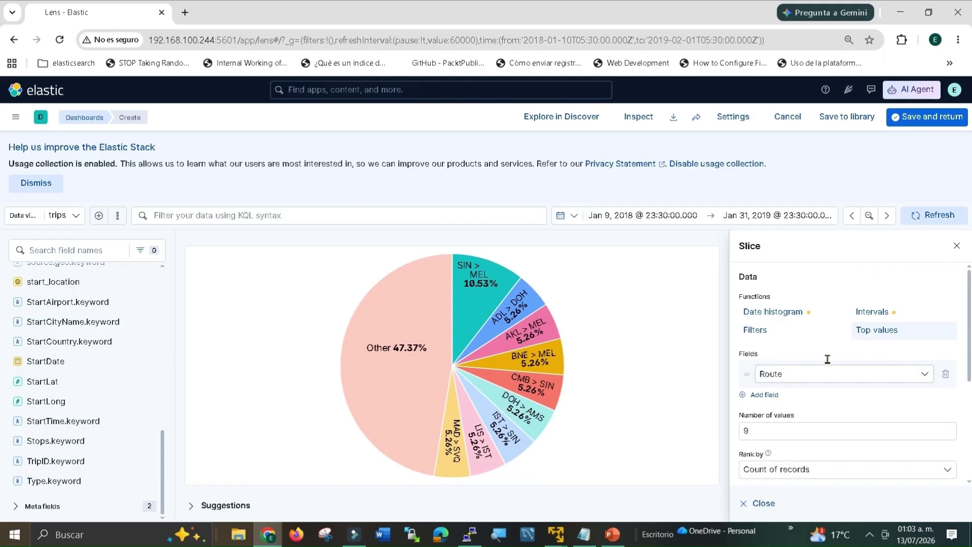
left_click(955, 246)
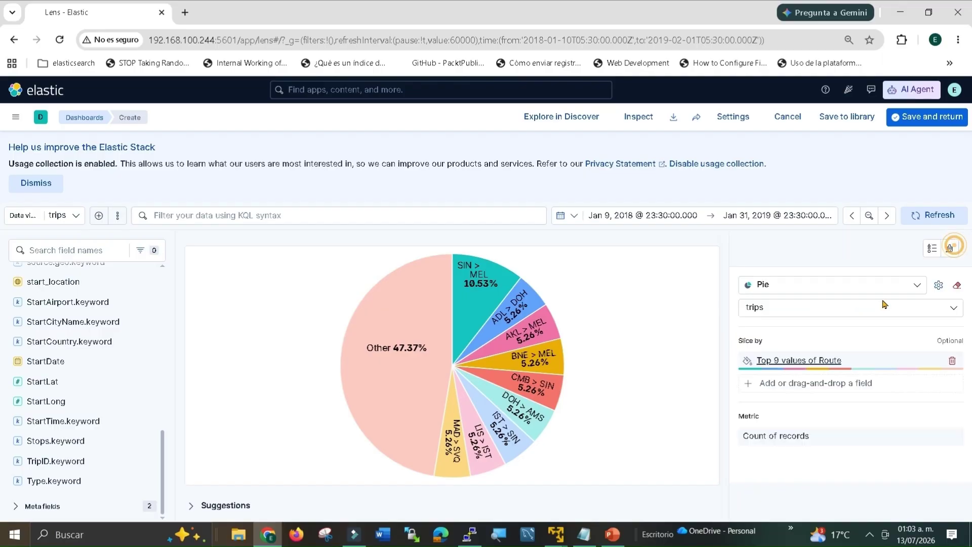
left_click(783, 361)
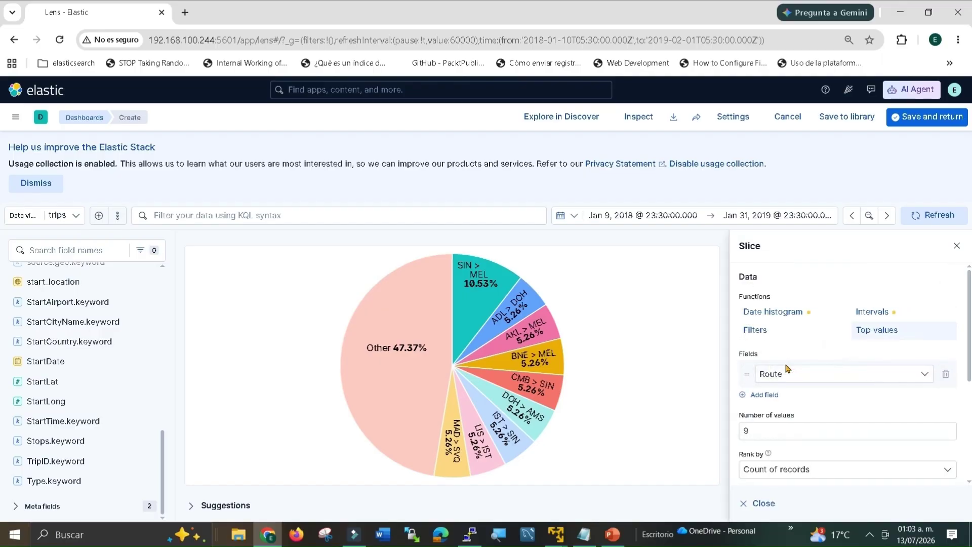
left_click(768, 395)
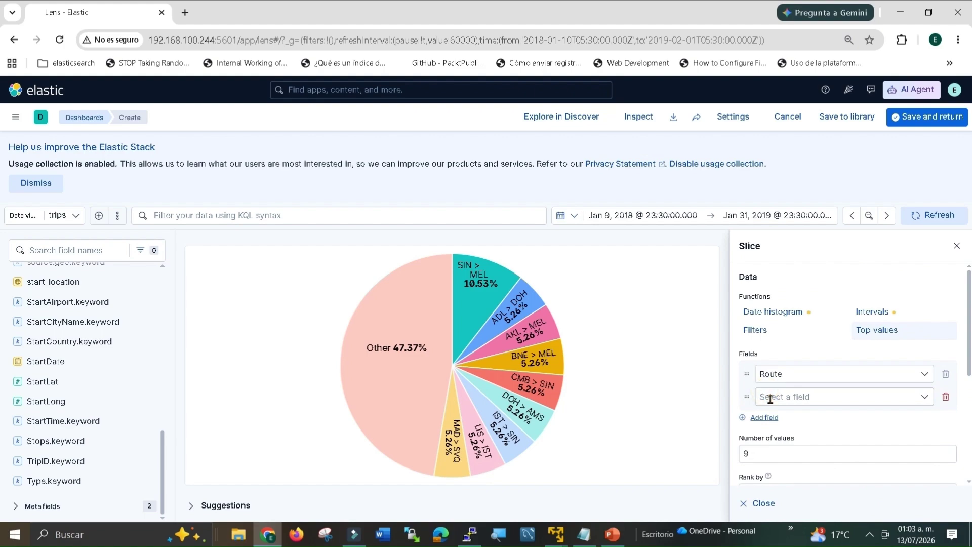
left_click(770, 397)
type("st")
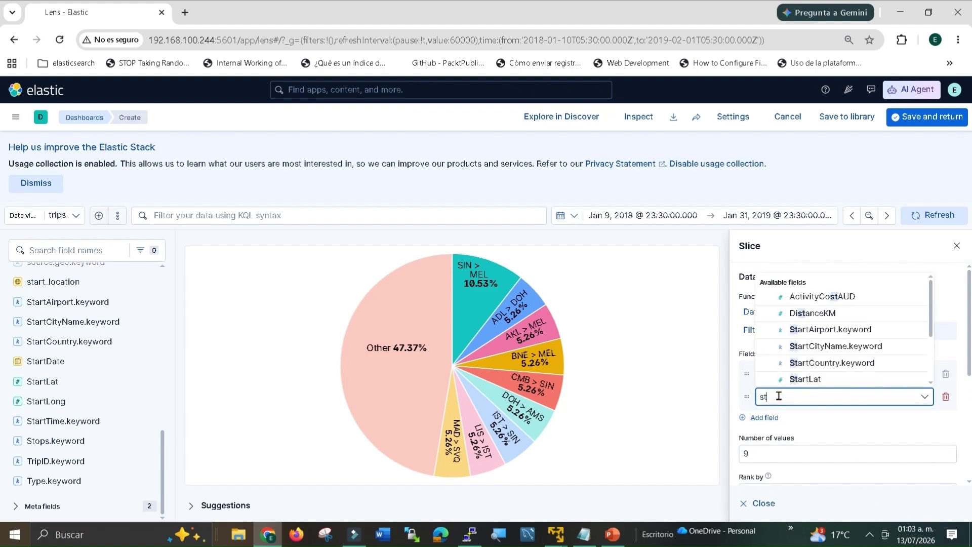
type("ar")
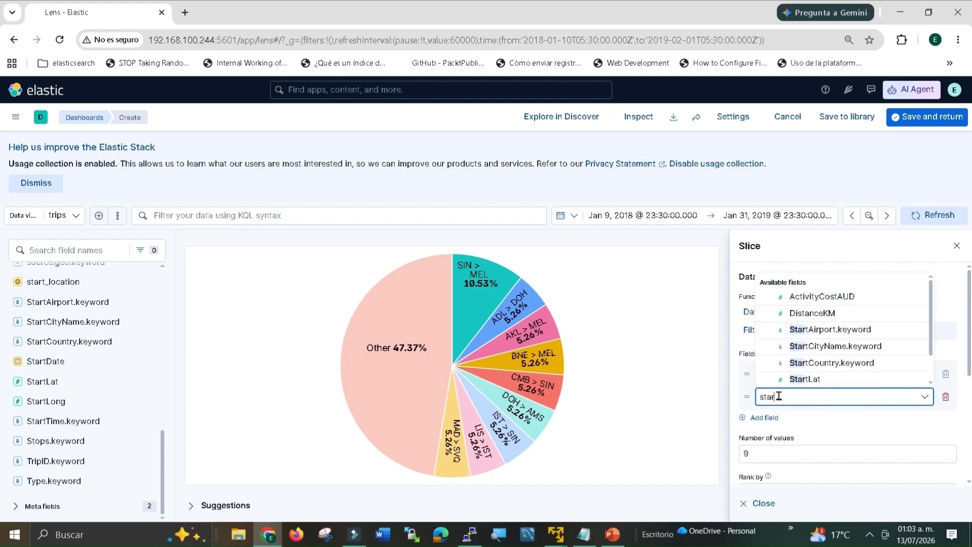
type("t")
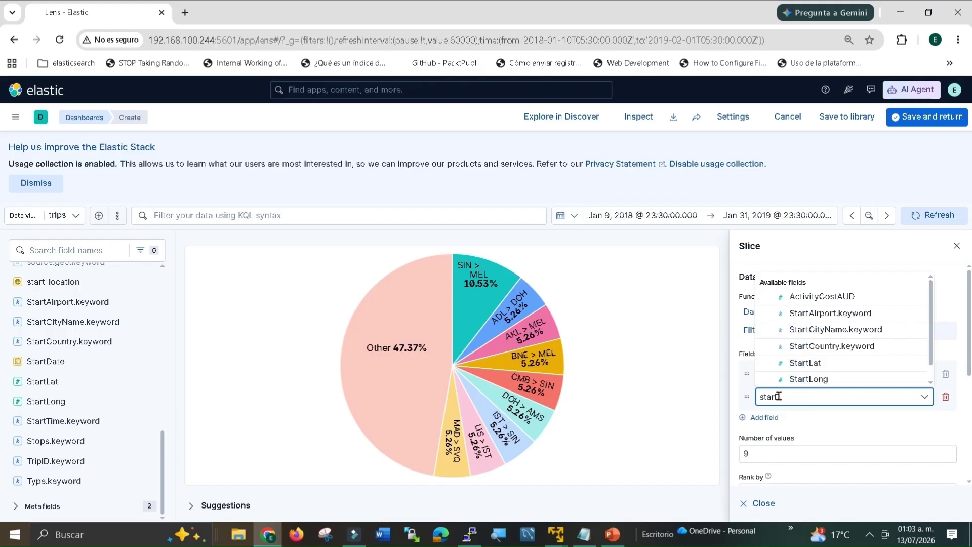
type("a")
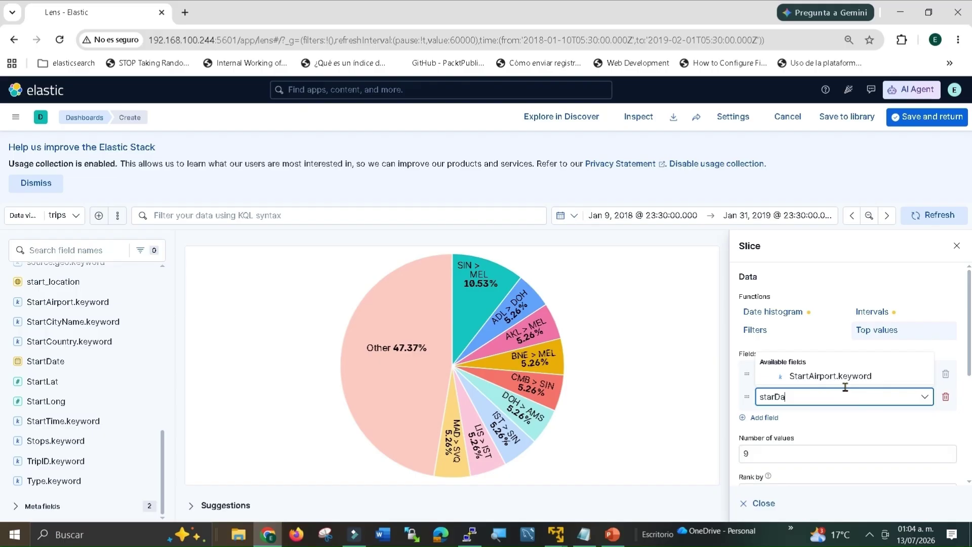
type("t")
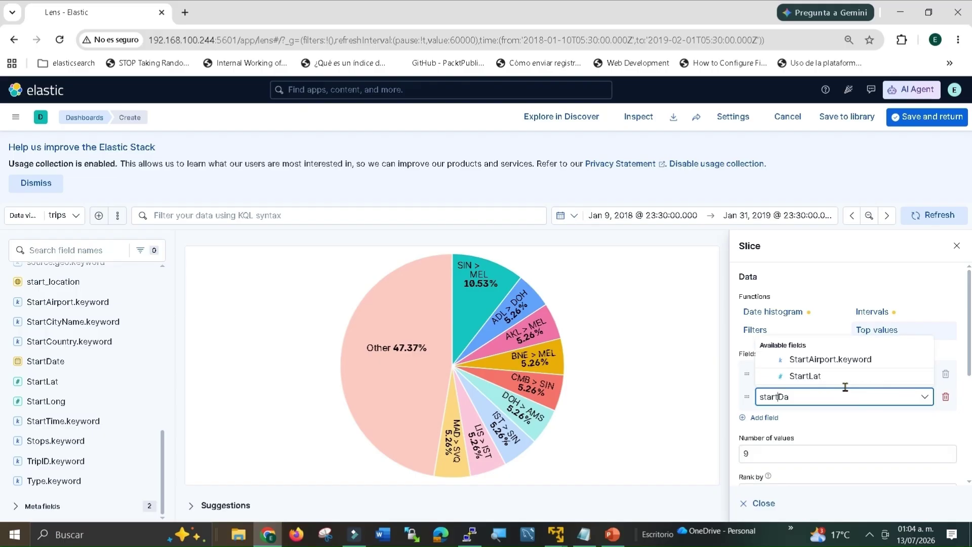
key("Delete")
key("Delete")
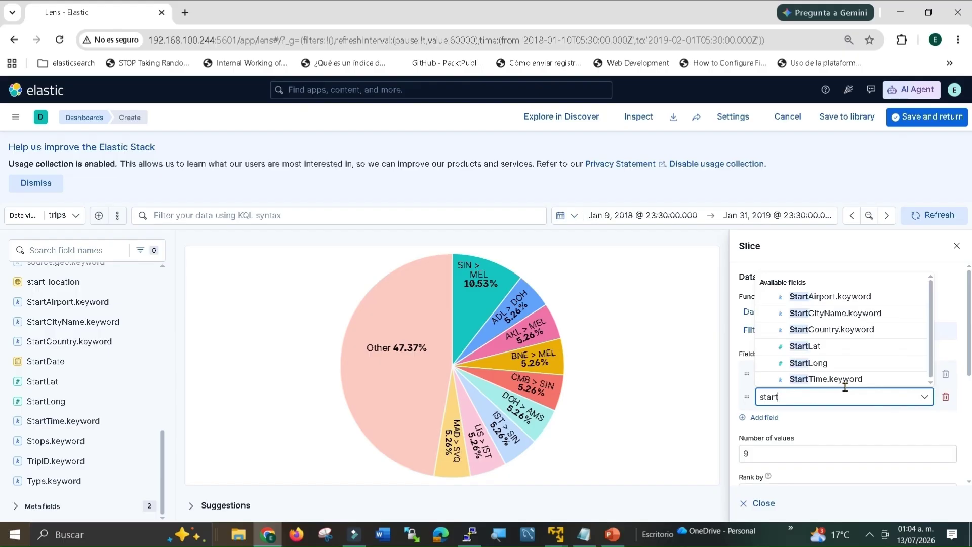
key("BackSpace")
key("BackSpace")
key("BackSpace")
key("BackSpace")
key("BackSpace")
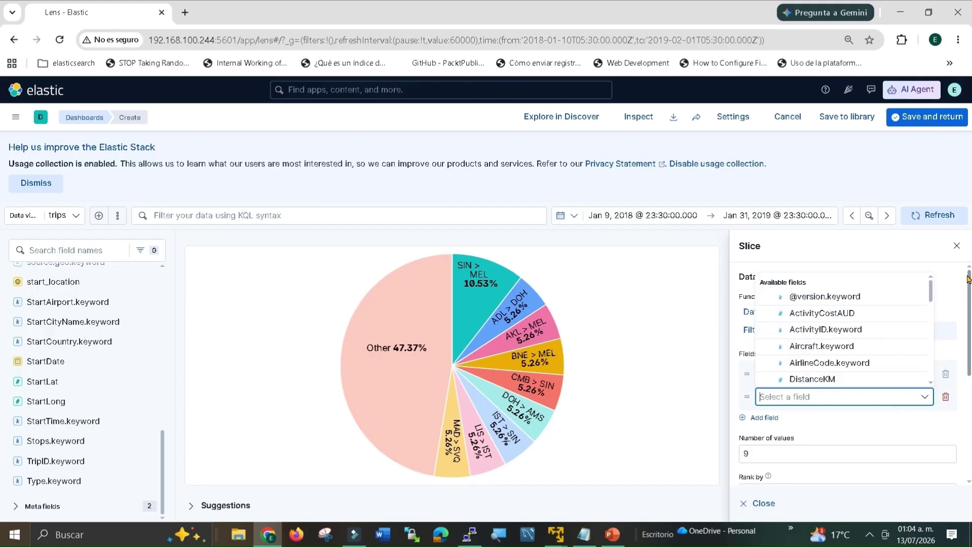
left_click(956, 245)
left_click(956, 245)
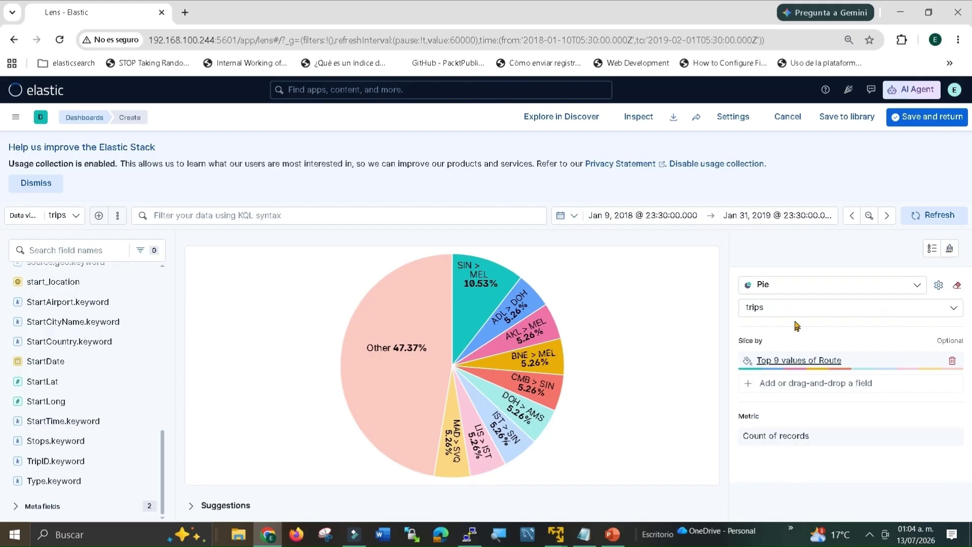
left_click(788, 384)
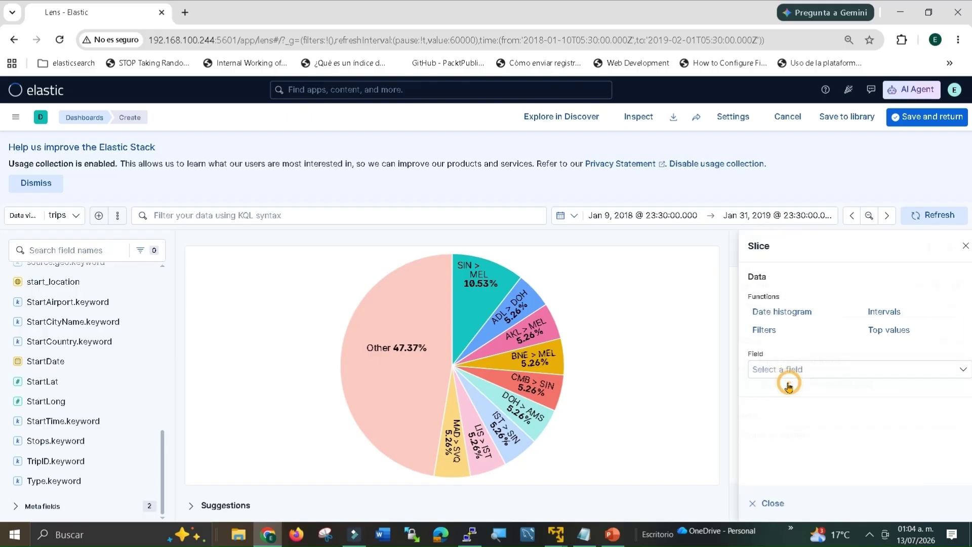
left_click(769, 368)
type("s")
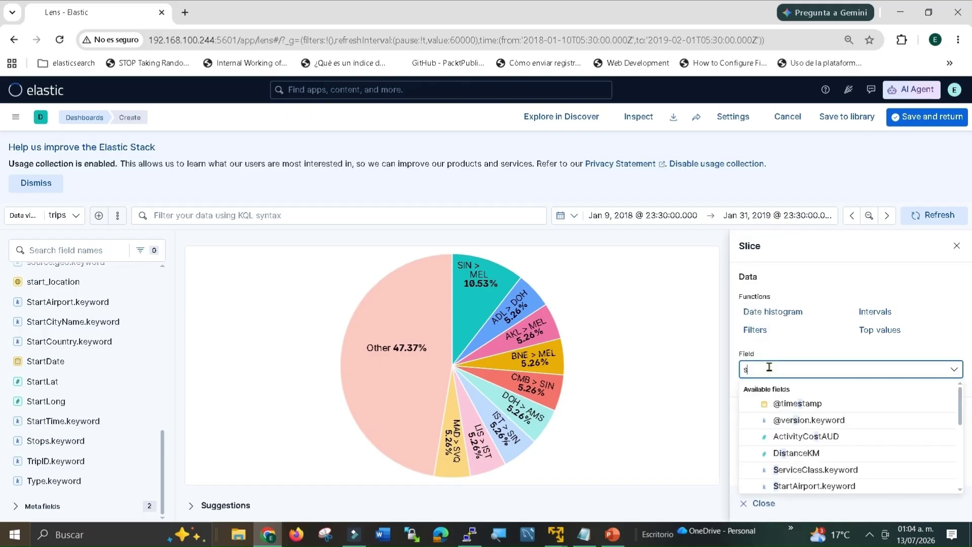
type("tart")
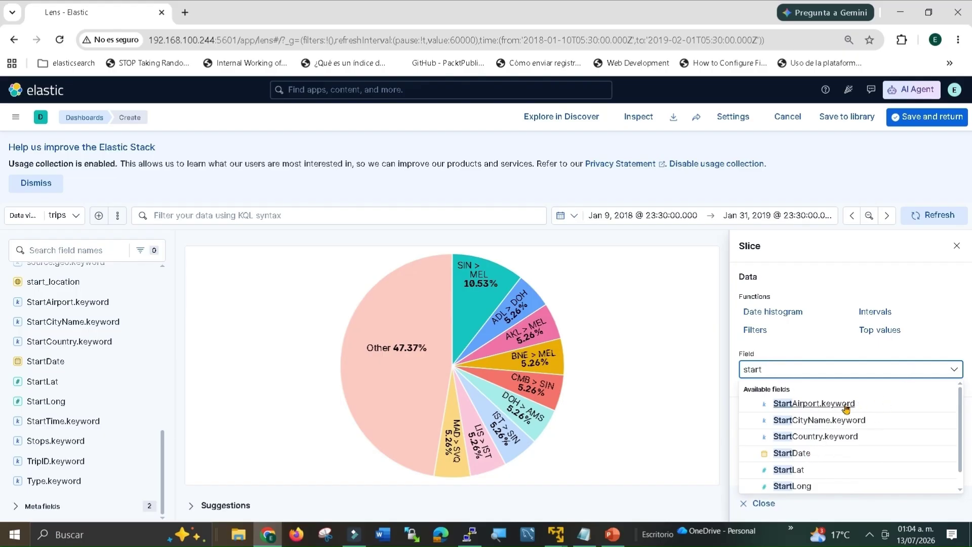
left_click(956, 245)
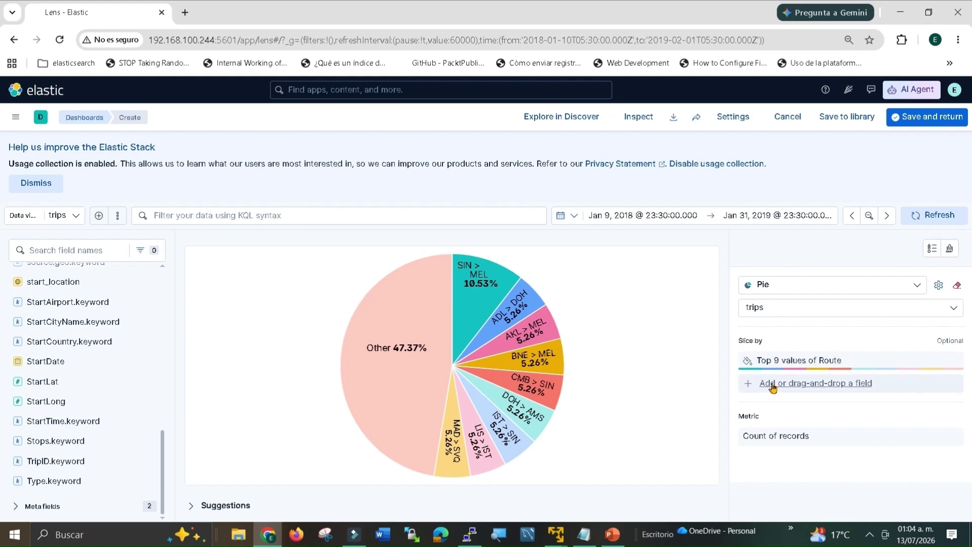
Step: Add the StartDate field as a second slicing dimension of the pie chart, after Route
left_click(796, 386)
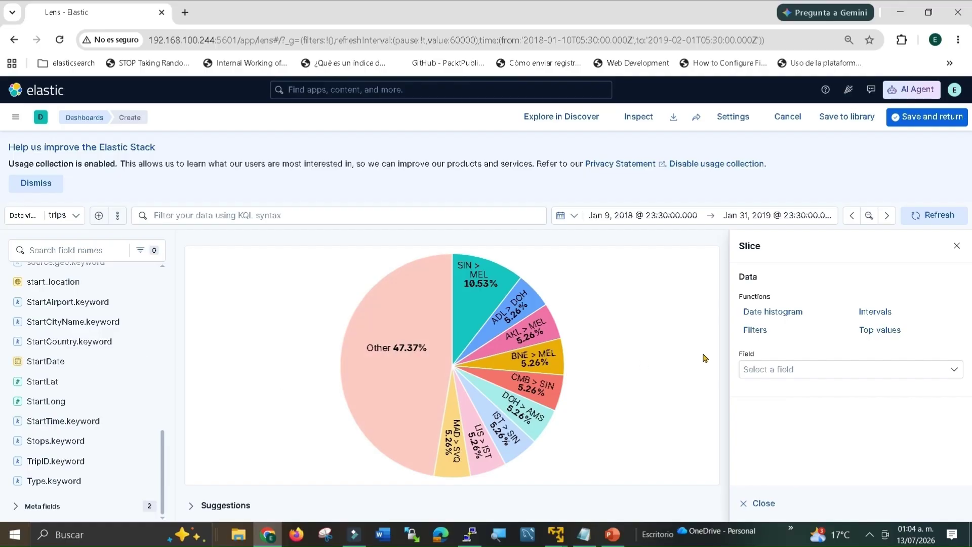
left_click(790, 364)
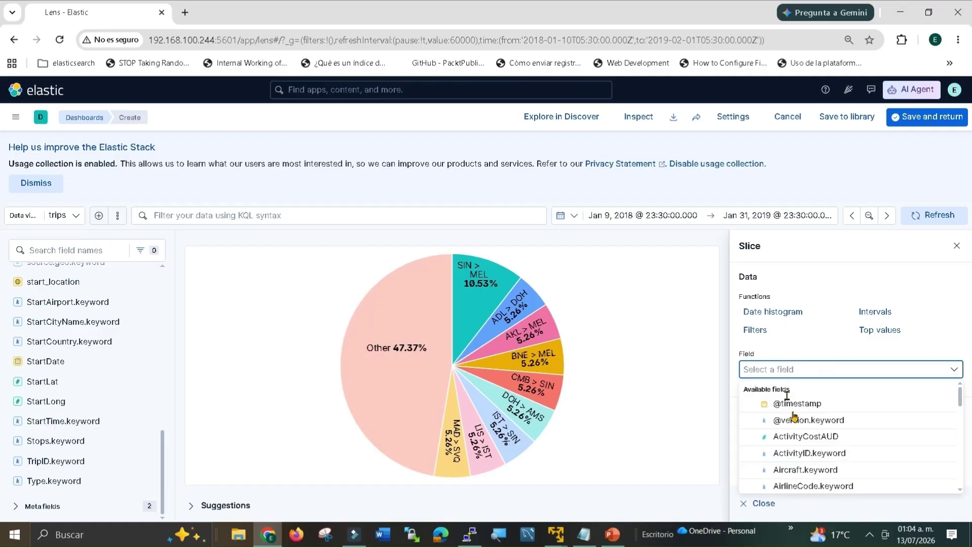
left_click_drag(48, 361, 359, 386)
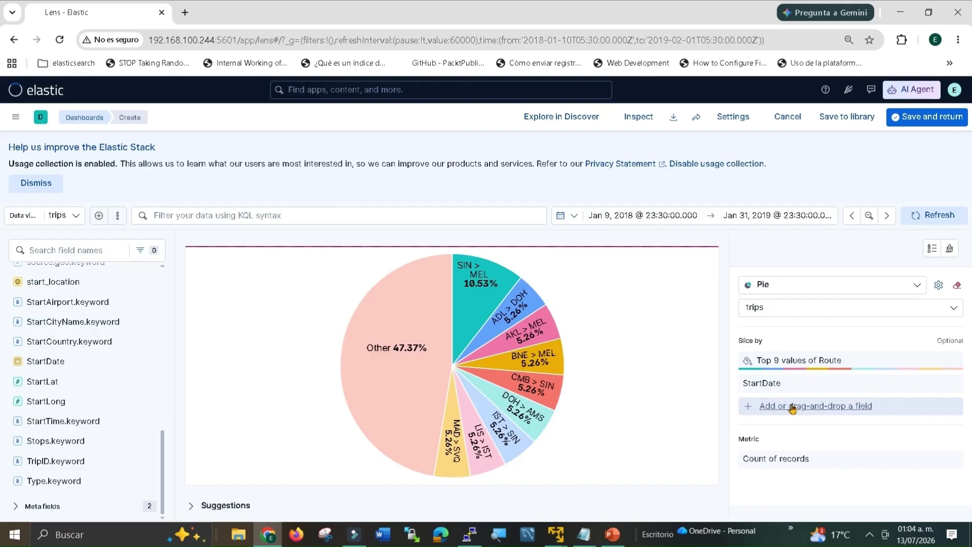
left_click(825, 412)
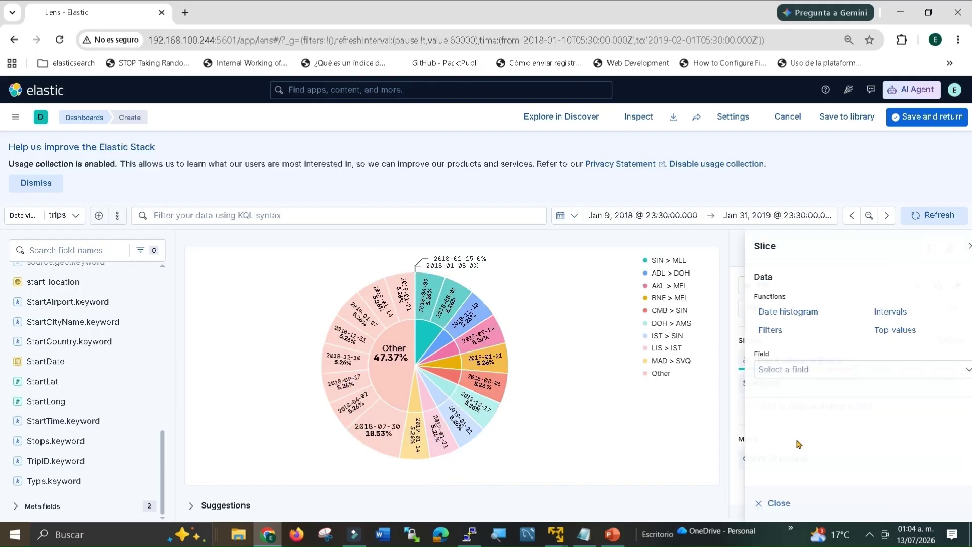
left_click(619, 417)
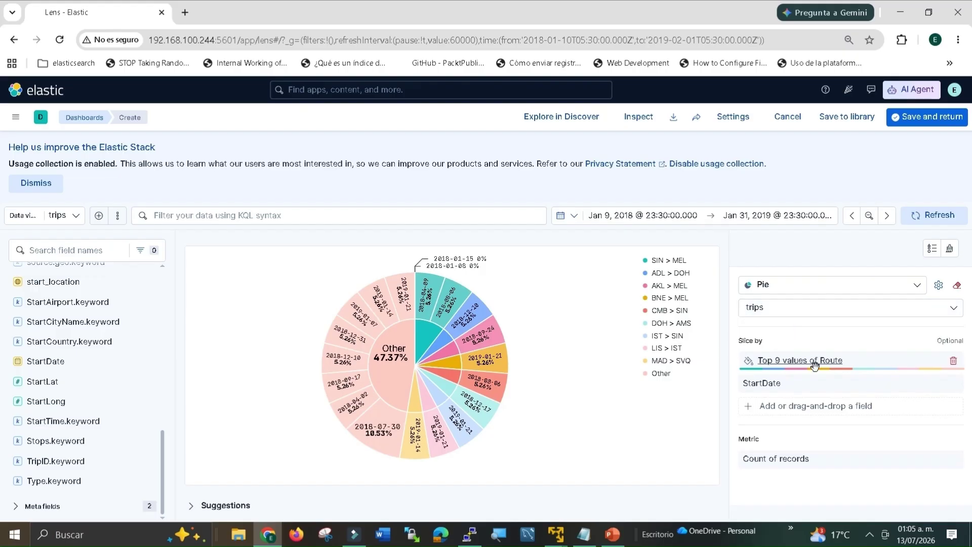
Step: Open the advanced options of the pie chart's Route slice
left_click(789, 360)
scroll(790, 374, "down", 2)
scroll(791, 382, "down", 2)
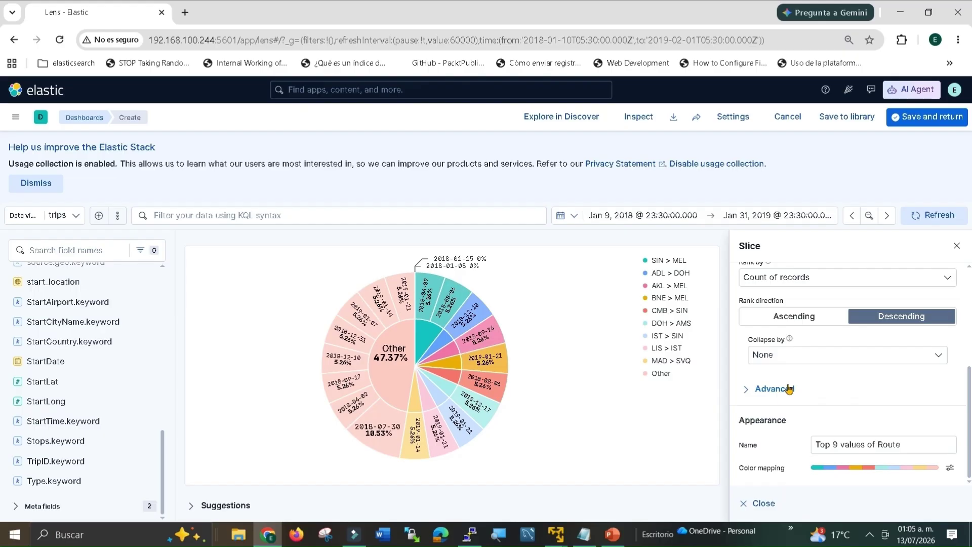
left_click(784, 389)
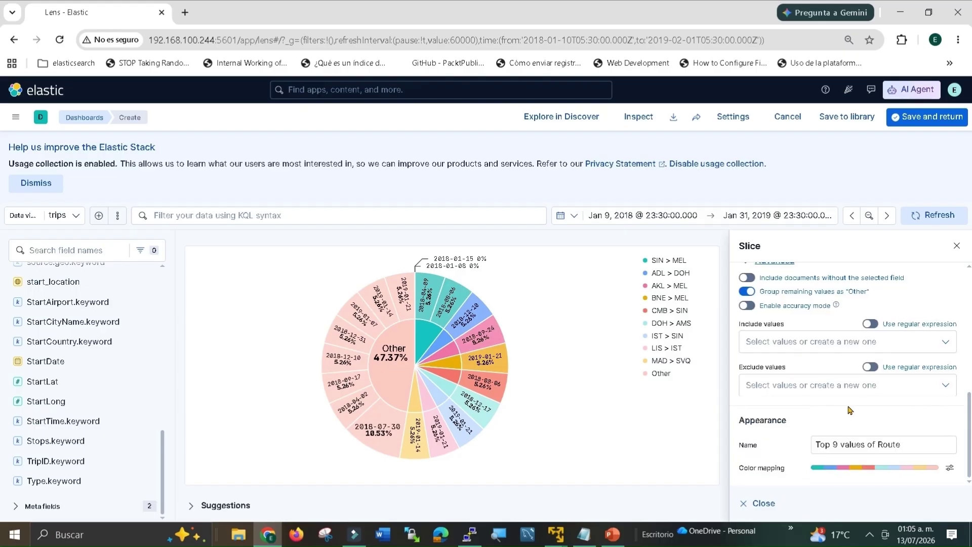
Step: Exclude the SIN > MEL, BNE > MEL and CMB > SIN values from the Route slice
left_click(771, 343)
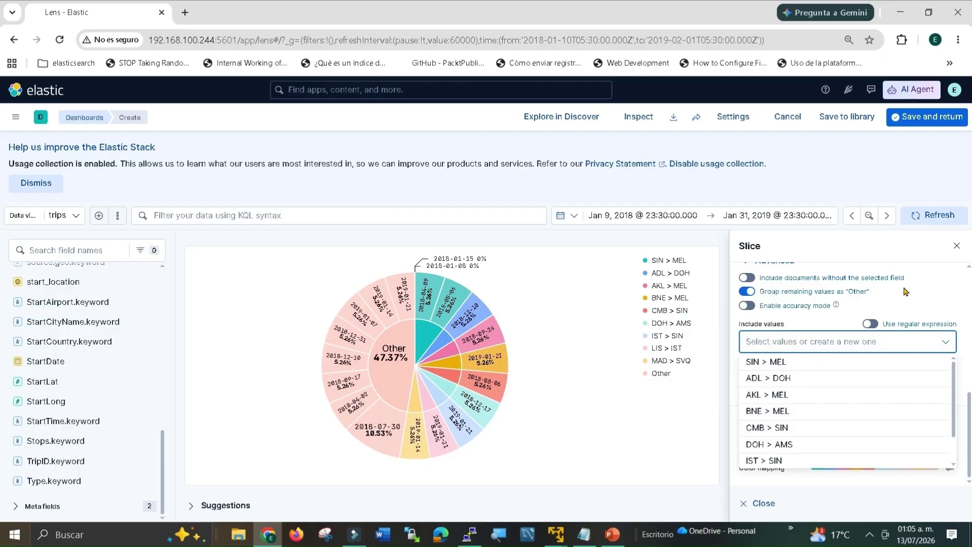
left_click(945, 303)
left_click(803, 385)
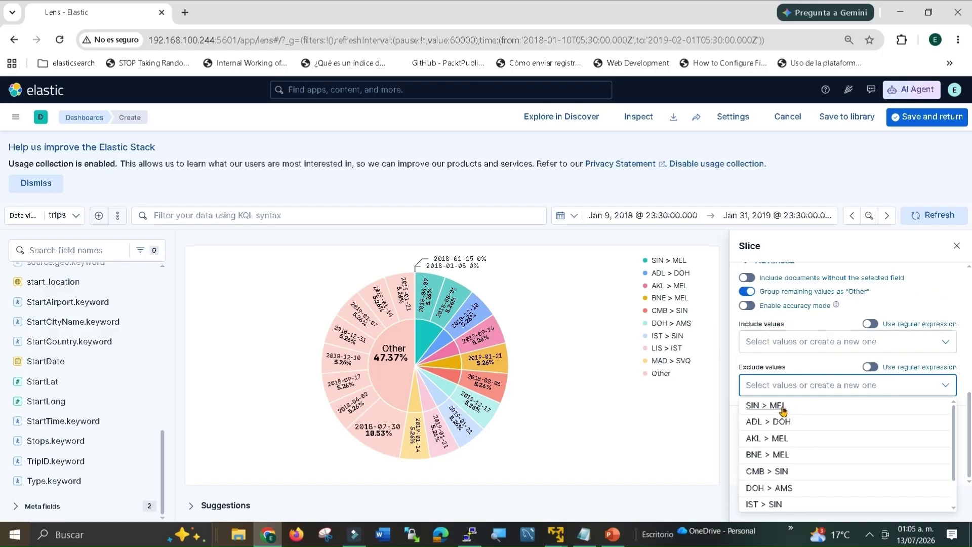
left_click(767, 408)
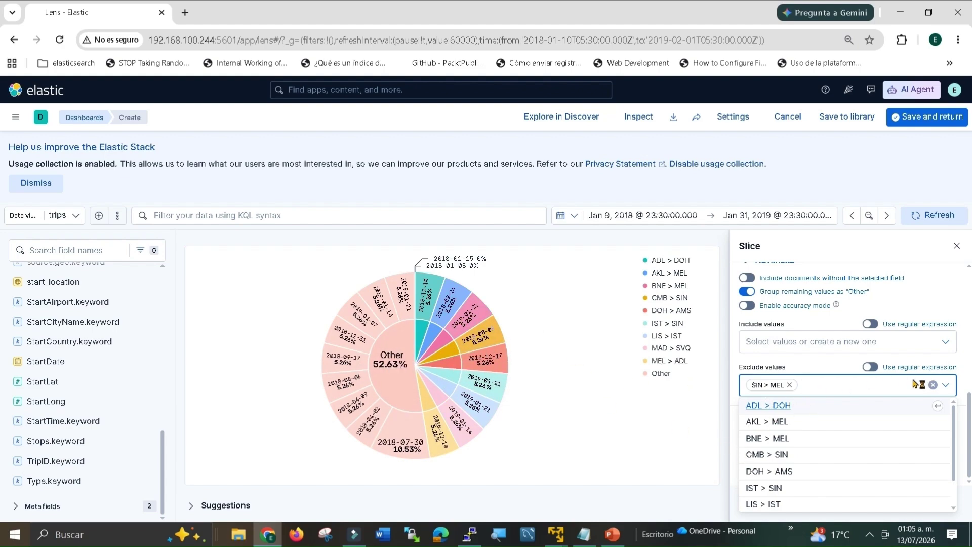
left_click(945, 384)
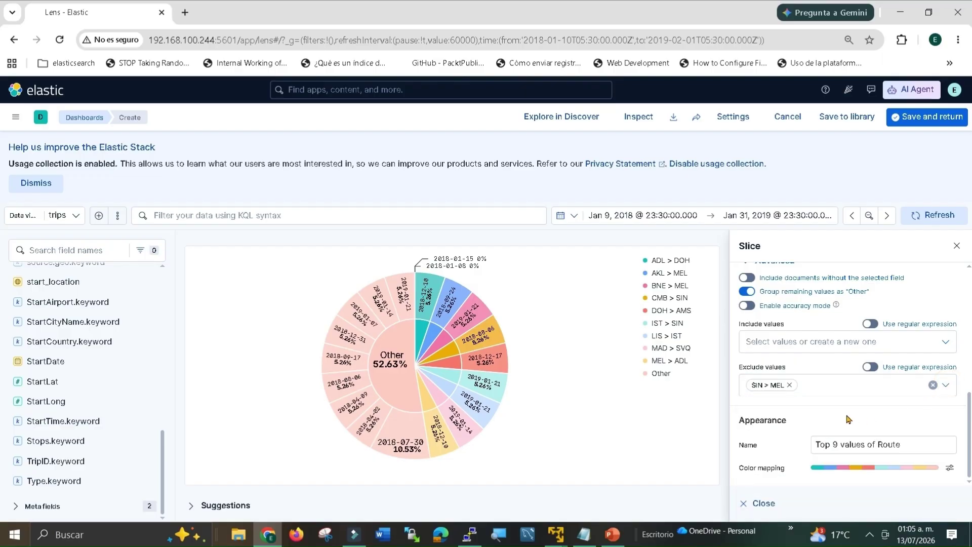
left_click(944, 385)
left_click(774, 439)
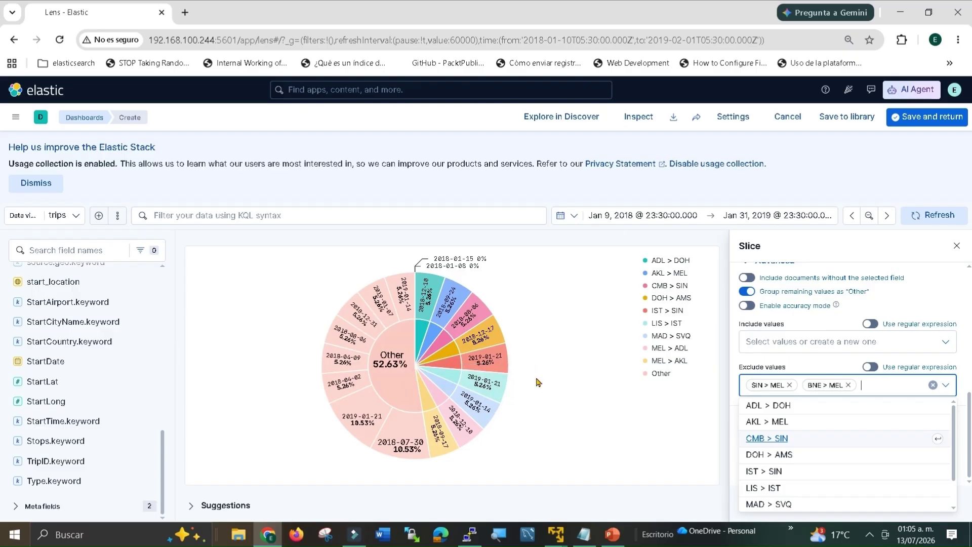
left_click(944, 385)
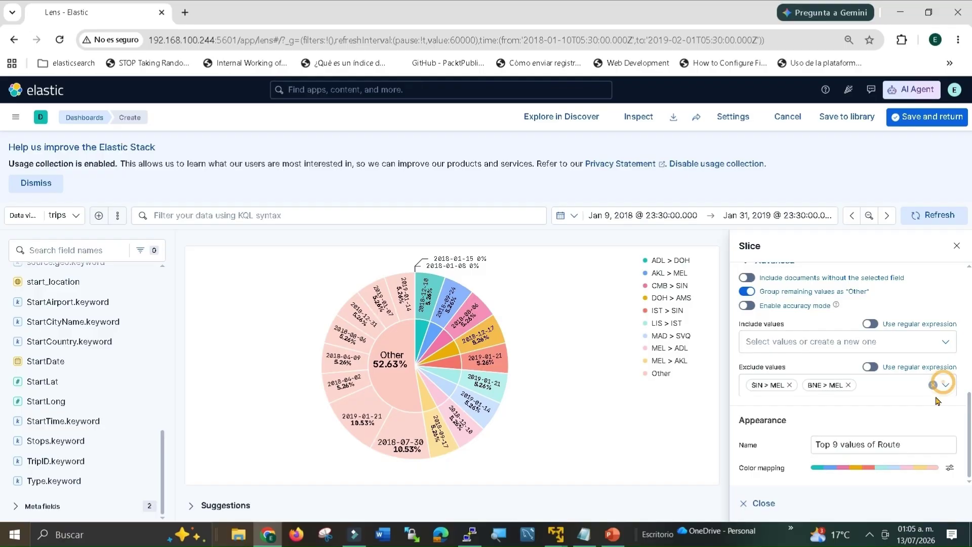
left_click(944, 385)
left_click(781, 438)
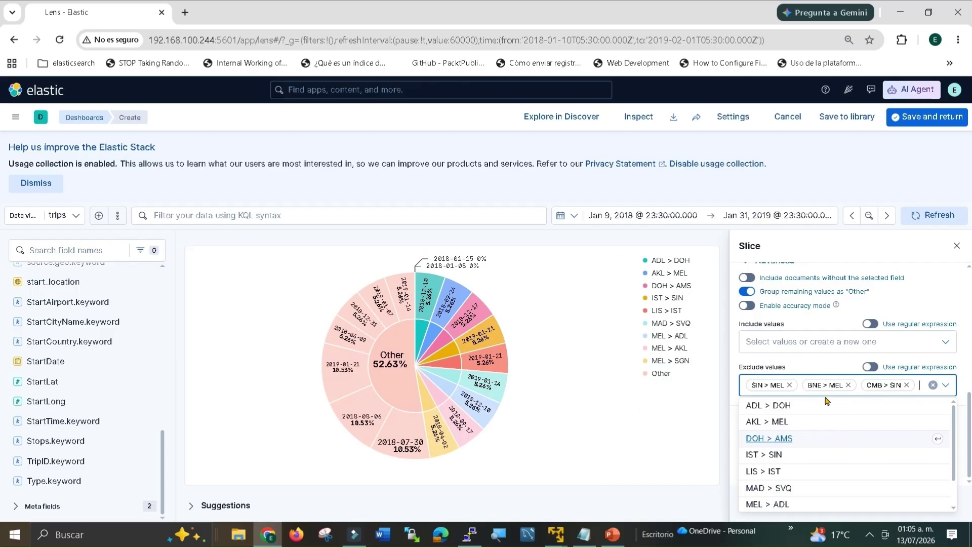
Step: Remove all three excluded route values from the slice
left_click(790, 385)
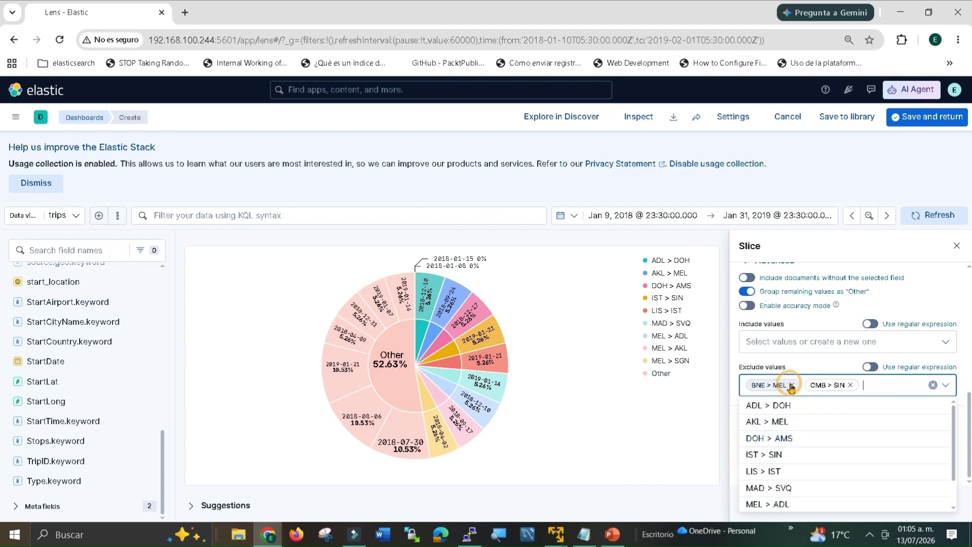
left_click(790, 386)
left_click(789, 385)
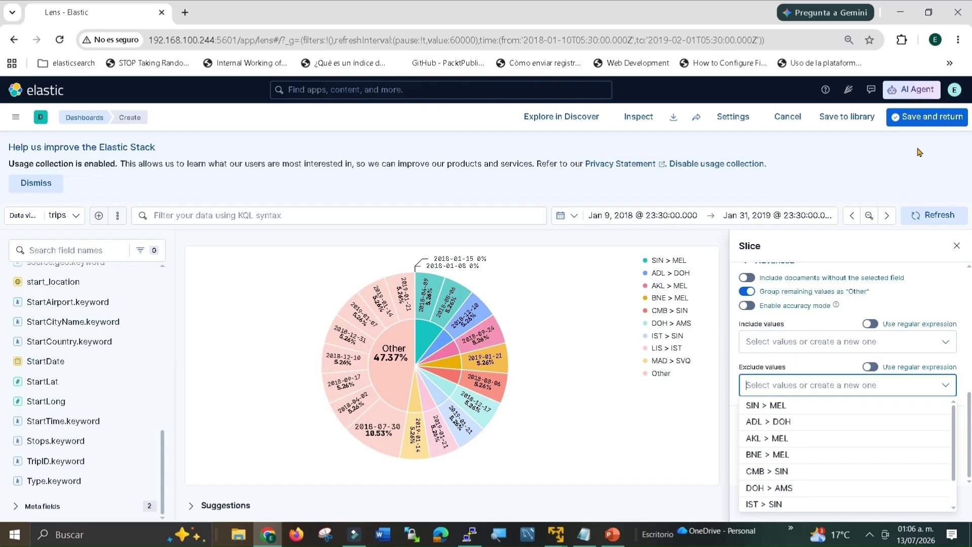
Step: Save the pie chart back to the Aeropuertos dashboard and save the dashboard
left_click(918, 117)
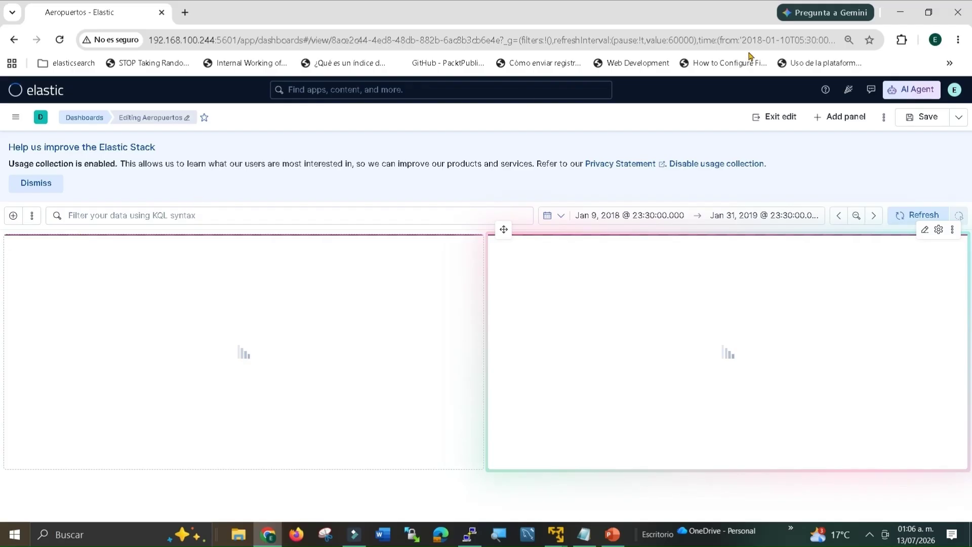
left_click(929, 121)
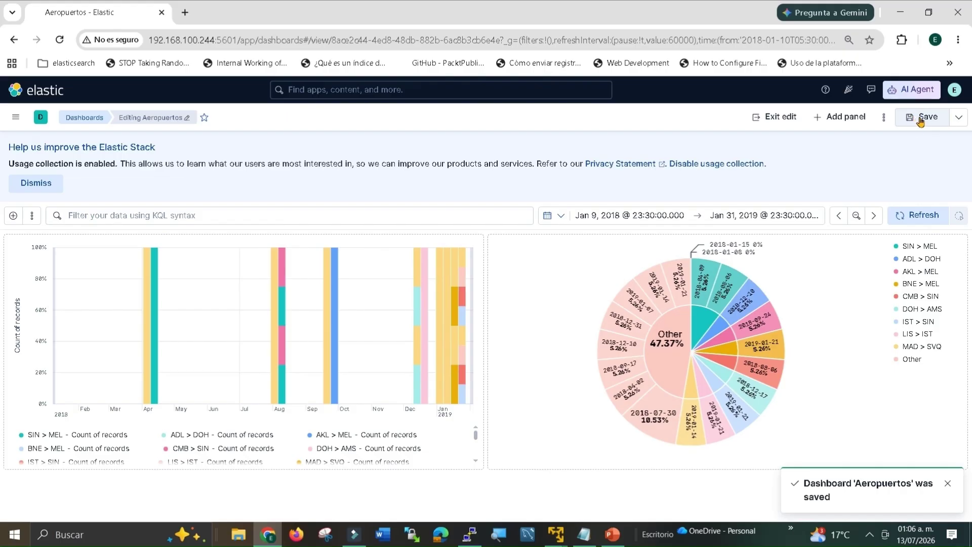
left_click(920, 122)
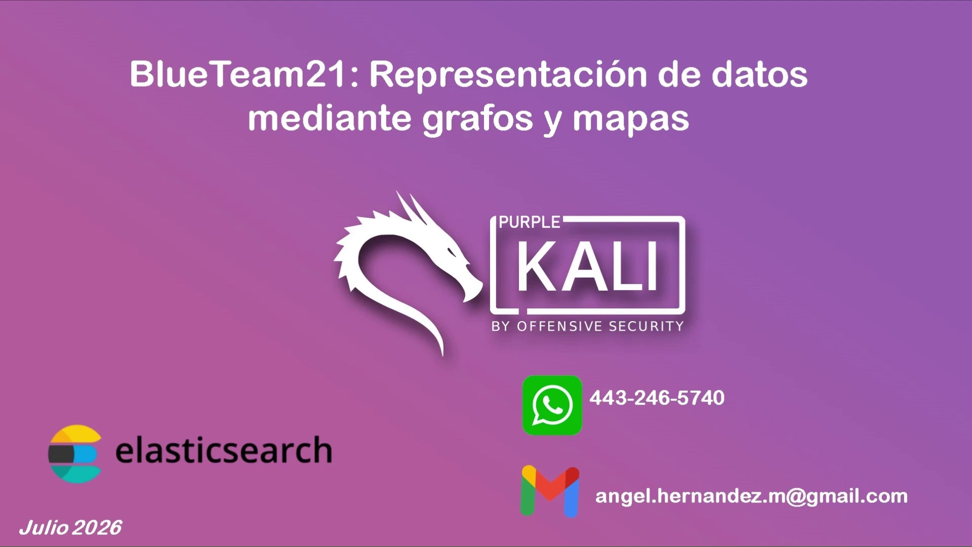
Step: End the slide show, switch to the Notepad notes and read the graph exercise's objective and Paso1
key("Escape")
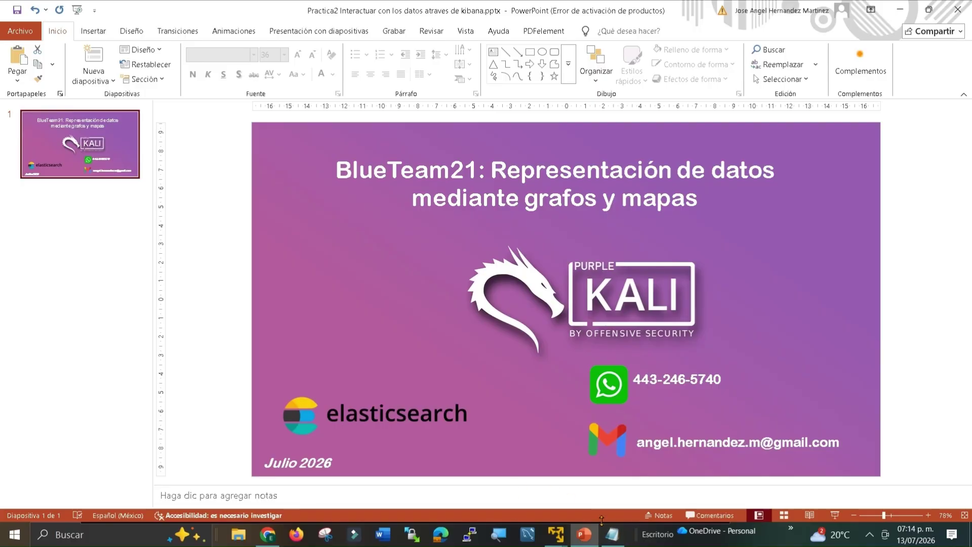
left_click(613, 537)
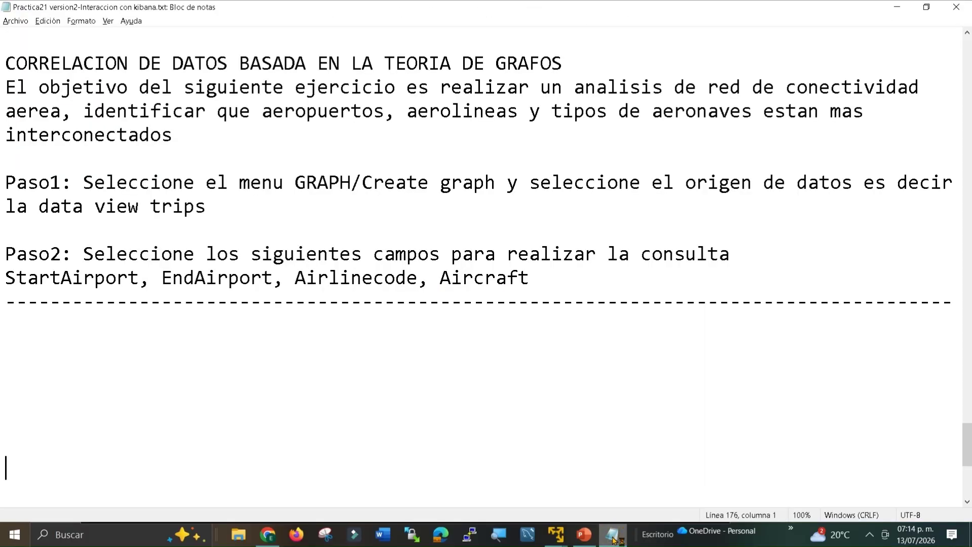
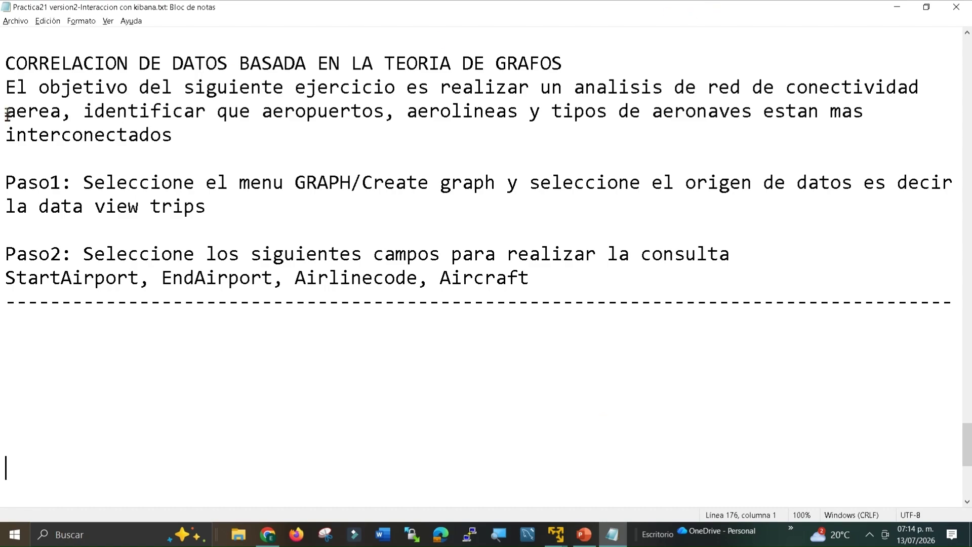
left_click_drag(7, 94, 685, 124)
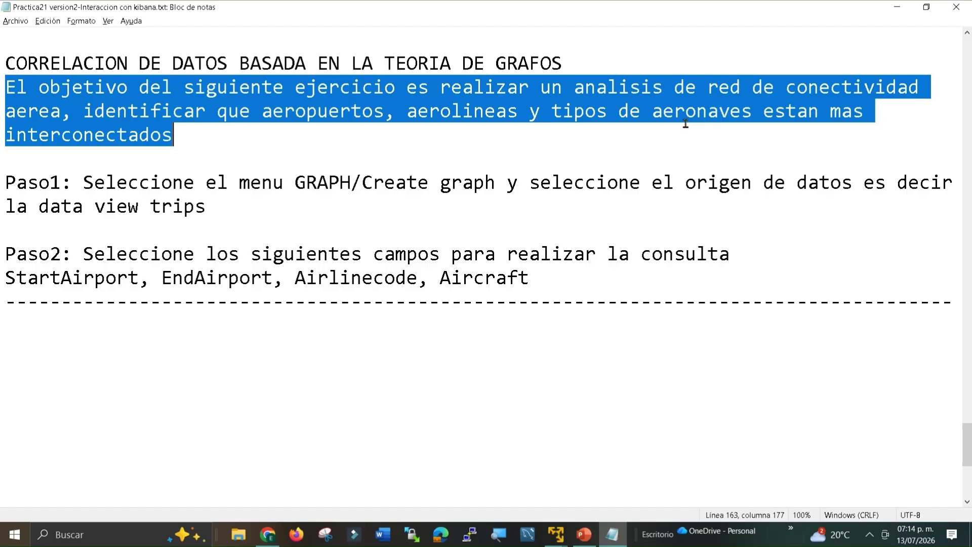
left_click(242, 234)
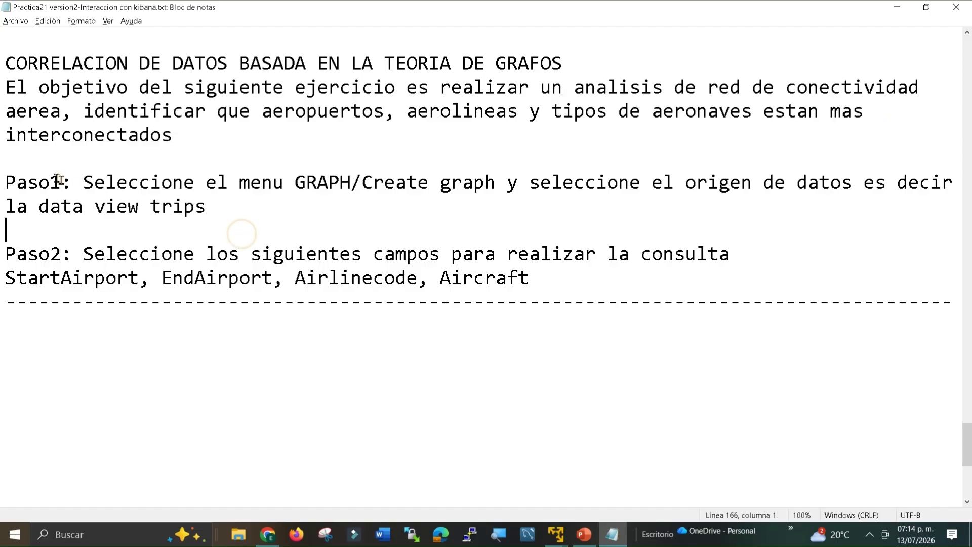
left_click_drag(6, 181, 252, 204)
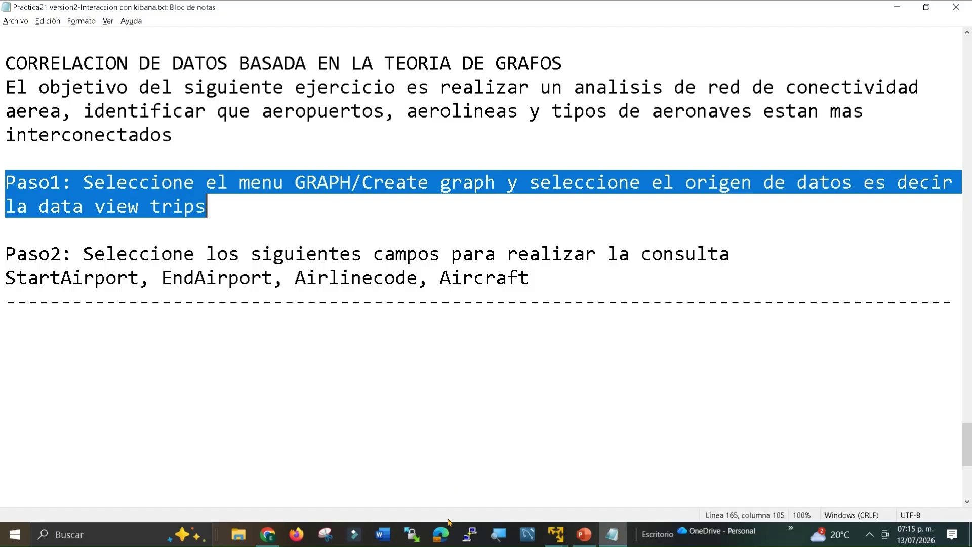
Step: Switch to Kibana in Chrome, go to the Graph section and create a new graph
left_click(267, 534)
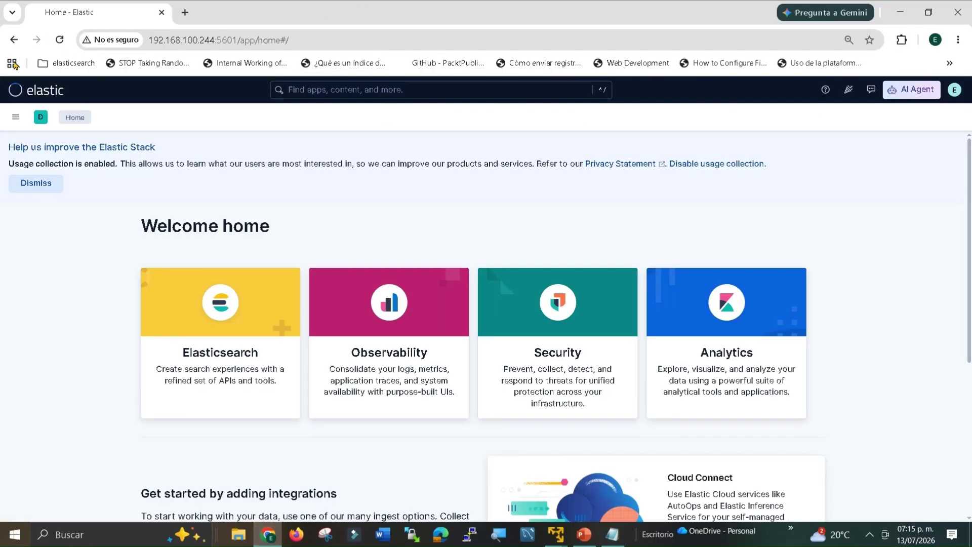
left_click(14, 118)
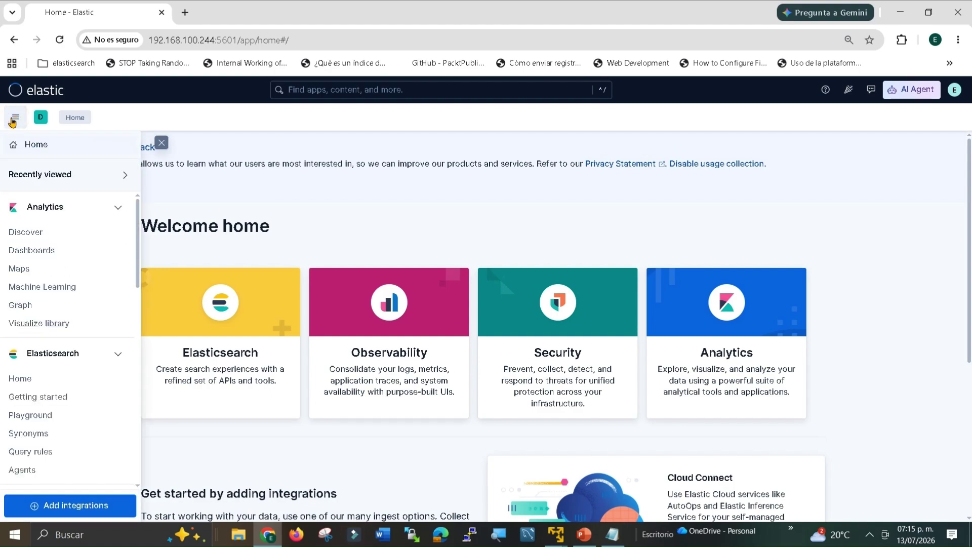
left_click(21, 305)
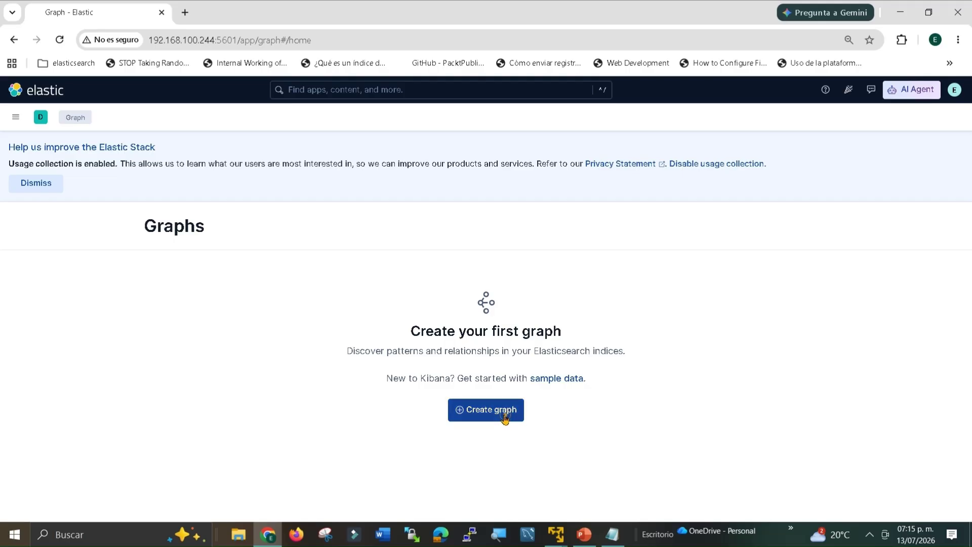
left_click(504, 418)
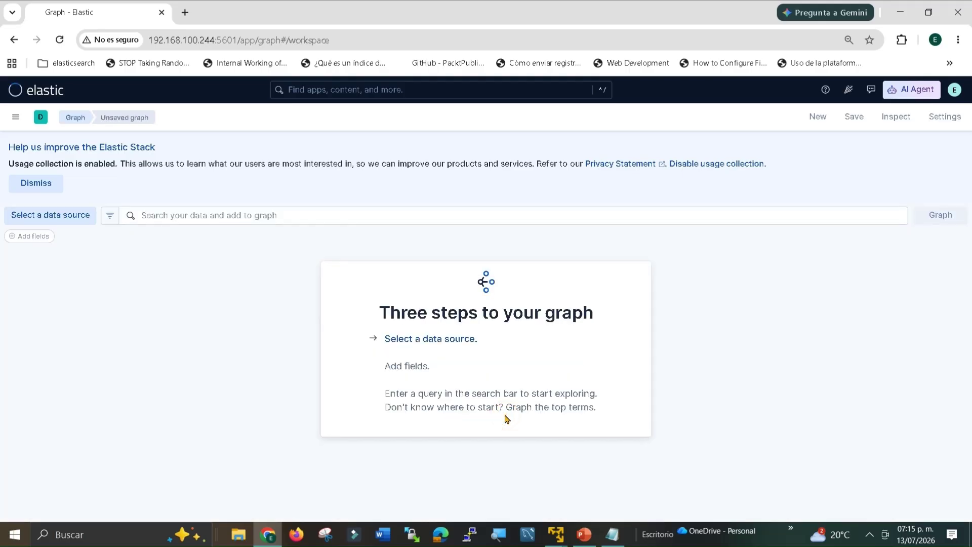
Step: Search for the trips data view and select it as the graph's data source
left_click(413, 340)
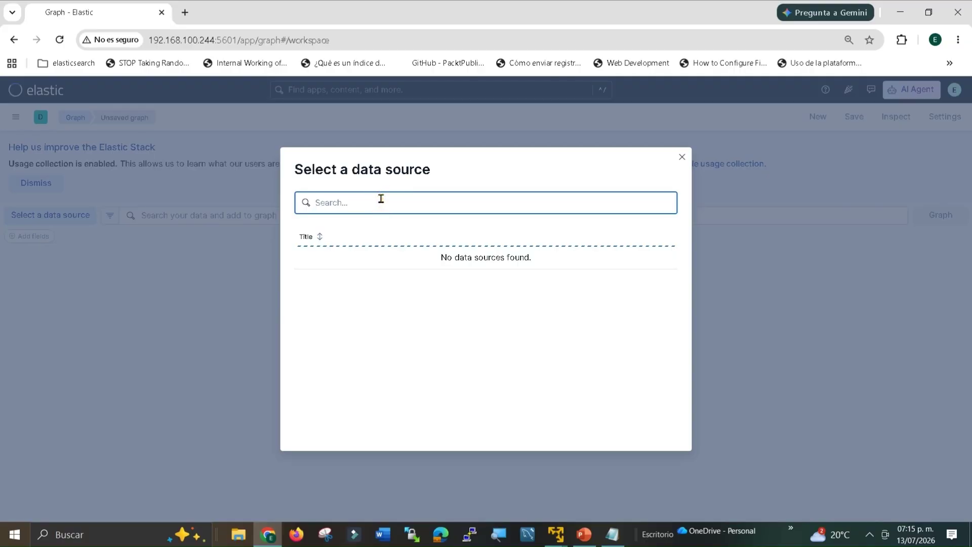
type("trips")
left_click(389, 183)
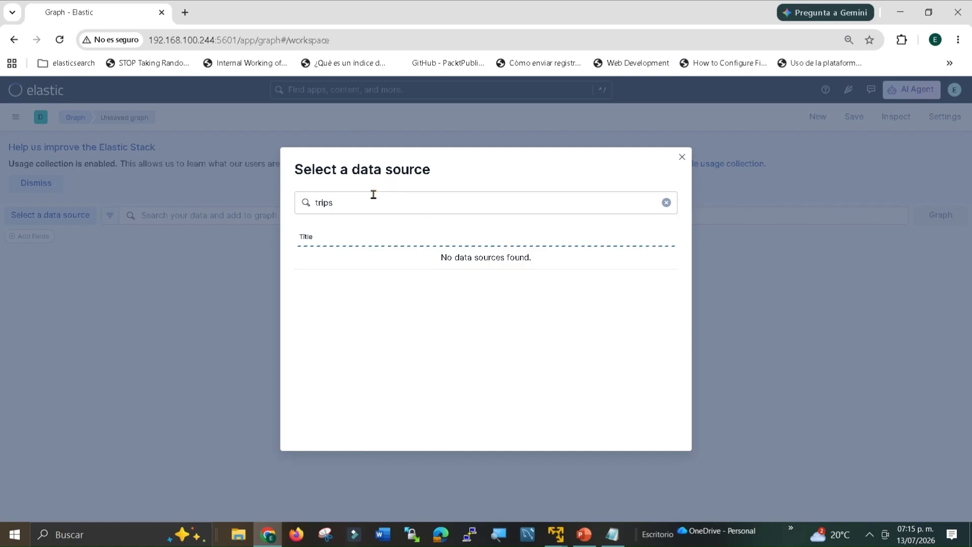
left_click(373, 198)
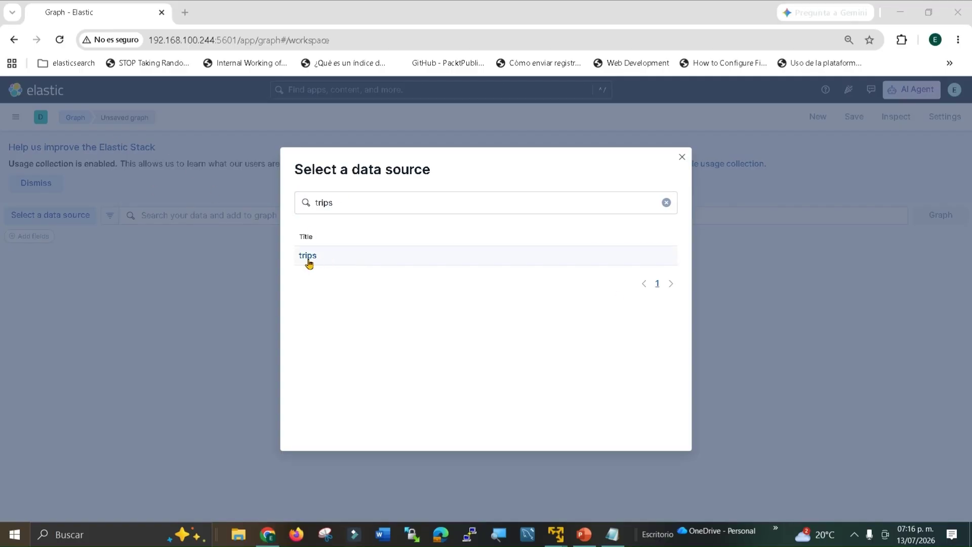
left_click(307, 256)
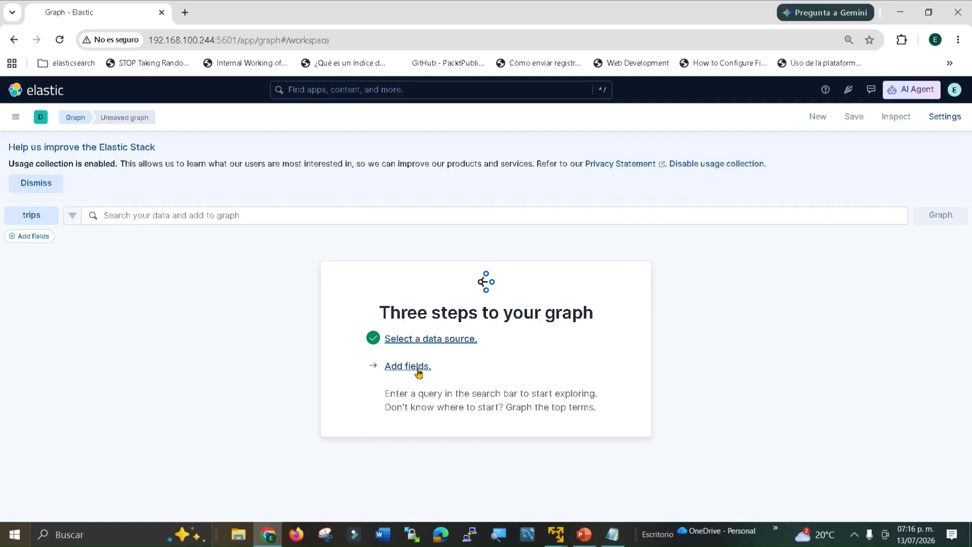
Step: Switch to the Notepad notes and review the fields listed for the query in Paso2
left_click(612, 534)
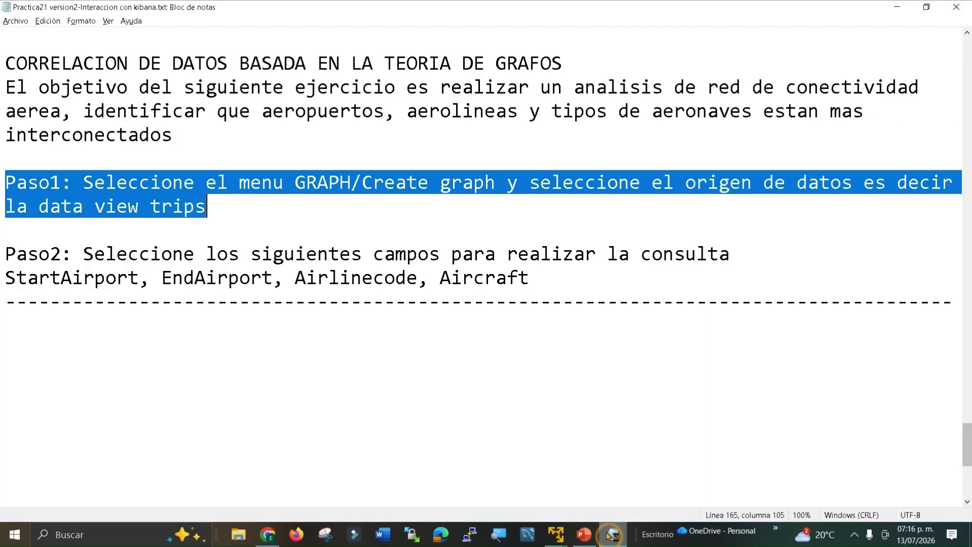
left_click_drag(15, 277, 218, 280)
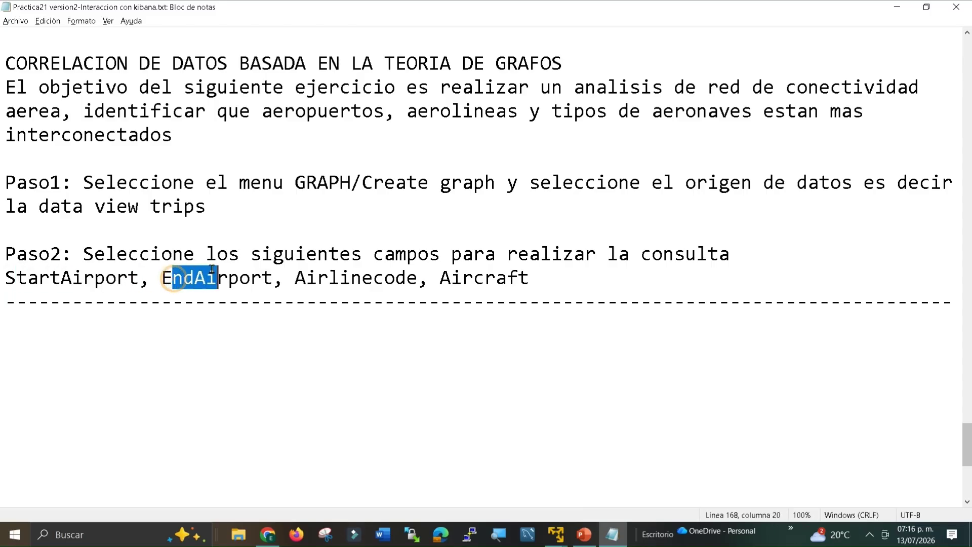
left_click_drag(295, 277, 529, 268)
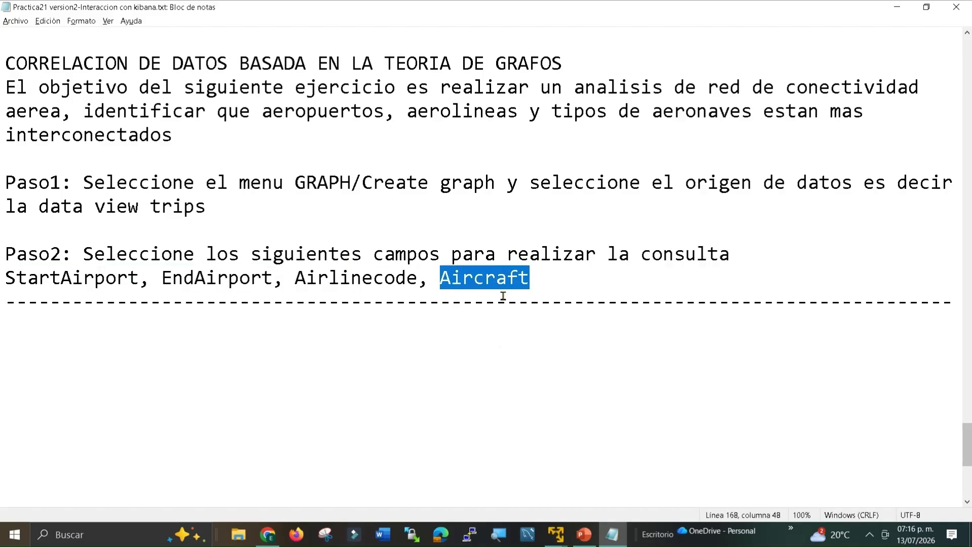
left_click(7, 277)
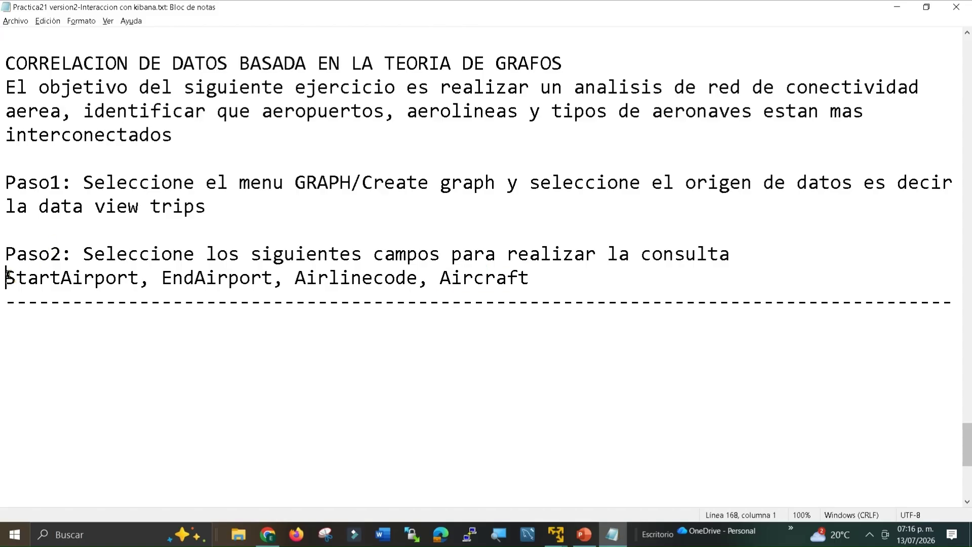
left_click_drag(7, 276, 416, 268)
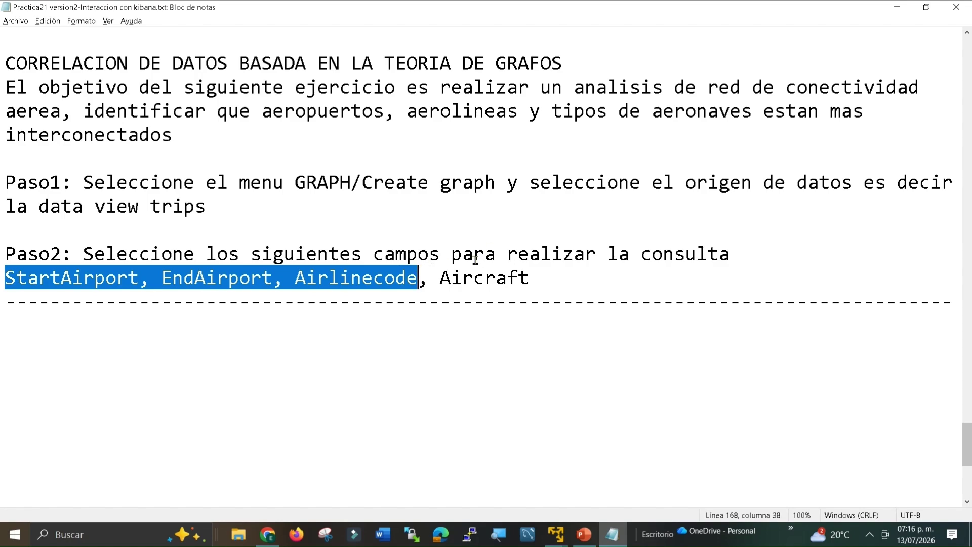
Step: Return to Kibana and add the StartAirport.keyword field to the graph
key("alt+Tab")
left_click(398, 365)
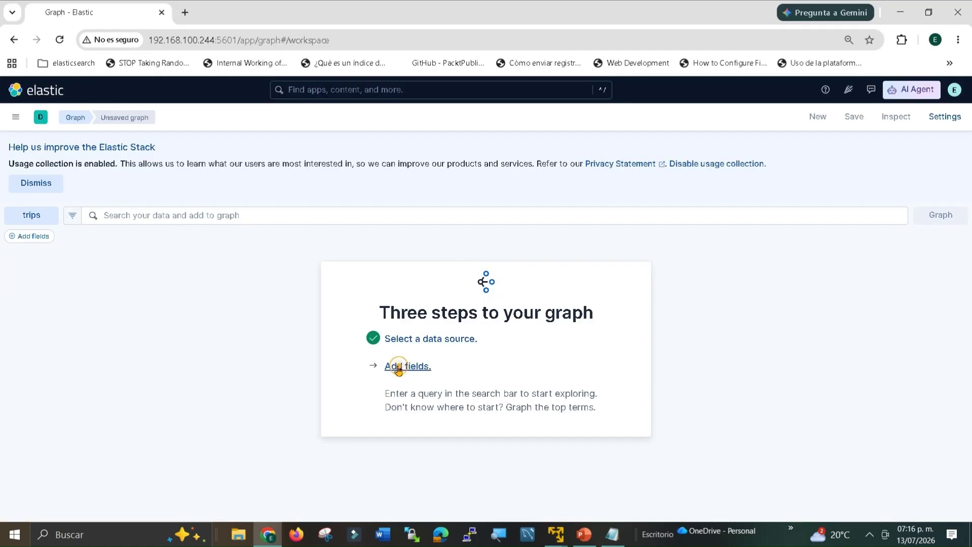
left_click(100, 254)
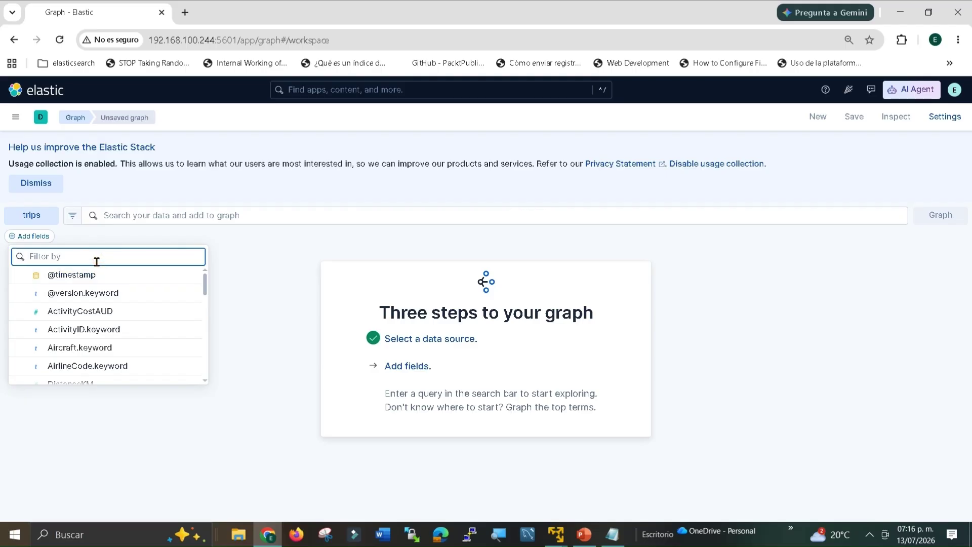
type("start")
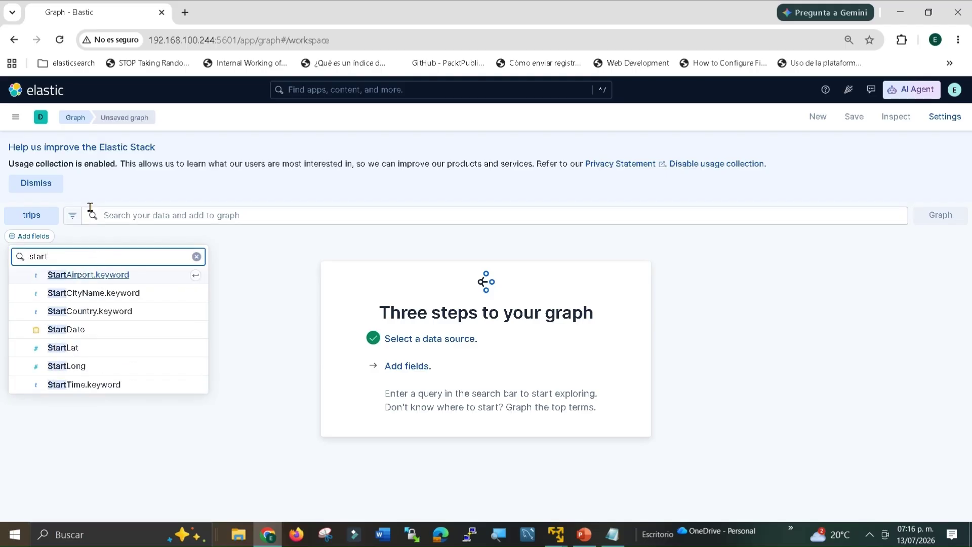
left_click(104, 278)
left_click(106, 261)
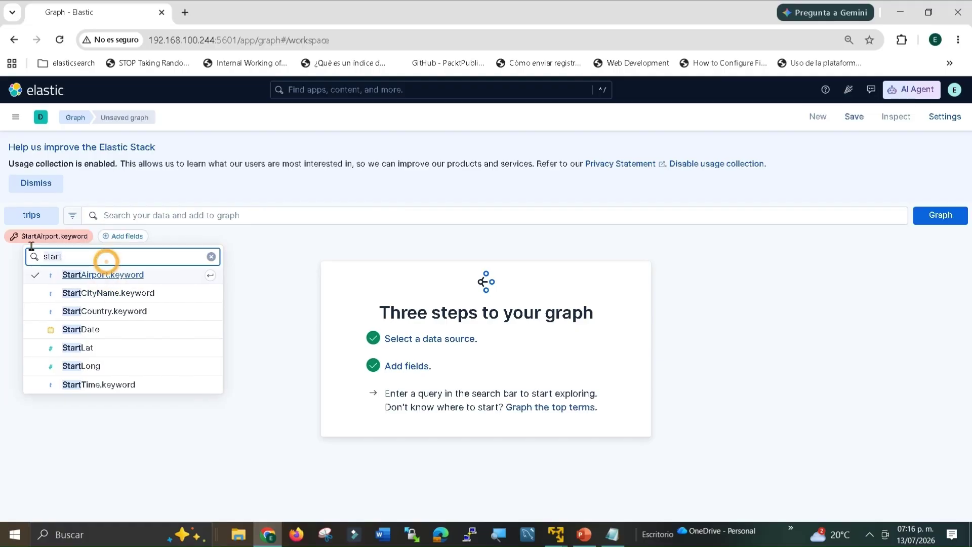
Step: Filter the field list for "end" and add the EndAirport.keyword field to the graph
key("ctrl+a")
type("end")
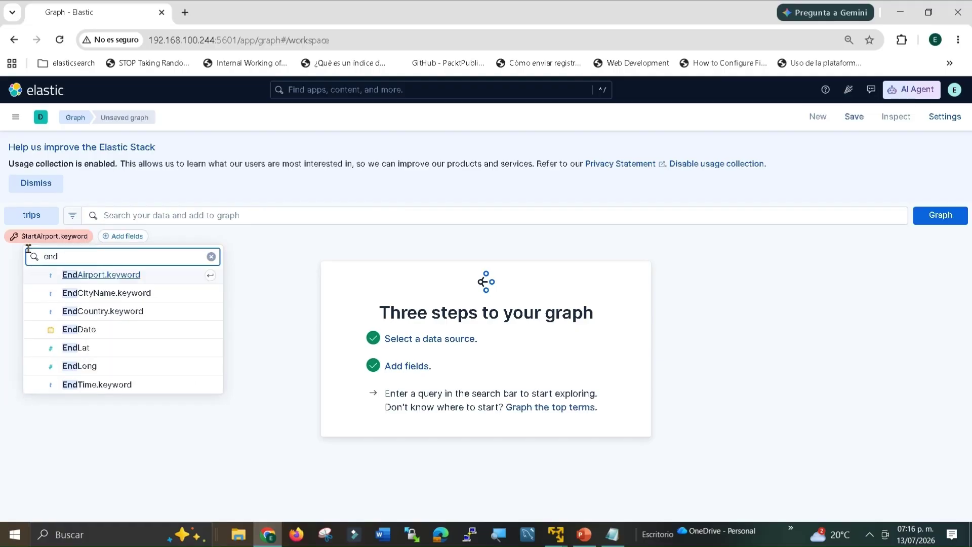
left_click(100, 275)
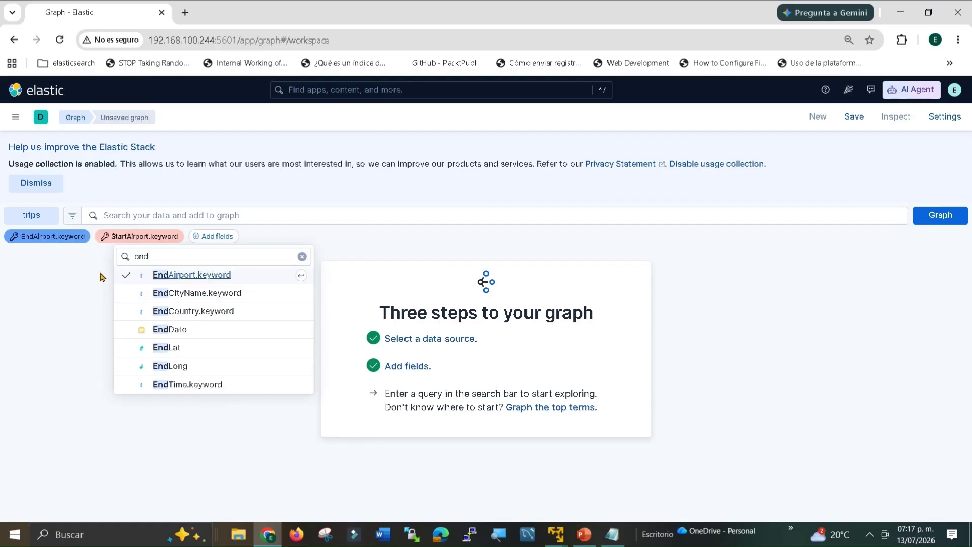
Step: Filter the field list for "airline" and add the AirlineCode.keyword field to the graph
left_click(199, 254)
key("BackSpace")
key("BackSpace")
key("BackSpace")
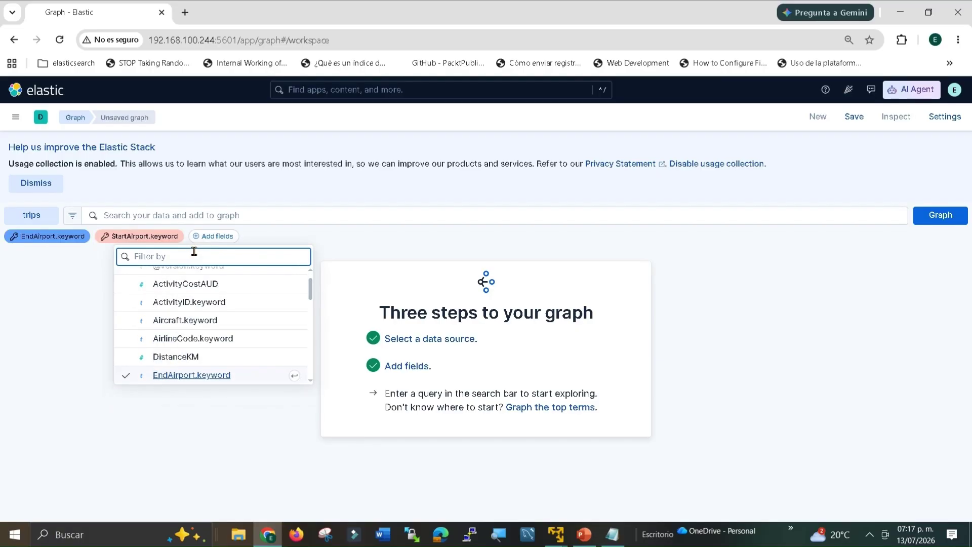
type("airline")
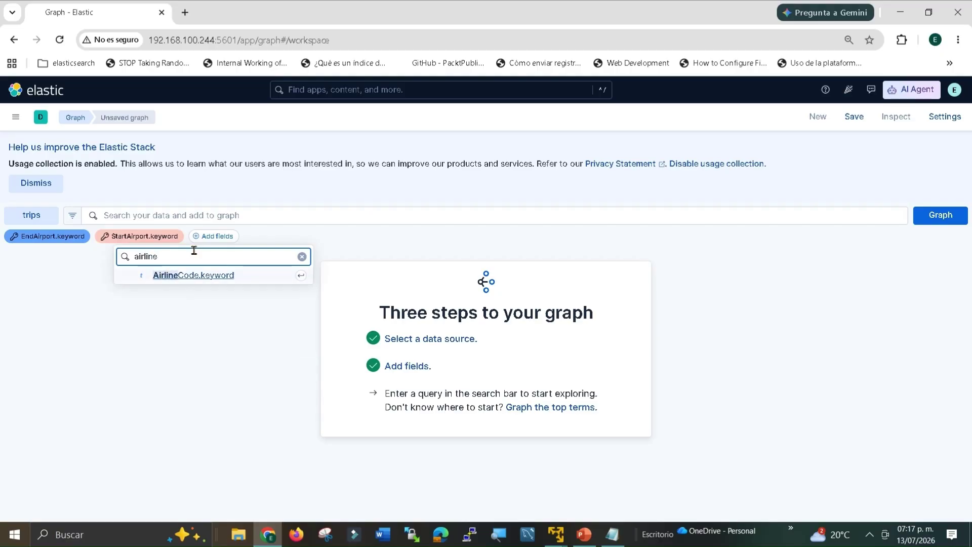
left_click(210, 275)
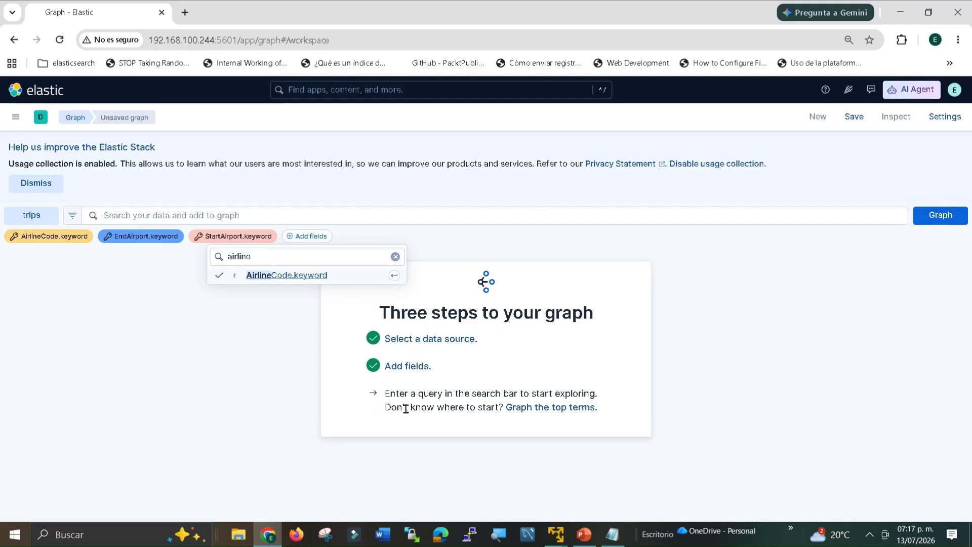
Step: Graph the top terms of the three chosen fields and bring the cluster around QF into view
left_click(557, 411)
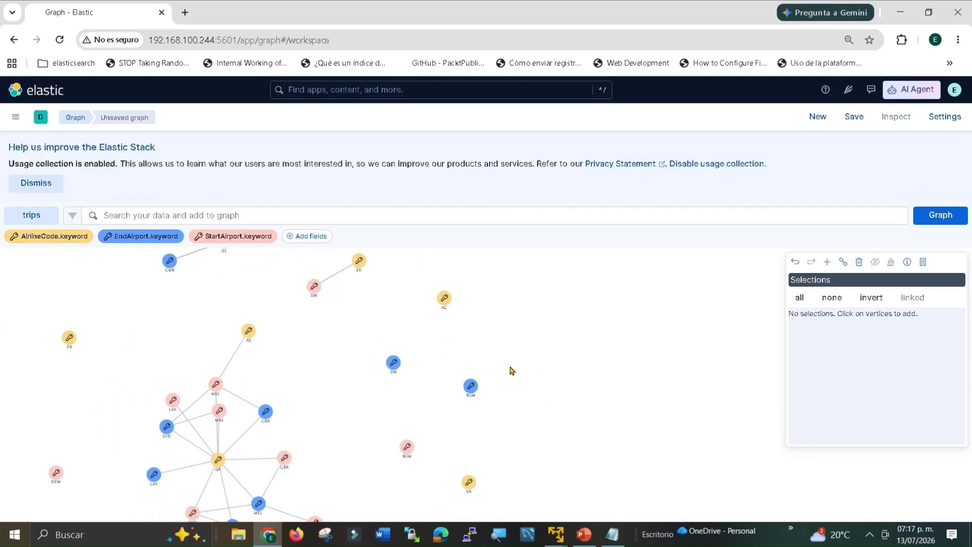
left_click_drag(400, 447, 454, 357)
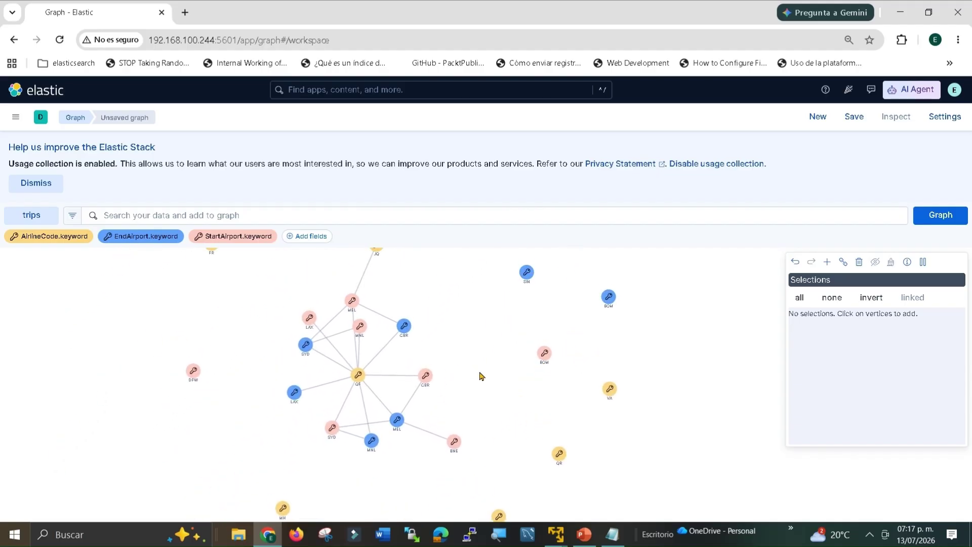
scroll(343, 408, "up", 3)
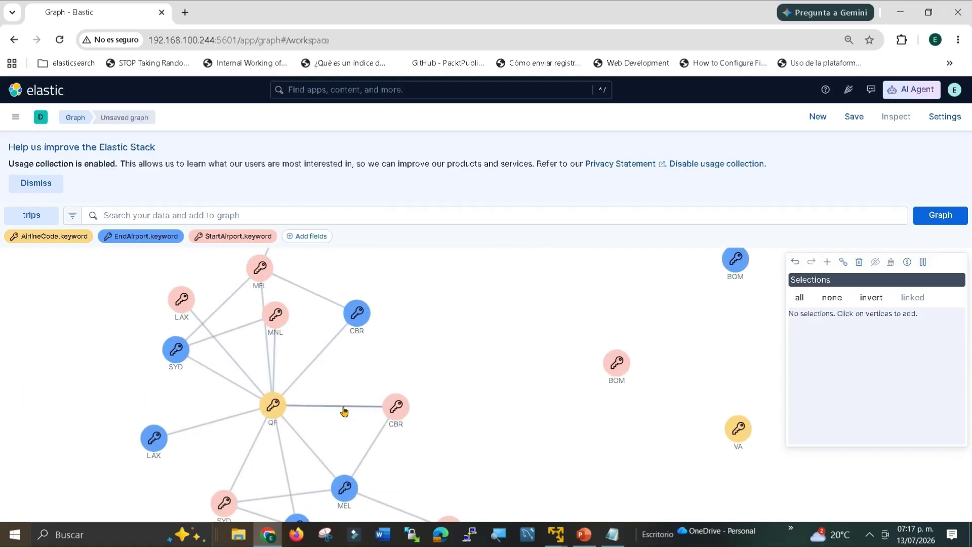
left_click_drag(328, 395, 271, 416)
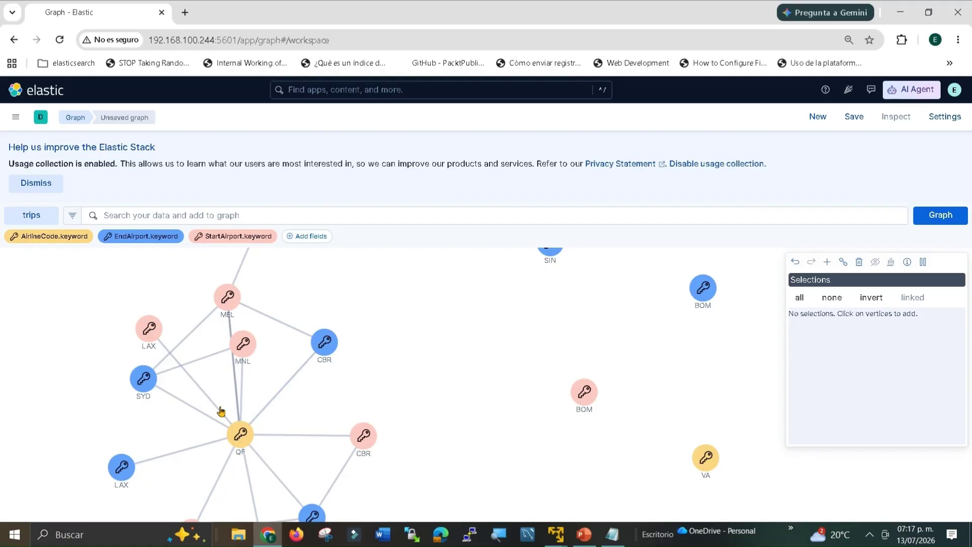
left_click_drag(239, 438, 263, 429)
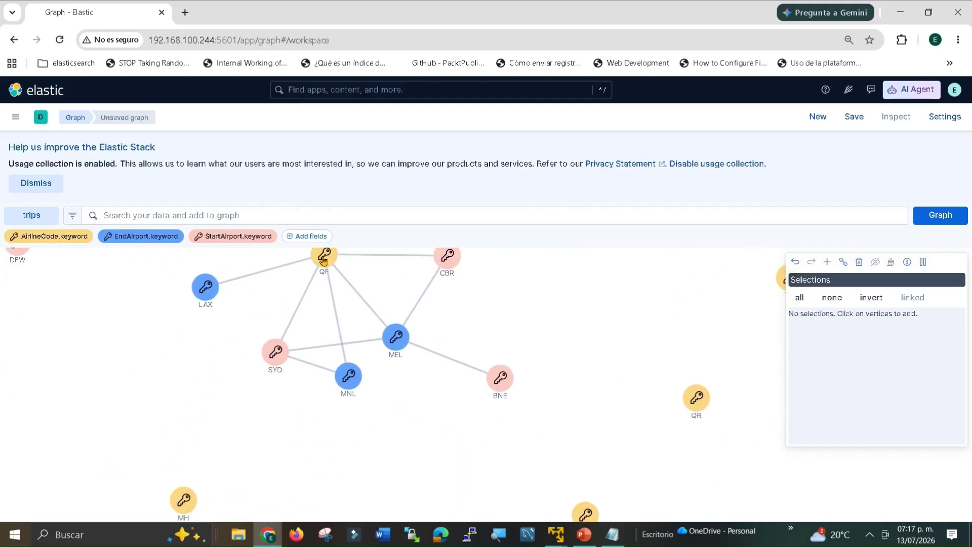
Step: Select the QF airline vertex to examine its connections, and deselect it again
left_click(281, 334)
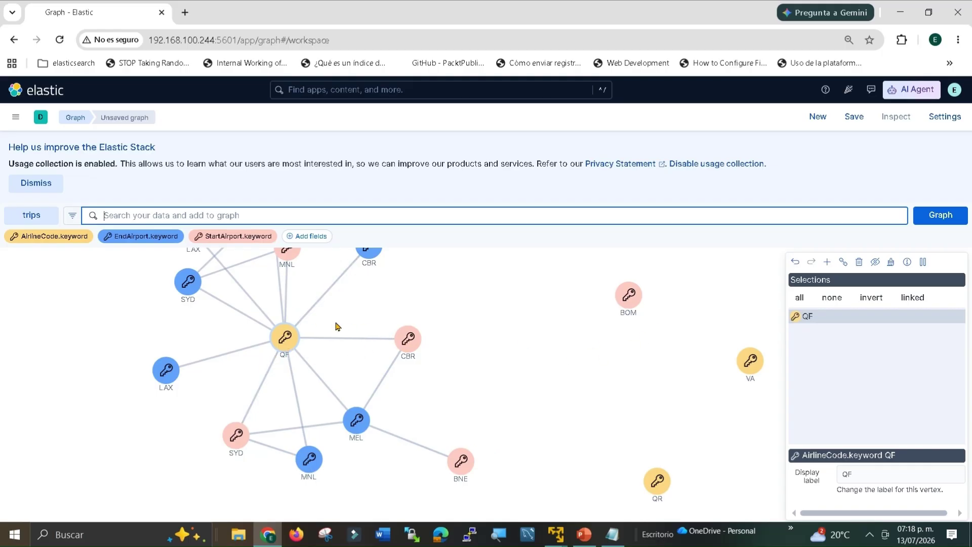
scroll(335, 326, "up", 1)
scroll(330, 333, "down", 2)
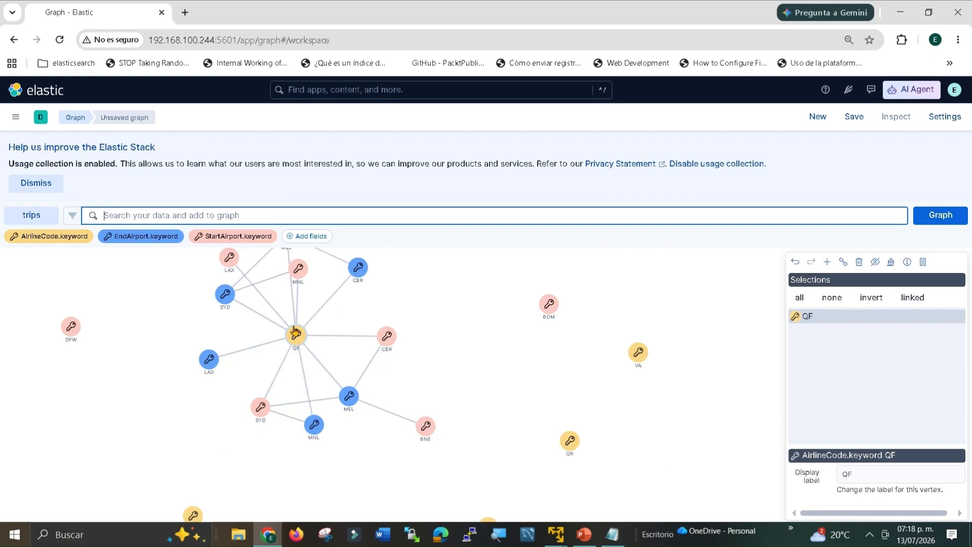
left_click(301, 340)
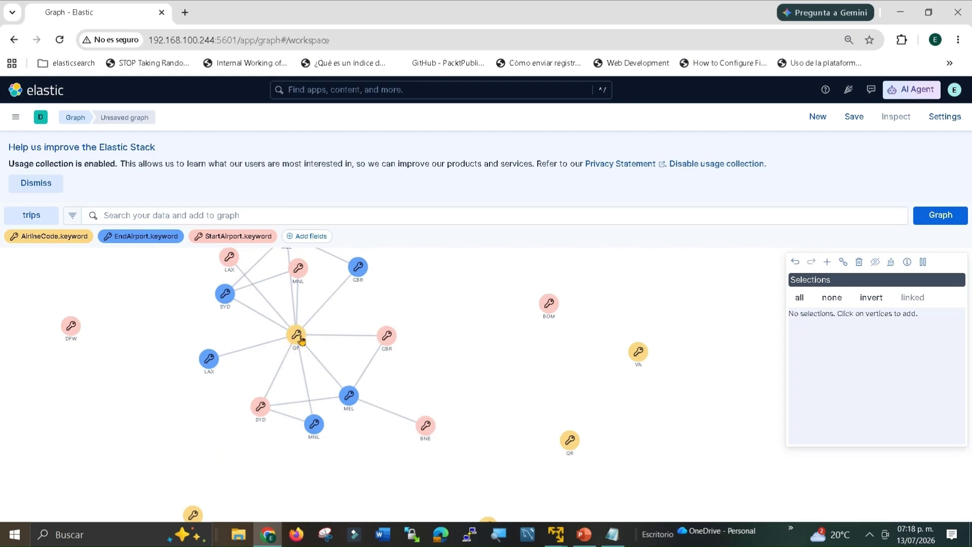
Step: Check the link summary for the connection between the LAX destination airport and airline QF
left_click(256, 349)
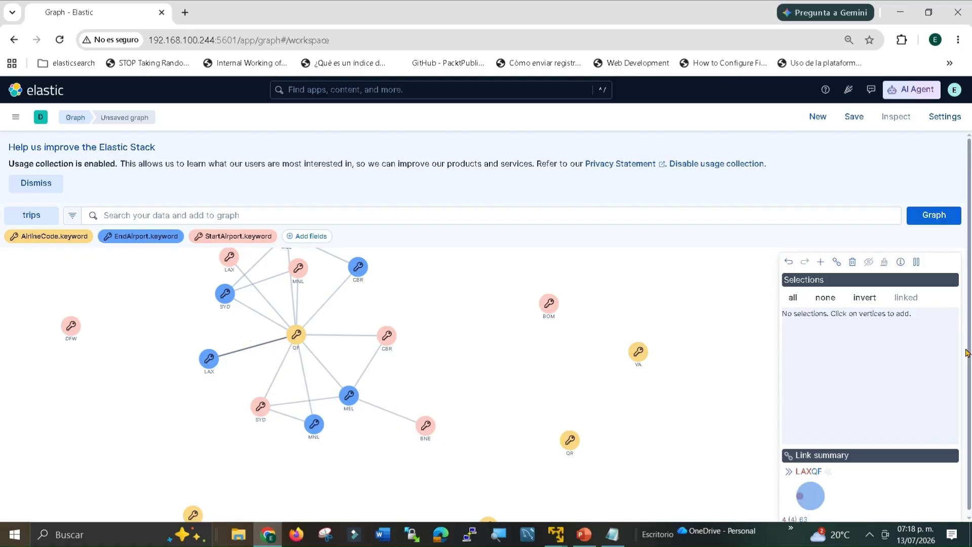
scroll(966, 353, "down", 1)
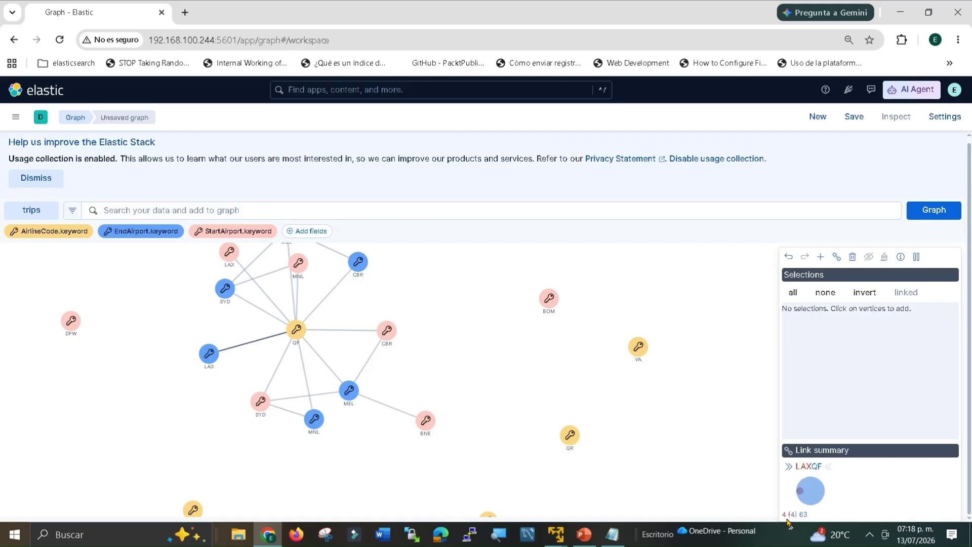
scroll(347, 413, "down", 2)
scroll(347, 408, "up", 5)
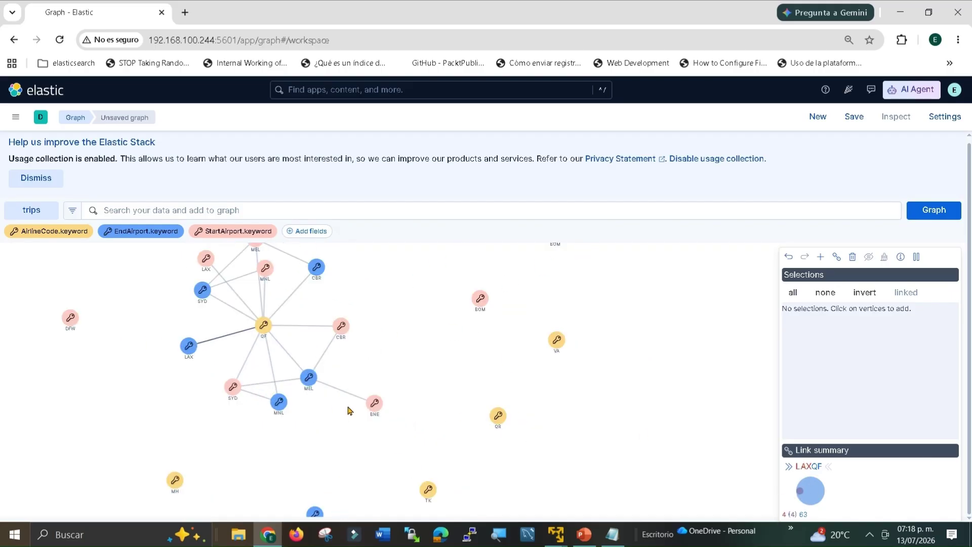
Step: Inspect the BNE departure vertex and the summary of its link to MEL, then clear the vertex selection
scroll(347, 408, "up", 1)
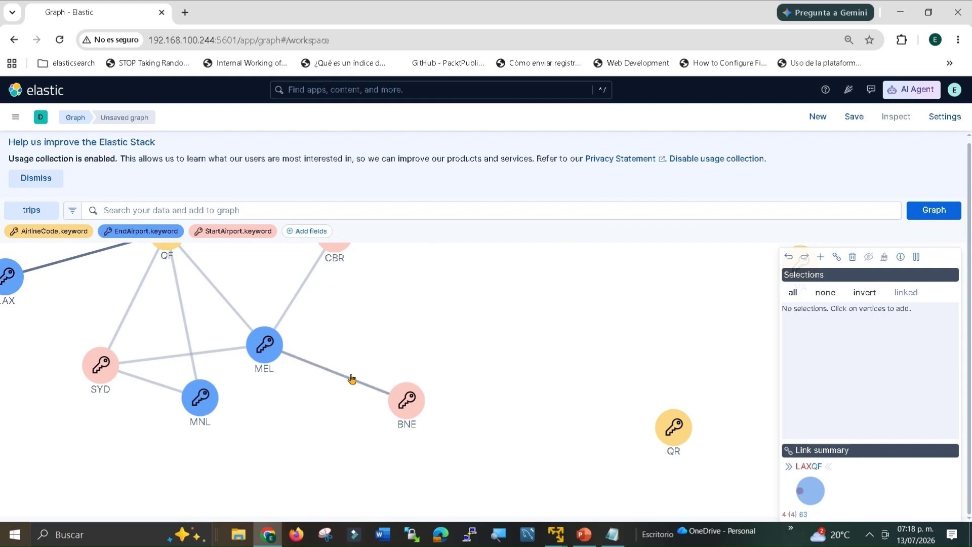
left_click(407, 409)
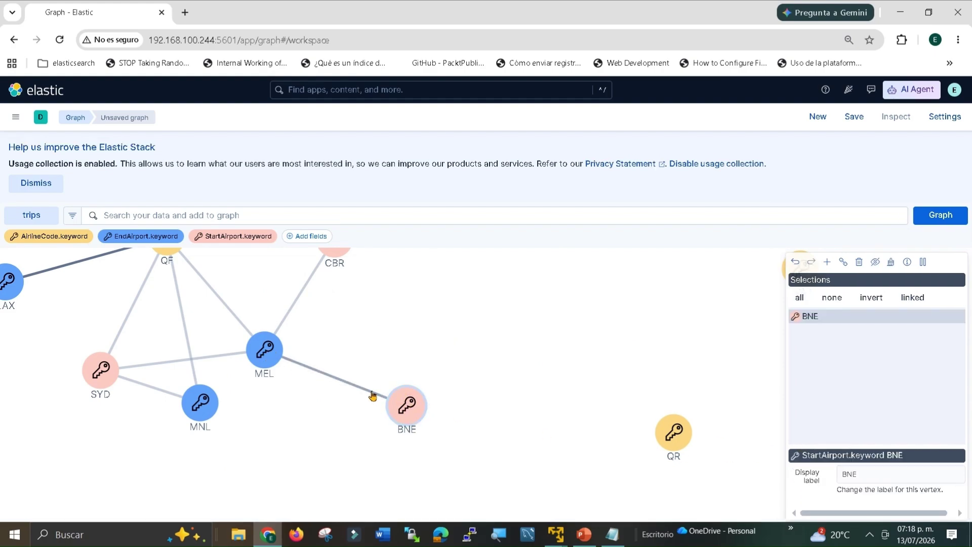
left_click(372, 395)
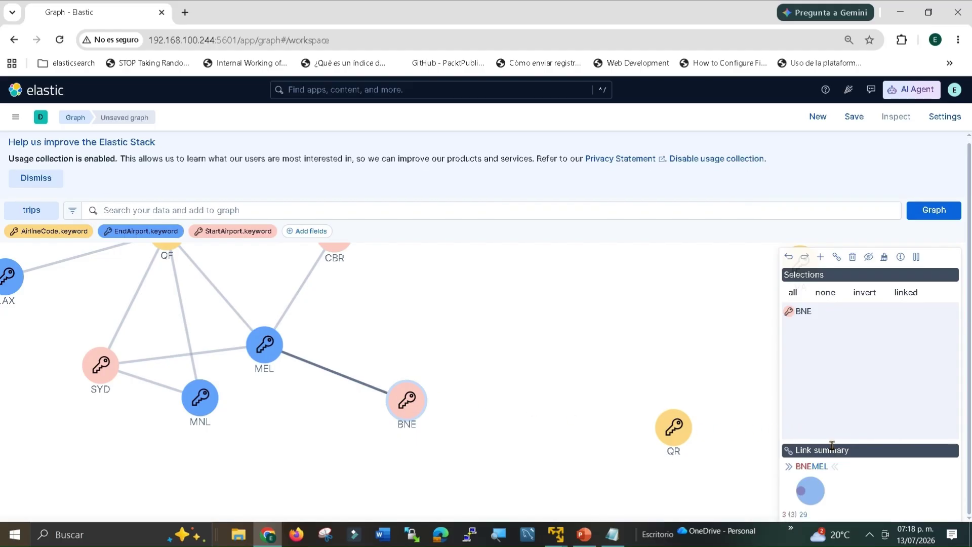
left_click(410, 404)
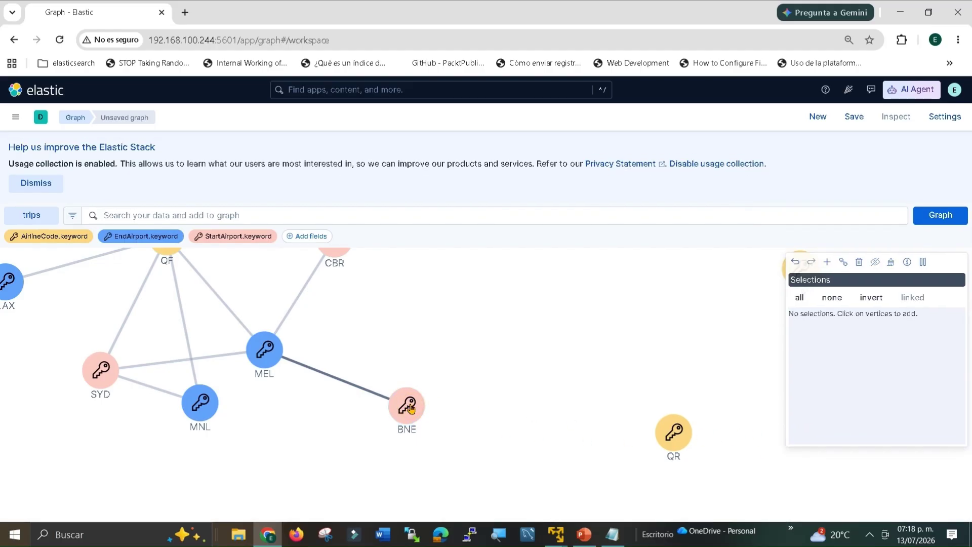
Step: Expand the graph with further related terms while no vertices are selected
left_click(826, 262)
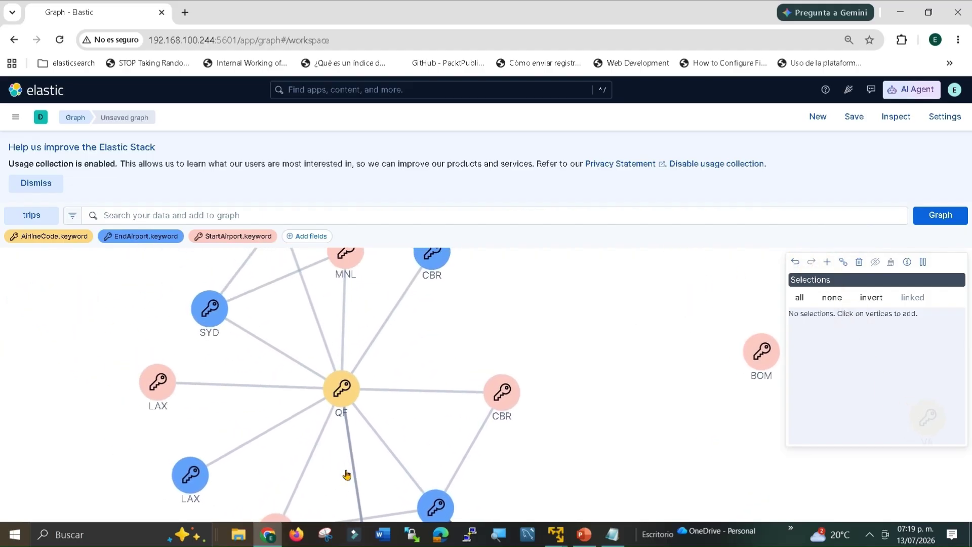
scroll(334, 389, "down", 5)
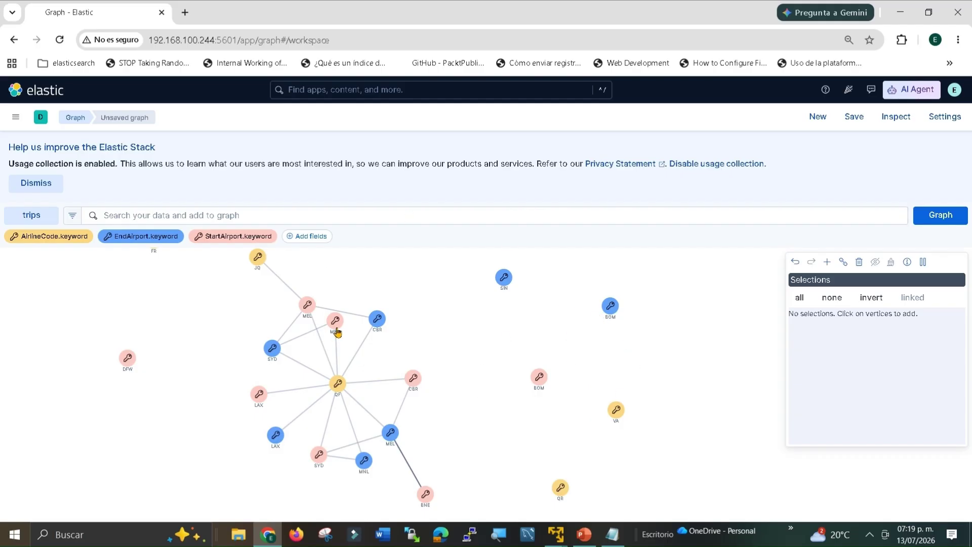
Step: Examine how airline JQ, departure airport MEL and airline QF connect to the other vertices in the graph
left_click(257, 258)
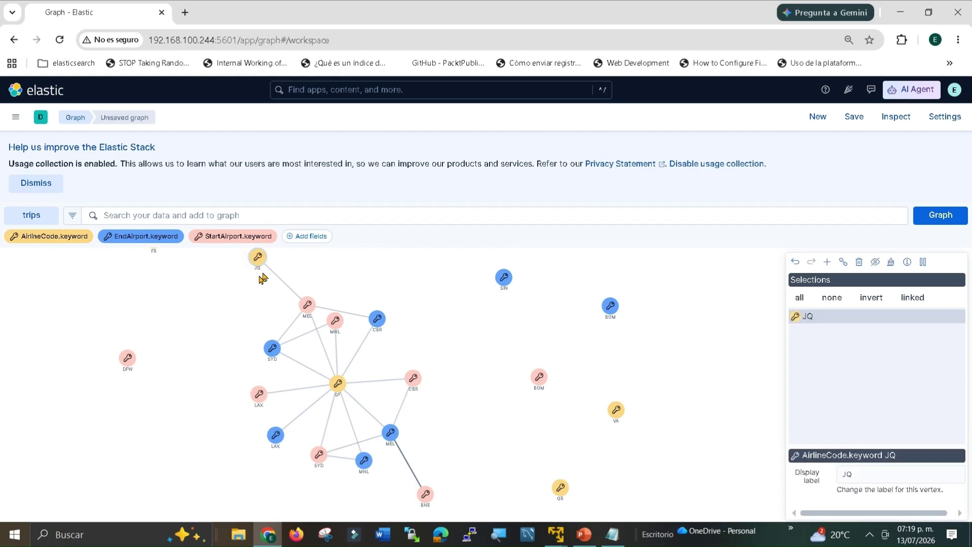
scroll(263, 279, "up", 2)
scroll(275, 274, "up", 2)
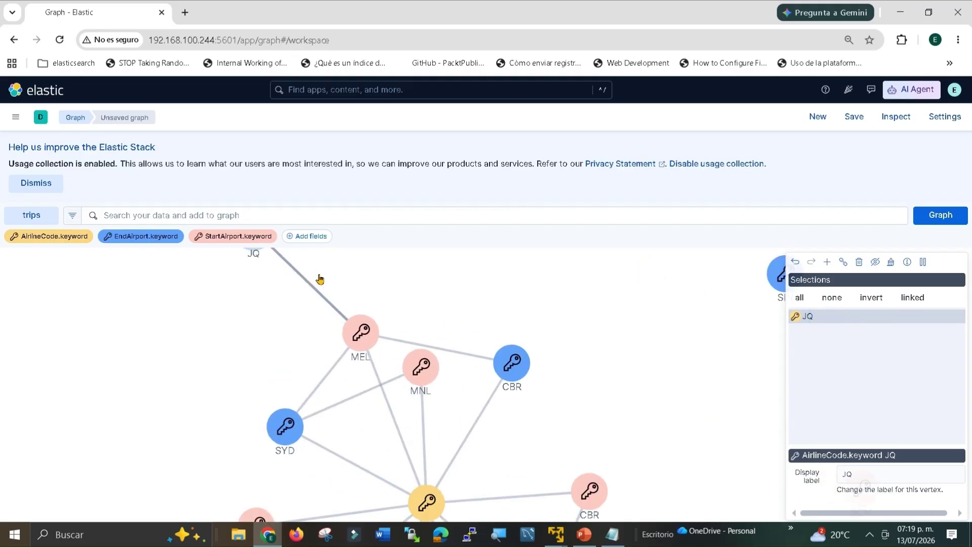
left_click_drag(350, 249, 338, 300)
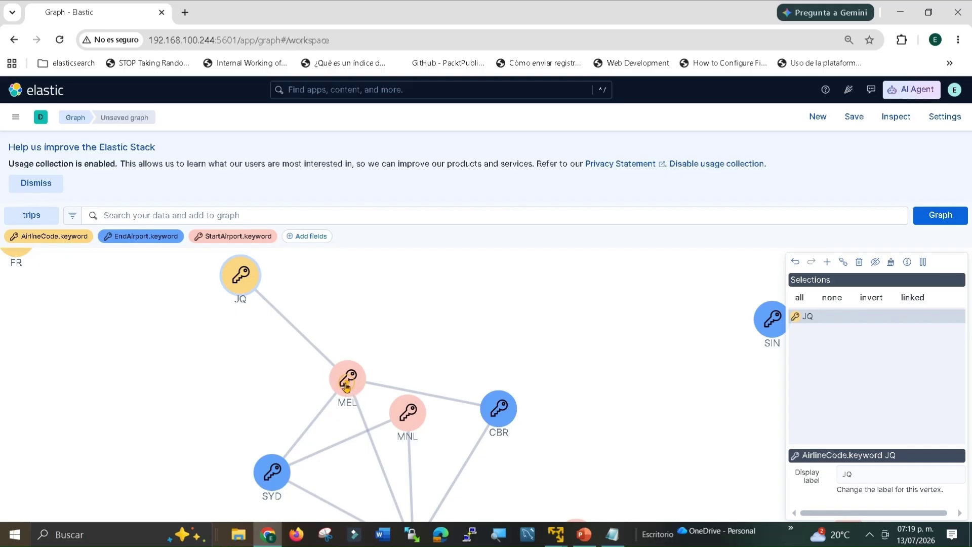
left_click(351, 384)
double_click(353, 386)
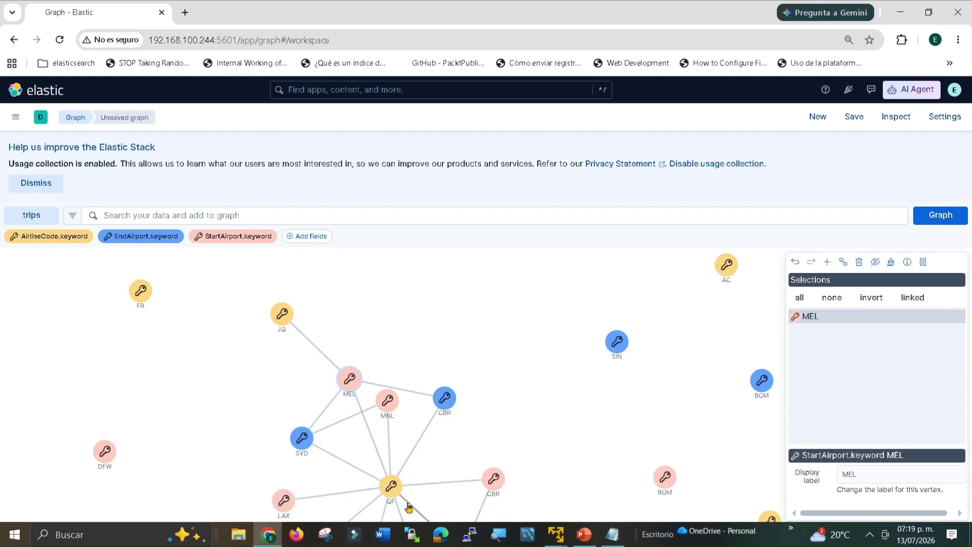
left_click(395, 490)
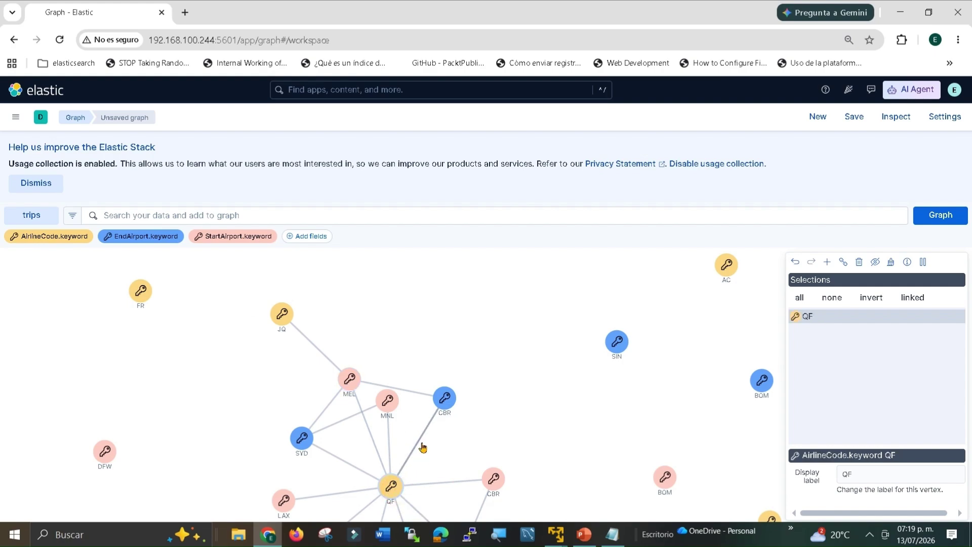
left_click_drag(486, 480, 497, 319)
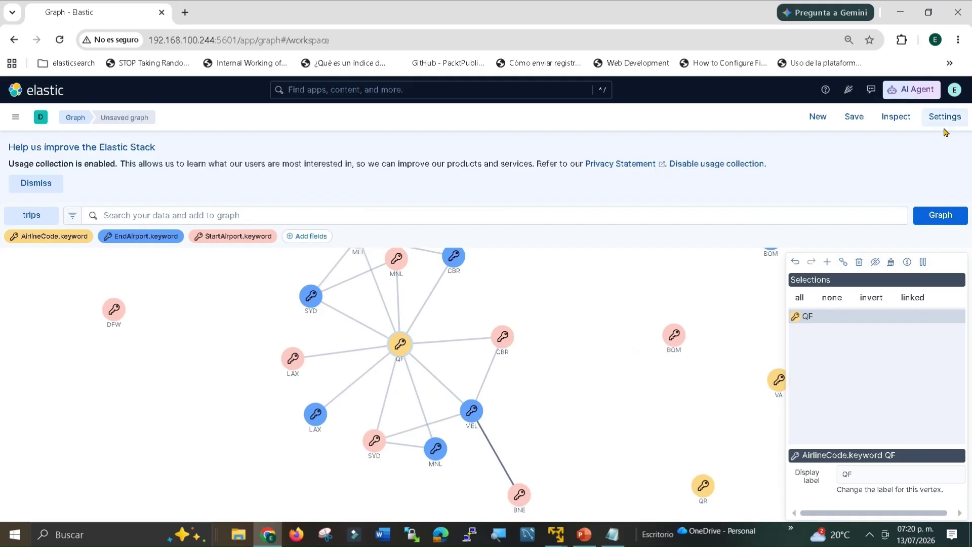
Step: Save the graph with the title "grafo aeropuertos y aerolineas"
left_click(852, 118)
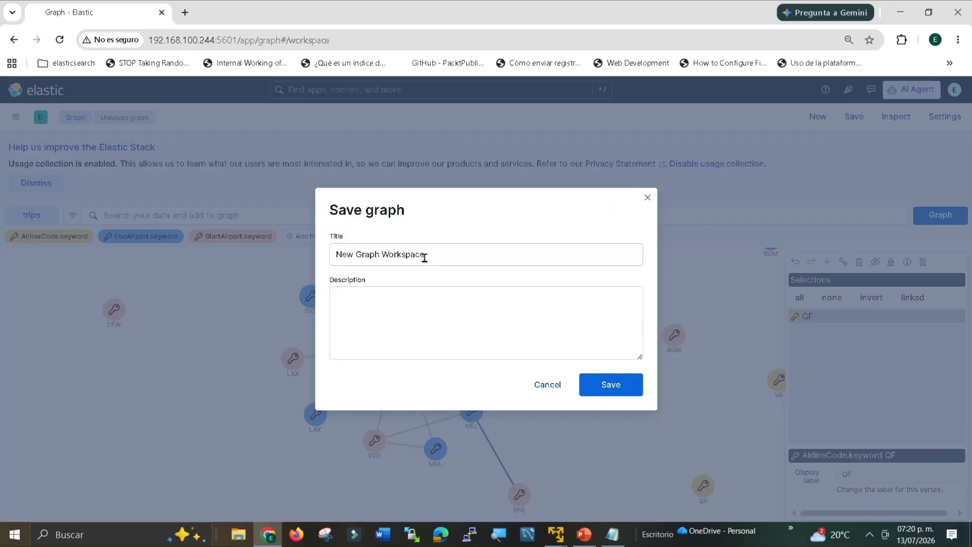
triple_click(454, 249)
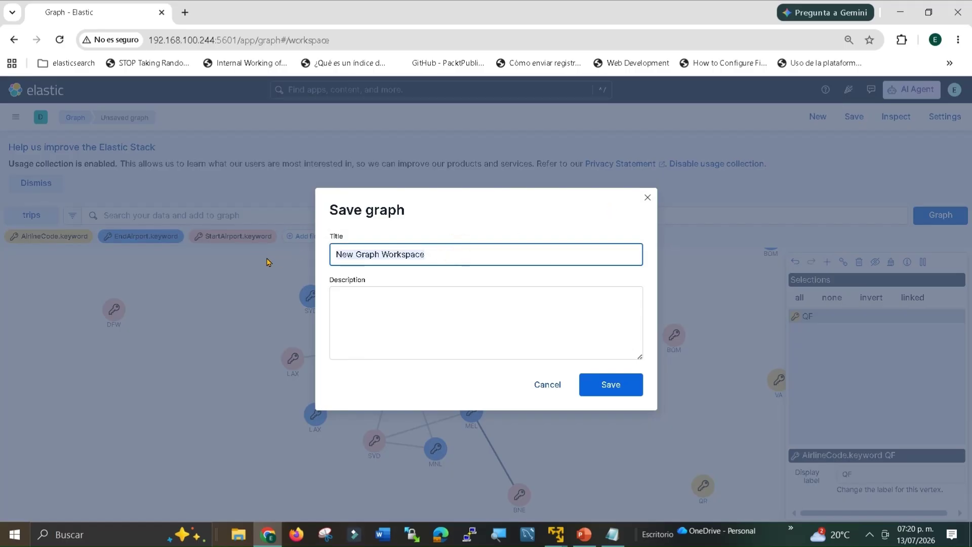
type("grafo aeropuertos y aerolineas")
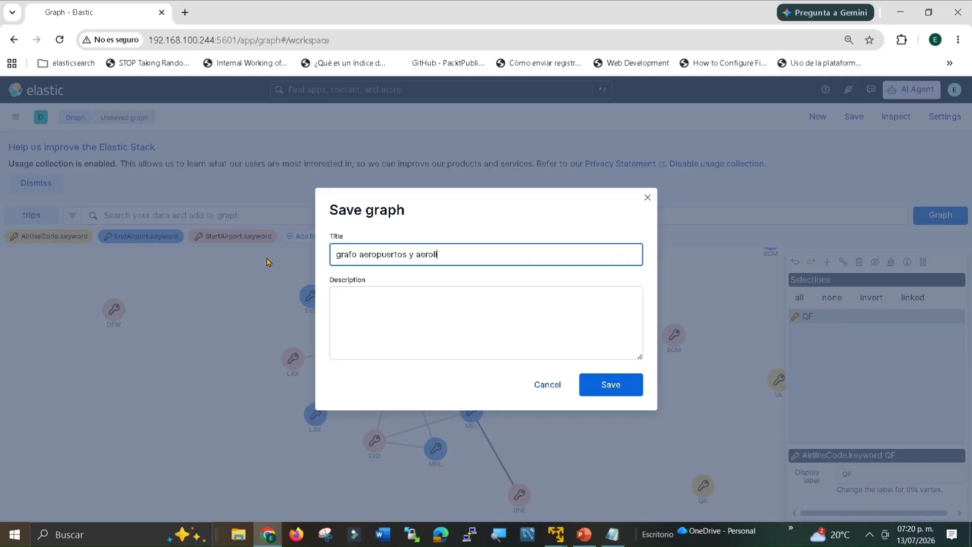
left_click(600, 384)
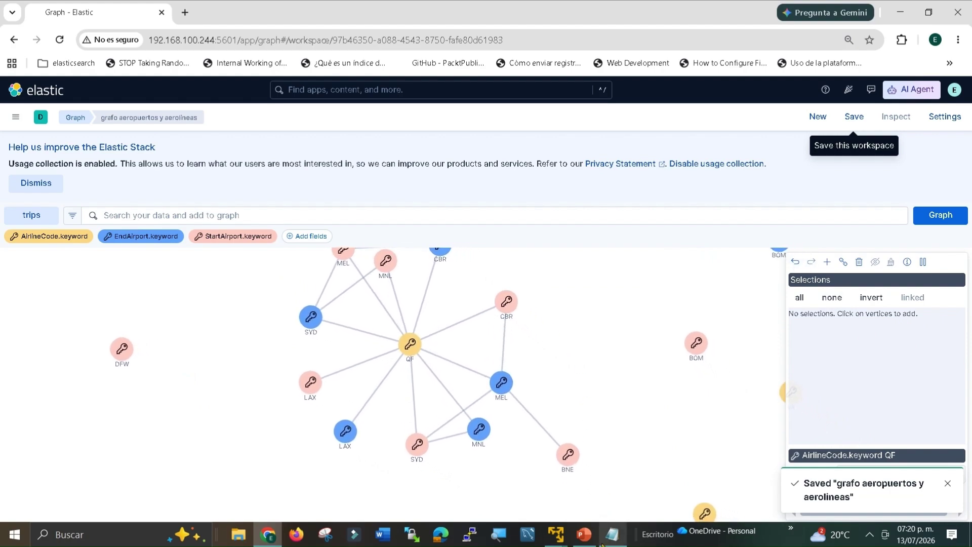
Step: Switch to the Notepad notes and review Paso1 and Paso2 under CREACION DE UN MAPA
key("alt+Tab")
scroll(486, 399, "down", 6)
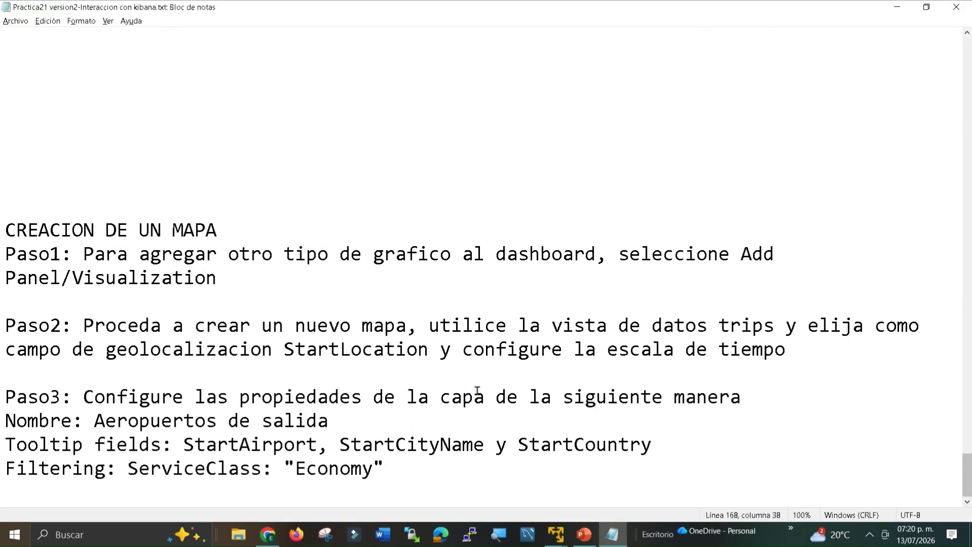
left_click_drag(9, 257, 353, 275)
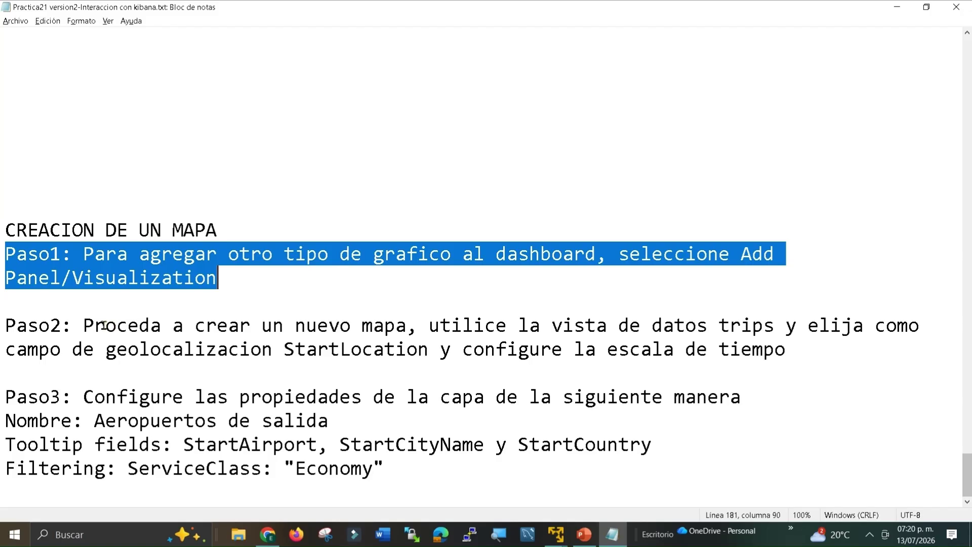
left_click_drag(76, 324, 792, 324)
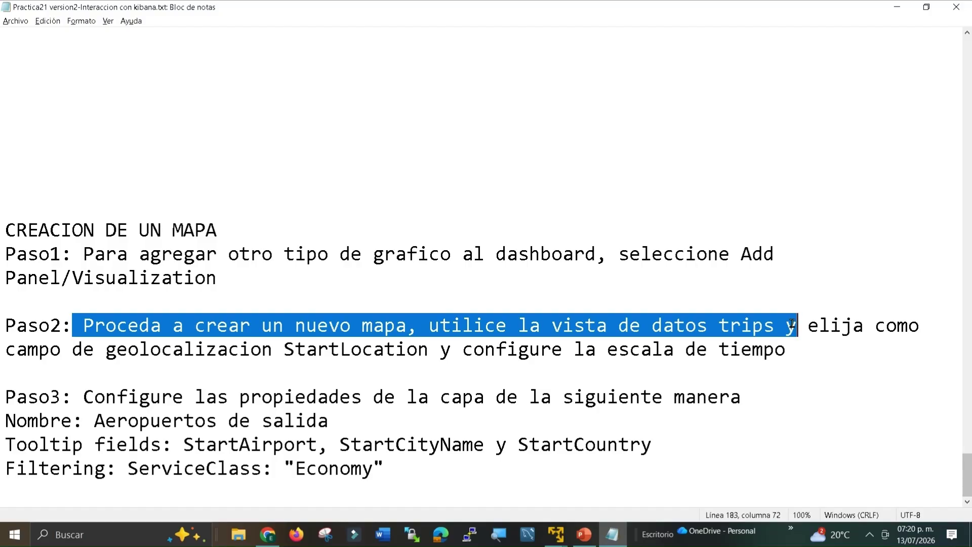
Step: Glance over the Paso3 notes, switch back to Kibana in Chrome and create a new map in Maps
left_click(706, 354)
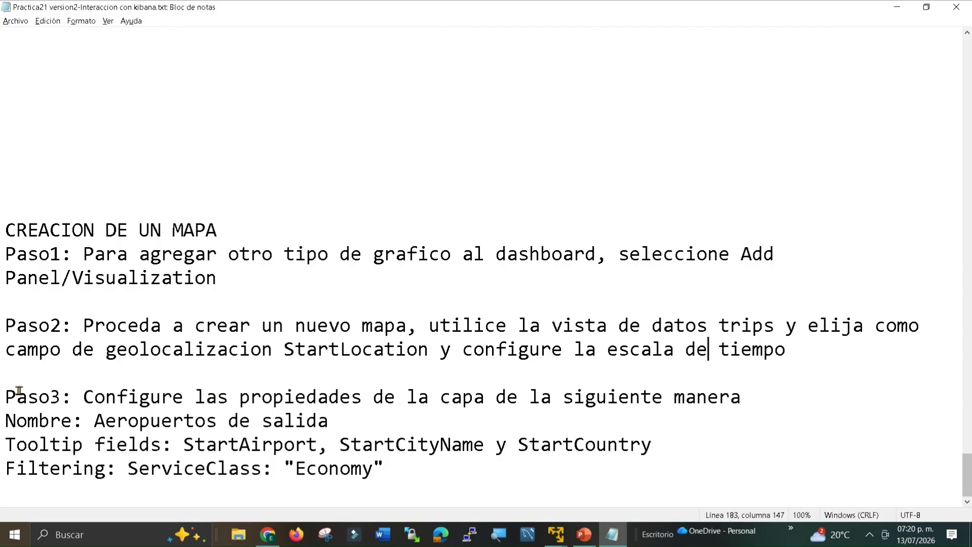
left_click_drag(7, 396, 434, 471)
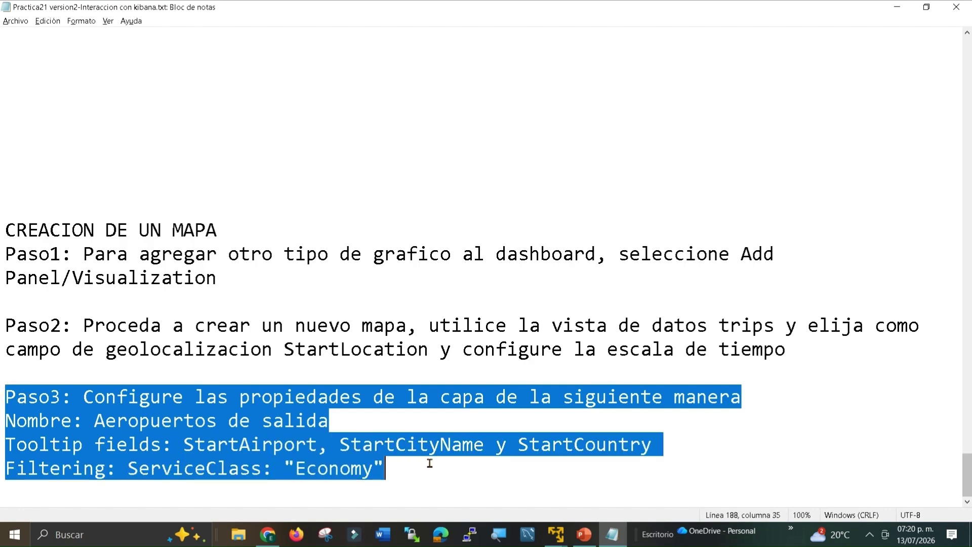
key("alt+Tab")
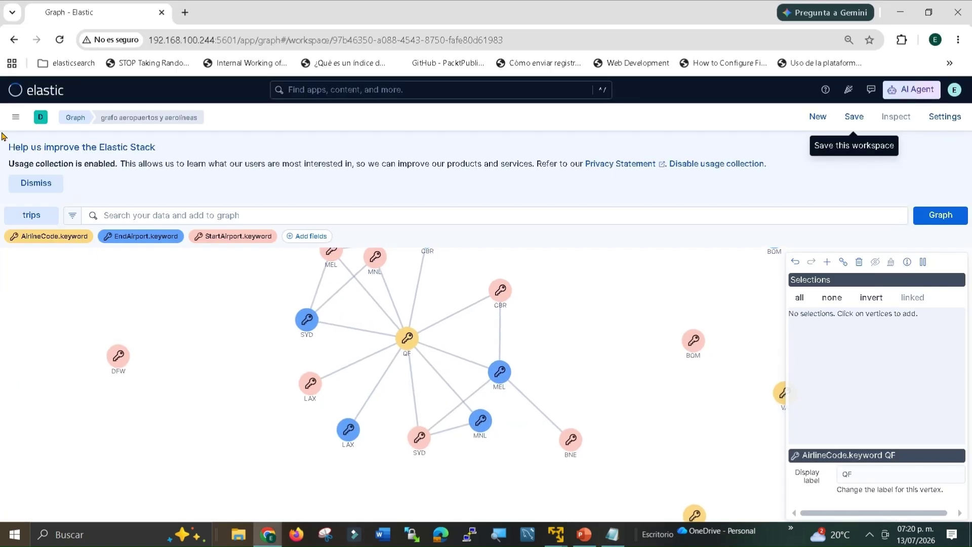
left_click(15, 117)
left_click(45, 206)
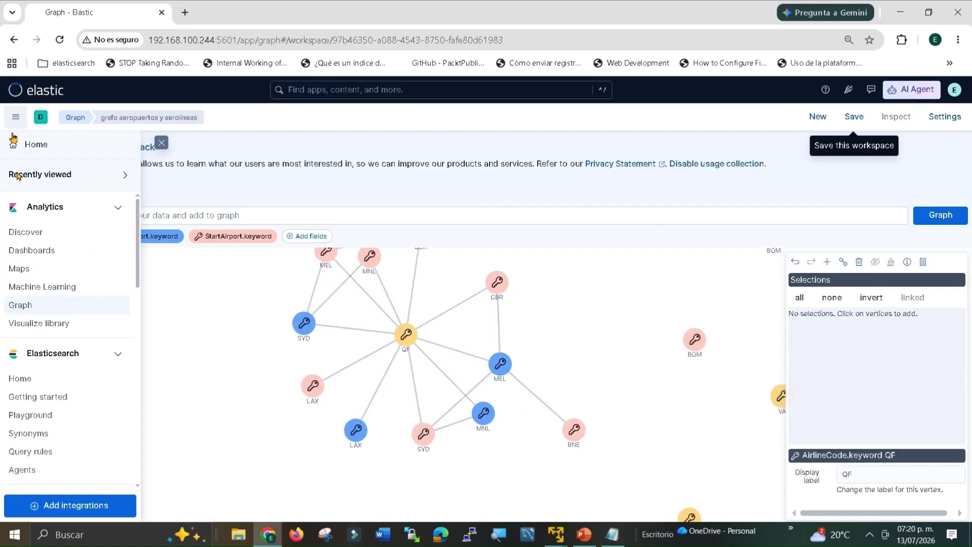
left_click(23, 269)
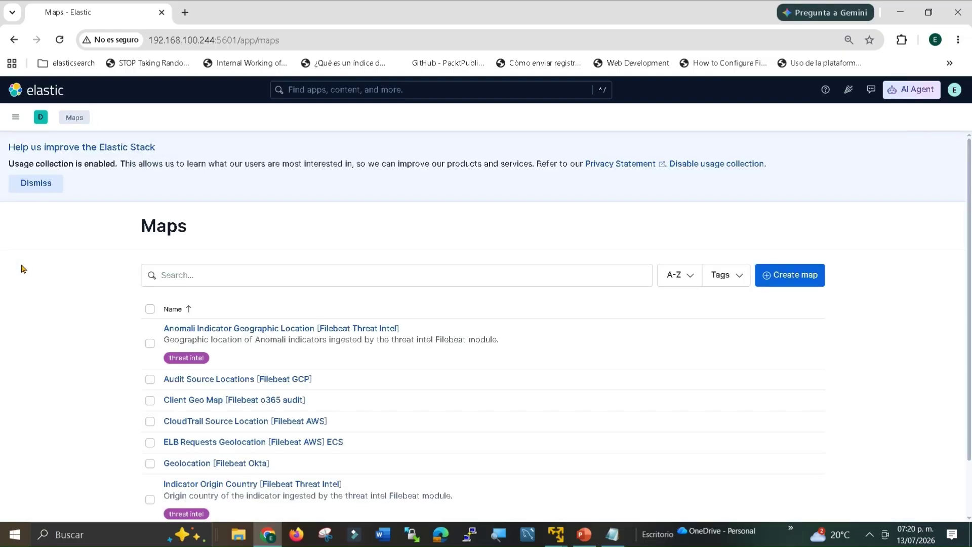
left_click(764, 278)
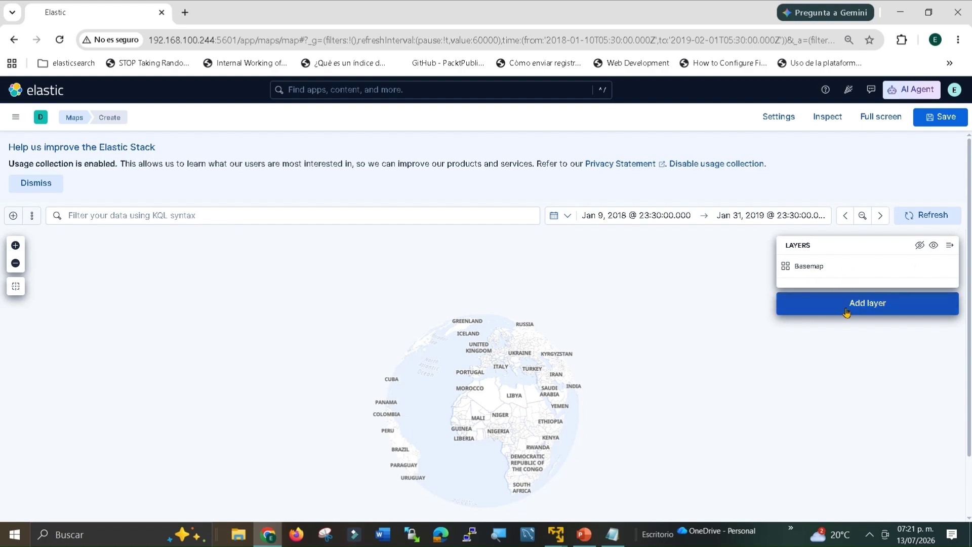
Step: Set up a Documents layer on the map using the trips data view and start_location as geospatial field
left_click(866, 313)
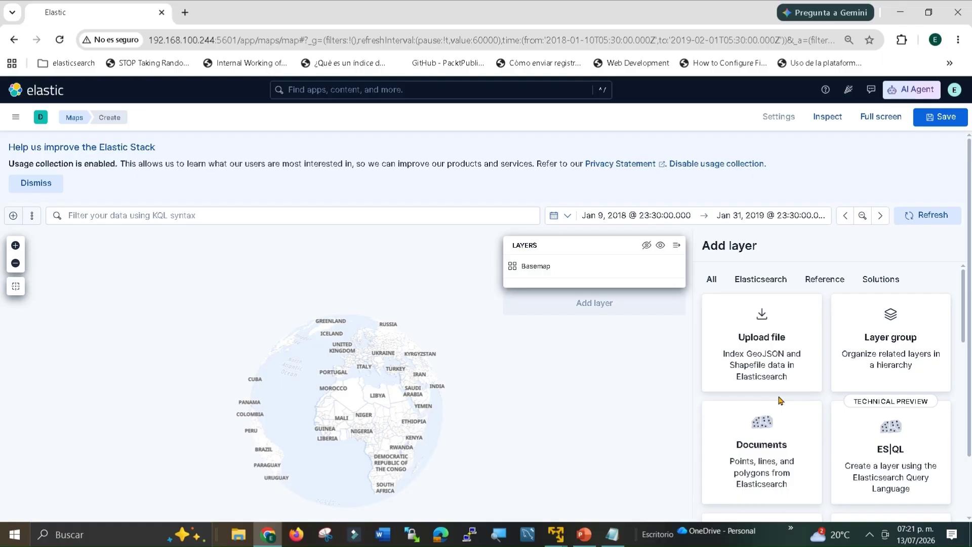
left_click(760, 441)
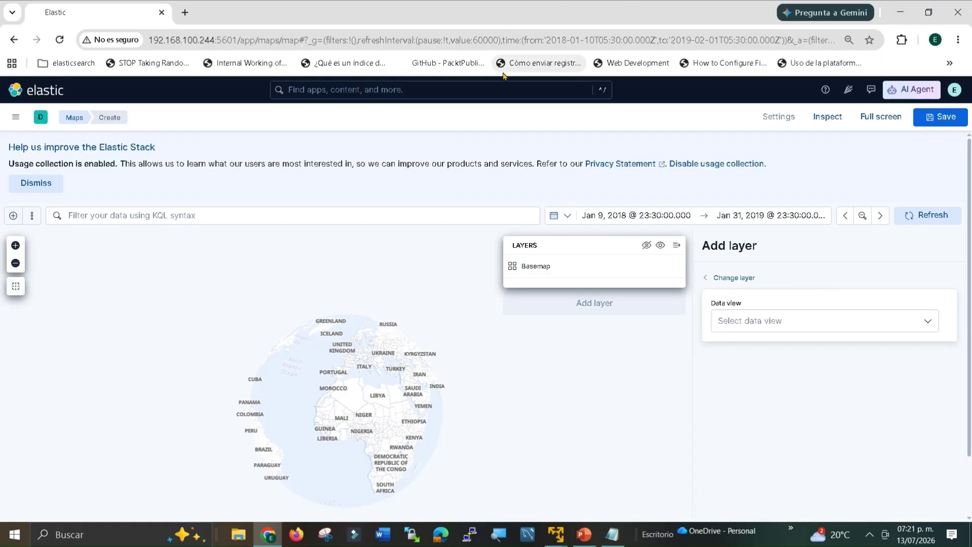
left_click(931, 322)
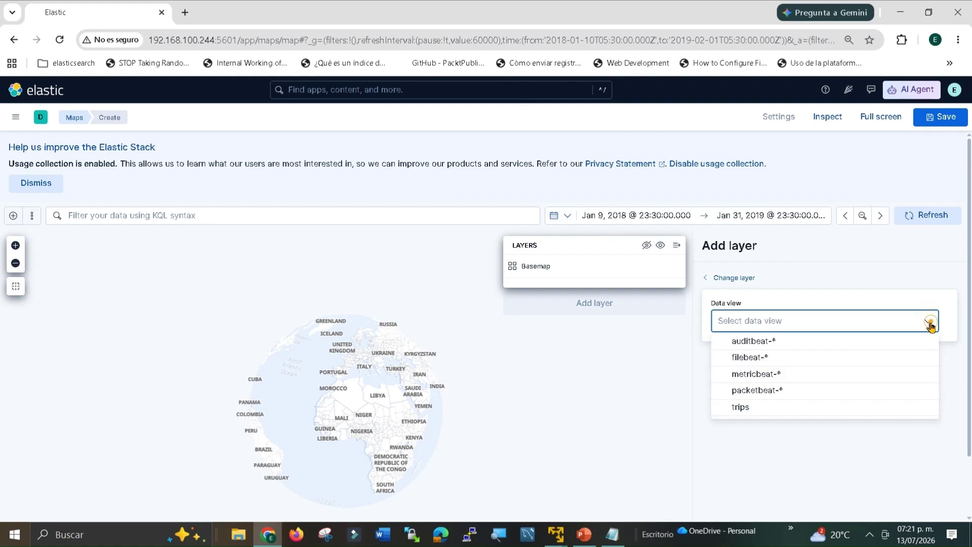
left_click(929, 322)
left_click(929, 321)
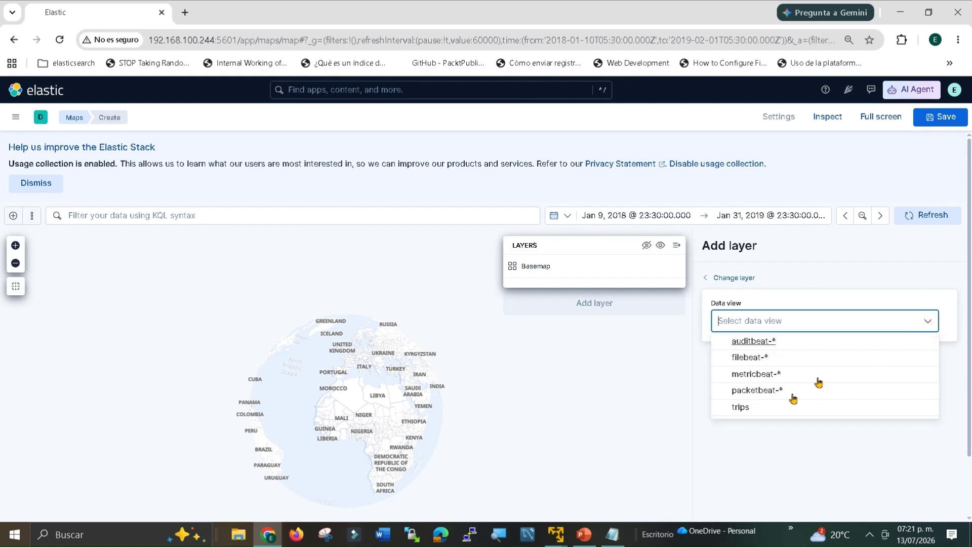
left_click(743, 408)
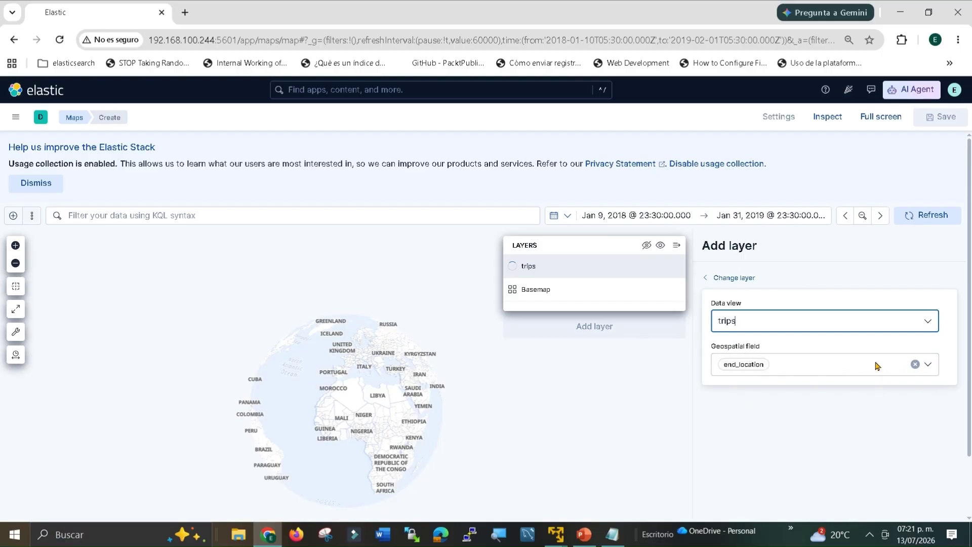
left_click(914, 364)
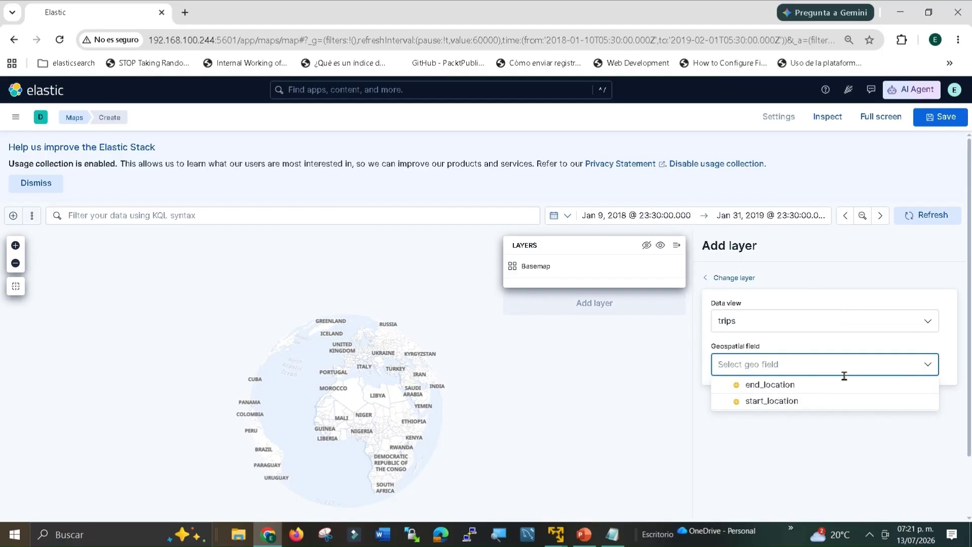
left_click(772, 401)
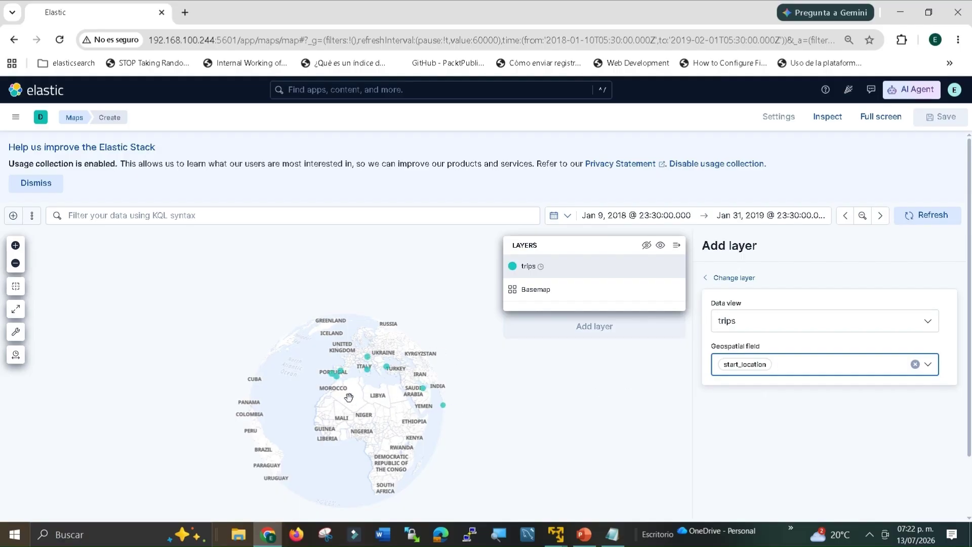
scroll(370, 378, "up", 2)
left_click_drag(343, 402, 292, 405)
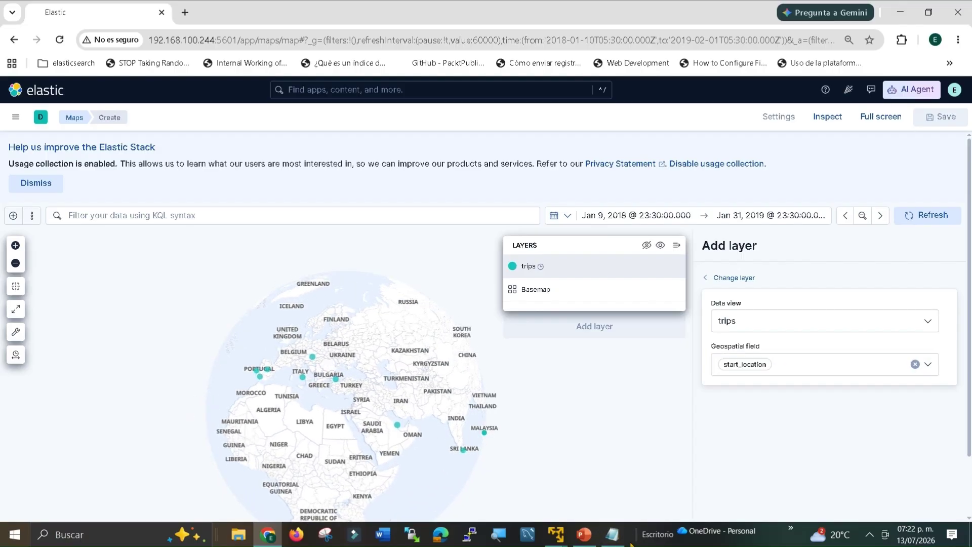
Step: Switch to the Notepad notes and review the layer name, tooltip fields and filtering listed under Paso3
mouse_move(613, 535)
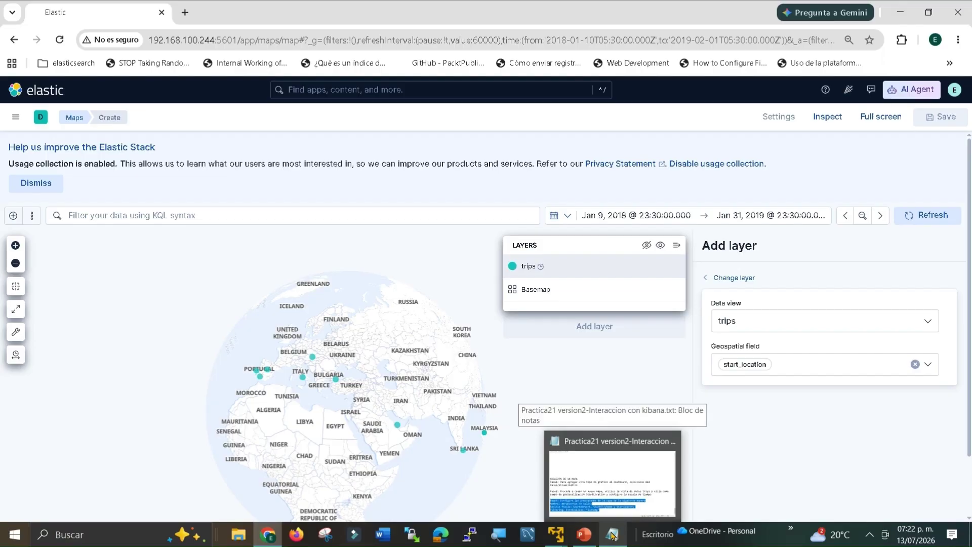
left_click(612, 506)
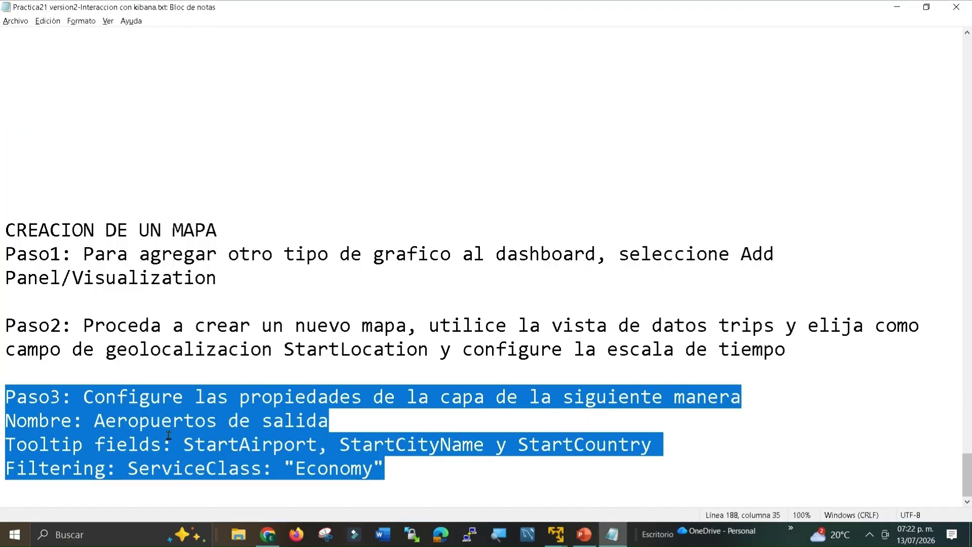
left_click(199, 394)
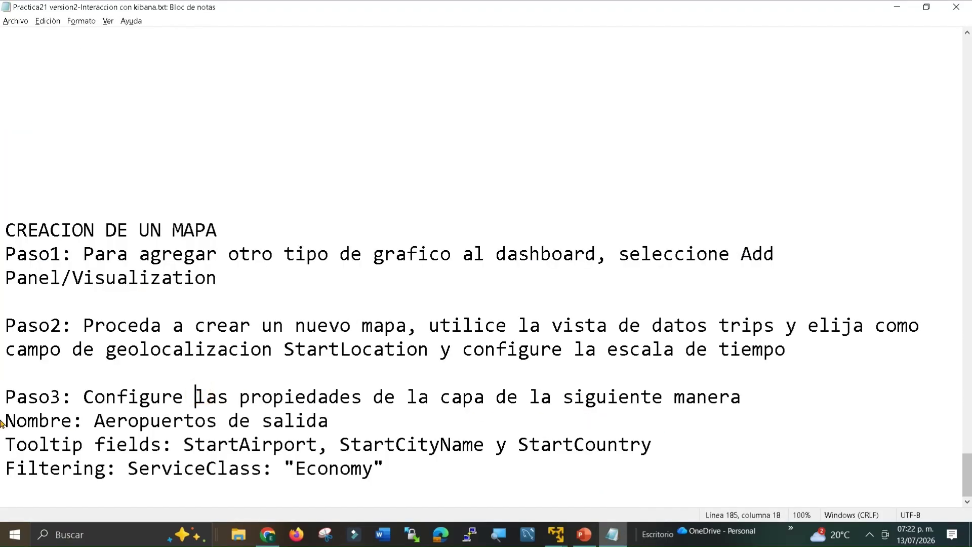
left_click_drag(8, 420, 328, 419)
left_click(183, 444)
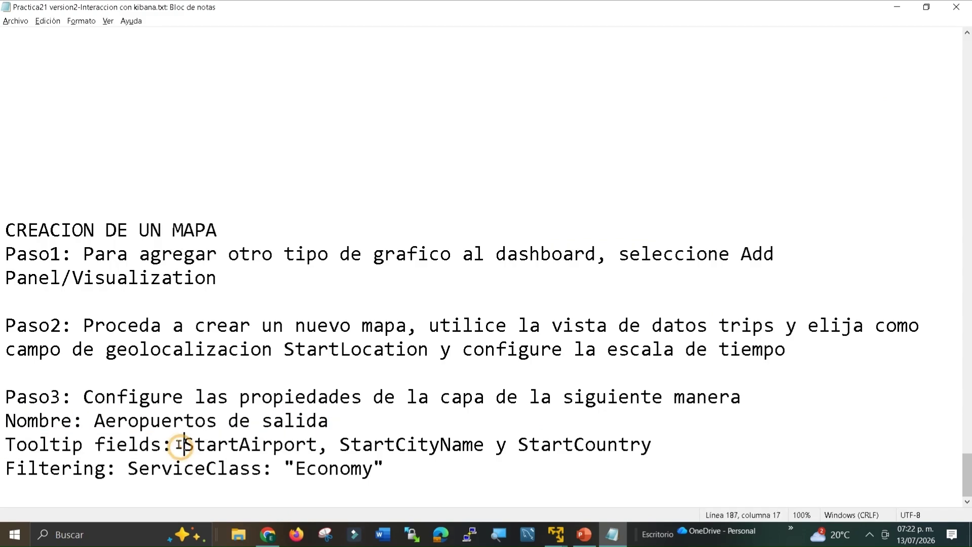
left_click_drag(178, 444, 627, 449)
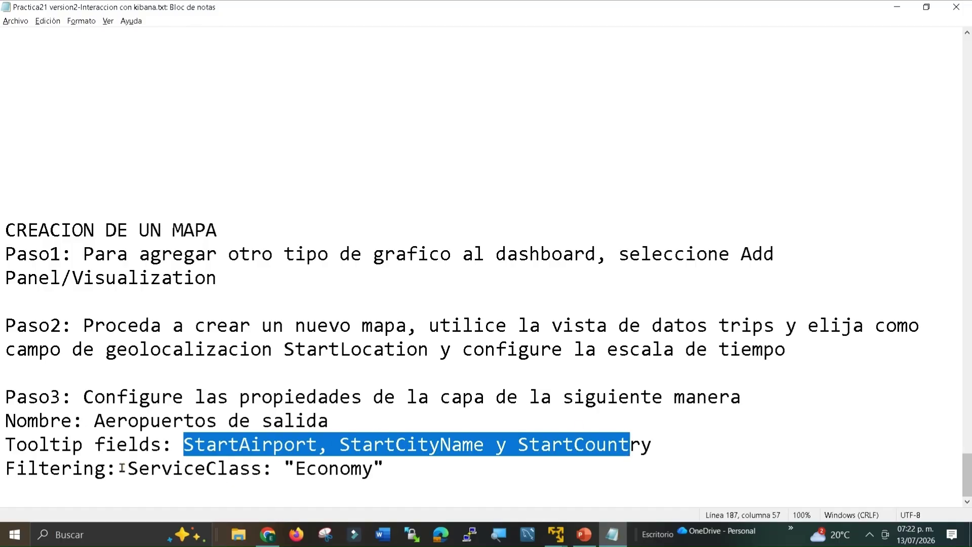
left_click_drag(125, 467, 274, 466)
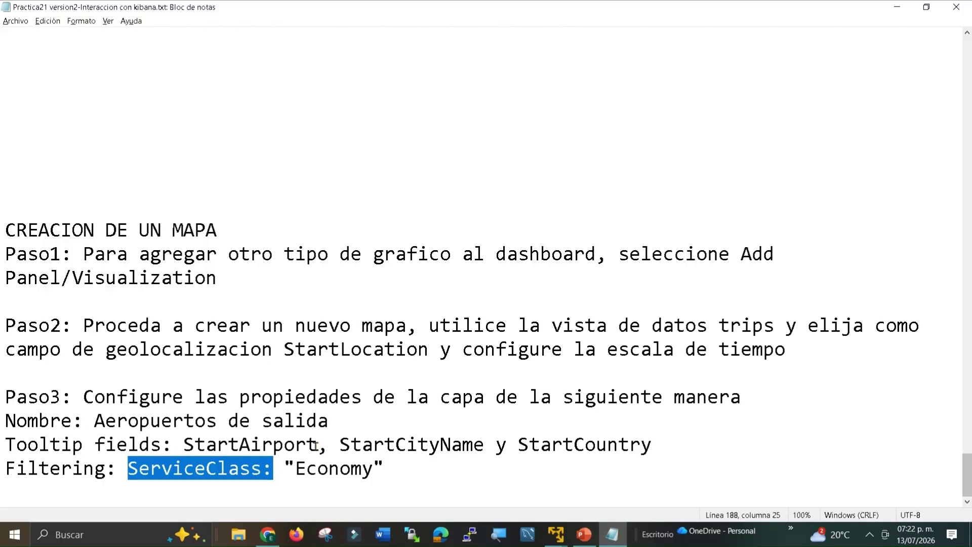
Step: Return to Kibana in Chrome, add the trips layer and continue to its settings, naming it "Mapa Aeropuertos"
key("alt+Tab")
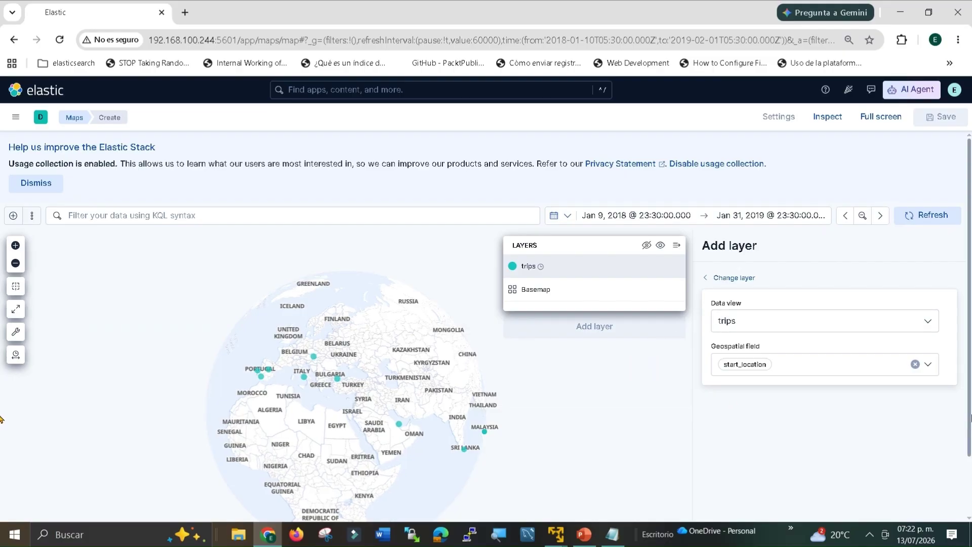
scroll(970, 417, "down", 2)
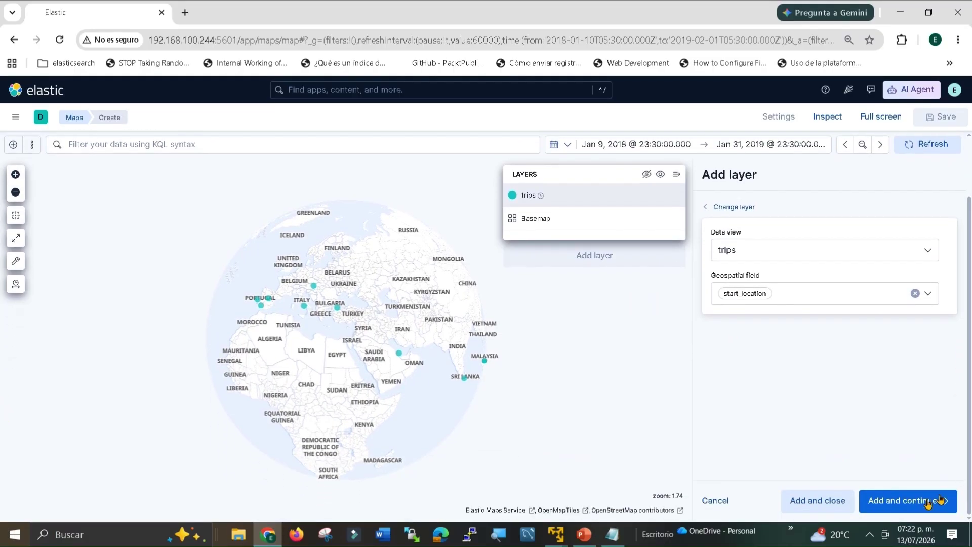
left_click(912, 504)
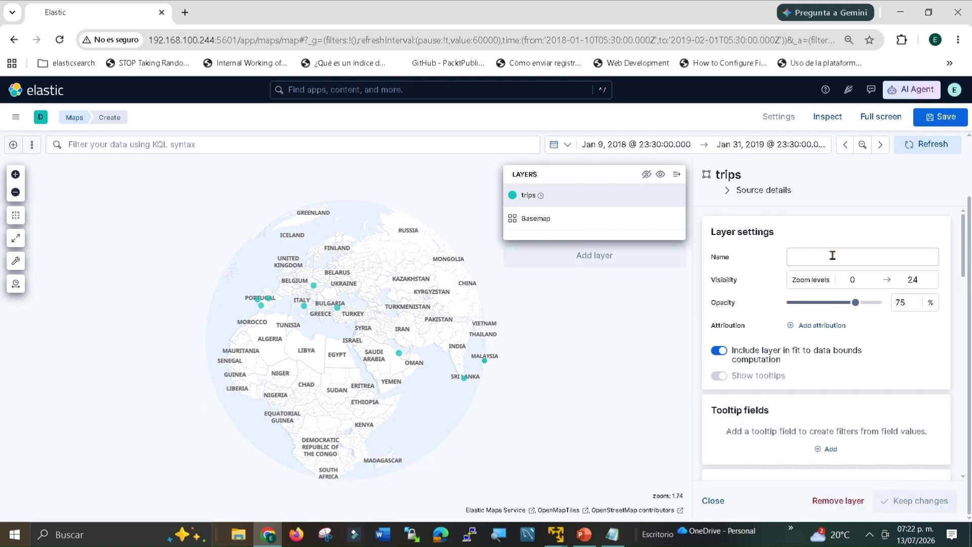
left_click(832, 255)
type("MApa ")
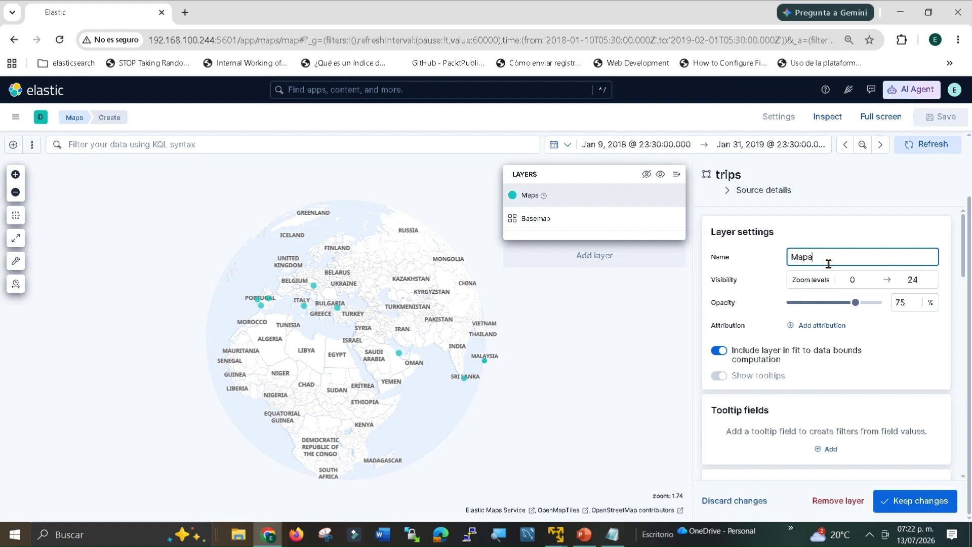
type("Aeropuertos")
Step: Check the tooltip fields in the Notepad notes and add StartAirport, StartCityName and StartCountry to the layer in Kibana
scroll(791, 348, "down", 3)
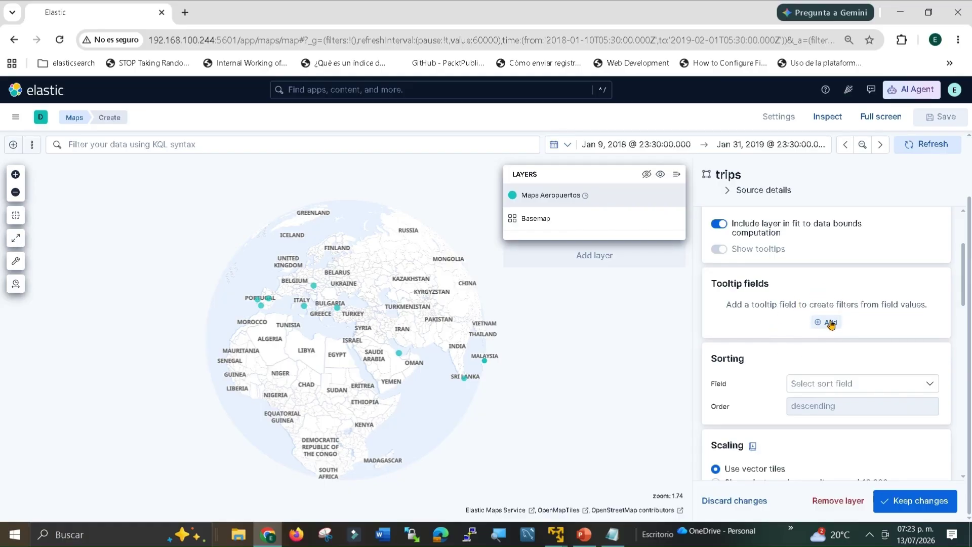
left_click(612, 534)
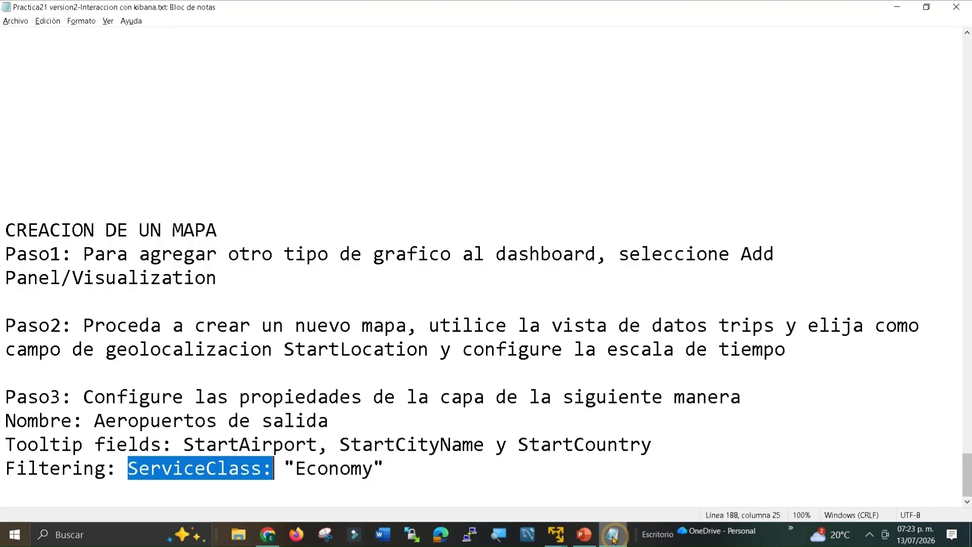
left_click(73, 444)
left_click(196, 441)
left_click_drag(196, 441, 629, 448)
key("alt+Tab")
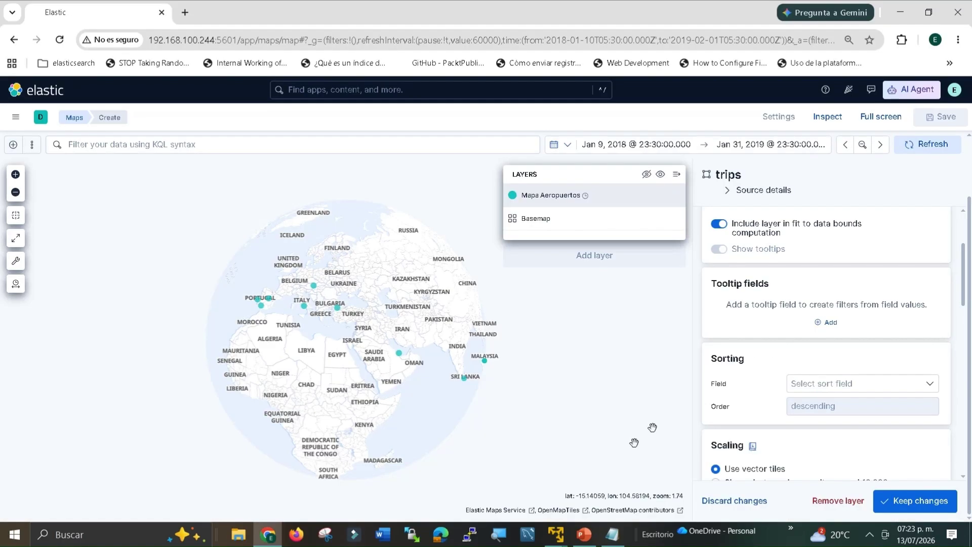
left_click(823, 322)
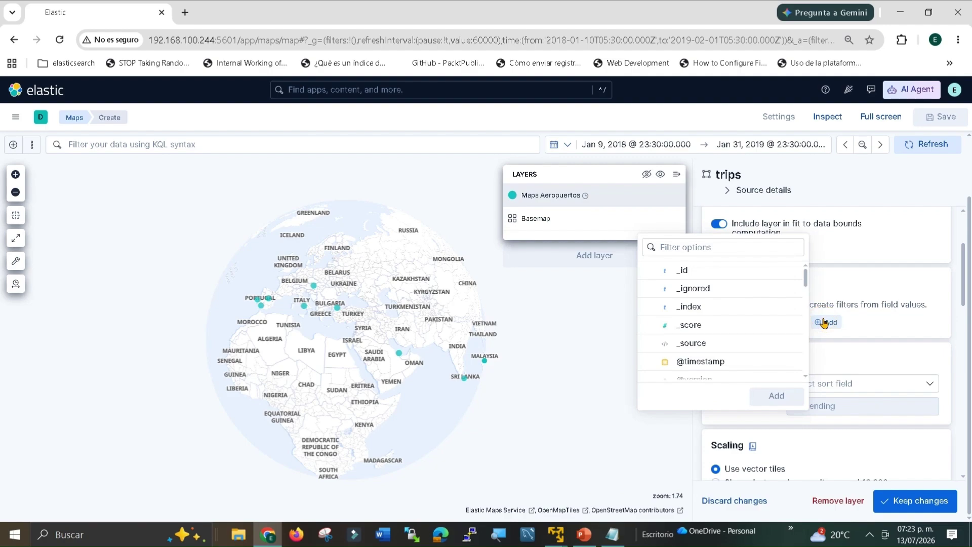
left_click(727, 243)
type("start")
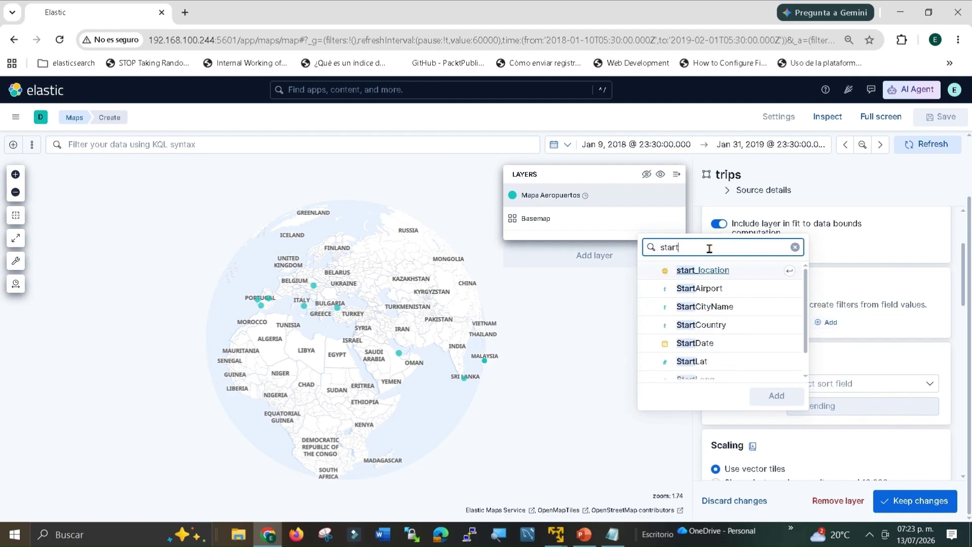
left_click(714, 288)
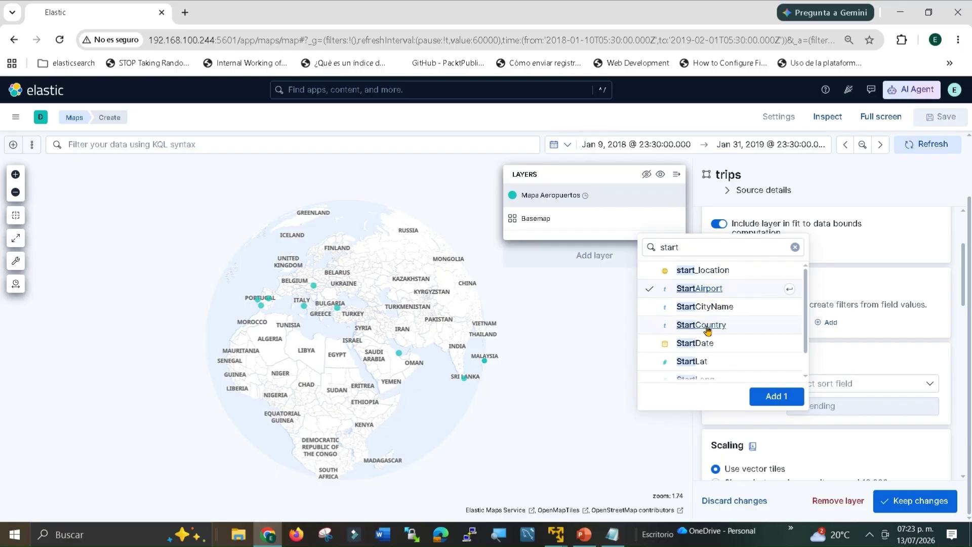
left_click(709, 307)
left_click(710, 332)
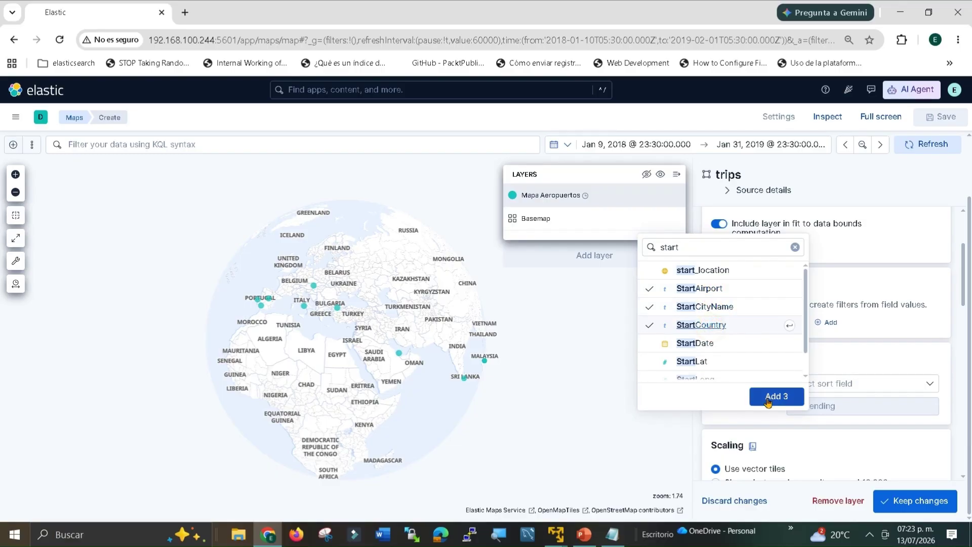
left_click(769, 402)
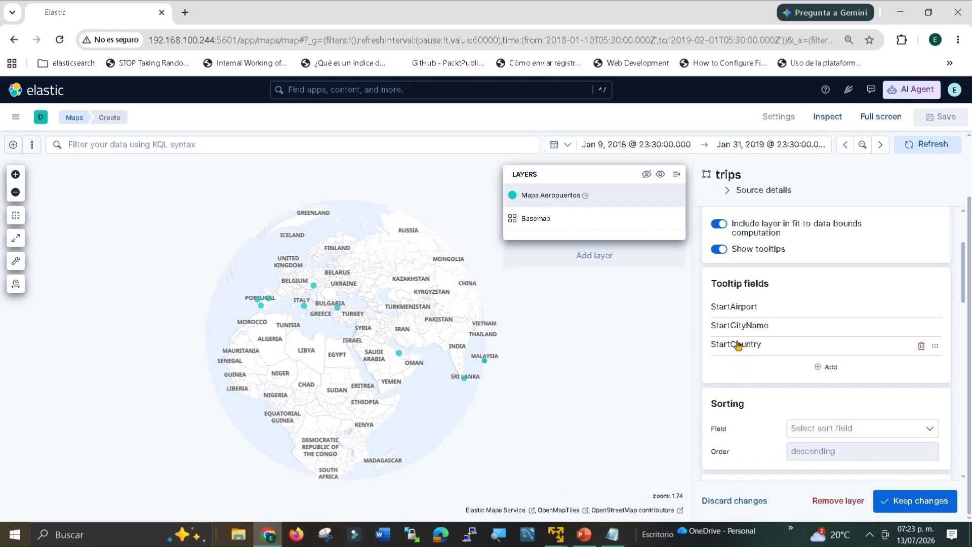
Step: Switch to the Notepad notes, copy the filter expression ServiceClass: "Economy" from Paso3 and return to Kibana in Chrome
scroll(738, 345, "down", 3)
scroll(739, 332, "up", 3)
scroll(837, 382, "down", 2)
left_click(833, 363)
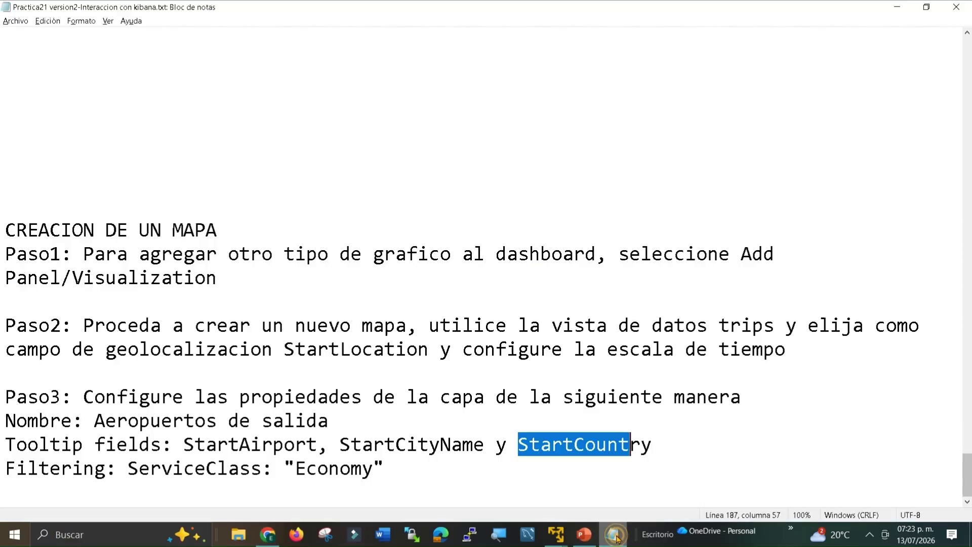
left_click(613, 534)
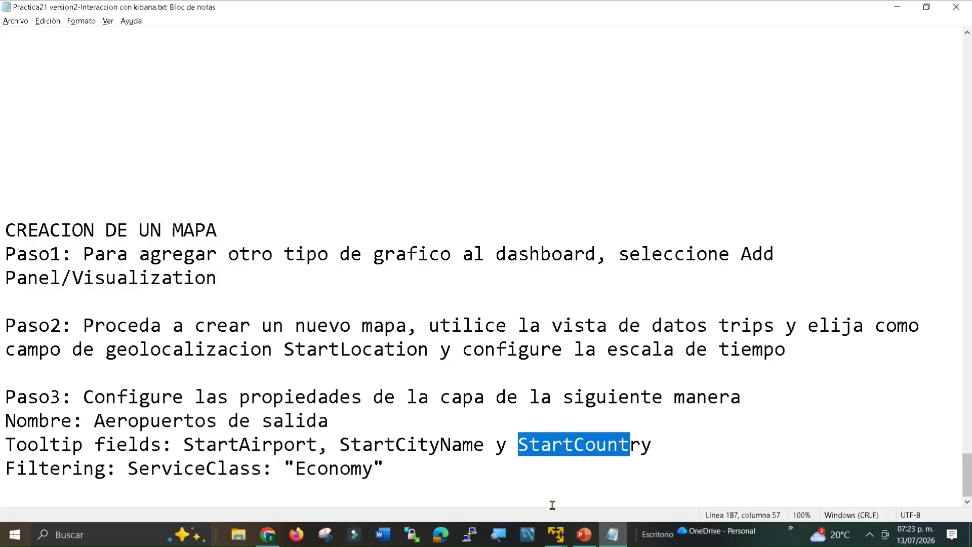
left_click(195, 468)
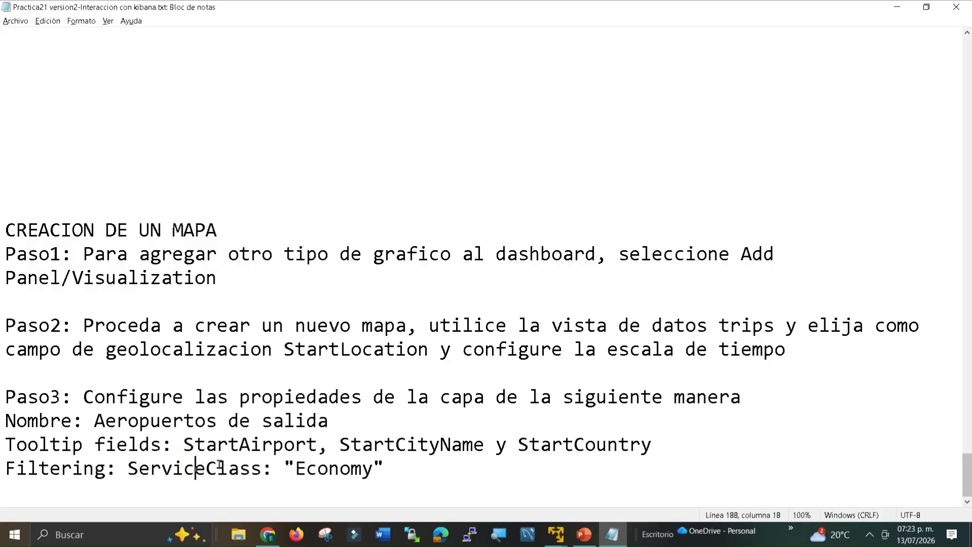
left_click_drag(127, 463, 403, 467)
key("ctrl+c")
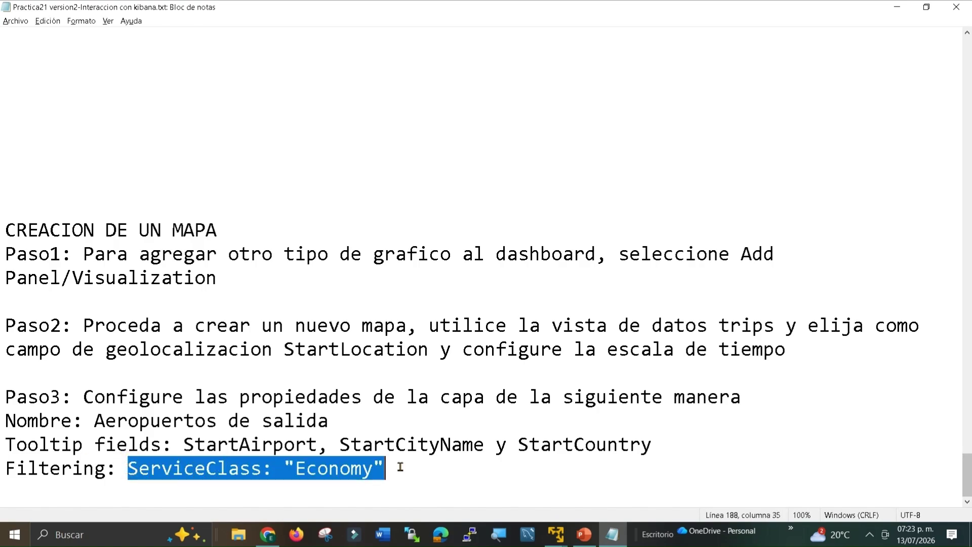
key("alt+Tab")
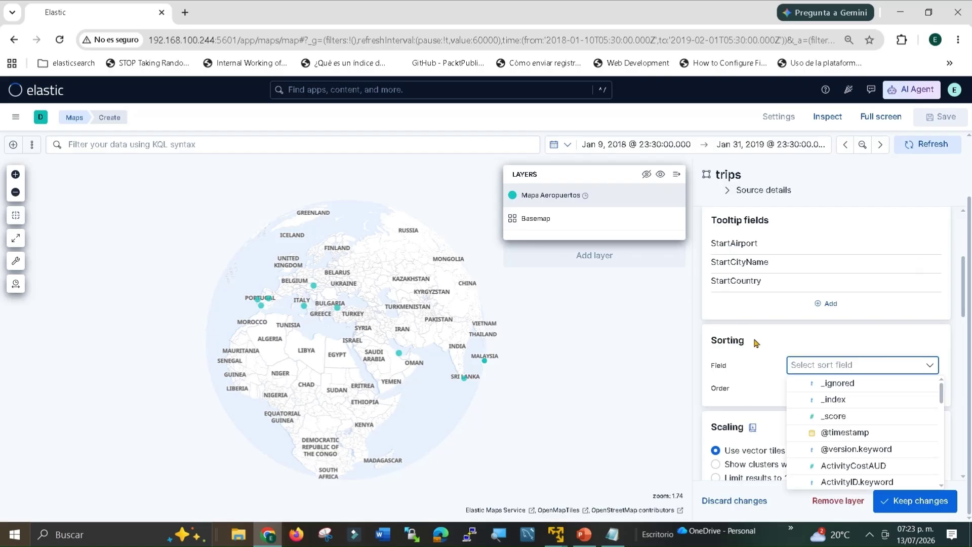
Step: Set the sort field of the Mapa Aeropuertos layer to StartAirport.keyword
type("start")
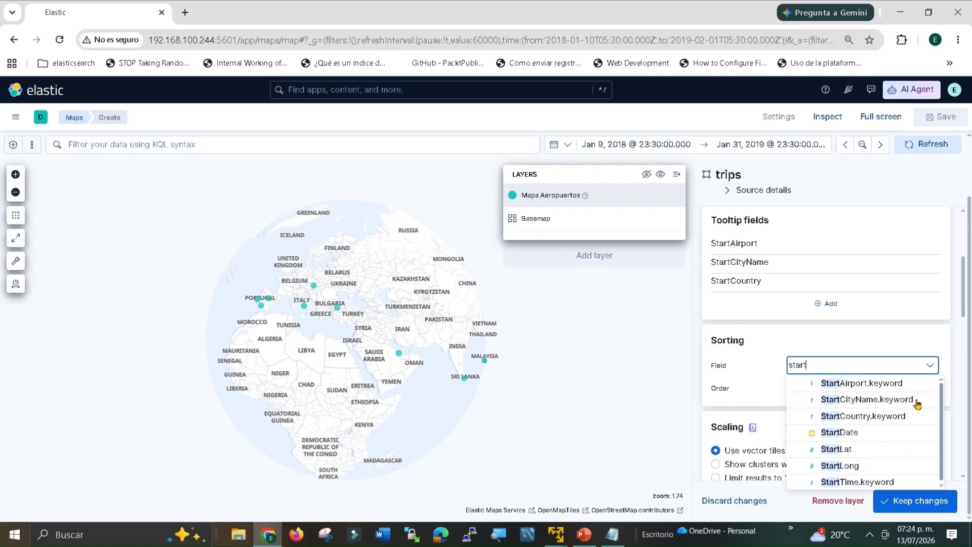
left_click(859, 383)
scroll(859, 388, "down", 4)
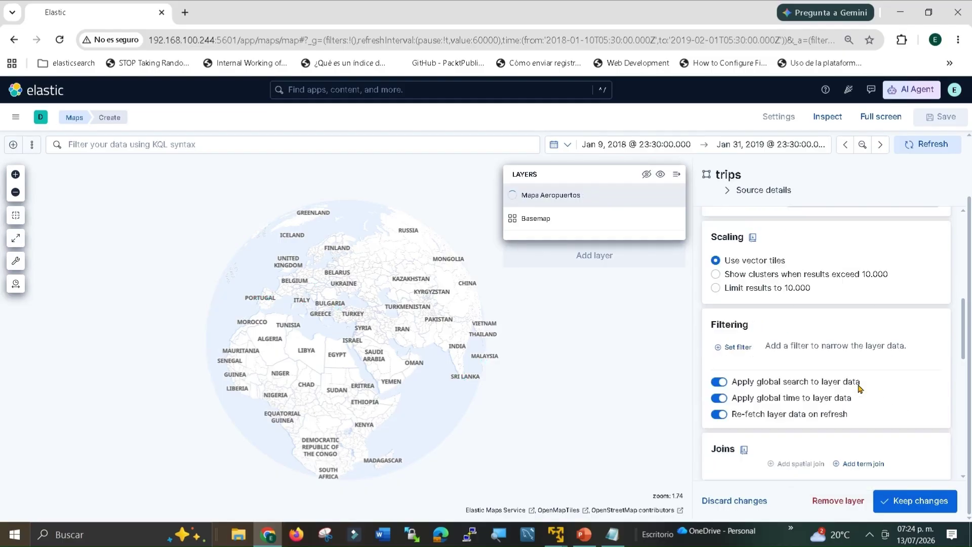
scroll(859, 388, "down", 1)
scroll(858, 389, "up", 3)
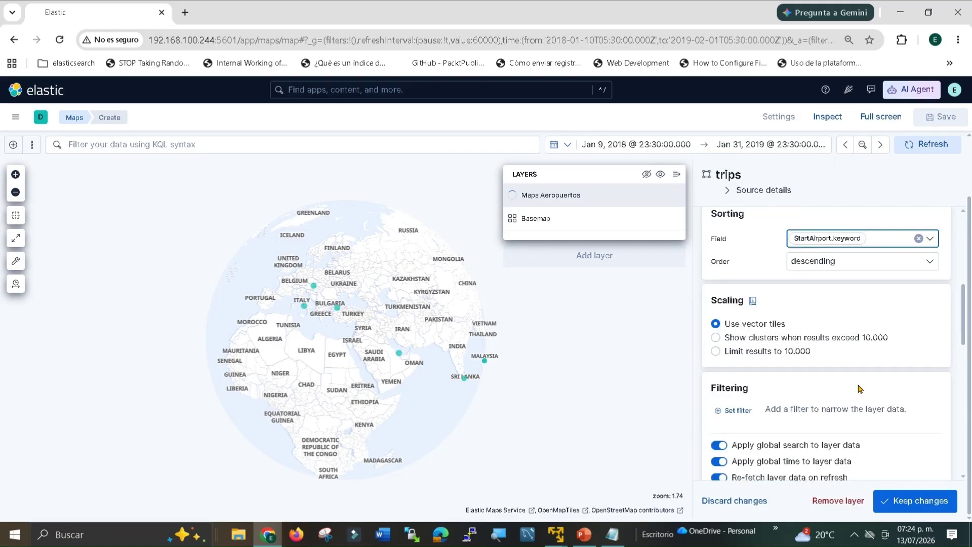
Step: Set the copied KQL expression ServiceClass: "Economy" as the filter for the layer's data
left_click(791, 409)
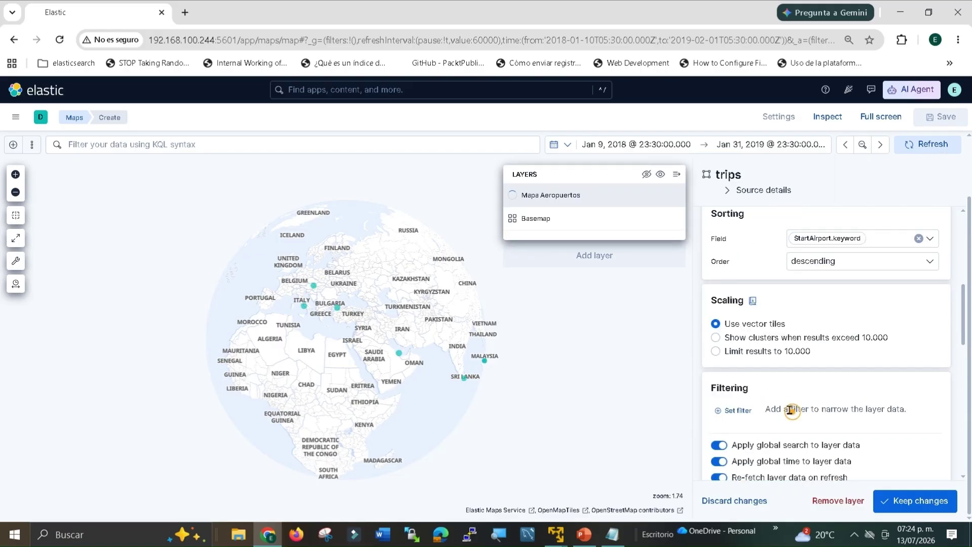
left_click(738, 412)
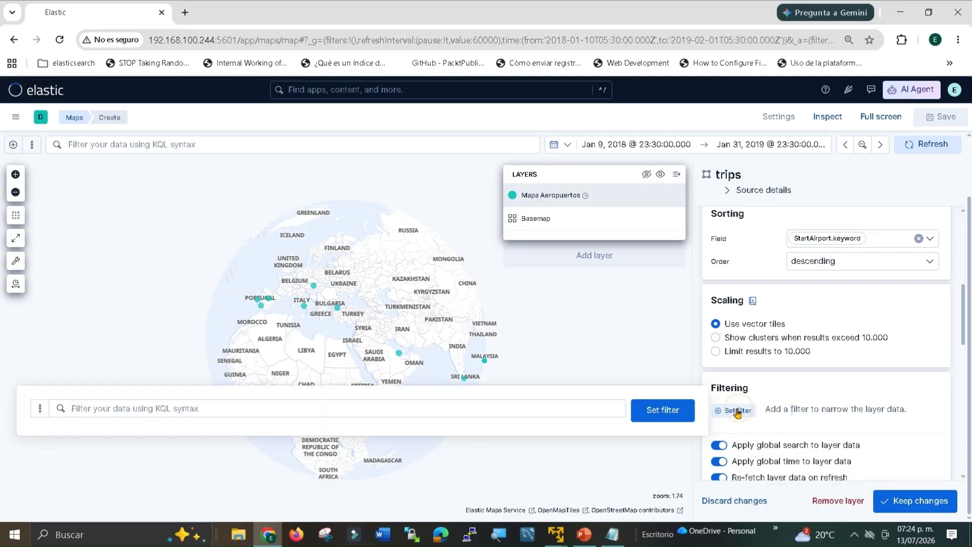
left_click(379, 409)
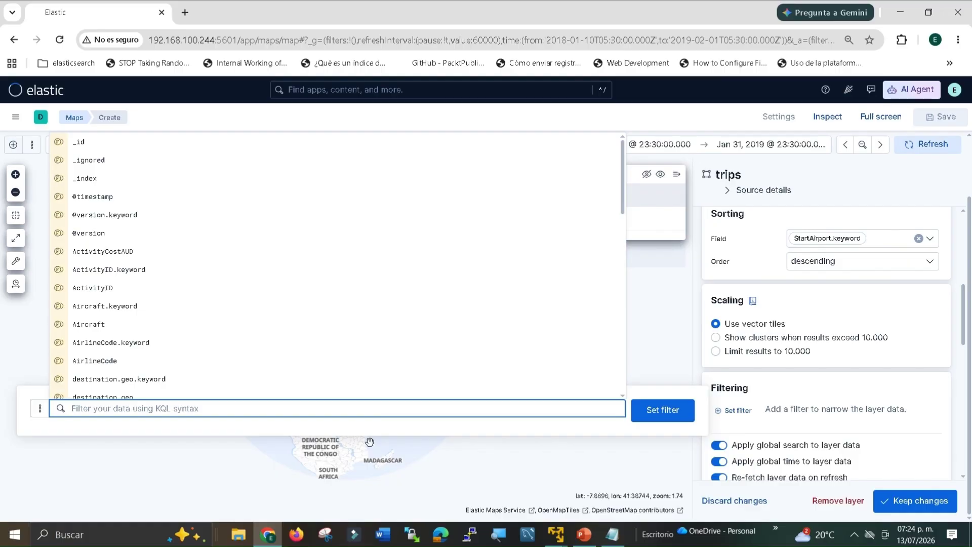
key("ctrl+v")
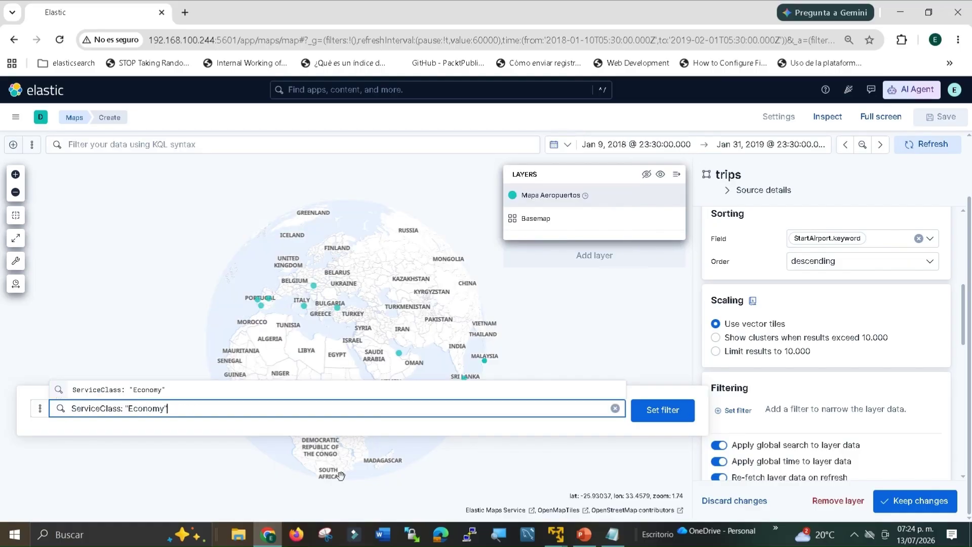
left_click(662, 414)
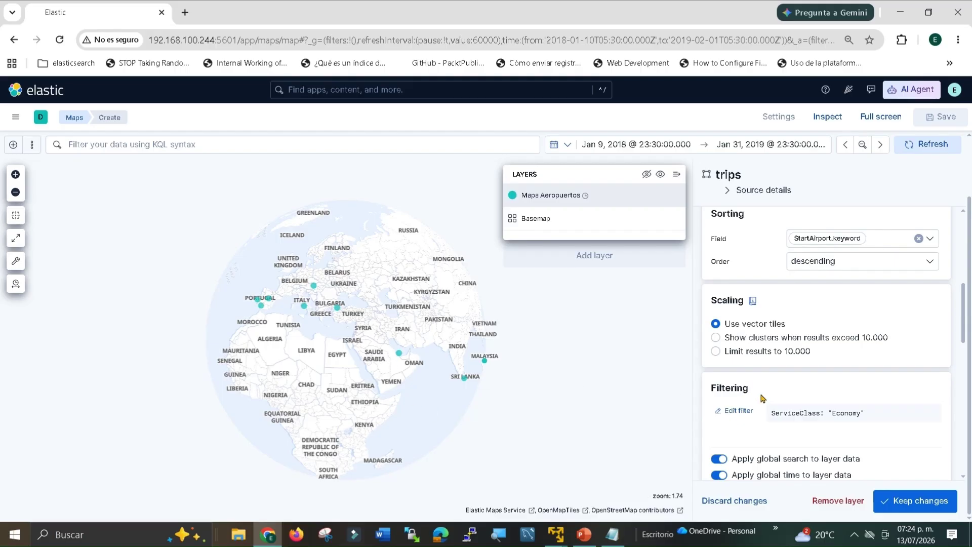
Step: Examine the airport markers over Europe and show the tooltip of the marker near Austria
scroll(762, 398, "down", 5)
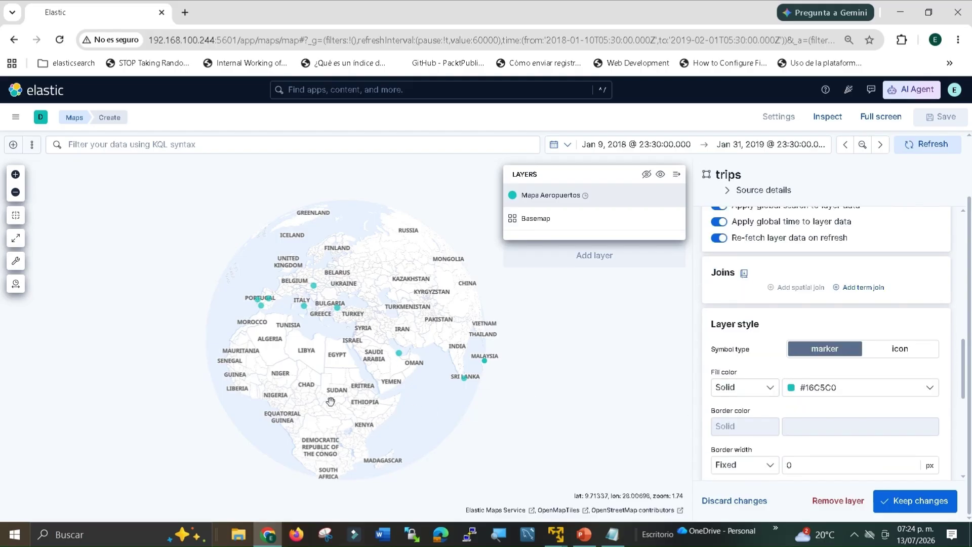
scroll(349, 372, "up", 4)
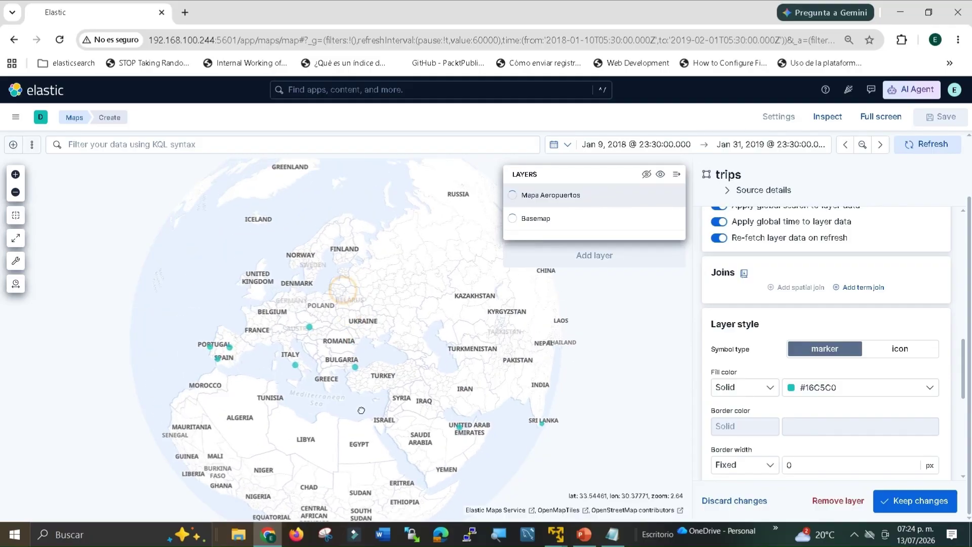
left_click_drag(339, 288, 315, 396)
scroll(316, 396, "up", 3)
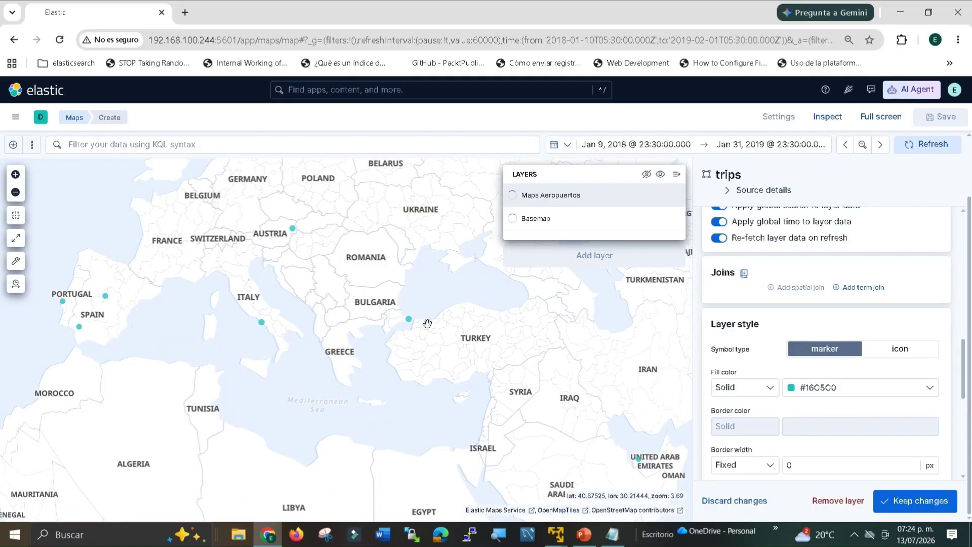
left_click(292, 229)
left_click(291, 228)
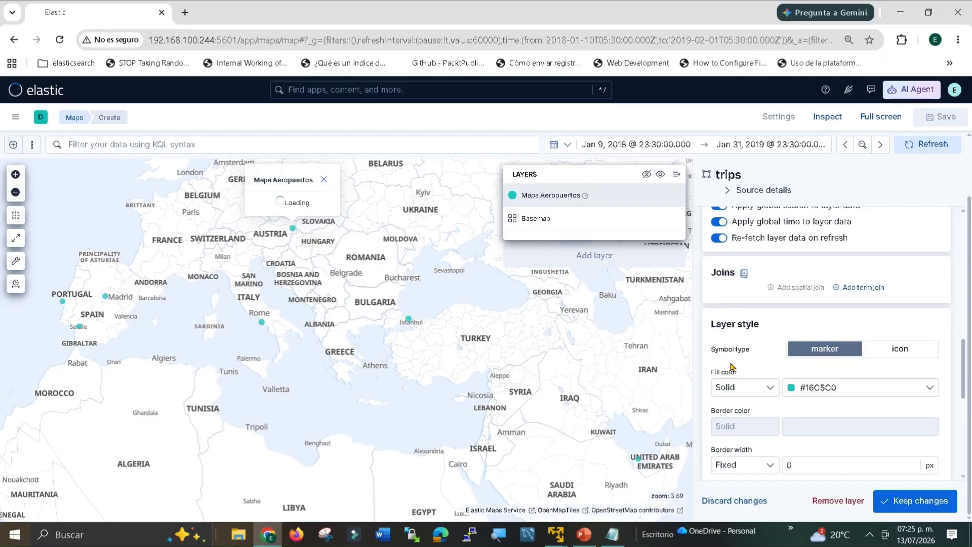
Step: Keep the layer changes and save the map as "Mapa Aeropuertos" to the existing Aeropuertos dashboard, going to that dashboard
left_click(923, 506)
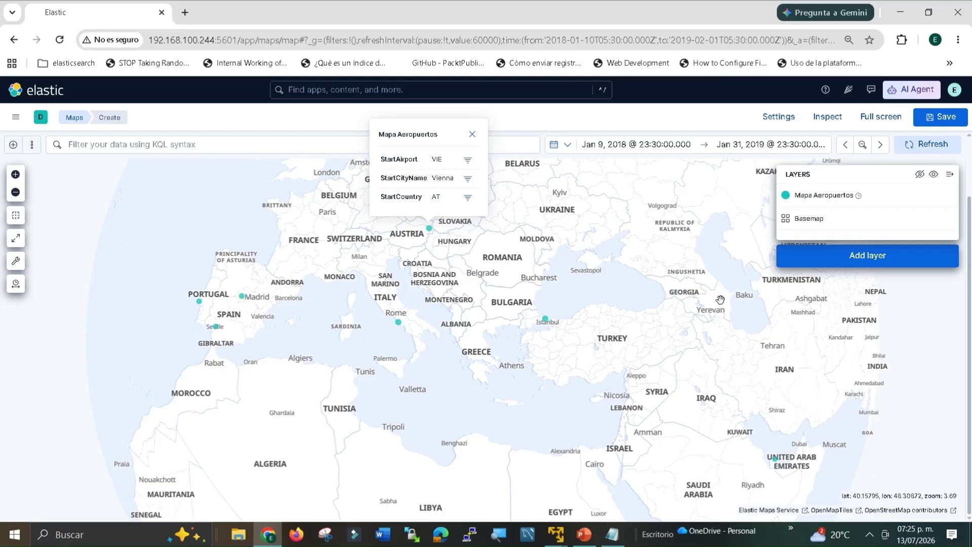
left_click(946, 118)
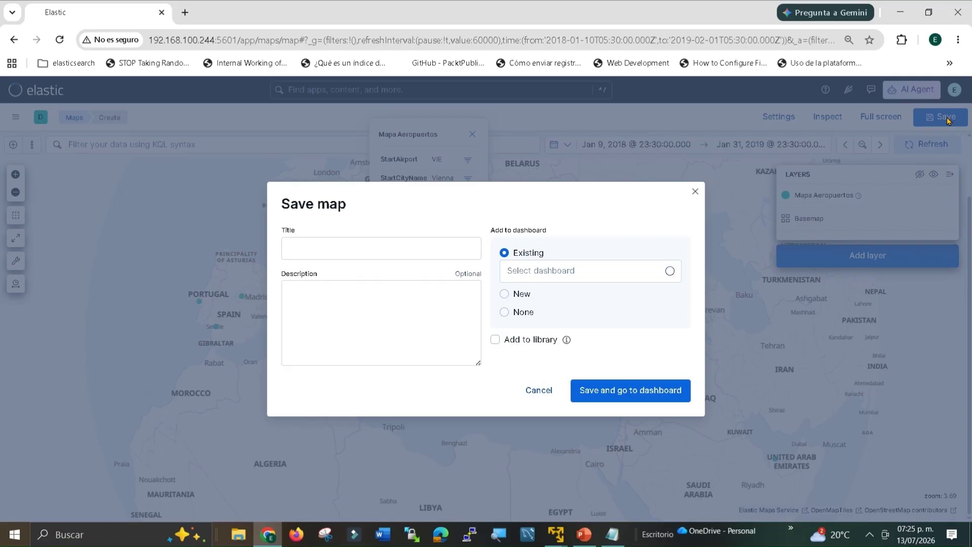
left_click(369, 249)
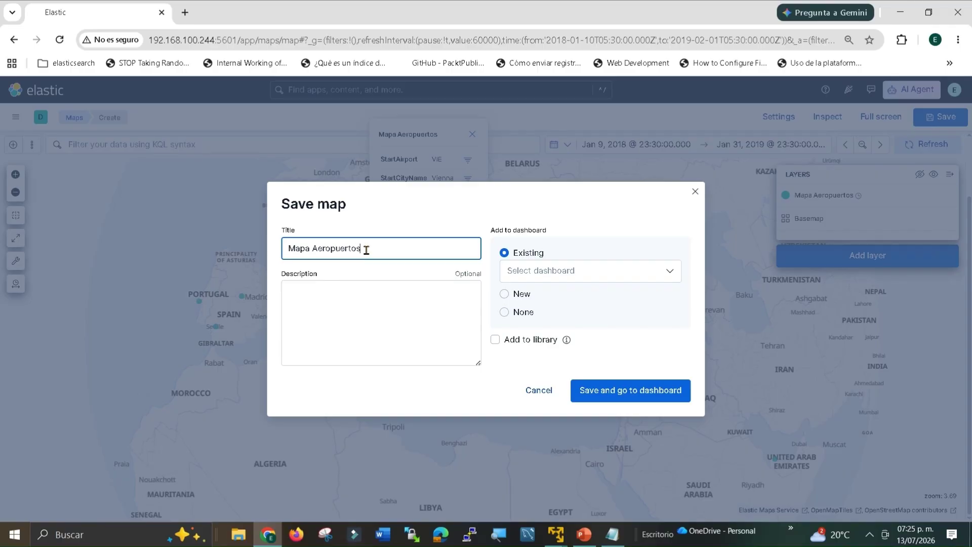
left_click(603, 273)
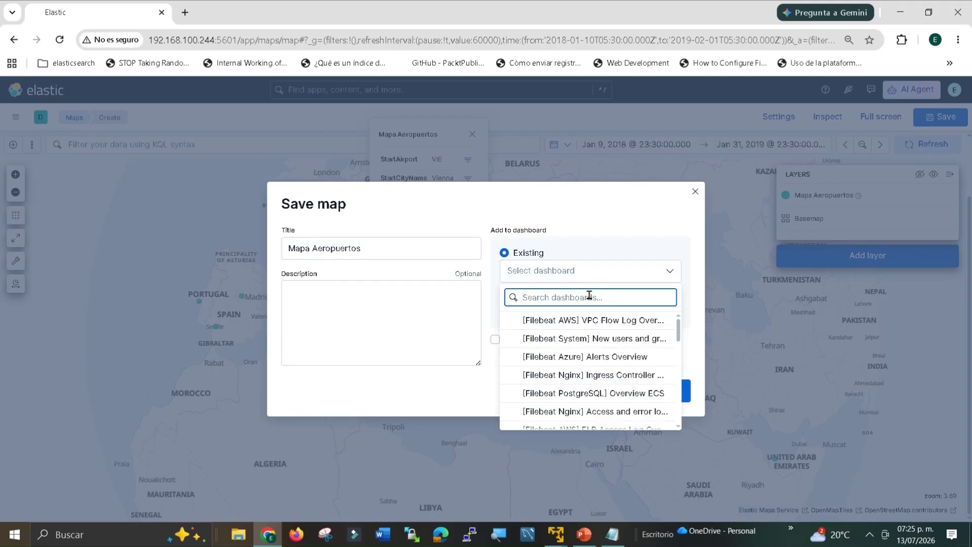
type("Aer")
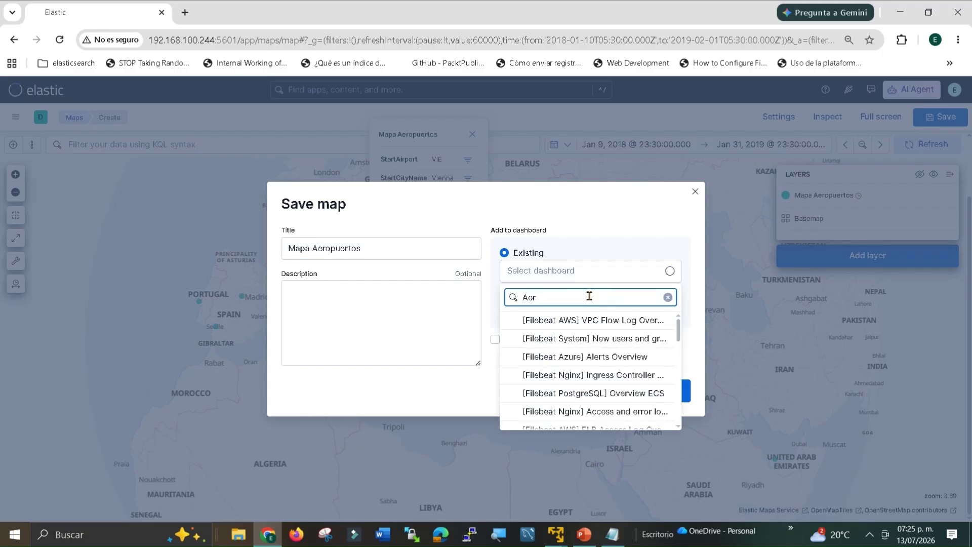
left_click(544, 338)
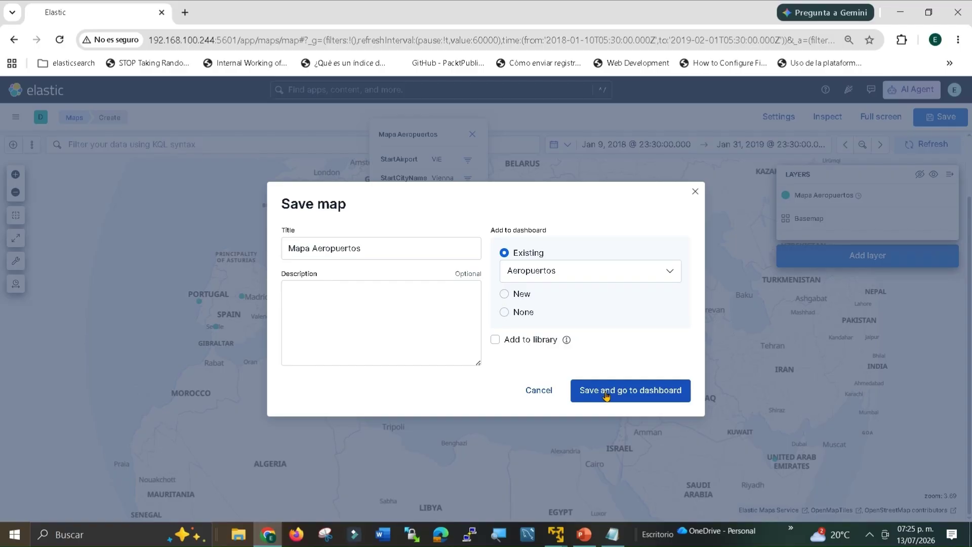
left_click(642, 398)
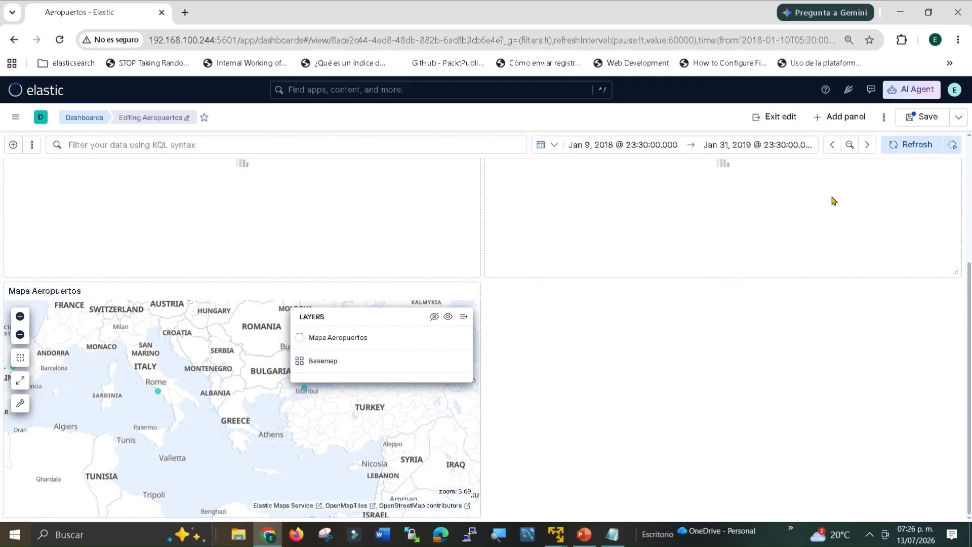
Step: Review the dashboard's panels, save the Aeropuertos dashboard and leave edit mode
left_click_drag(967, 321, 966, 211)
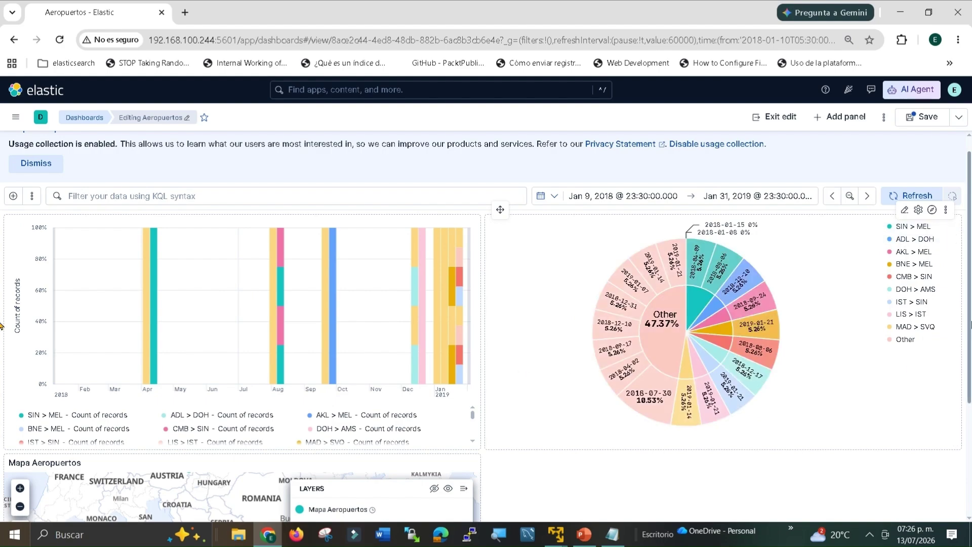
left_click_drag(969, 324, 923, 317)
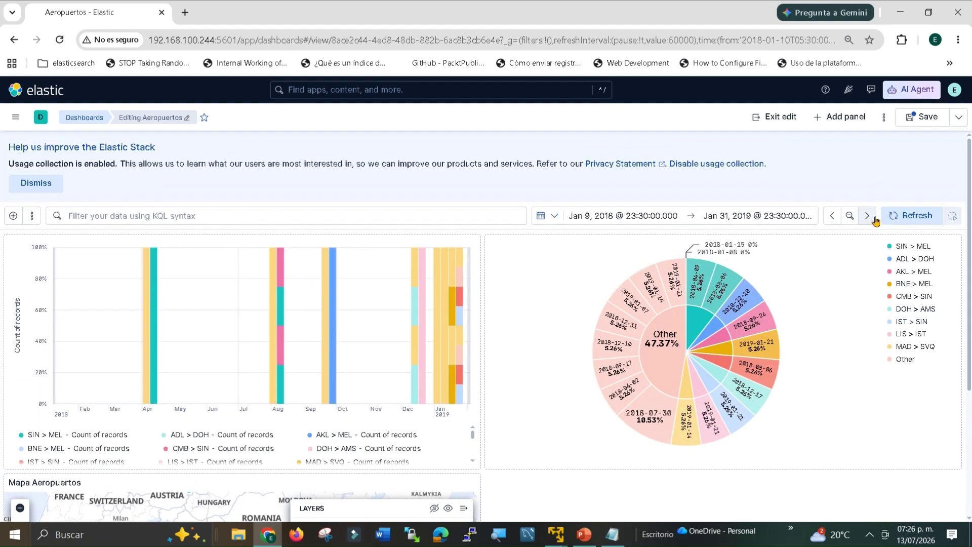
left_click(883, 118)
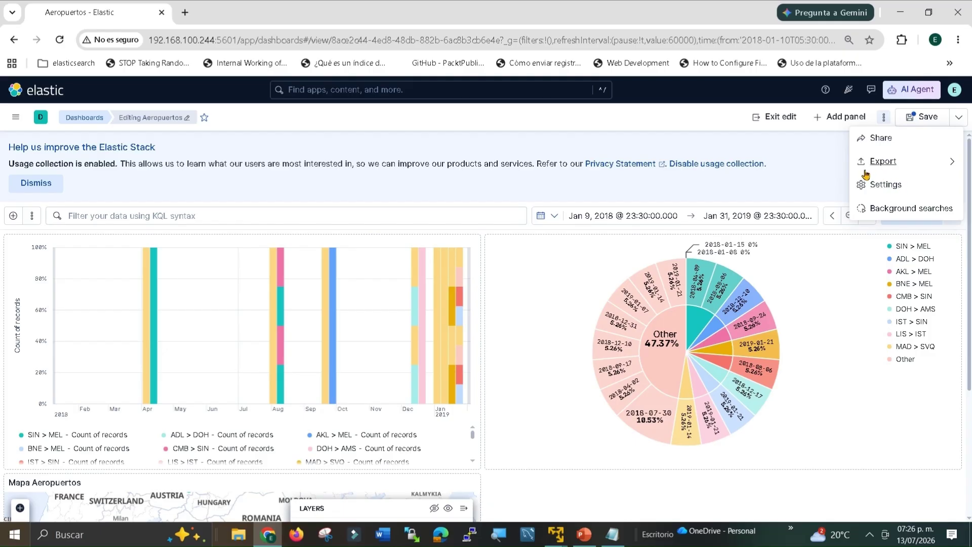
left_click(793, 189)
left_click(922, 116)
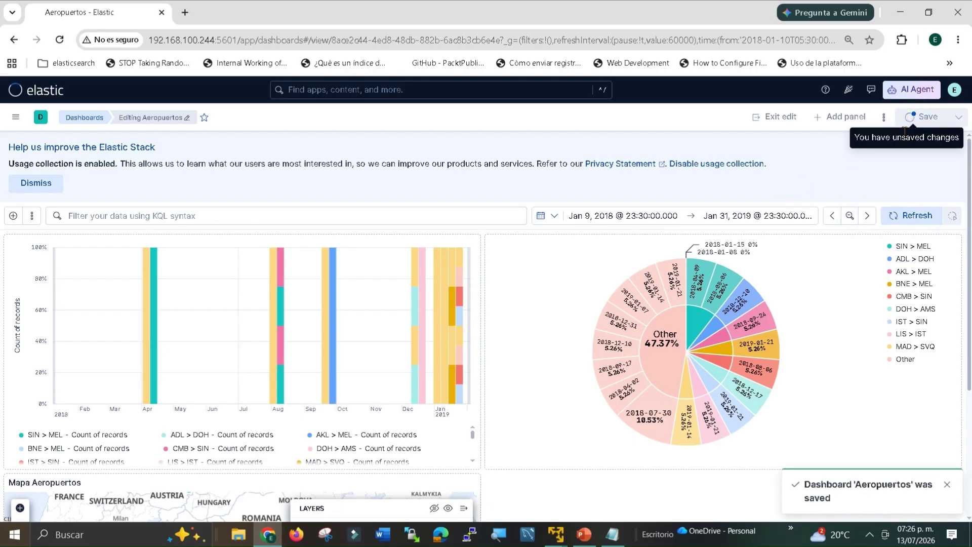
left_click(958, 117)
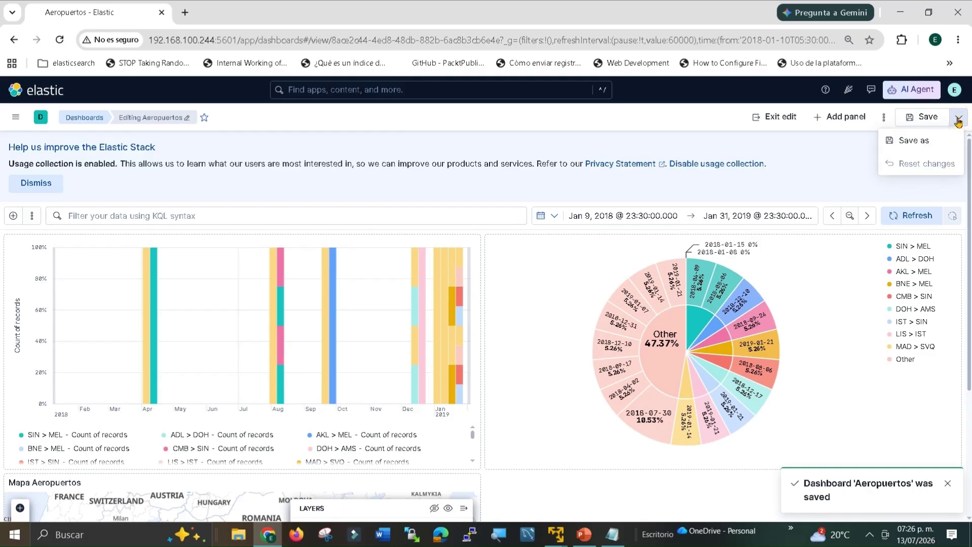
left_click(822, 182)
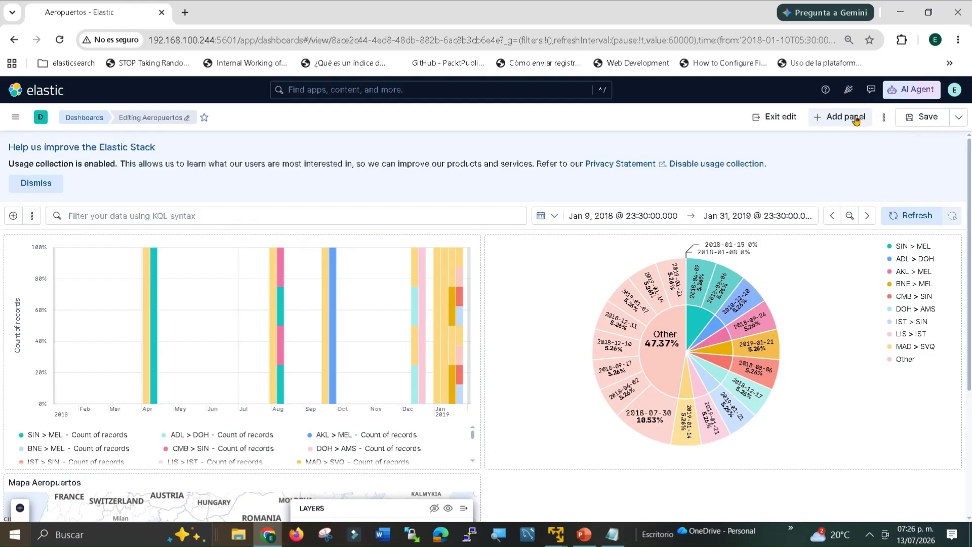
left_click(779, 116)
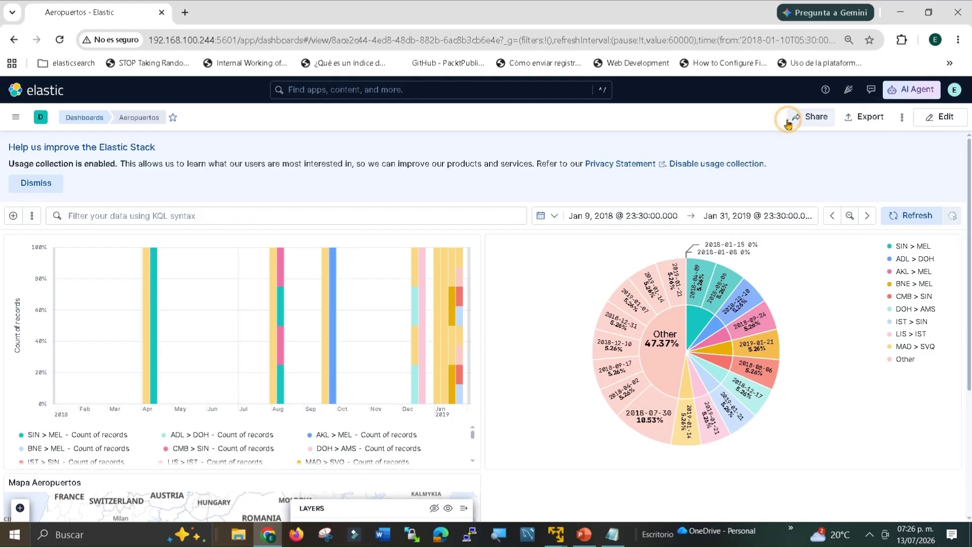
Step: View the dashboard in full screen and check the tooltip of the airport marker near Rome on the map
left_click(900, 119)
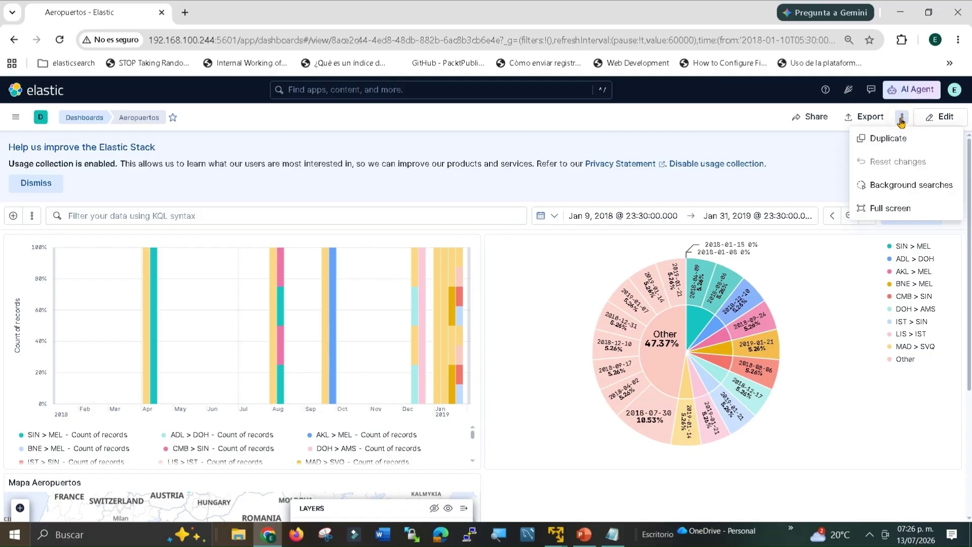
left_click(874, 217)
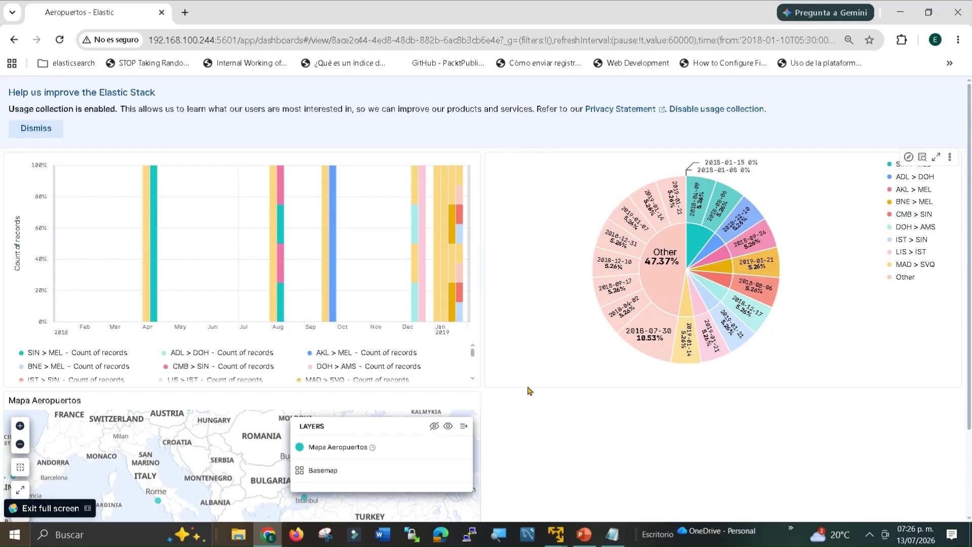
left_click(151, 503)
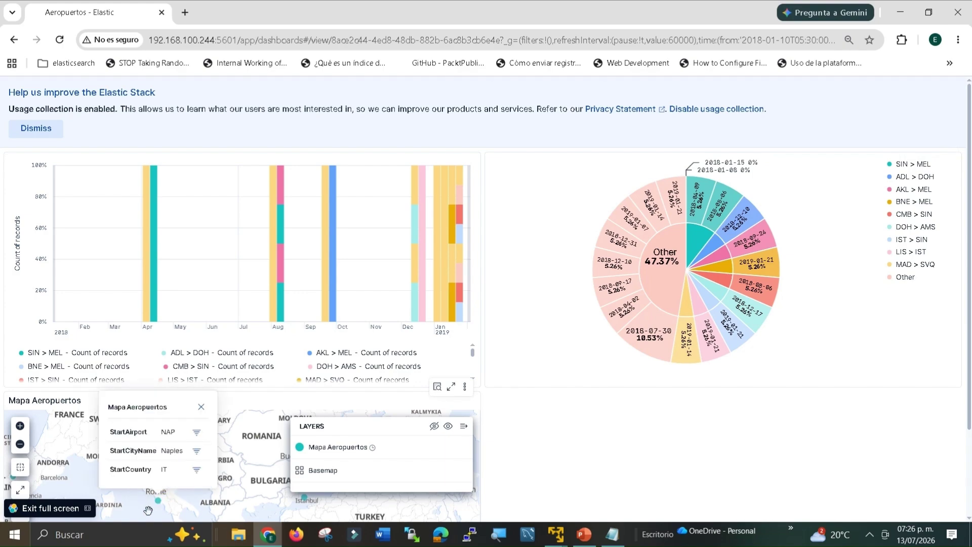
scroll(158, 406, "down", 2)
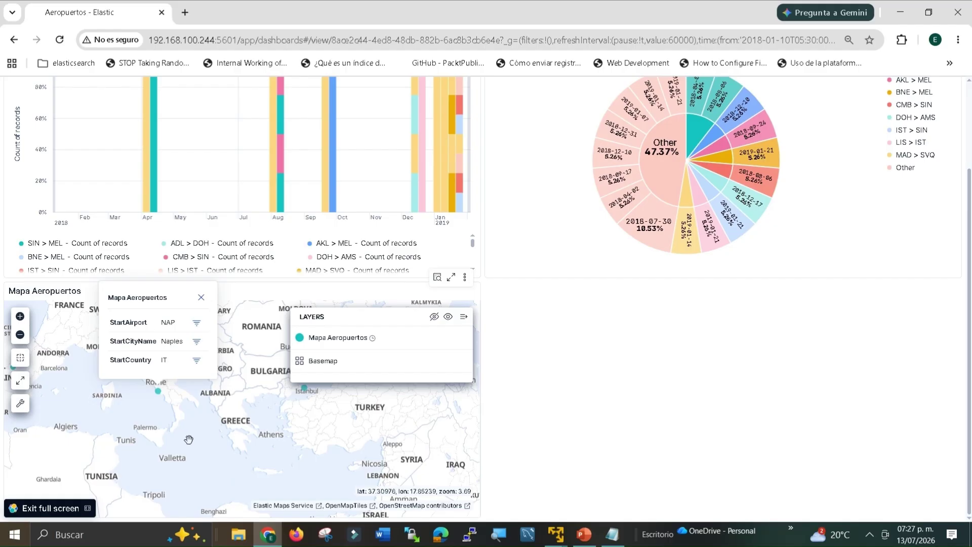
Step: Close the open tooltip, collapse the map's layer list and show the tooltip of the airport marker at Istanbul
scroll(188, 439, "up", 3)
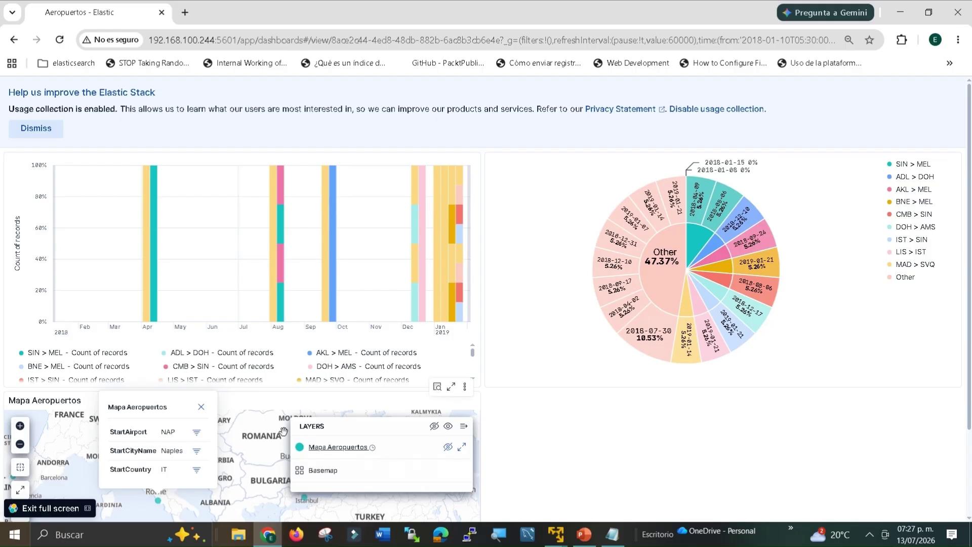
left_click(200, 406)
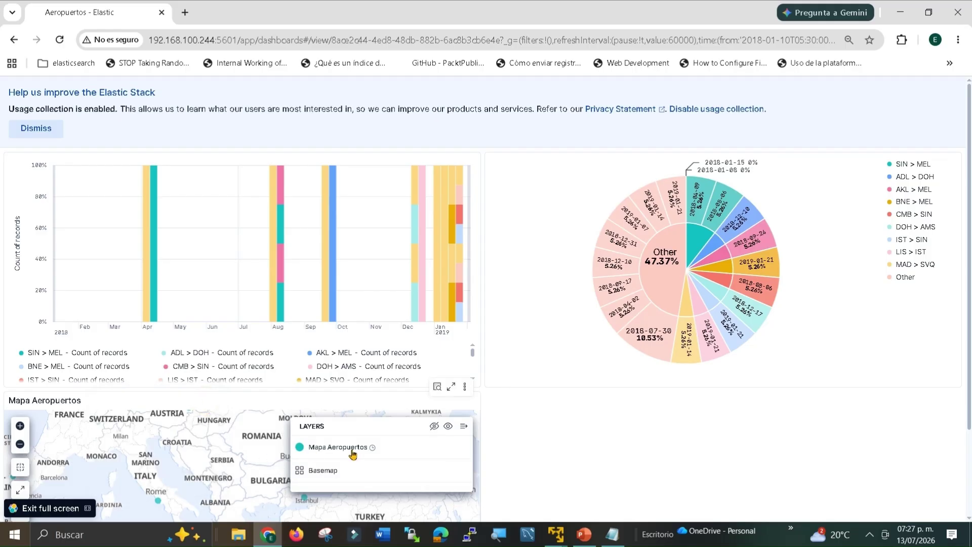
left_click(464, 426)
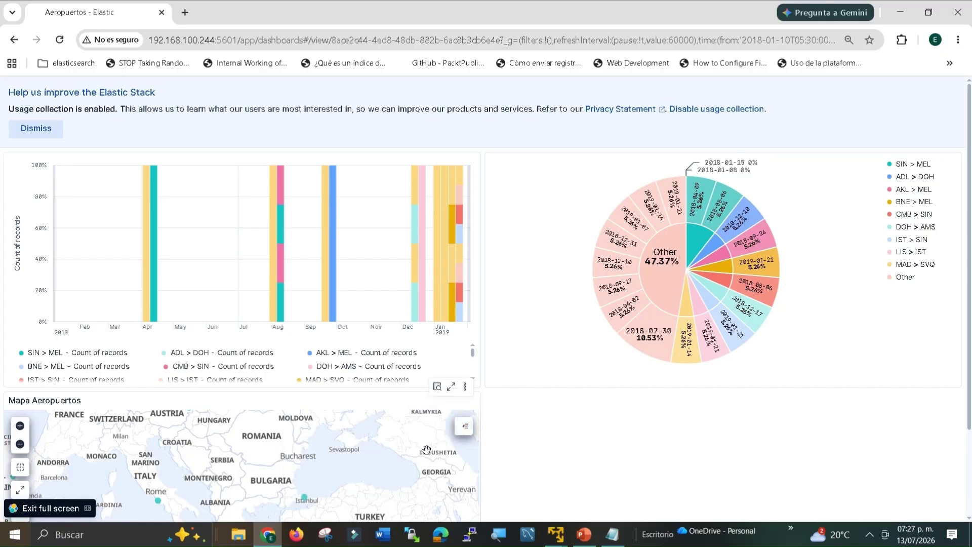
left_click_drag(336, 462, 380, 360)
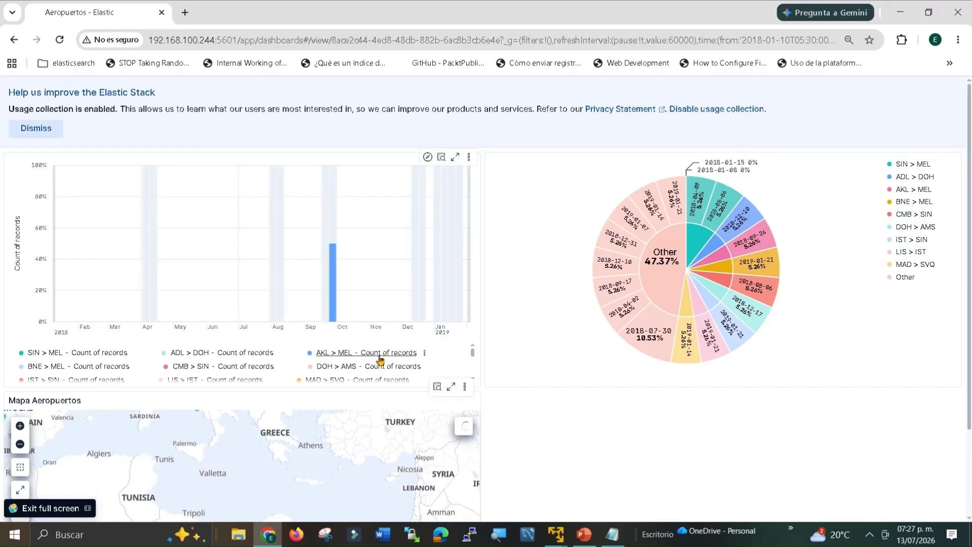
left_click_drag(290, 482, 182, 521)
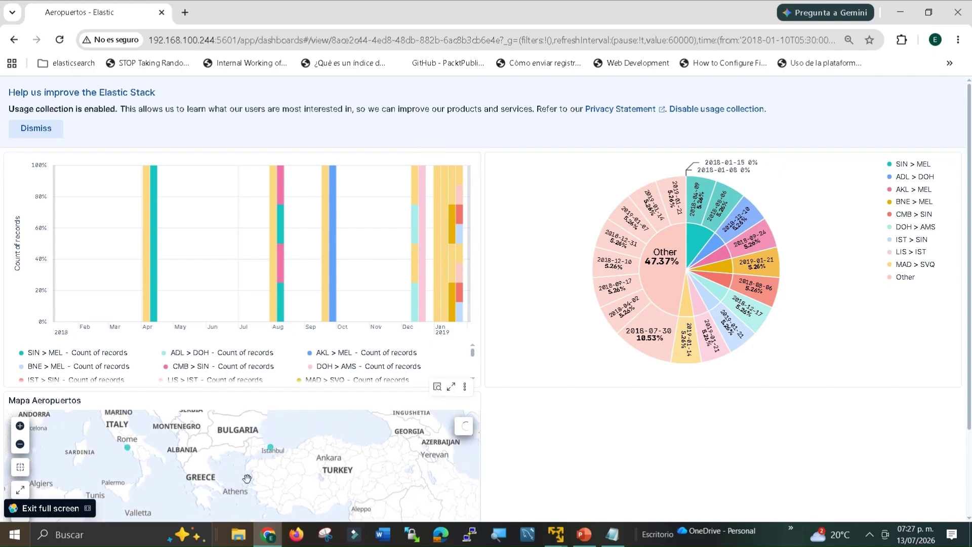
left_click(267, 448)
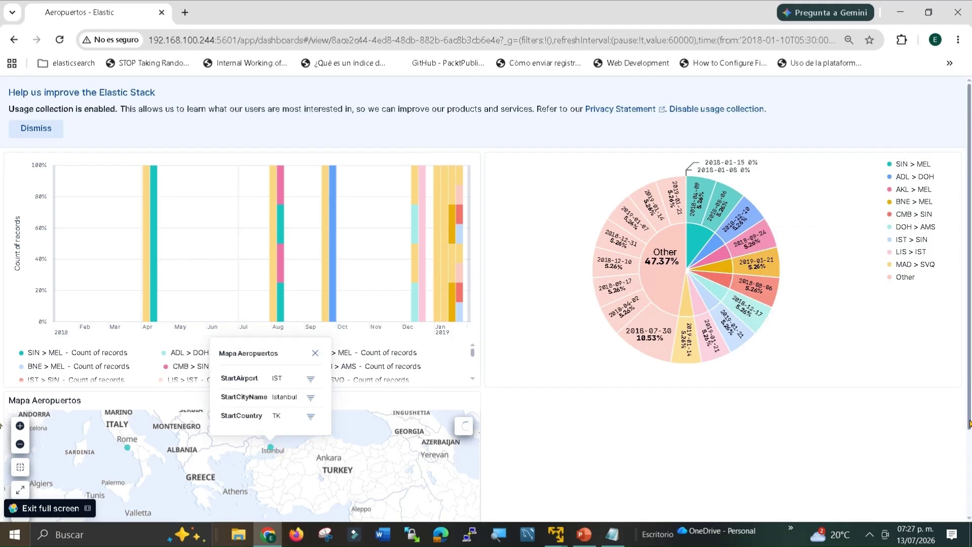
Step: Exit the dashboard's full-screen view and switch to the PowerPoint presentation
scroll(967, 425, "down", 2)
scroll(947, 364, "up", 2)
key("Escape")
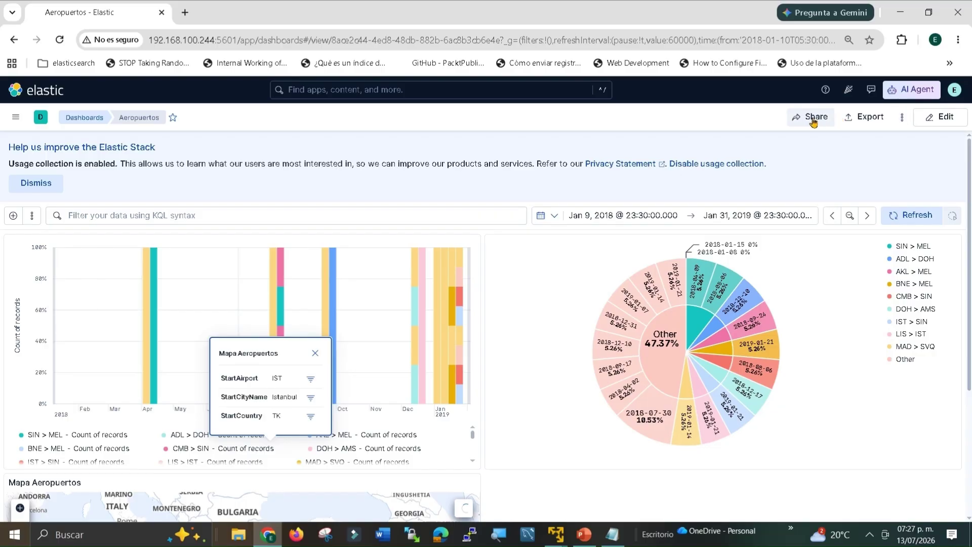
left_click(584, 534)
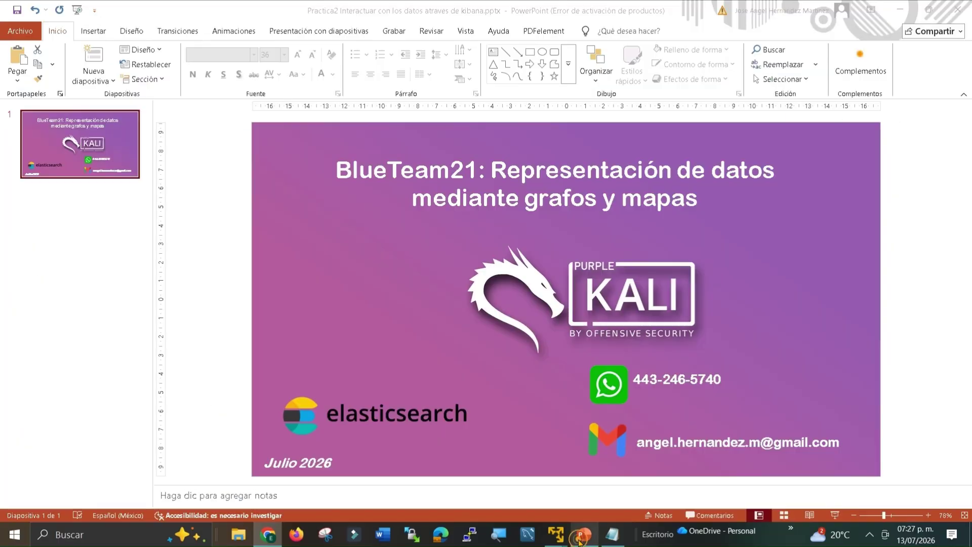
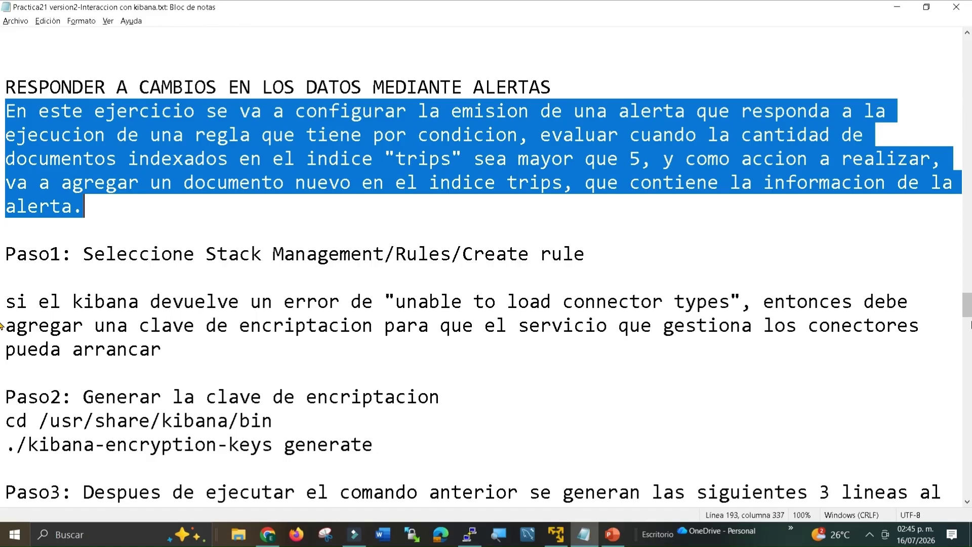
Step: Read the alert exercise in the Notepad notes, highlighting the "trips" index, the "mayor que 5" condition and the Paso1 instruction
left_click(527, 163)
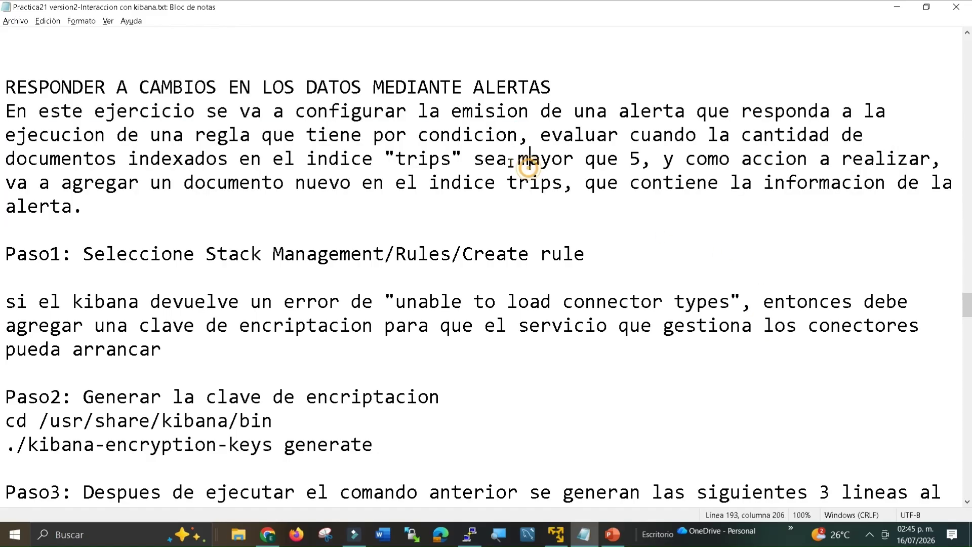
double_click(430, 151)
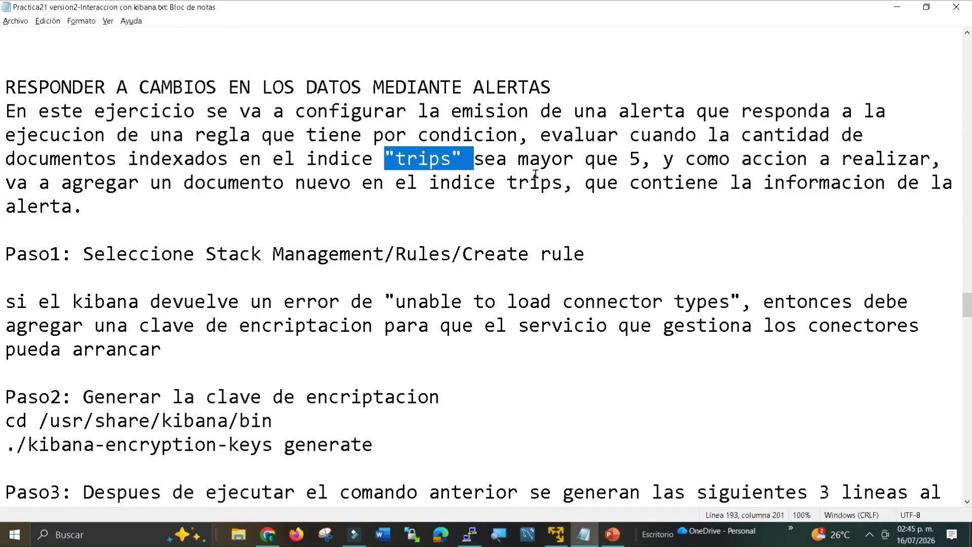
left_click_drag(519, 158, 657, 151)
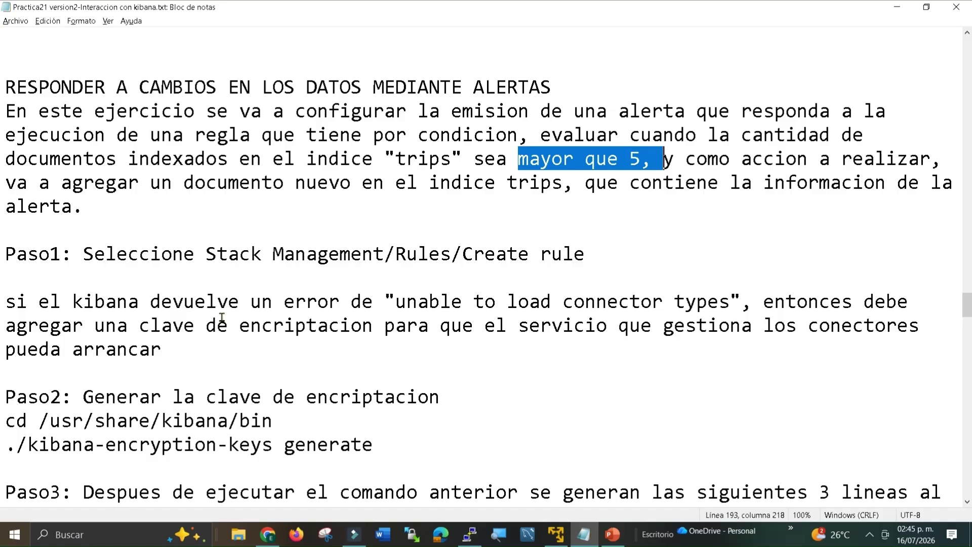
left_click(240, 254)
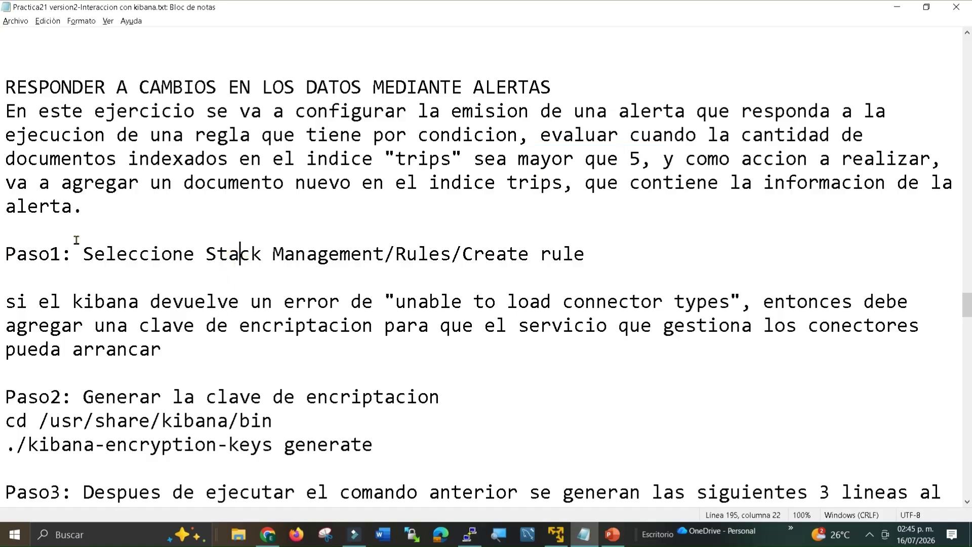
left_click_drag(92, 253, 585, 252)
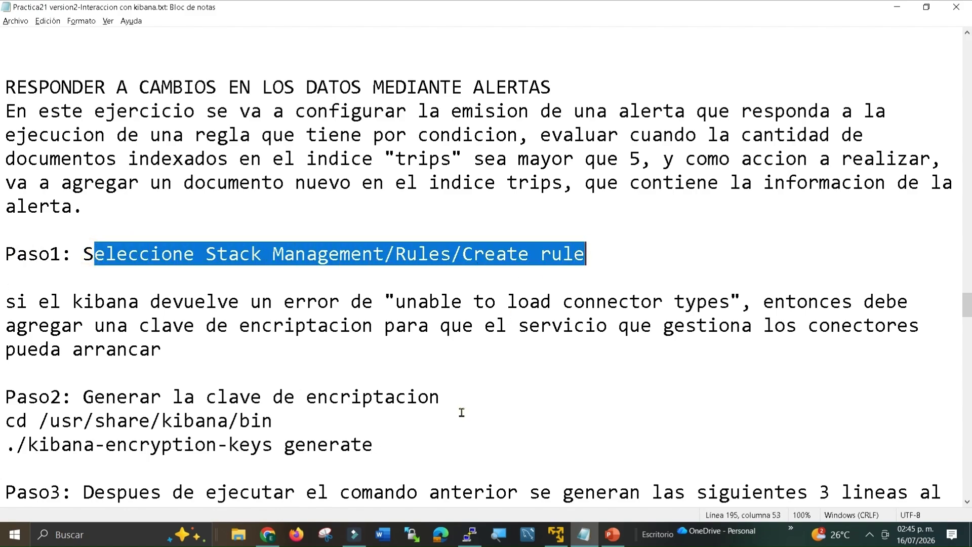
Step: Switch to Kibana in Chrome and open the Rules page from Stack Management
left_click(266, 536)
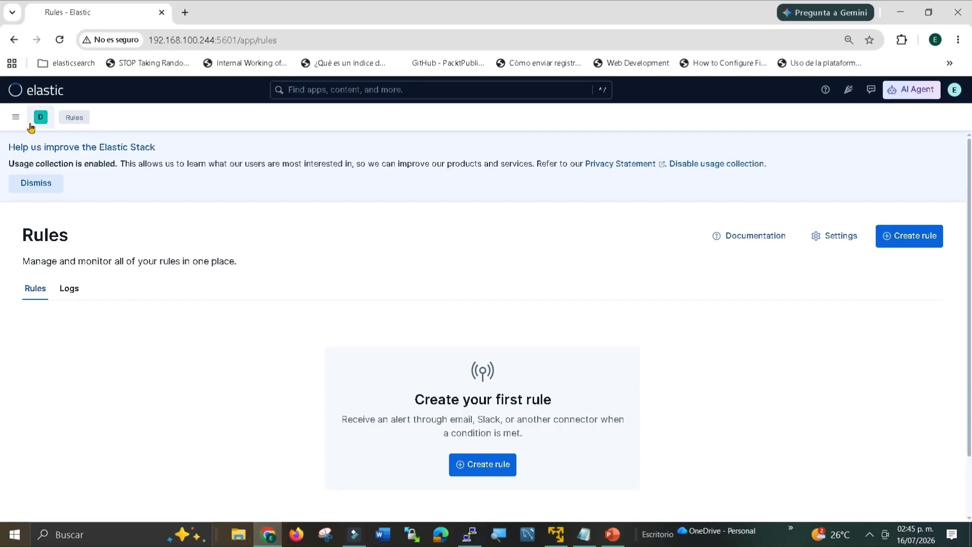
left_click(15, 116)
scroll(55, 304, "down", 5)
scroll(66, 400, "down", 4)
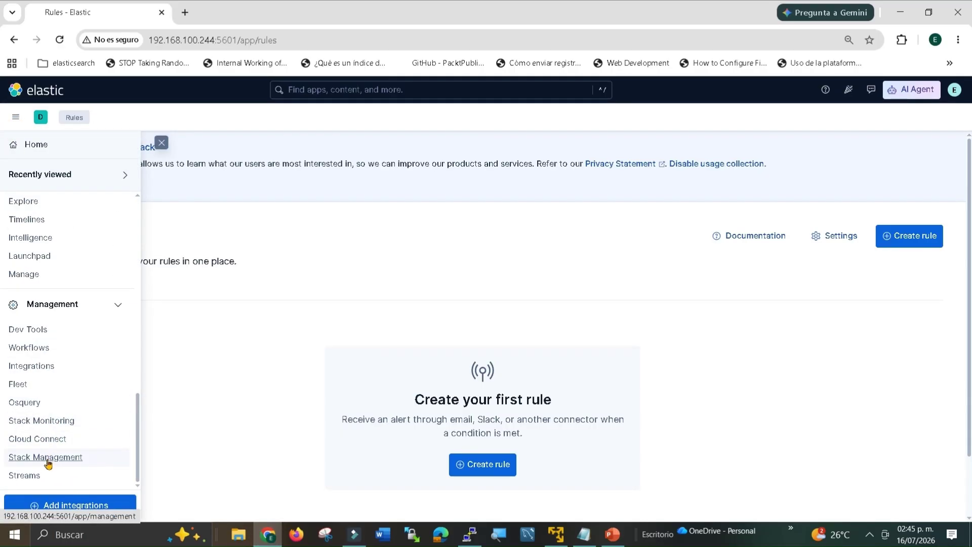
left_click(48, 457)
scroll(38, 329, "down", 3)
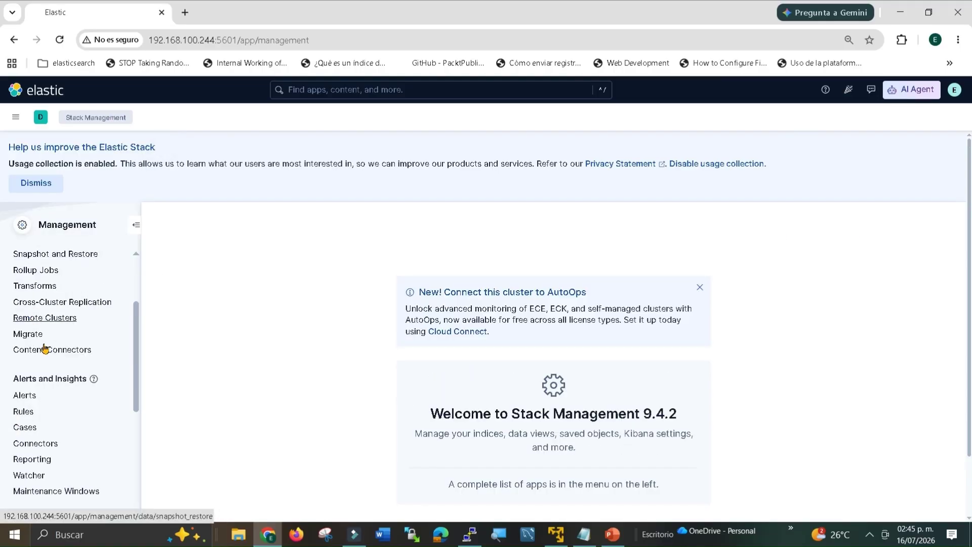
left_click(24, 412)
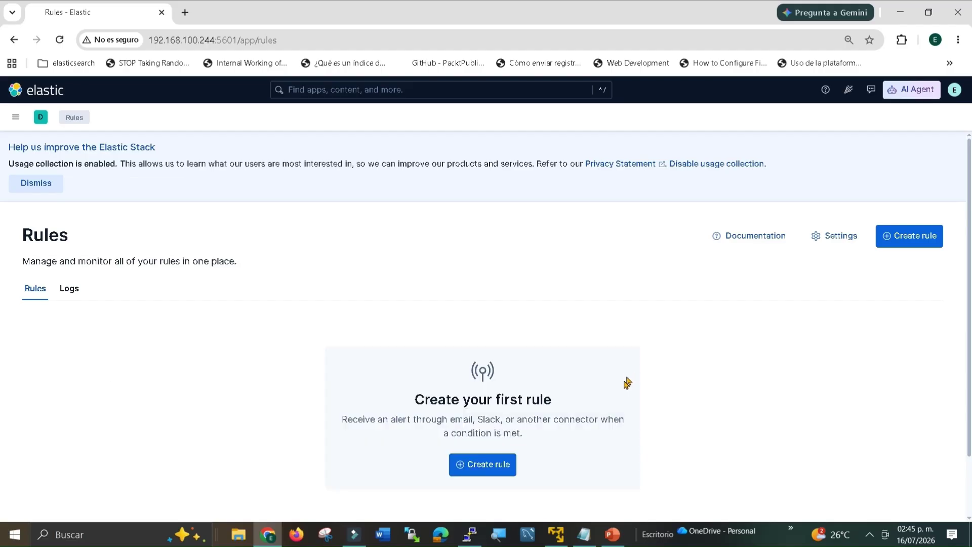
Step: Try to create a rule of the CCR read exceptions type and go back to the Kibana Home page
left_click(488, 395)
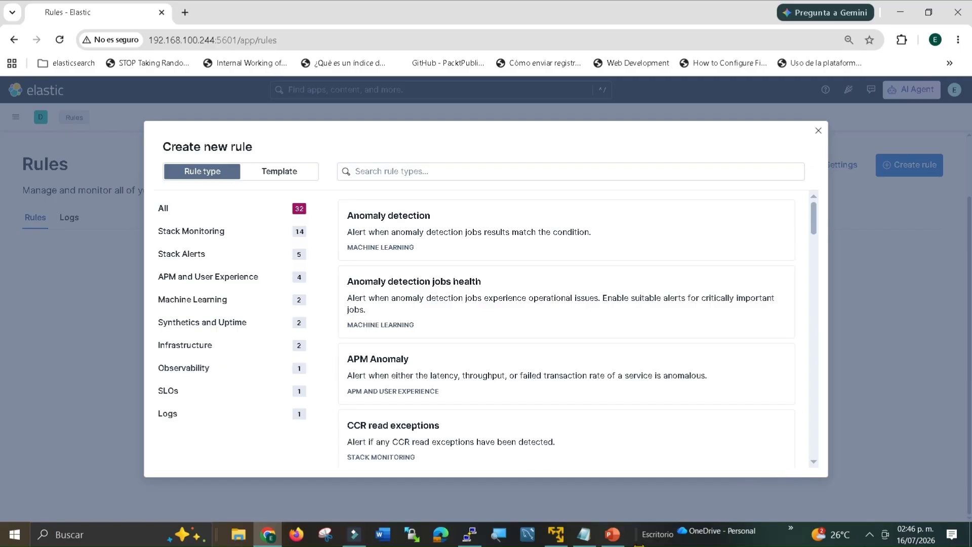
left_click(662, 432)
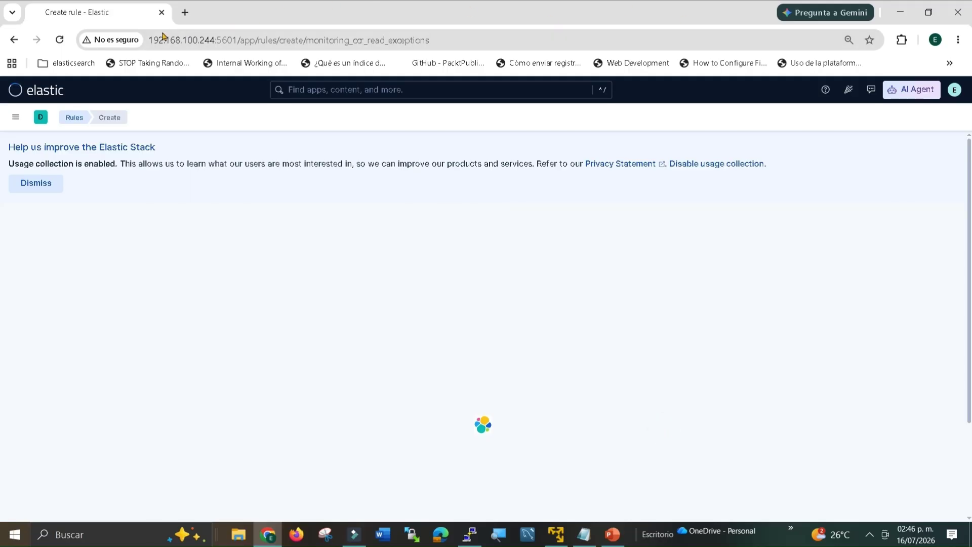
left_click(16, 117)
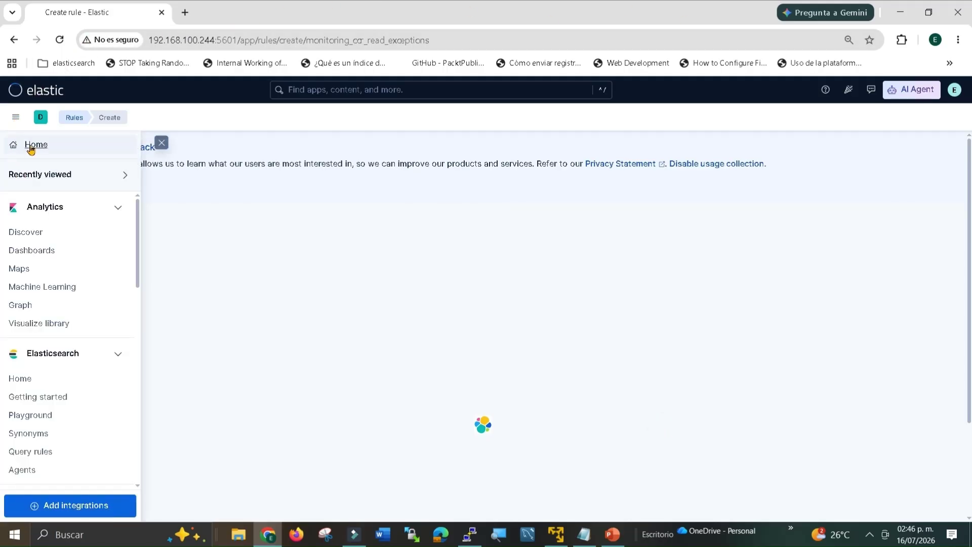
left_click(32, 146)
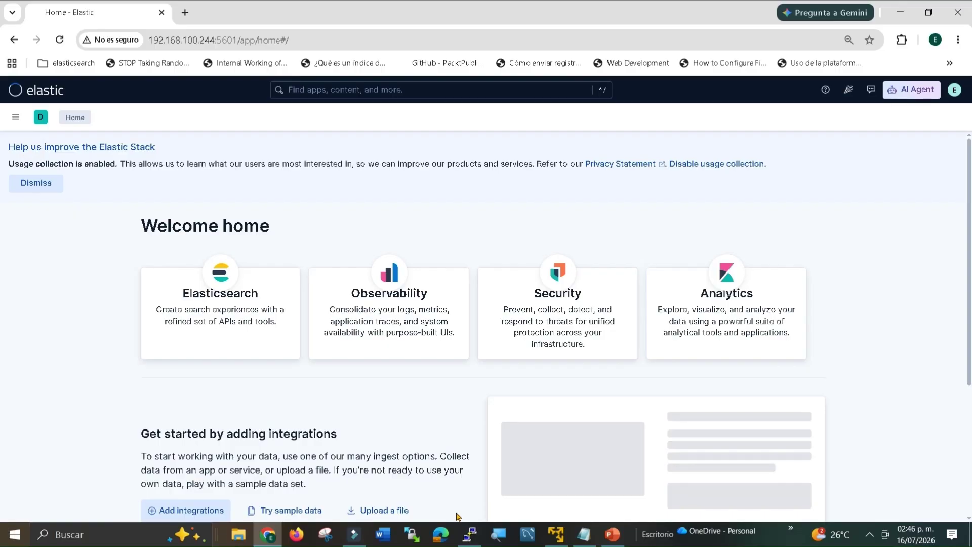
scroll(254, 344, "down", 4)
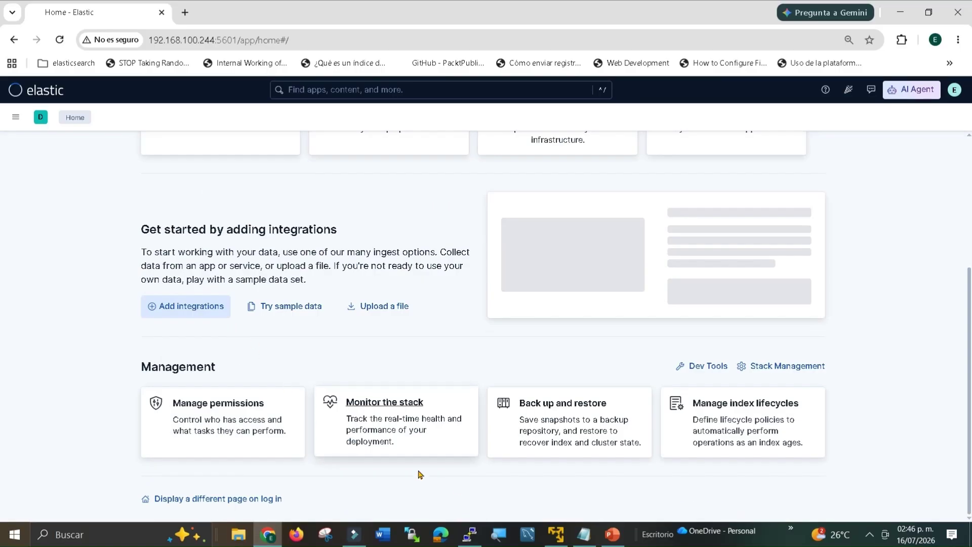
Step: Switch to the Notepad notes and copy the Paso2 command "cd /usr/share/kibana/bin"
left_click(583, 536)
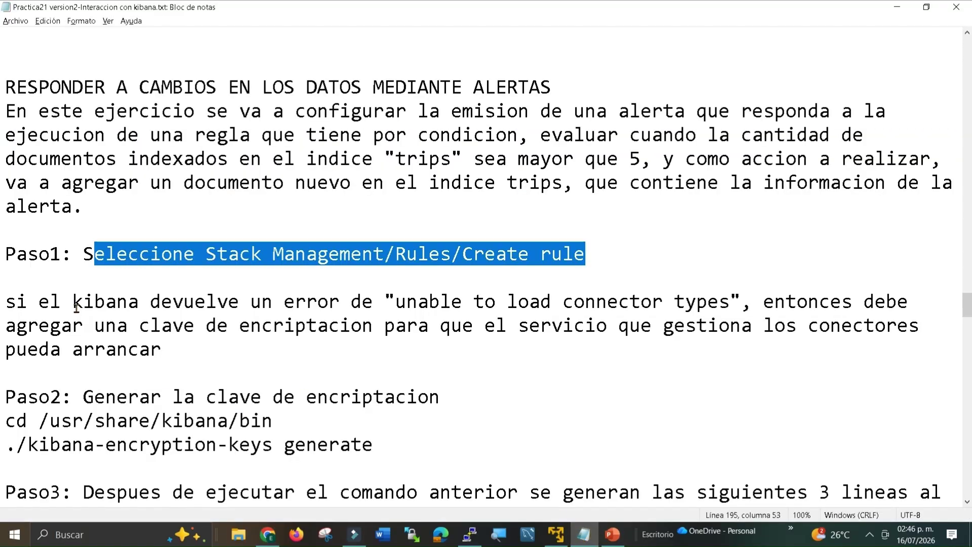
left_click(48, 369)
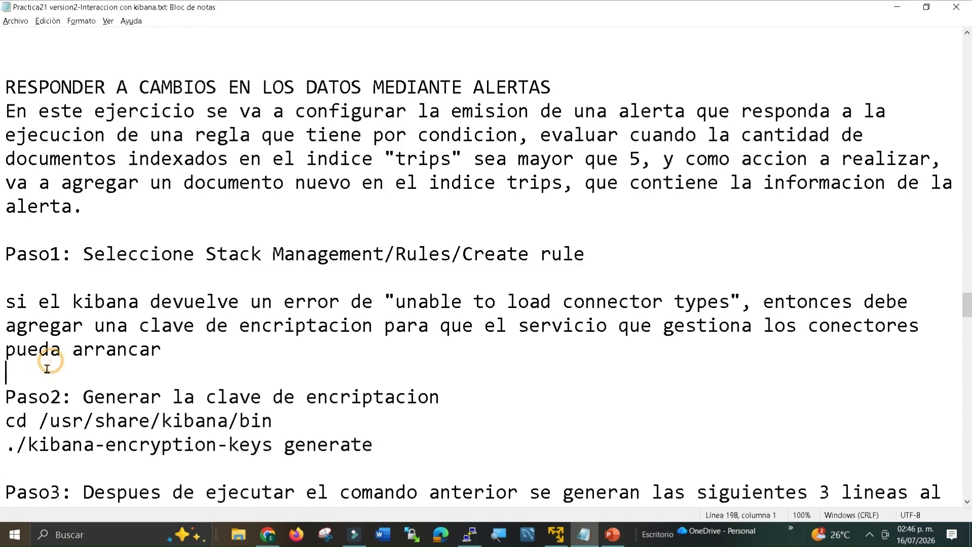
left_click_drag(17, 397, 441, 388)
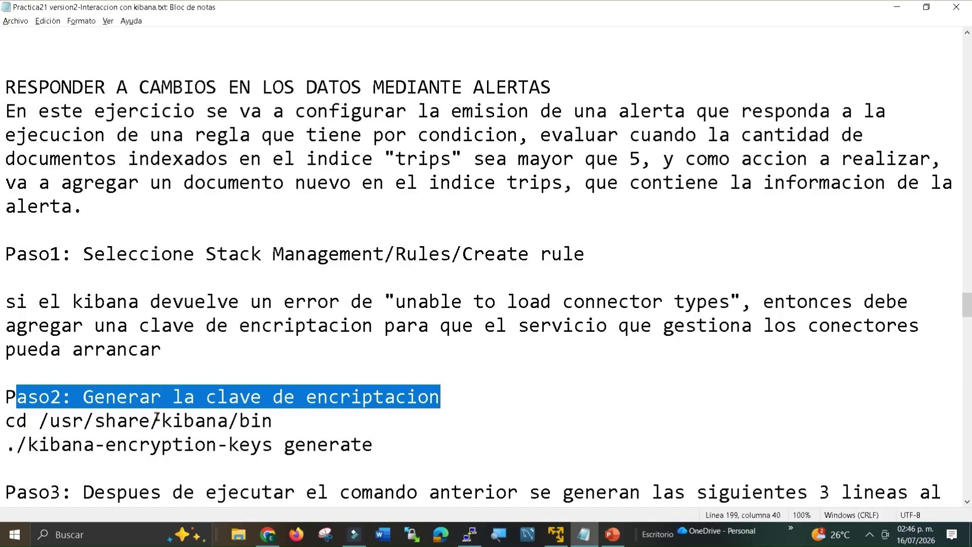
left_click(24, 421)
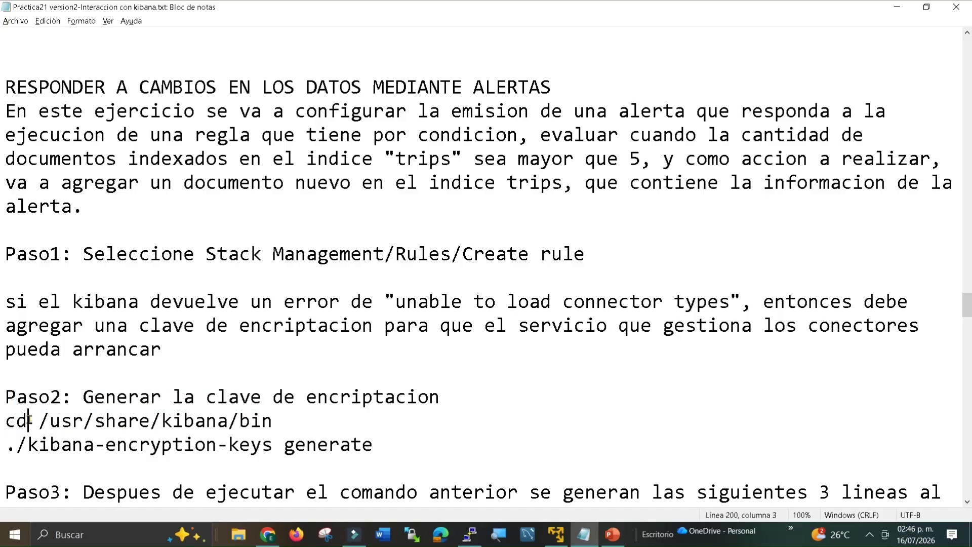
left_click_drag(6, 420, 276, 418)
key("ctrl+c")
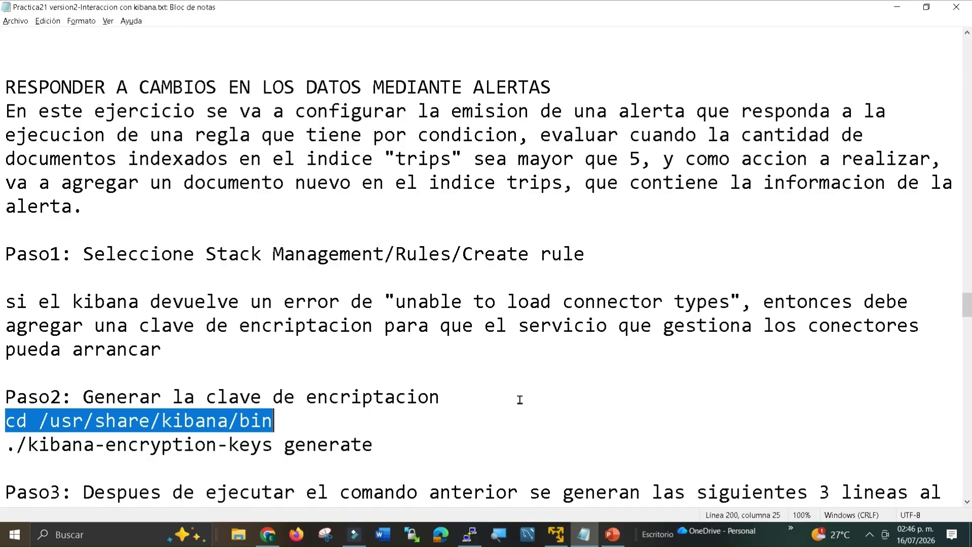
Step: Switch to the root terminal, change to /usr/share/kibana/bin with the copied command and list its files, highlighting kibana-encryption-keys
key("alt+Tab")
key("alt+Tab")
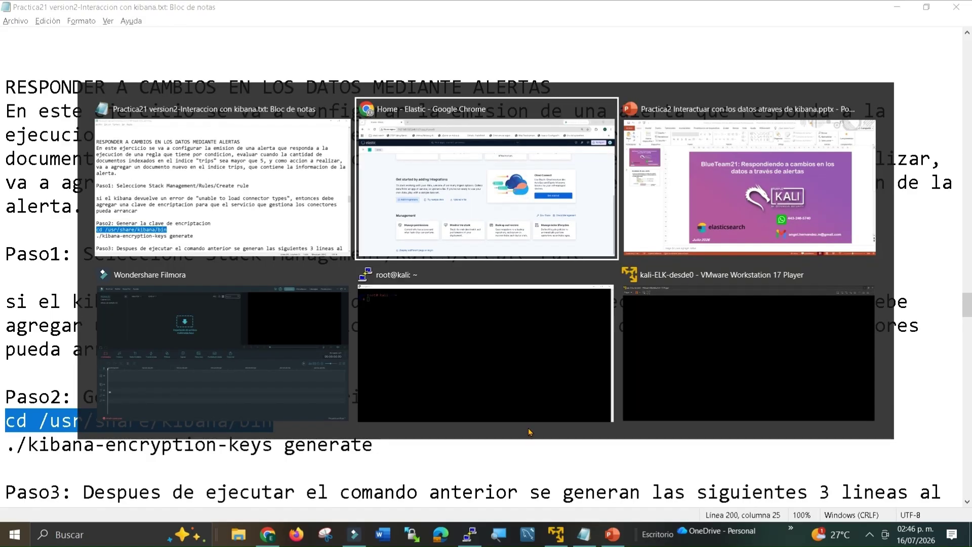
key("alt+Tab")
key("alt+Tab")
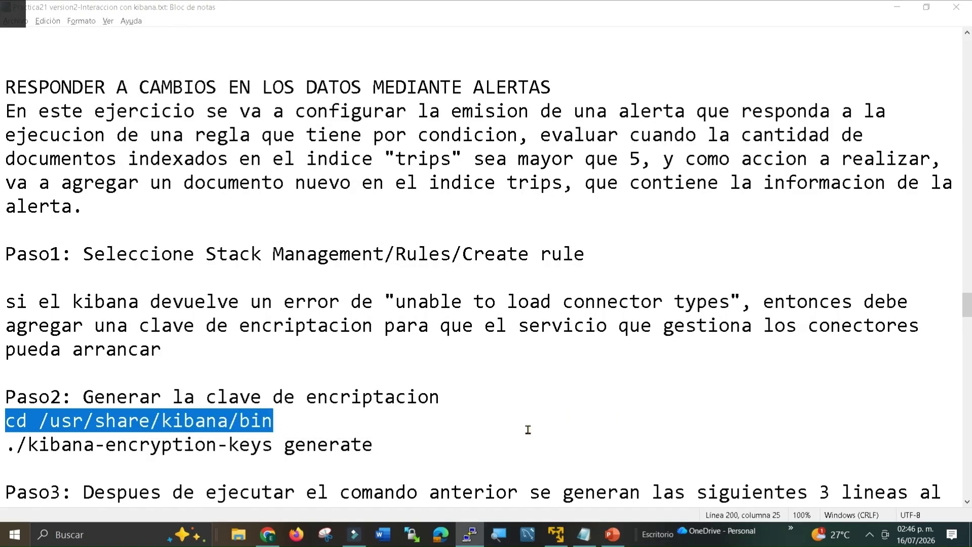
right_click(394, 332)
key("Return")
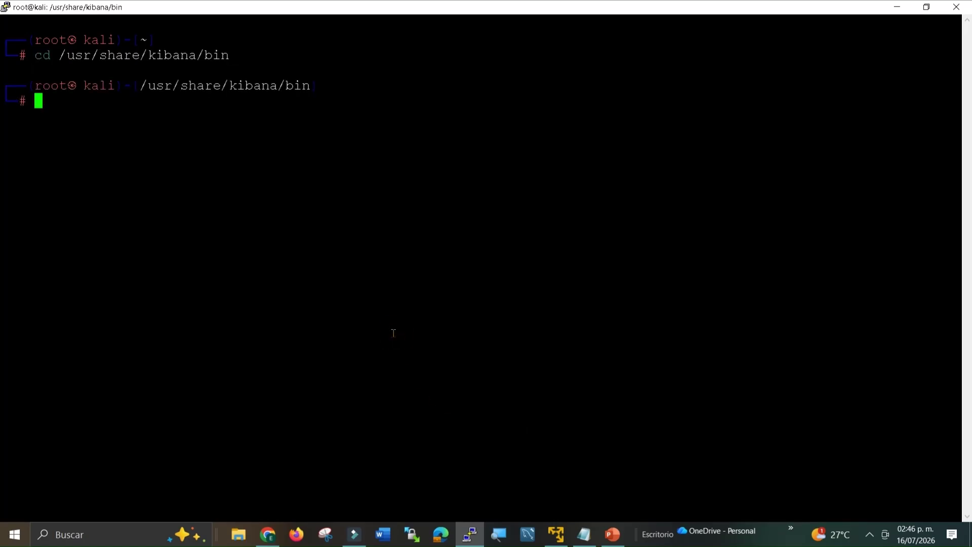
type("ls")
key("Return")
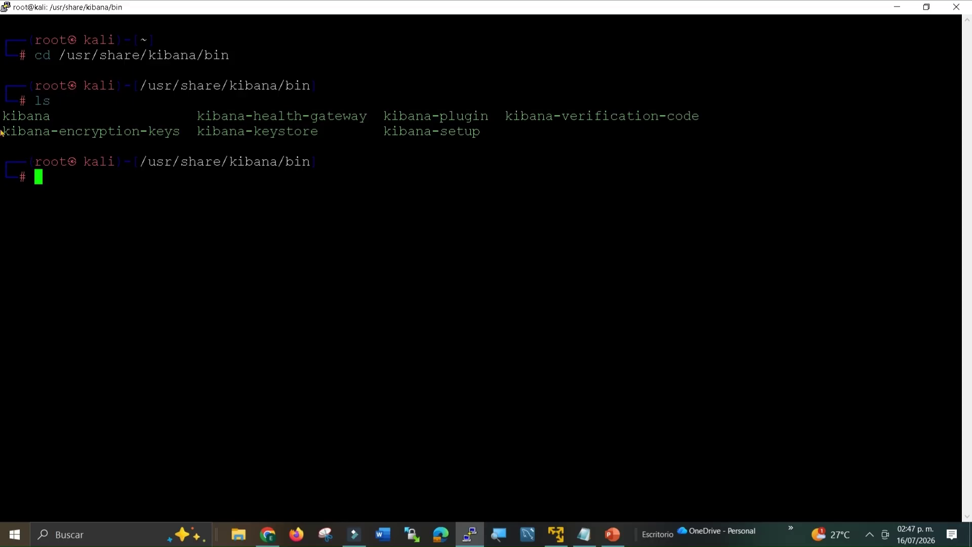
left_click_drag(8, 127, 176, 132)
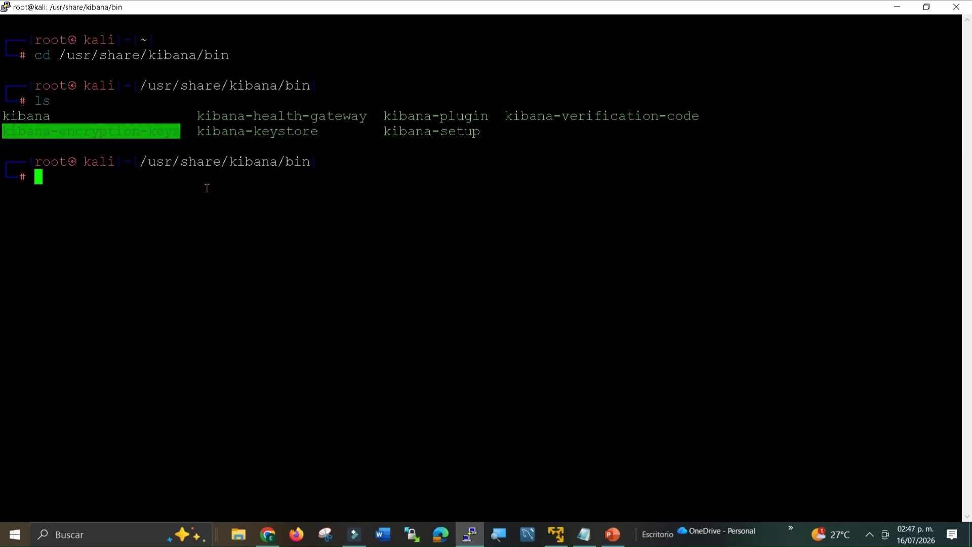
Step: Switch to the Notepad notes, highlight "generate" in the Paso2 command ./kibana-encryption-keys generate, and read on to Paso3
key("alt+Tab")
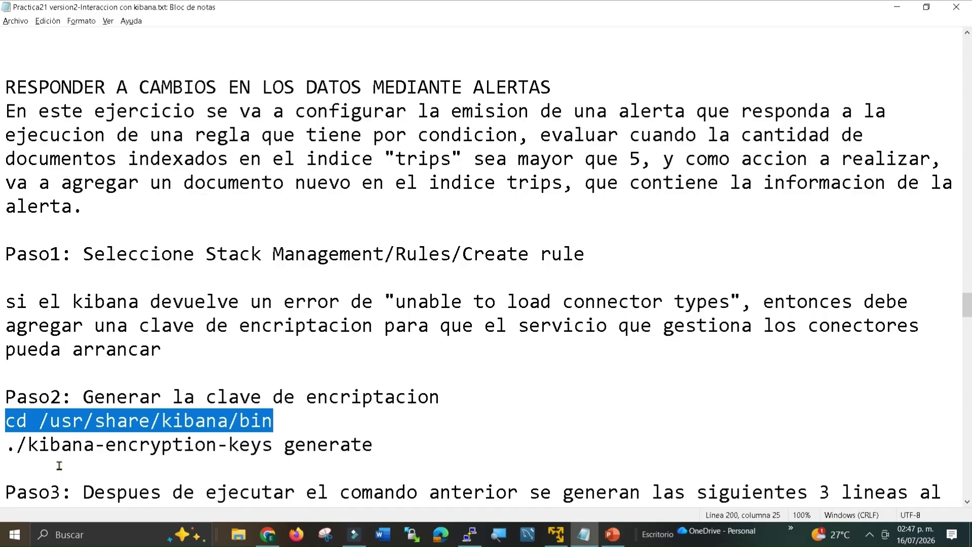
left_click(8, 445)
left_click_drag(9, 445, 378, 442)
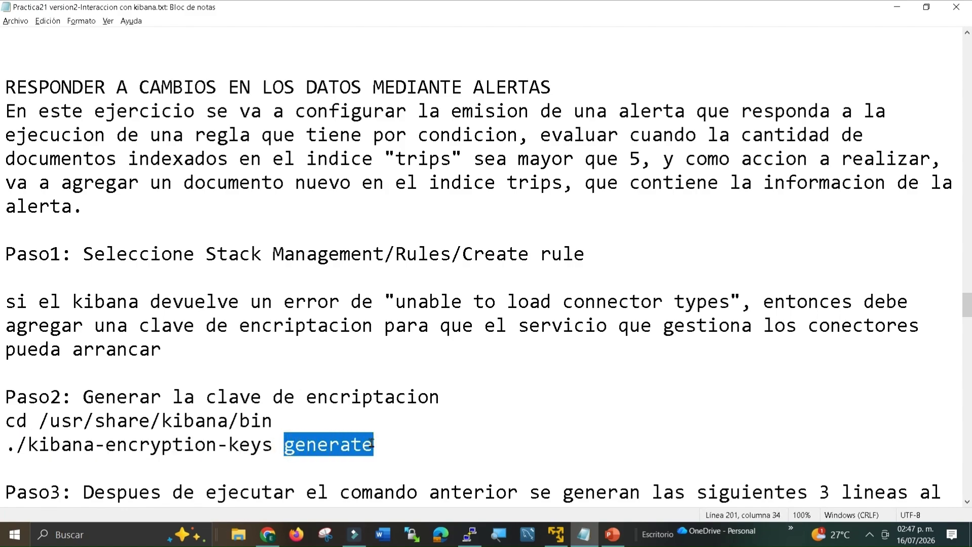
scroll(372, 444, "down", 1)
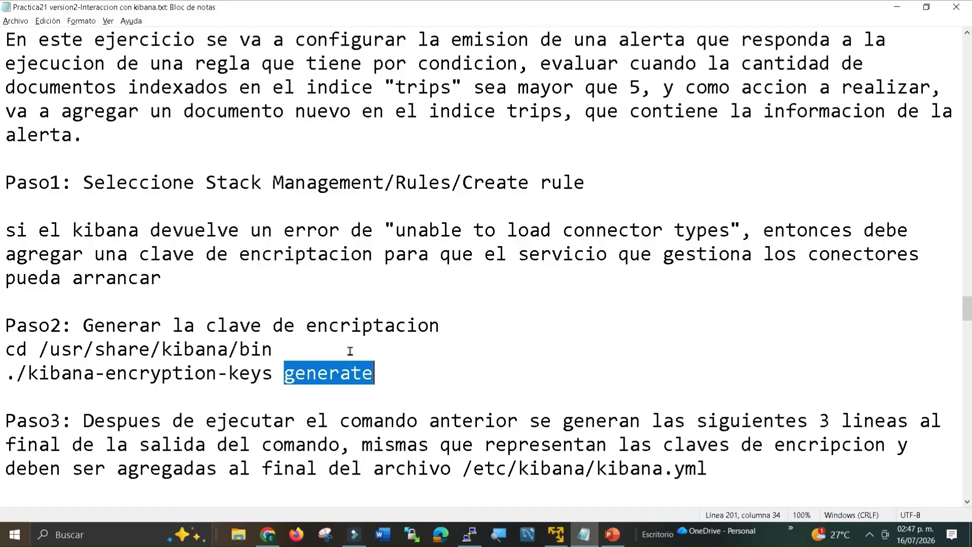
scroll(349, 350, "down", 1)
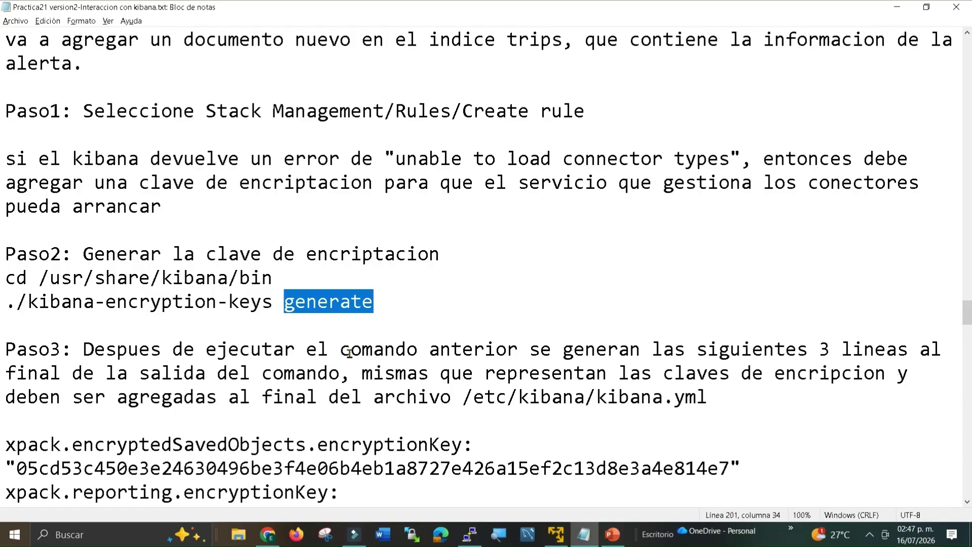
Step: Highlight the block of three xpack encryption key settings listed under Paso3
left_click(6, 444)
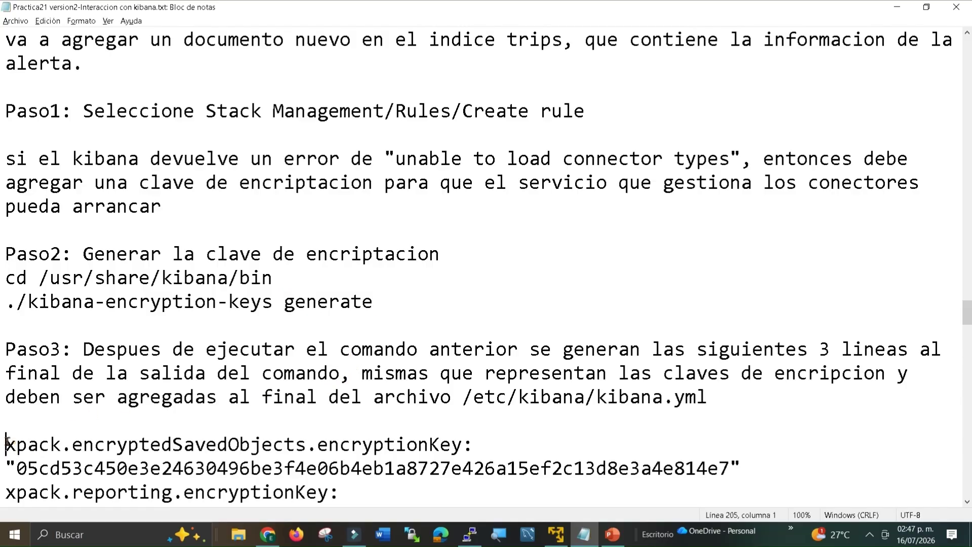
left_click_drag(6, 444, 34, 479)
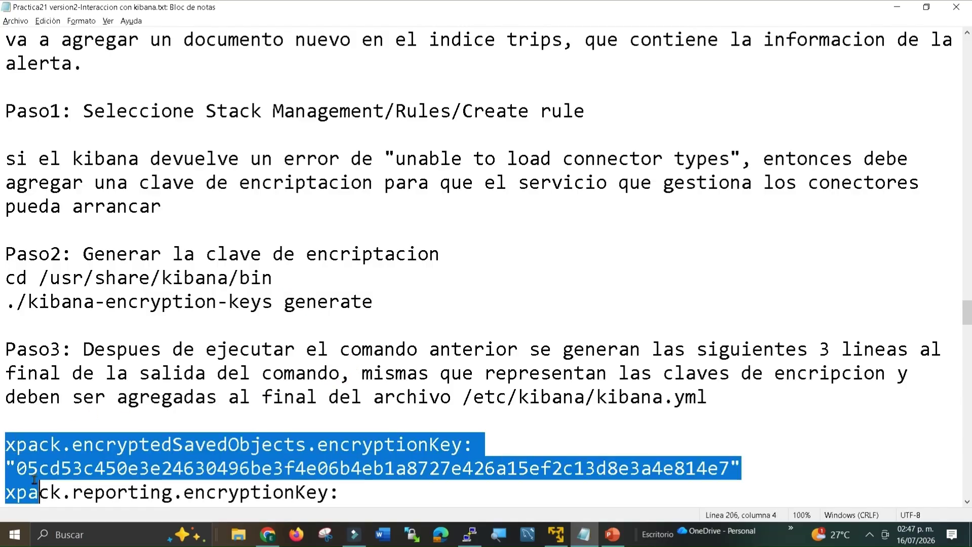
scroll(34, 480, "down", 1)
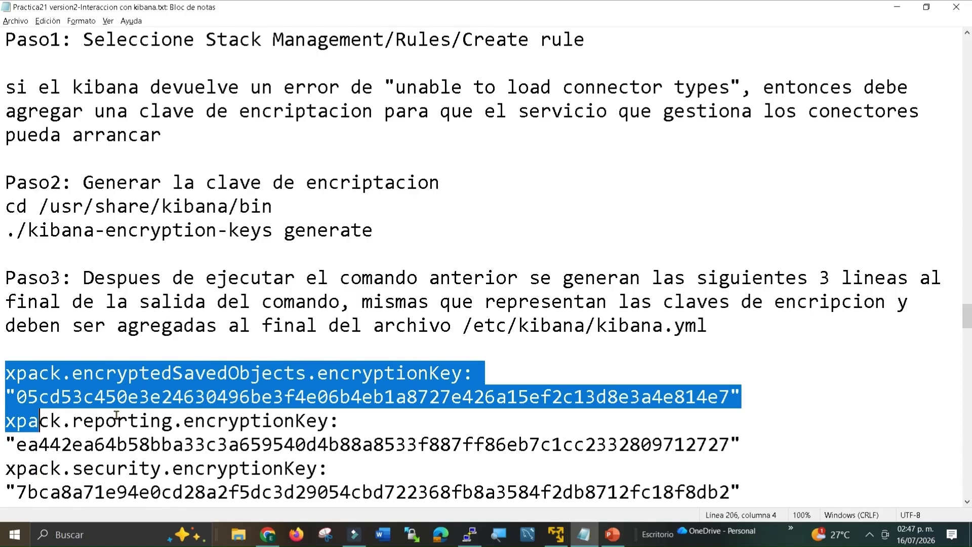
key("shift+Down")
key("shift+Down")
key("shift+Down")
key("shift+Down")
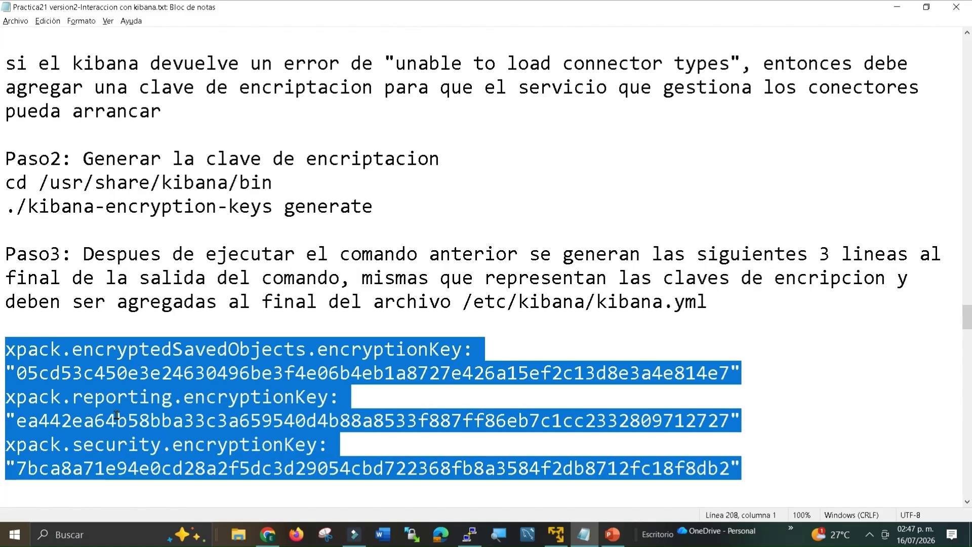
Step: Highlight the names and key values of the encryptedSavedObjects, reporting and security settings one after another
left_click(62, 348)
left_click_drag(83, 349, 306, 350)
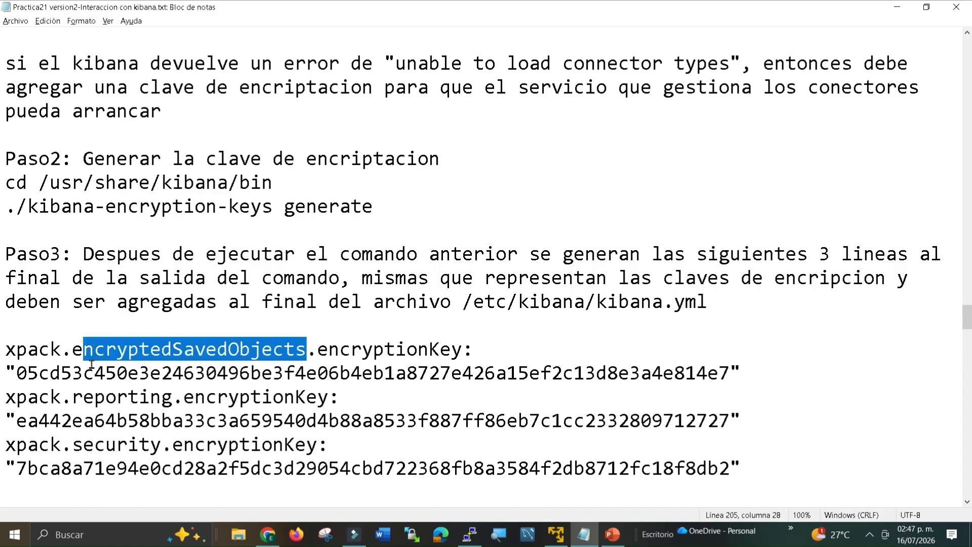
left_click_drag(8, 372, 218, 372)
left_click_drag(303, 363, 739, 371)
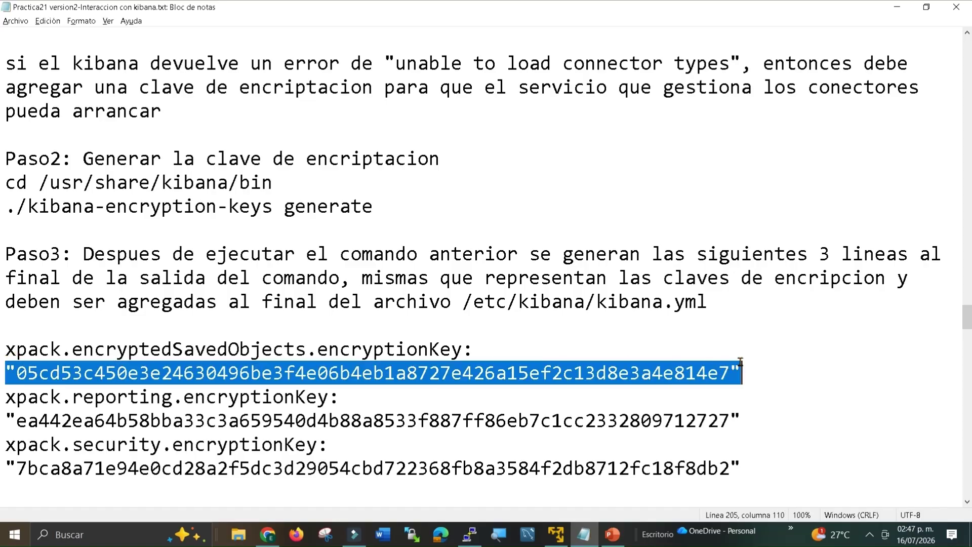
left_click_drag(73, 397, 331, 396)
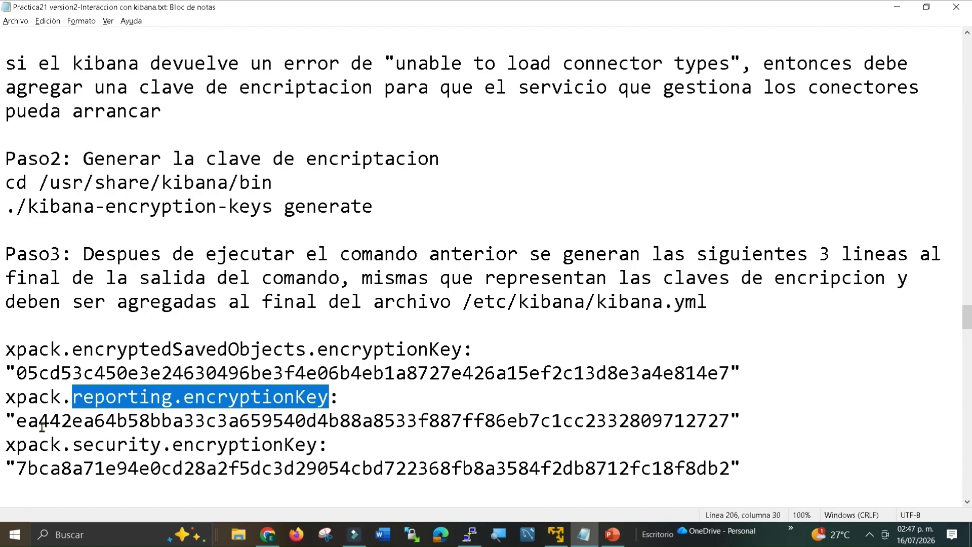
left_click(413, 398)
left_click(744, 419, "shift")
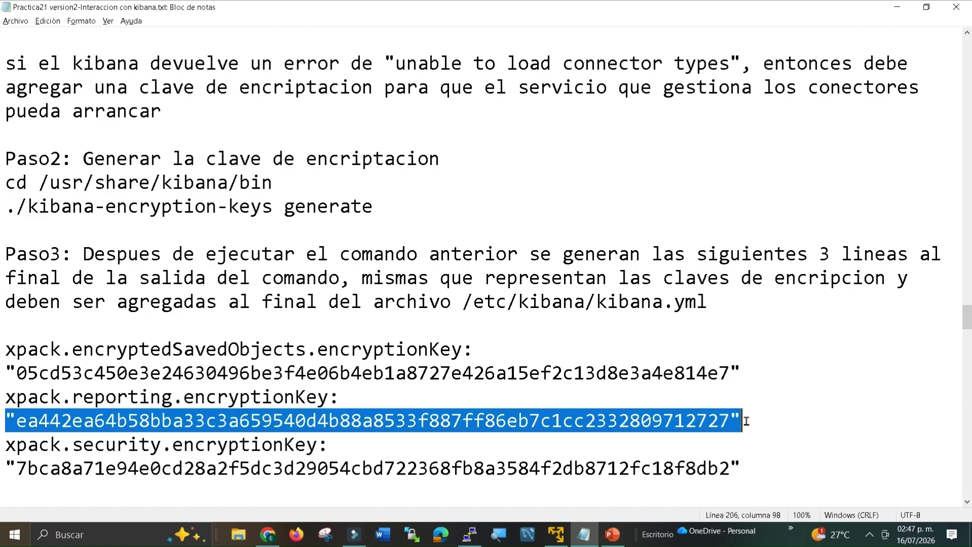
left_click_drag(105, 445, 318, 444)
left_click_drag(6, 470, 754, 478)
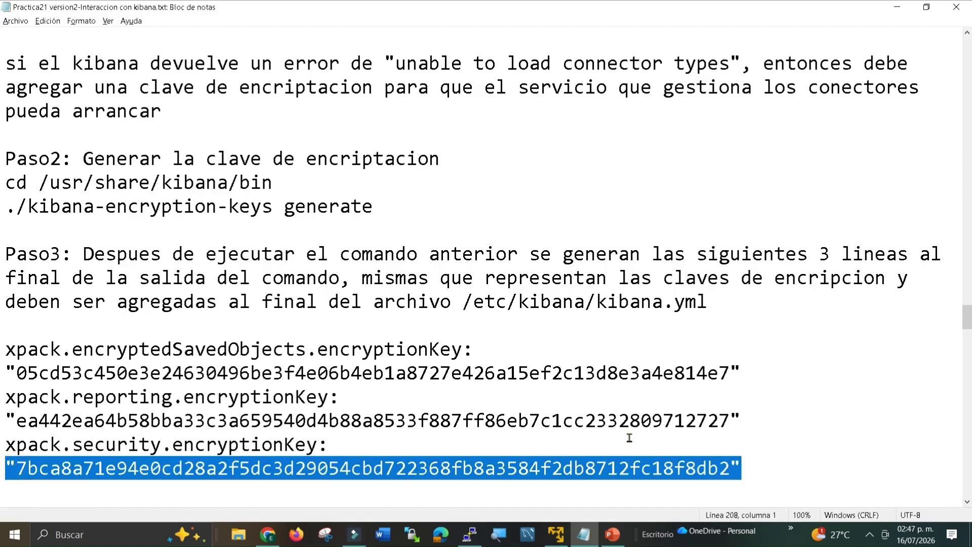
Step: Copy the three xpack encryption key settings of Paso3 and view the Paso4 service restart command
left_click_drag(6, 349, 742, 458)
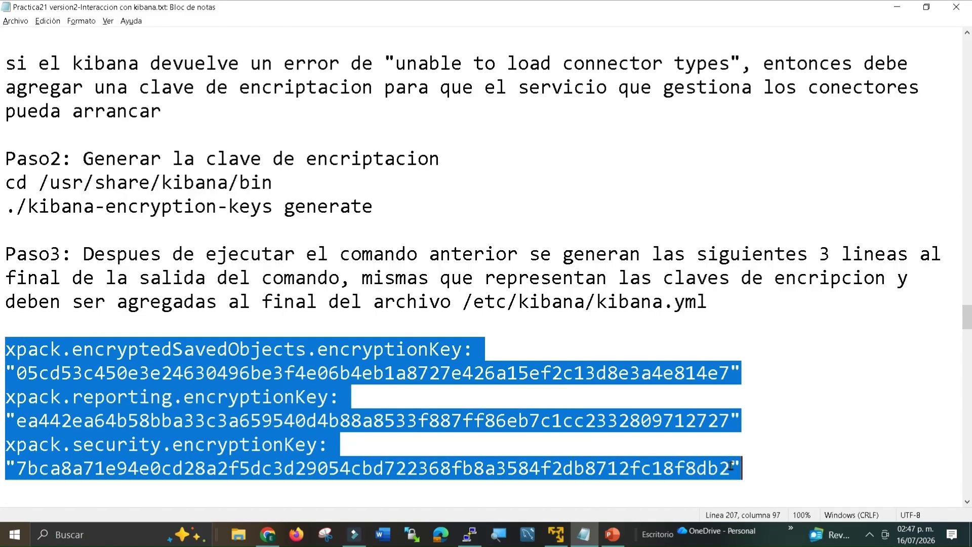
right_click(684, 467)
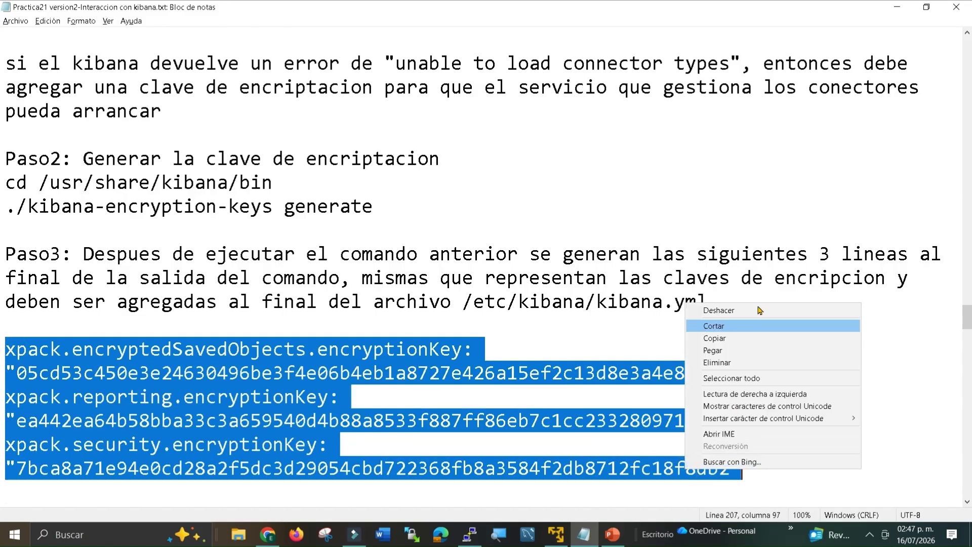
left_click(738, 334)
scroll(402, 398, "down", 2)
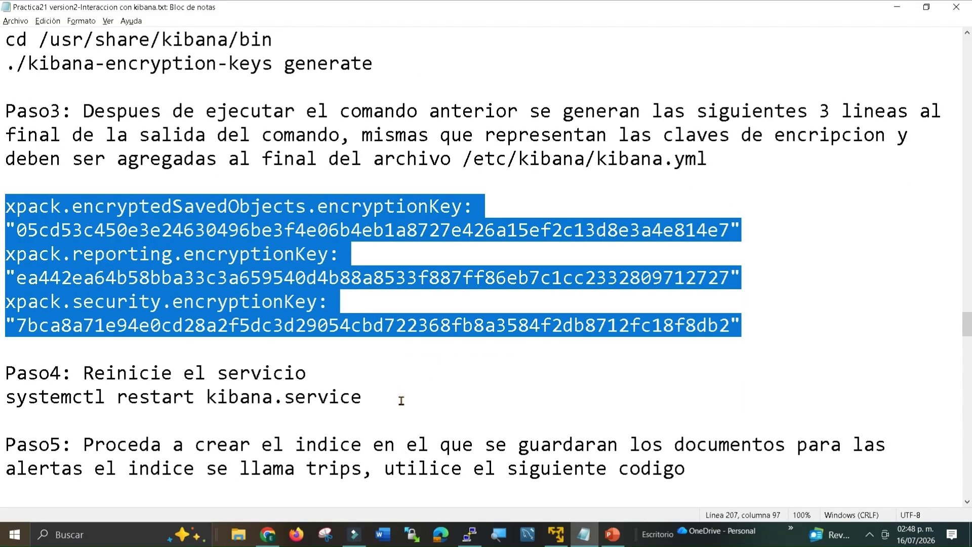
Step: Switch to the root terminal and recall the earlier command "cd /etc/kibana" to change to that directory
key("alt+Tab")
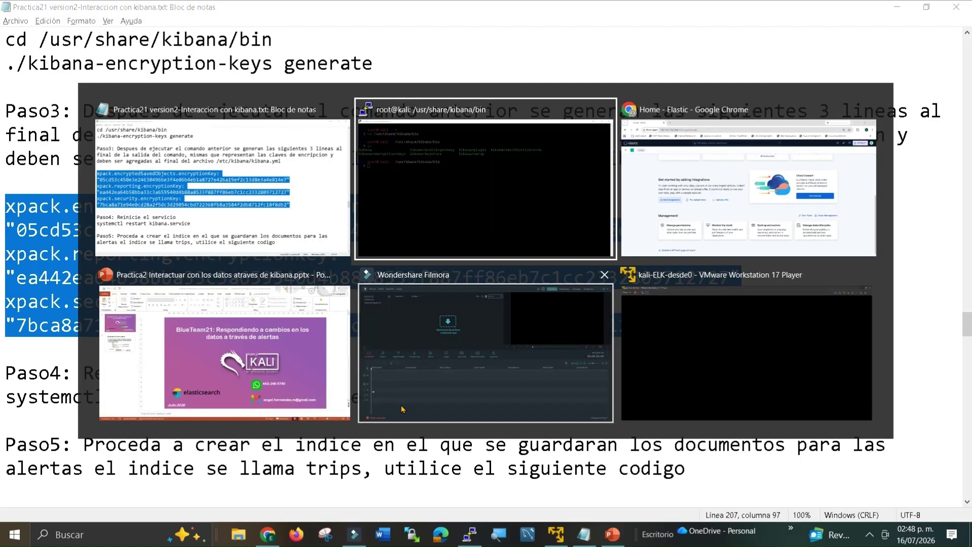
key("Up")
key("Up")
key("Right")
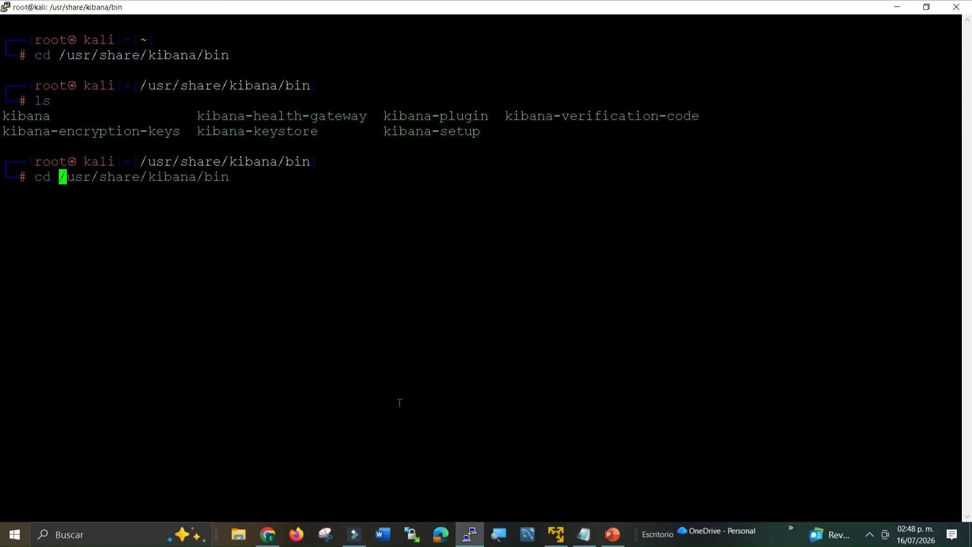
key("Right")
key("Up")
key("Right")
key("Right")
key("Right")
key("Right")
key("Up")
key("Right")
key("Right")
key("Right")
key("End")
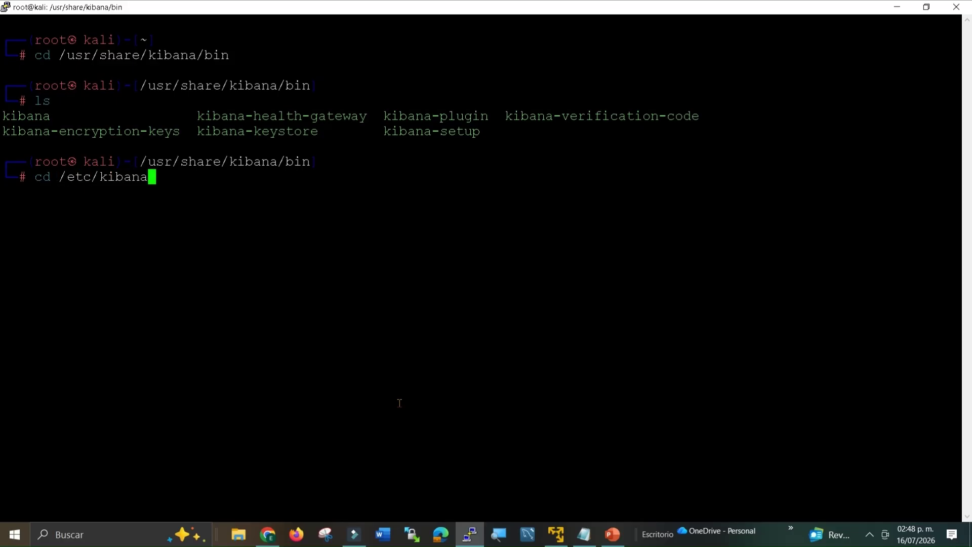
key("Return")
Step: Recall the earlier vim command, shorten its path to kibana.yml and open that file in vim
key("Up")
key("Right")
key("Right")
key("Right")
key("Right")
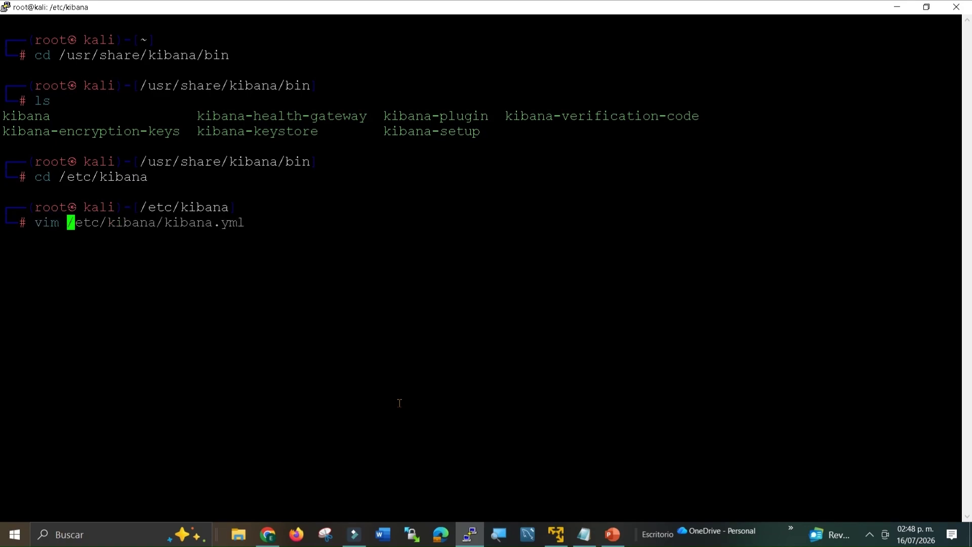
key("Delete")
key("Delete")
key("Delete")
key("Delete")
key("Delete")
key("Delete")
key("Delete")
key("Delete")
key("Delete")
key("Delete")
key("Delete")
key("Delete")
key("Right")
key("Right")
key("Right")
key("End")
key("Return")
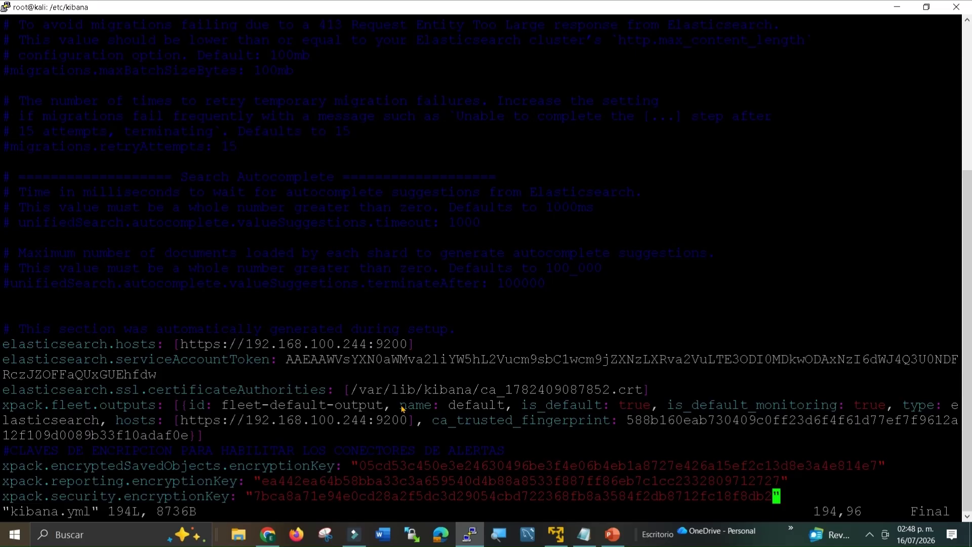
Step: Show line numbers in kibana.yml with ":set nu" and move the cursor back along the xpack.security.encryptionKey line
type(":set nu")
key("Return")
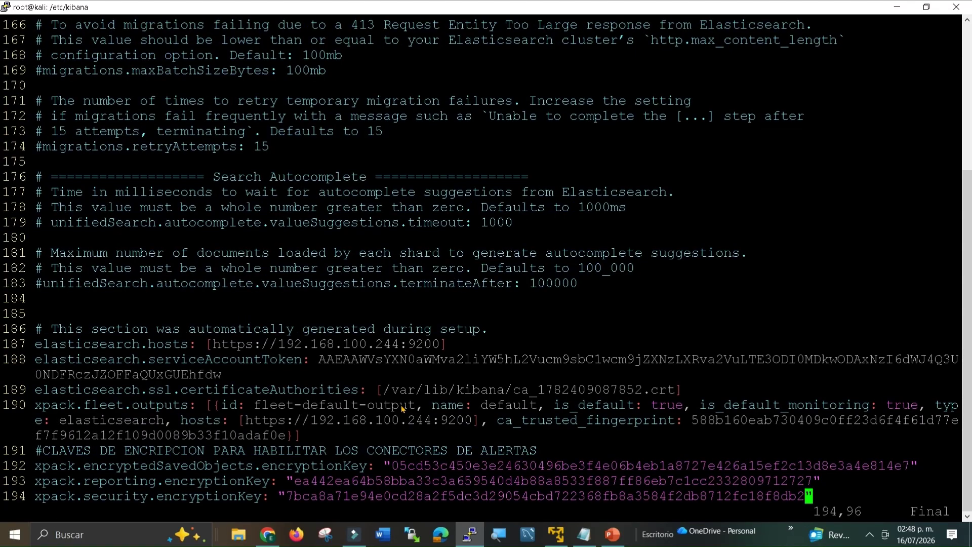
key("Left")
key("Left")
key("Left")
key("Left")
key("Left")
key("Left")
key("Left")
key("Left")
key("Left")
key("Left")
key("Left")
key("Left")
key("Left")
key("Left")
key("Left")
key("Left")
key("Left")
key("Left")
key("Left")
key("Left")
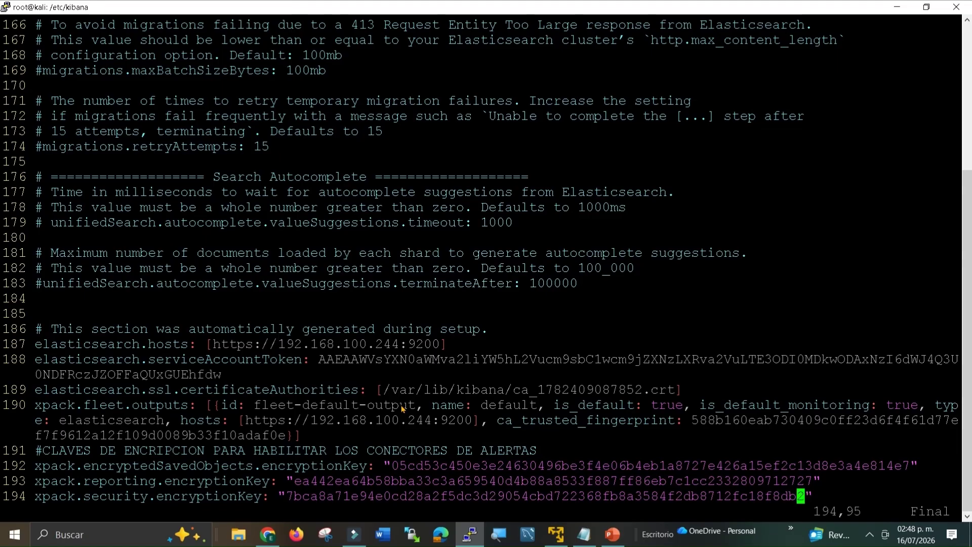
Step: Review the three xpack encryption key lines at the end of kibana.yml, moving the cursor along each one
key("Left")
key("Left")
key("Left")
key("Left")
key("Left")
key("Left")
key("Left")
key("Left")
key("Left")
key("Left")
key("Left")
key("Left")
key("Left")
key("Left")
key("Left")
key("Left")
key("Left")
key("Left")
key("Left")
key("Left")
key("Up")
key("Up")
key("Up")
key("Right")
key("Right")
key("Right")
key("Right")
key("Right")
key("Right")
key("Right")
key("Right")
key("Right")
key("Right")
key("Right")
key("Right")
key("Right")
key("Right")
key("Right")
key("Right")
key("Right")
key("Right")
key("Right")
key("Right")
key("Right")
key("Right")
key("Right")
key("Right")
key("Right")
key("Down")
key("Left")
key("Left")
key("Left")
key("Left")
key("Left")
key("Left")
key("Left")
key("Left")
key("Left")
key("Left")
key("Left")
key("Left")
key("Left")
key("Left")
key("Left")
key("Left")
key("Left")
key("Left")
key("Left")
key("Left")
key("Left")
key("Left")
key("Left")
key("Left")
key("Left")
key("Left")
key("Left")
key("Left")
key("Left")
key("Left")
key("Left")
key("Left")
key("Left")
key("Left")
key("Left")
key("Left")
key("Left")
key("Right")
key("Right")
key("Right")
key("Right")
key("Right")
key("Right")
key("Right")
key("Right")
key("Right")
key("Right")
key("Right")
key("Right")
key("Right")
key("Down")
key("Down")
key("Left")
key("Left")
key("Left")
key("Left")
key("Left")
key("Left")
key("Right")
key("Right")
key("Right")
key("Right")
key("Right")
key("Right")
key("Right")
key("Right")
key("Right")
key("Right")
key("Right")
key("Right")
key("Right")
key("Right")
key("Right")
key("Right")
key("Right")
key("Right")
key("Right")
key("Right")
Step: Save kibana.yml and quit vim with ":wq!", and clear the terminal with "clear"
key("colon")
type("wq!")
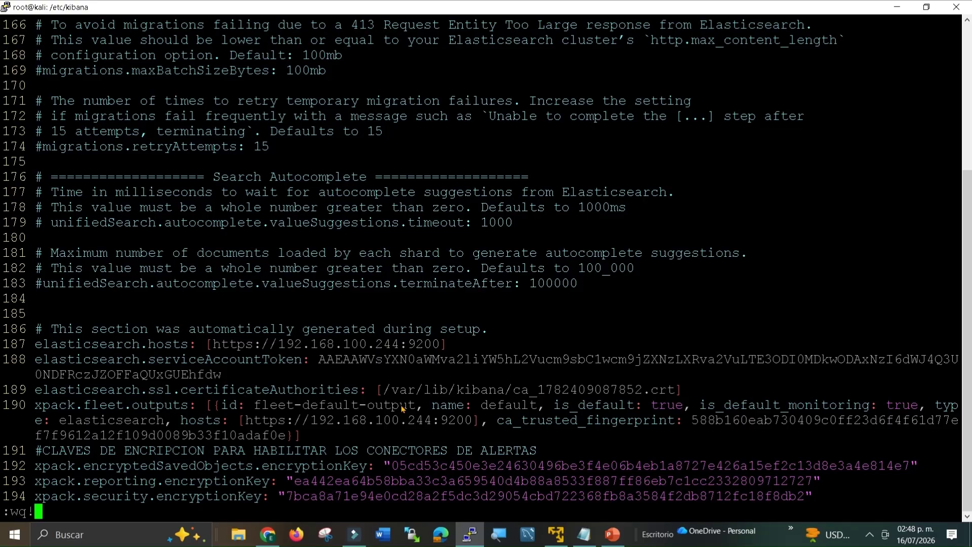
key("Return")
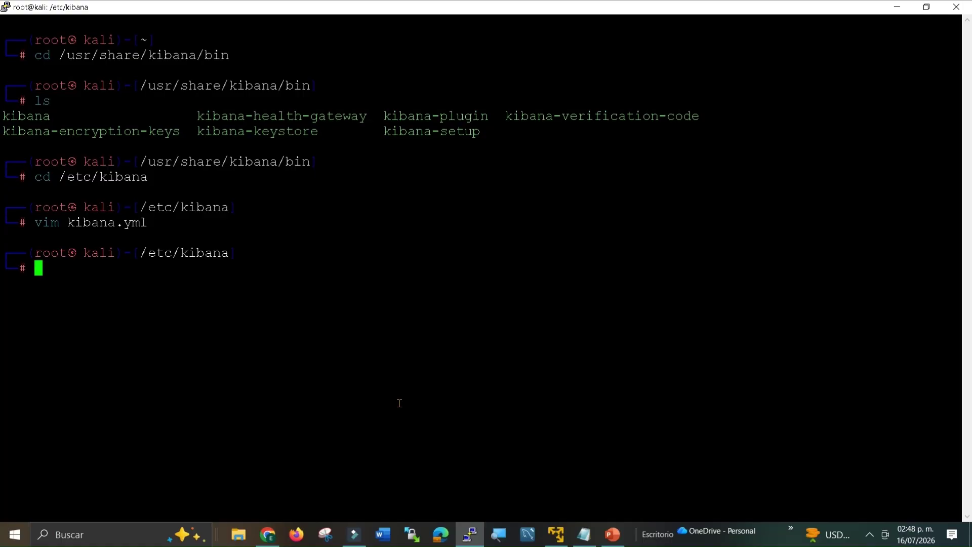
type("clear")
key("Return")
Step: Switch to the Notepad practice notes and highlight the Paso4 service restart command and the Paso5 instruction for creating the trips index
key("alt+Tab")
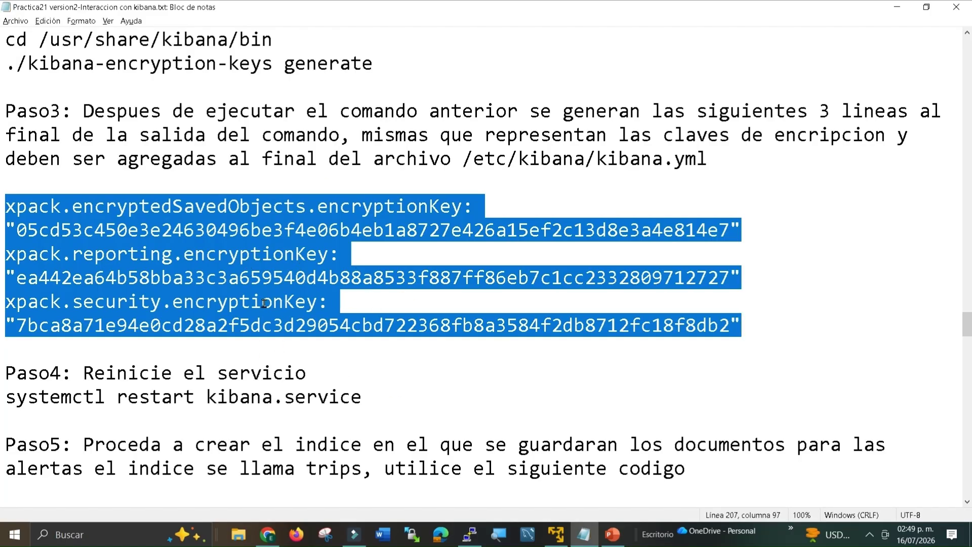
left_click_drag(6, 398, 377, 395)
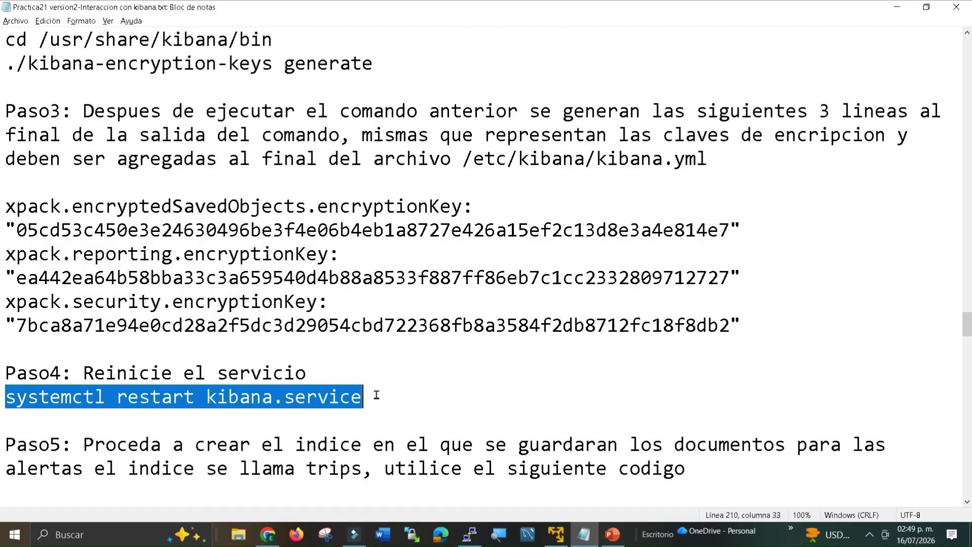
scroll(190, 393, "down", 2)
left_click(46, 303)
left_click_drag(6, 302, 770, 319)
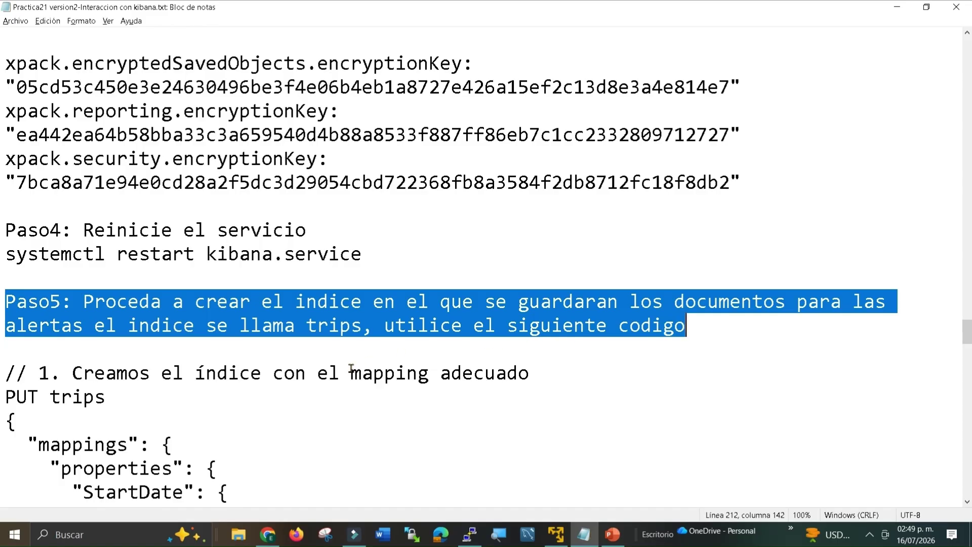
Step: Copy the complete "PUT trips" request with its mappings from Paso5 of the notes
scroll(303, 357, "down", 2)
left_click_drag(8, 251, 120, 191)
scroll(120, 191, "up", 4)
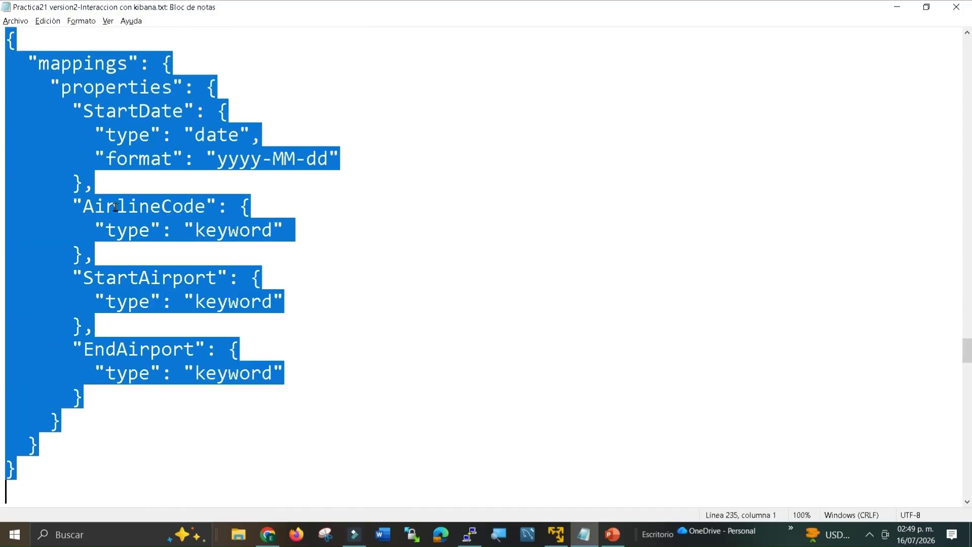
scroll(116, 214, "up", 3)
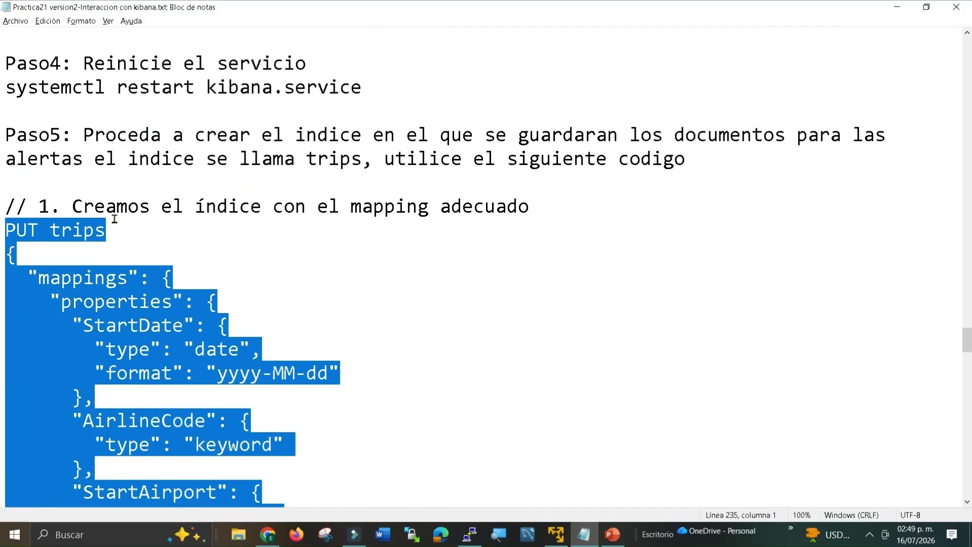
right_click(135, 321)
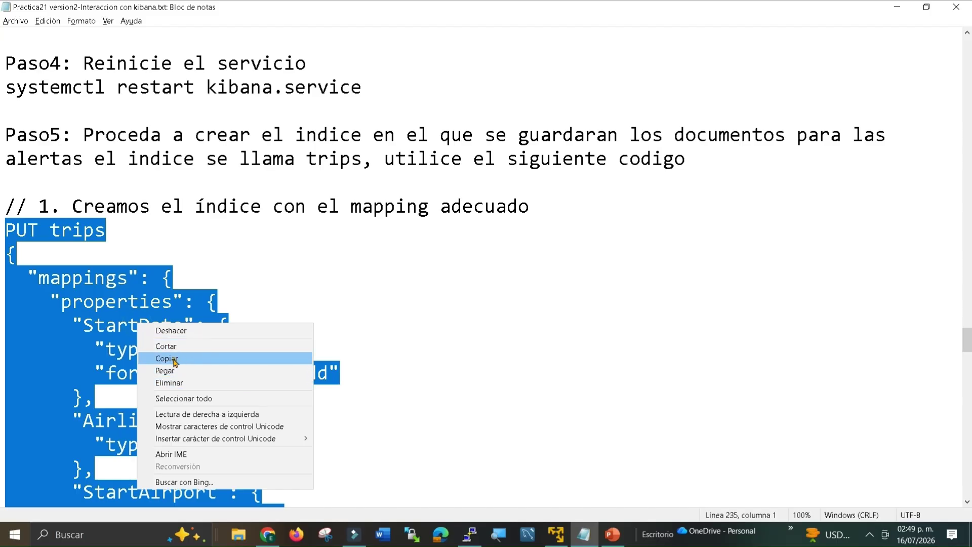
left_click(174, 358)
Step: Switch to Kibana in Chrome and open the Dev Tools console
left_click(267, 534)
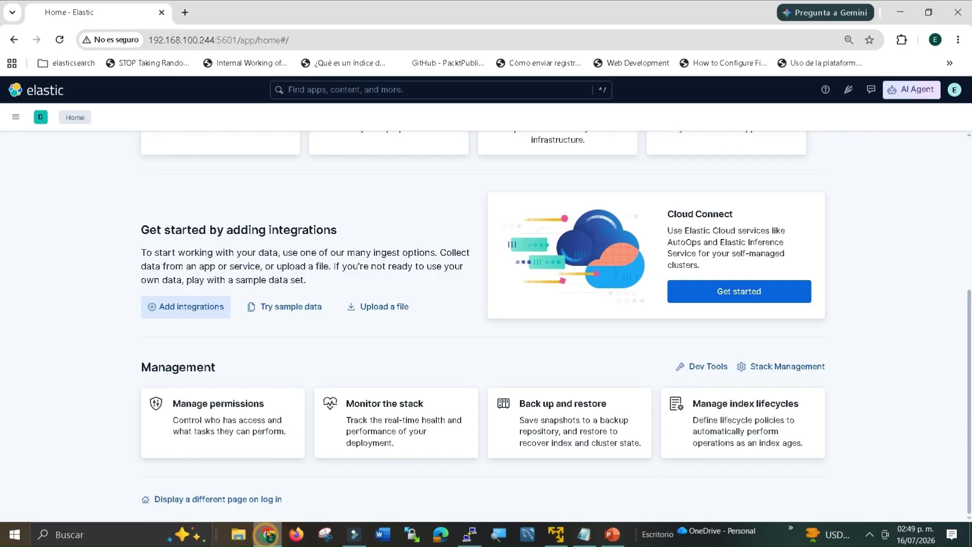
left_click(16, 117)
scroll(43, 269, "down", 1)
scroll(43, 268, "down", 10)
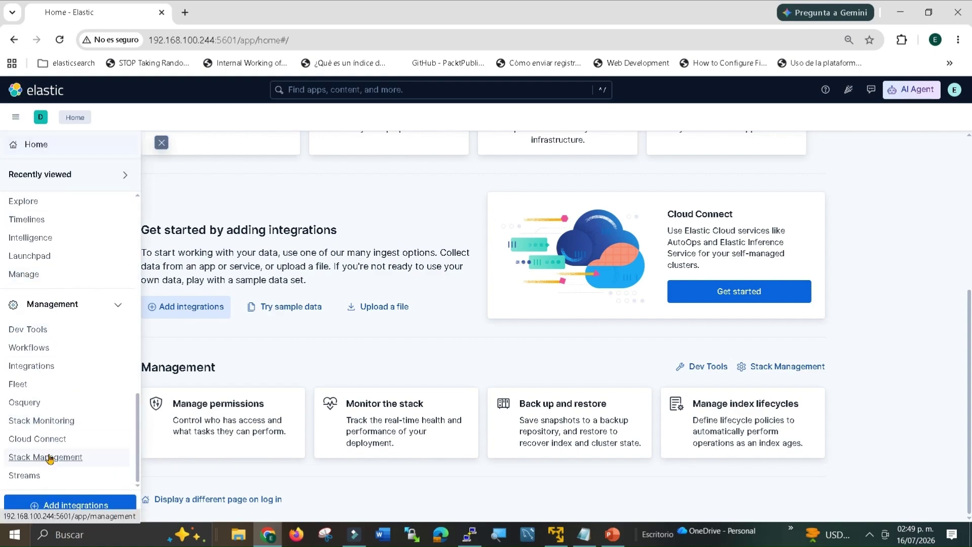
left_click(34, 330)
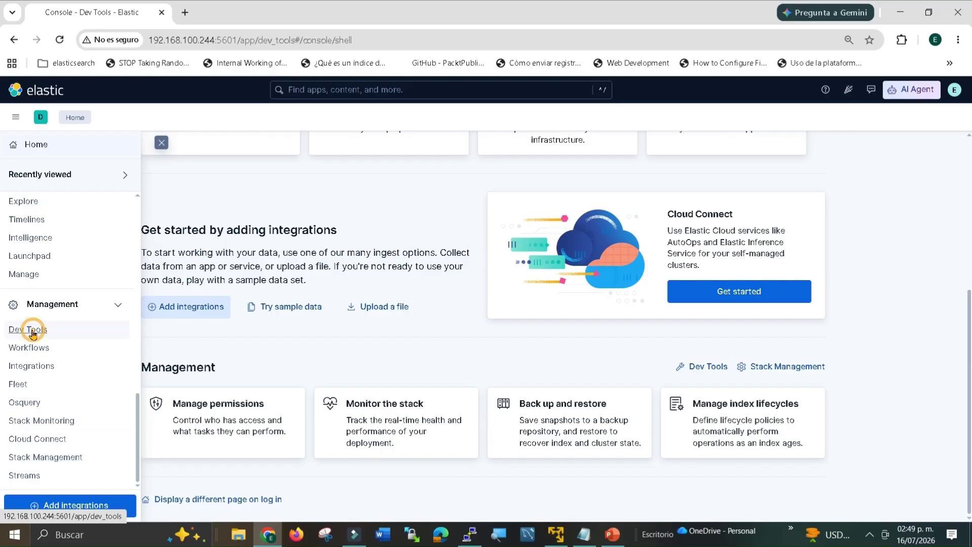
Step: Replace the console's contents with the copied "PUT trips" request and send it to create the index, checking the index name in the response
left_click(51, 484)
left_click(120, 317)
key("ctrl+v")
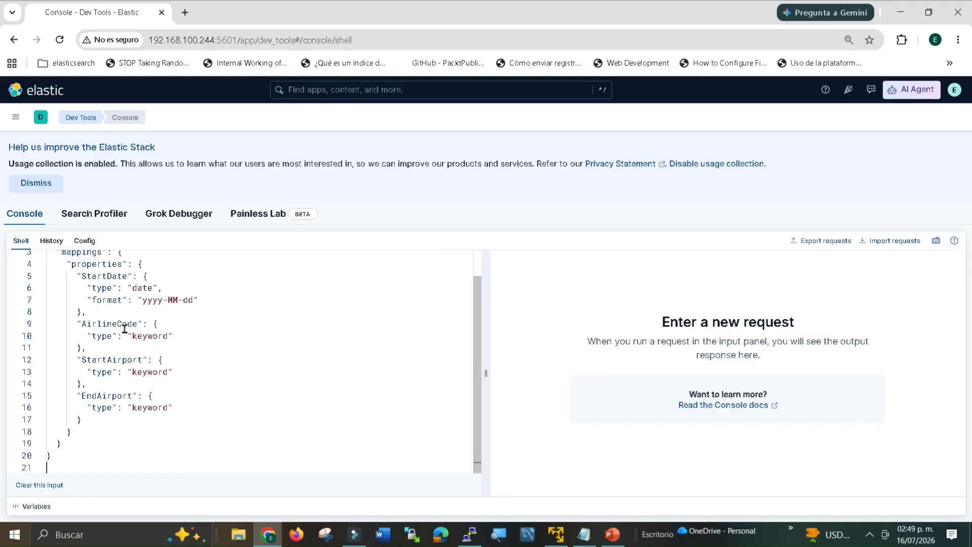
left_click(247, 417)
left_click(447, 262)
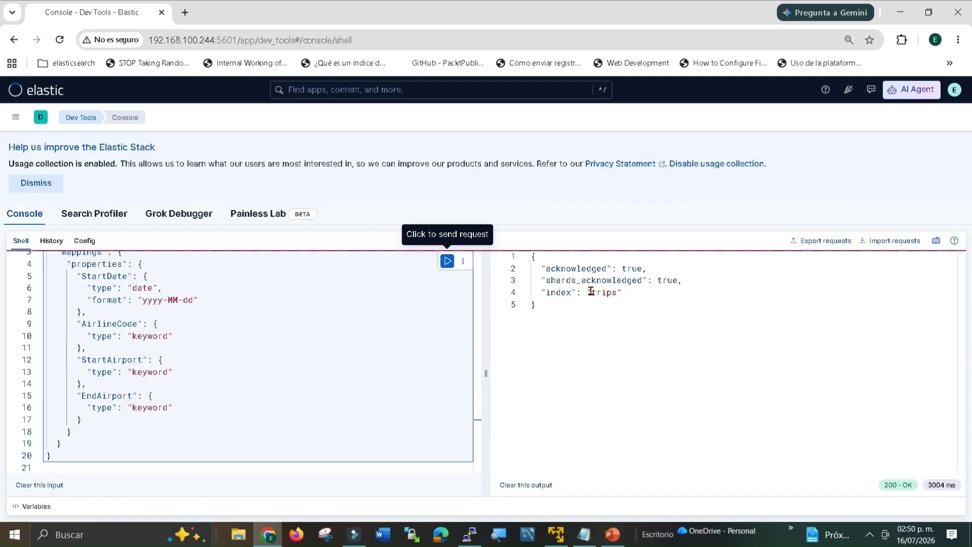
left_click(592, 292)
left_click_drag(611, 292, 616, 292)
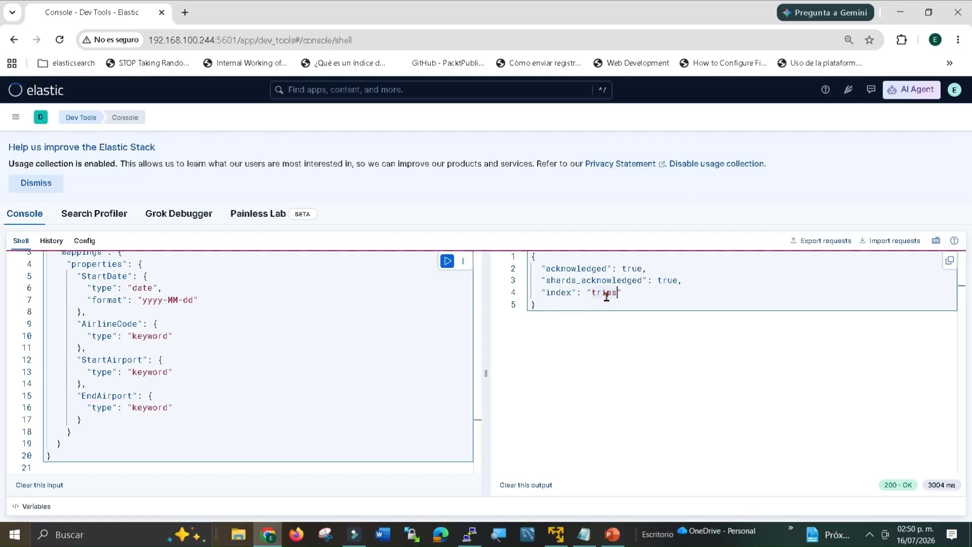
Step: Return to the Notepad notes and highlight the Paso6 heading and its navigation path for creating the global Index connector
key("alt+Tab")
scroll(438, 293, "down", 6)
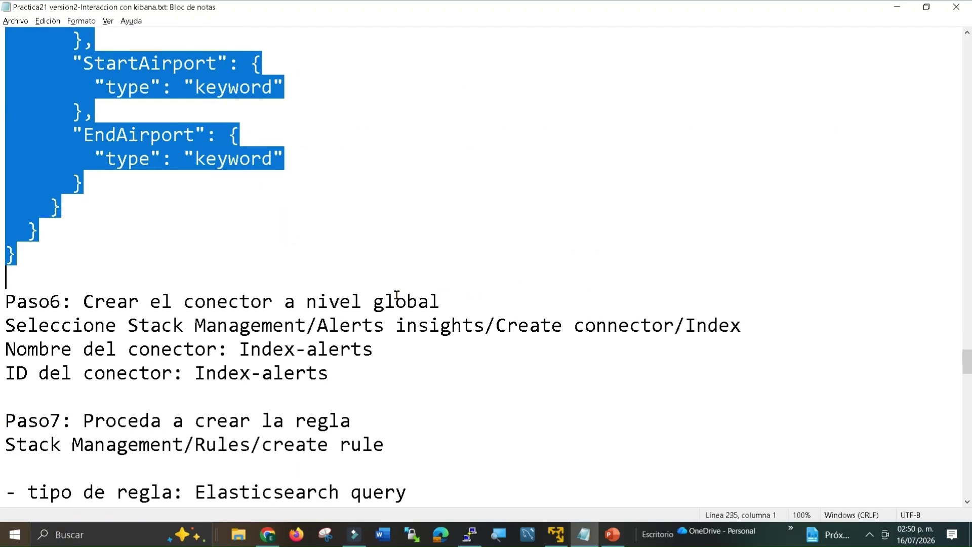
left_click_drag(10, 302, 457, 297)
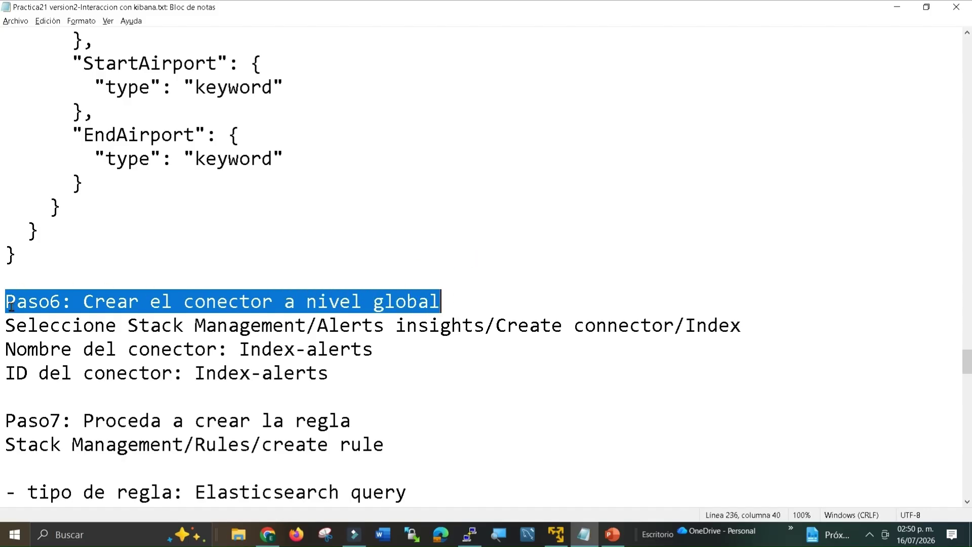
left_click_drag(7, 319, 736, 326)
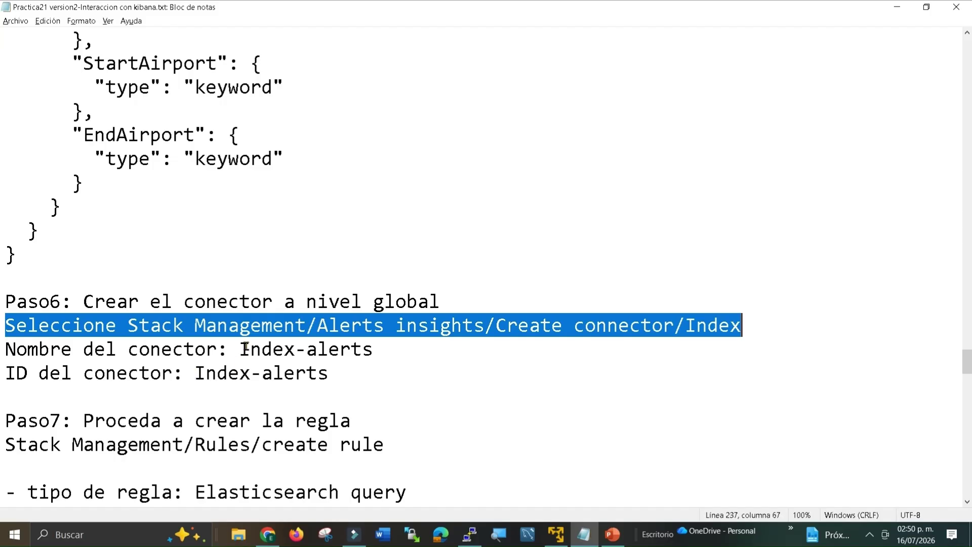
Step: Highlight the connector name Index-alerts under Paso6 in the notes
left_click_drag(244, 348, 332, 349)
left_click(273, 347)
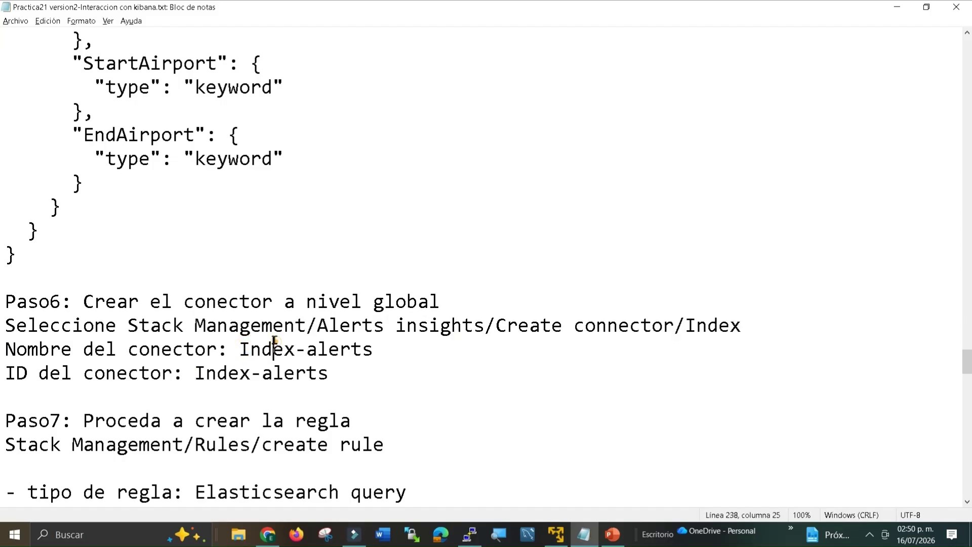
left_click_drag(240, 349, 371, 344)
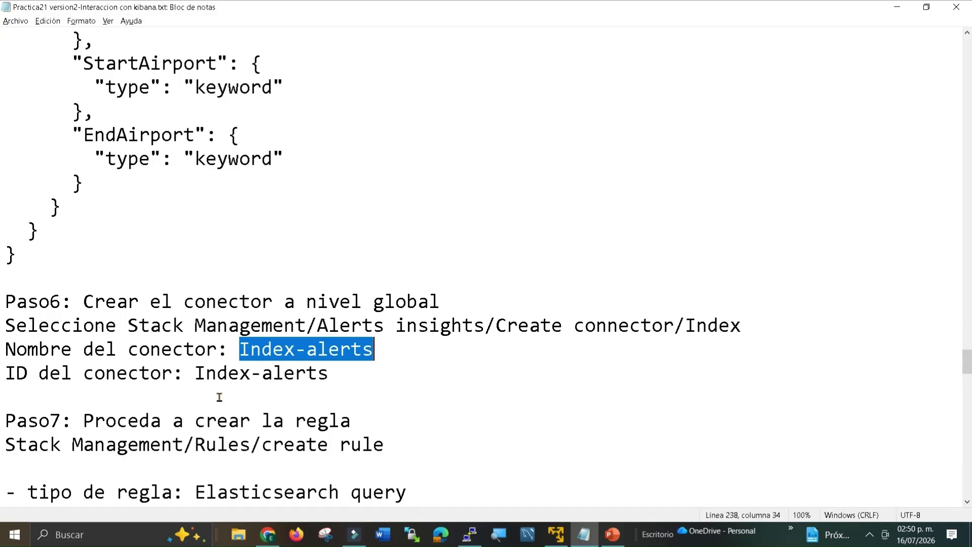
scroll(219, 397, "down", 1)
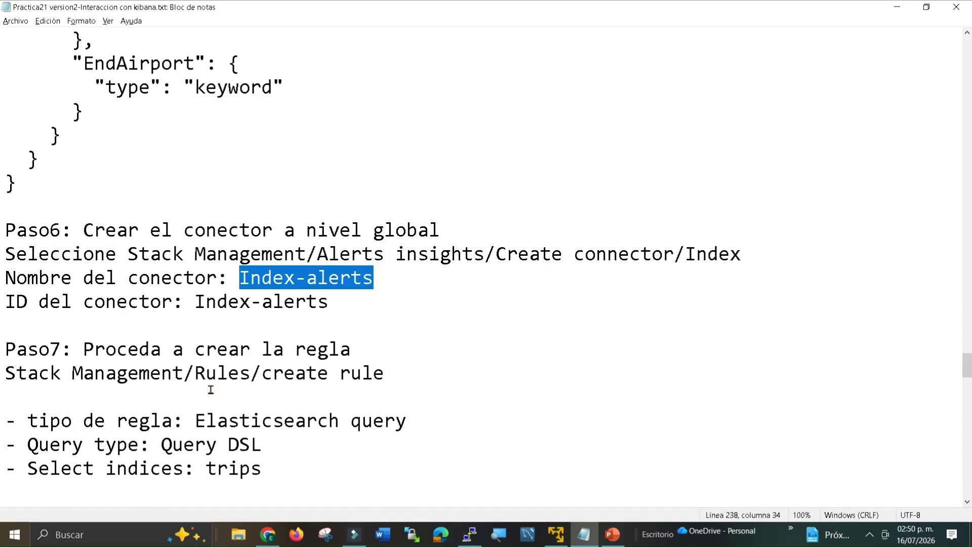
Step: Switch to Kibana in Chrome and open the Connectors page of Stack Management
key("alt+Tab")
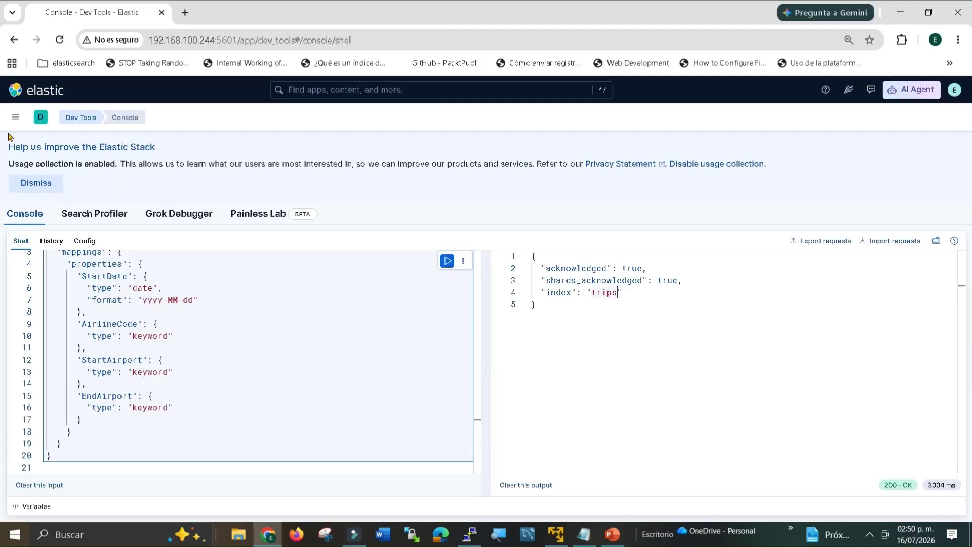
left_click(15, 119)
scroll(91, 334, "down", 5)
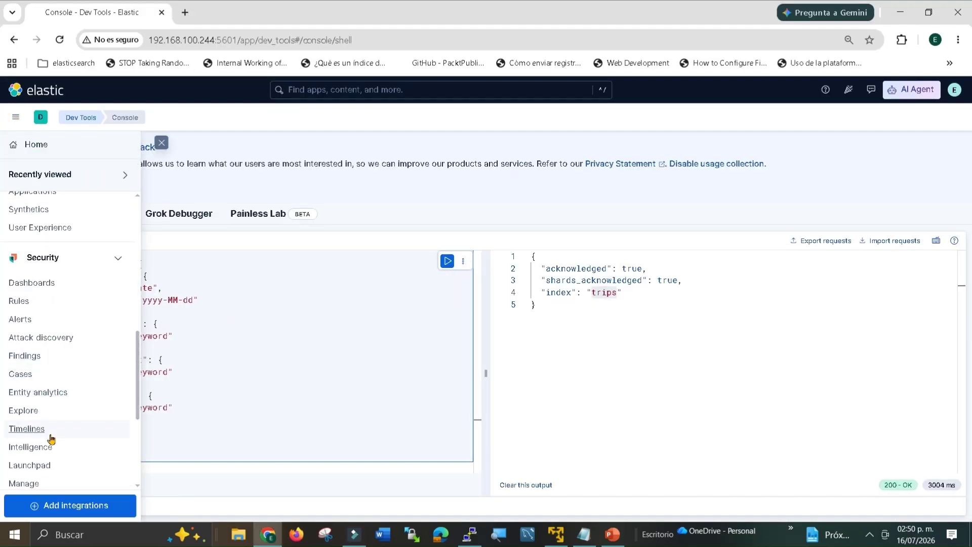
scroll(48, 446, "down", 4)
left_click(46, 457)
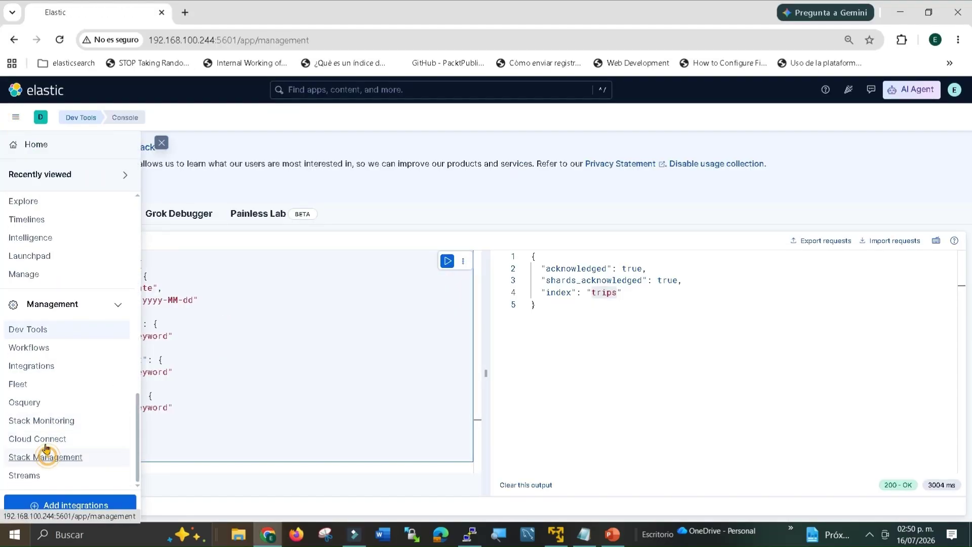
scroll(66, 299, "down", 5)
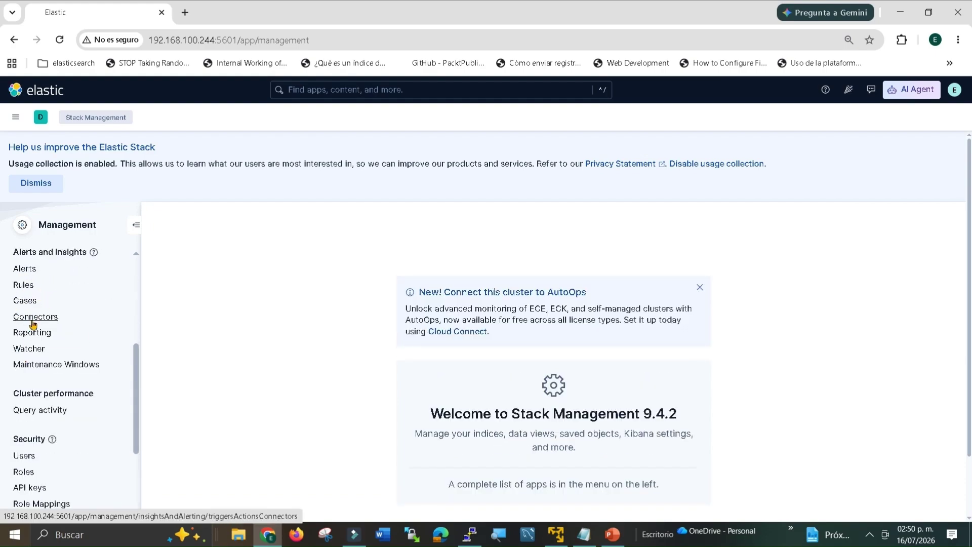
left_click(32, 321)
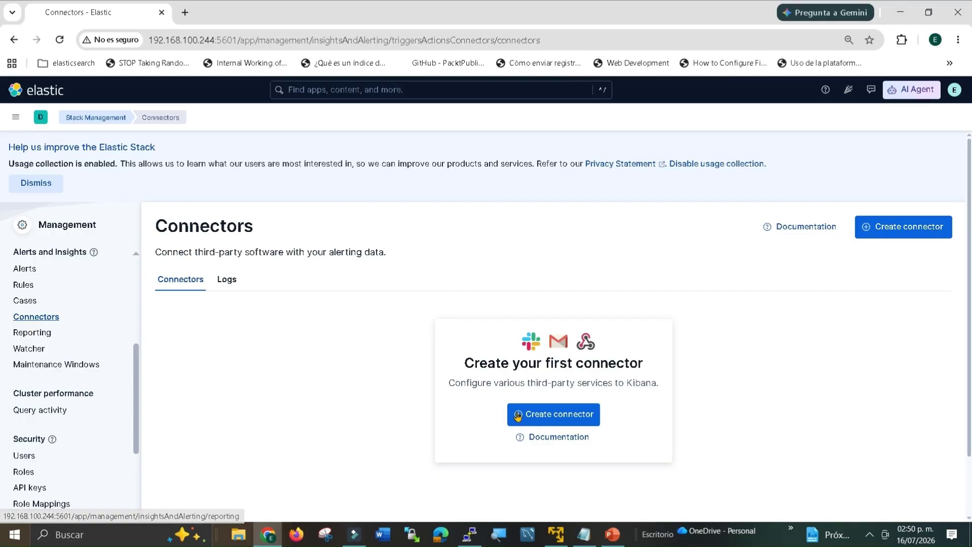
Step: Start creating a connector and choose the Index type by searching for "index"
left_click(551, 414)
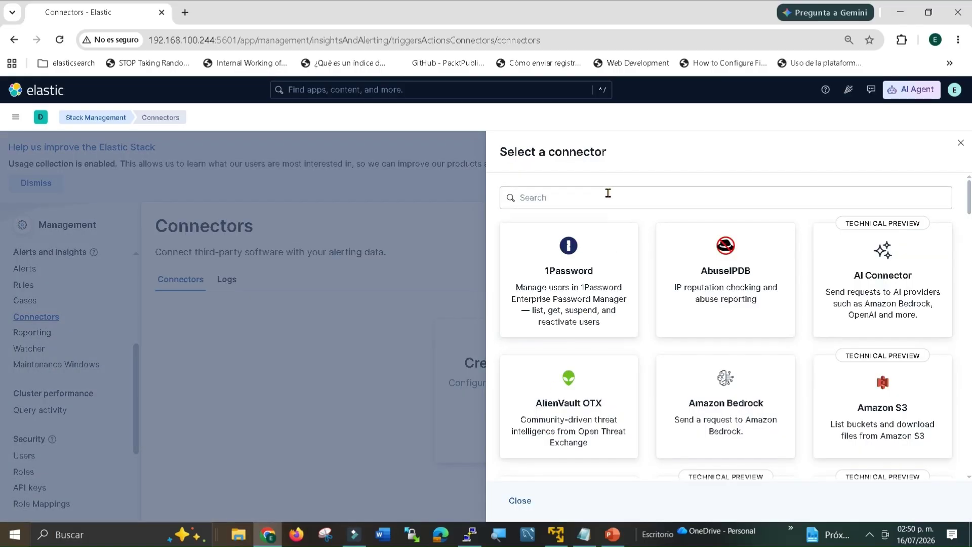
left_click(608, 199)
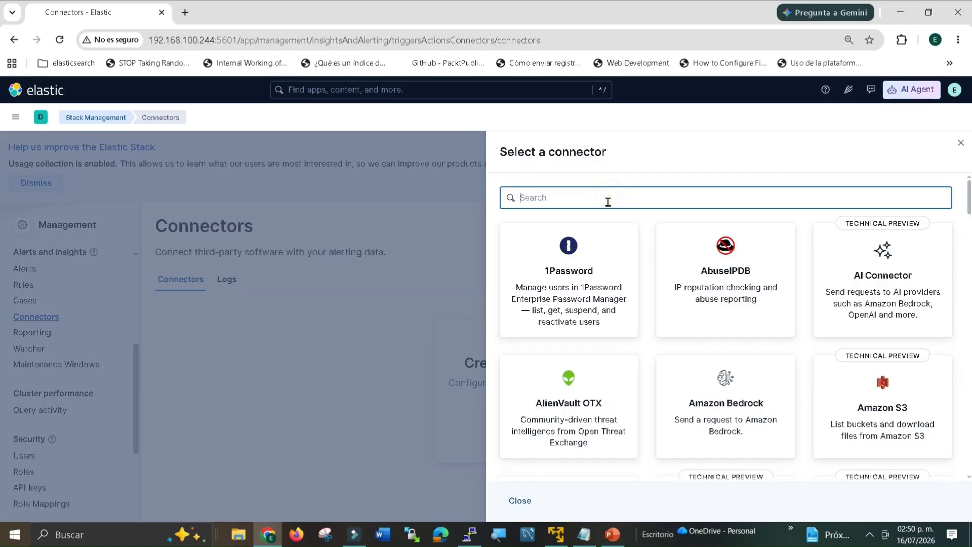
type("index")
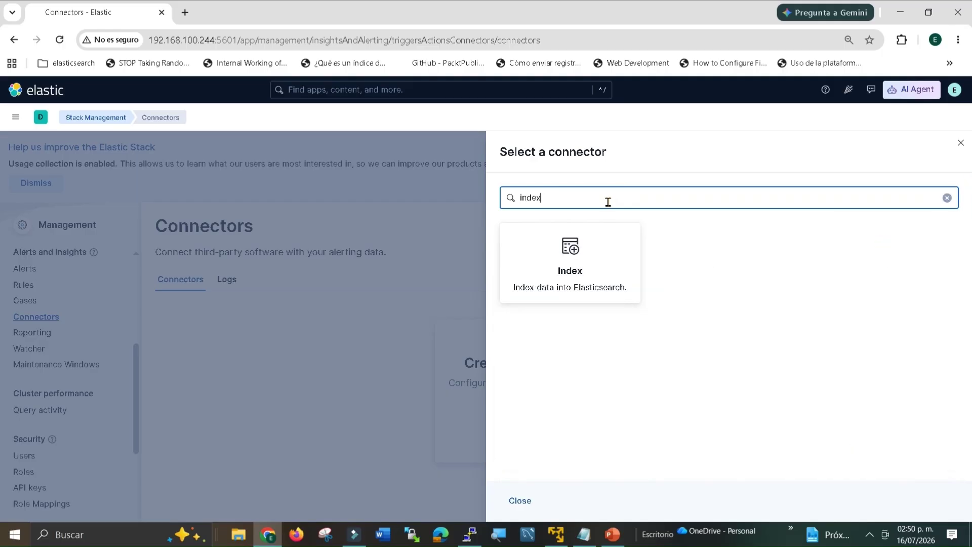
left_click(569, 256)
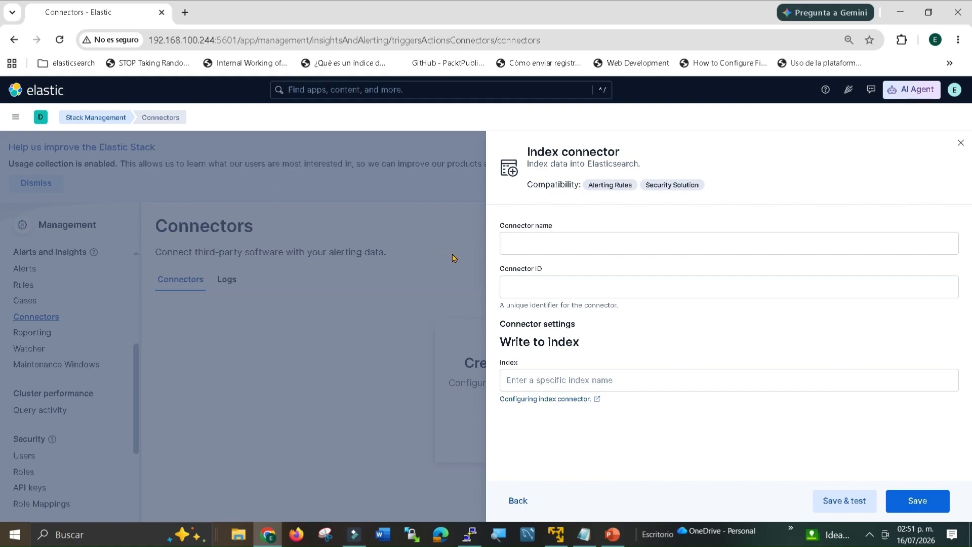
Step: Name the connector "Index Alerts" with the ID index-alerts, checking the name against the Notepad notes
left_click(515, 246)
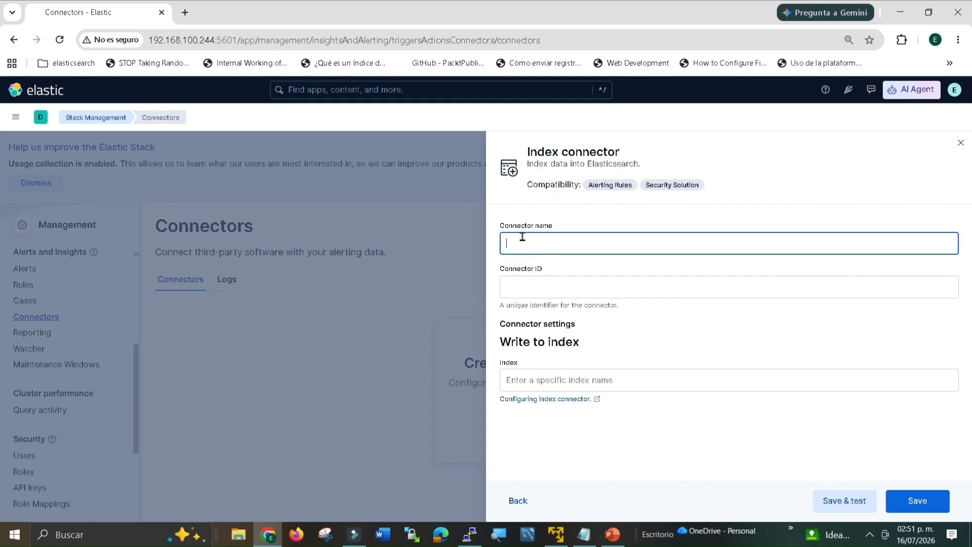
key("alt+Tab")
key("alt+Tab")
type("Index A")
type("r")
left_click_drag(579, 282, 493, 288)
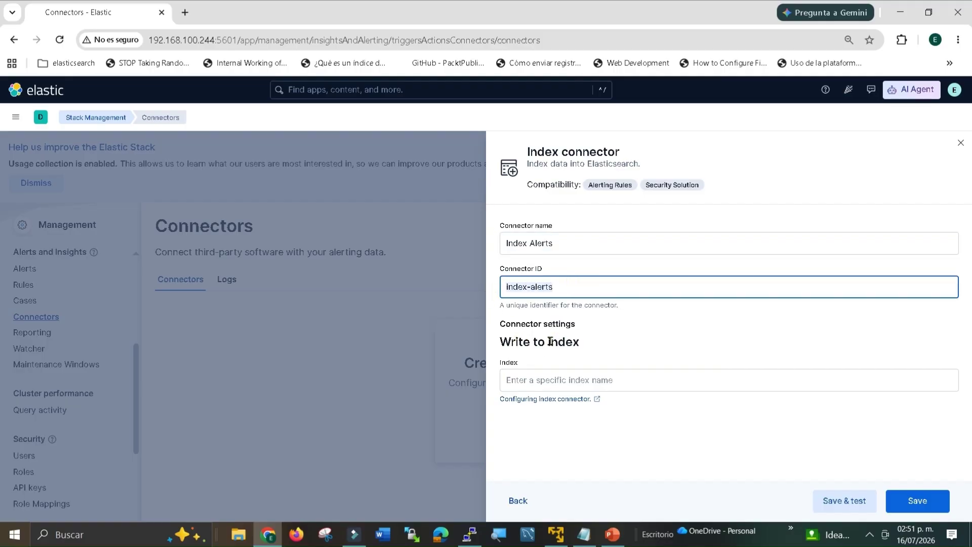
Step: Try to set the connector's target index to trips by entering its name and looking through the suggested indices
left_click(532, 380)
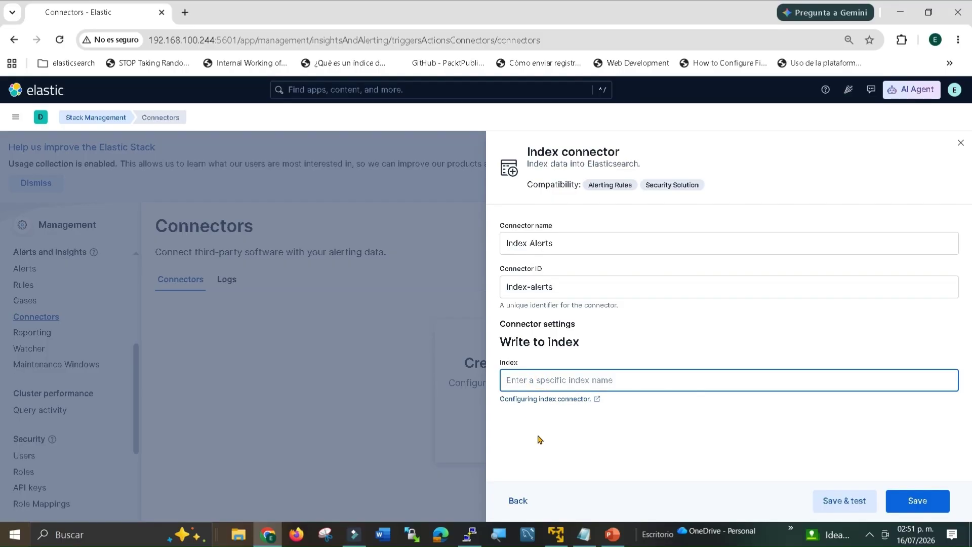
type("trips")
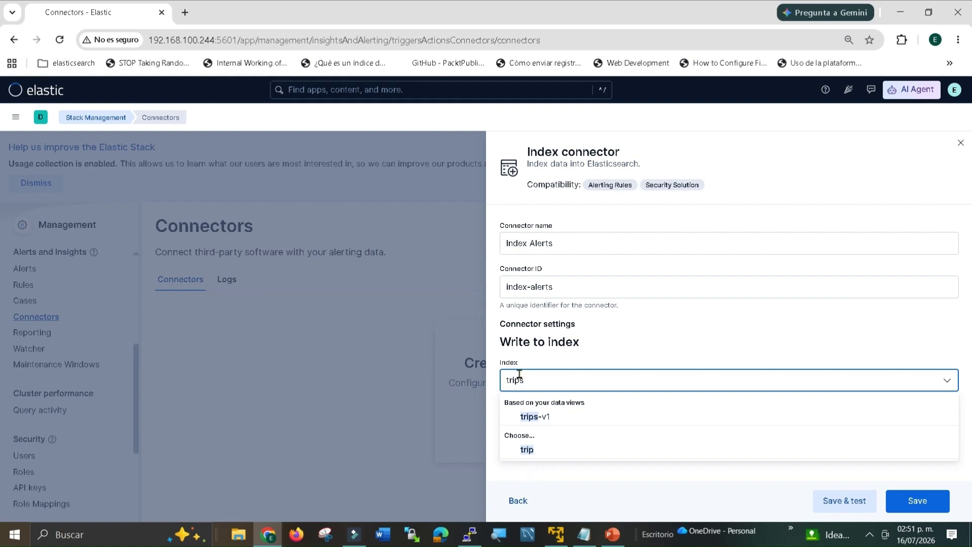
left_click(537, 374)
scroll(672, 488, "down", 5)
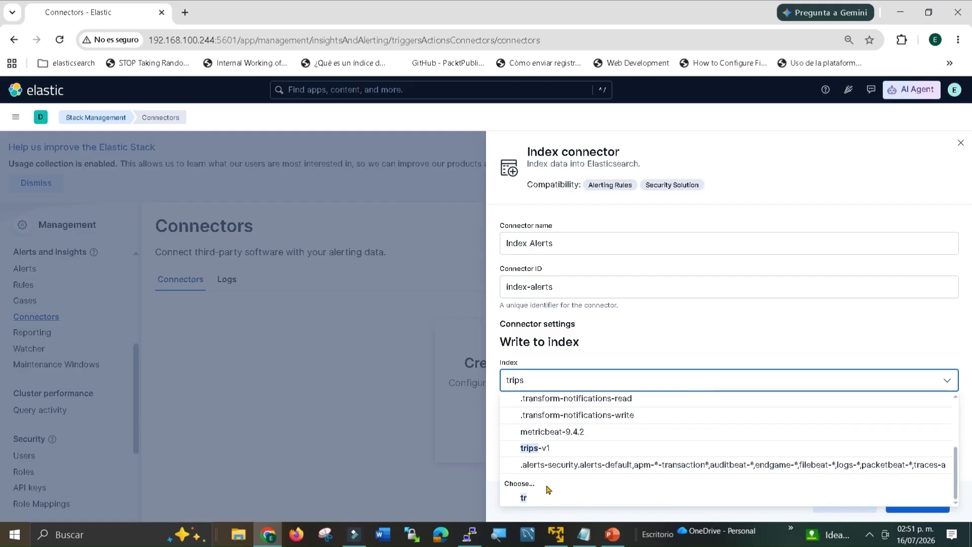
left_click(947, 383)
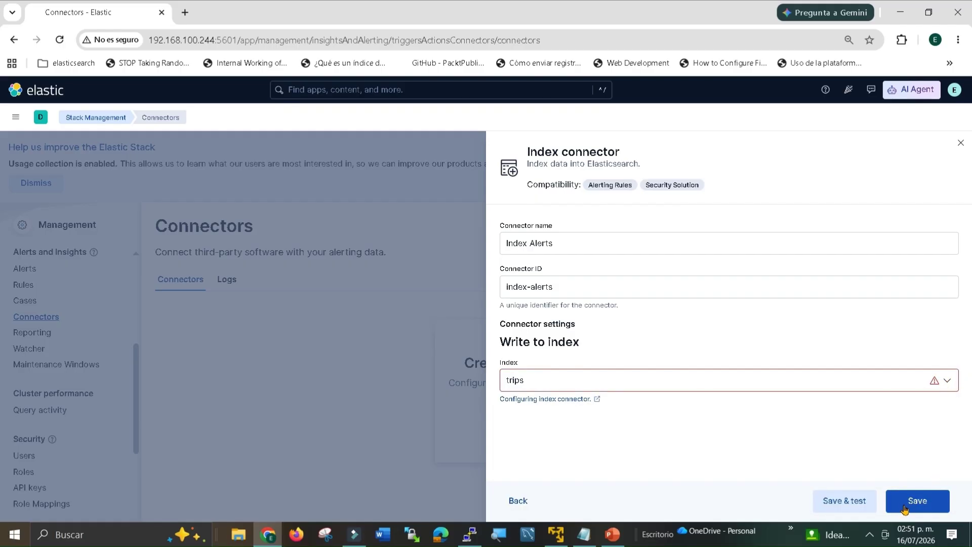
left_click(539, 384)
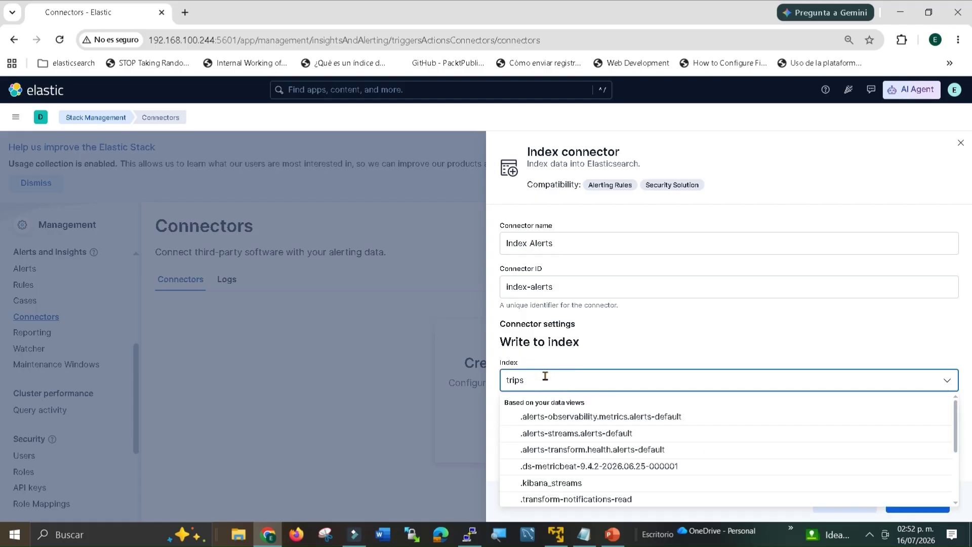
left_click(15, 117)
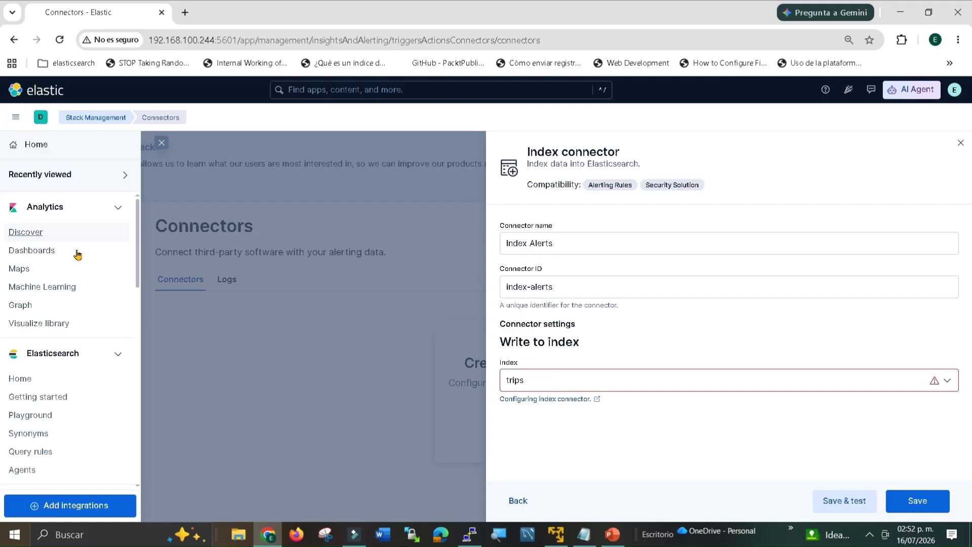
scroll(35, 344, "down", 5)
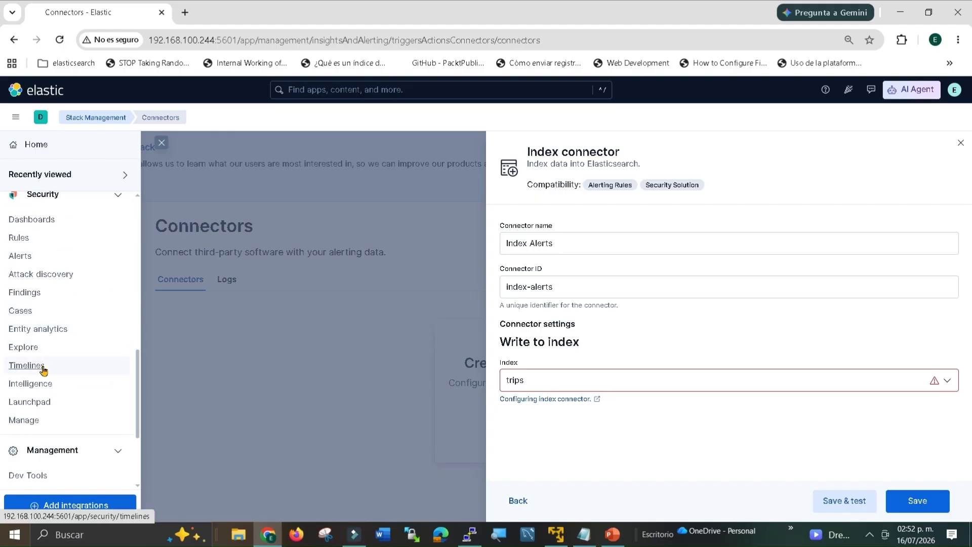
Step: Re-enter trips as the connector's index, choose the exact trips suggestion, and save the connector
left_click(566, 380)
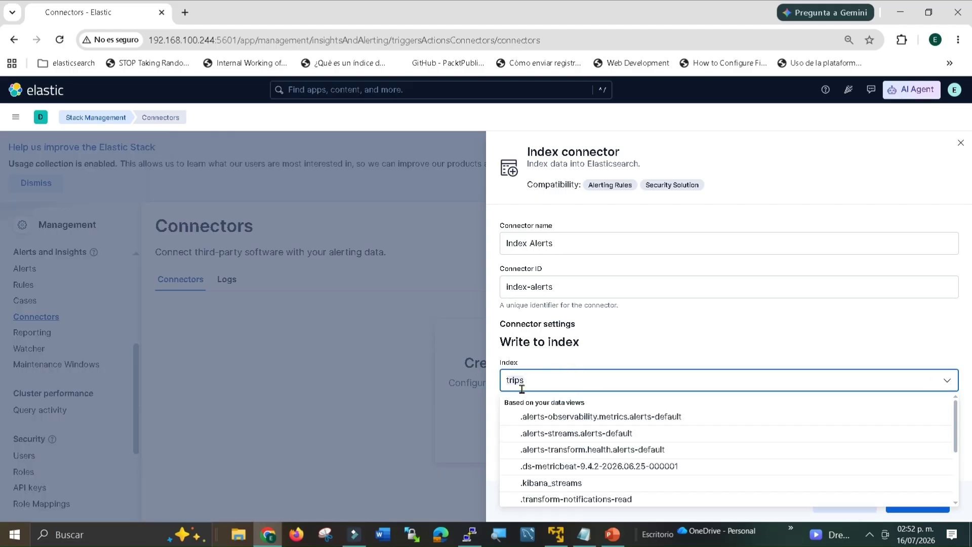
key("BackSpace")
key("BackSpace")
key("BackSpace")
key("BackSpace")
key("BackSpace")
type("tr")
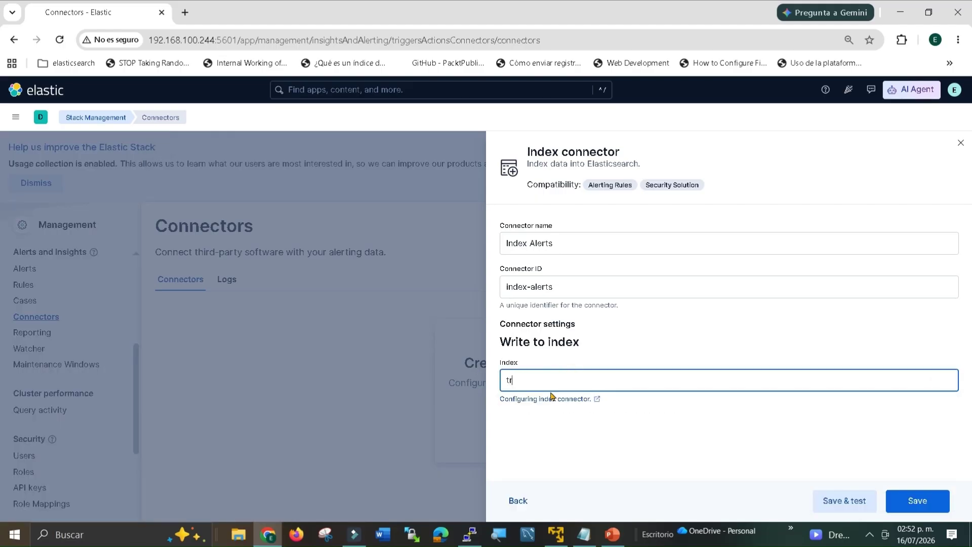
type("ips")
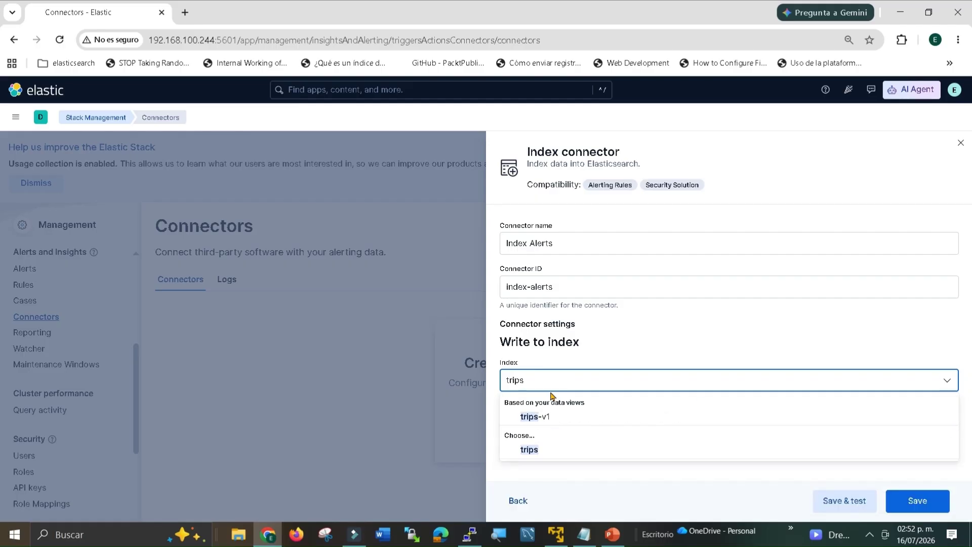
left_click(527, 449)
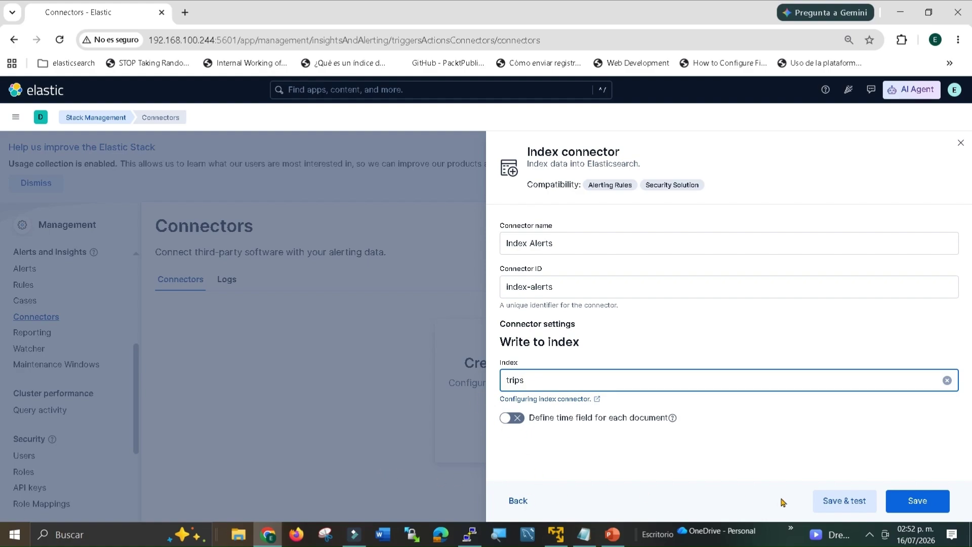
left_click(910, 501)
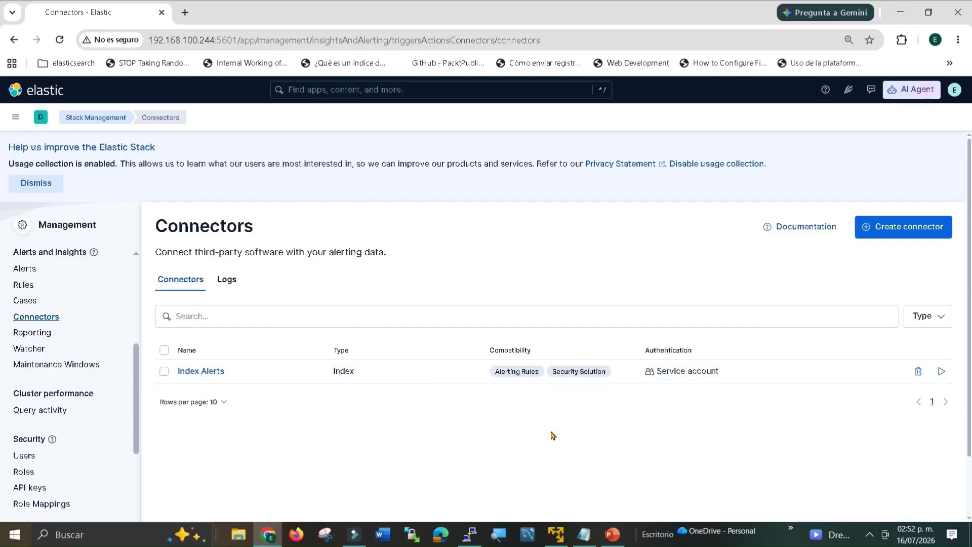
Step: Switch to the Notepad notes and highlight the Paso7 navigation path for creating the rule
key("alt+Tab")
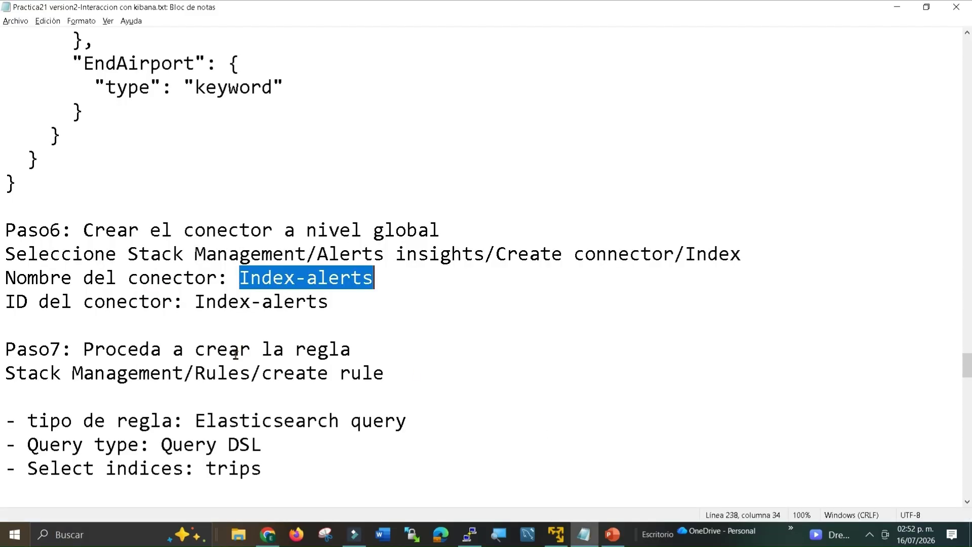
left_click(121, 357)
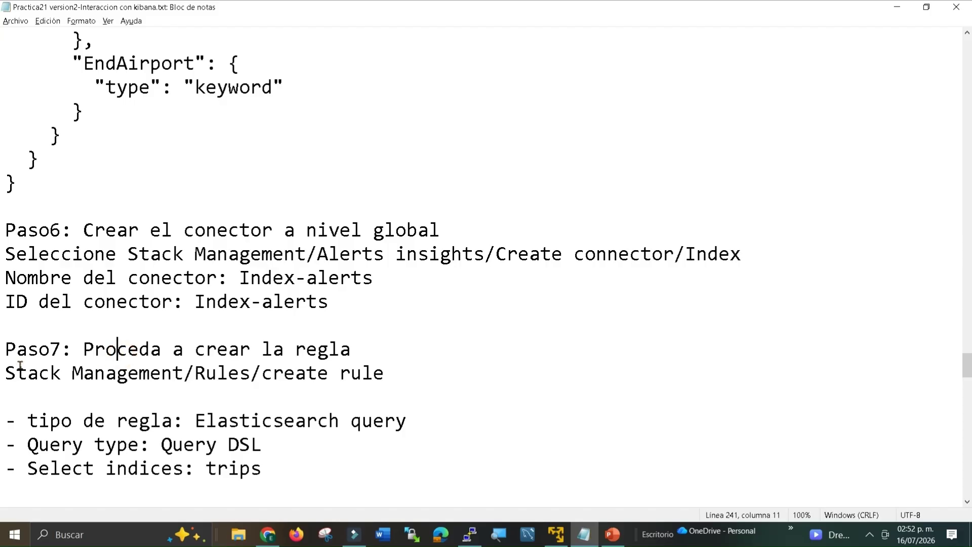
left_click_drag(8, 374, 381, 362)
Step: Return to Kibana, open the Rules page under Alerts and Insights, and start creating a new rule
key("alt+Tab")
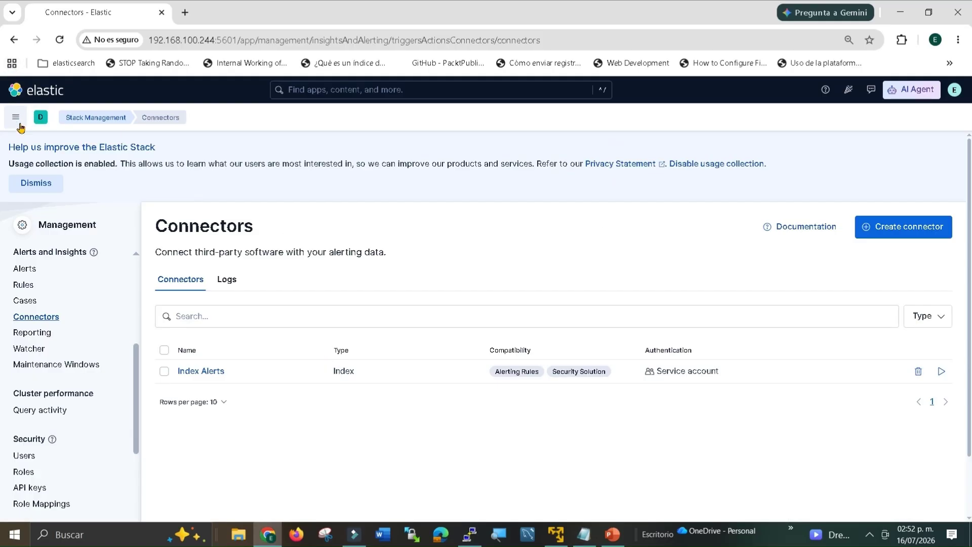
left_click(15, 117)
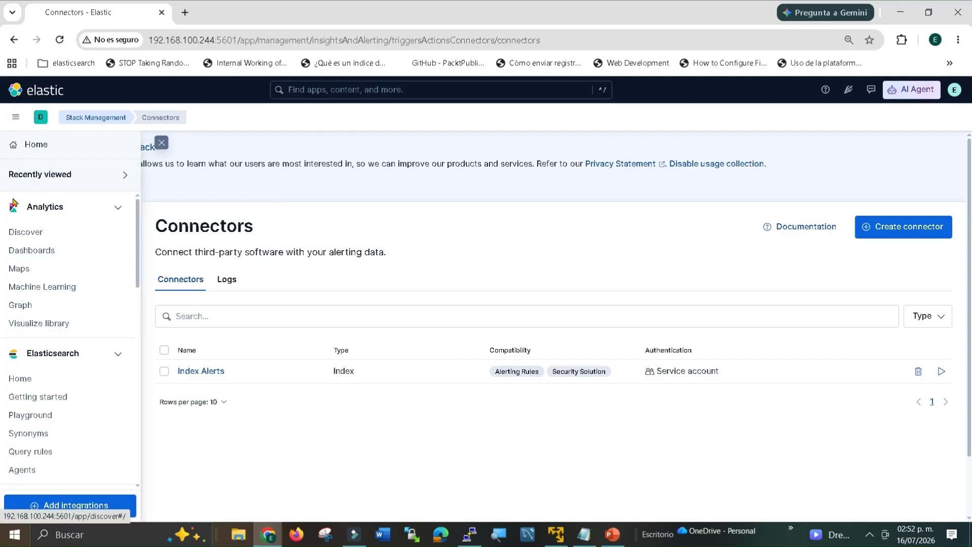
left_click(15, 117)
scroll(40, 299, "down", 10)
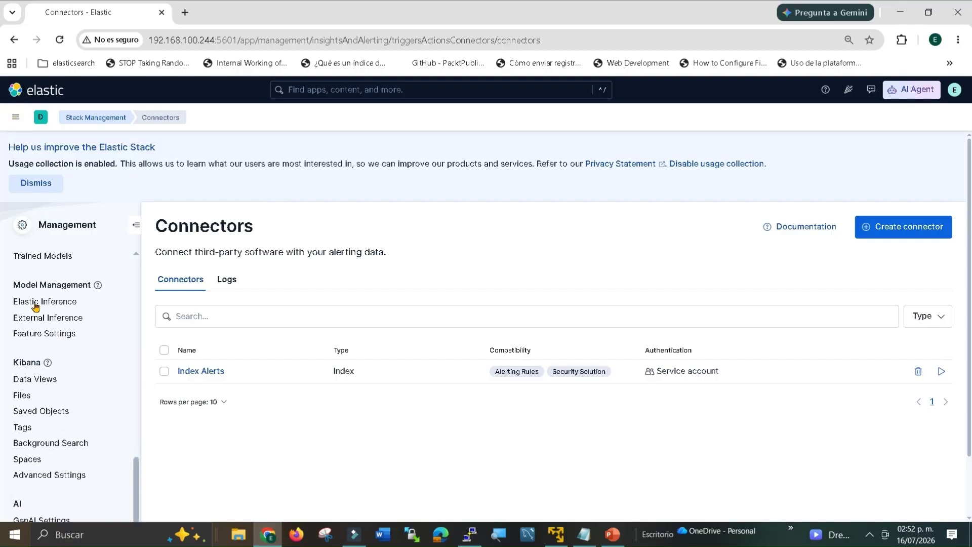
scroll(37, 302, "down", 2)
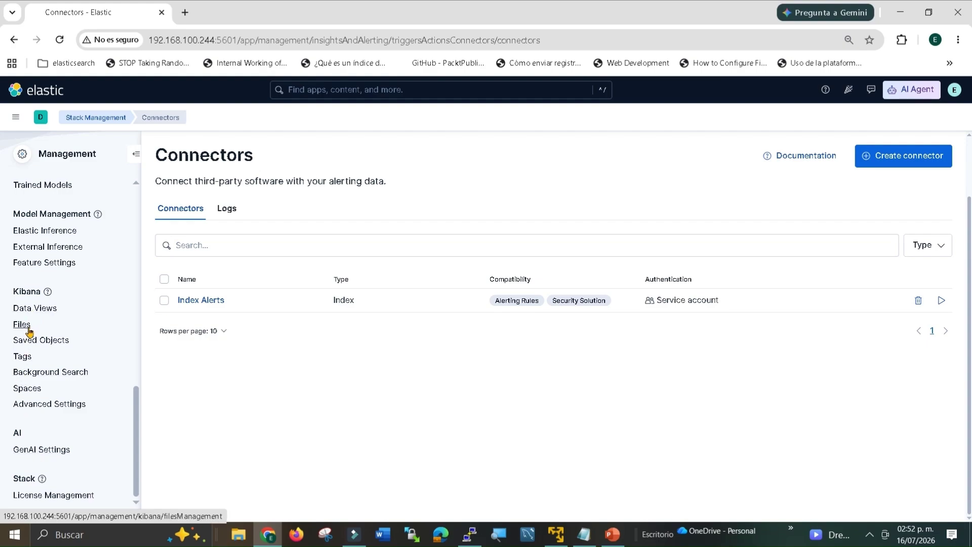
scroll(27, 473, "up", 5)
scroll(26, 472, "up", 6)
scroll(21, 433, "down", 2)
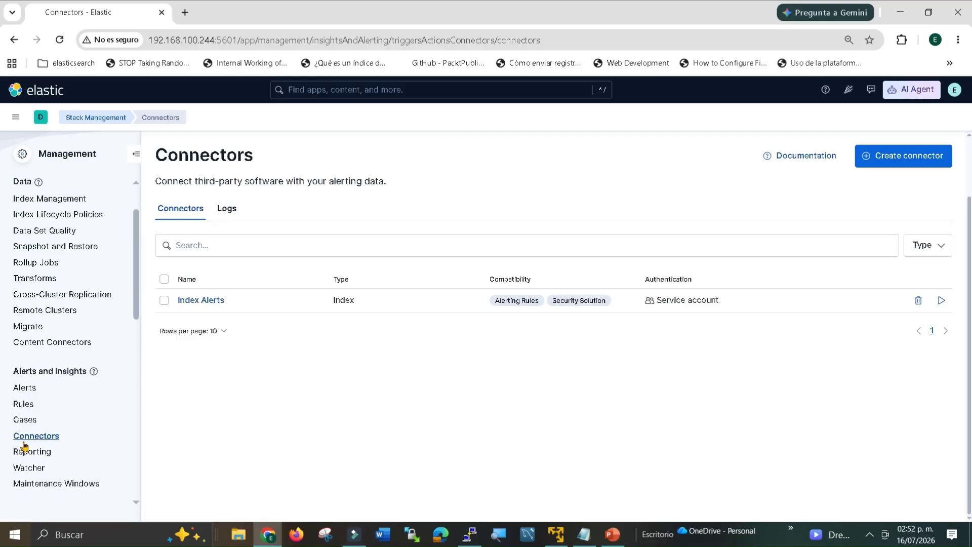
left_click(21, 404)
left_click(489, 465)
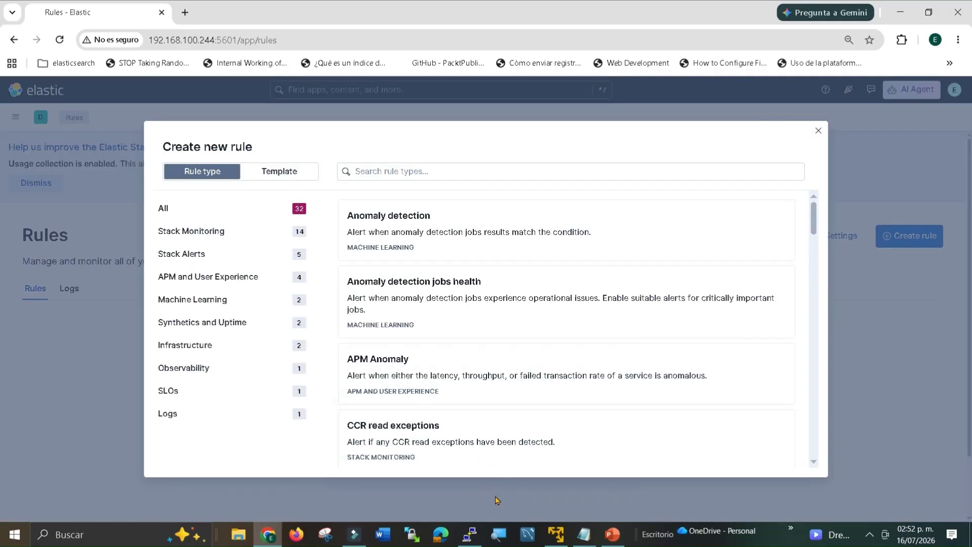
Step: Switch to the Notepad notes and highlight the rule type, query type and index settings listed under Paso7
key("alt+Tab")
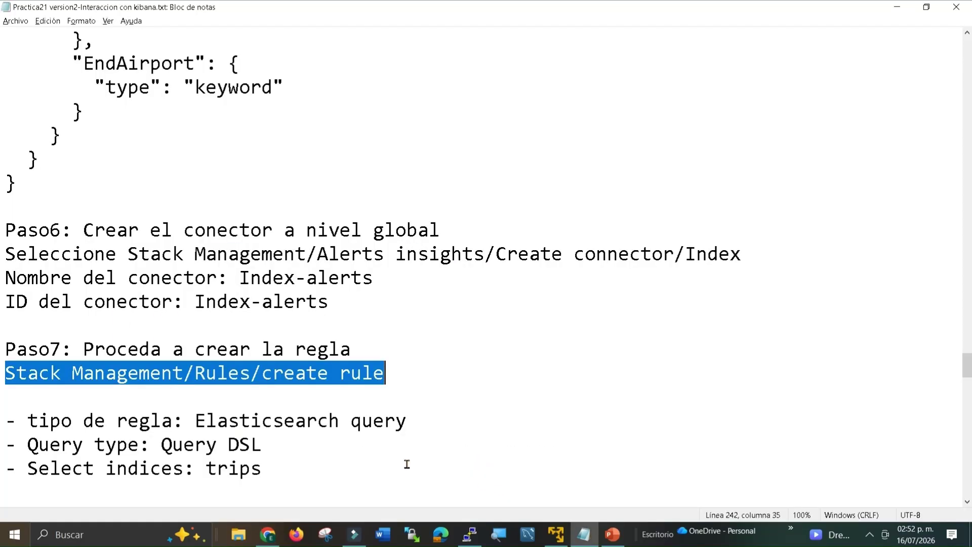
scroll(96, 372, "down", 1)
left_click_drag(29, 347, 412, 346)
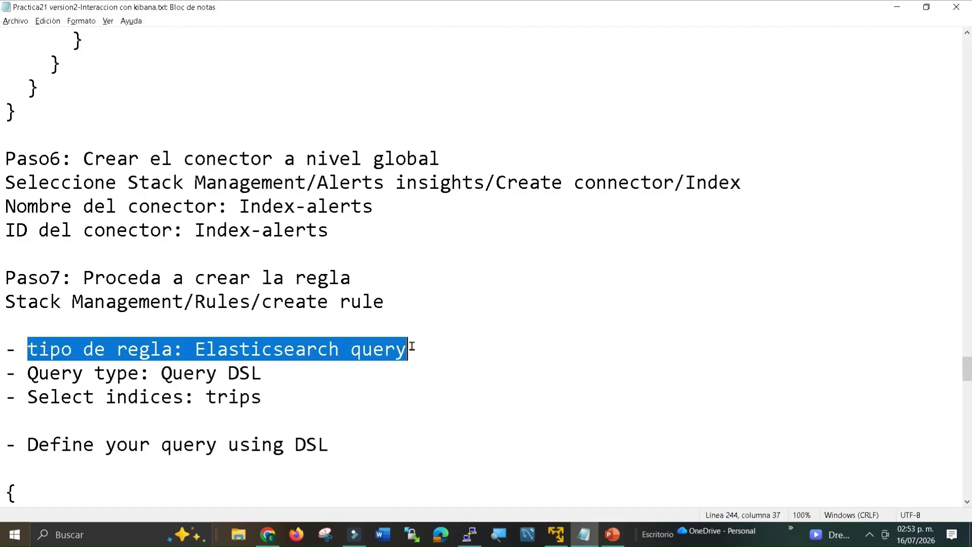
left_click_drag(27, 373, 254, 372)
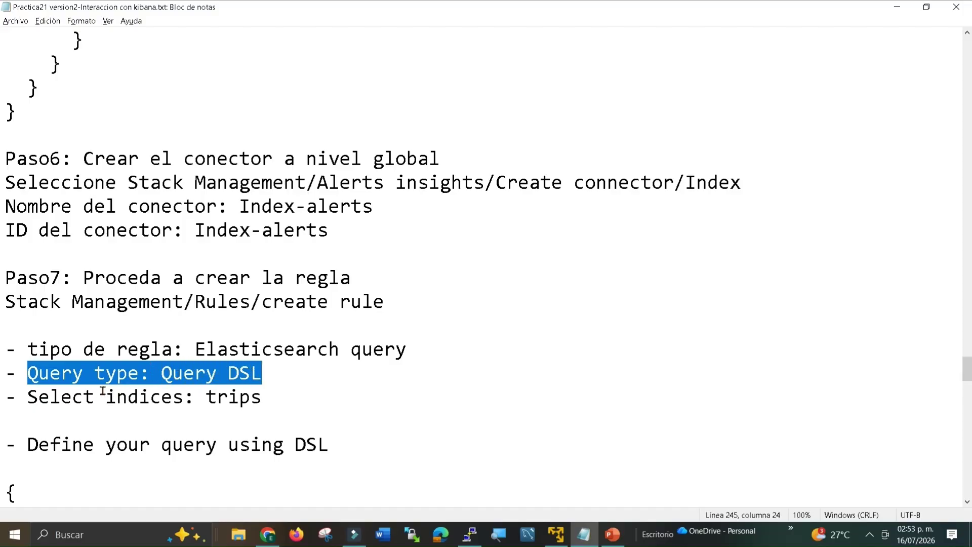
left_click_drag(94, 396, 261, 398)
scroll(259, 398, "down", 1)
scroll(258, 399, "down", 1)
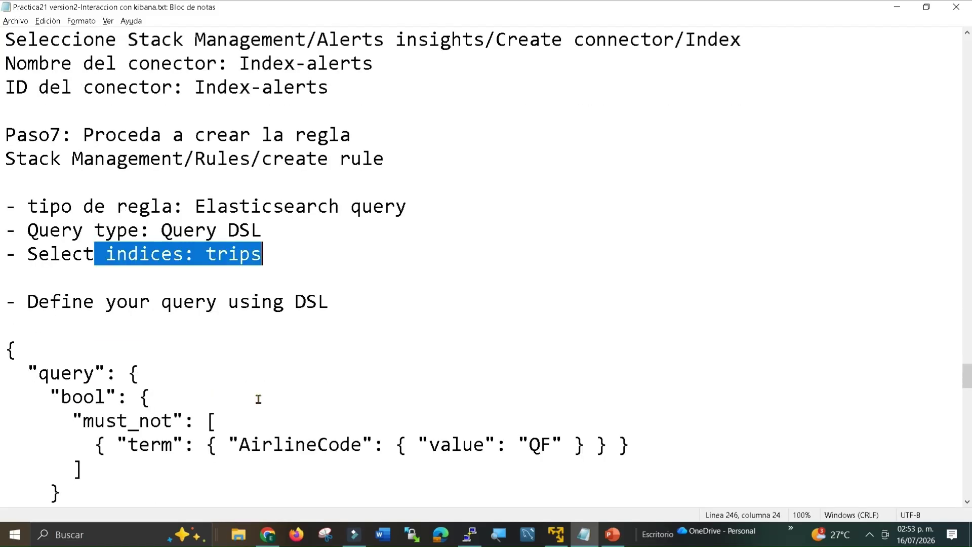
Step: Copy the complete DSL query that excludes AirlineCode QF from the notes, including its closing braces
left_click(10, 345)
left_click_drag(10, 345, 386, 483)
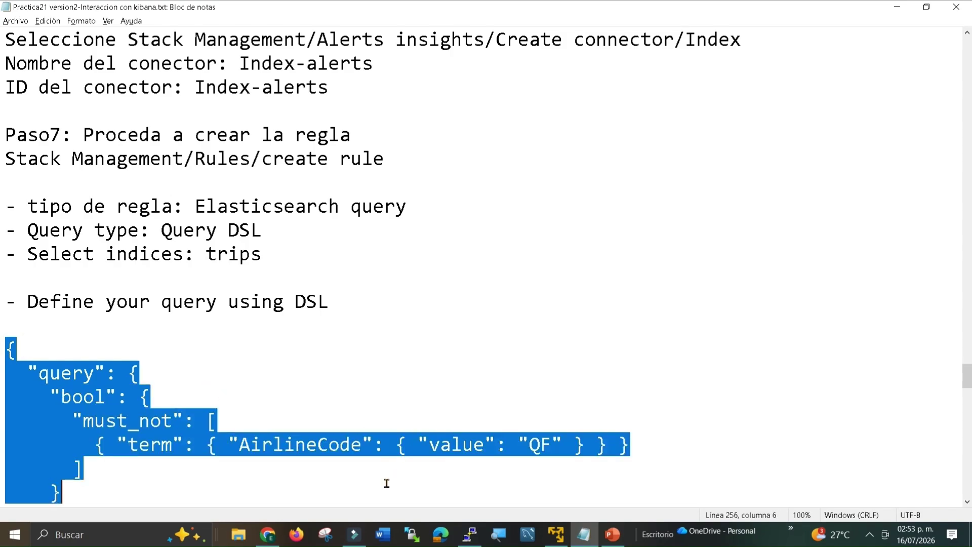
scroll(385, 484, "down", 2)
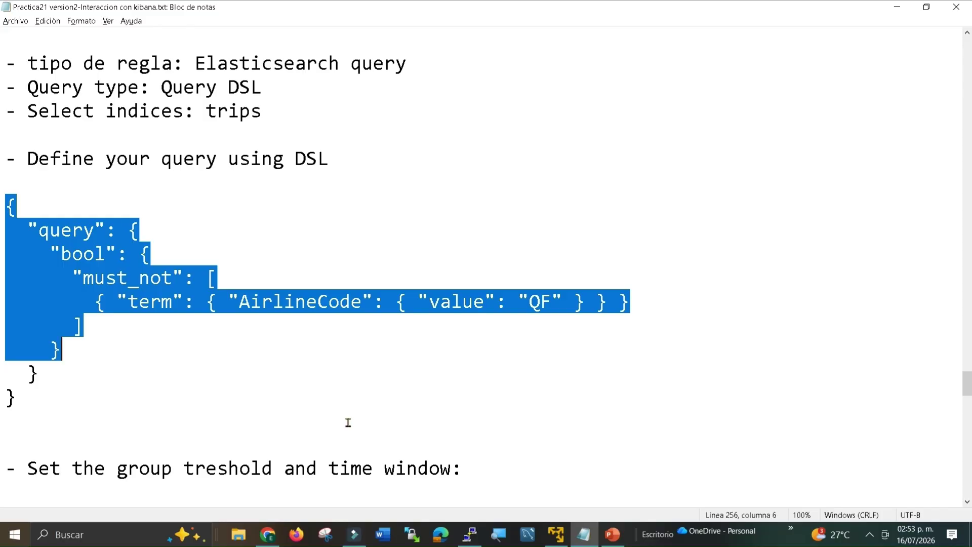
key("shift+Down")
key("shift+Down")
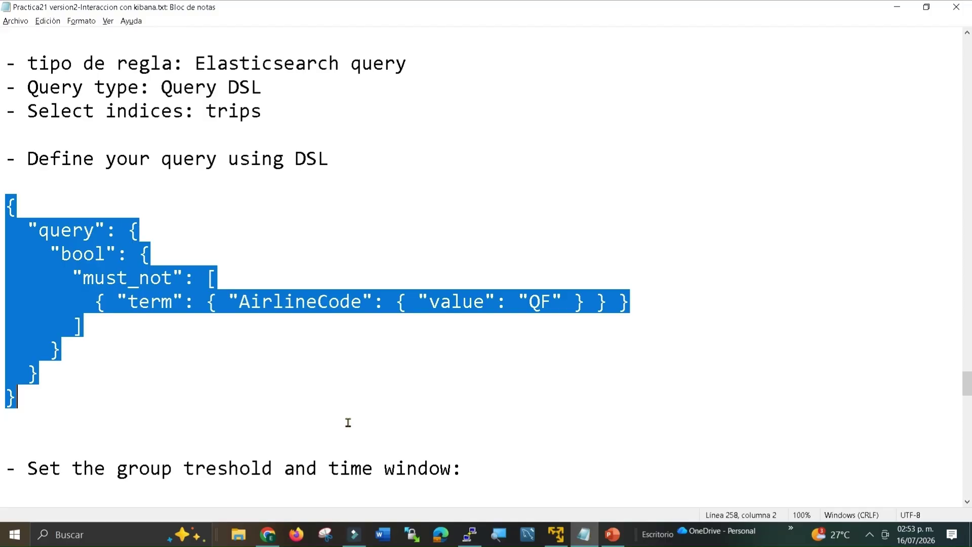
Step: Return to Kibana, choose the Elasticsearch query rule type, and select Query DSL as its query type
key("alt+Tab")
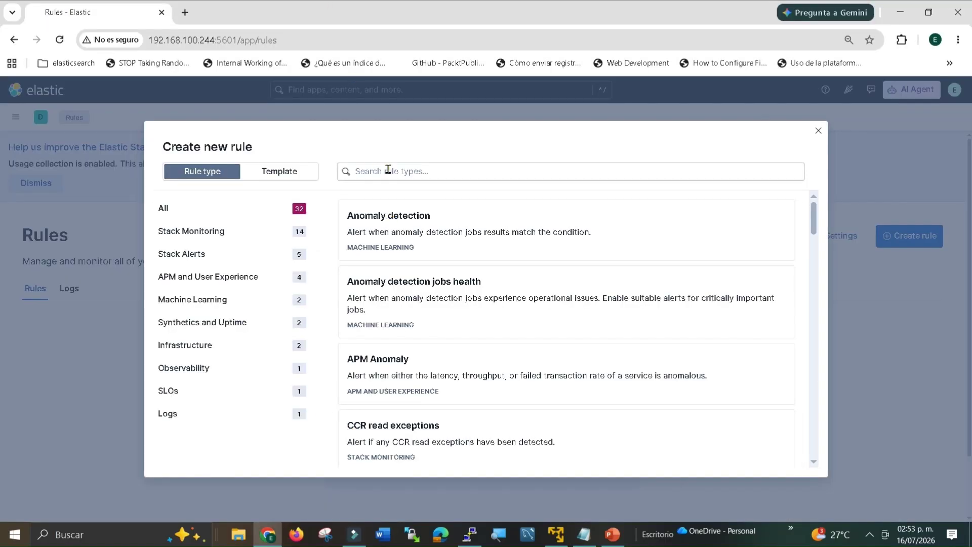
left_click(388, 171)
scroll(411, 248, "down", 7)
scroll(412, 248, "down", 1)
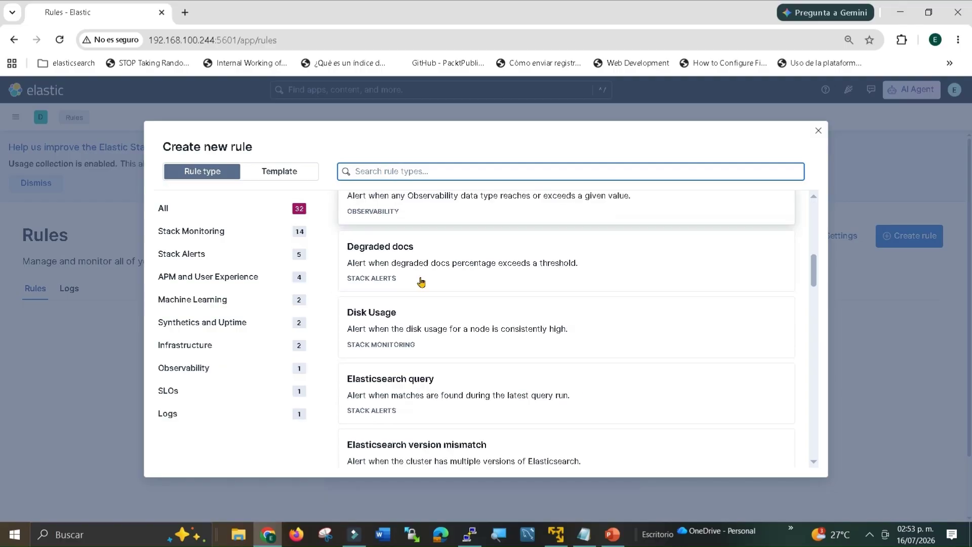
left_click(399, 383)
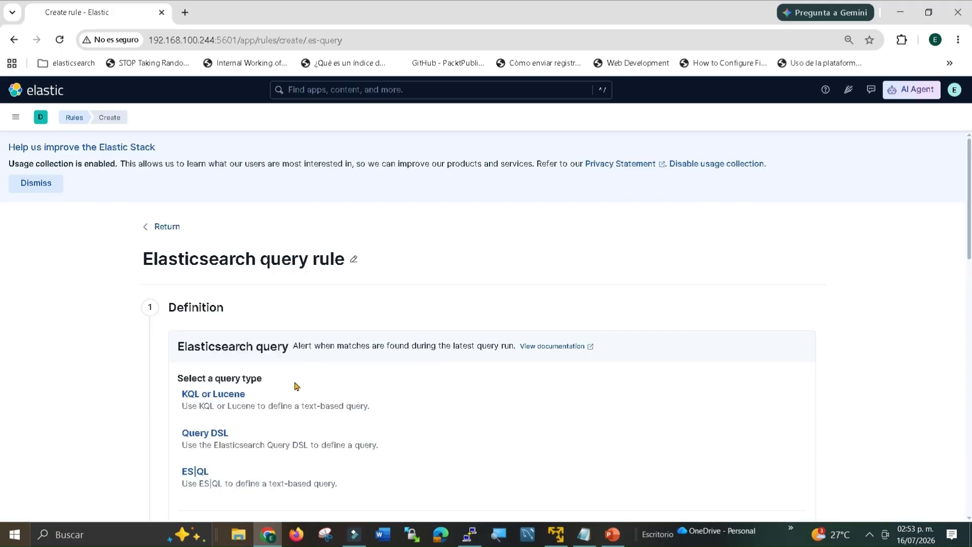
scroll(217, 343, "down", 2)
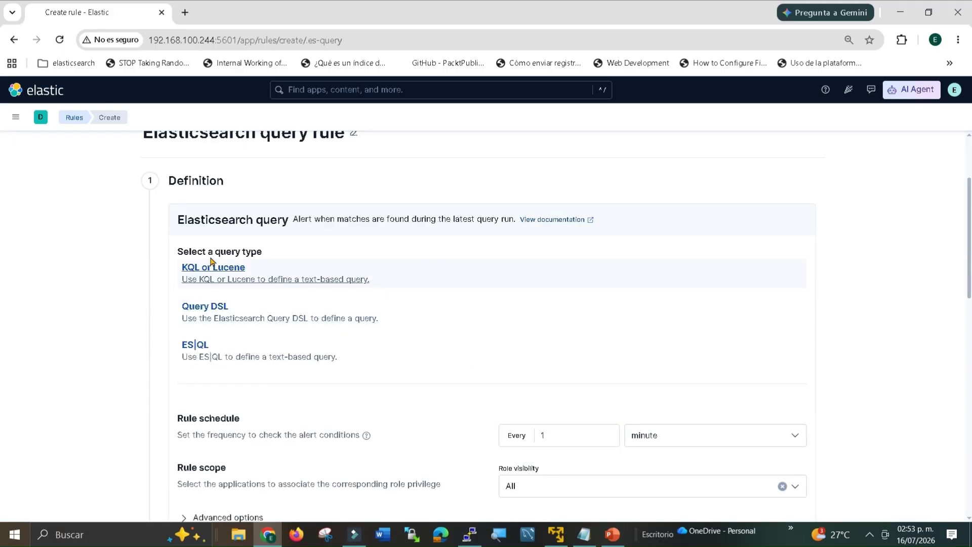
left_click(208, 307)
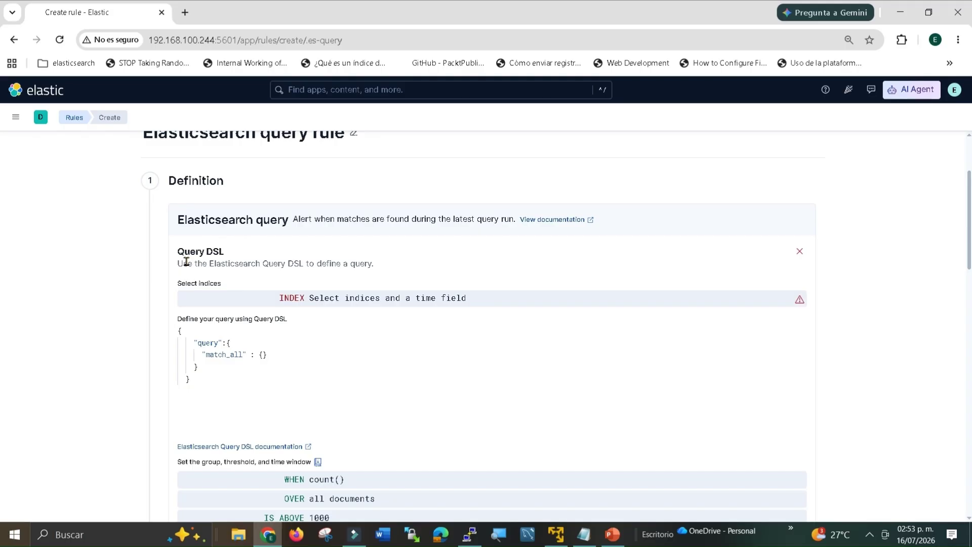
Step: Set the rule to query the trips index with StartDate as the time field
left_click(346, 301)
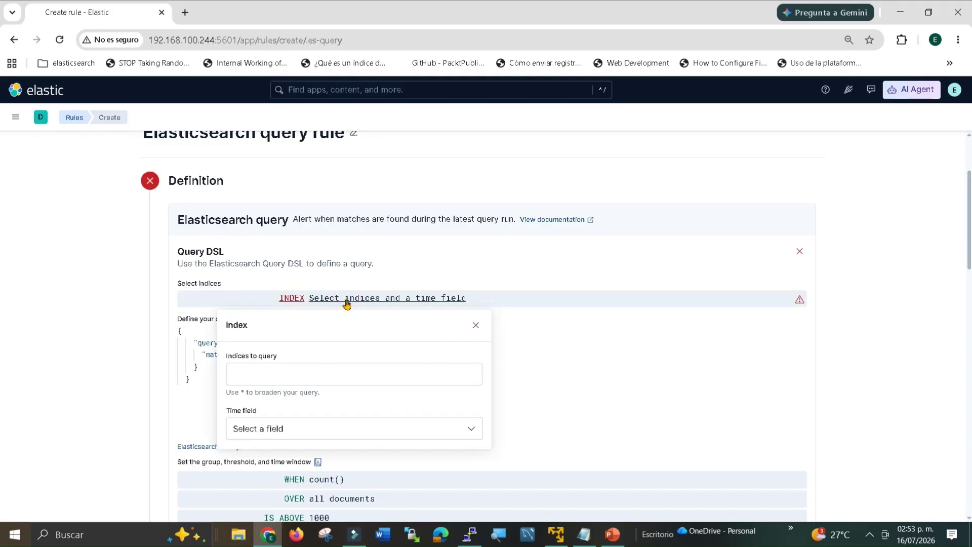
left_click(293, 372)
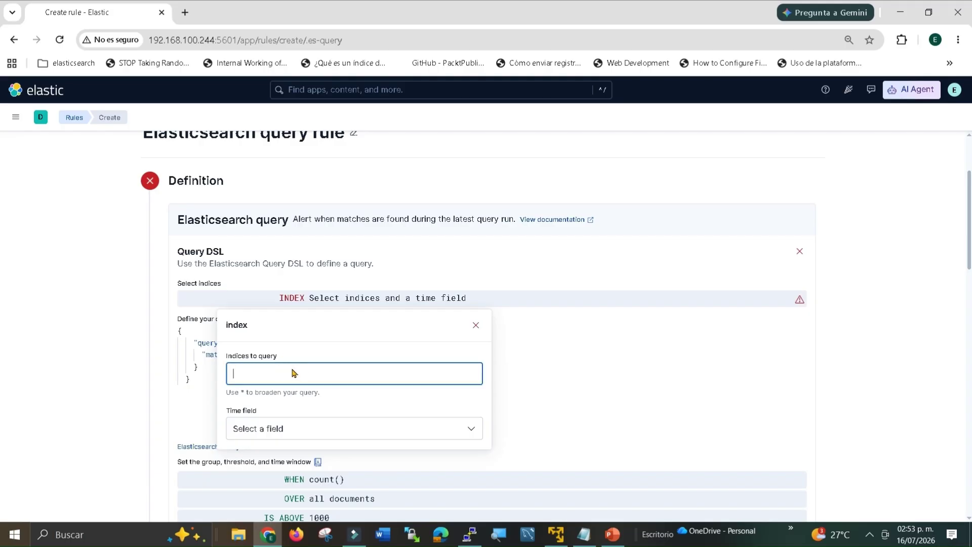
type("tri")
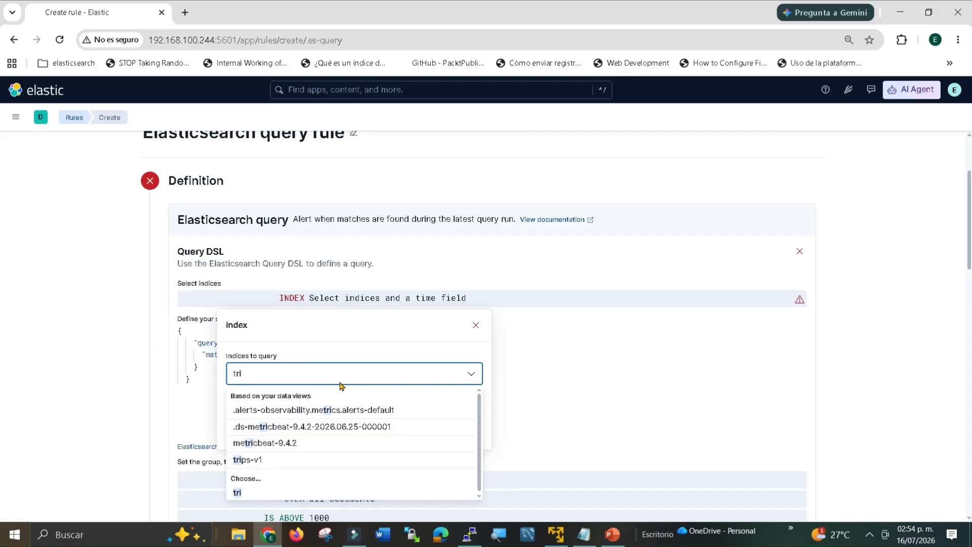
type("´s")
type("ps")
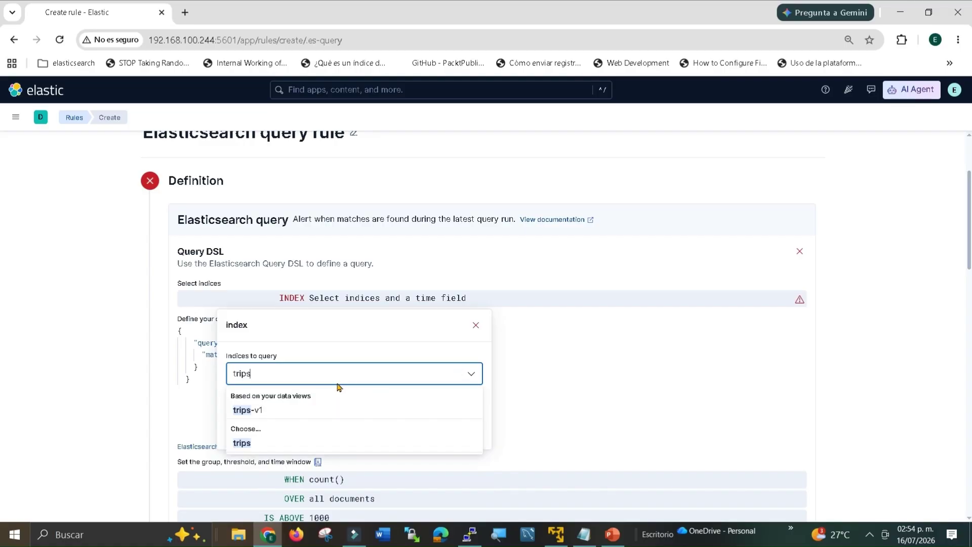
left_click(243, 444)
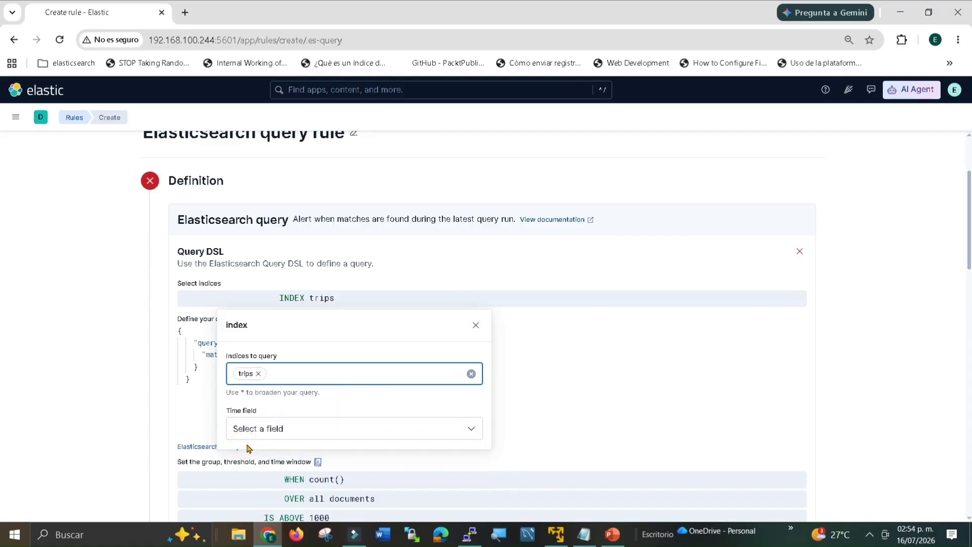
left_click(265, 429)
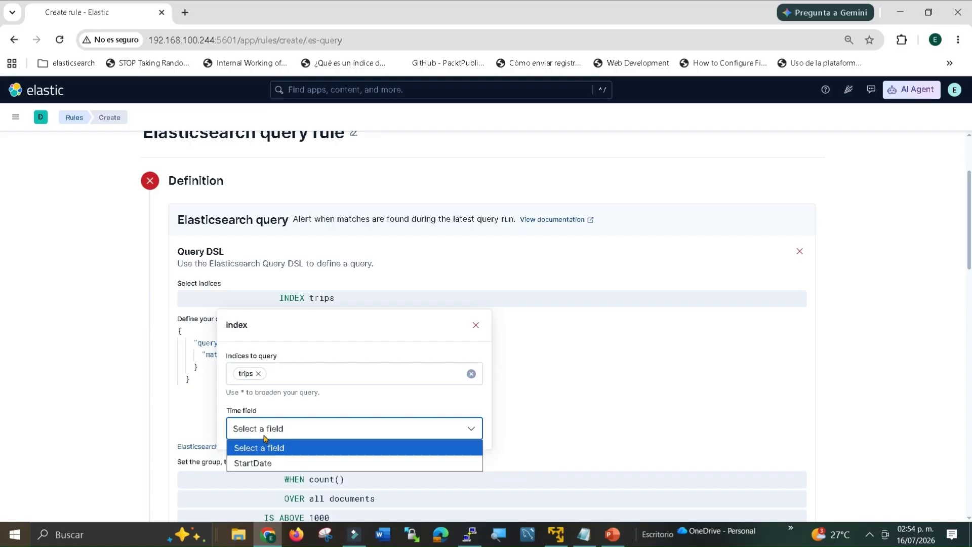
left_click(262, 463)
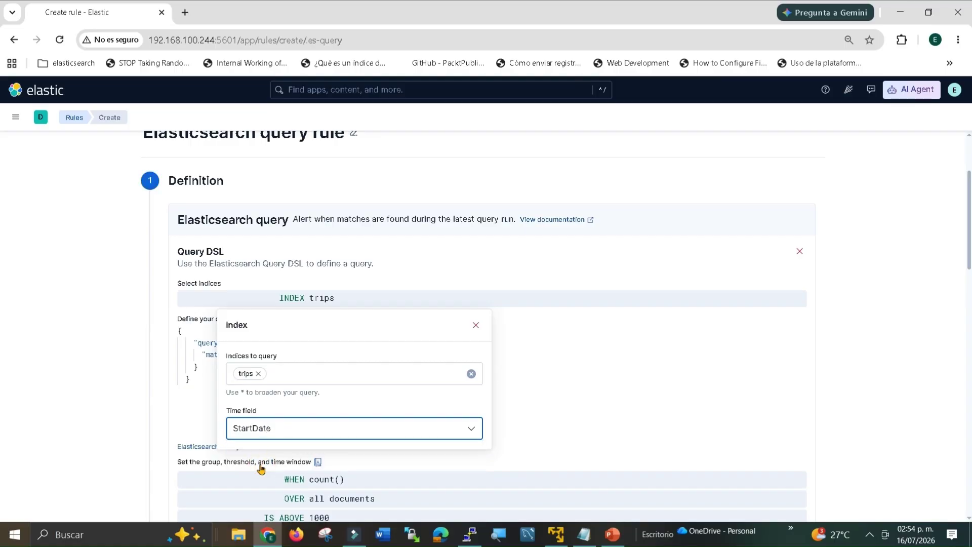
left_click(475, 325)
Step: Replace the default match_all query with the copied bool must_not query on AirlineCode value QF
left_click(267, 354)
left_click_drag(210, 373, 150, 341)
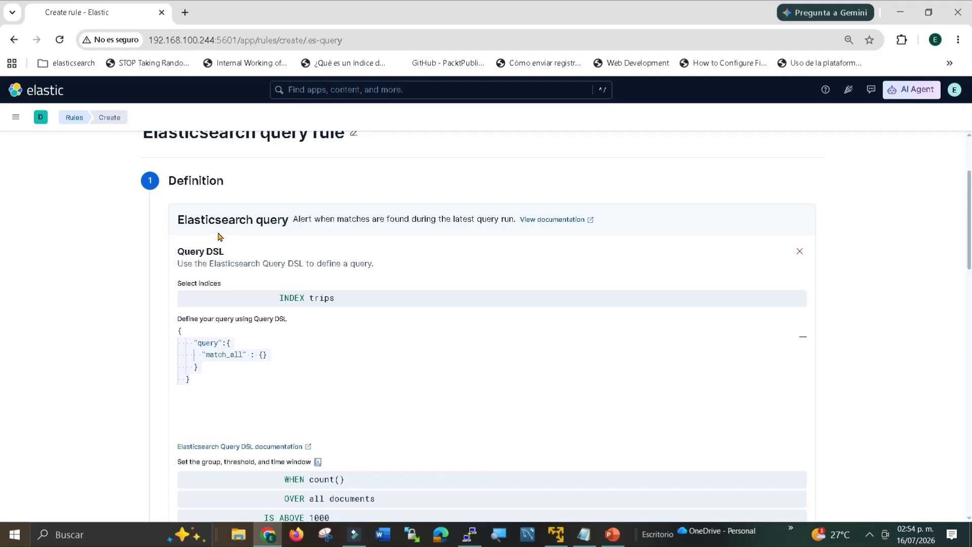
key("BackSpace")
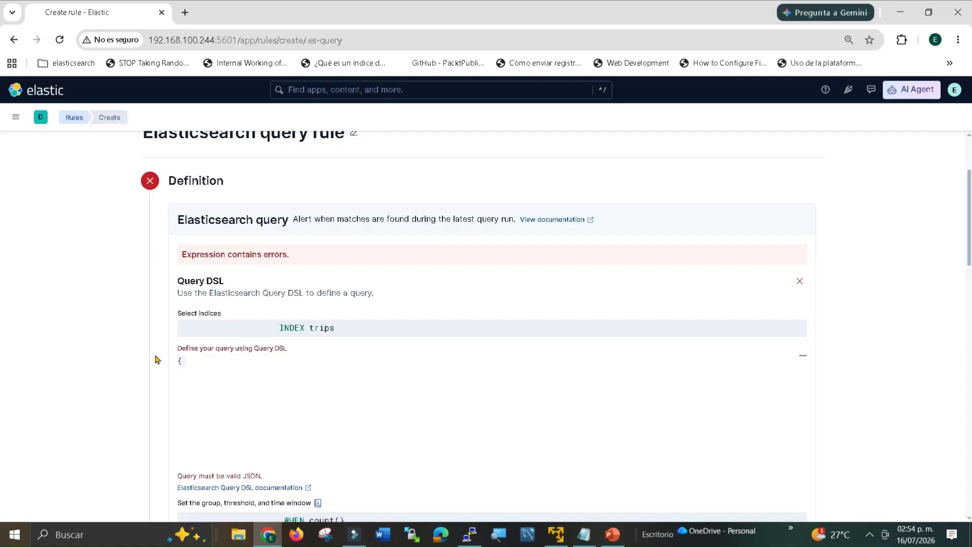
key("Delete")
key("alt+Tab")
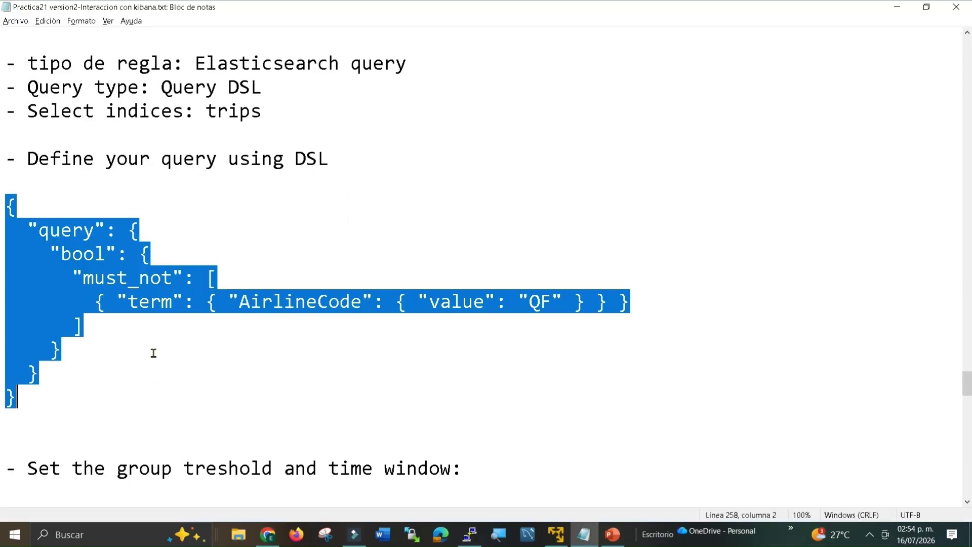
key("alt+Tab")
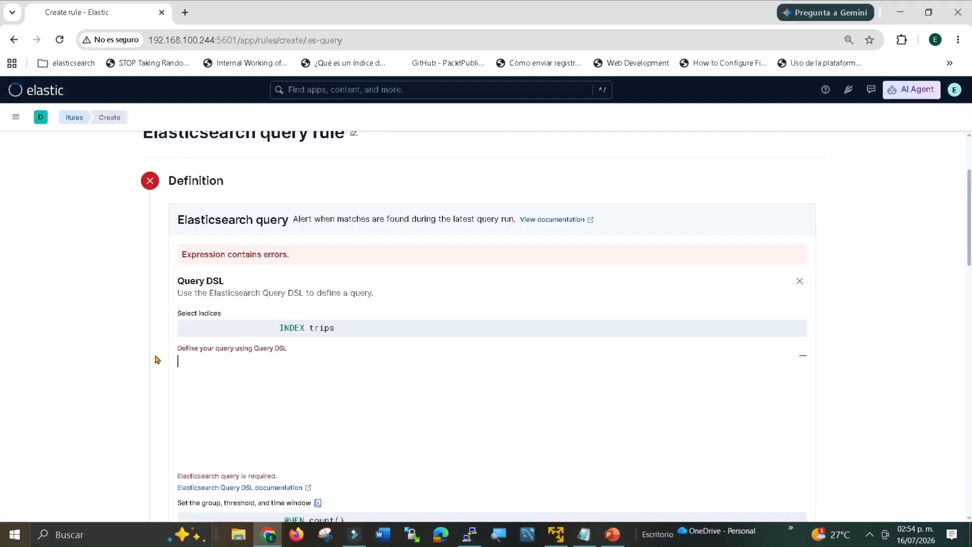
type("{   \"query\": {     \"bool\": {       \"must_not\": [         { \"term\": { \"AirlineCode\": { \"value\": \"QF\" } } }       ]     }   } }")
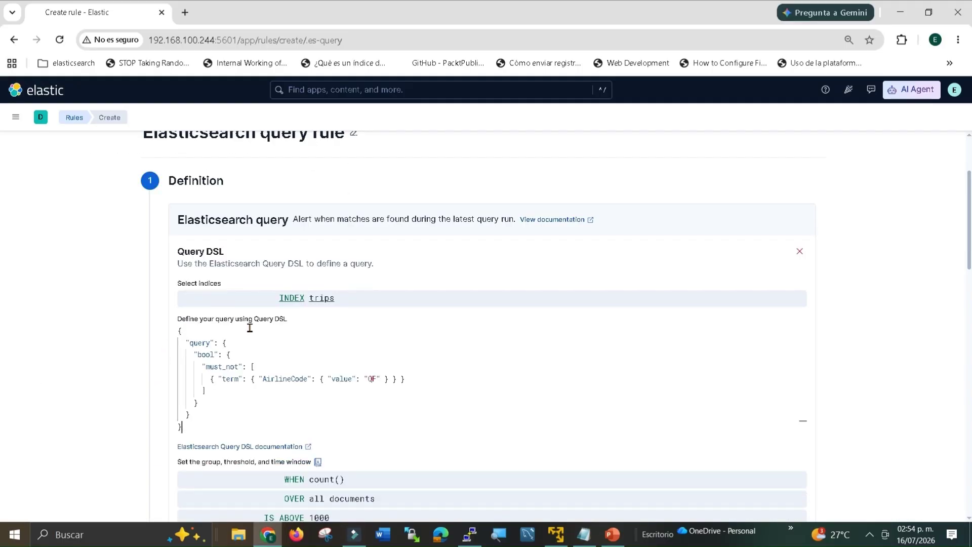
Step: Set the rule's threshold condition to a document count above 5
scroll(297, 408, "down", 1)
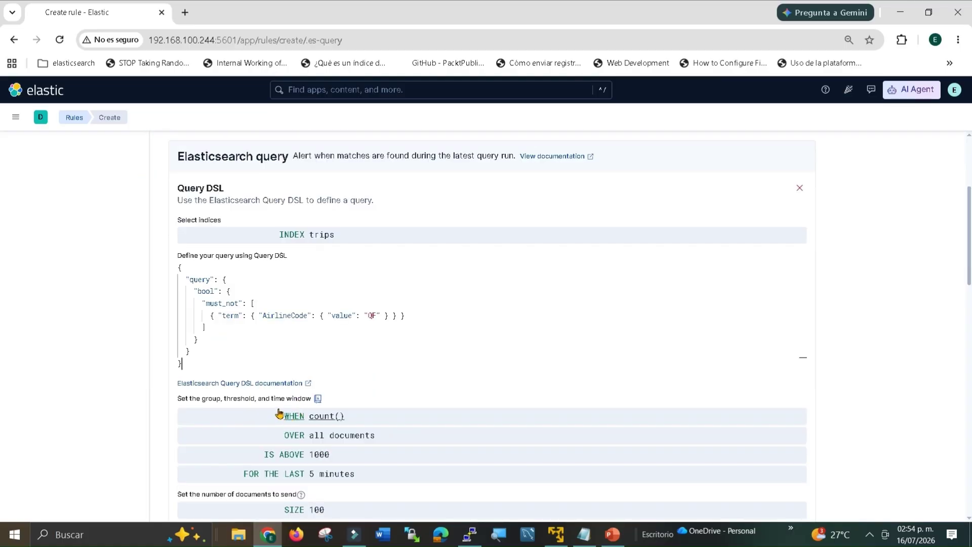
scroll(280, 411, "down", 1)
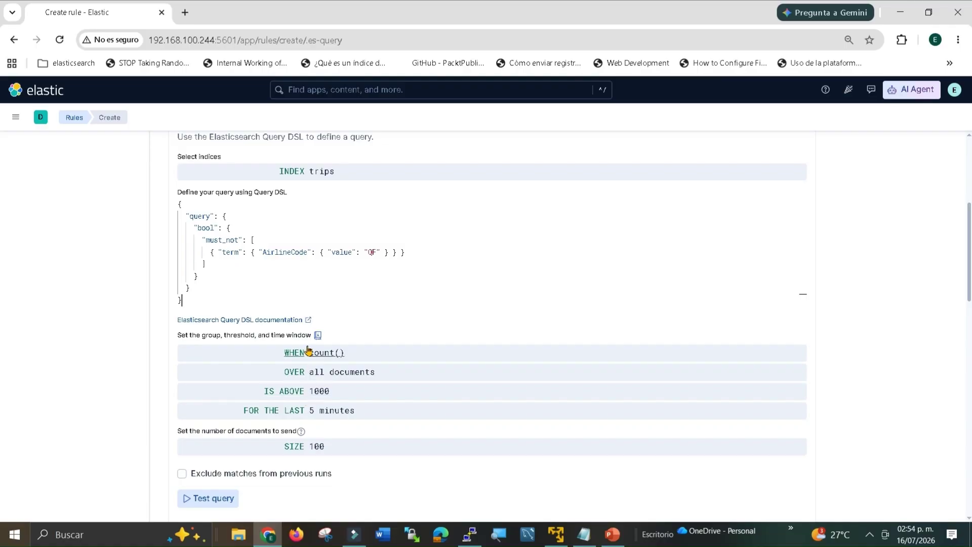
left_click(321, 392)
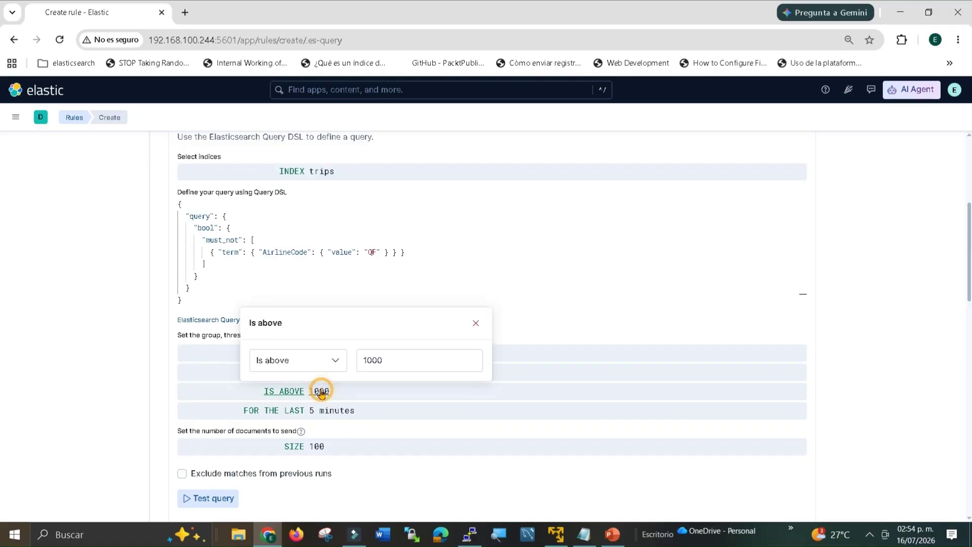
left_click(391, 365)
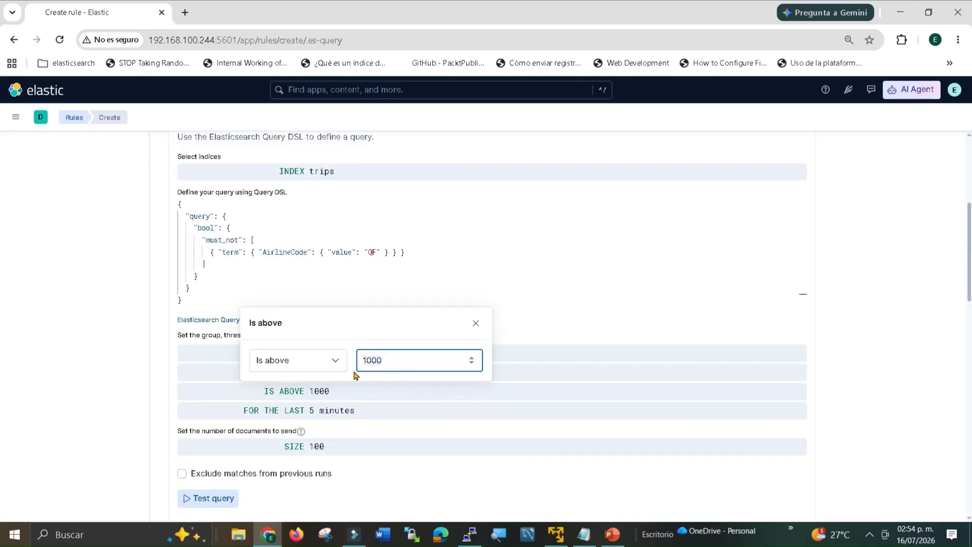
key("ctrl+a")
type("5")
left_click(518, 310)
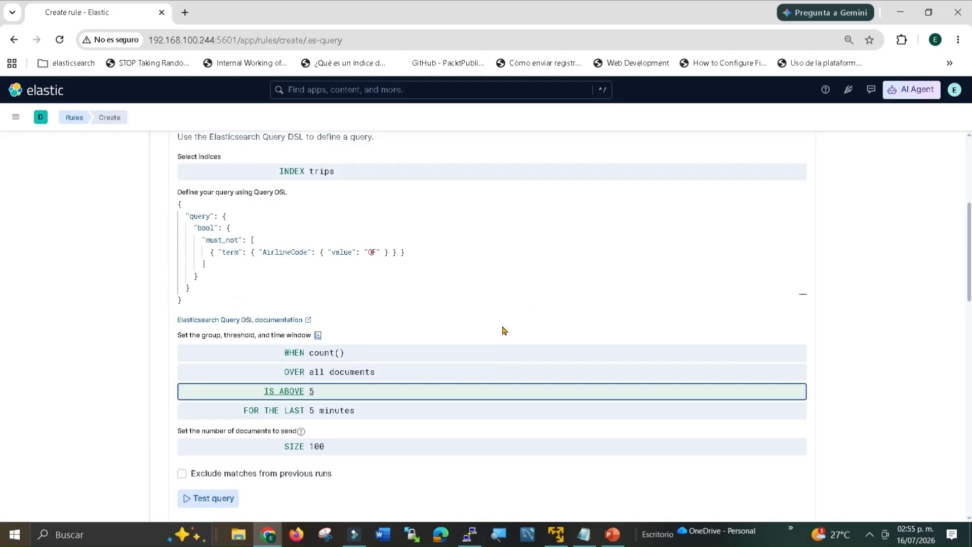
Step: Set the rule's time window to the last 360 days
left_click(332, 413)
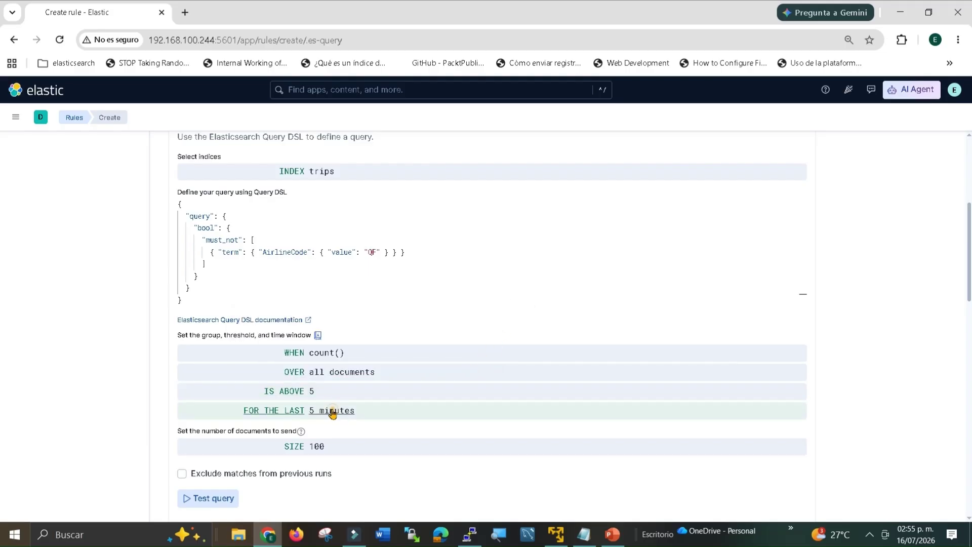
left_click(343, 380)
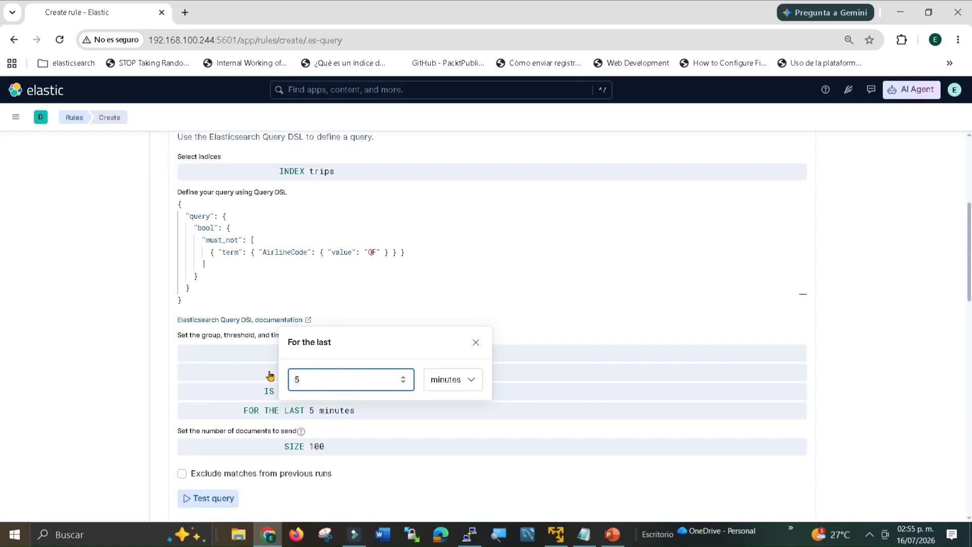
type("60")
left_click(462, 383)
left_click(442, 443)
Step: Set the number of documents to send to 0
left_click(442, 445)
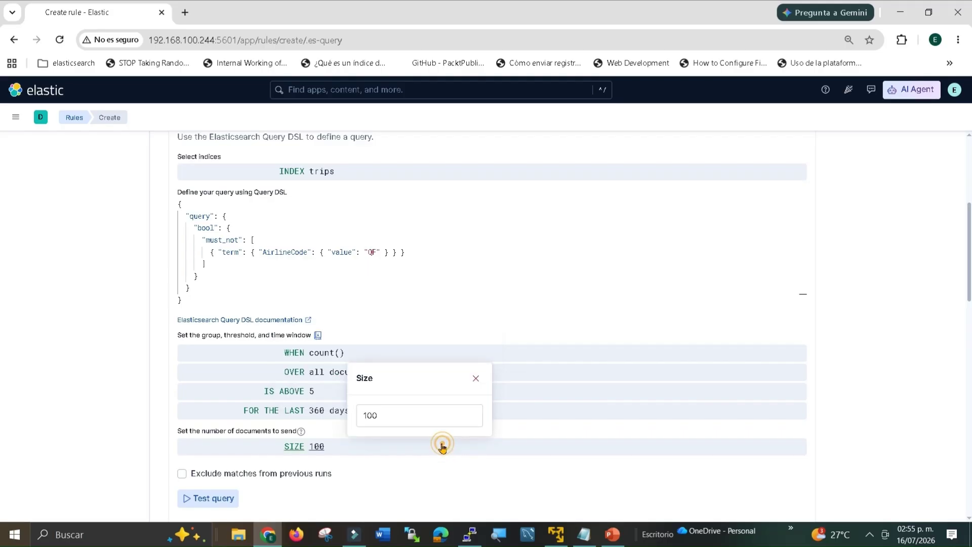
left_click(509, 297)
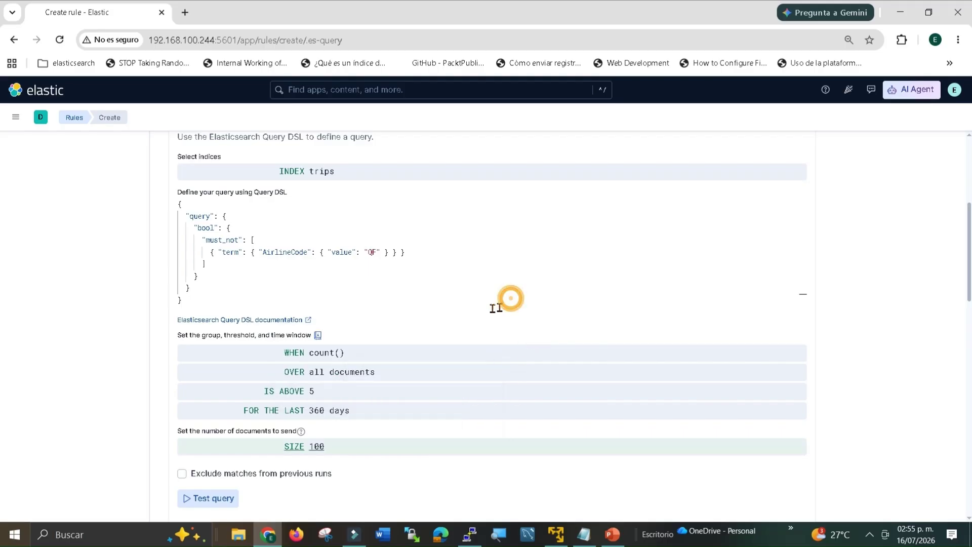
left_click(318, 447)
left_click(398, 416)
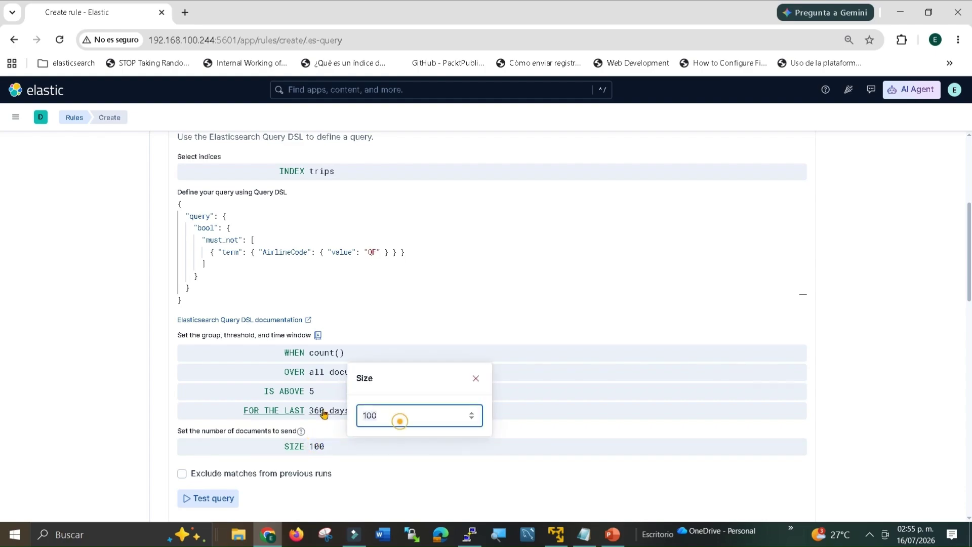
key("ctrl+a")
type("0")
left_click(549, 427)
scroll(551, 427, "down", 3)
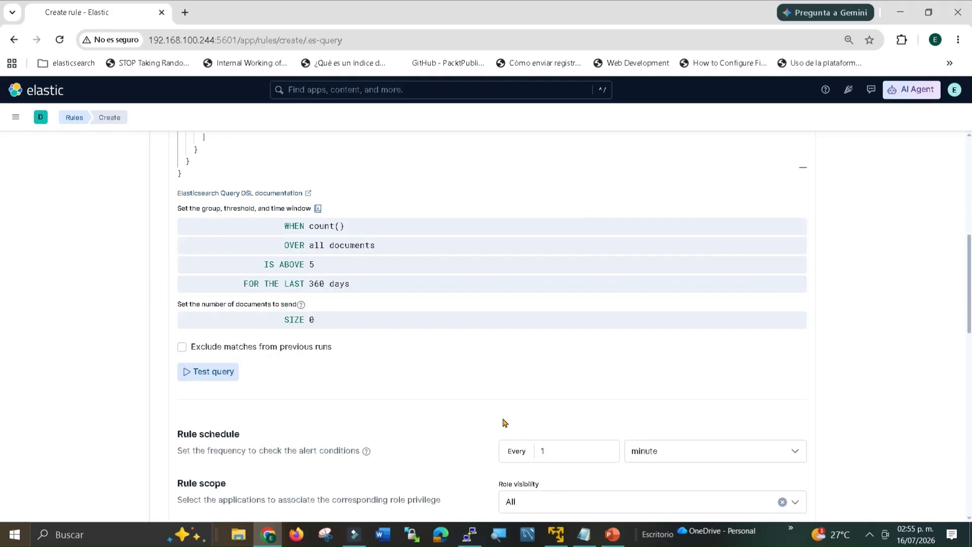
Step: Set the rule schedule to check every 2 minutes and keep the role visibility at All
scroll(505, 422, "down", 1)
left_click_drag(175, 368, 238, 368)
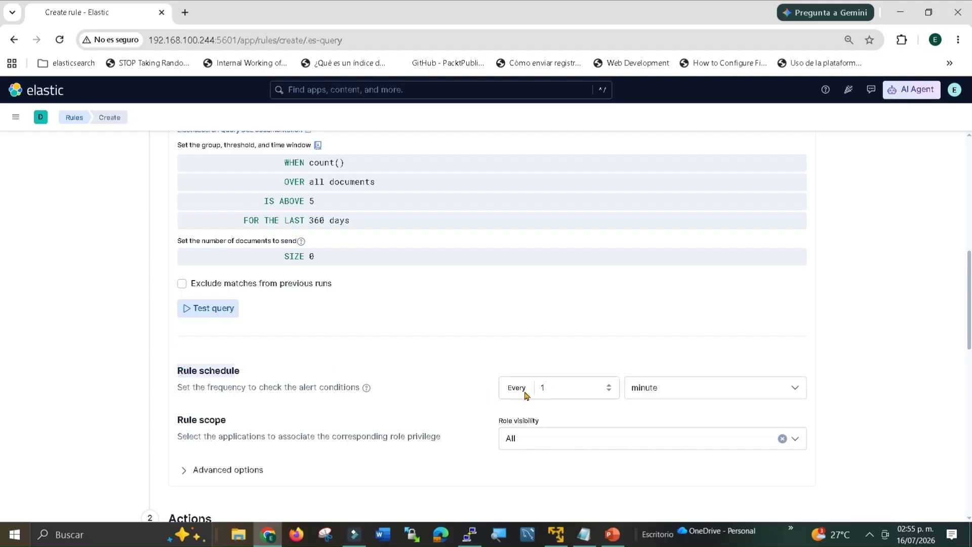
left_click(575, 388)
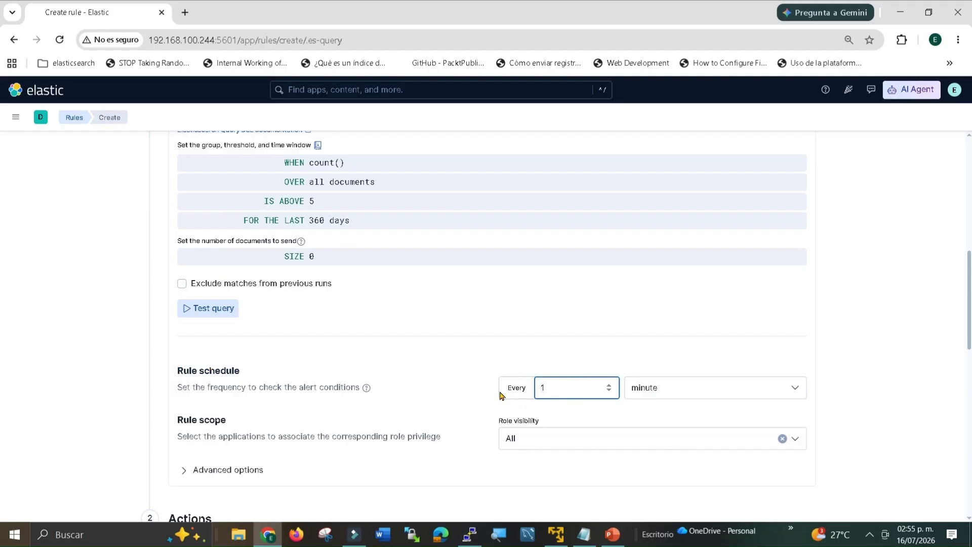
left_click(534, 438)
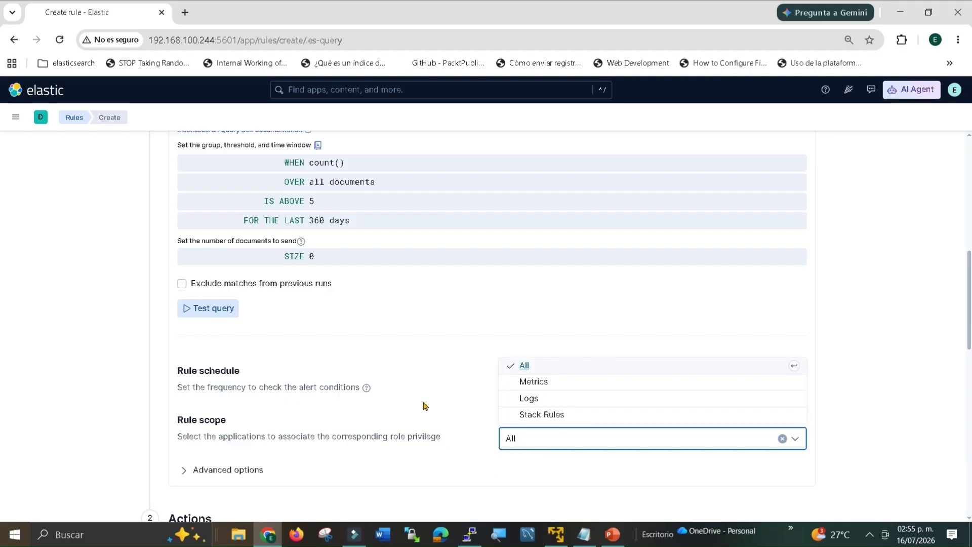
left_click(465, 306)
Step: Add an action to the rule that uses the Index Alerts connector
scroll(446, 364, "down", 3)
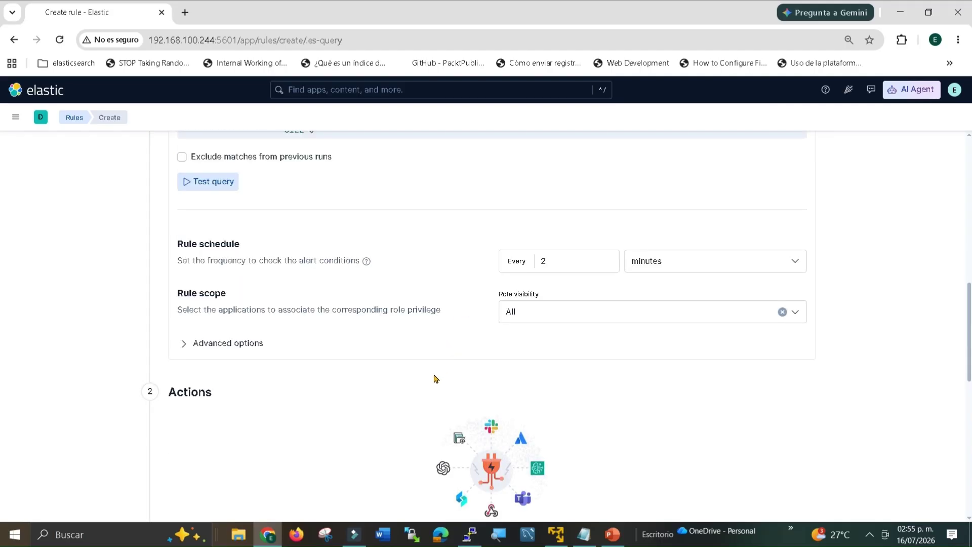
scroll(314, 402, "down", 1)
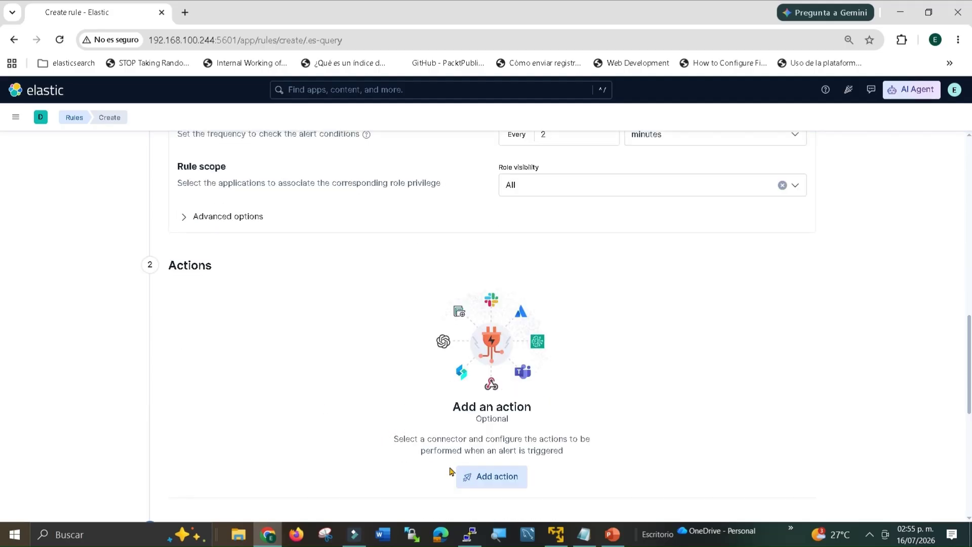
left_click(487, 478)
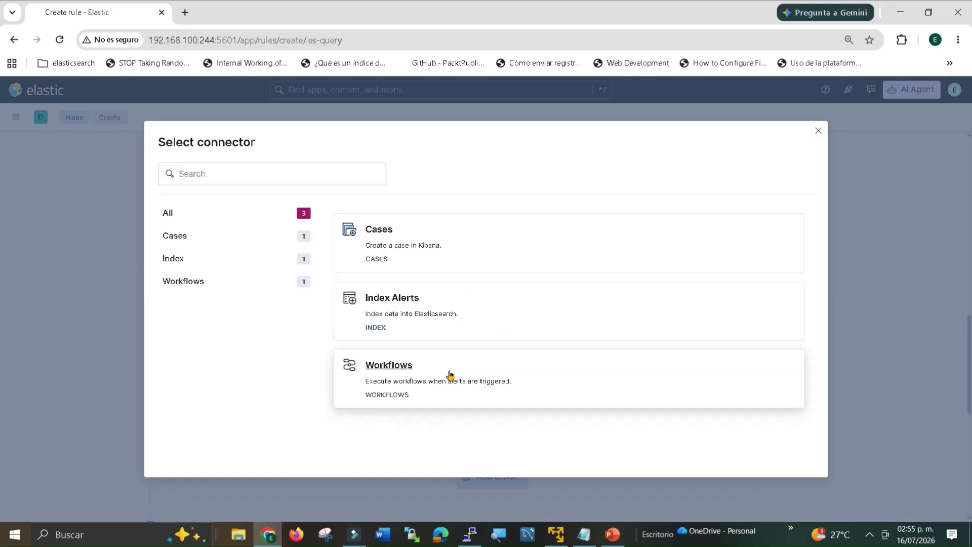
left_click(395, 302)
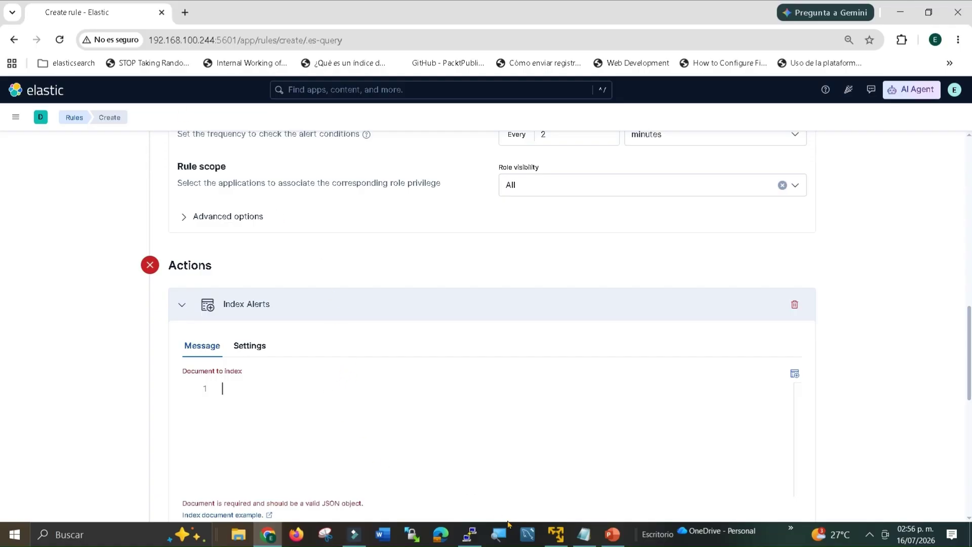
Step: Switch to the Notepad practice file and copy the action's complete JSON block, from alert_type through rule_name
left_click(583, 541)
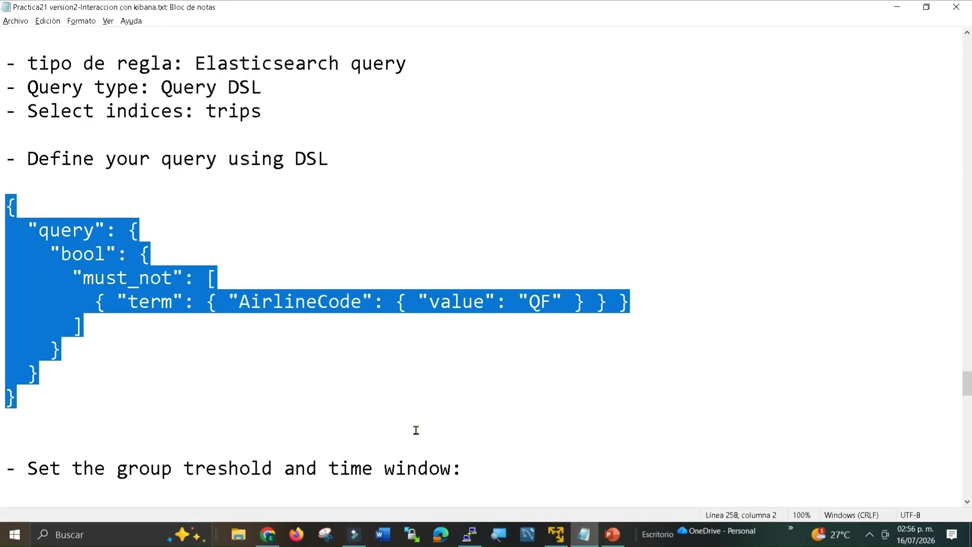
scroll(373, 412, "down", 2)
scroll(374, 414, "down", 3)
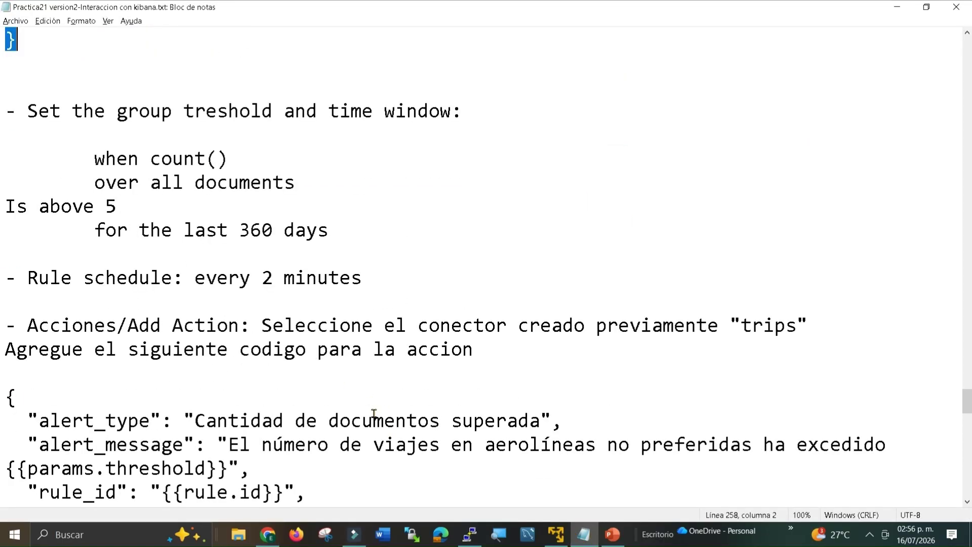
left_click(174, 348)
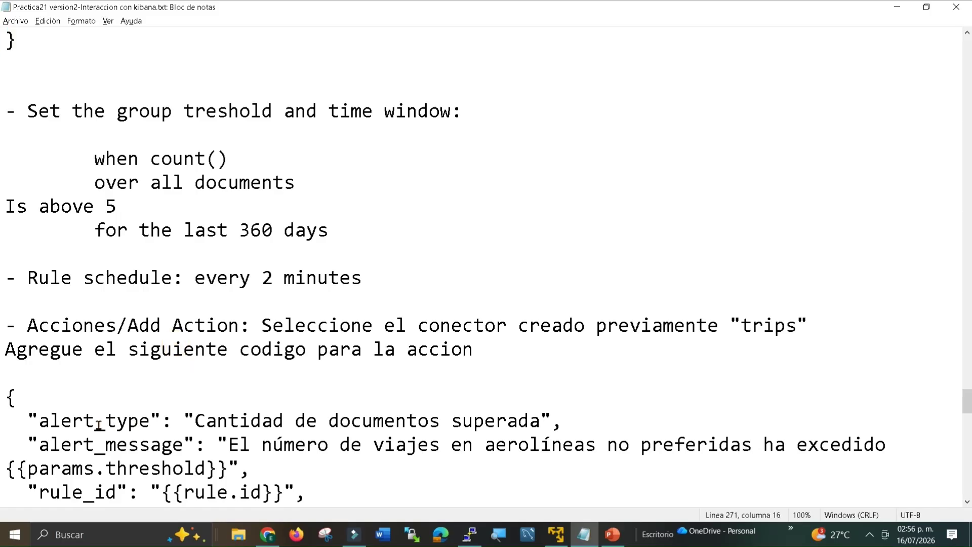
left_click_drag(7, 396, 303, 491)
scroll(303, 489, "down", 3)
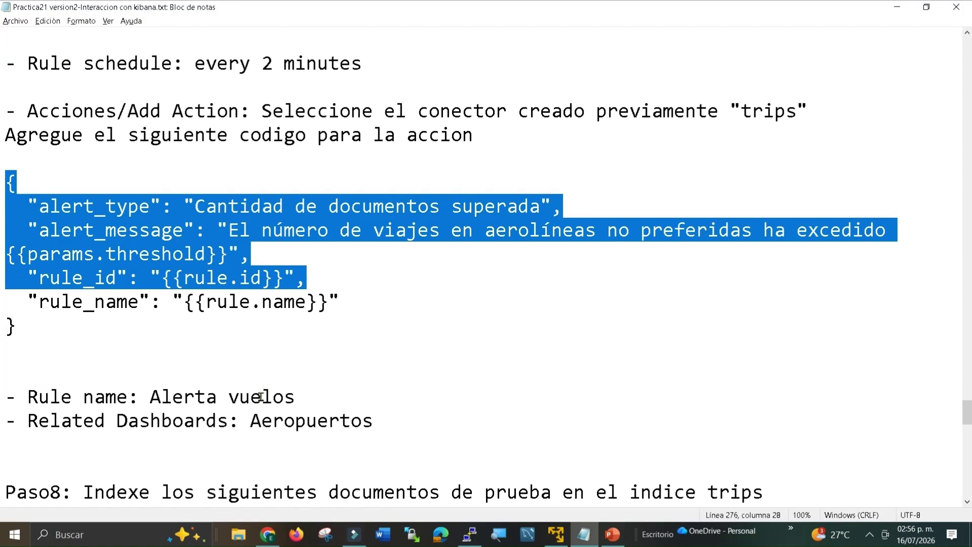
key("shift+Down")
key("shift+Down")
key("ctrl+c")
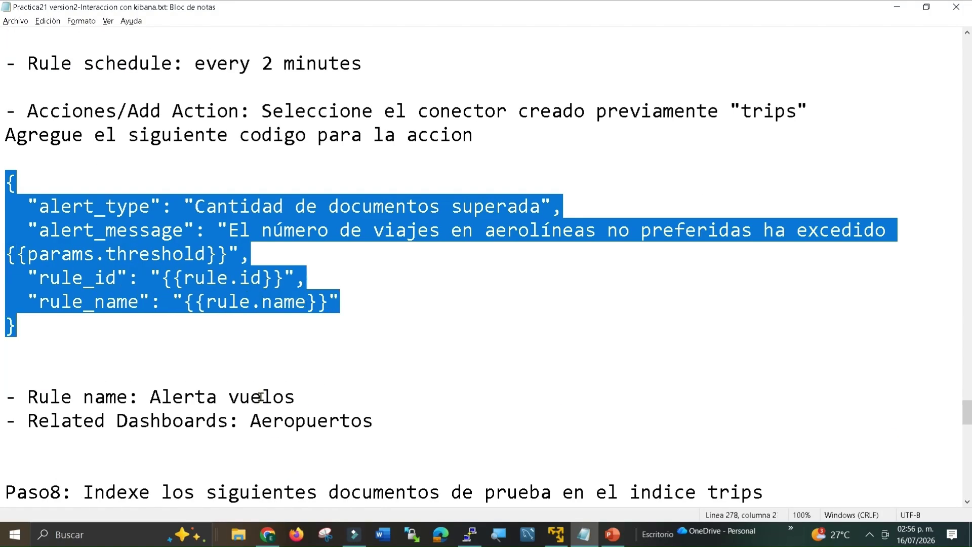
Step: Back in Kibana, paste the copied JSON as the Index Alerts action's document to index
key("alt+Tab")
left_click(260, 396)
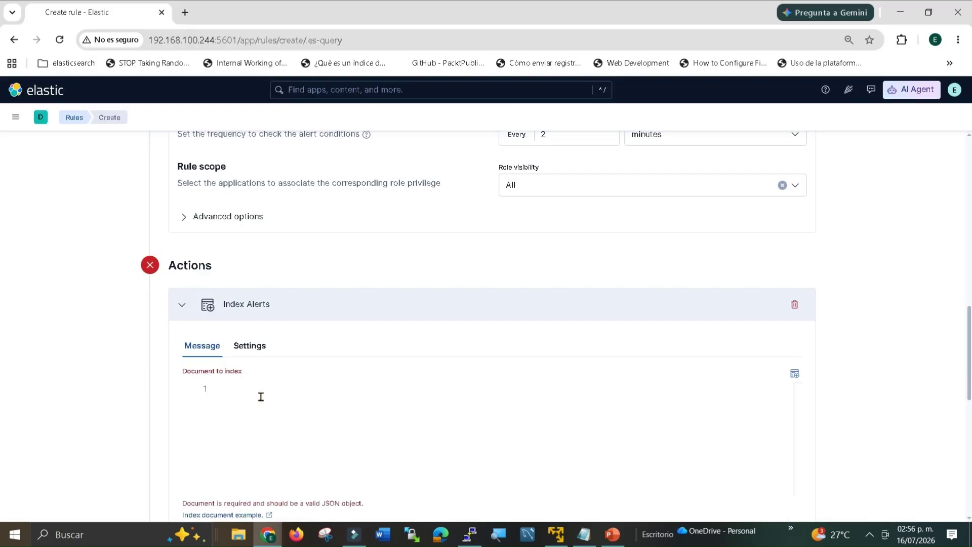
key("ctrl+v")
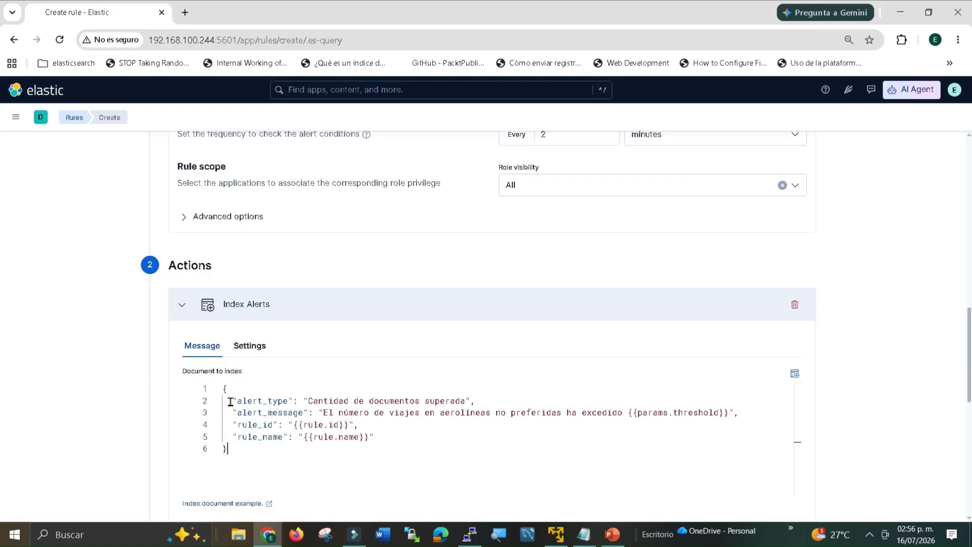
Step: Review the action document's alert_type, alert_message, rule_id and rule_name fields against the rule's threshold condition
left_click_drag(236, 400, 471, 397)
left_click_drag(297, 411, 228, 411)
left_click_drag(322, 414, 478, 418)
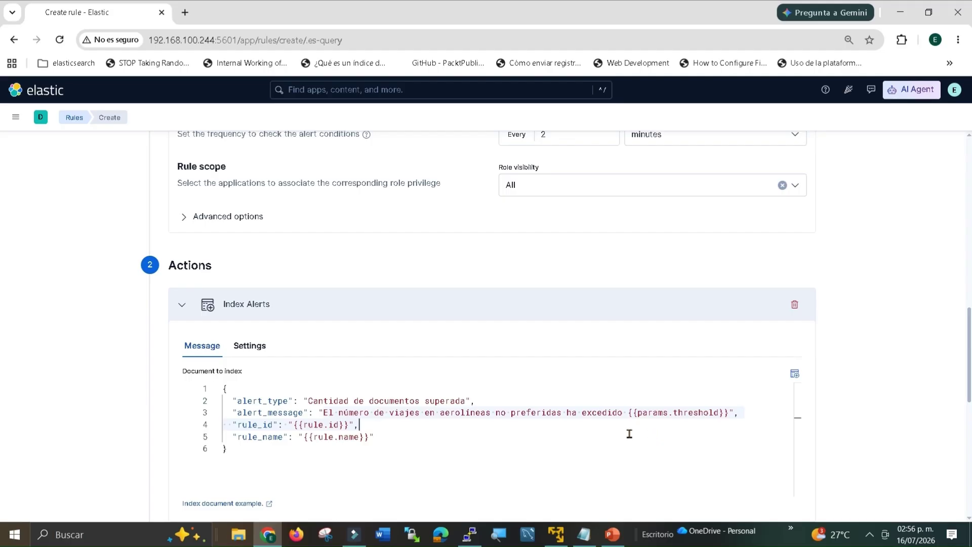
scroll(358, 373, "up", 5)
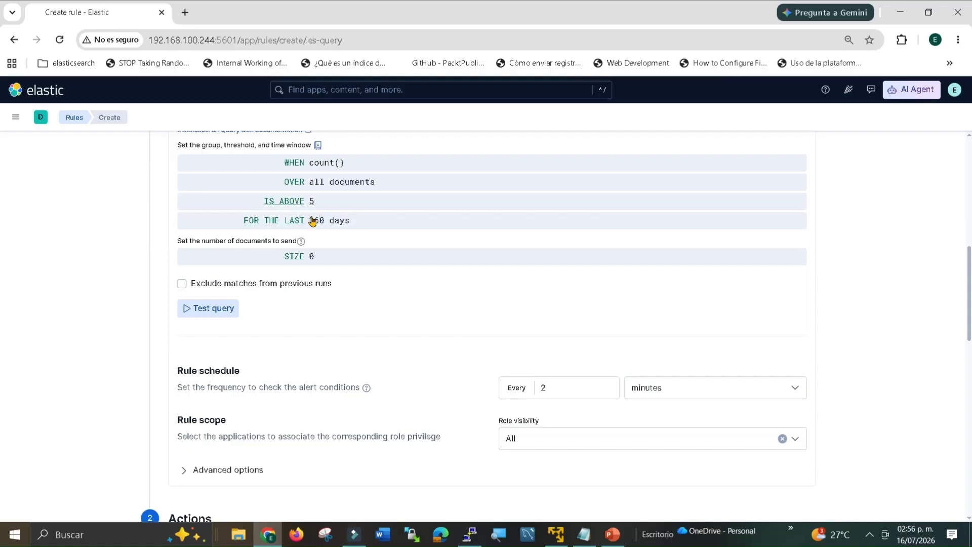
scroll(299, 350, "down", 6)
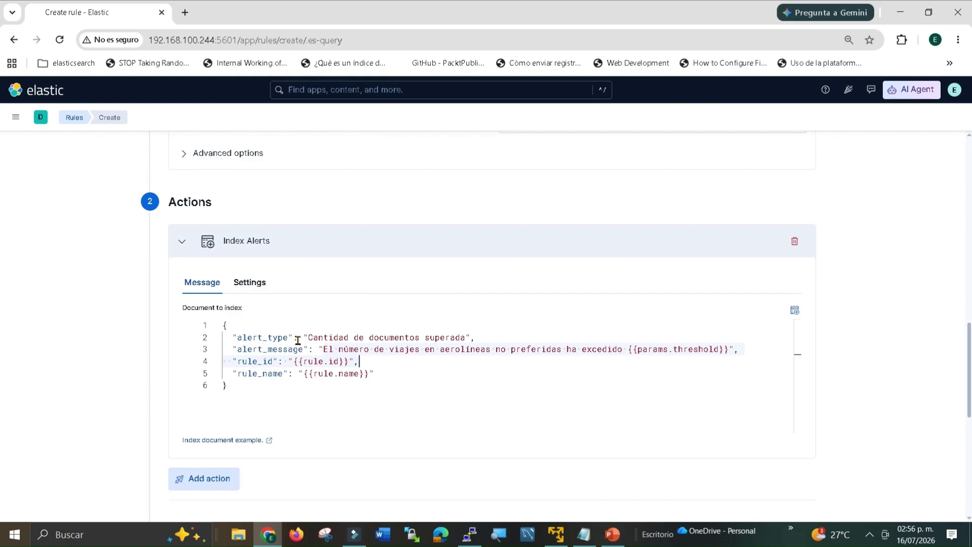
left_click(317, 373)
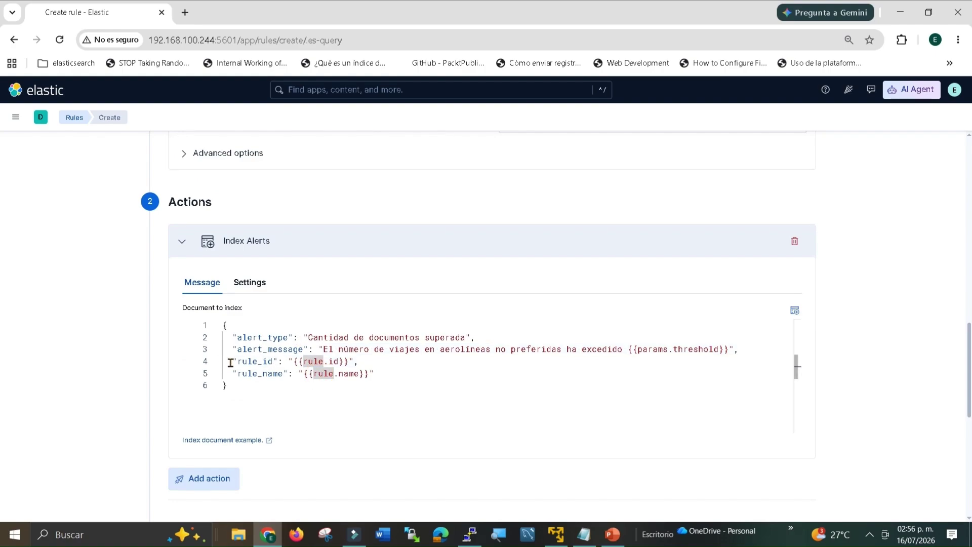
left_click_drag(231, 361, 375, 373)
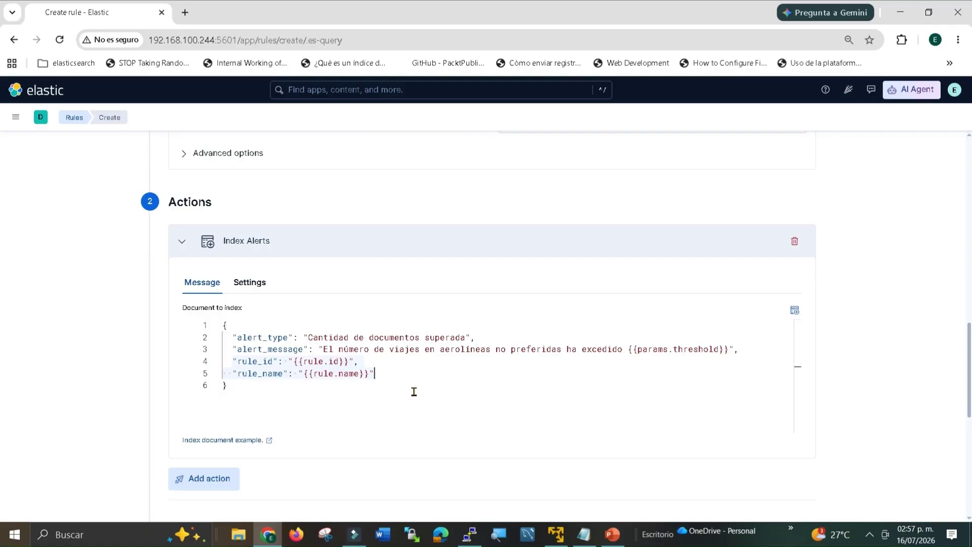
Step: Rename the rule as "Alerta vuelos"
scroll(157, 332, "down", 3)
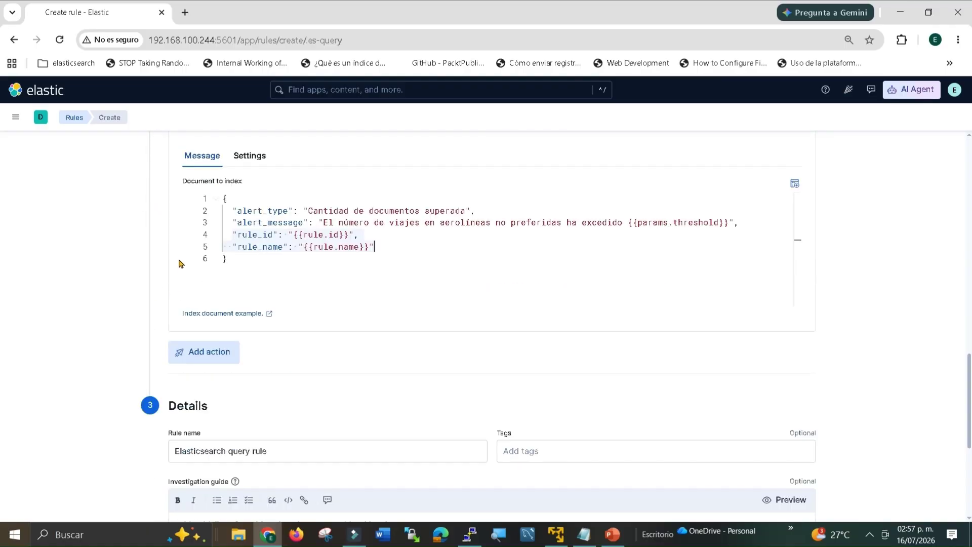
scroll(162, 319, "down", 3)
left_click(298, 323)
triple_click(300, 318)
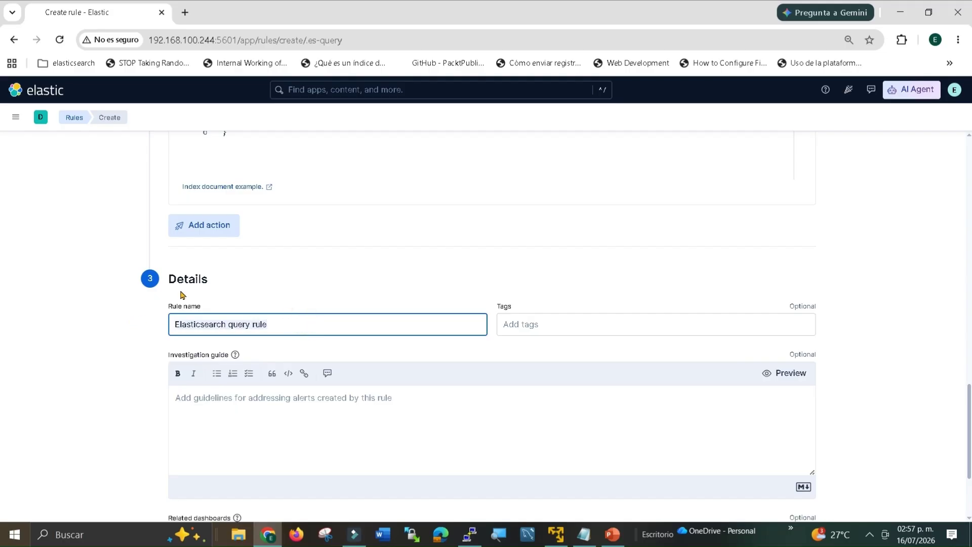
type("Alerta vuelos")
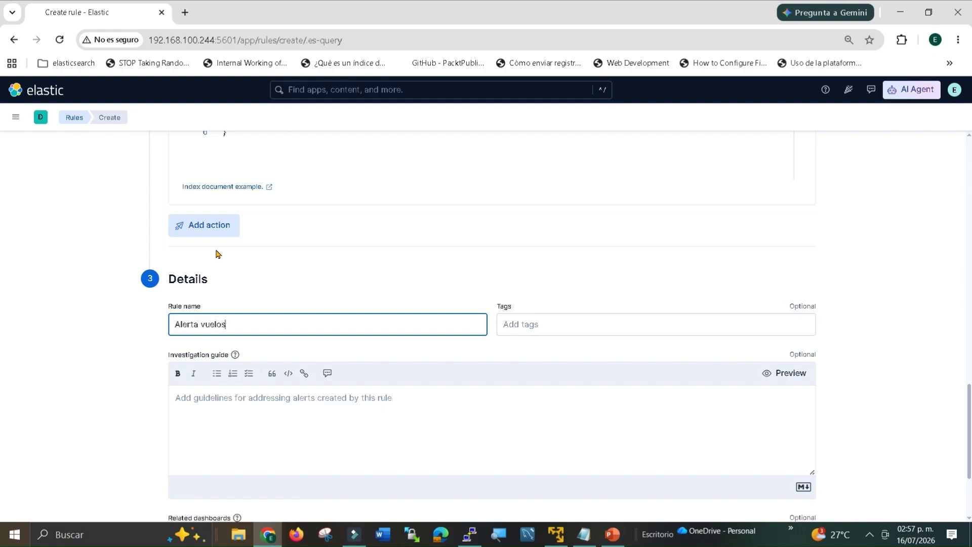
Step: Review the complete rule configuration and create the rule without linking any related dashboards
scroll(247, 308, "down", 3)
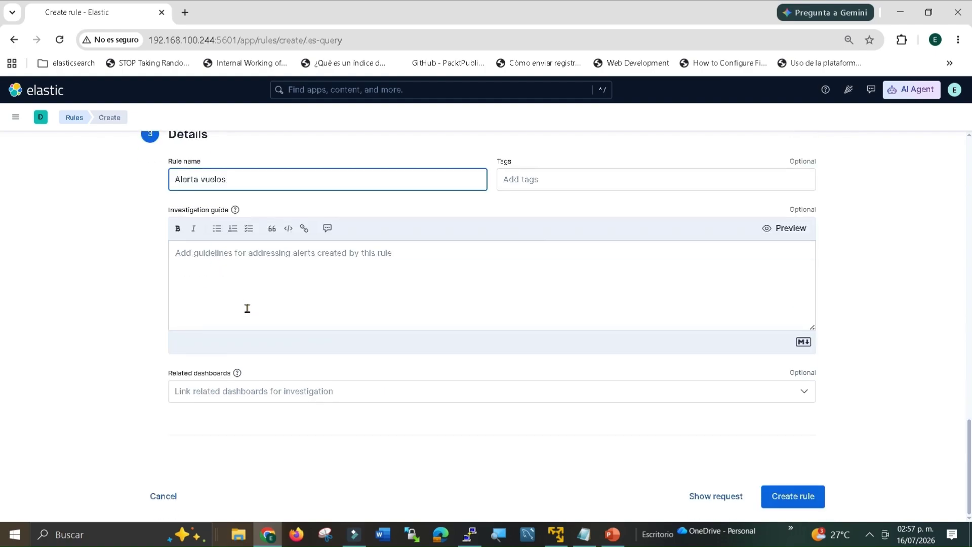
scroll(247, 310, "up", 15)
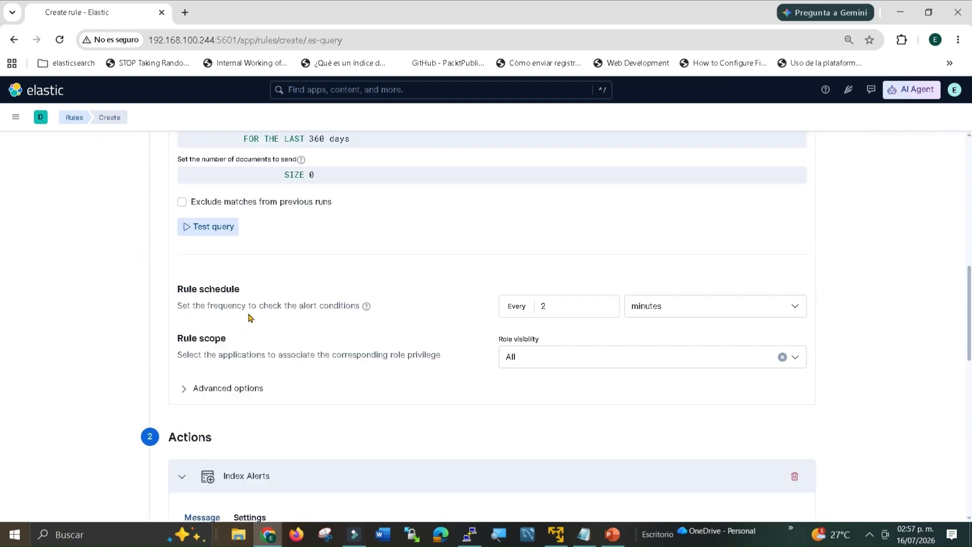
scroll(247, 318, "up", 7)
scroll(247, 319, "down", 14)
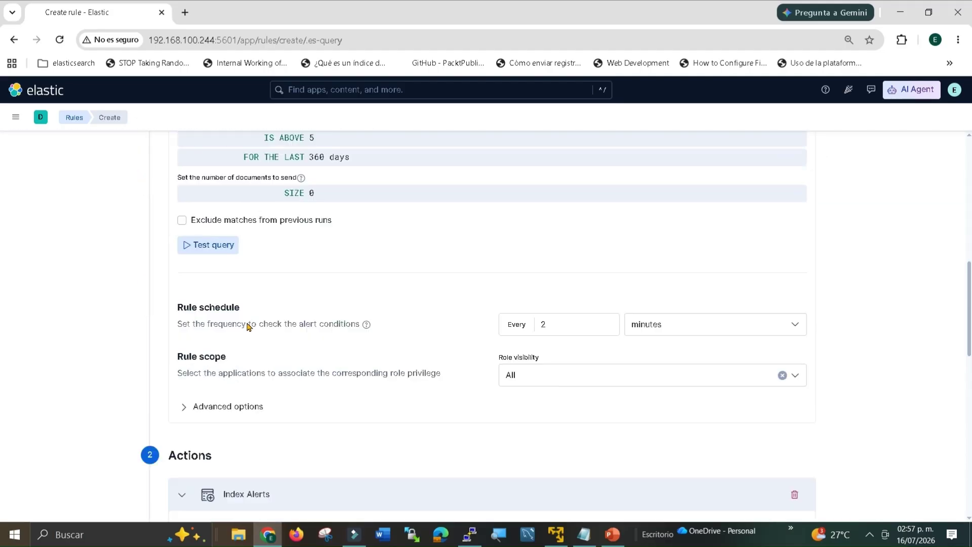
scroll(247, 326, "down", 9)
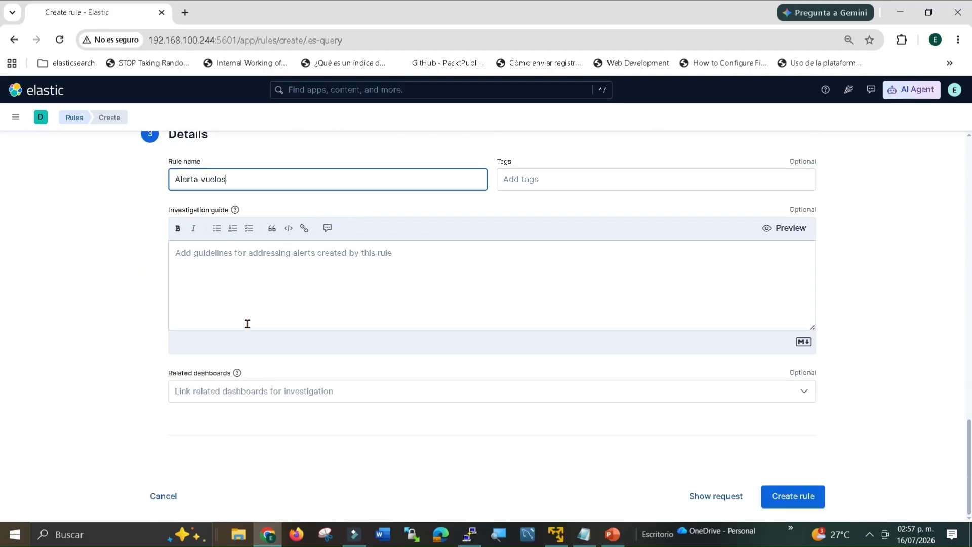
left_click(788, 496)
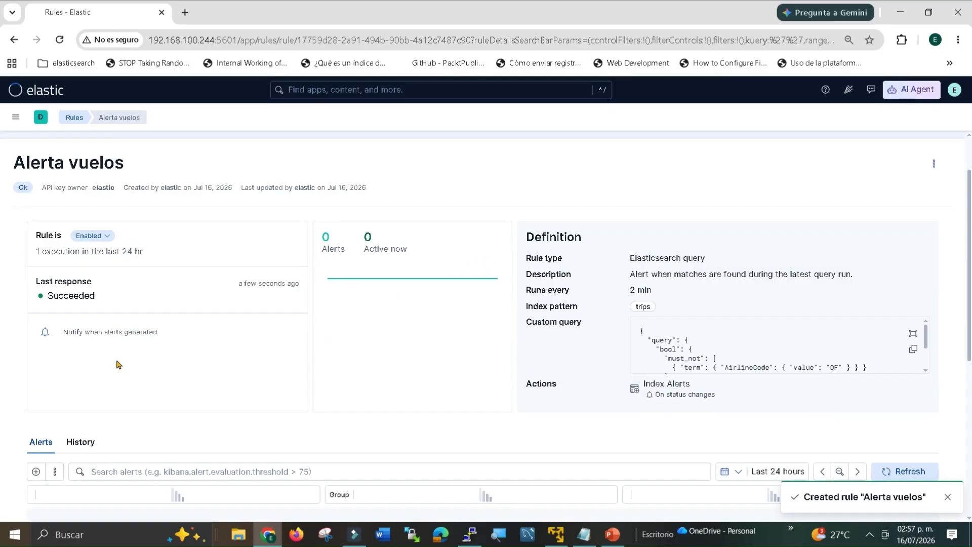
left_click(117, 330)
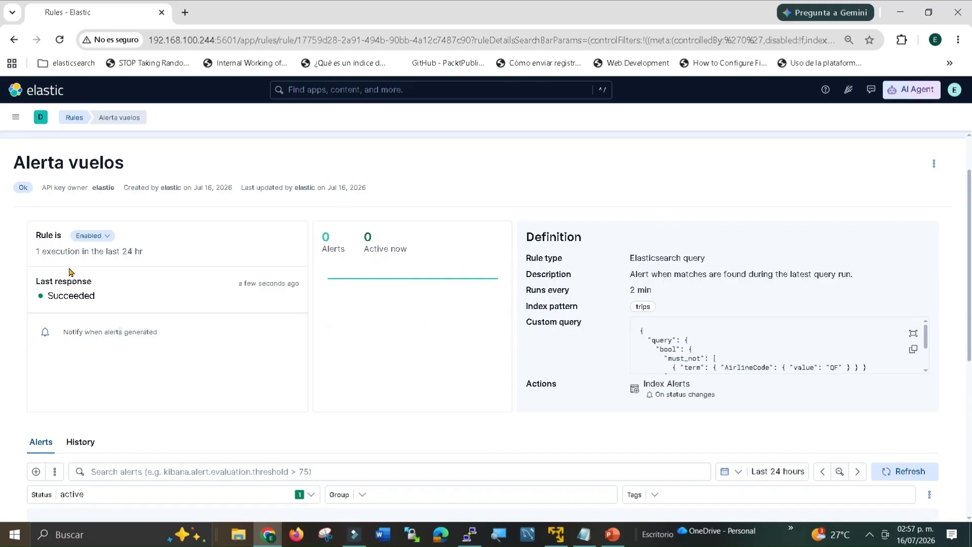
Step: Examine the Alerta vuelos rule's enabled state, execution history, last response and notification setting
left_click_drag(75, 235, 107, 235)
left_click(166, 229)
left_click(103, 236)
left_click(423, 167)
left_click_drag(34, 254, 134, 251)
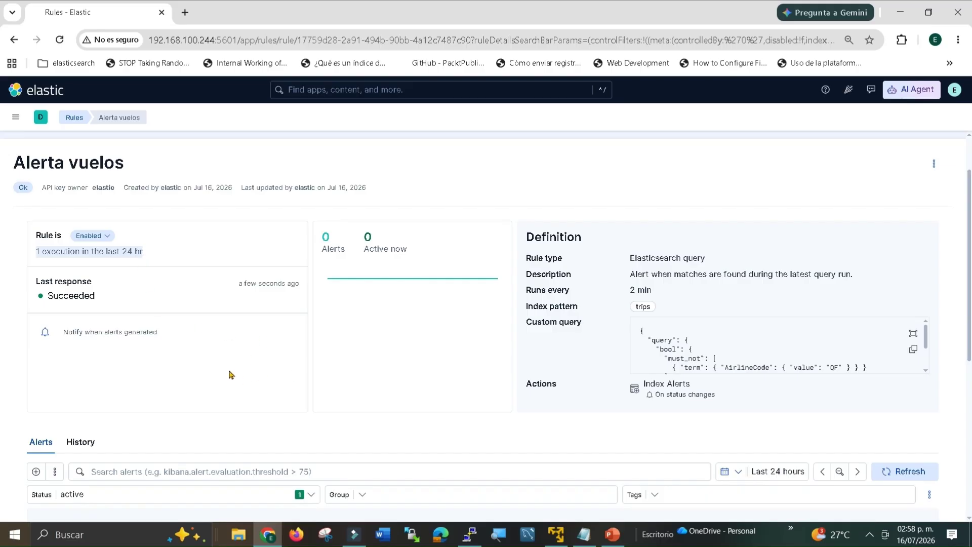
left_click_drag(35, 281, 113, 299)
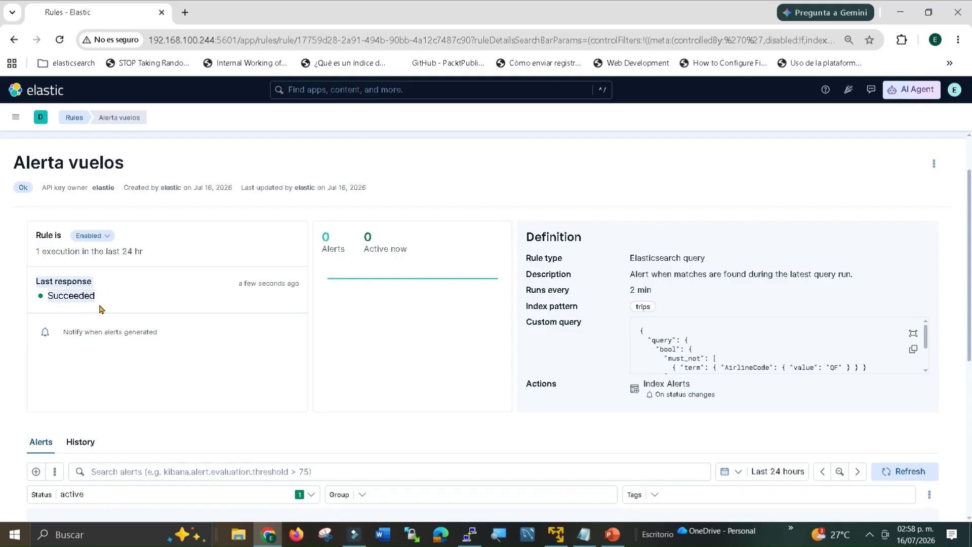
left_click(99, 299)
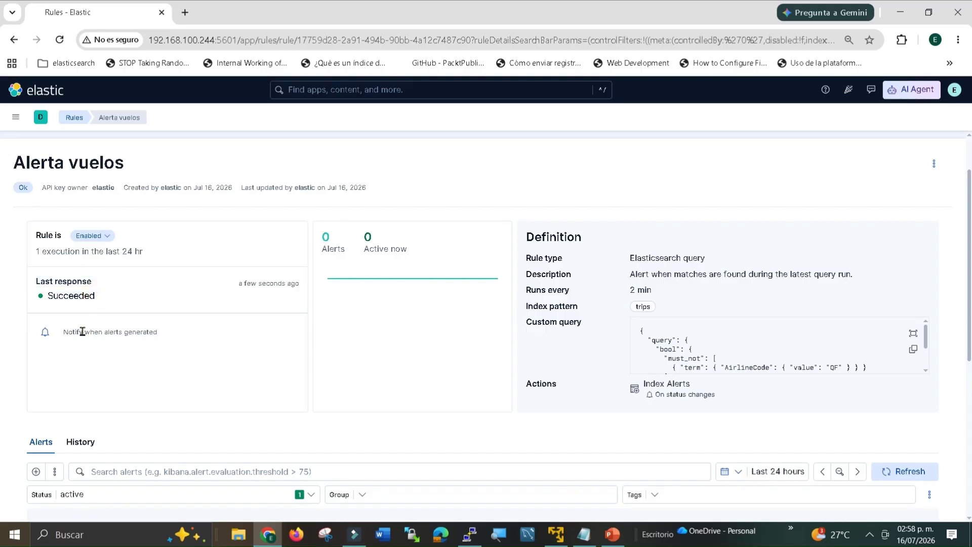
left_click_drag(62, 332, 165, 335)
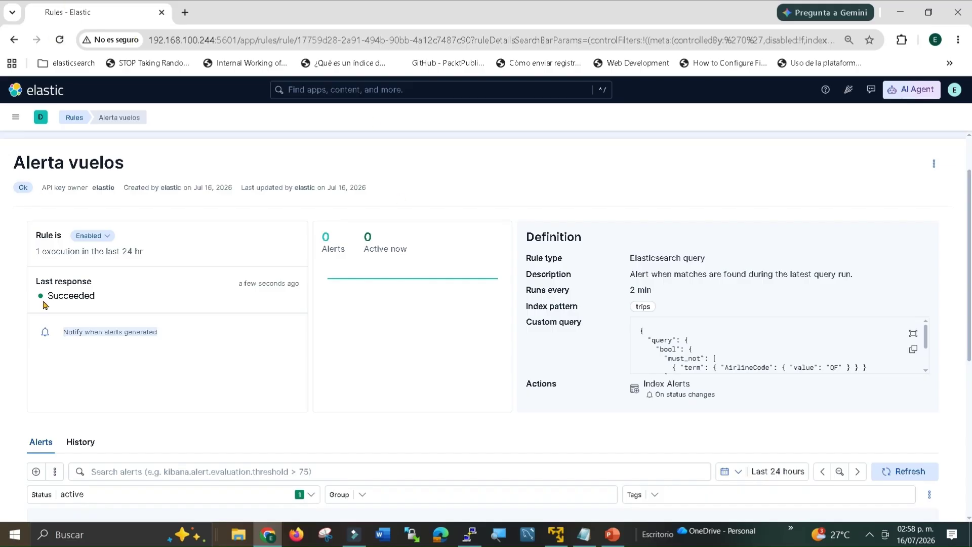
scroll(43, 302, "down", 1)
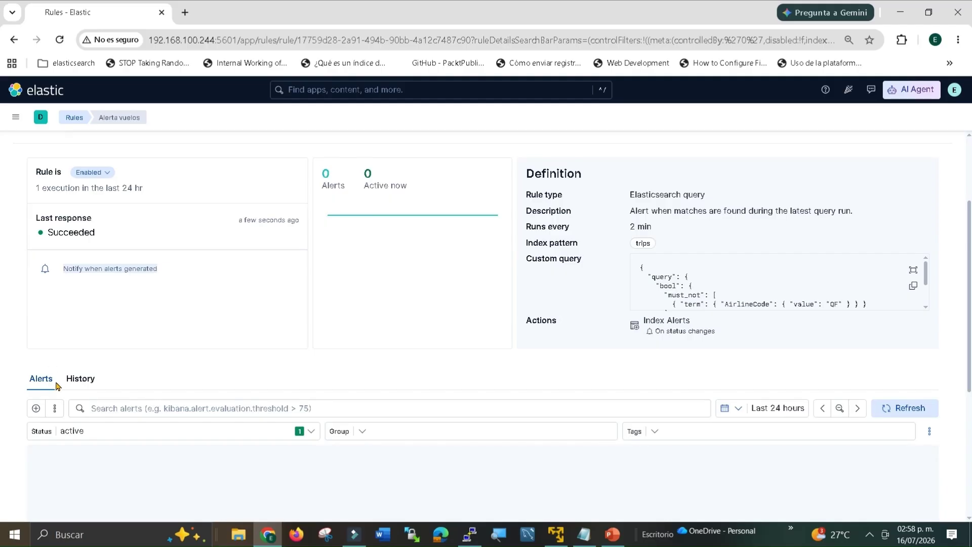
scroll(450, 382, "up", 2)
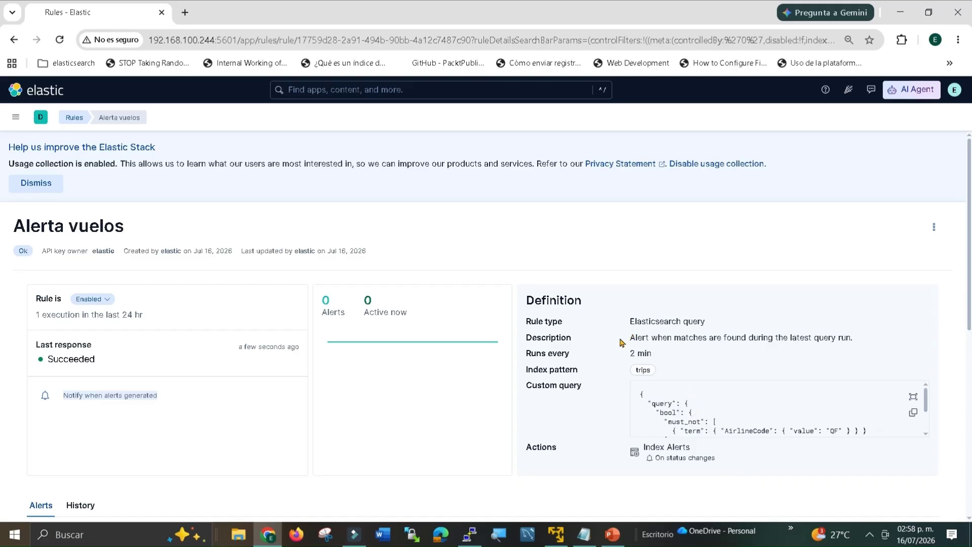
scroll(621, 395, "down", 2)
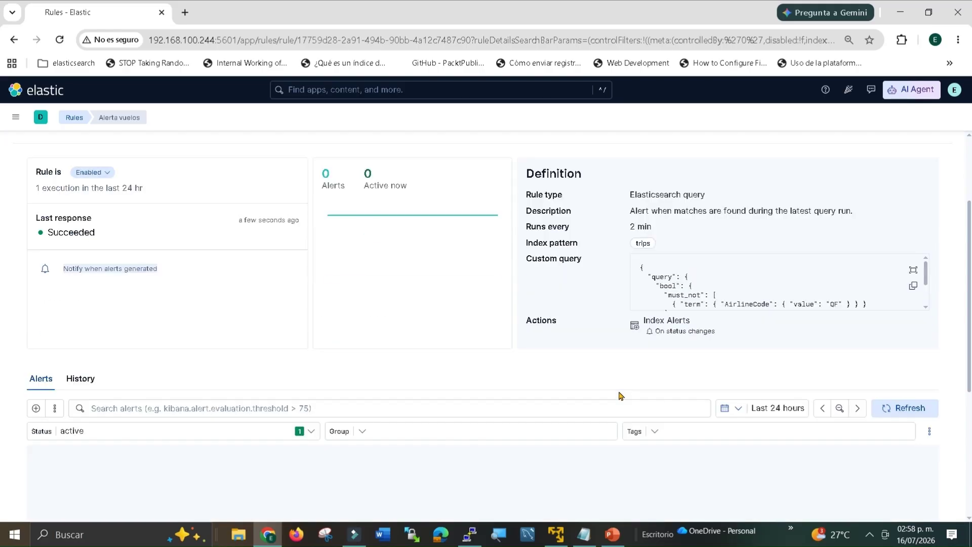
Step: Examine the rule's Index Alerts action frequency, its alerts list and the alert counters
left_click(655, 330)
left_click_drag(677, 330, 717, 329)
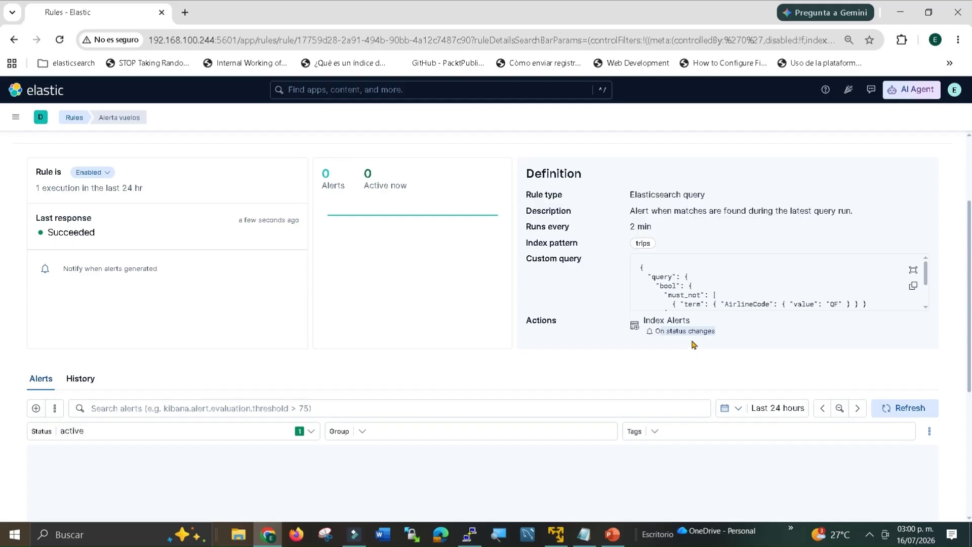
scroll(830, 319, "down", 3)
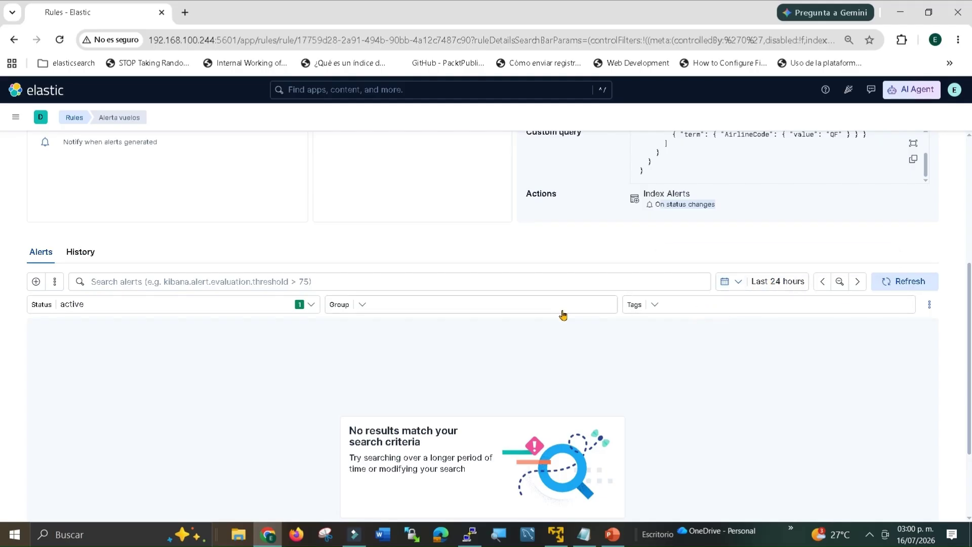
scroll(433, 300, "down", 3)
scroll(434, 299, "up", 6)
scroll(415, 253, "down", 4)
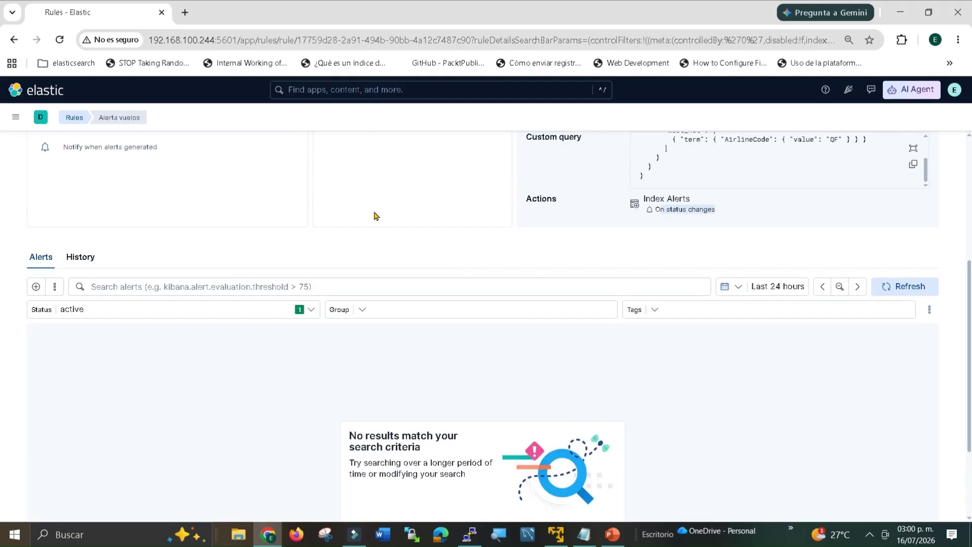
scroll(357, 209, "down", 3)
scroll(358, 209, "up", 5)
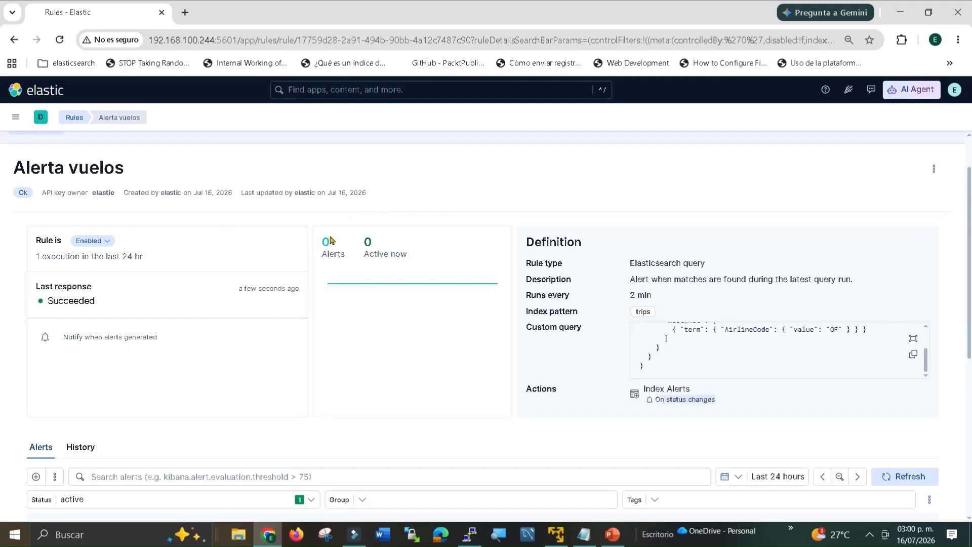
Step: In the Notepad practice file, copy the Paso8 comment line and all six POST trips/_doc test requests
left_click(585, 535)
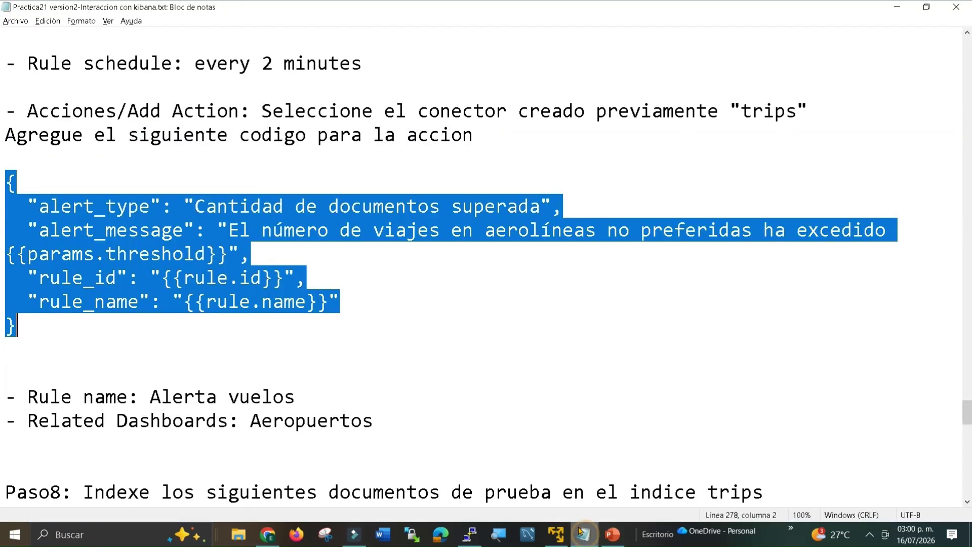
left_click(228, 397)
scroll(223, 390, "down", 2)
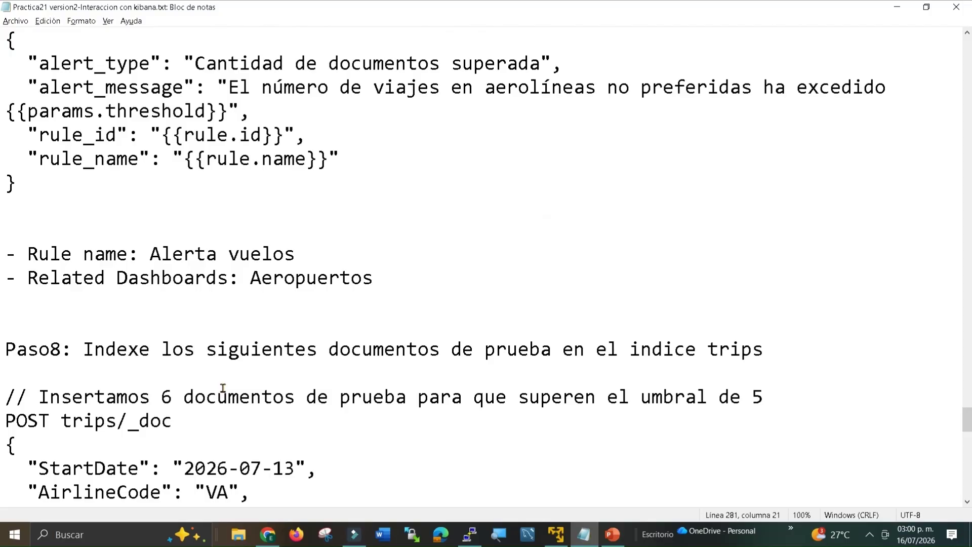
left_click(172, 373)
left_click_drag(7, 349, 773, 345)
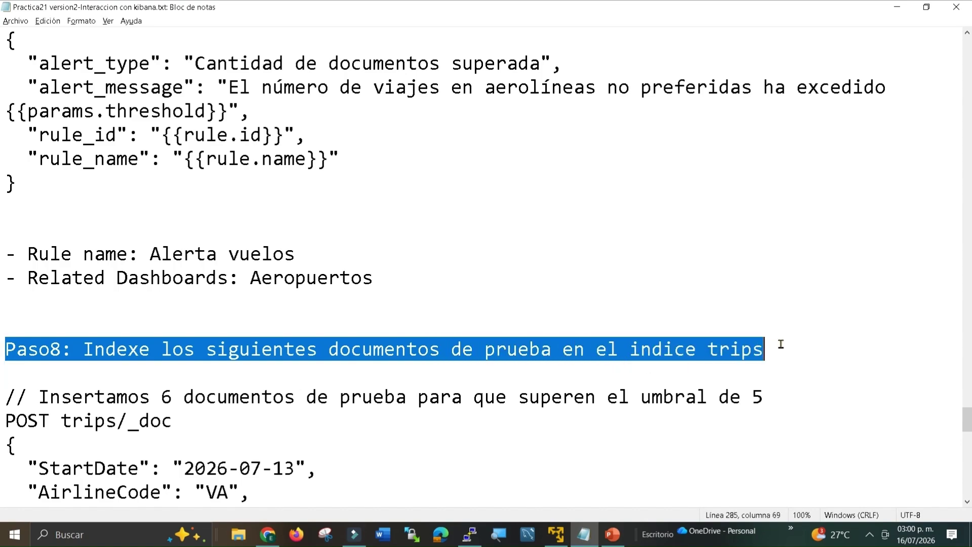
scroll(343, 357, "down", 2)
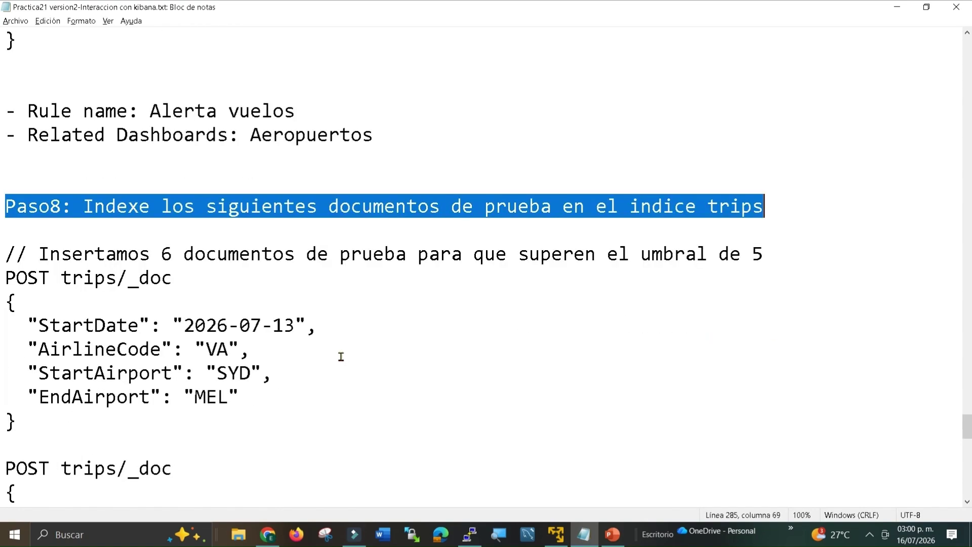
left_click_drag(7, 253, 773, 257)
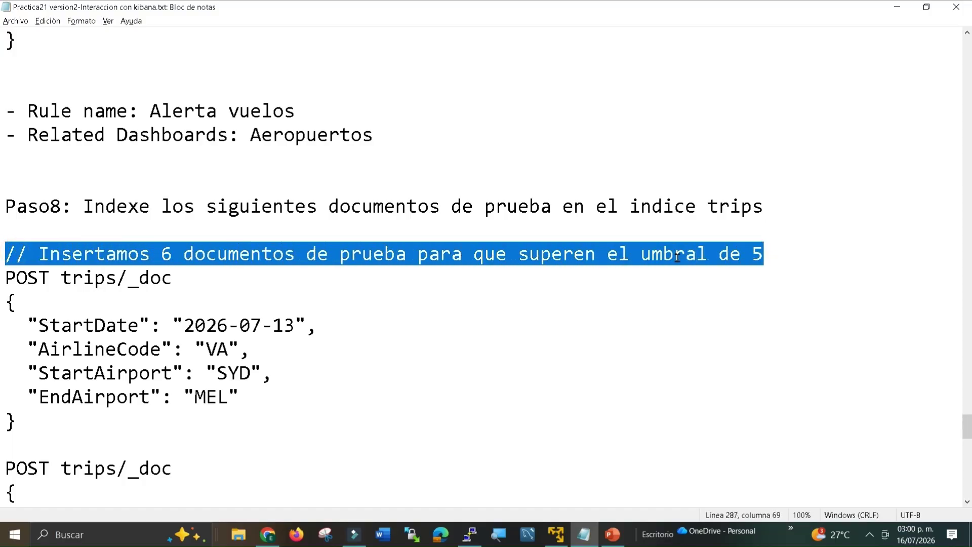
left_click(263, 325)
left_click(7, 277)
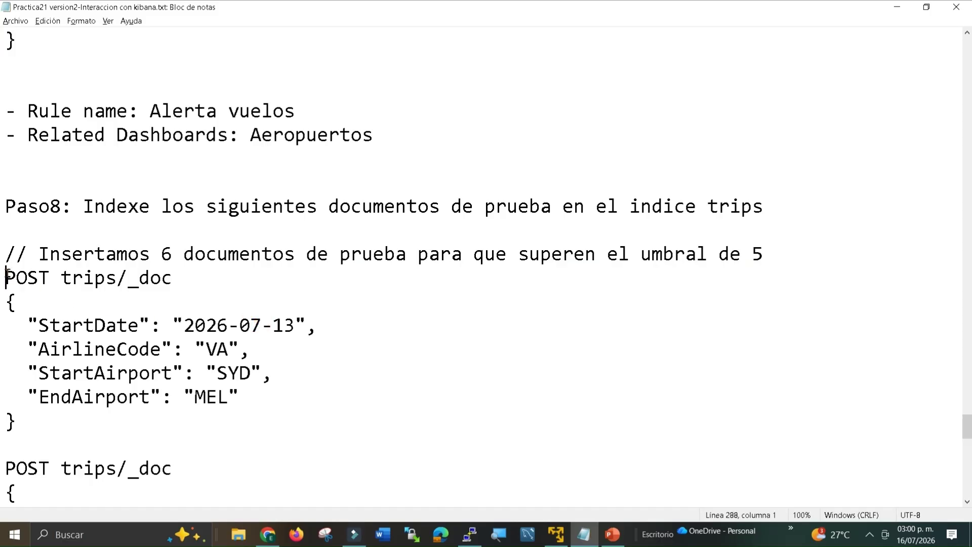
left_click_drag(6, 253, 126, 245)
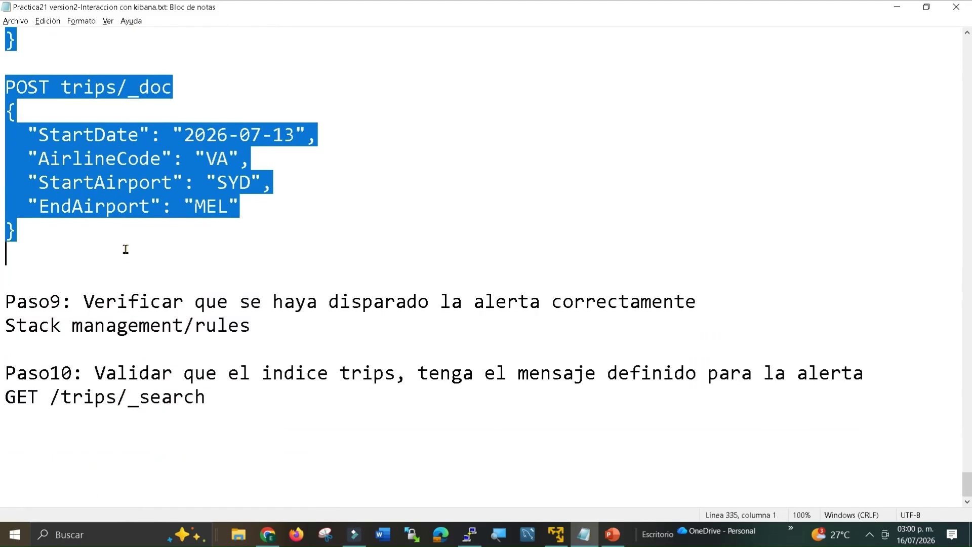
right_click(112, 186)
left_click(155, 223)
Step: Switch back to Elastic in Chrome and open the Dev Tools console
left_click(268, 534)
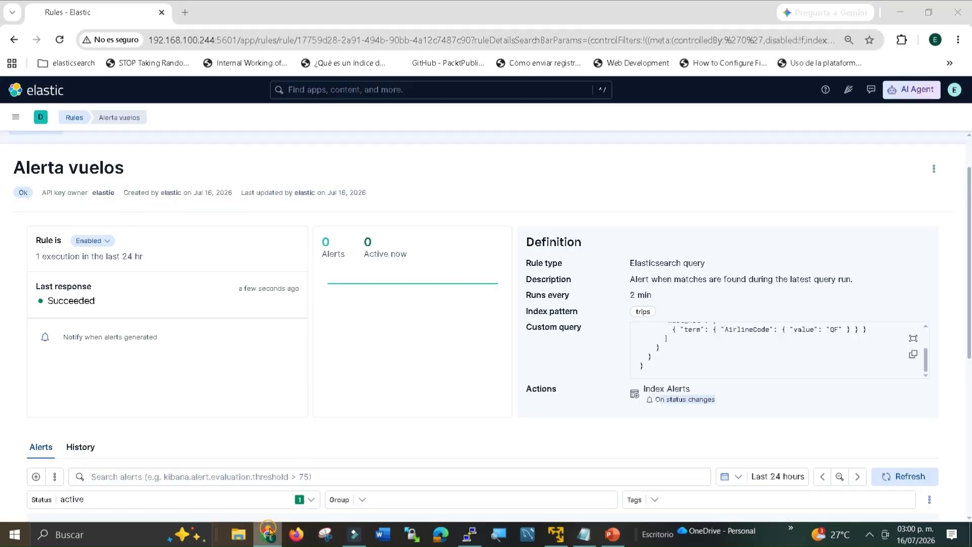
left_click(17, 118)
scroll(61, 355, "down", 10)
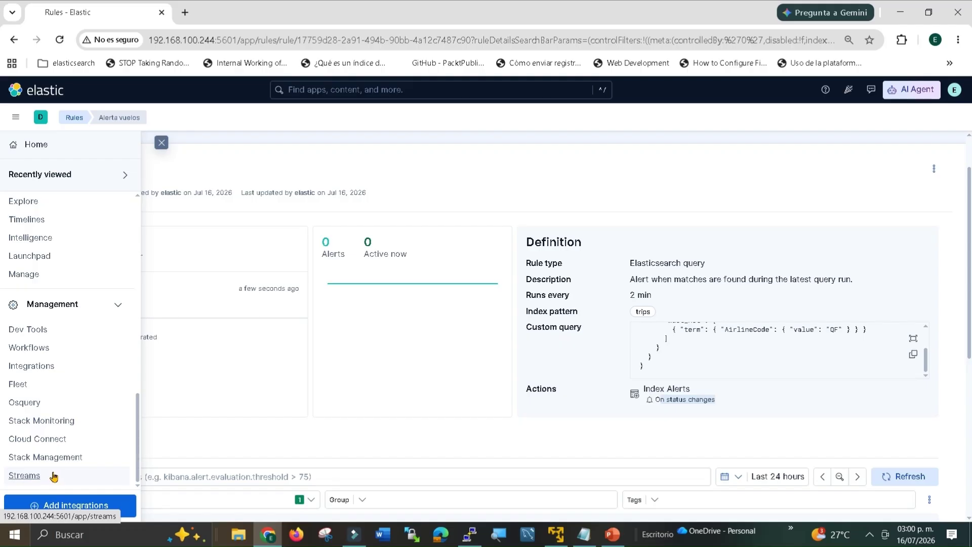
left_click(18, 329)
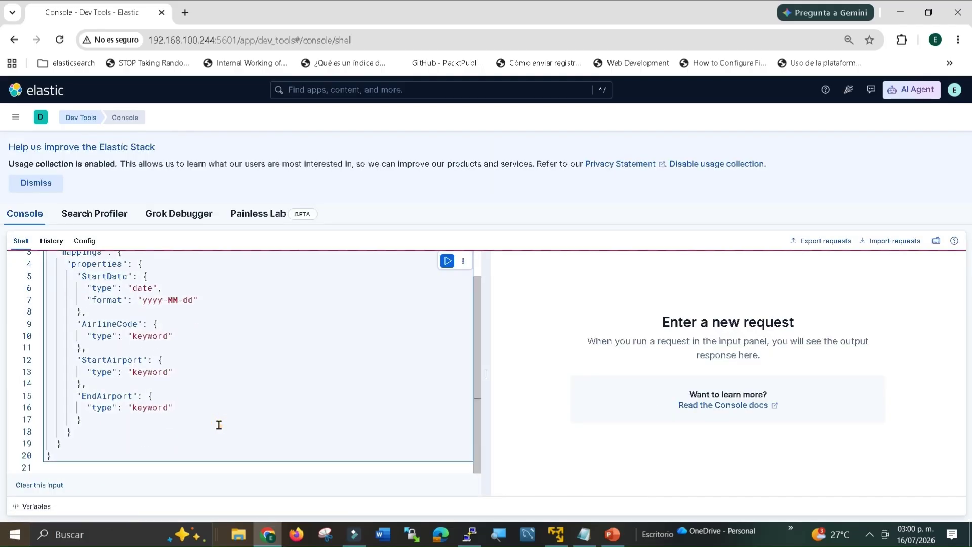
Step: Clear the existing console input and paste the six copied POST trips/_doc requests
left_click(23, 485)
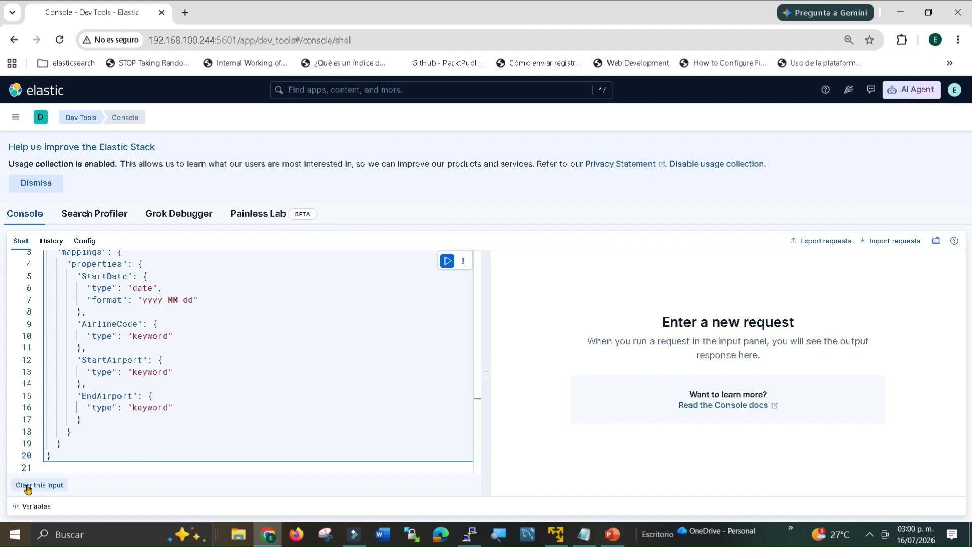
left_click(70, 267)
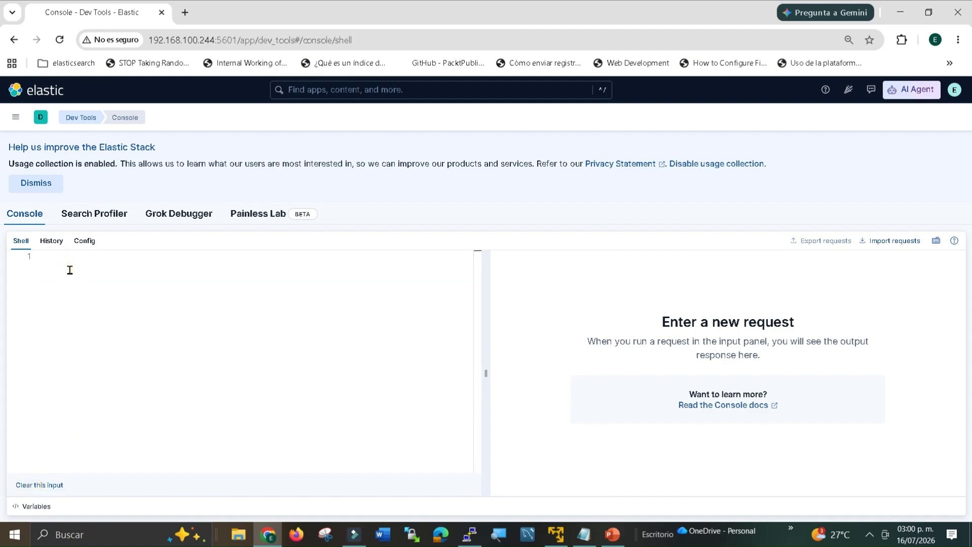
key("ctrl+v")
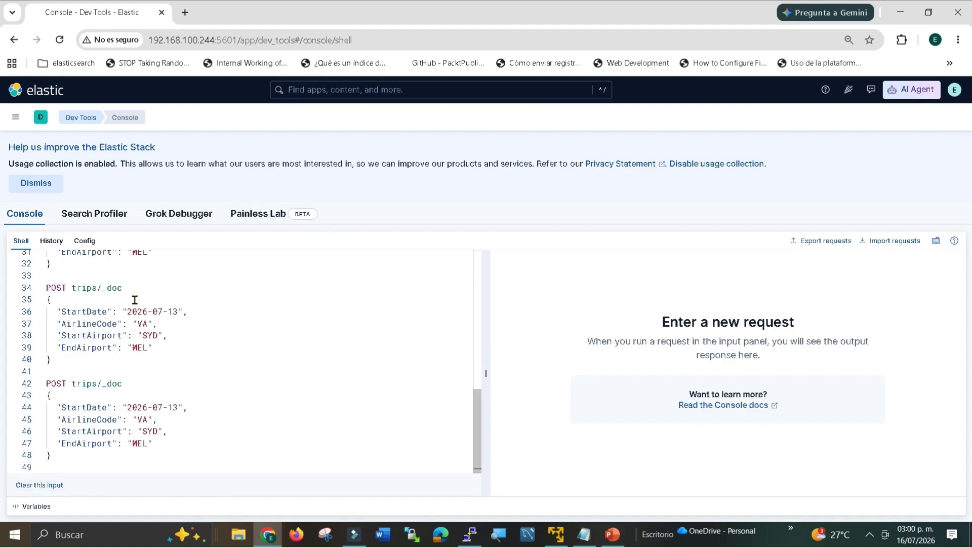
scroll(78, 275, "up", 7)
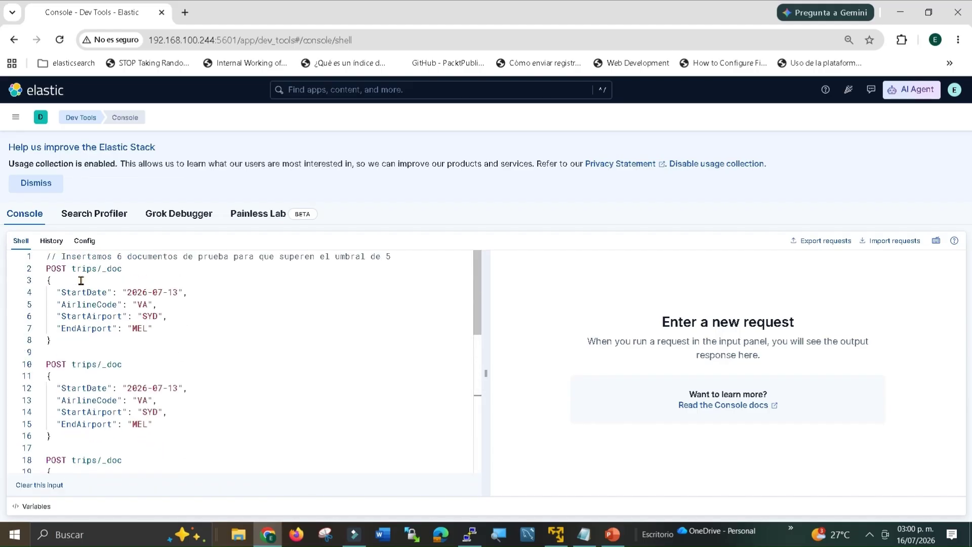
Step: Review the first request's airline and airport fields and send it to index a VA trip from SYD to MEL in trips
left_click(97, 315)
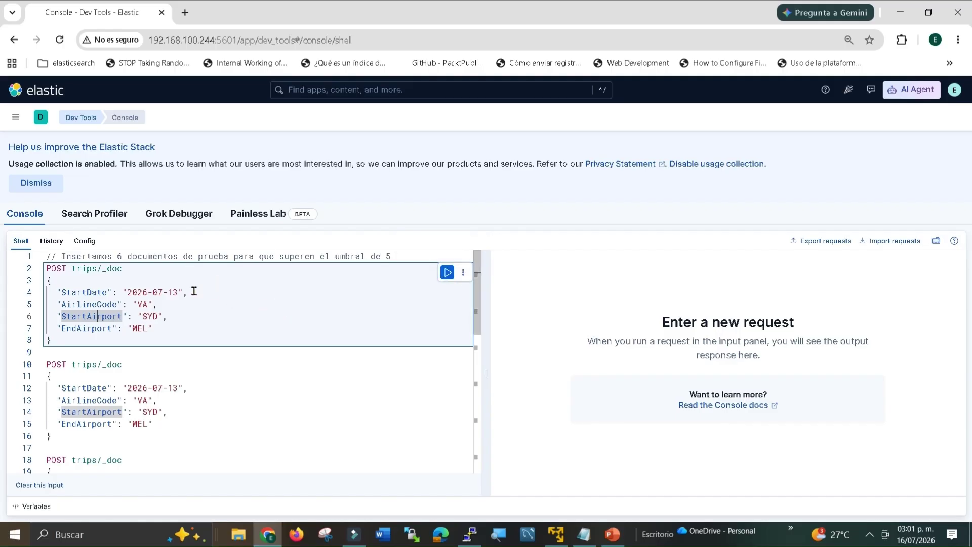
left_click(136, 315)
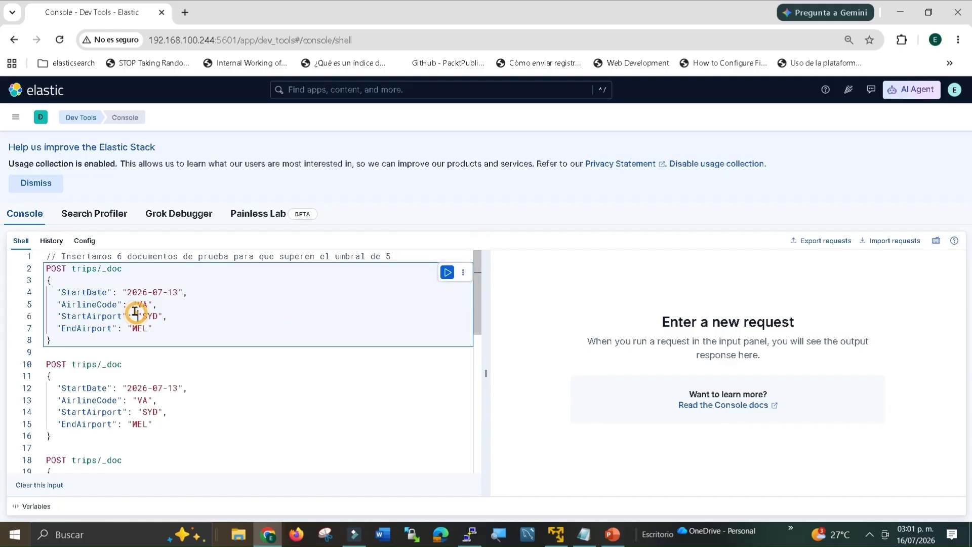
left_click(157, 315)
left_click(130, 328)
left_click_drag(123, 302, 151, 303)
left_click(261, 326)
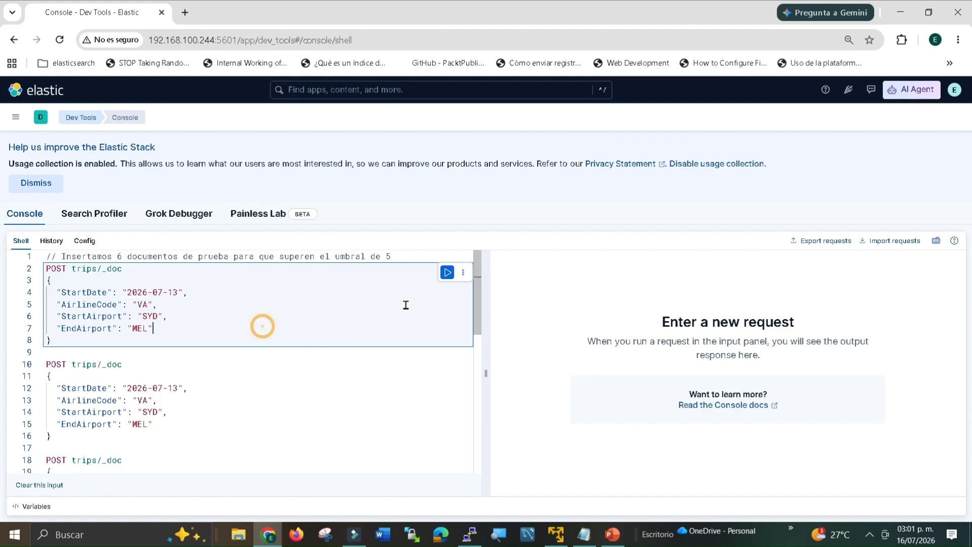
left_click(448, 274)
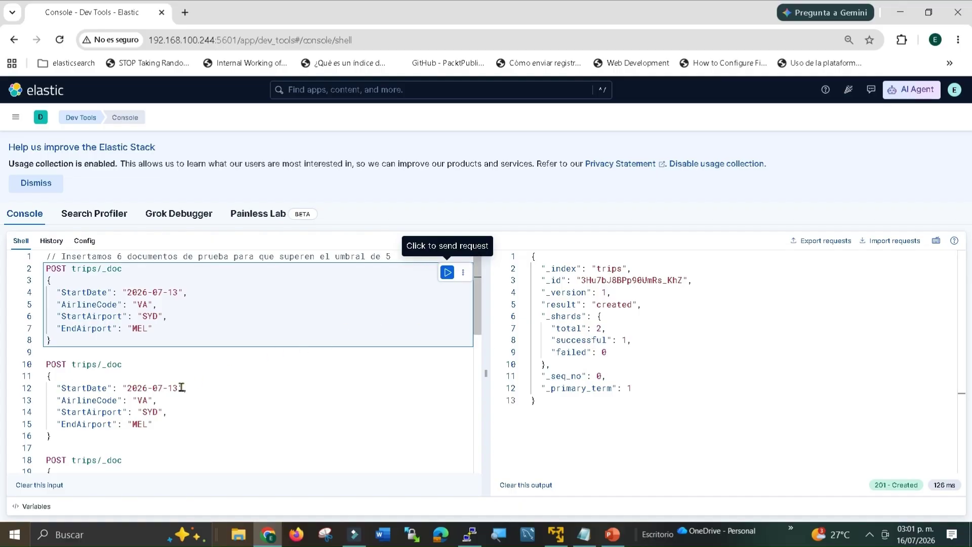
Step: Send the second, third and fourth POST trips/_doc requests one by one to index their test documents
double_click(138, 394)
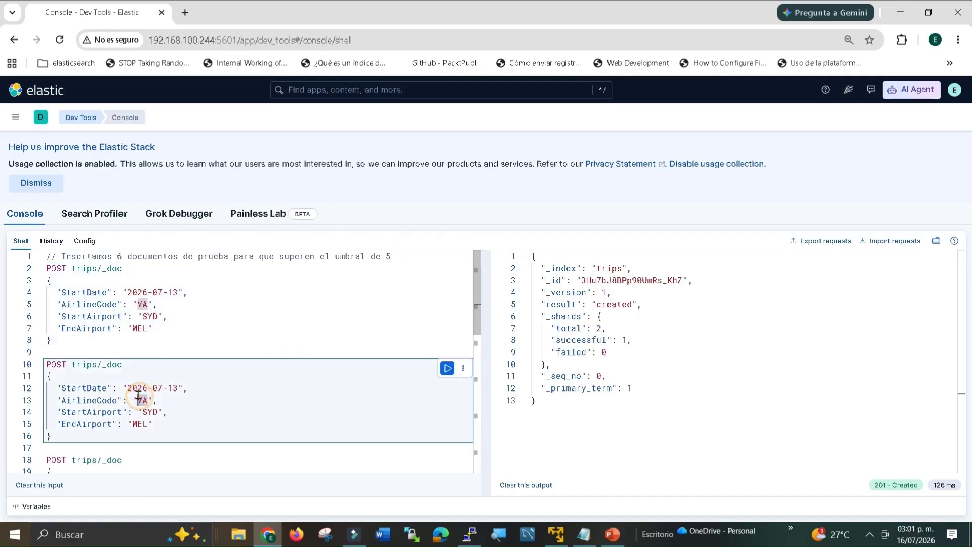
left_click(447, 374)
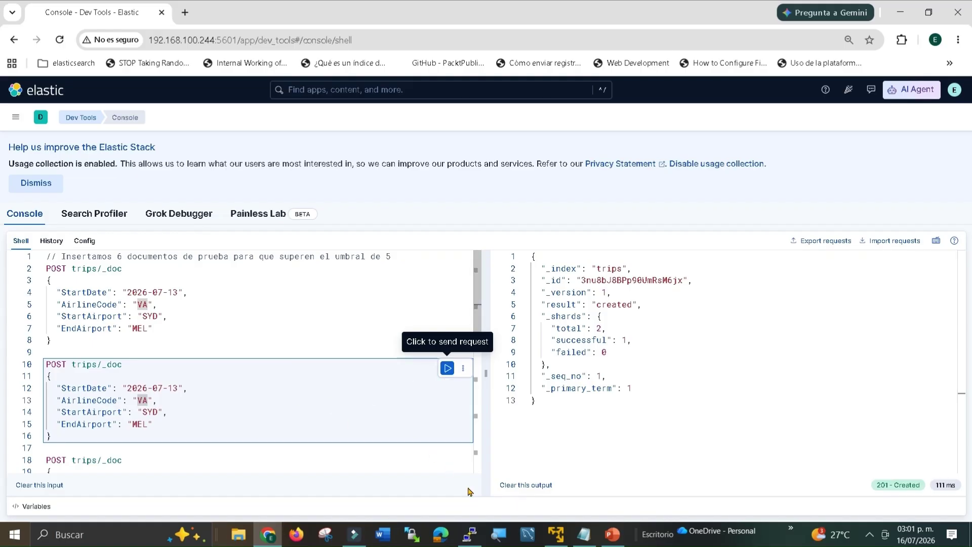
left_click(97, 460)
scroll(240, 465, "down", 5)
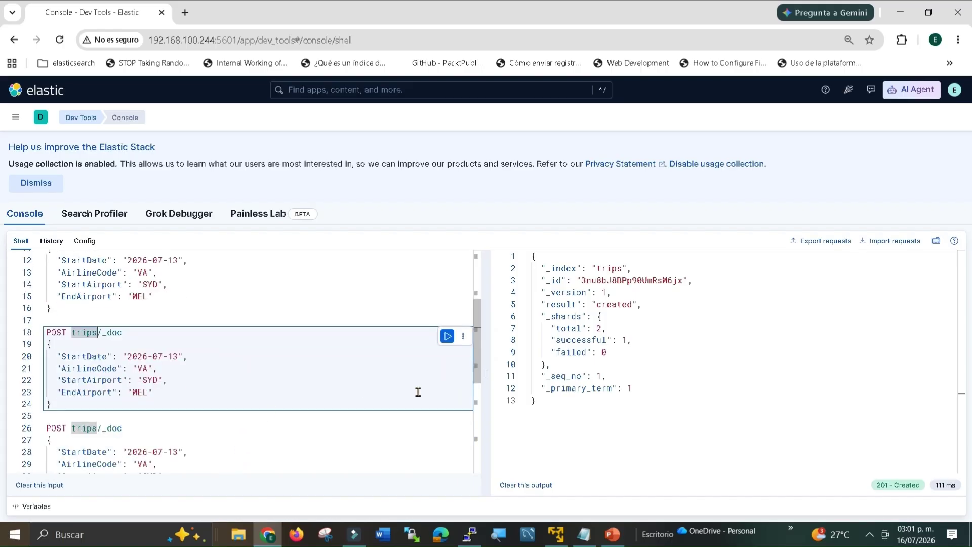
left_click(448, 337)
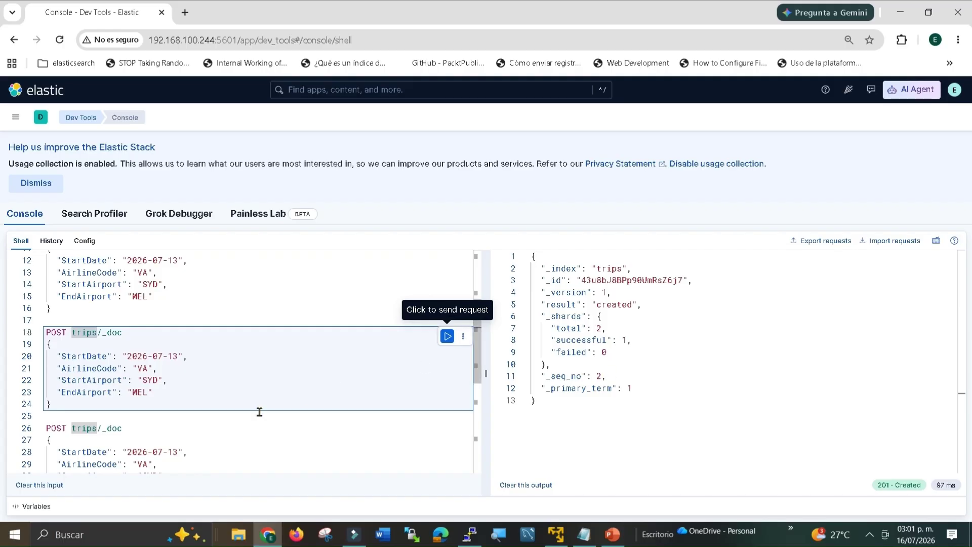
left_click(122, 449)
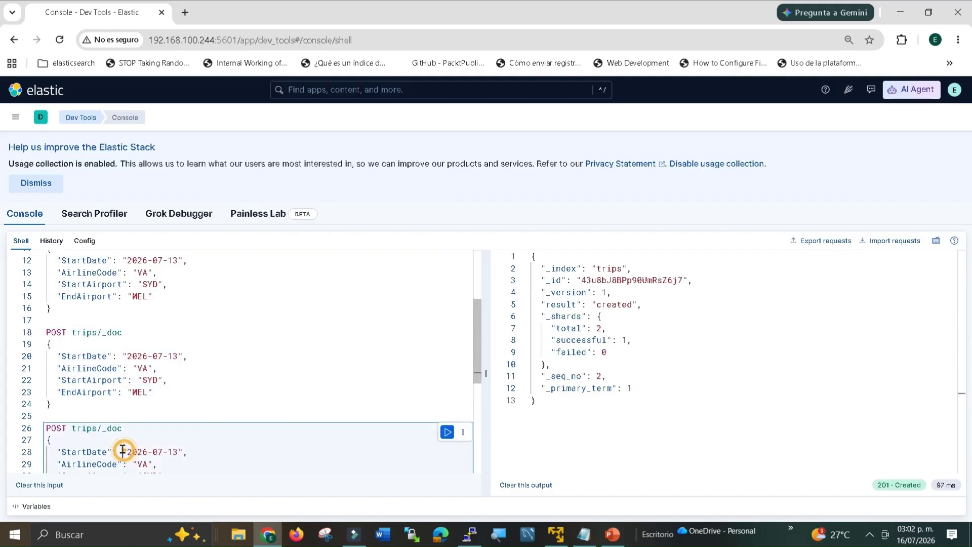
left_click(448, 433)
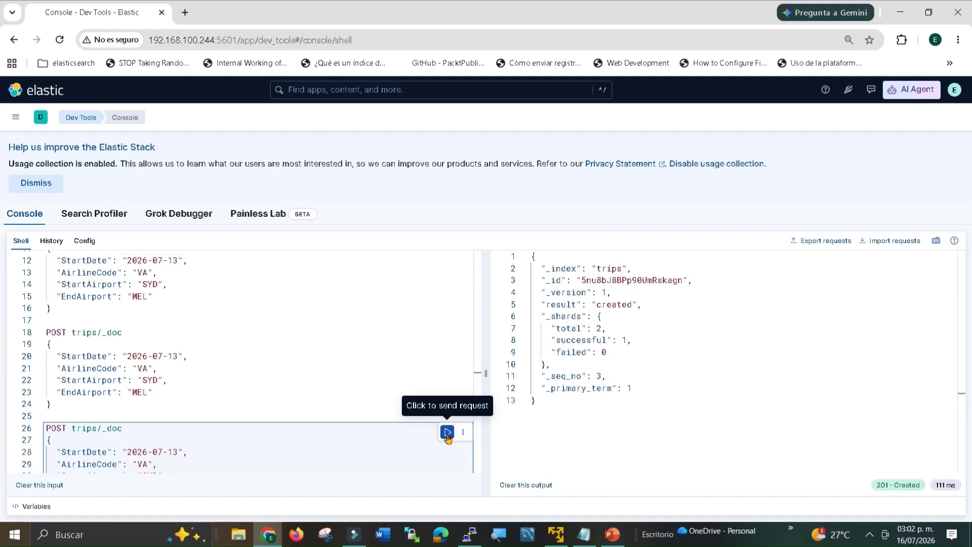
Step: Check the _seq_no in the last response and send the POST trips/_doc request at line 18 to index its document
left_click(568, 375)
left_click(605, 376)
scroll(230, 398, "down", 1)
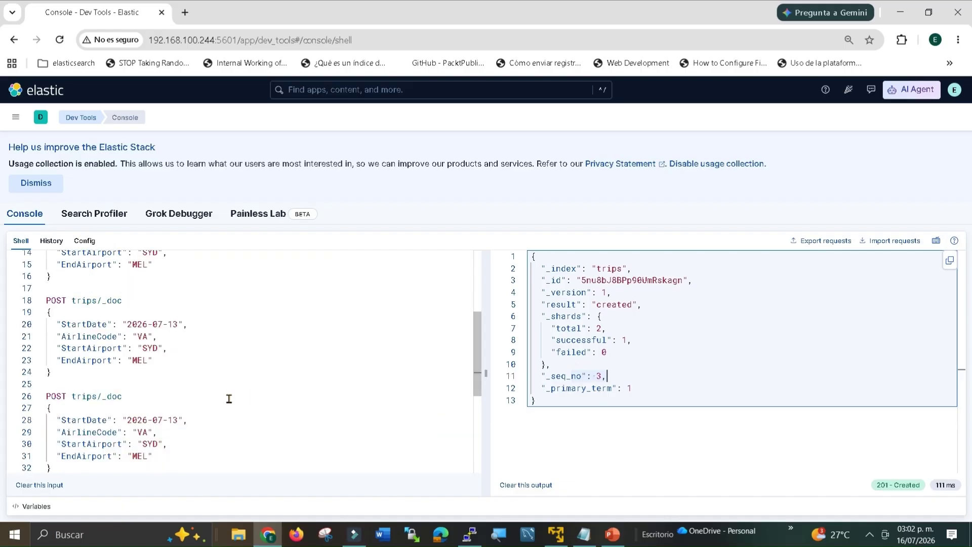
scroll(229, 399, "up", 1)
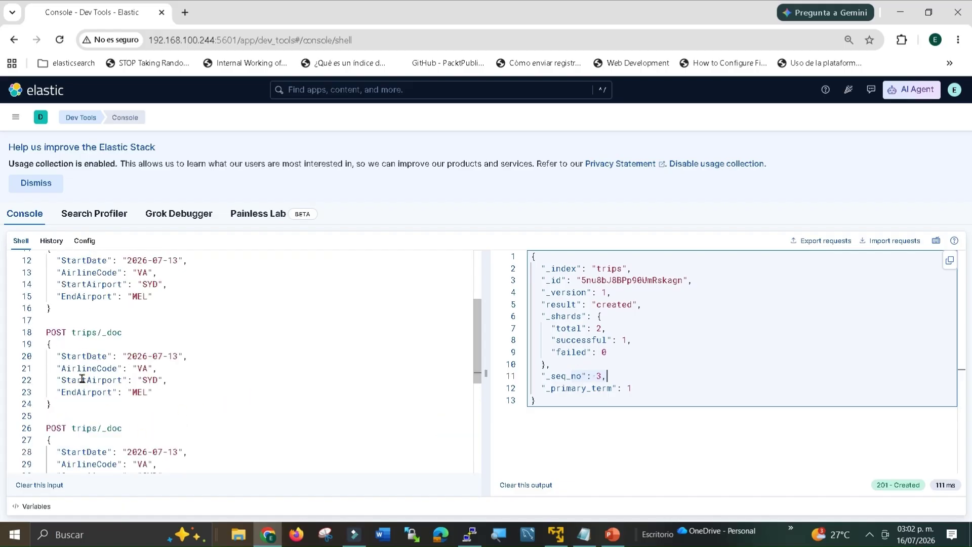
left_click(80, 369)
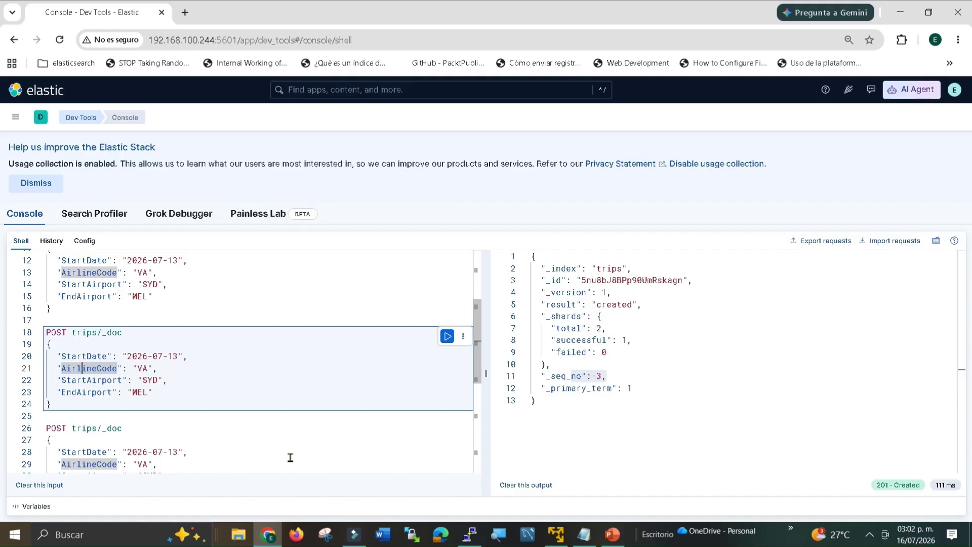
scroll(290, 457, "down", 2)
scroll(290, 457, "down", 1)
scroll(290, 457, "down", 1)
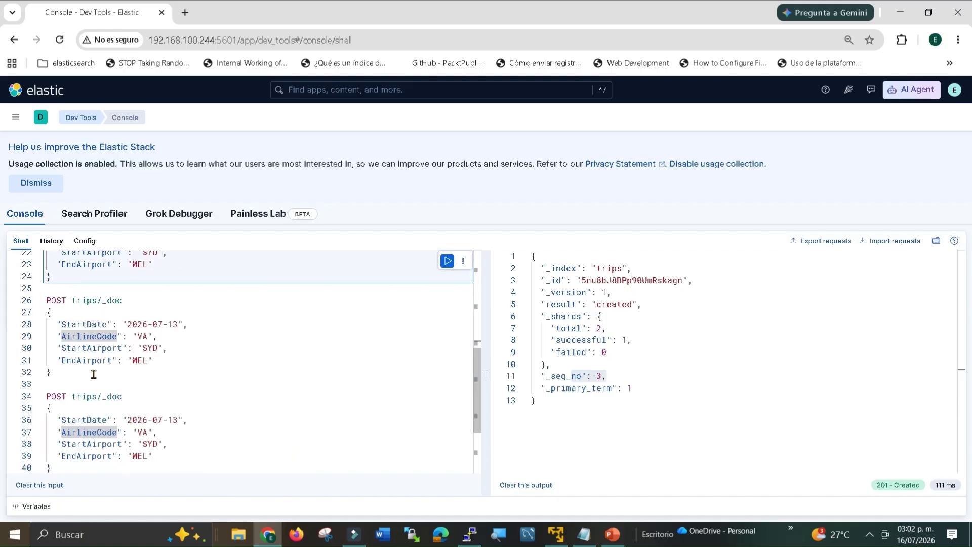
scroll(122, 358, "up", 1)
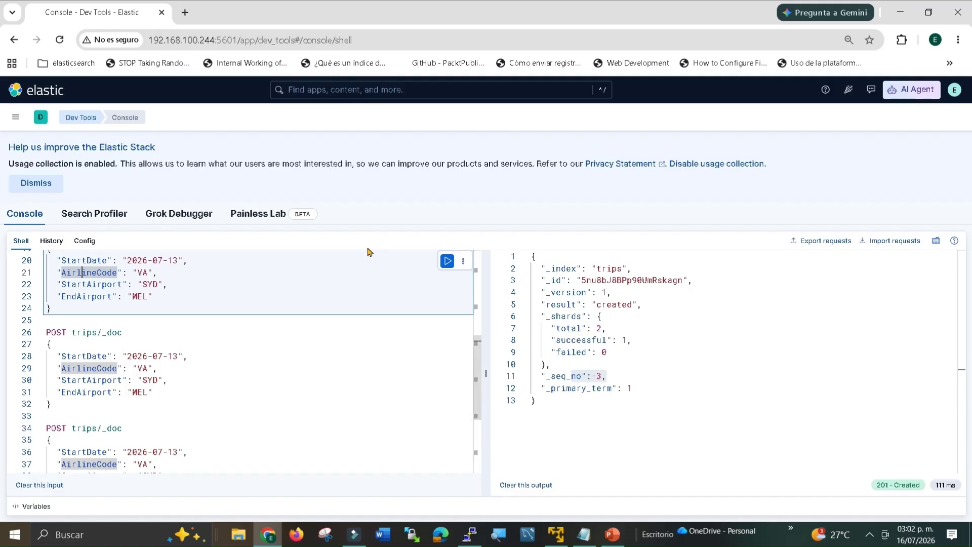
left_click(451, 267)
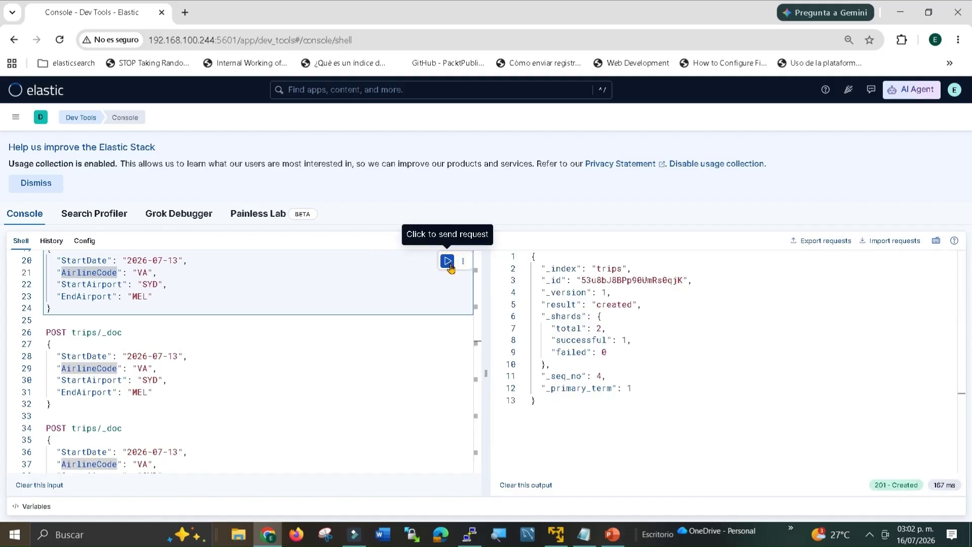
Step: Send the POST trips/_doc requests at lines 26 and 34 and check the final response's _seq_no
left_click(117, 449)
left_click(92, 381)
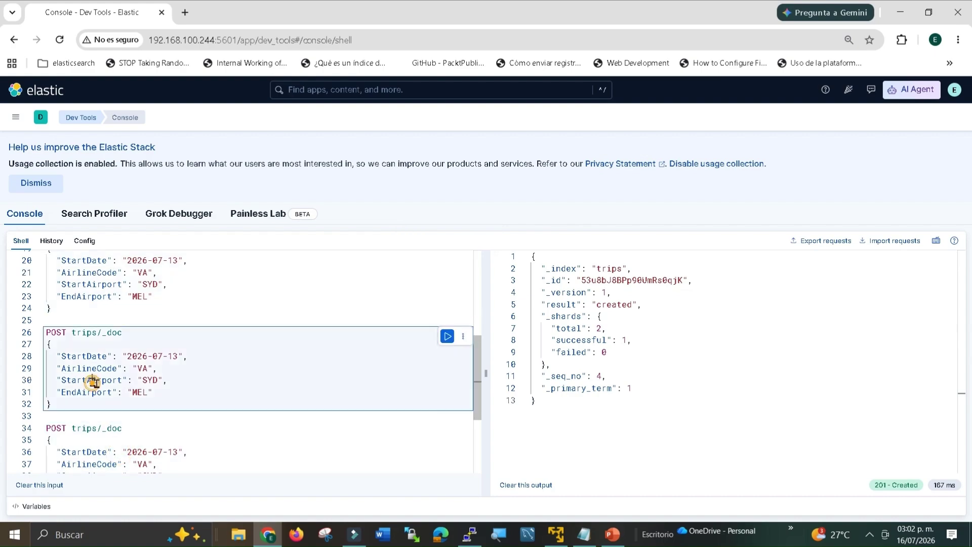
left_click(447, 336)
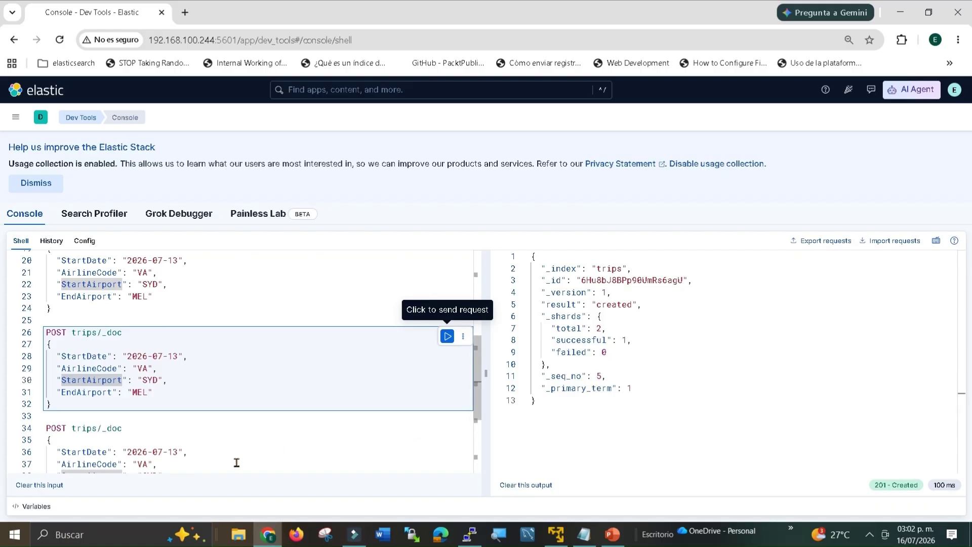
left_click(146, 460)
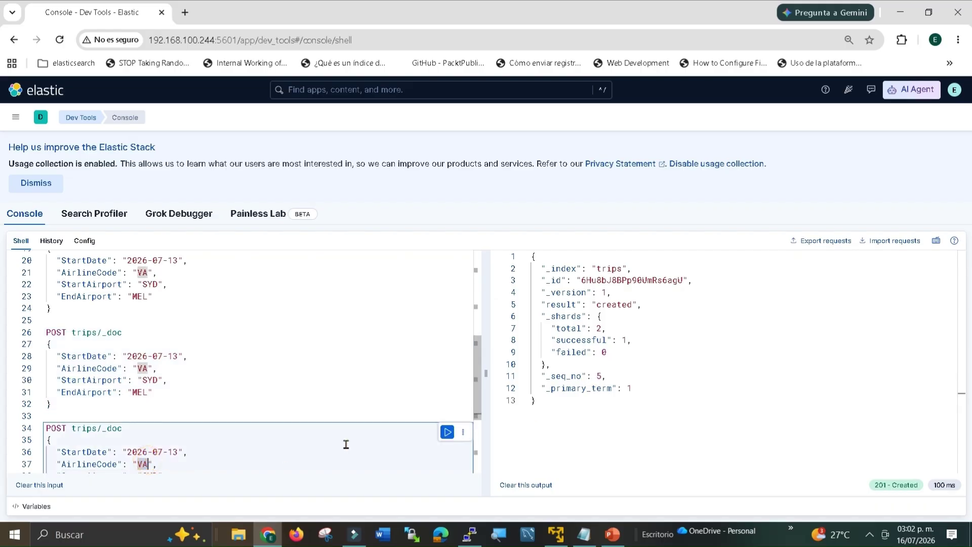
left_click(448, 432)
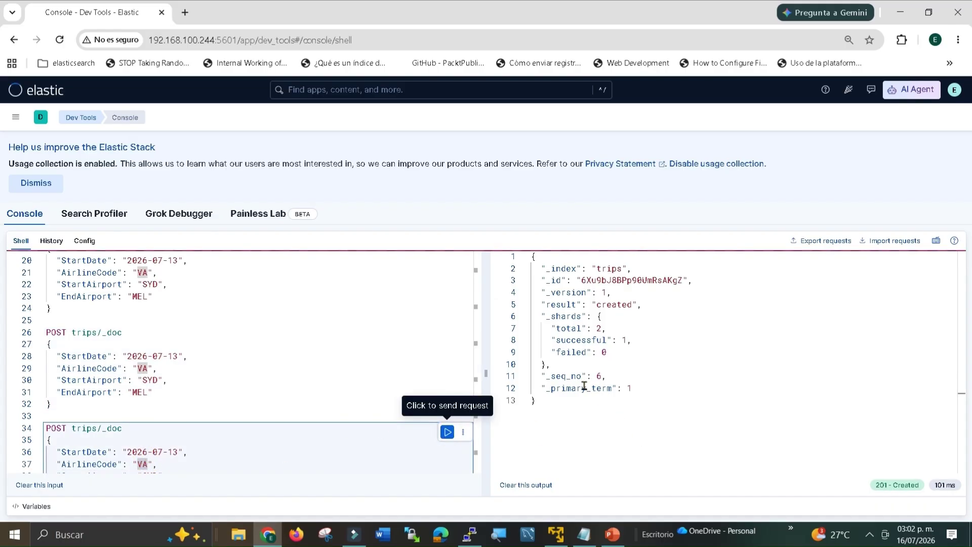
left_click(604, 371)
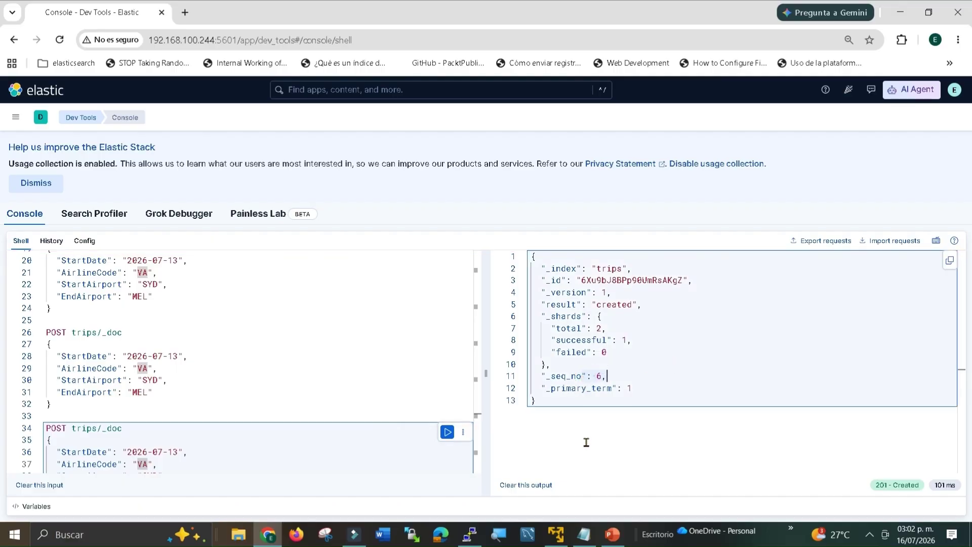
Step: Switch to the Practica21 notes in Notepad and read Paso9 on verifying the alert under Stack management/rules
mouse_move(583, 535)
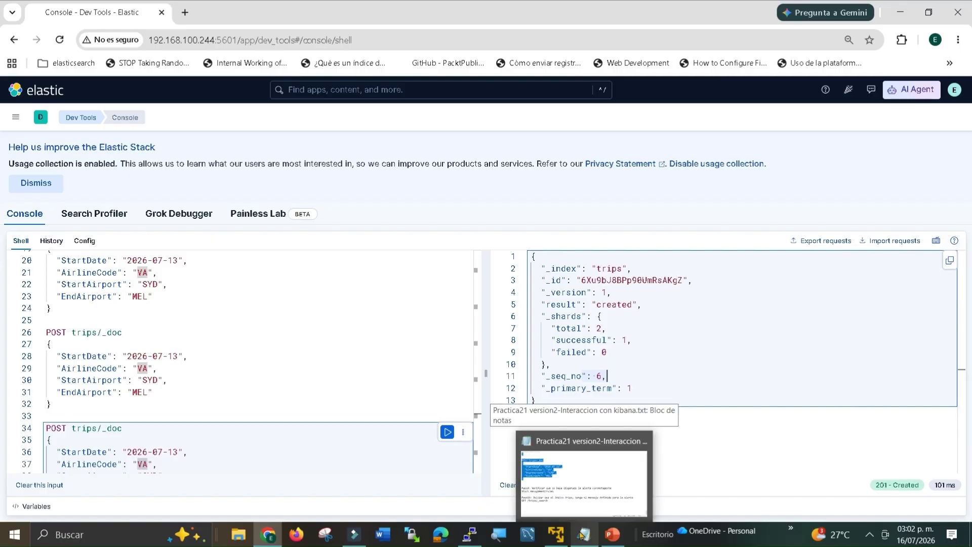
left_click(582, 534)
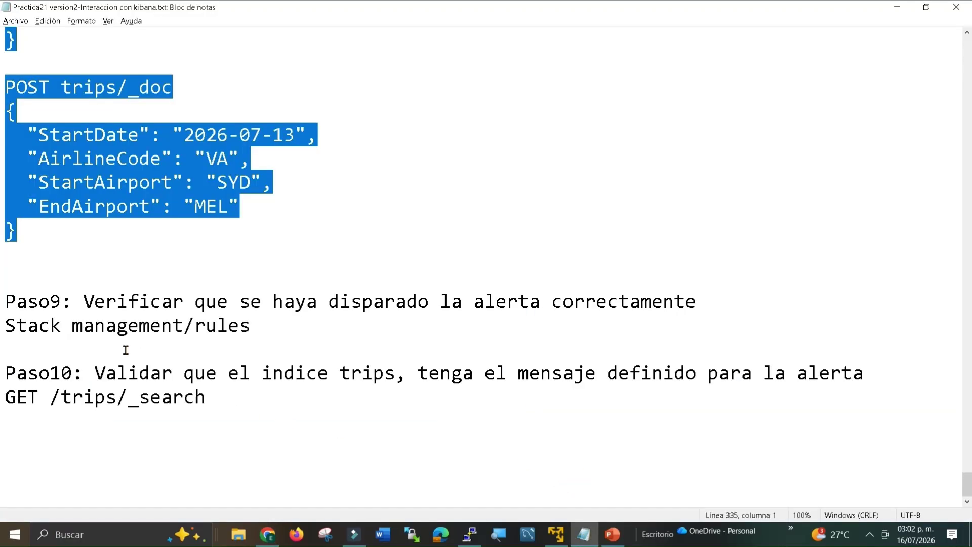
left_click_drag(6, 302, 688, 302)
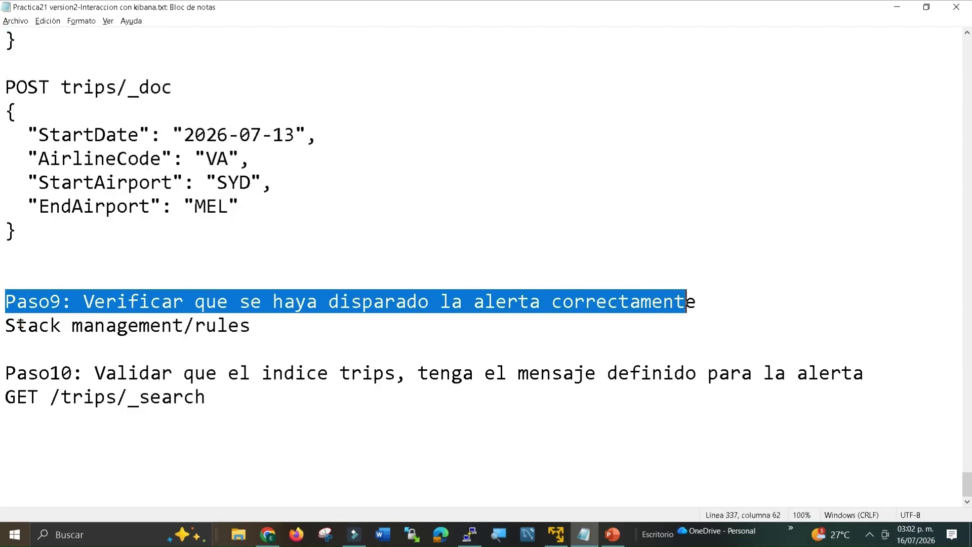
left_click_drag(6, 325, 260, 318)
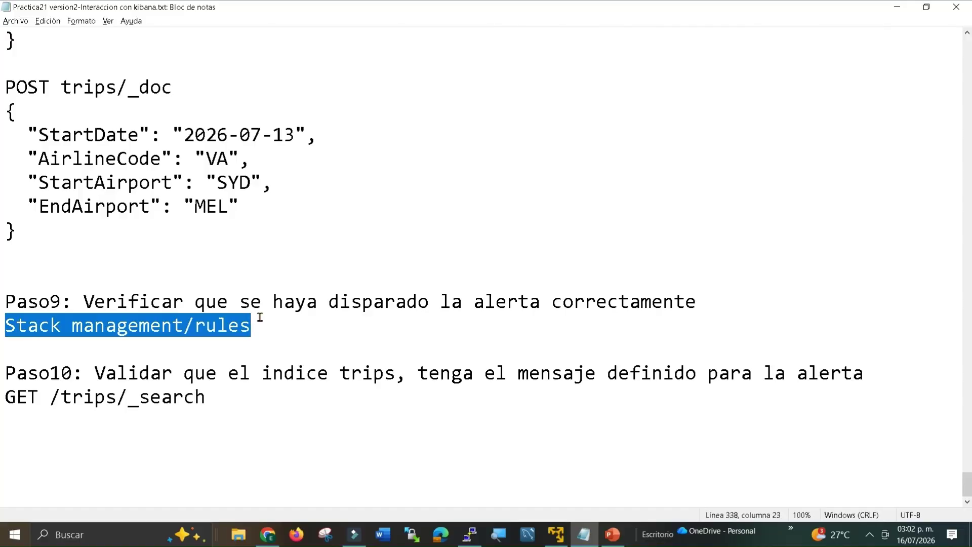
Step: Switch back to Elastic in Chrome and open the Rules page of Stack Management
key("alt+Tab")
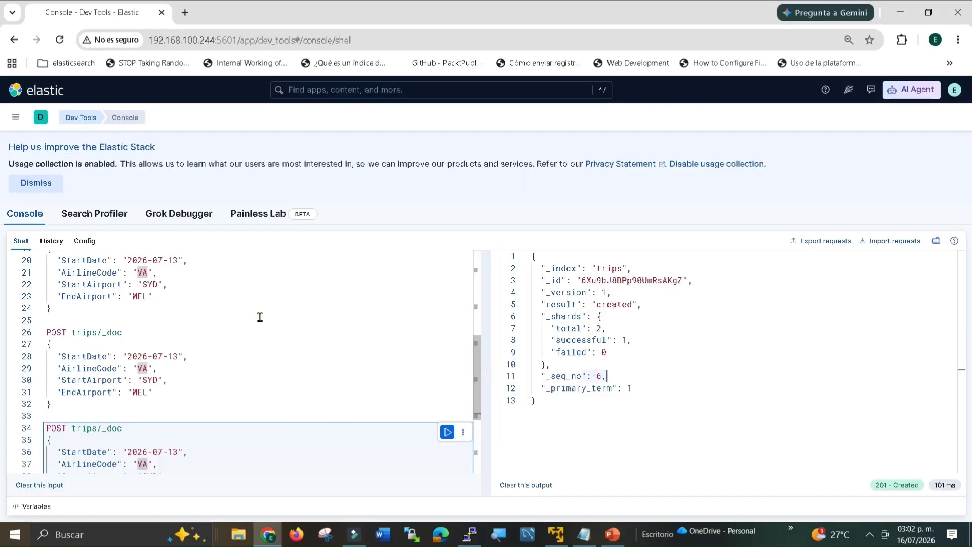
left_click(15, 117)
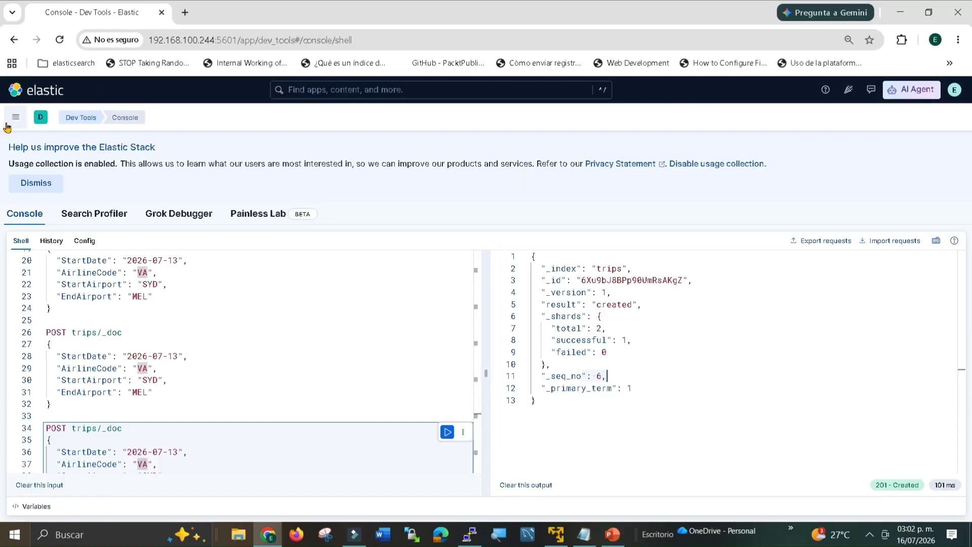
scroll(71, 304, "down", 15)
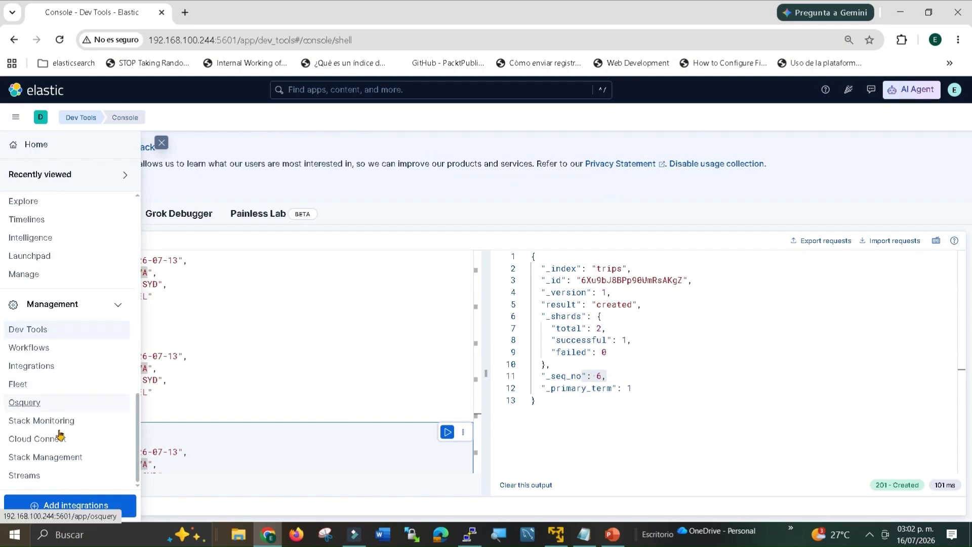
left_click(44, 457)
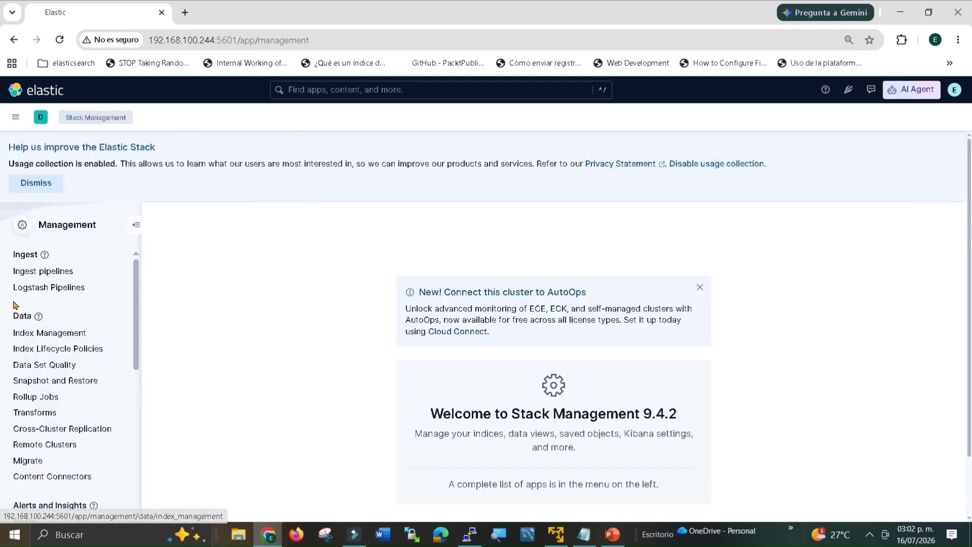
scroll(6, 293, "down", 1)
scroll(7, 298, "down", 3)
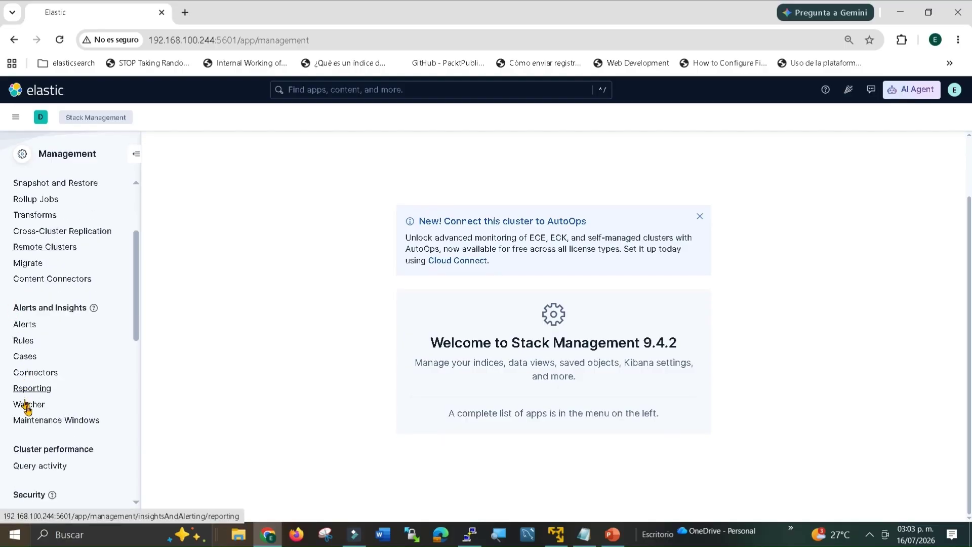
left_click(21, 340)
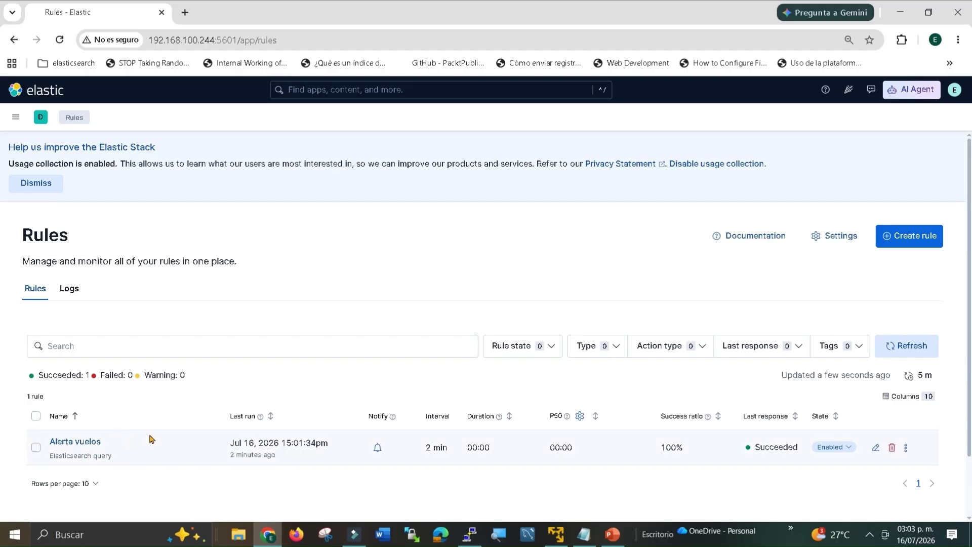
Step: Check the Alerta vuelos rule's type and last run time, and open its details page
scroll(149, 439, "down", 2)
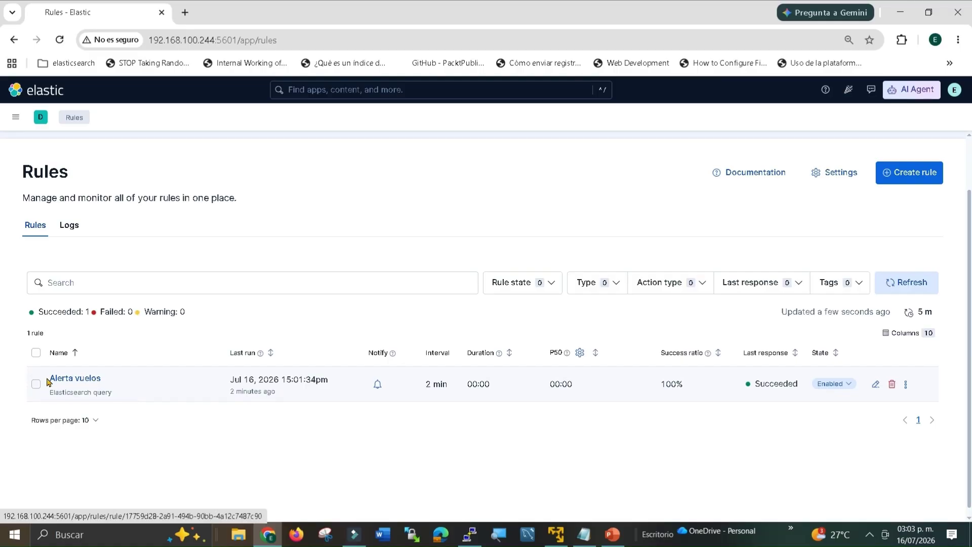
left_click_drag(50, 394, 119, 397)
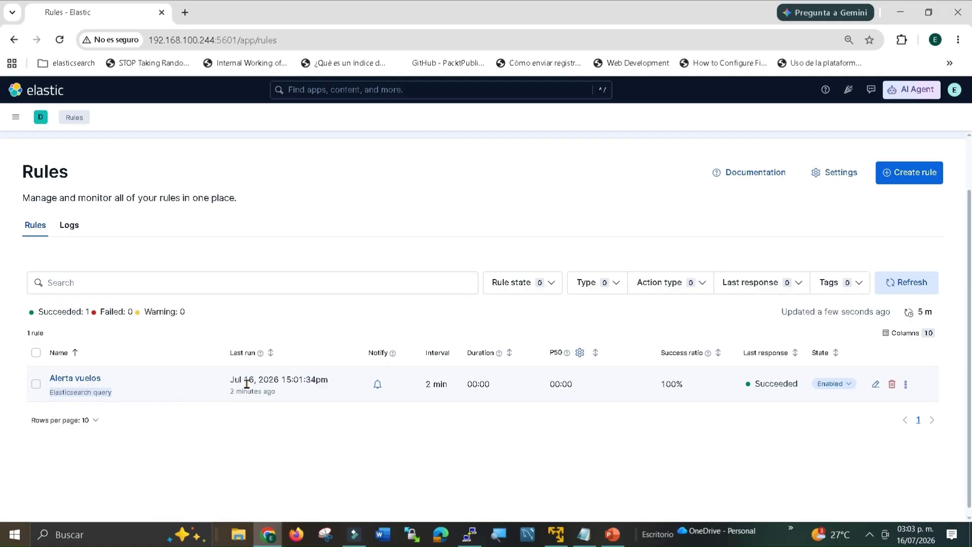
left_click_drag(228, 381, 324, 379)
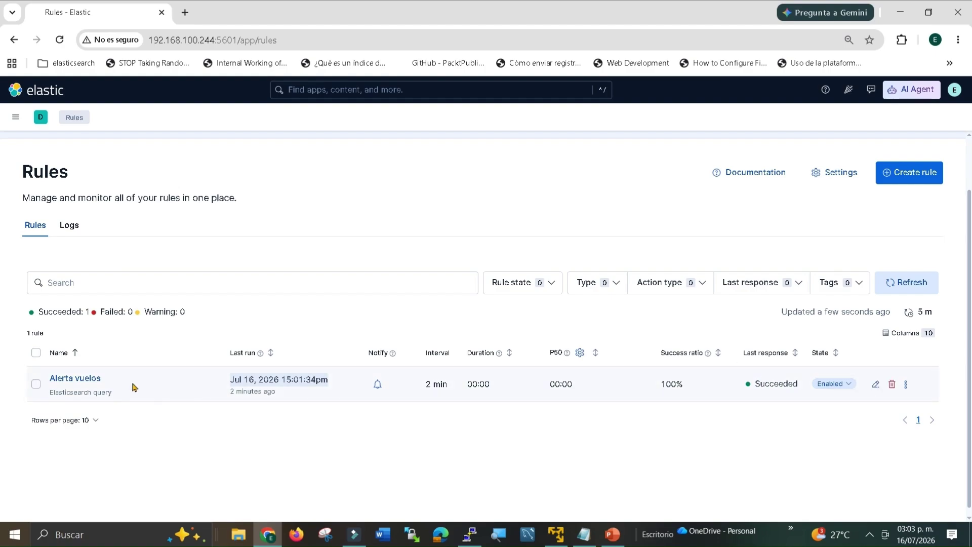
left_click(74, 383)
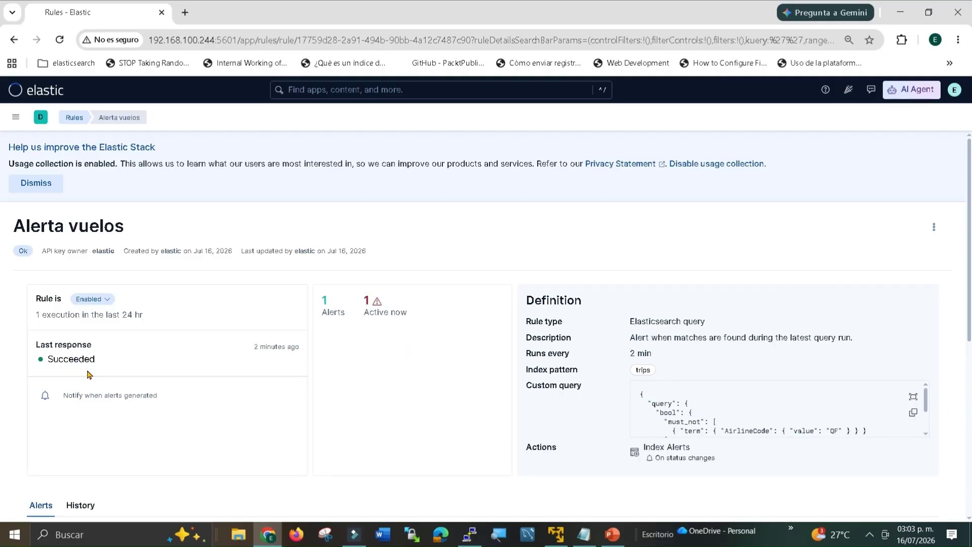
Step: Examine the Alerta vuelos rule's status, execution summary, definition and the entries in its alerts table
scroll(405, 310, "down", 3)
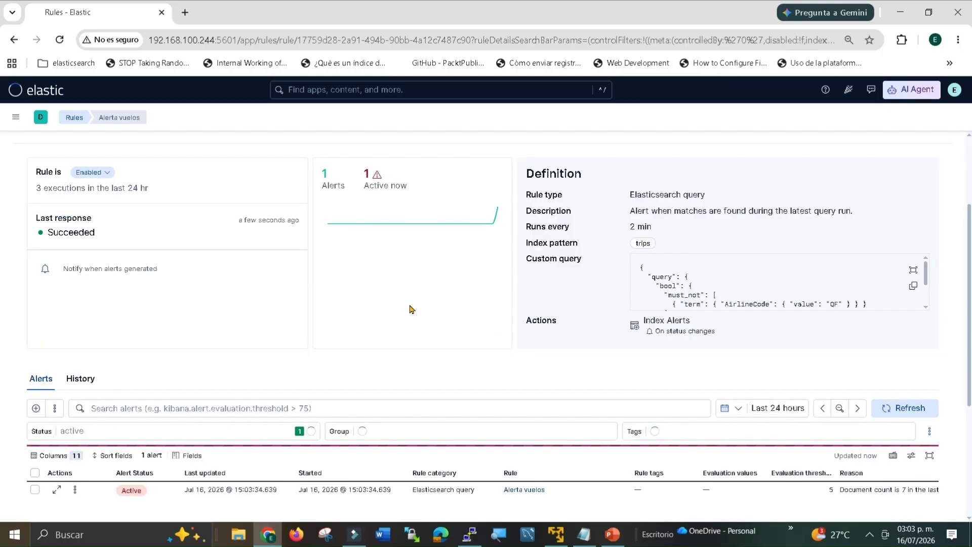
scroll(407, 310, "up", 1)
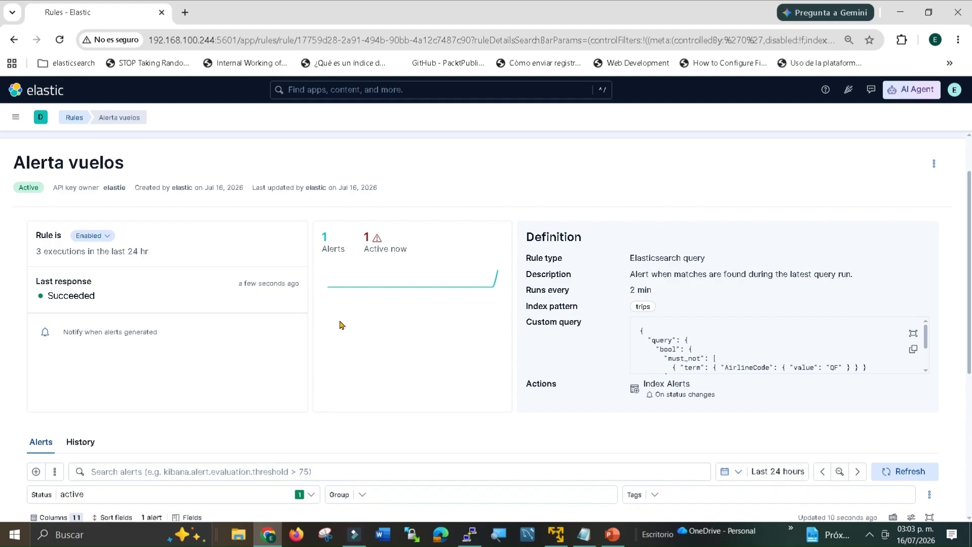
scroll(334, 335, "down", 1)
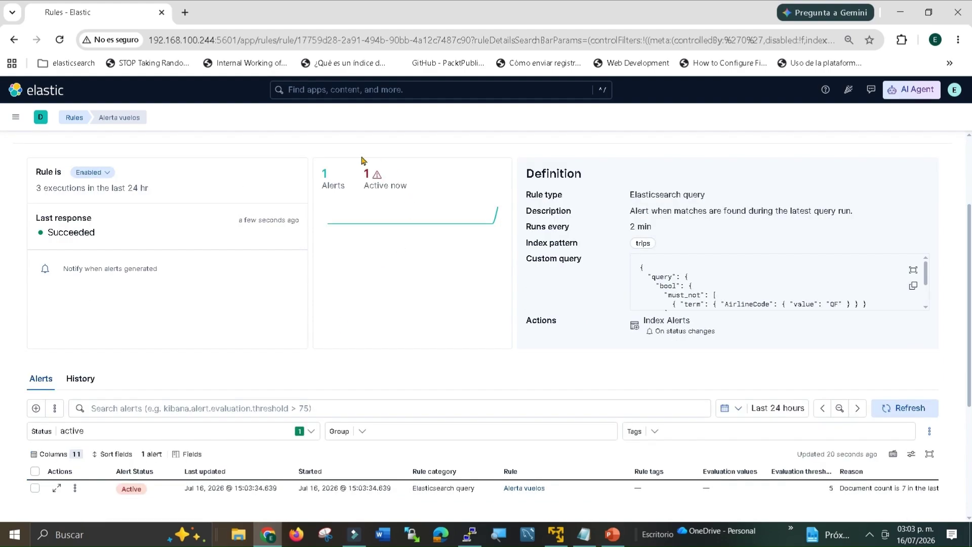
scroll(380, 276, "down", 1)
scroll(380, 275, "down", 1)
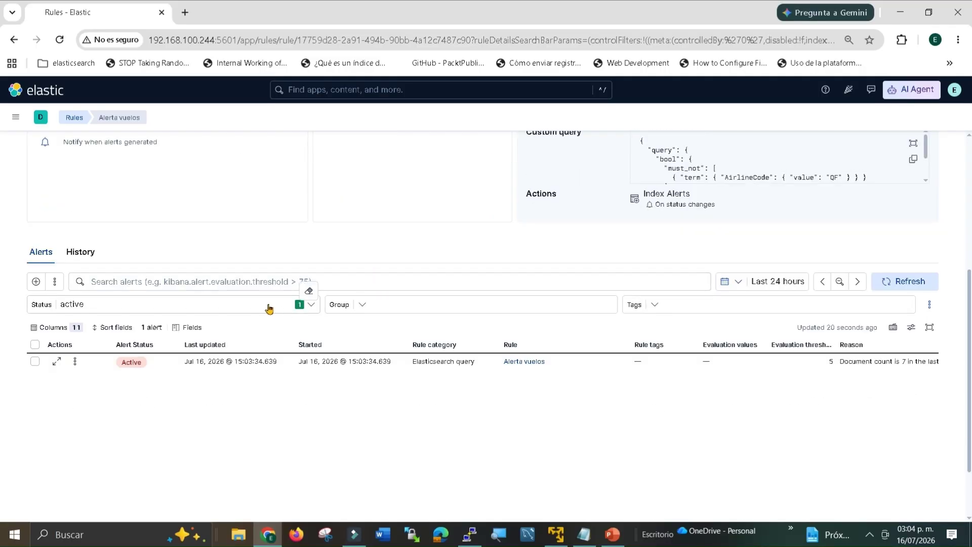
scroll(268, 307, "up", 1)
scroll(265, 305, "down", 2)
scroll(265, 306, "up", 5)
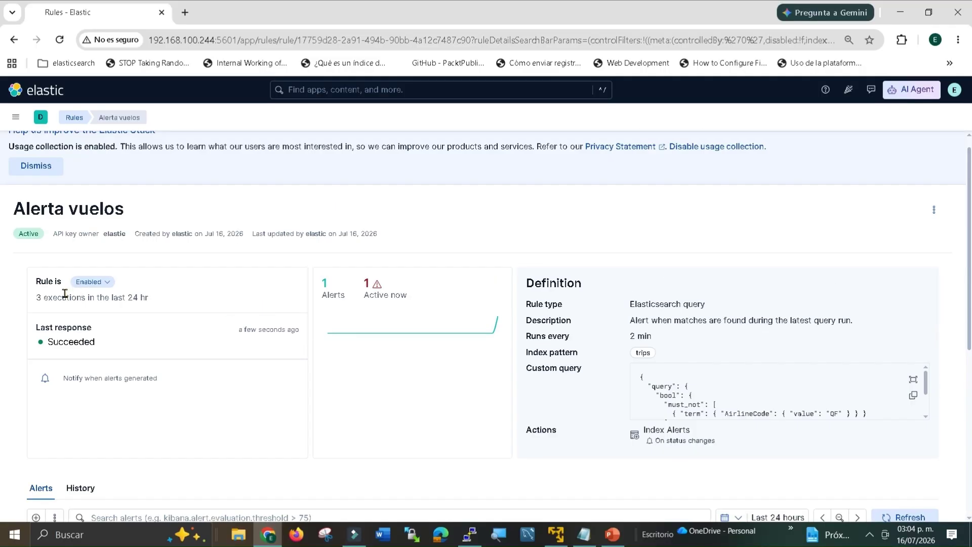
scroll(66, 293, "down", 5)
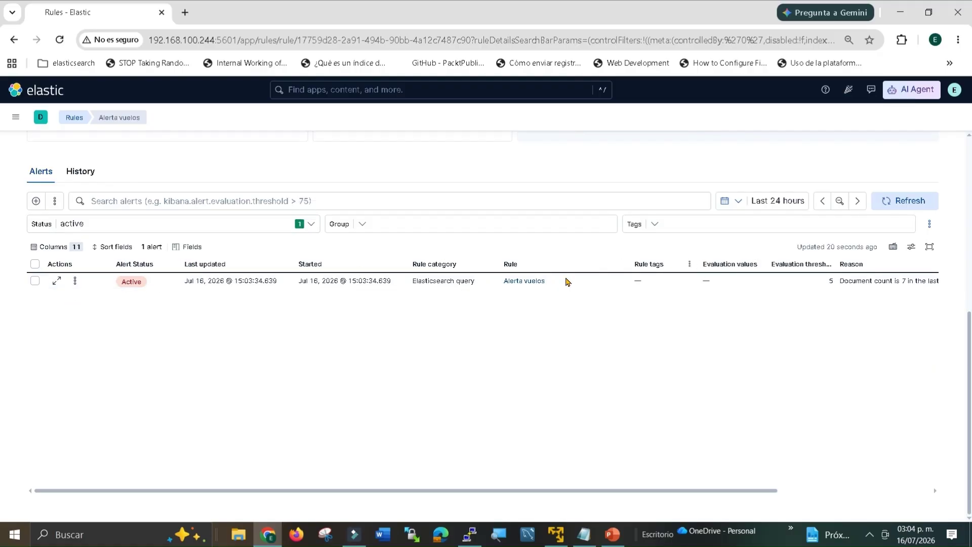
Step: Reopen the Alerta vuelos rule from its alert entry and review its run history and event log
left_click(526, 282)
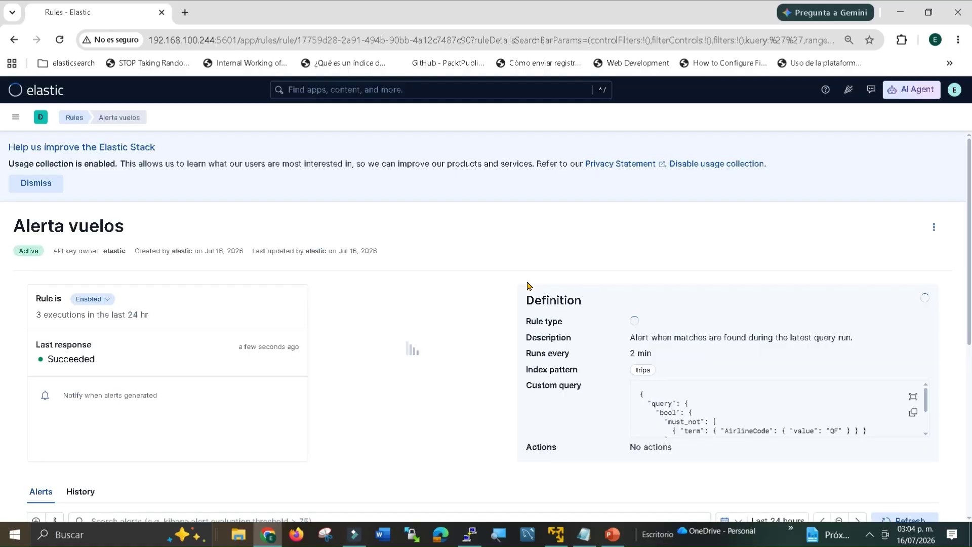
scroll(526, 284, "down", 5)
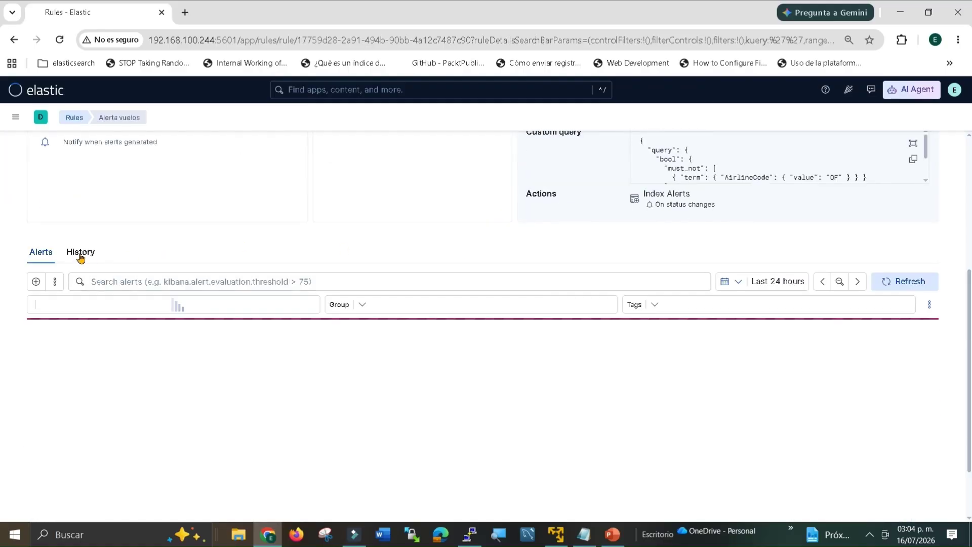
left_click(79, 255)
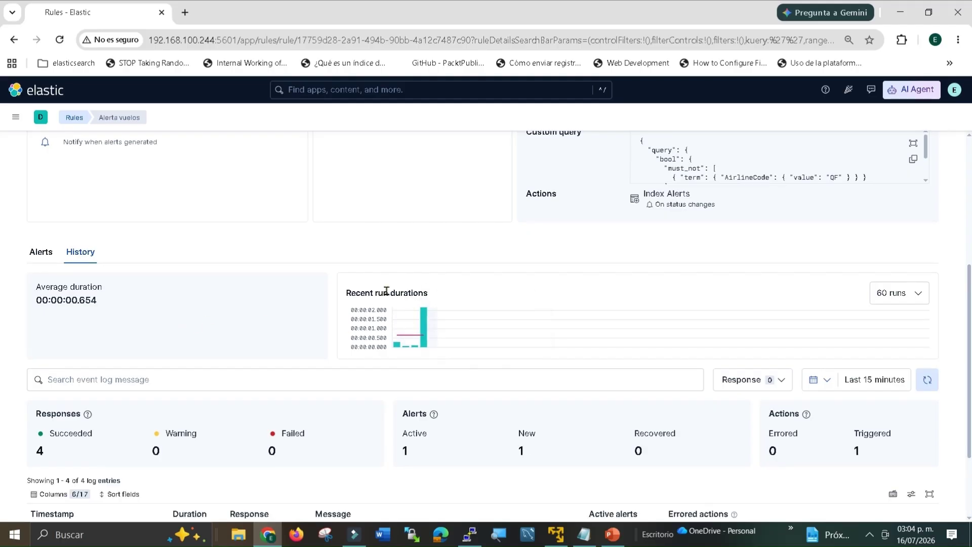
scroll(423, 309, "down", 2)
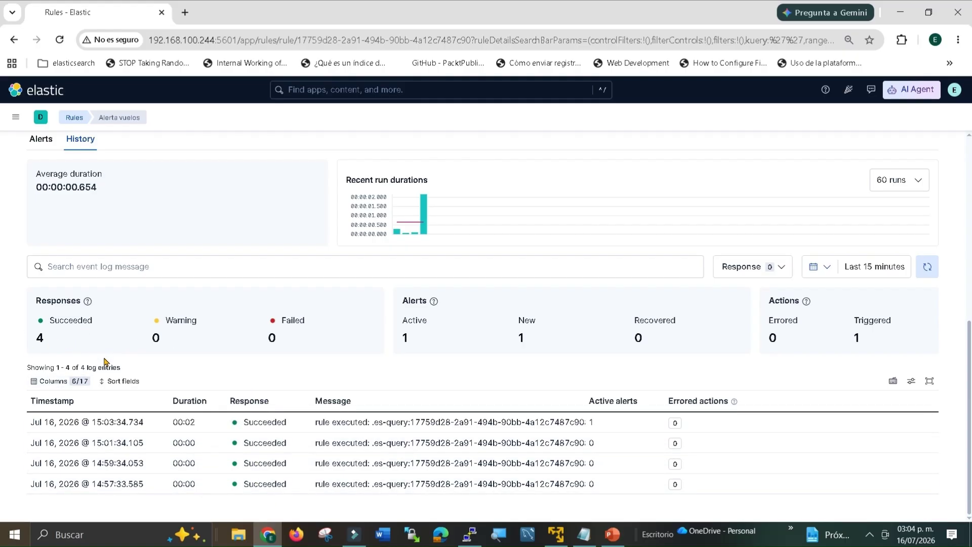
Step: Switch to the practice notes in Notepad and copy the GET /trips/_search request under Paso10
scroll(105, 362, "up", 7)
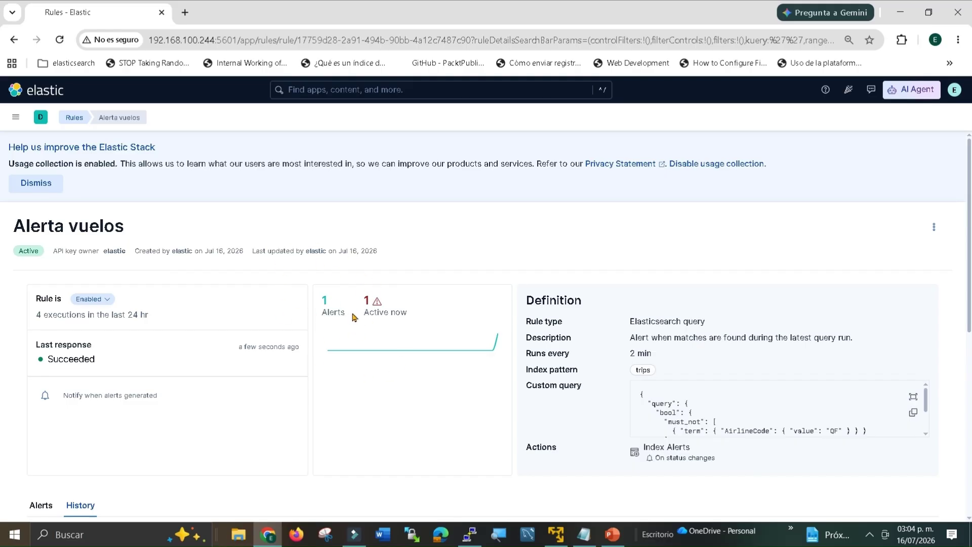
left_click(584, 534)
left_click(7, 393)
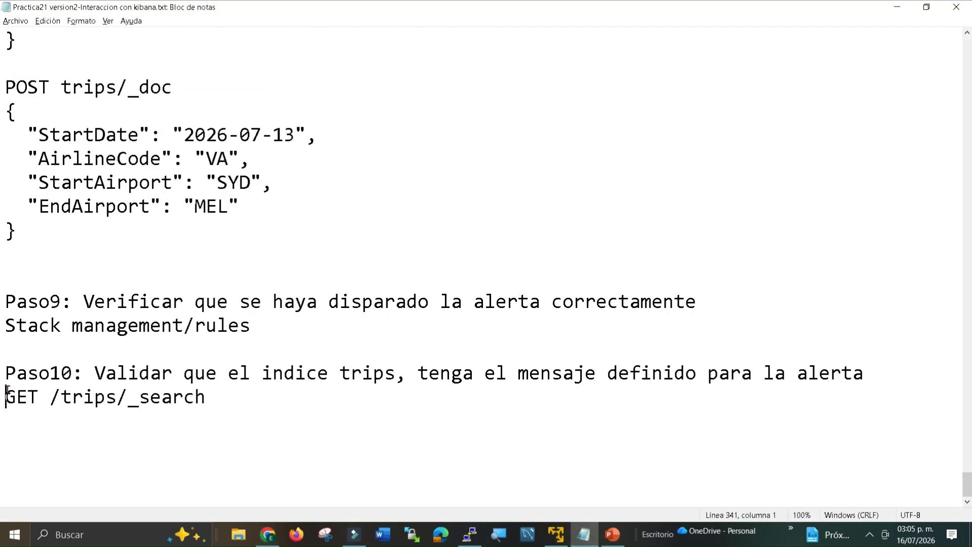
left_click_drag(7, 396, 208, 396)
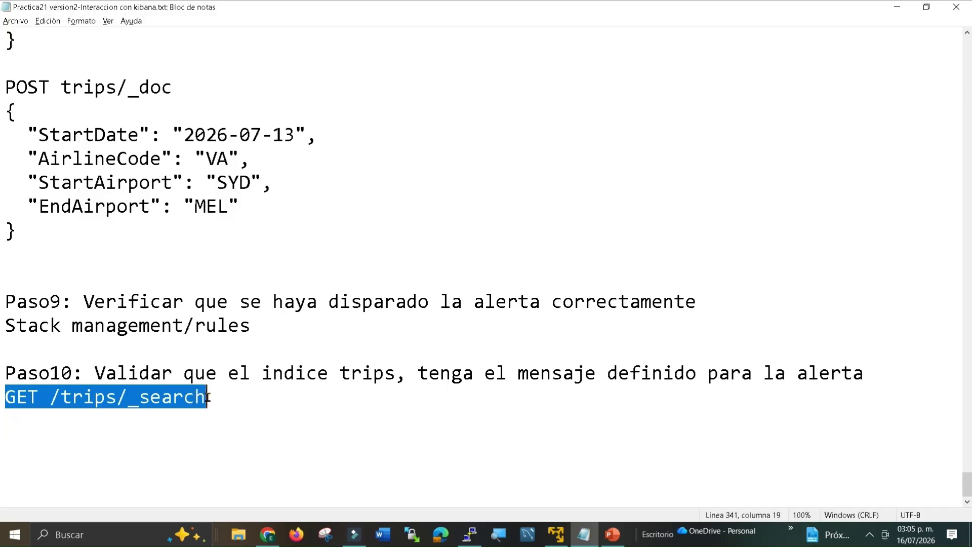
right_click(152, 399)
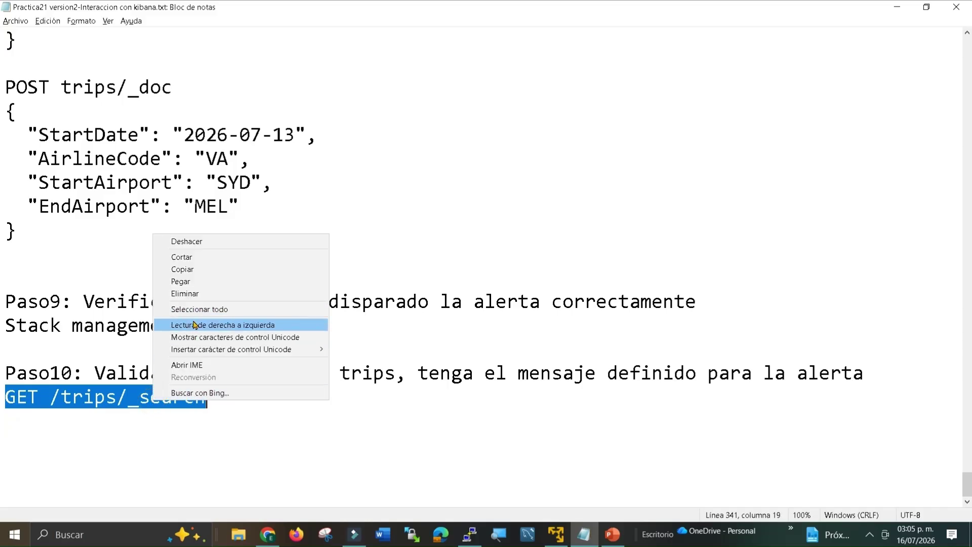
left_click(195, 269)
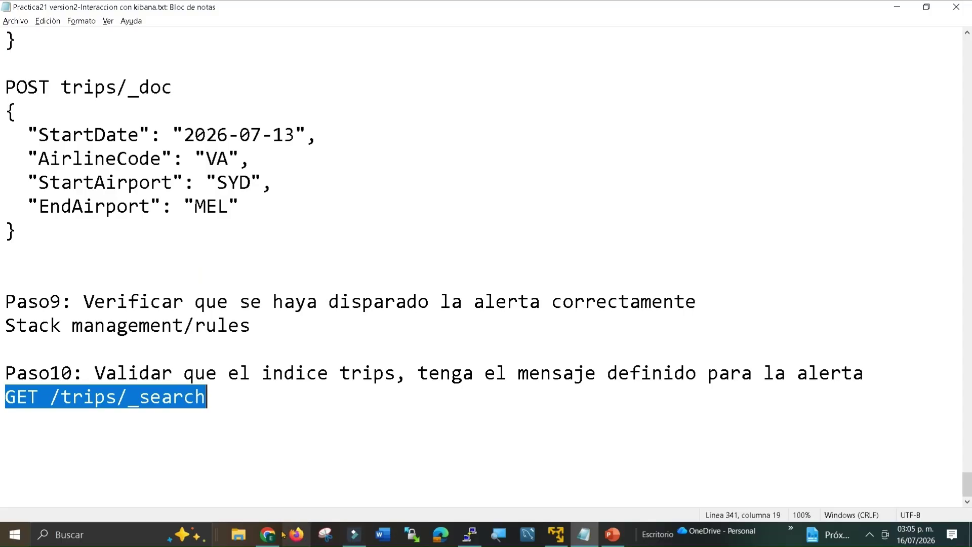
Step: Return to Elastic in Chrome and open the Dev Tools Console
left_click(266, 535)
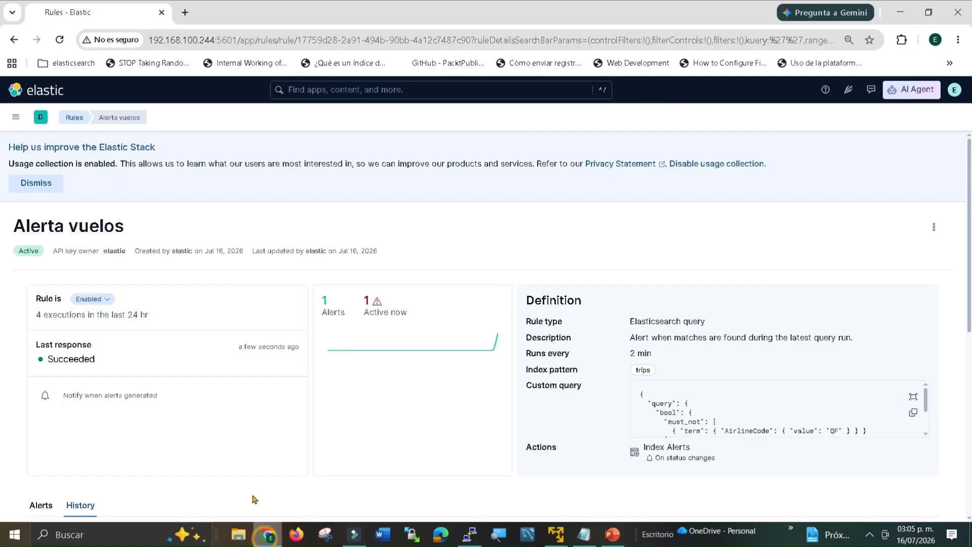
left_click(16, 117)
scroll(55, 329, "down", 10)
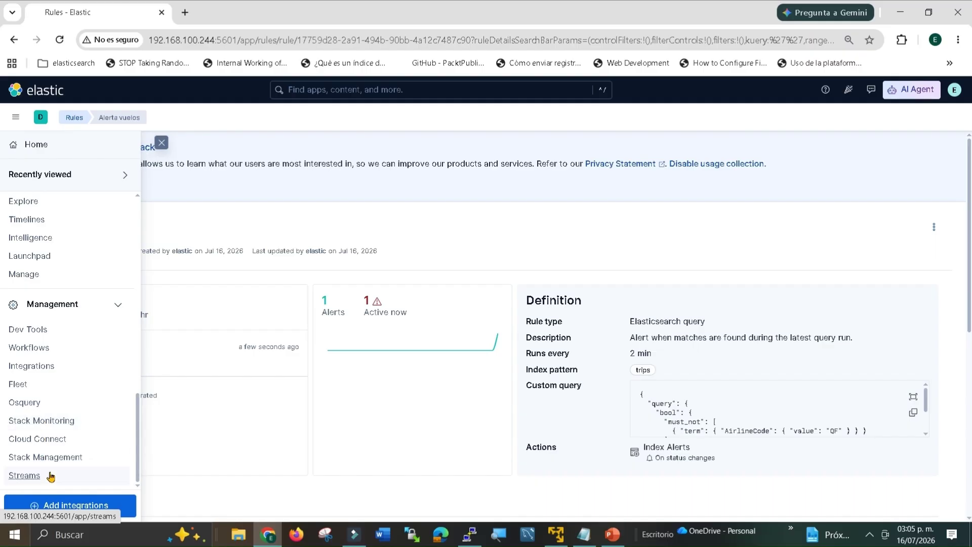
left_click(26, 333)
Step: Add the GET /trips/_search request below the last POST request in the Console and send it
scroll(169, 425, "down", 8)
left_click(89, 462)
key("Return")
key("Return")
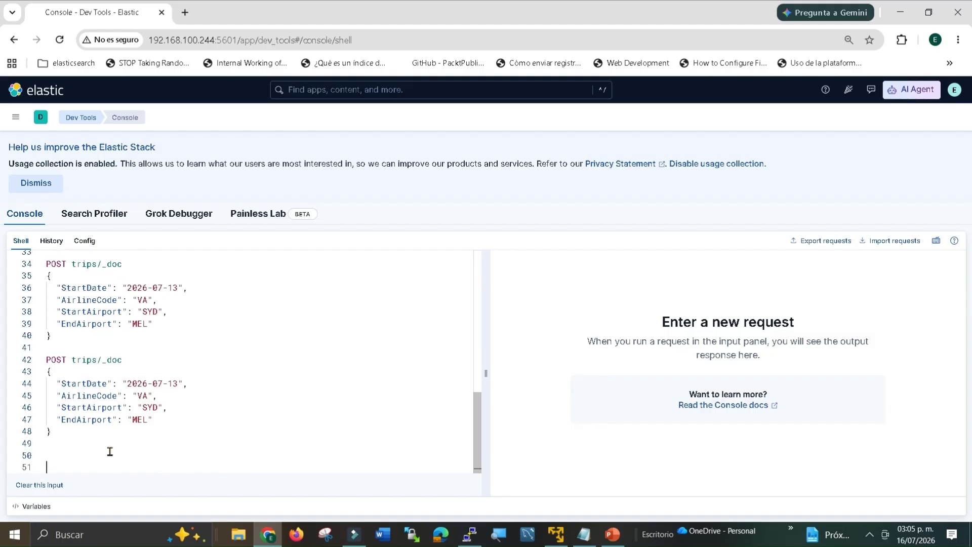
type("GET /trips/_search")
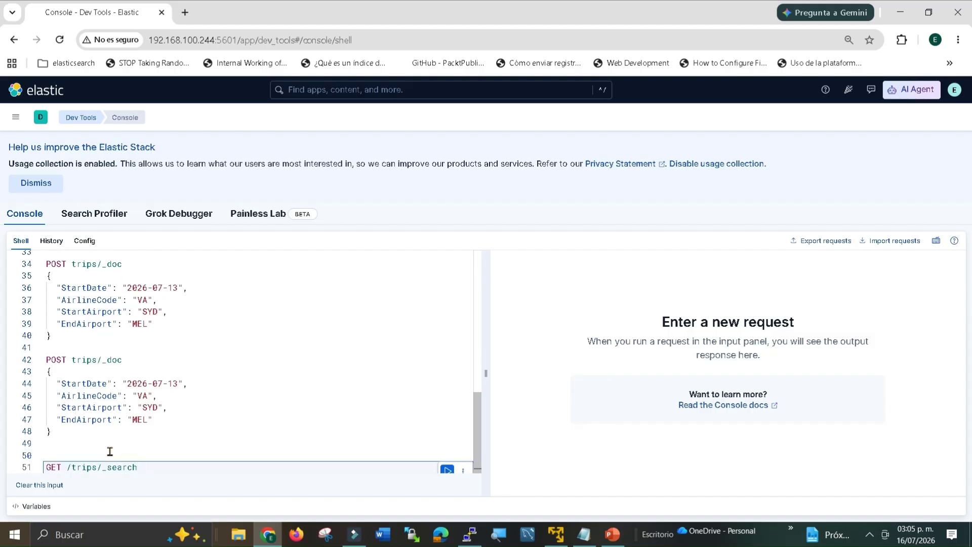
left_click(446, 470)
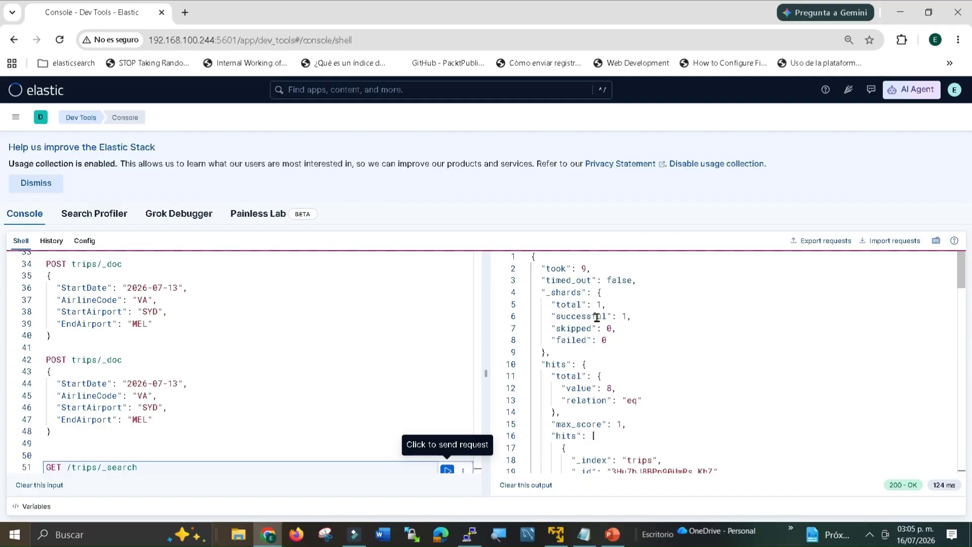
Step: Examine the documents returned for the trips index, focusing on the alert document's type, message, rule ID and rule name
scroll(598, 308, "down", 10)
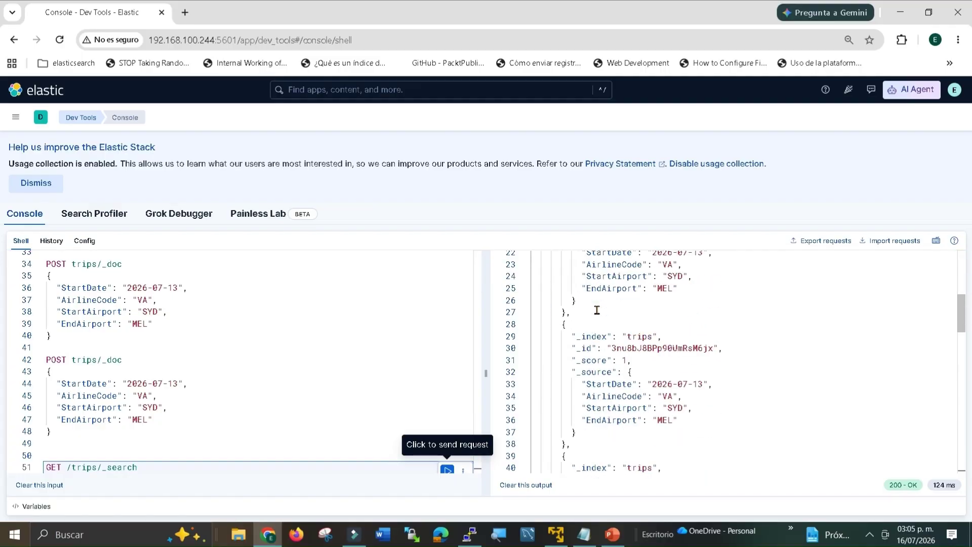
scroll(597, 310, "down", 12)
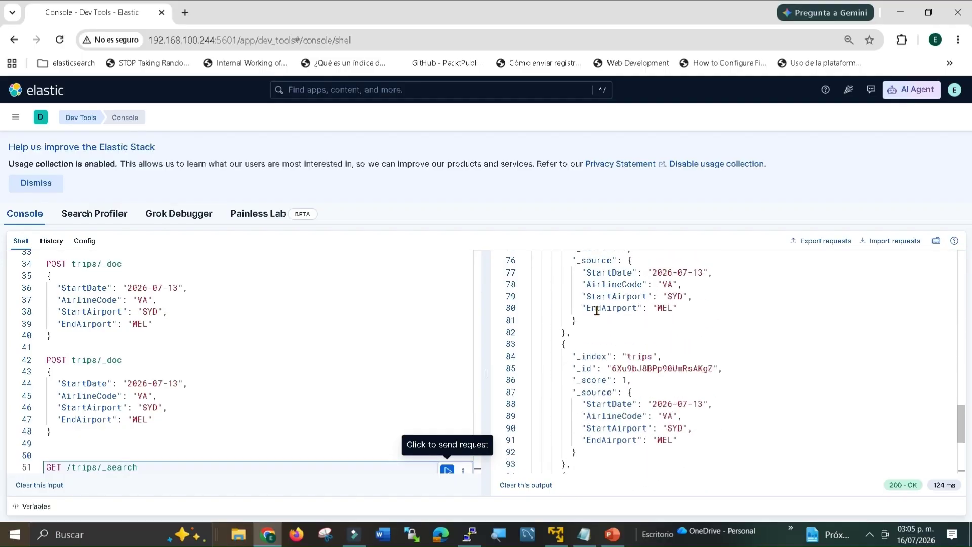
scroll(597, 310, "down", 1)
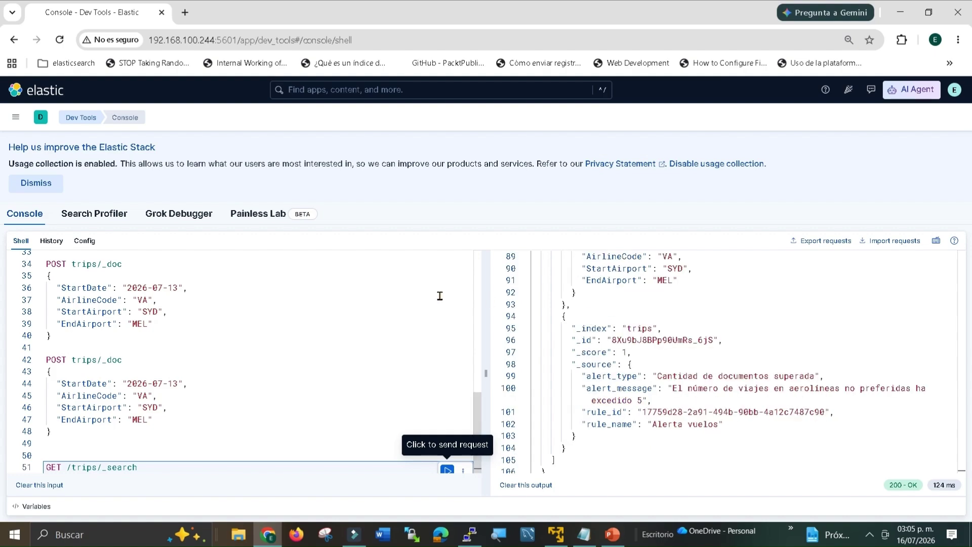
left_click_drag(583, 330, 747, 417)
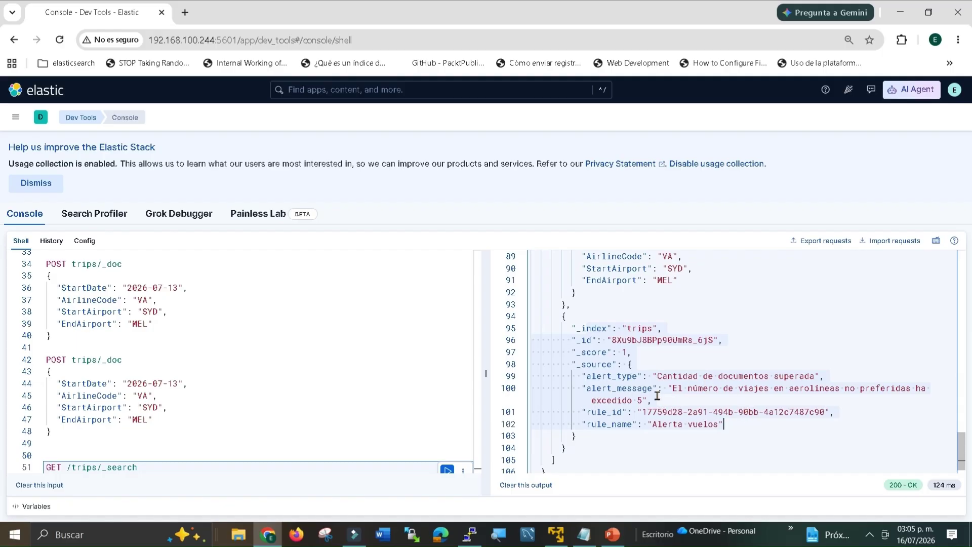
scroll(624, 372, "up", 5)
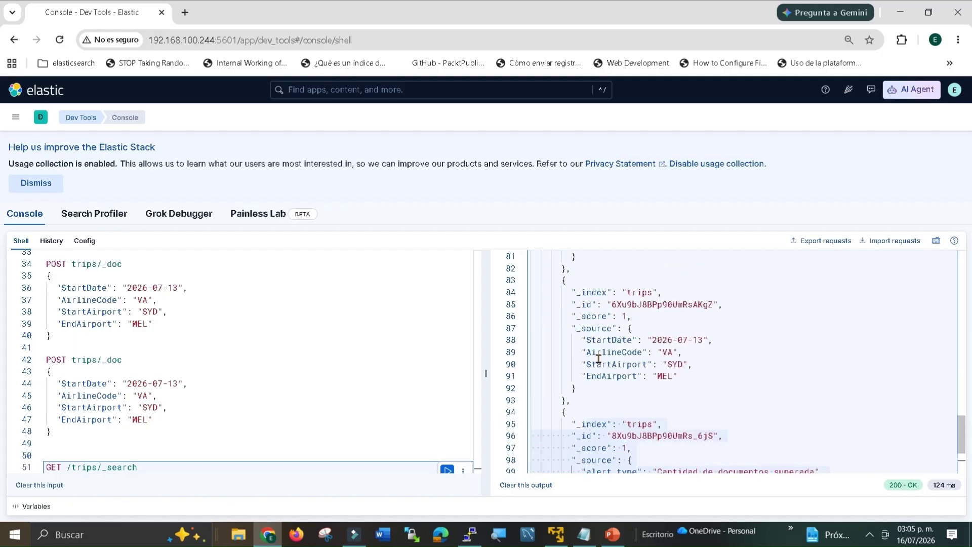
scroll(597, 358, "up", 7)
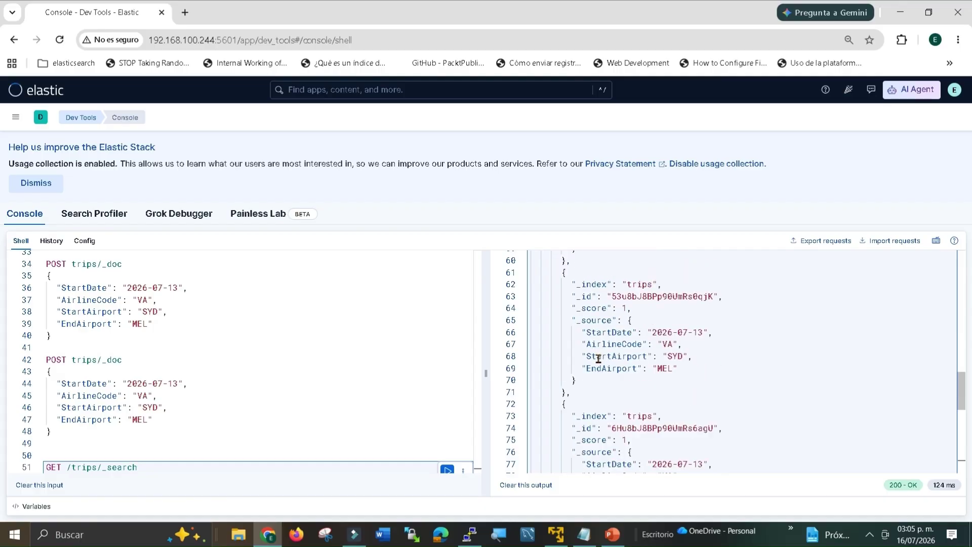
scroll(597, 358, "up", 12)
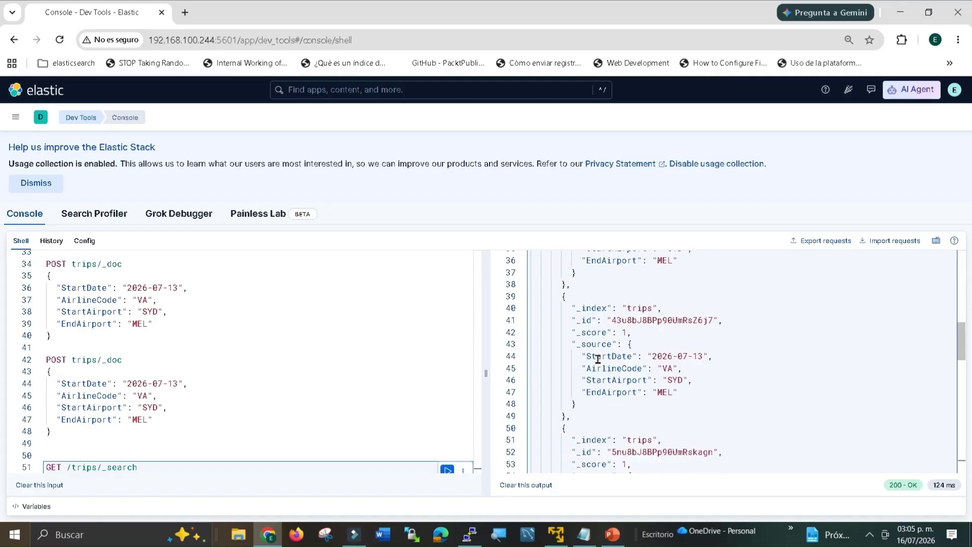
scroll(597, 358, "down", 20)
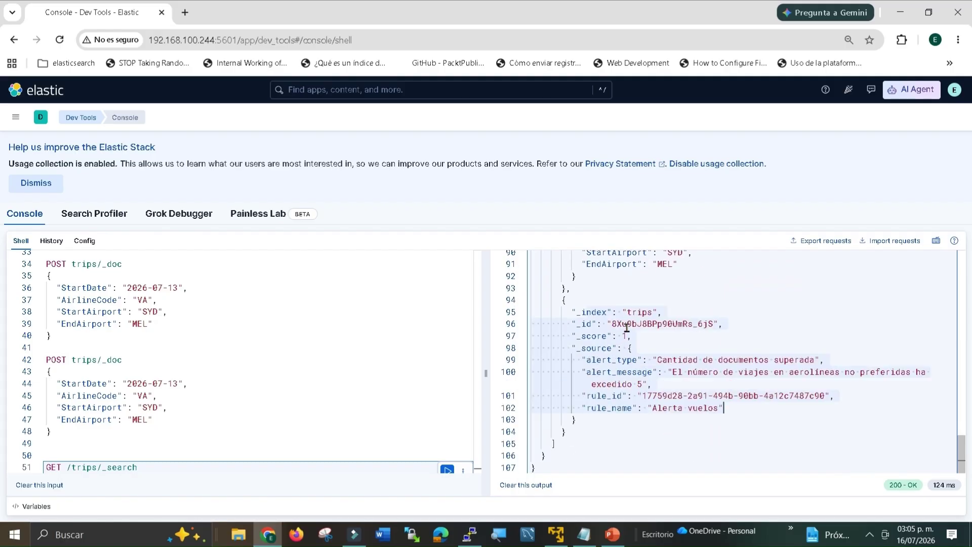
left_click(664, 360)
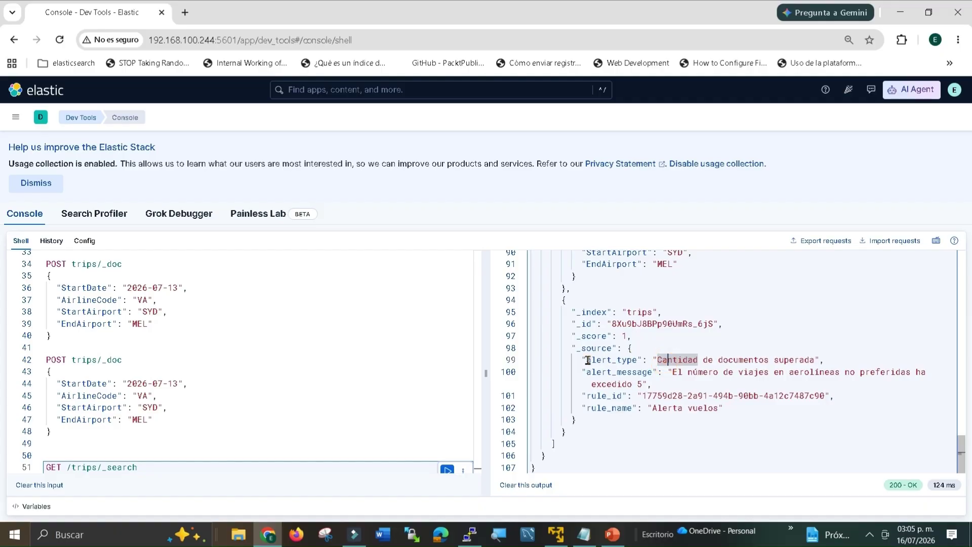
left_click_drag(586, 360, 770, 407)
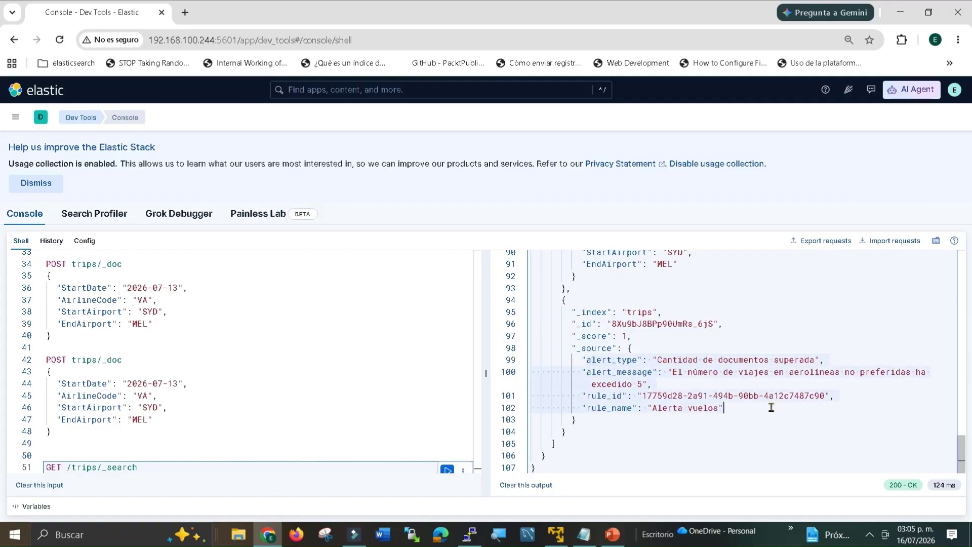
Step: Switch to the PowerPoint presentation for the alerts practice
left_click(357, 383)
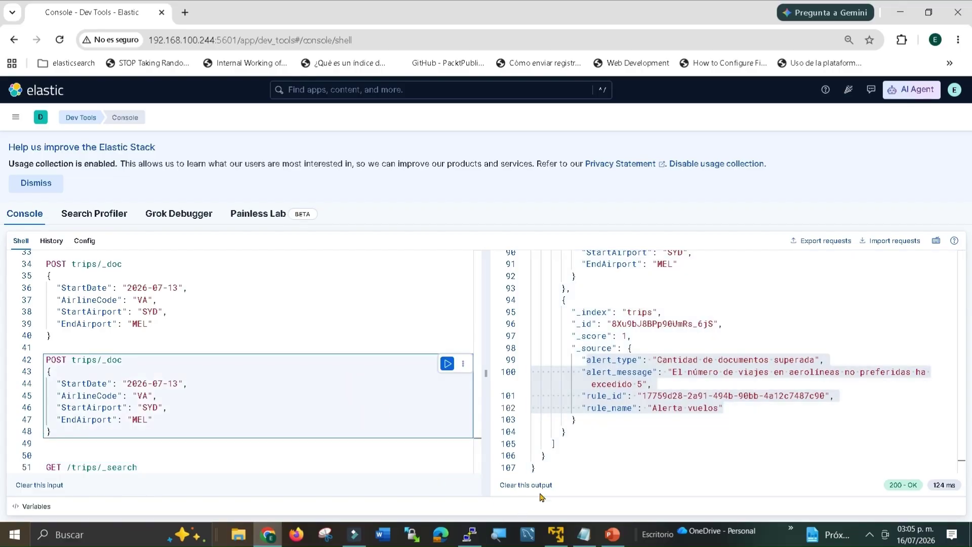
mouse_move(619, 542)
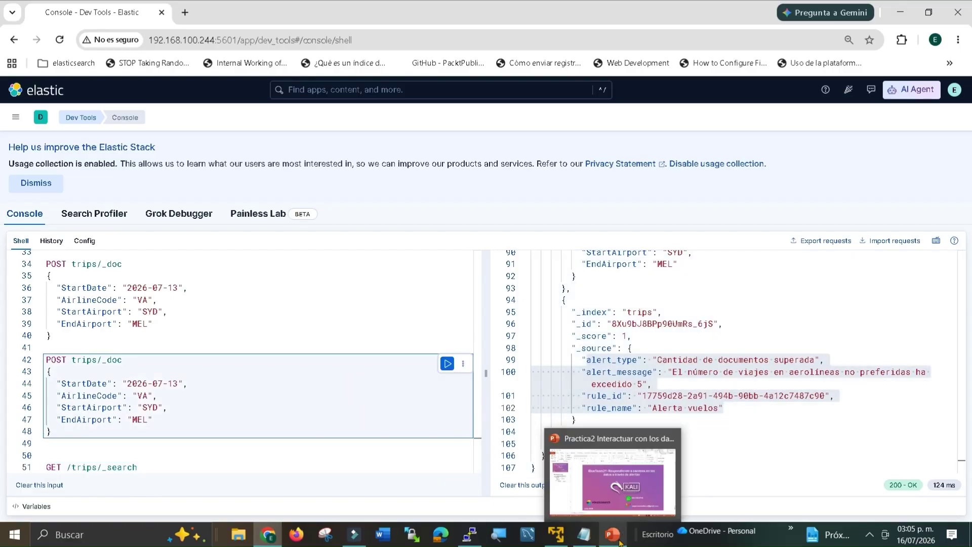
left_click(624, 542)
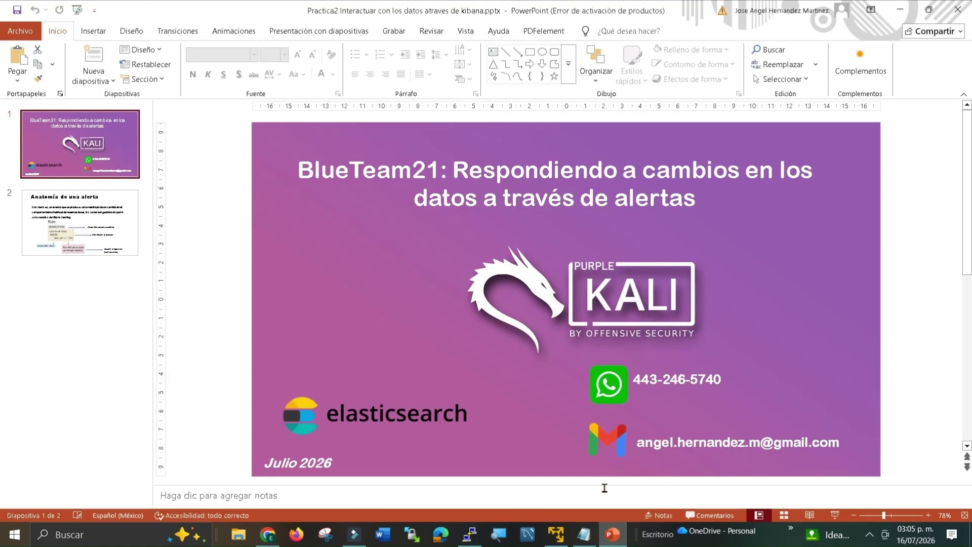
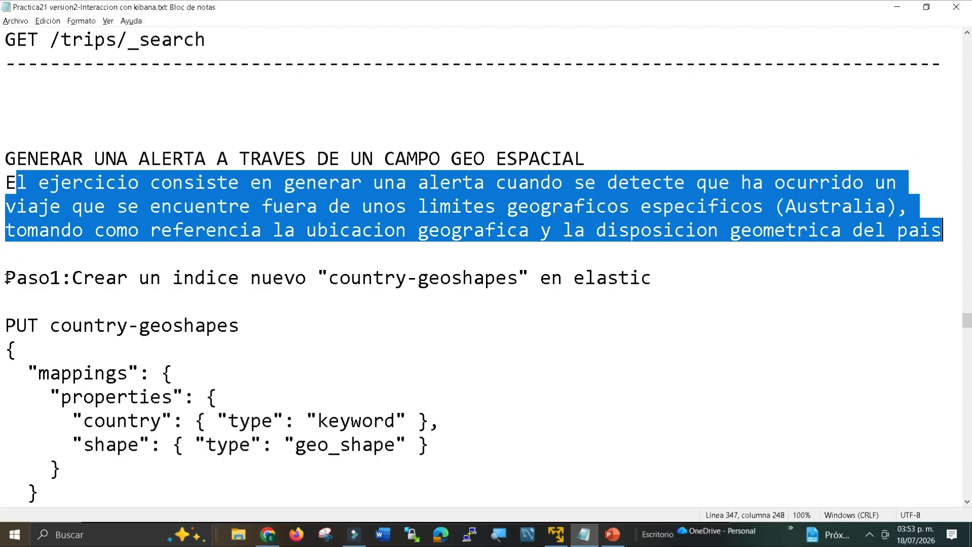
Step: Review the Paso1 instruction for the geospatial alert in Notepad and copy its PUT country-geoshapes mapping request
left_click(7, 277)
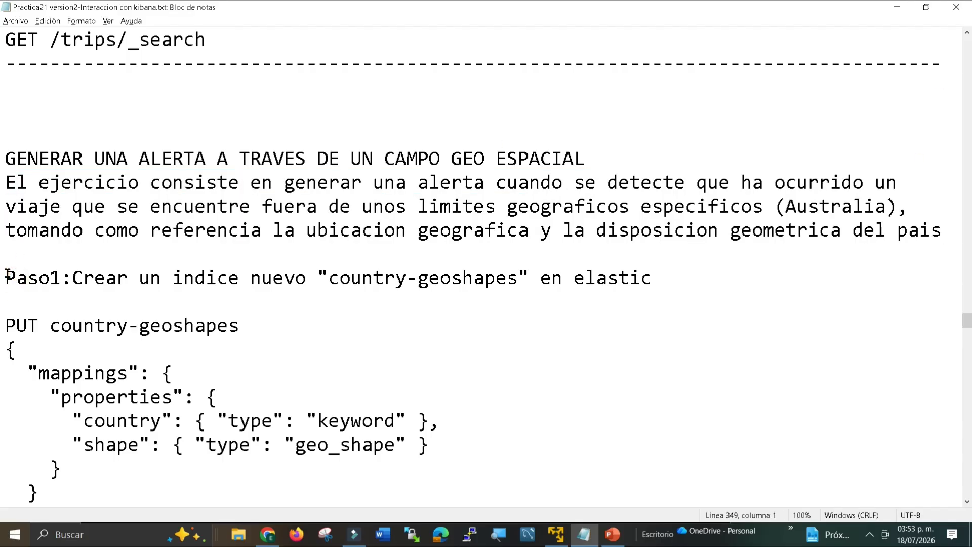
left_click_drag(7, 276, 675, 269)
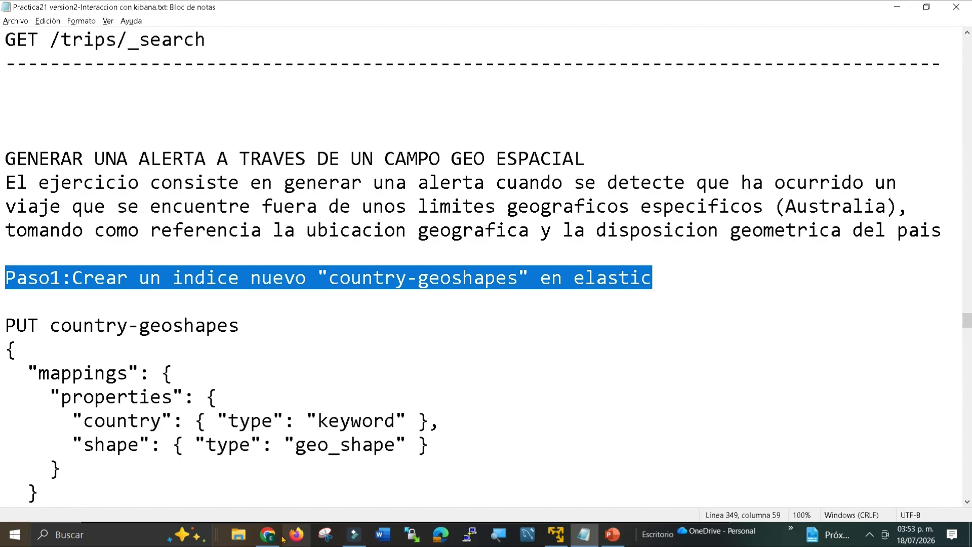
mouse_move(265, 542)
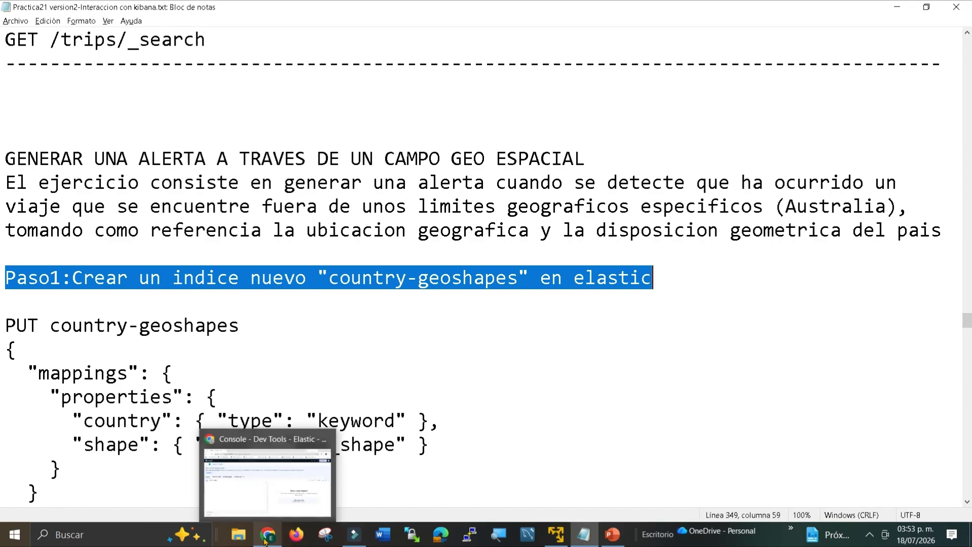
left_click(272, 504)
left_click(267, 534)
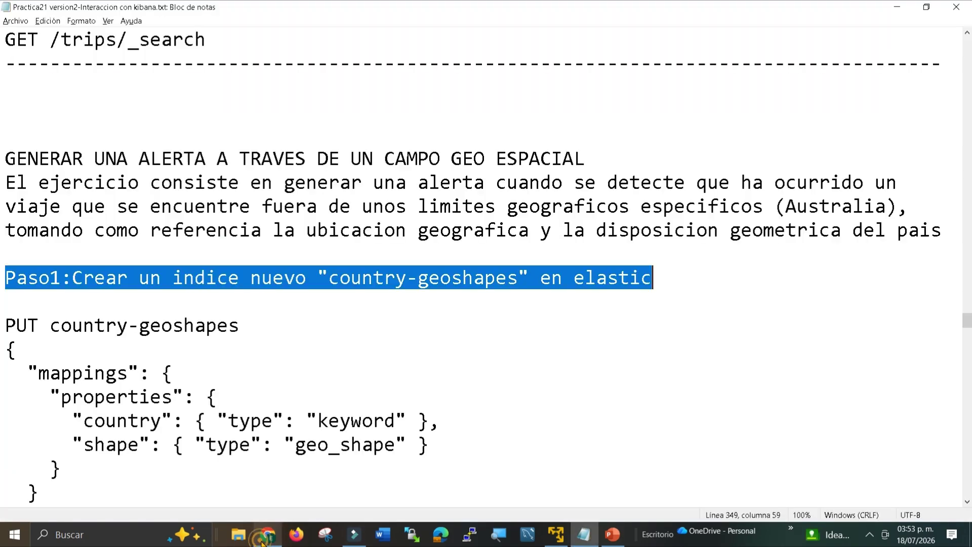
left_click_drag(11, 325, 91, 243)
key("ctrl+c")
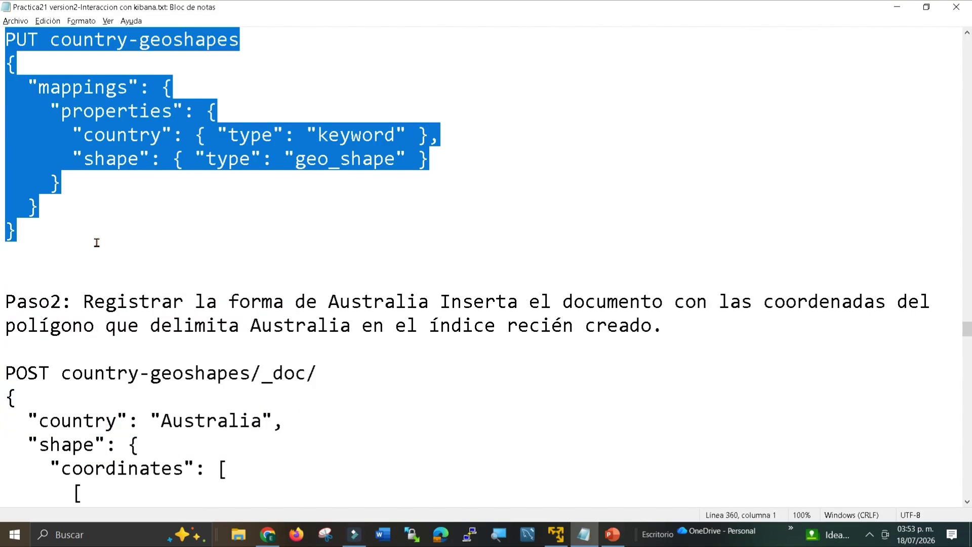
Step: Paste the request into the Elastic Console and send it to create the country-geoshapes index with country as keyword and shape as geo_shape
key("alt+Tab")
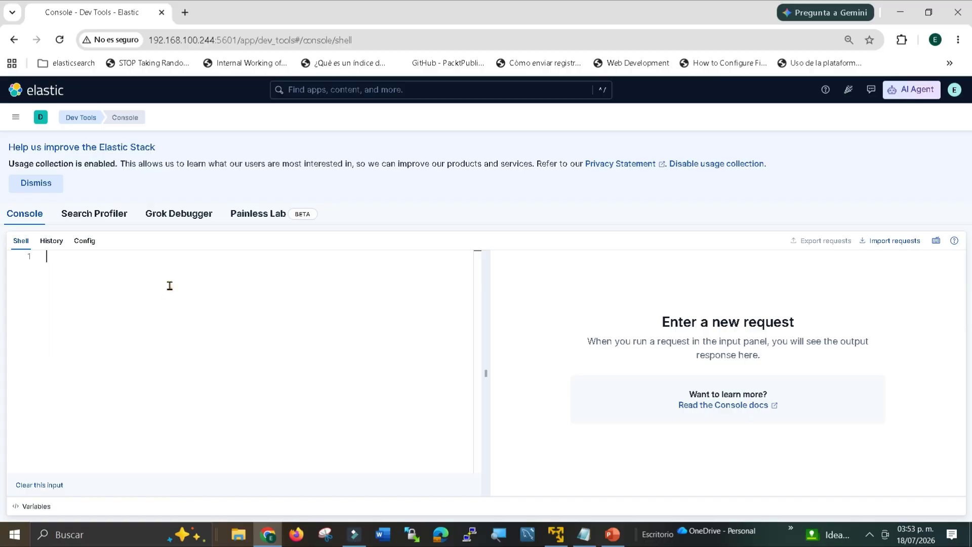
key("ctrl+v")
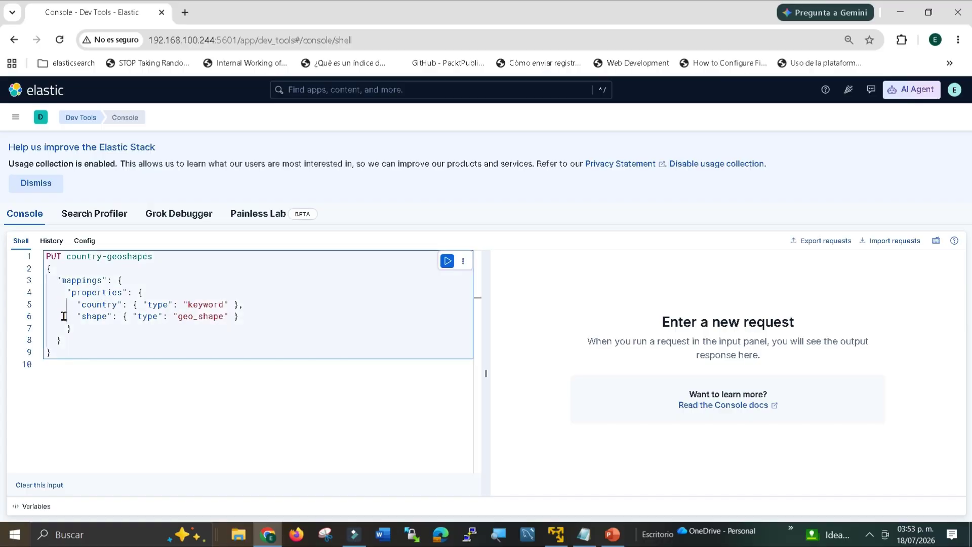
left_click_drag(61, 322, 236, 316)
left_click(267, 319)
left_click(447, 260)
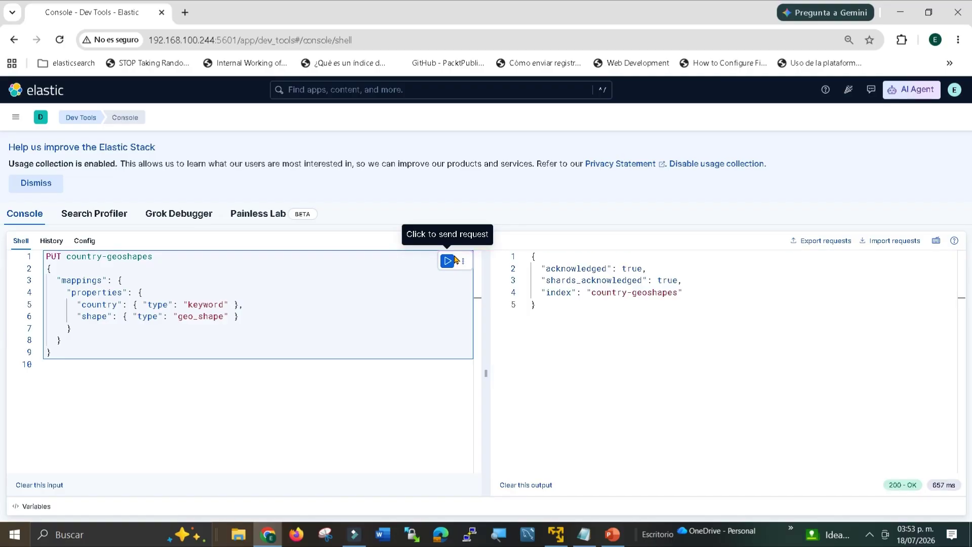
Step: Switch to Notepad, review the Paso2 instruction and copy its complete POST country-geoshapes/_doc/ request containing the Australia polygon
key("alt+Tab")
left_click(29, 302)
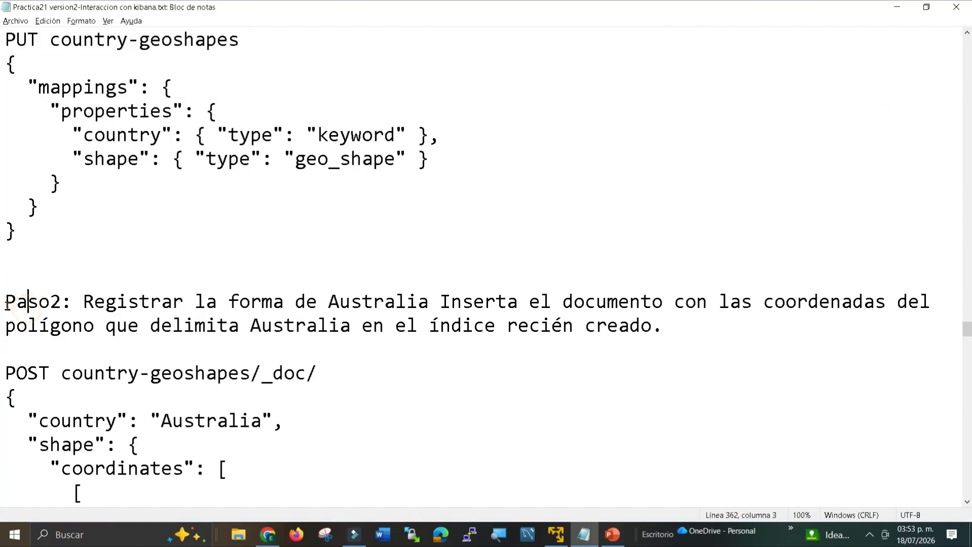
left_click_drag(6, 302, 603, 351)
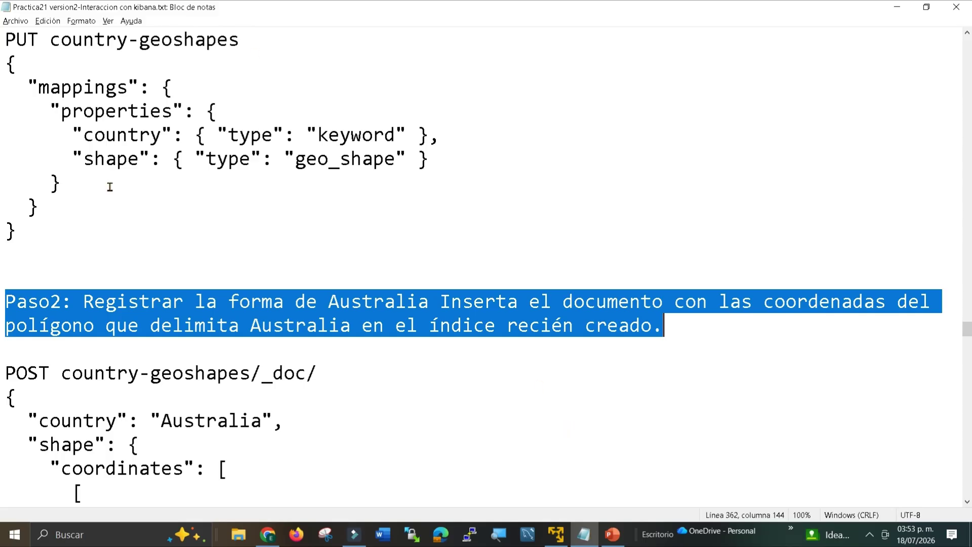
left_click(36, 377)
left_click(6, 373)
left_click_drag(6, 373, 135, 228)
right_click(115, 159)
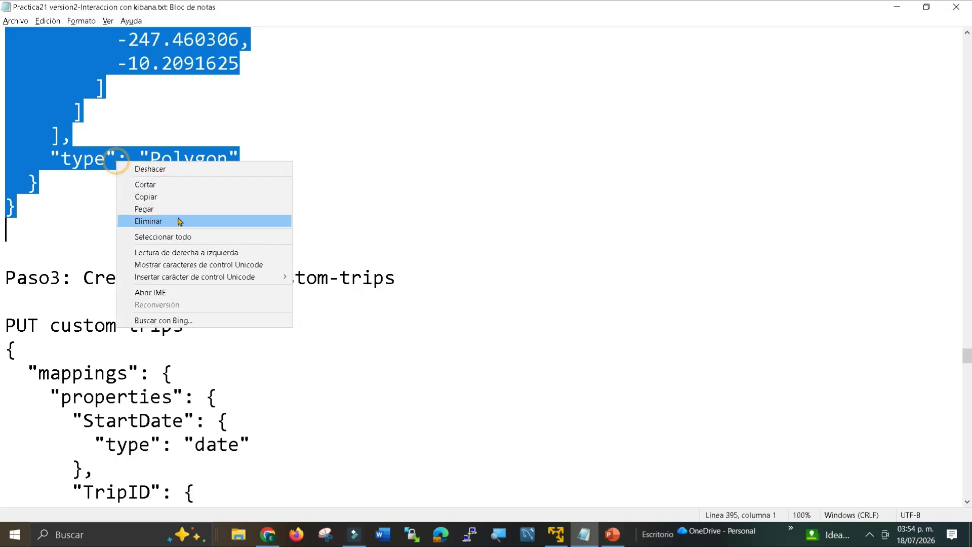
left_click(169, 196)
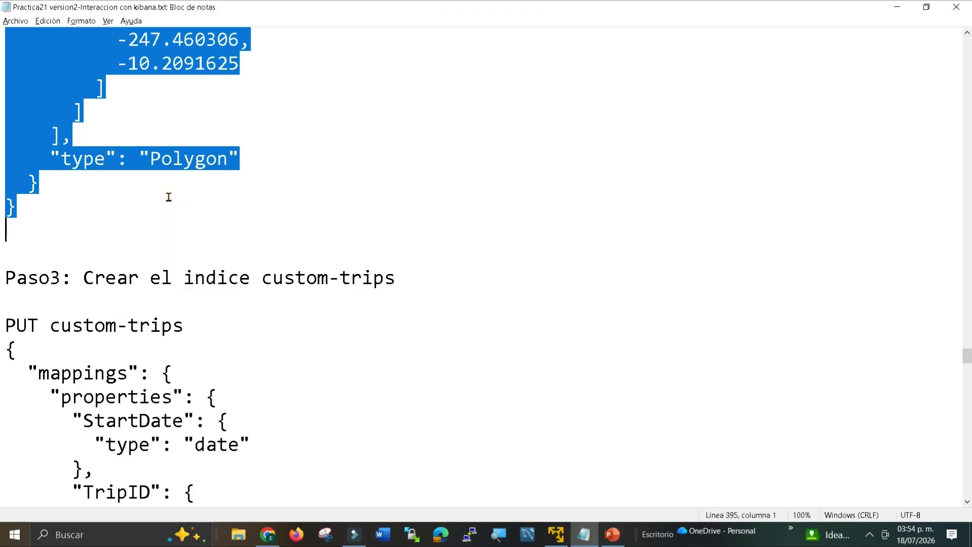
Step: Switch to the Elastic Console and paste the POST country-geoshapes/_doc/ request below the index creation request
key("alt+Tab")
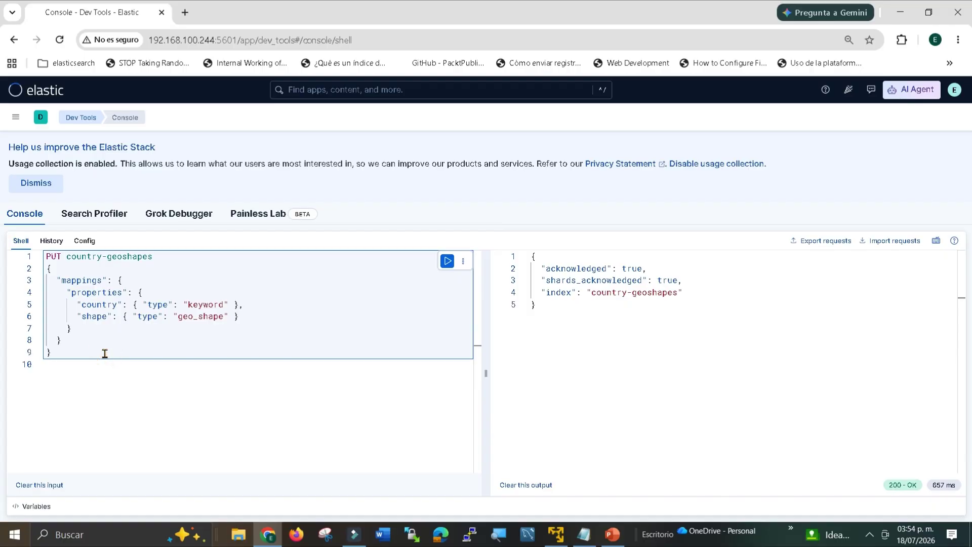
key("Return")
key("Return")
key("ctrl+v")
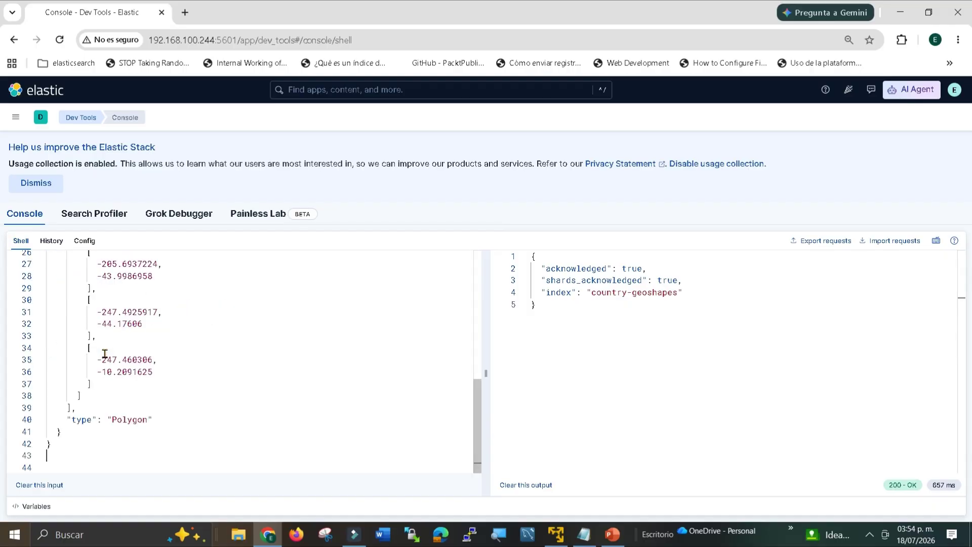
left_click(65, 325)
scroll(93, 358, "up", 5)
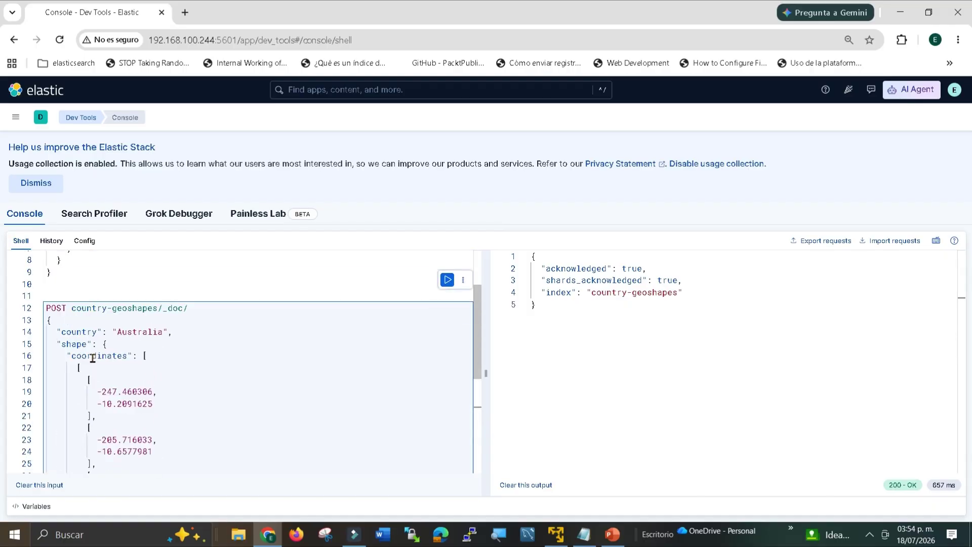
Step: Review the Australia document's country, coordinates and Polygon type, and send the request to register it in country-geoshapes
double_click(148, 332)
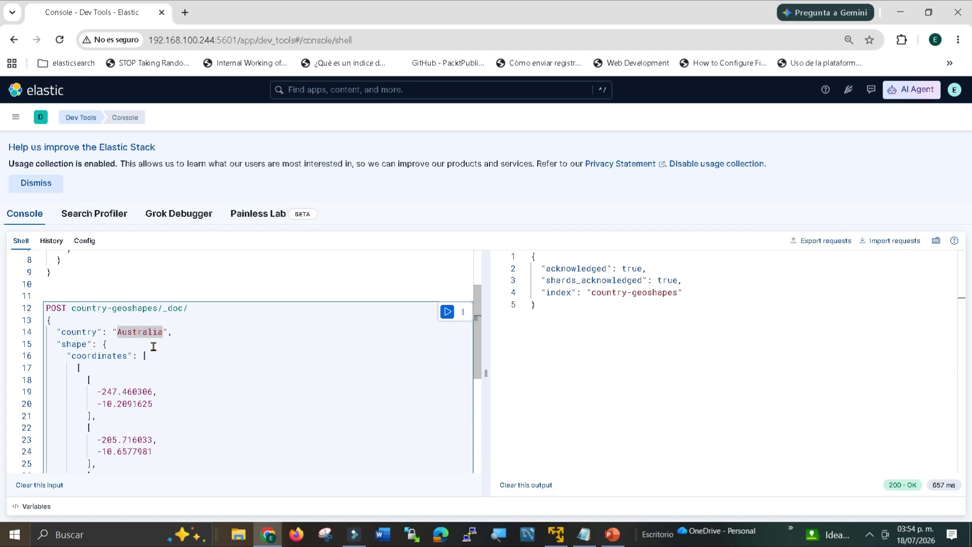
left_click(71, 343)
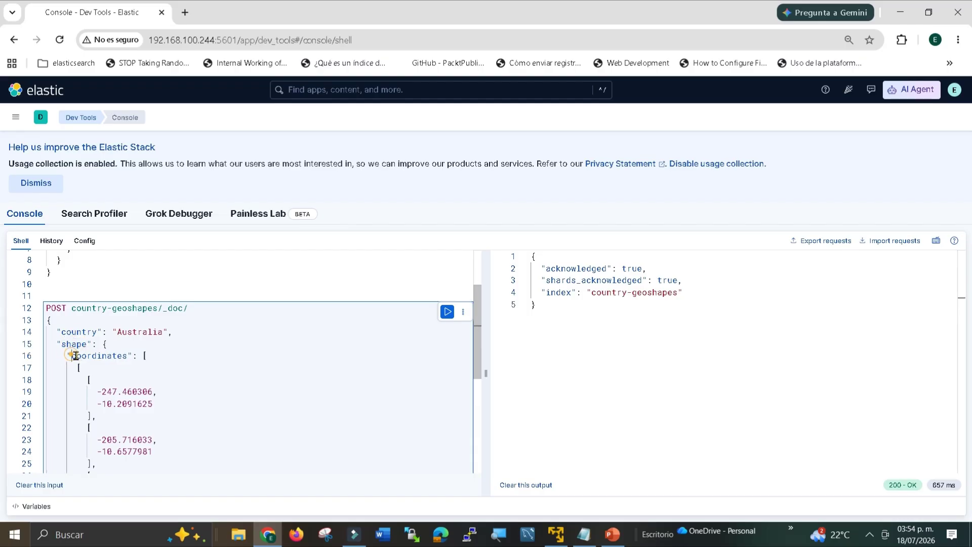
left_click_drag(78, 356, 133, 408)
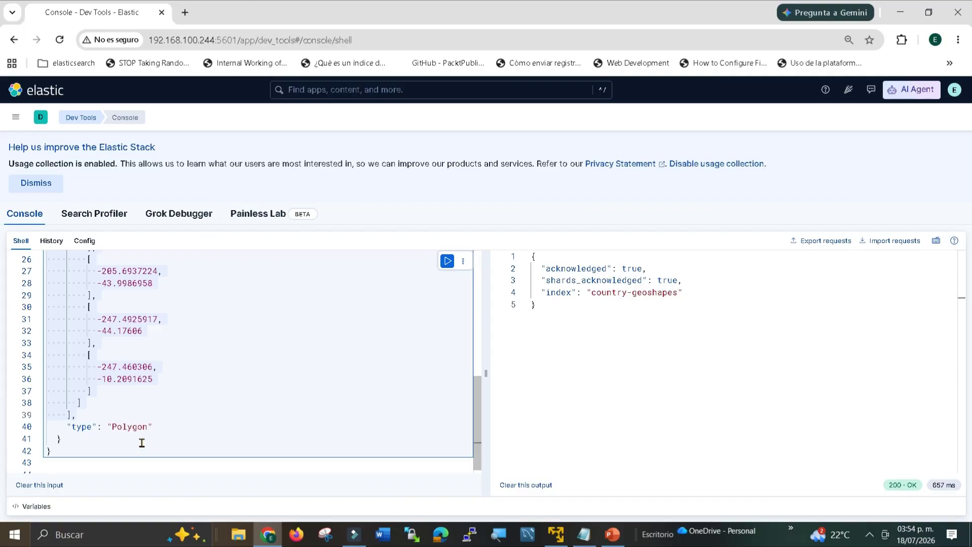
left_click(167, 426)
left_click_drag(68, 426, 148, 427)
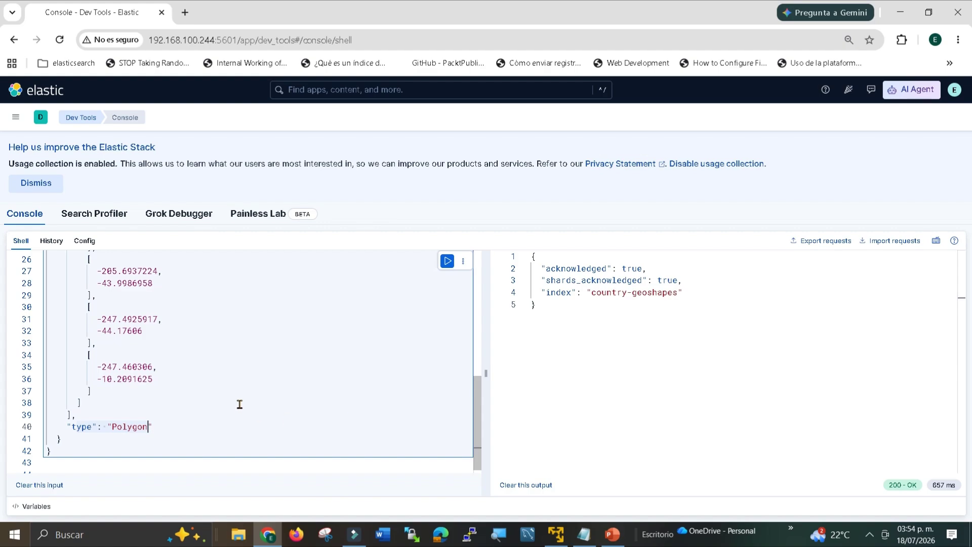
left_click_drag(97, 378, 203, 376)
left_click(448, 263)
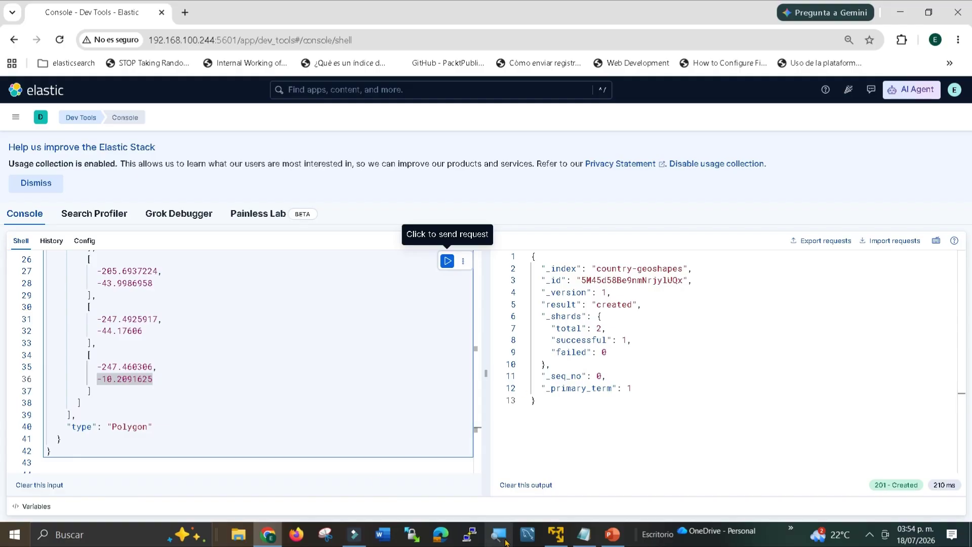
Step: Switch to Notepad, review the Paso3 heading and copy its complete PUT custom-trips mapping request
left_click(584, 535)
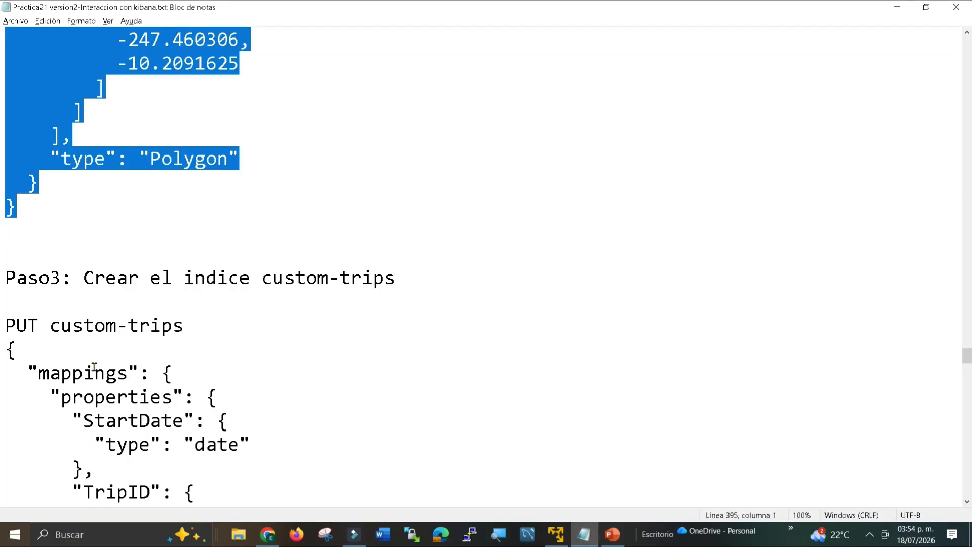
left_click_drag(27, 278, 428, 282)
left_click_drag(6, 326, 130, 265)
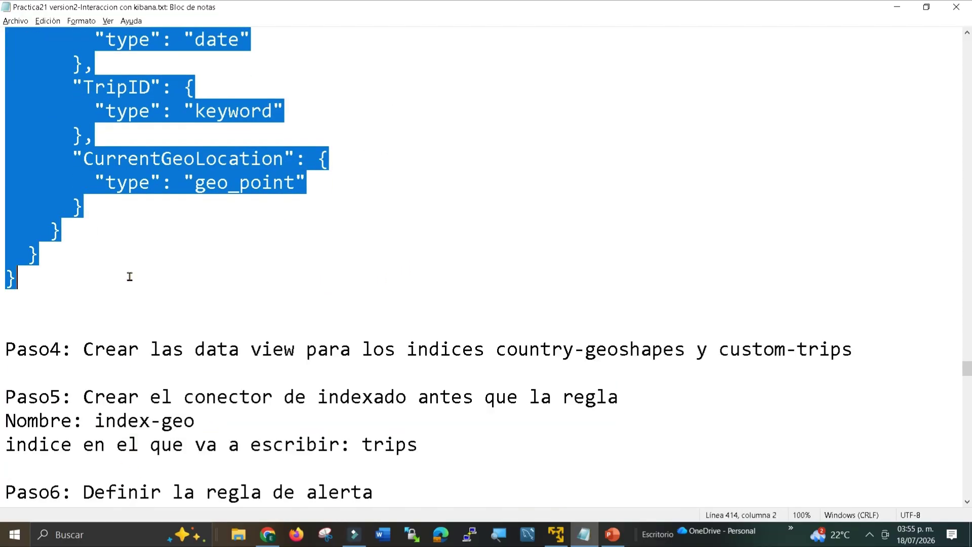
right_click(54, 203)
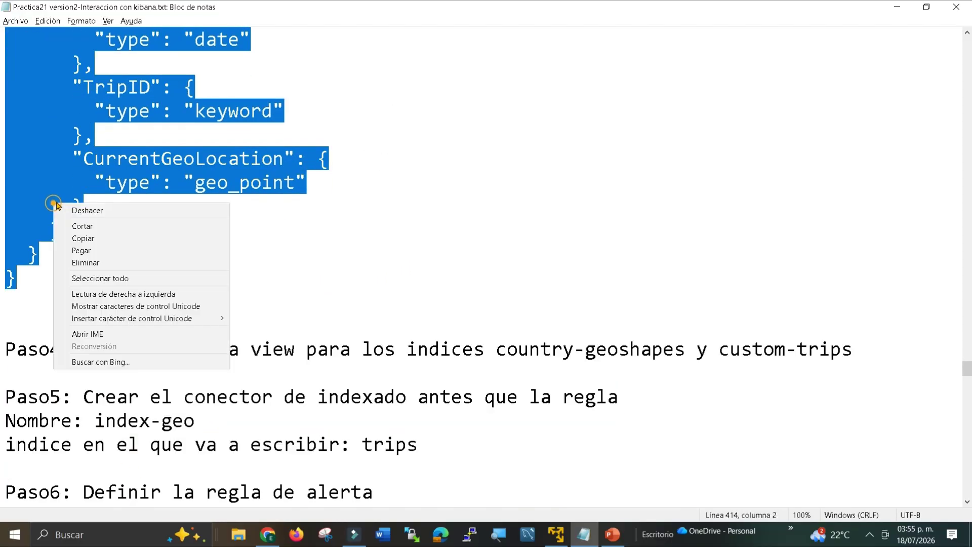
left_click(108, 238)
Step: Switch back to the Elastic Console and paste the PUT custom-trips request below the Australia document request
key("alt+Tab")
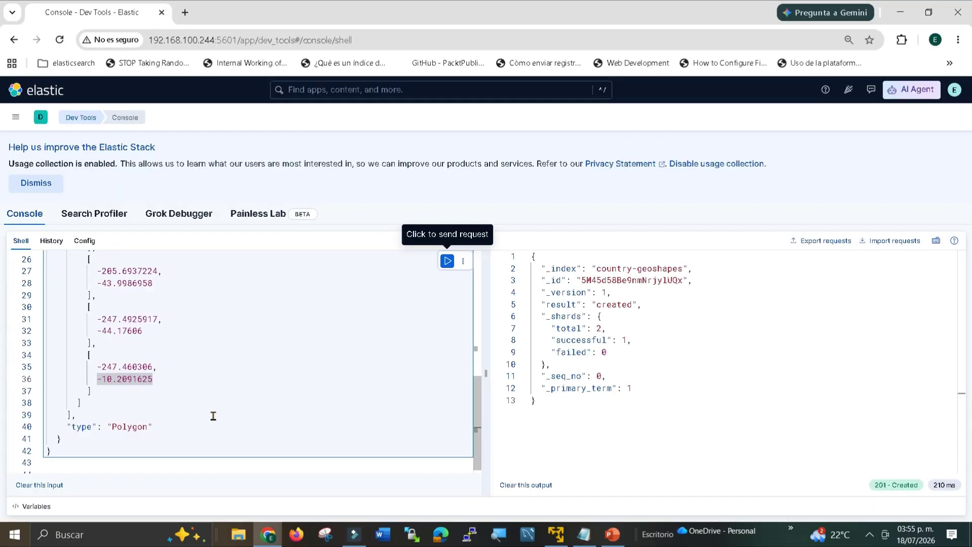
scroll(213, 415, "down", 1)
left_click(104, 449)
key("Return")
key("Return")
key("Return")
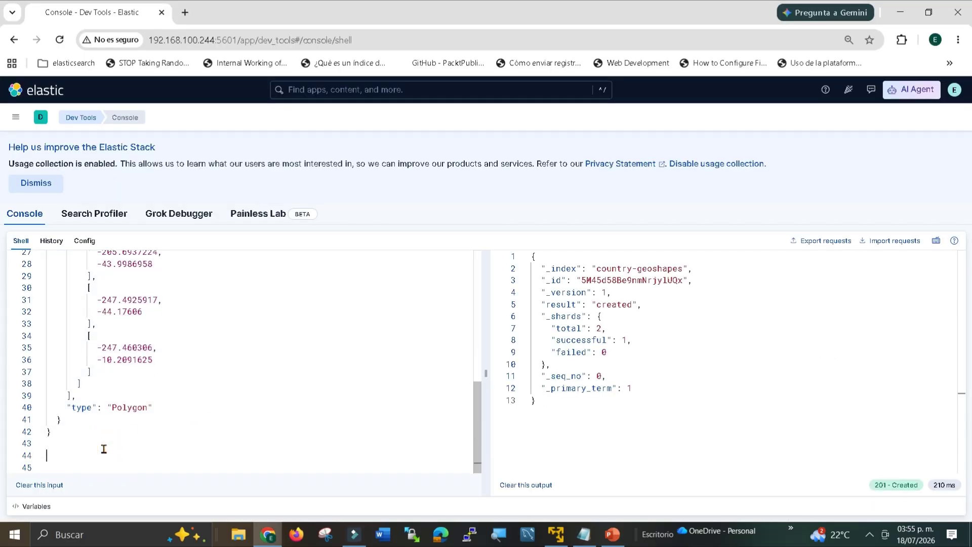
type("PUT custom-trips {   \"mappings\": {     \"properties\": {       \"StartDate\": {         \"type\": \"date\"       },       \"TripID\": {         \"type\": \"keyword\"       },       \"CurrentGeoLocation\": {         \"type\": \"geo_point\"       }     }   } }")
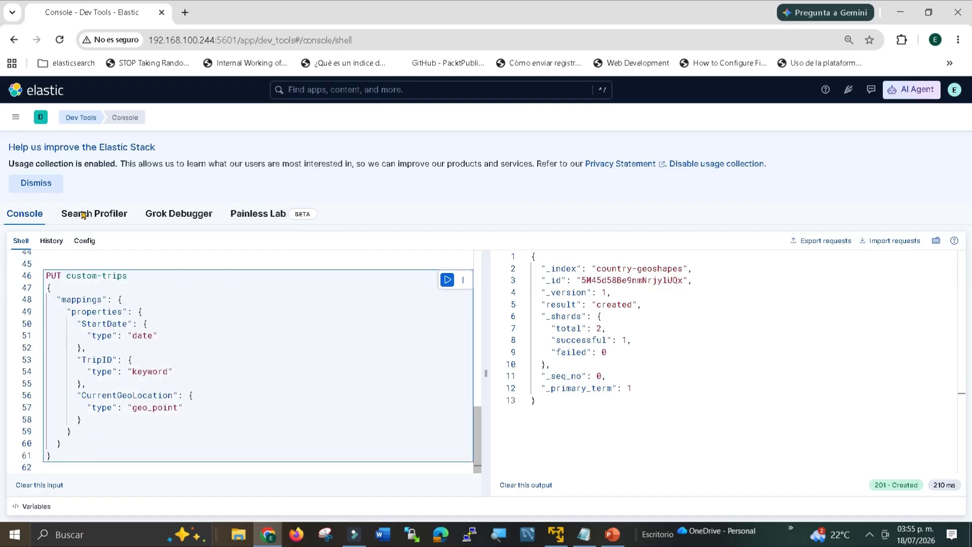
Step: Review the StartDate, TripID and CurrentGeoLocation field mappings, and send the request to create the custom-trips index
double_click(104, 359)
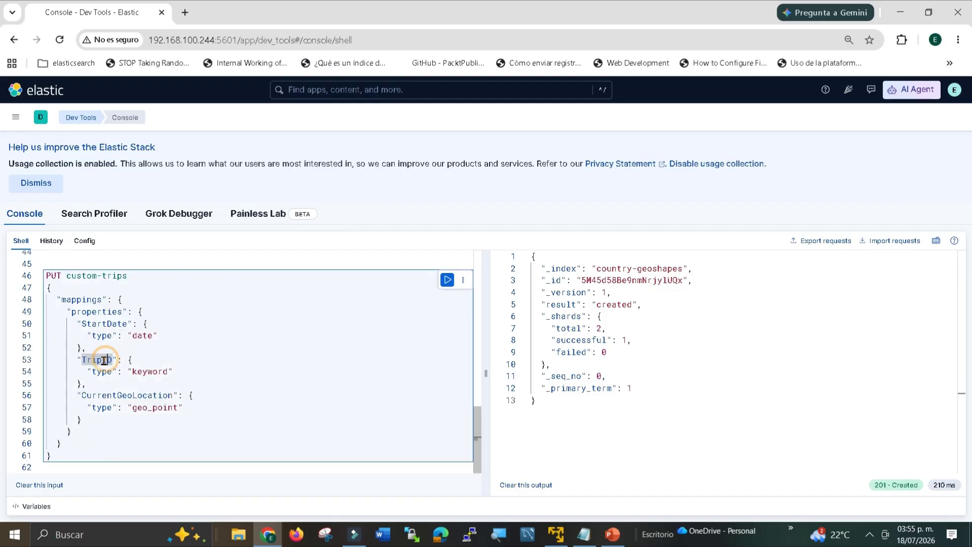
double_click(107, 312)
double_click(96, 324)
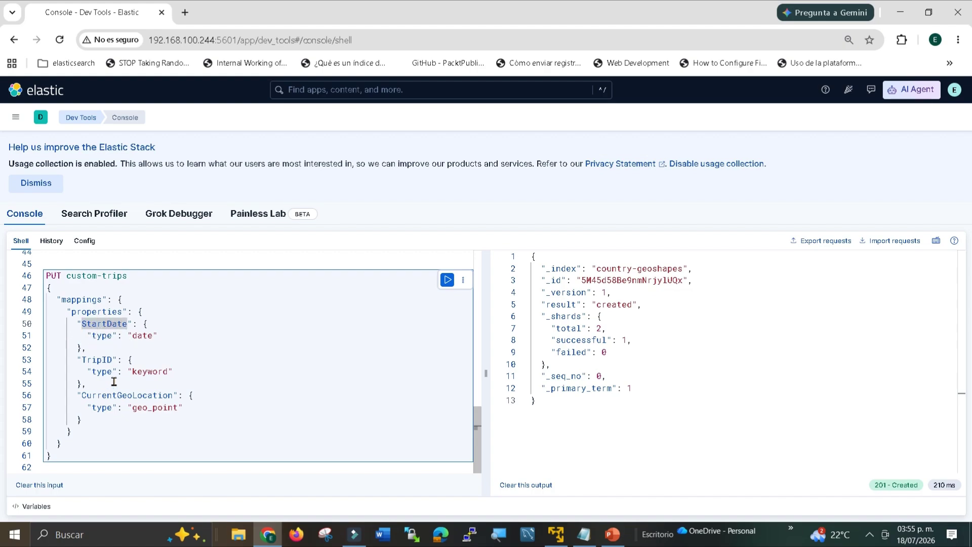
left_click_drag(80, 394, 180, 388)
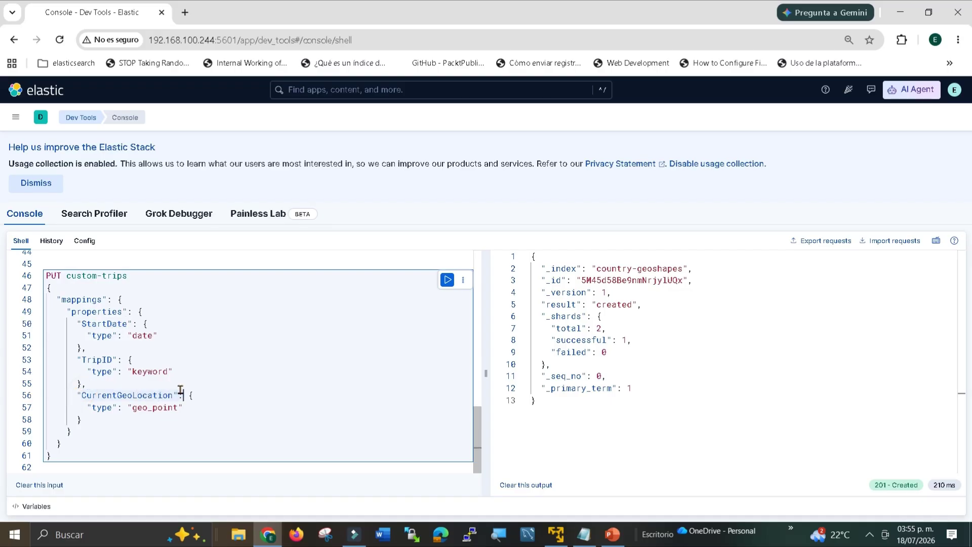
double_click(142, 408)
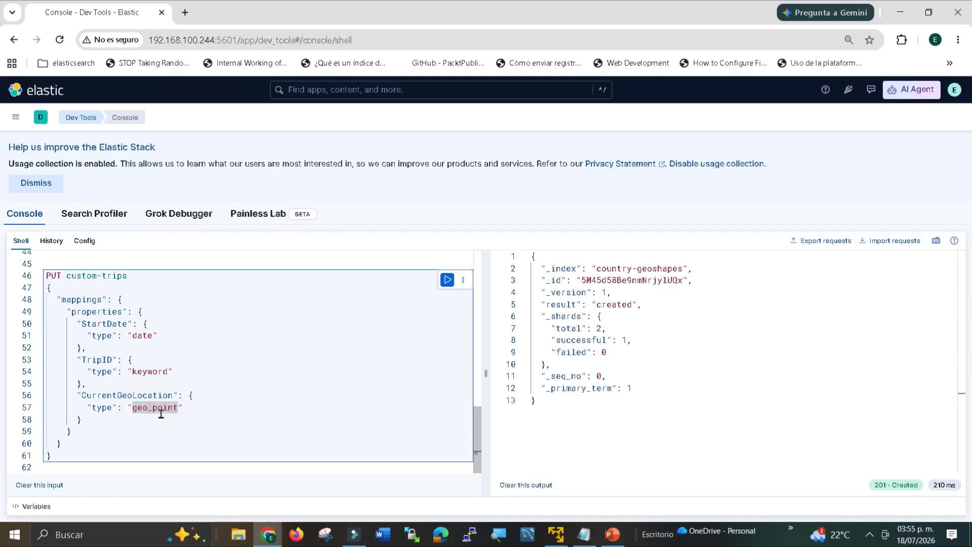
double_click(123, 323)
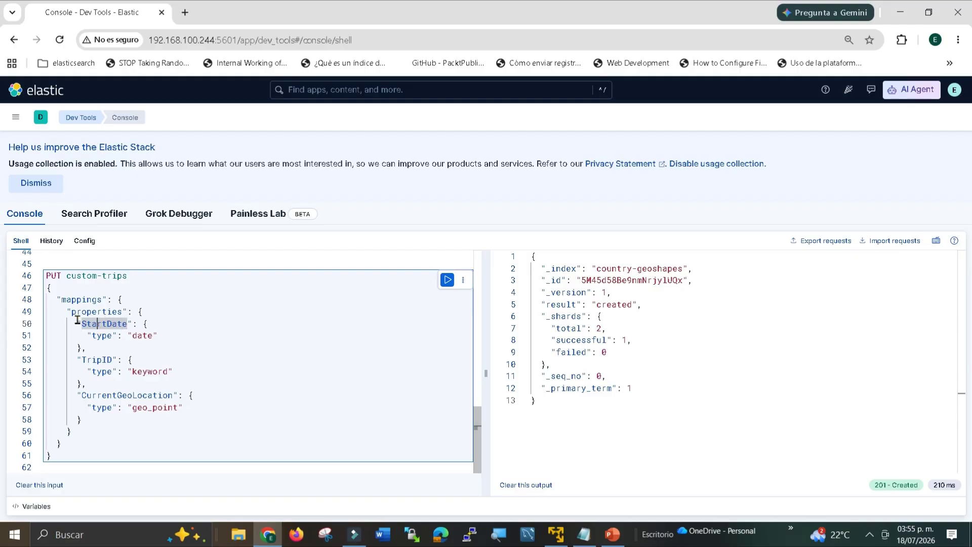
left_click_drag(76, 323, 135, 323)
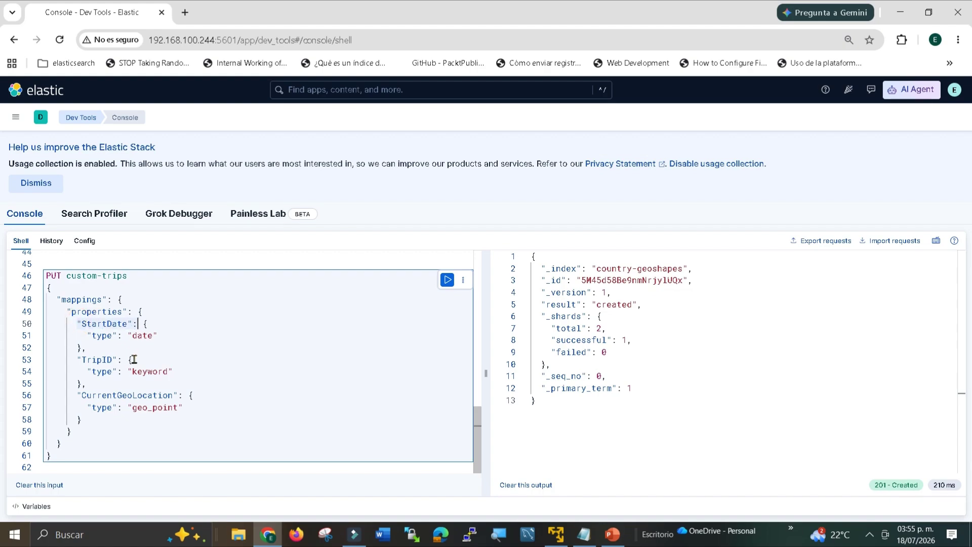
double_click(102, 372)
double_click(127, 394)
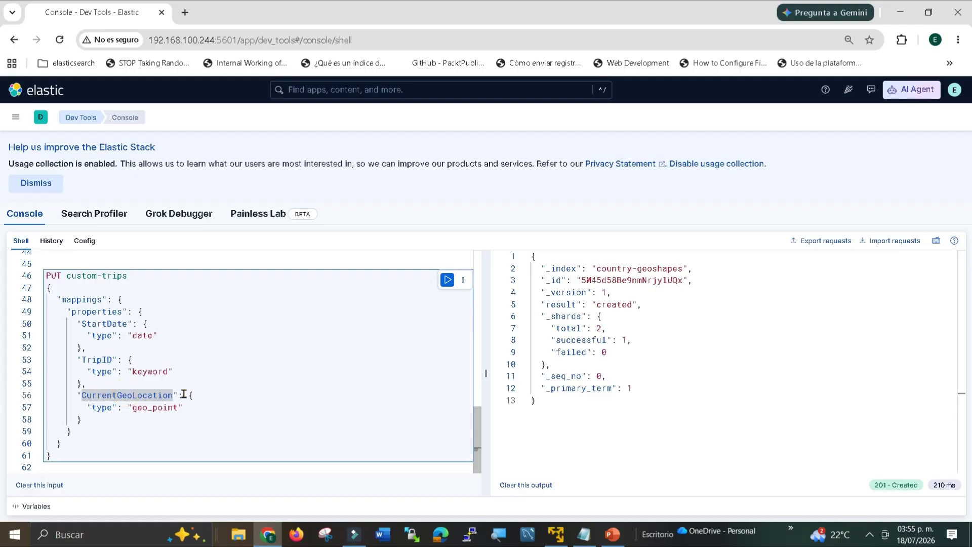
double_click(175, 407)
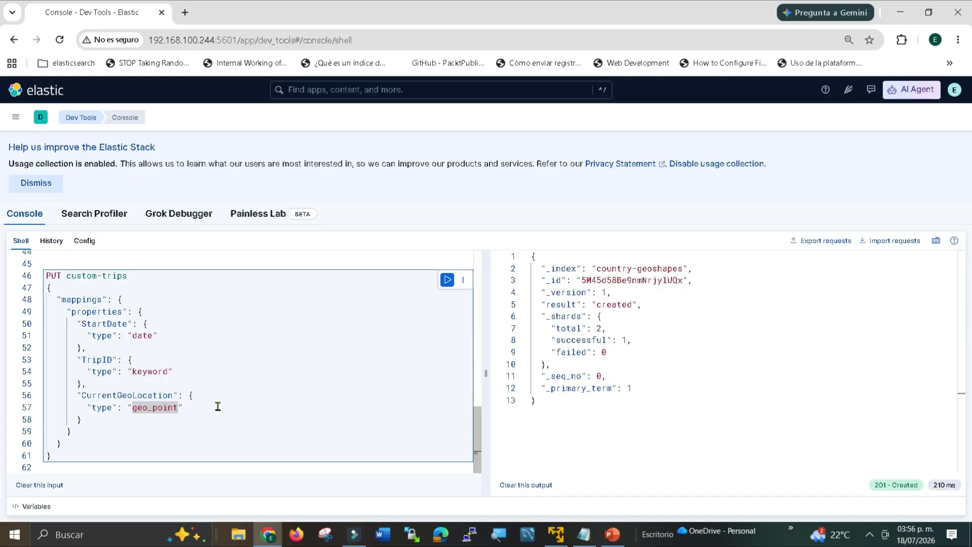
left_click(244, 385)
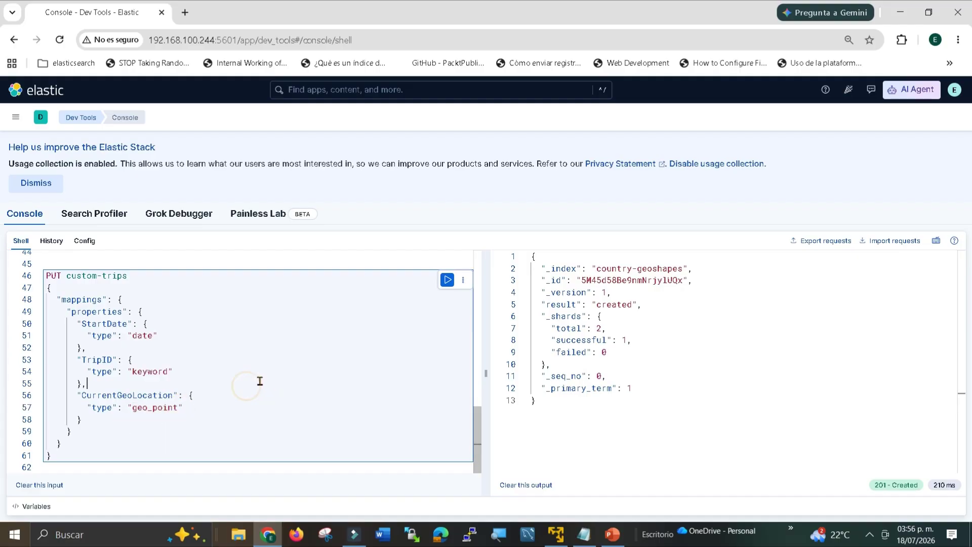
left_click(448, 280)
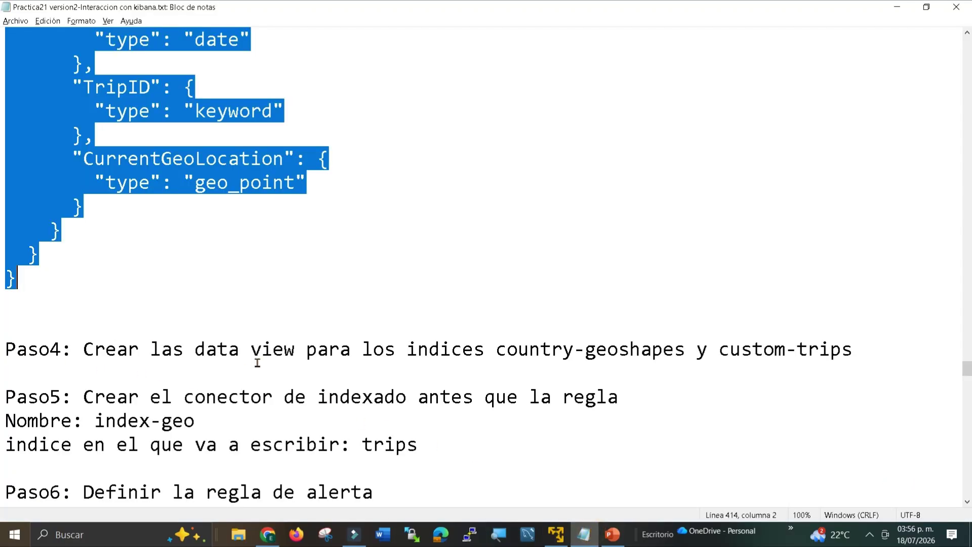
Step: Review the Paso4 data view instruction in Notepad and copy the index name country-geoshapes from it
left_click(194, 349)
left_click_drag(6, 349, 853, 346)
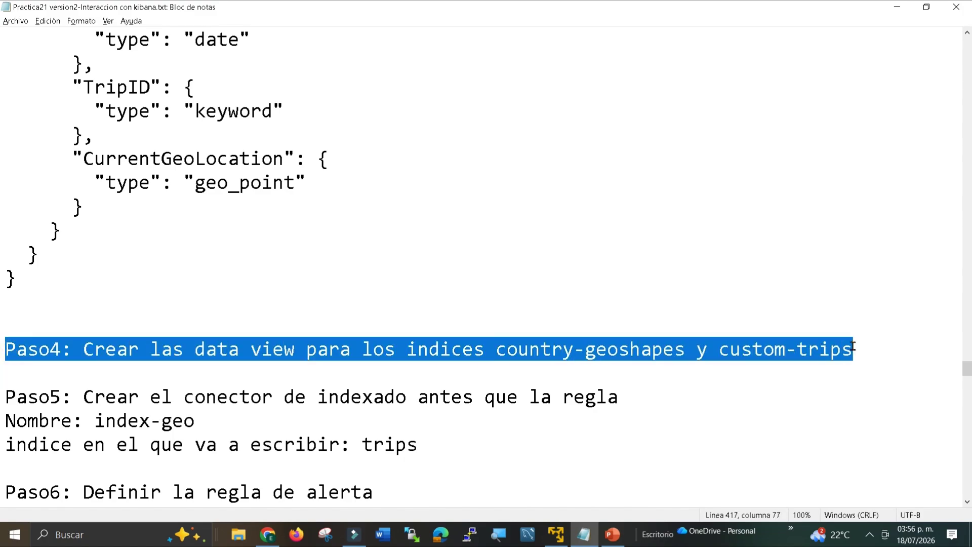
left_click(563, 349)
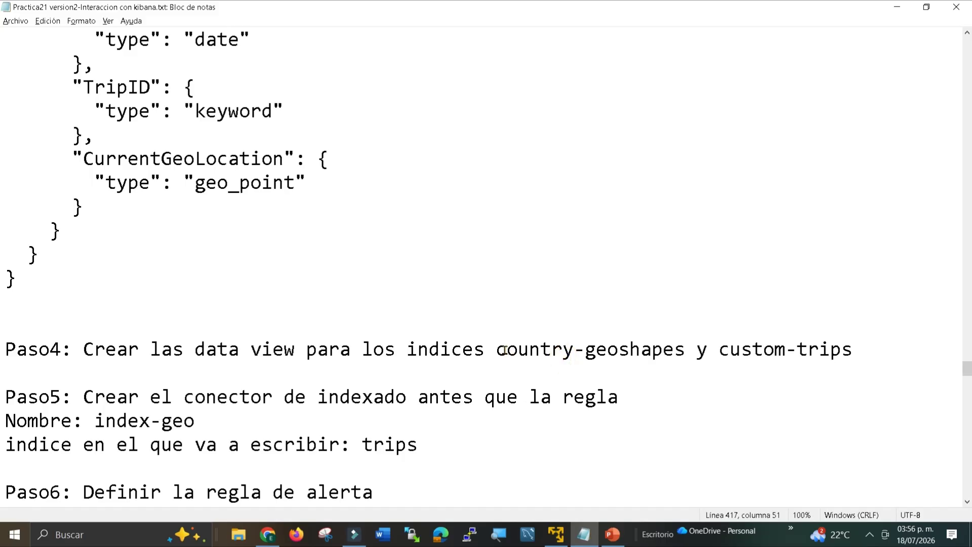
left_click_drag(505, 350, 688, 347)
key("ctrl+c")
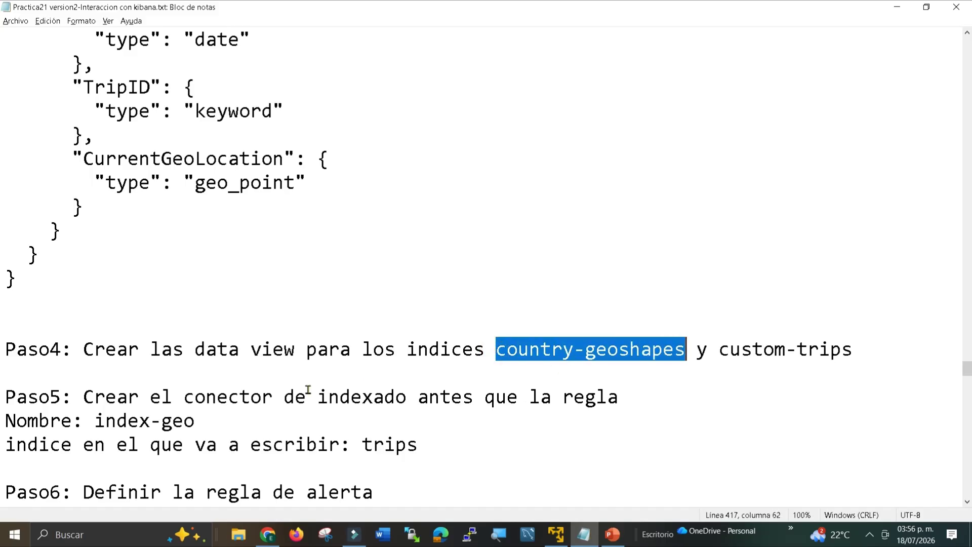
Step: Switch back to Elastic and open the Data Views page in Stack Management
key("alt+Tab")
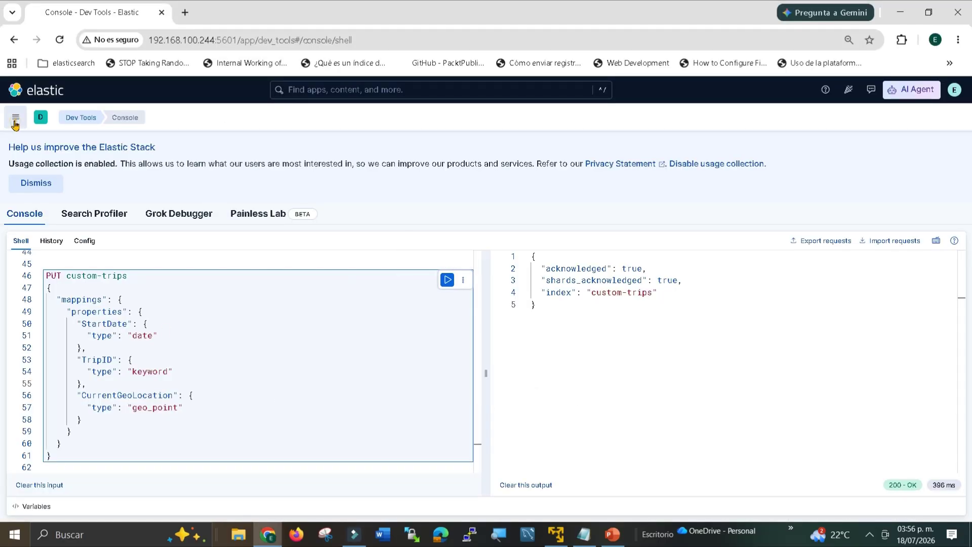
left_click(16, 116)
scroll(50, 243, "down", 5)
scroll(49, 242, "down", 3)
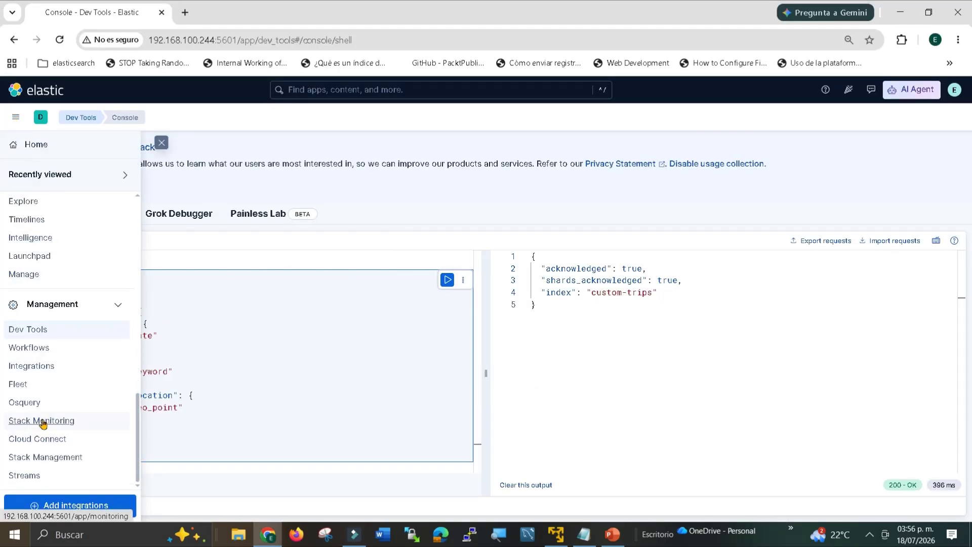
left_click(56, 465)
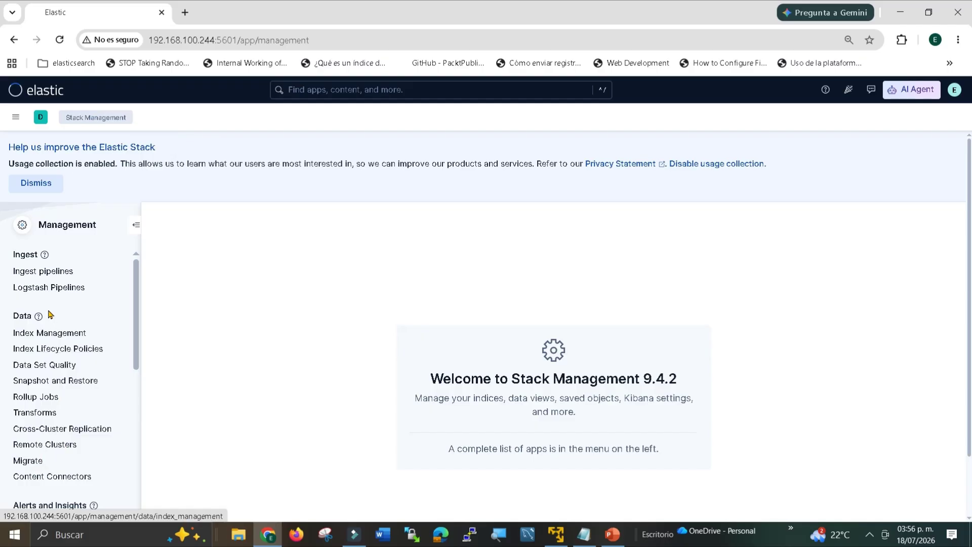
scroll(39, 319, "down", 5)
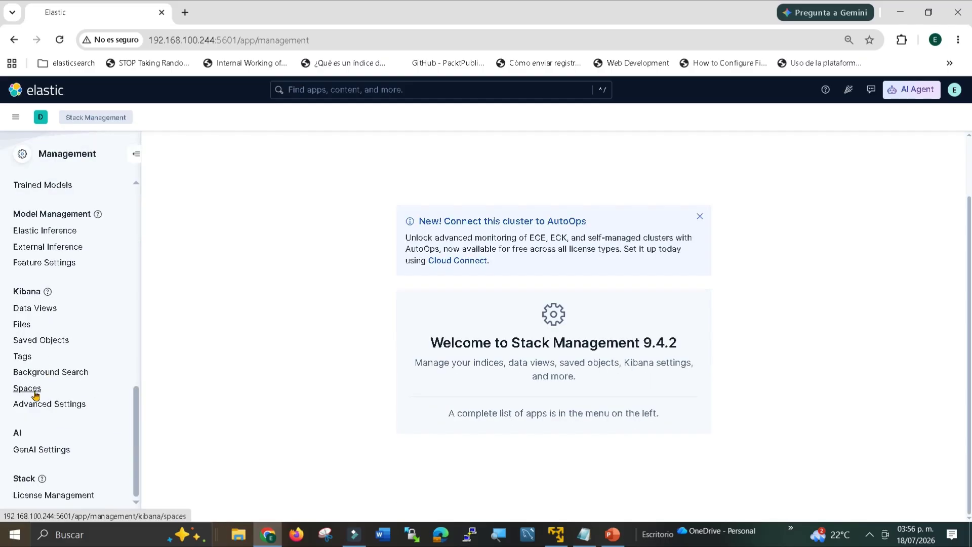
left_click(22, 309)
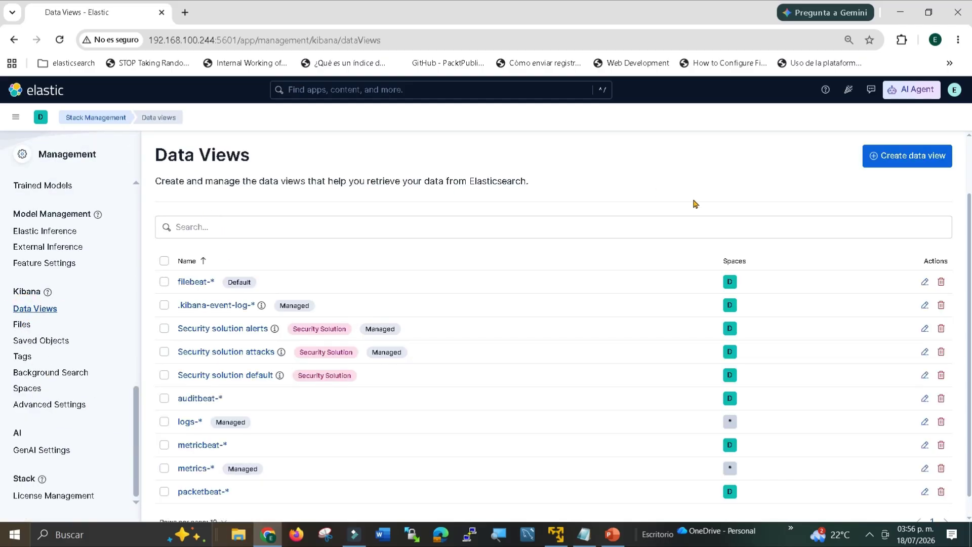
Step: Create and save a data view with country-geoshapes as both its name and index pattern
left_click(893, 156)
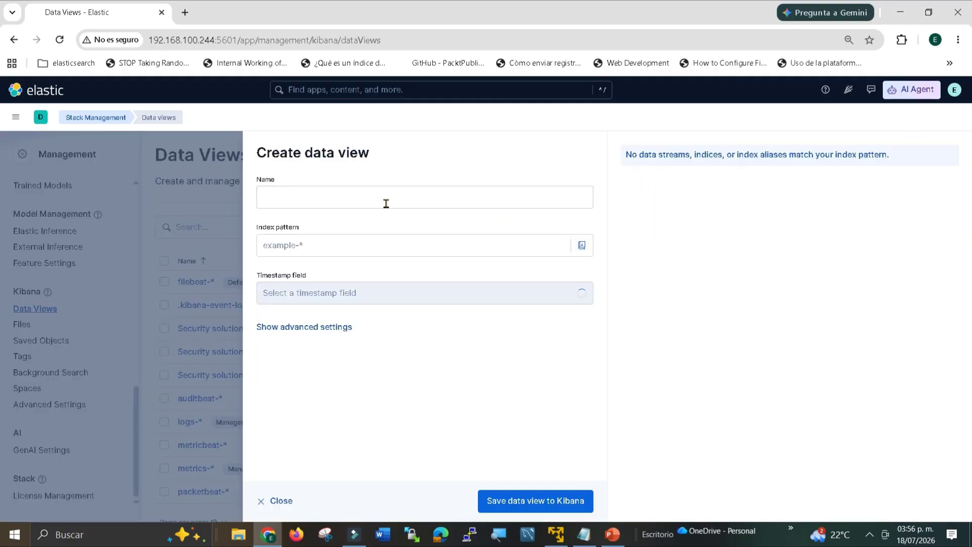
left_click(379, 192)
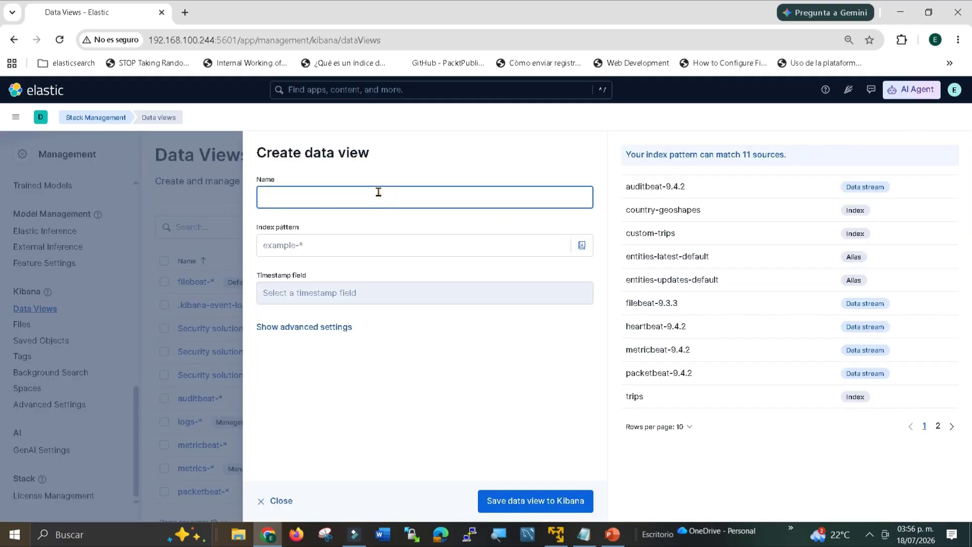
key("ctrl+v")
left_click(395, 243)
key("ctrl+v")
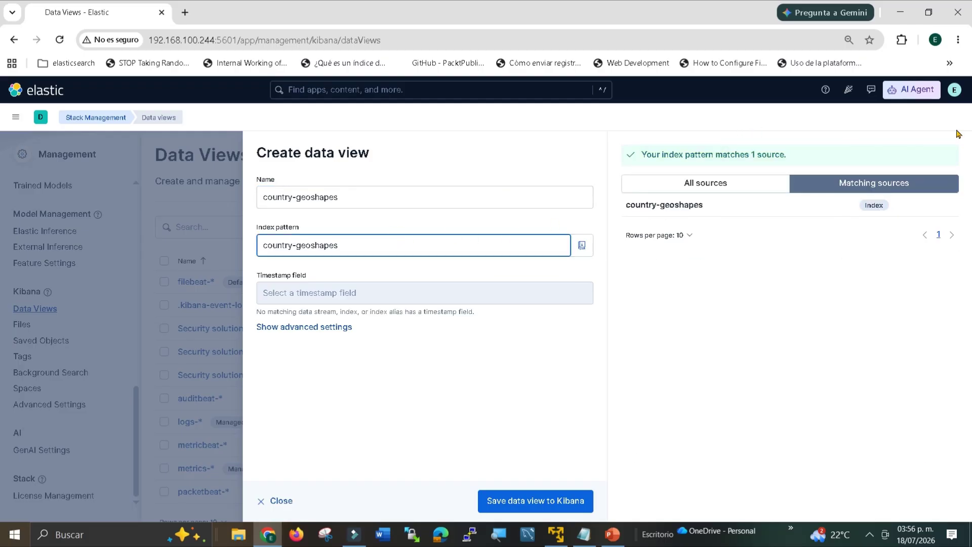
left_click_drag(669, 155, 796, 152)
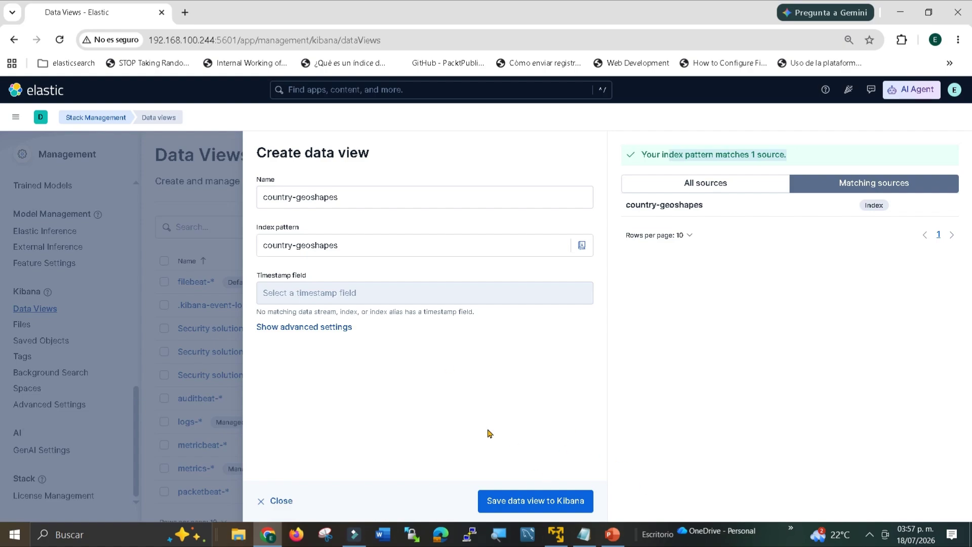
left_click(529, 502)
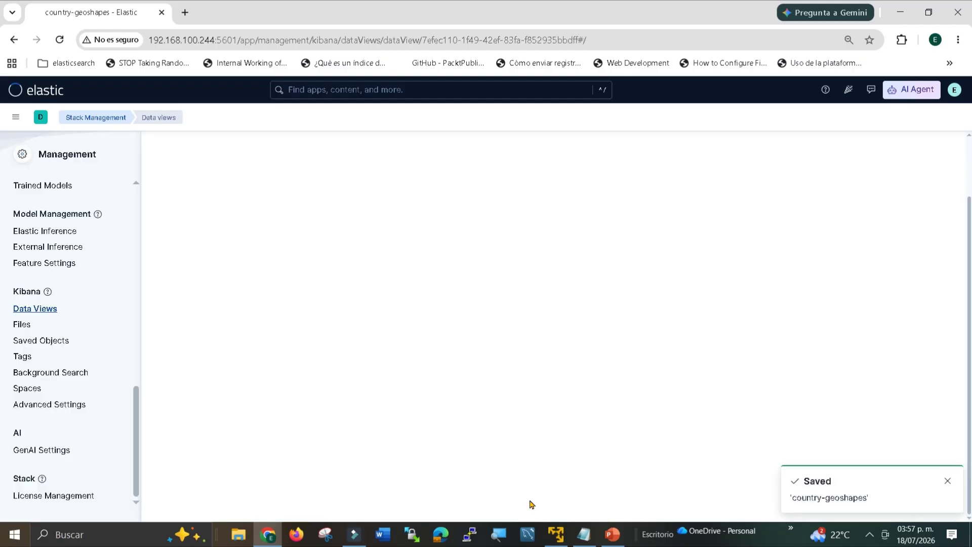
Step: Start another data view and copy the index name custom-trips from the Paso4 line in Notepad
left_click(40, 309)
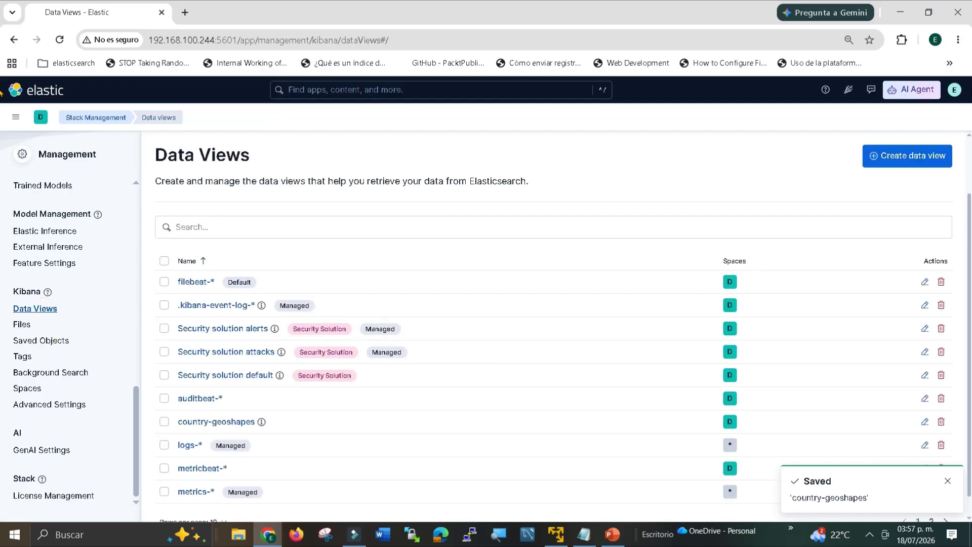
left_click(874, 153)
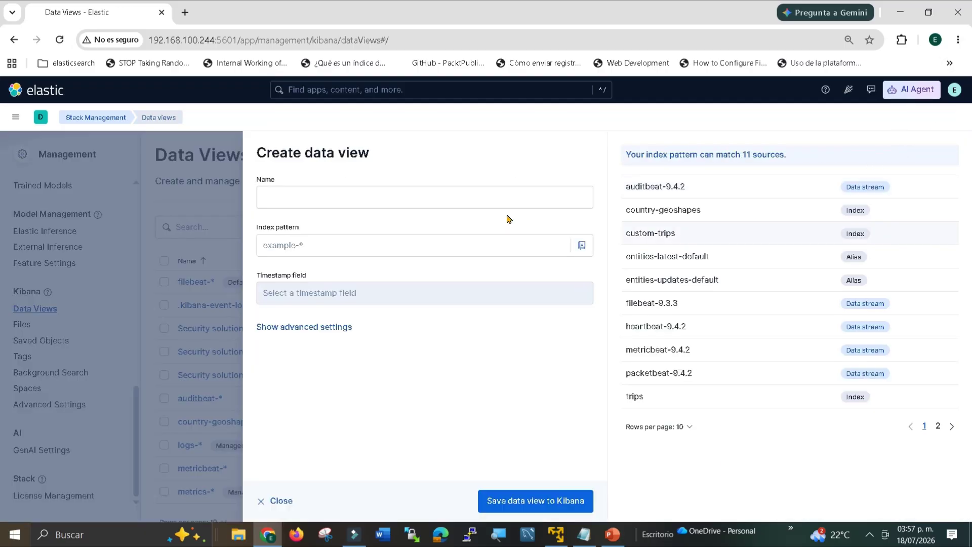
left_click(406, 198)
key("alt+Tab")
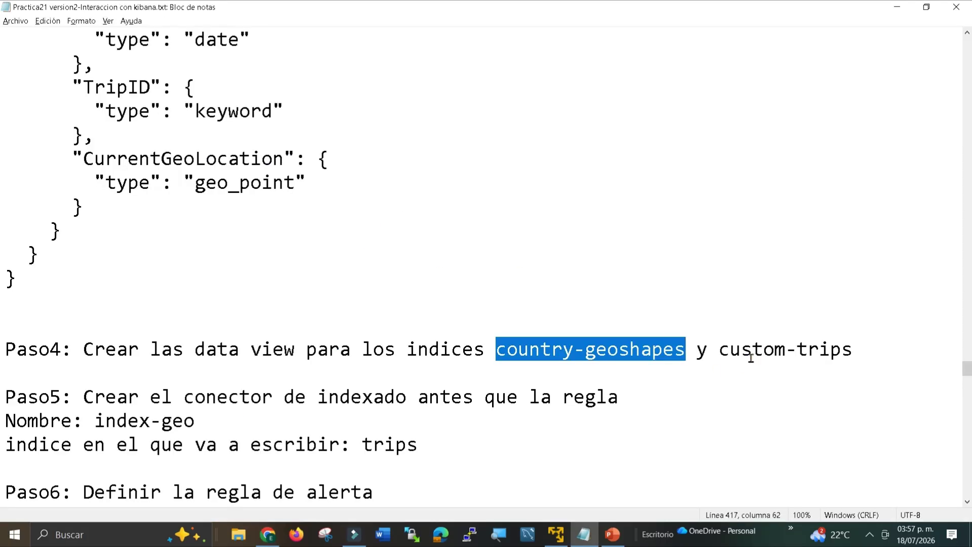
left_click_drag(718, 351, 847, 338)
key("ctrl+c")
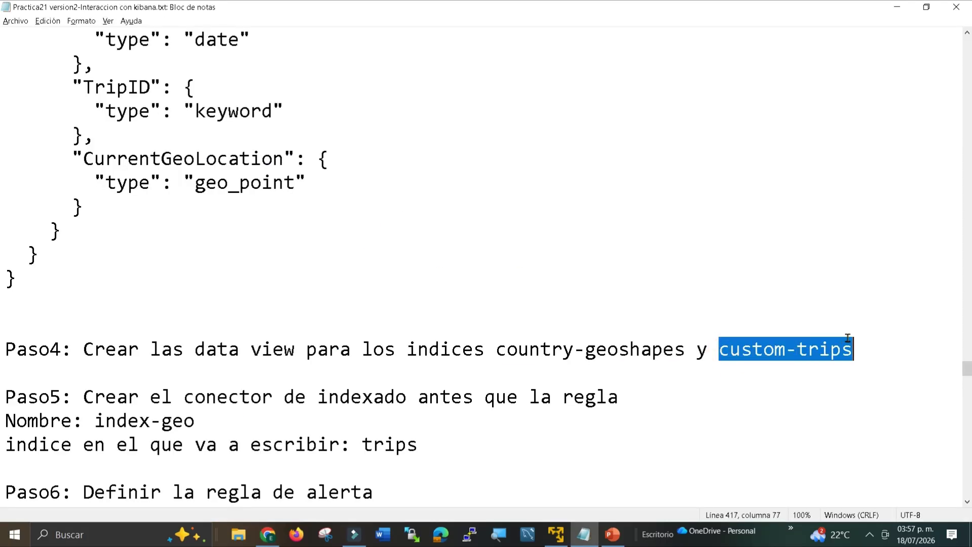
Step: Back in Elastic, save the data view with custom-trips as name and index pattern and StartDate as timestamp field
key("alt+Tab")
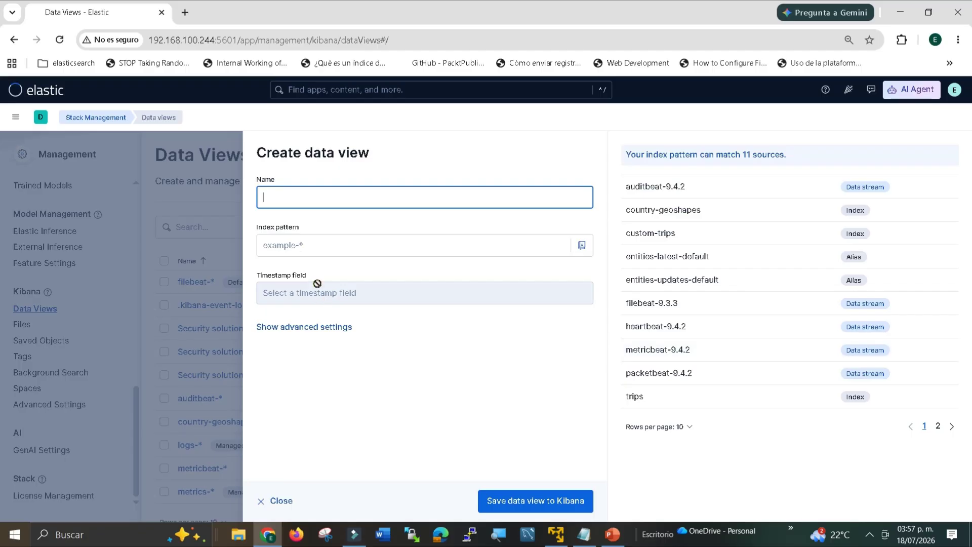
key("ctrl+v")
left_click(341, 242)
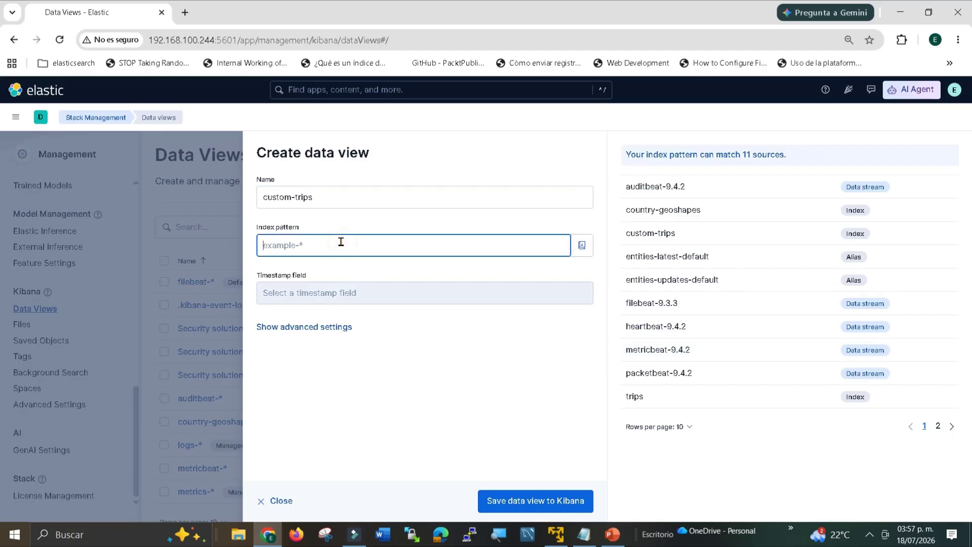
key("ctrl+v")
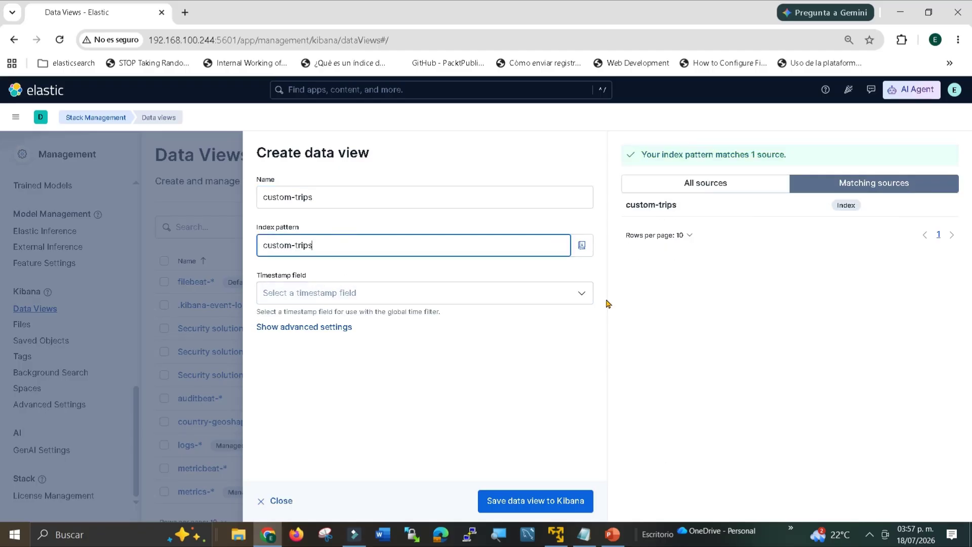
left_click(581, 293)
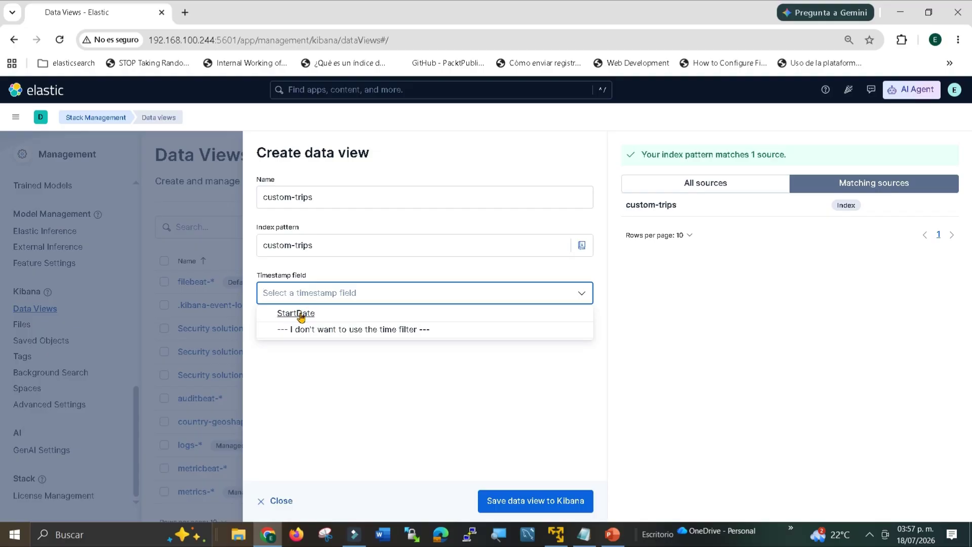
left_click(301, 315)
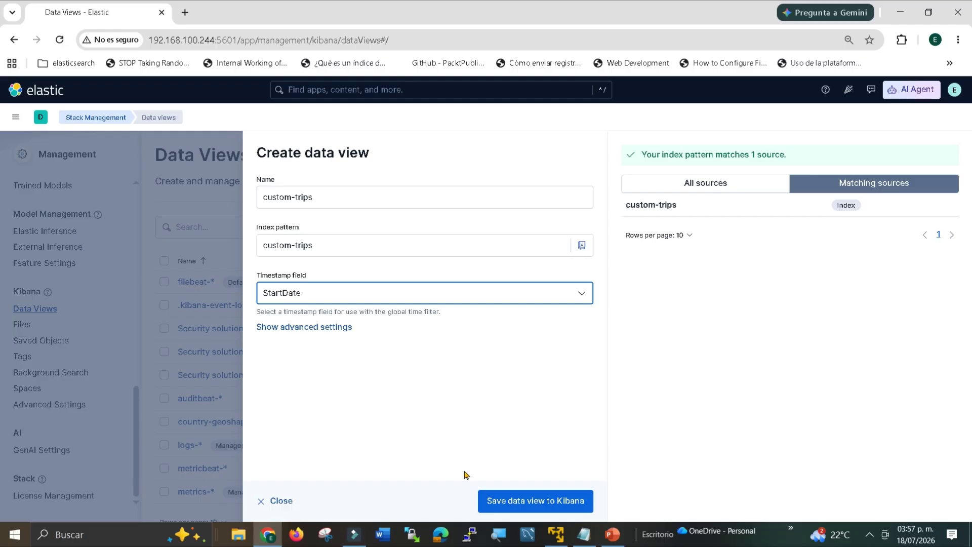
left_click(529, 501)
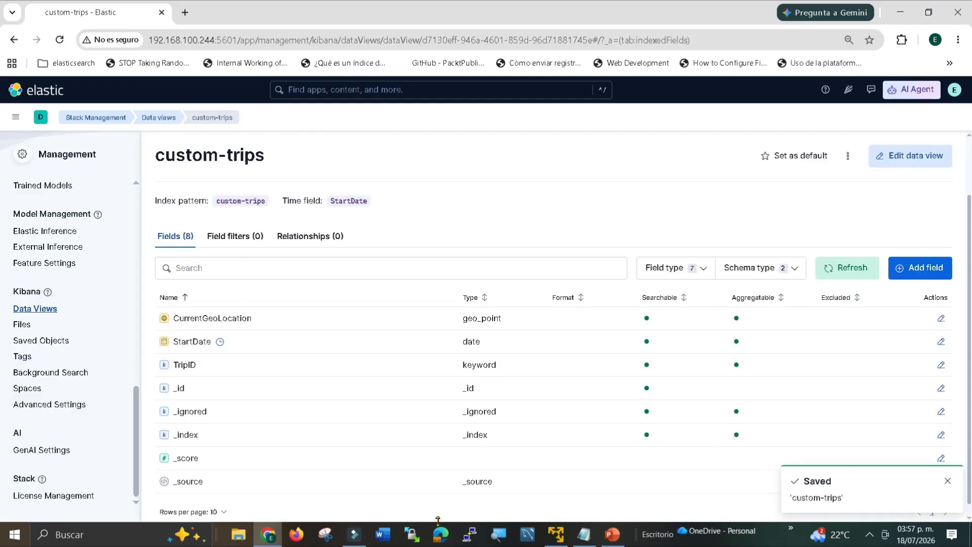
Step: Switch to Notepad and review the Paso5 instruction about creating the index connector before the rule
key("alt+Tab")
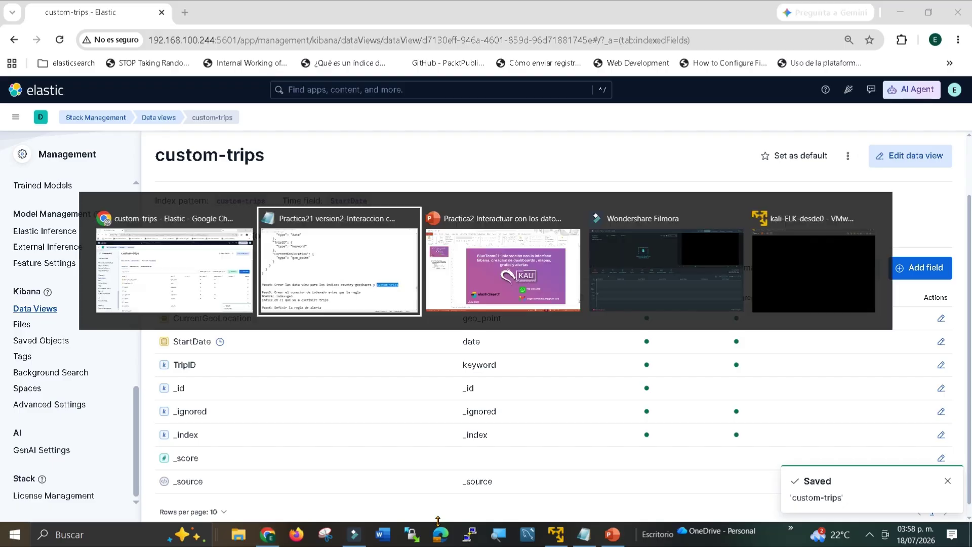
scroll(338, 372, "down", 1)
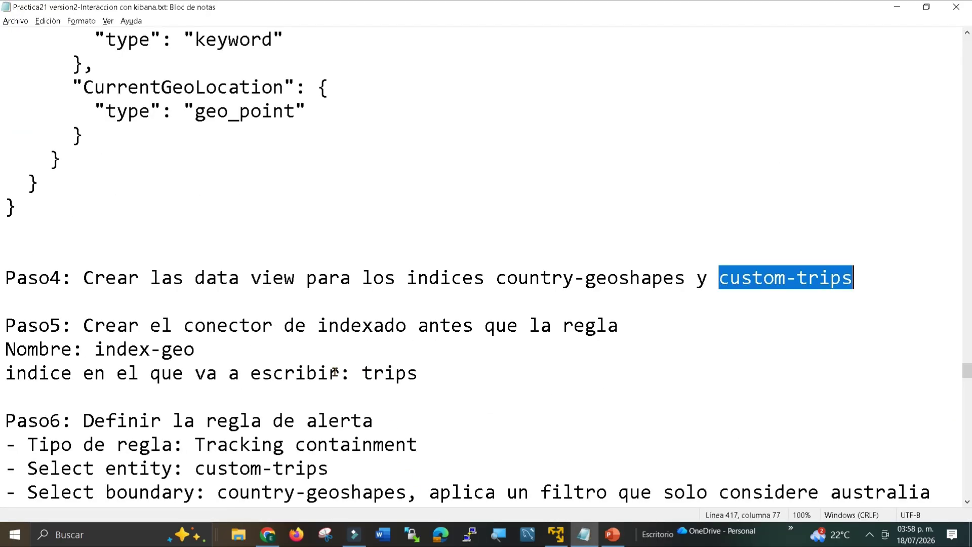
left_click(61, 319)
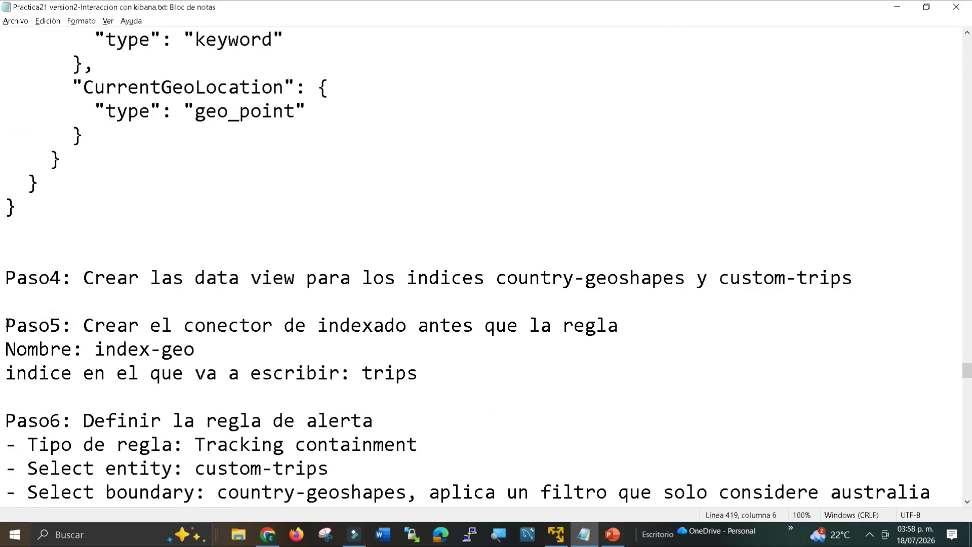
left_click_drag(6, 324, 660, 329)
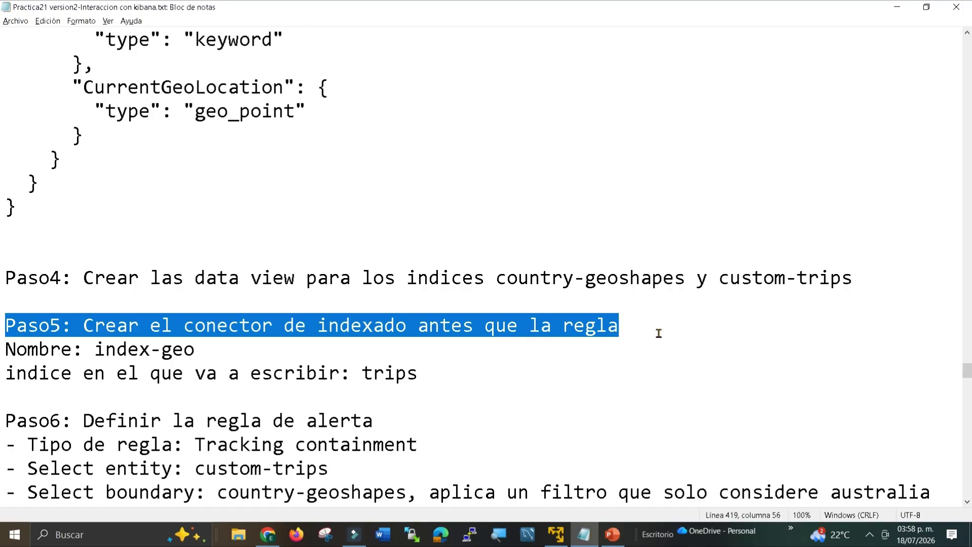
Step: Switch back to Elastic and open the Rules page from Stack Management to view the existing alert rules
left_click(265, 536)
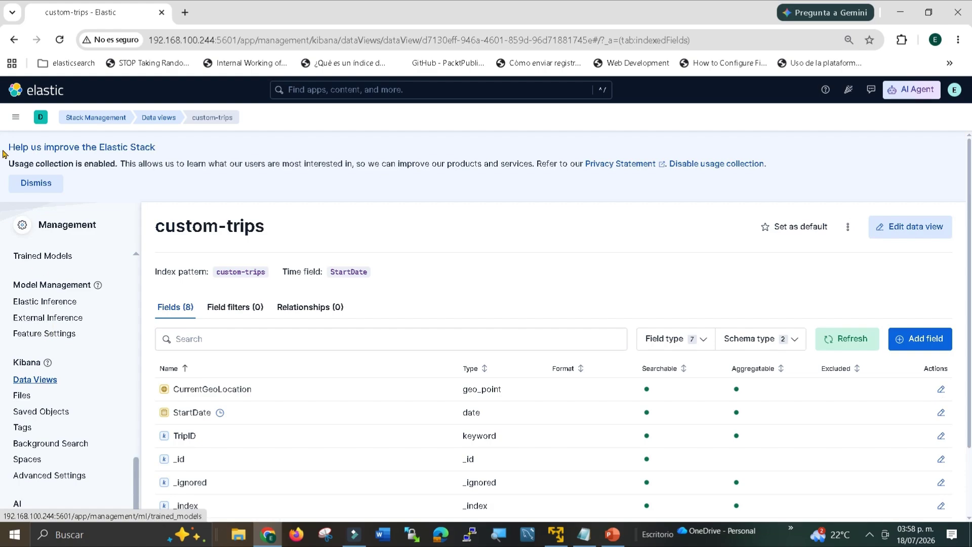
left_click(15, 117)
scroll(20, 451, "down", 5)
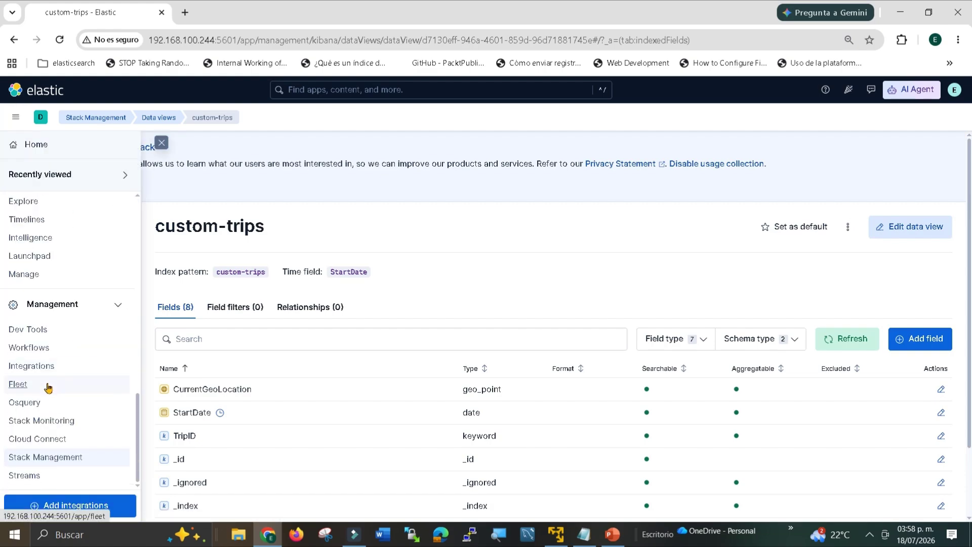
left_click(27, 459)
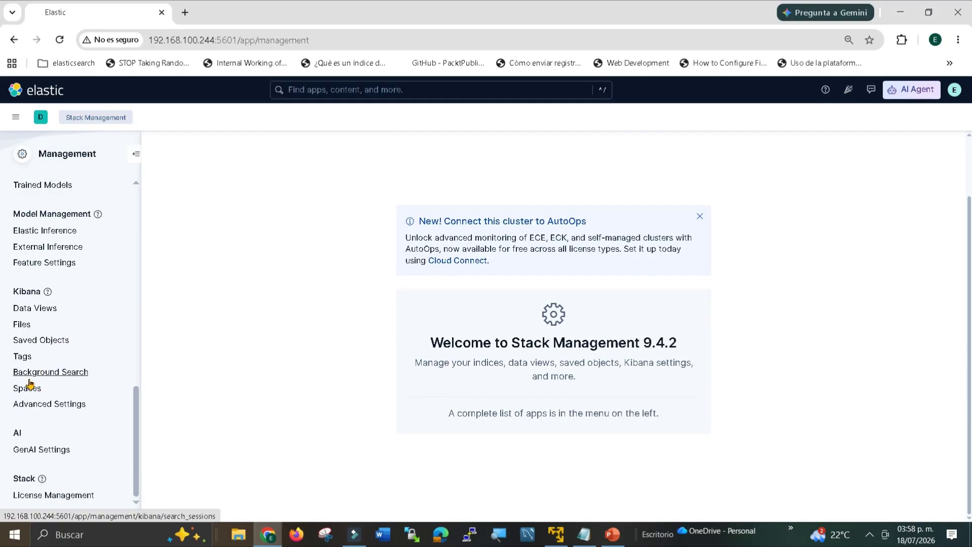
scroll(30, 385, "up", 10)
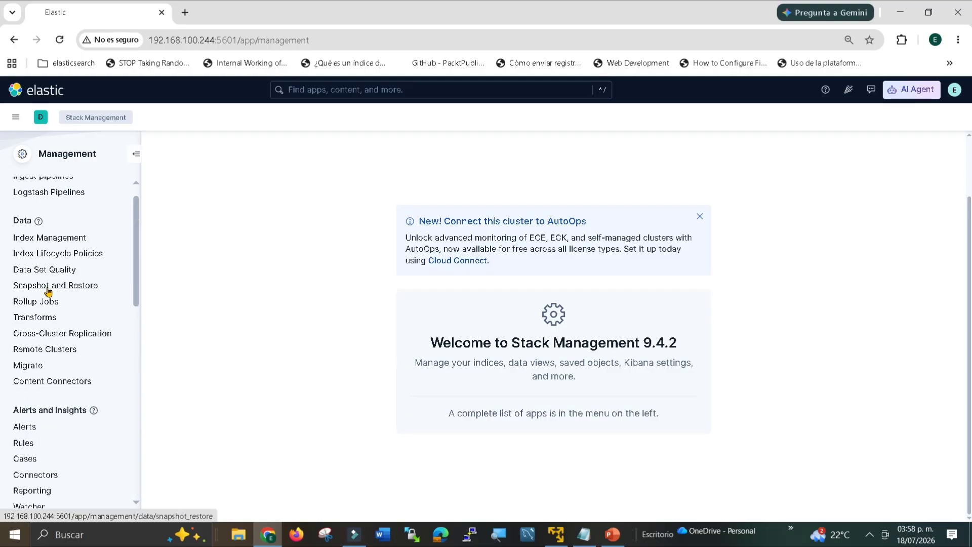
left_click(23, 443)
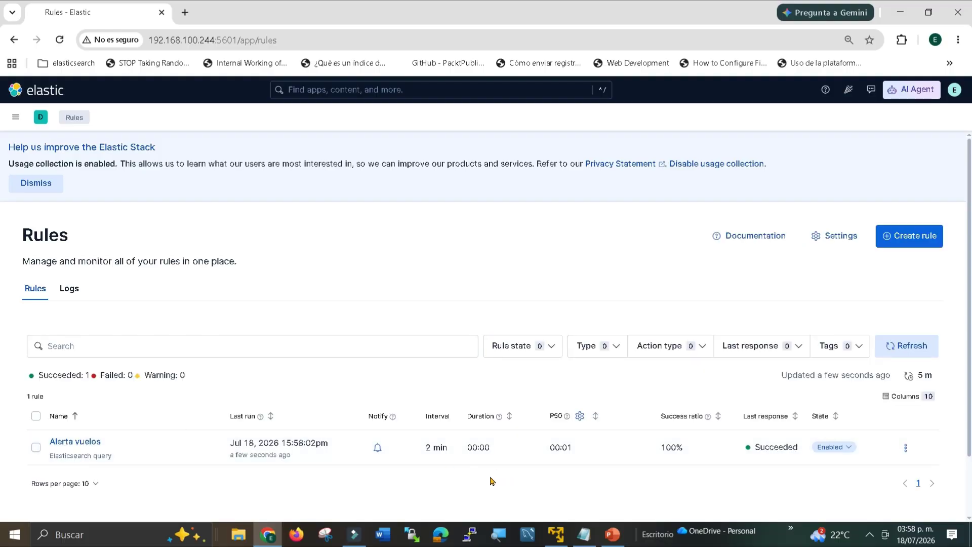
scroll(271, 450, "down", 2)
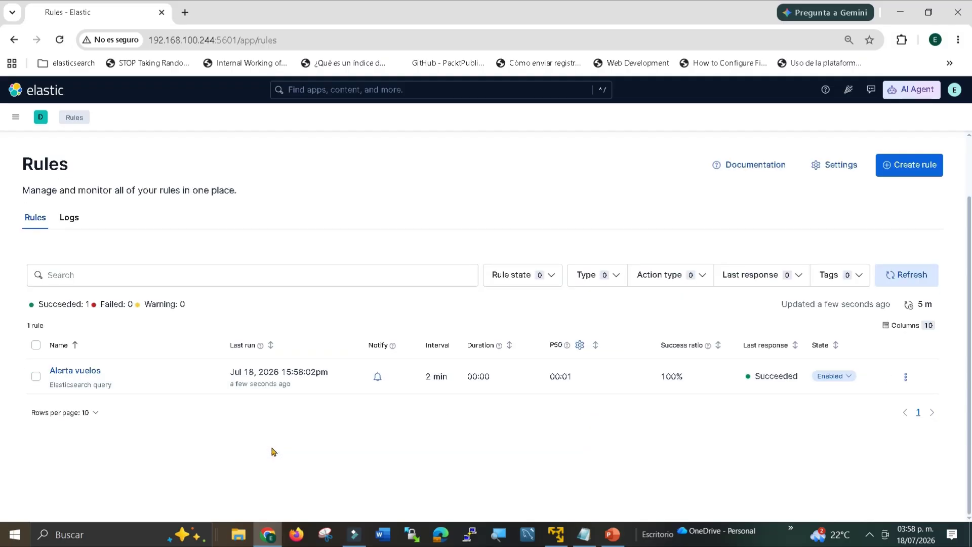
scroll(272, 451, "up", 2)
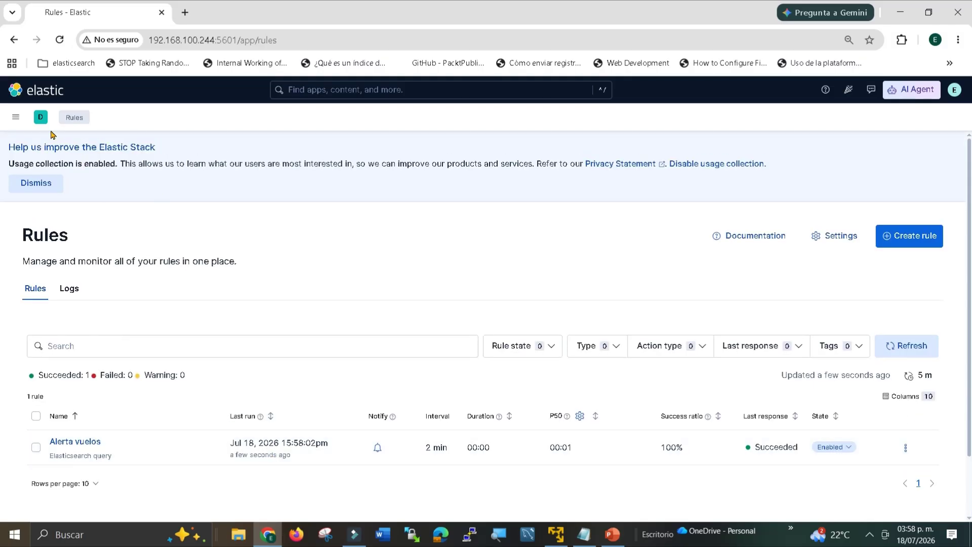
Step: Open the Connectors page in Stack Management
left_click(15, 117)
scroll(46, 309, "down", 5)
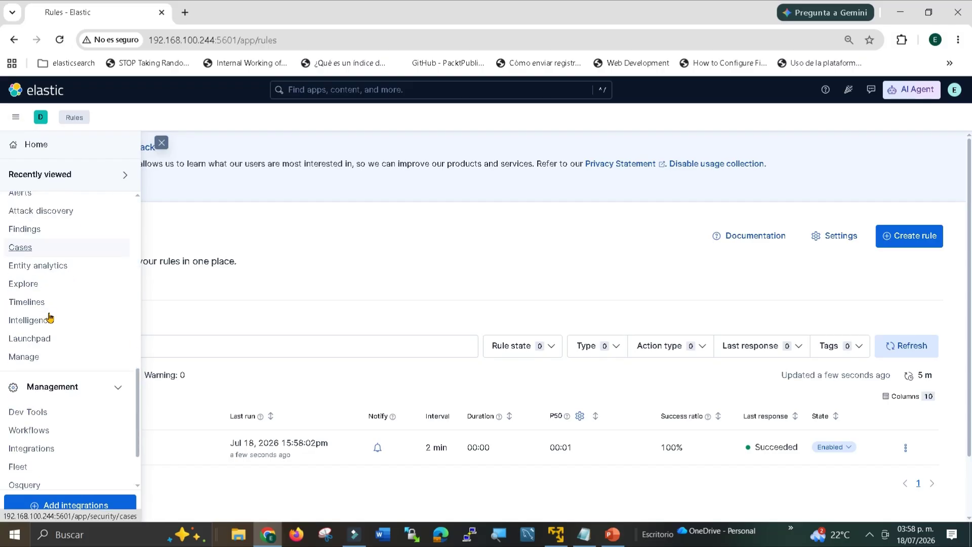
scroll(48, 316, "down", 2)
left_click(39, 457)
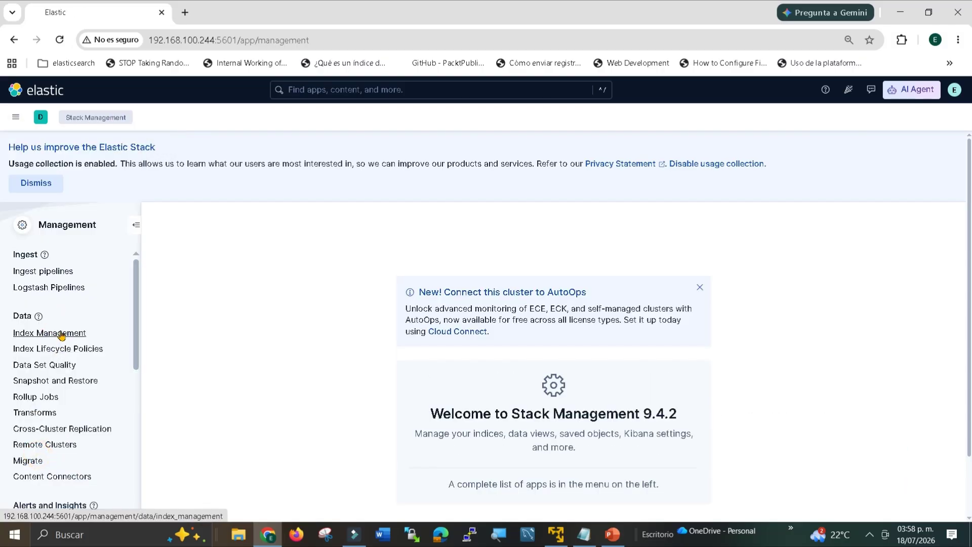
scroll(58, 339, "down", 8)
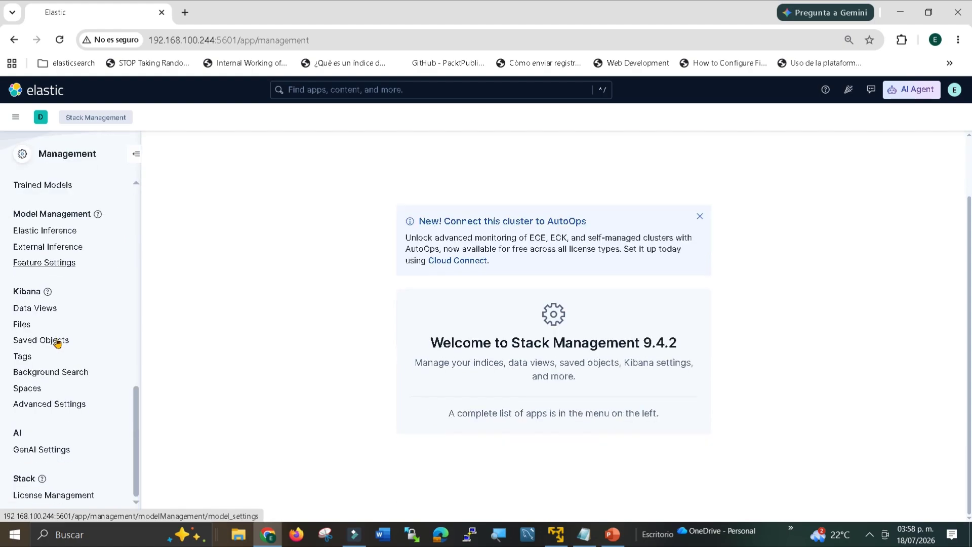
scroll(57, 342, "up", 9)
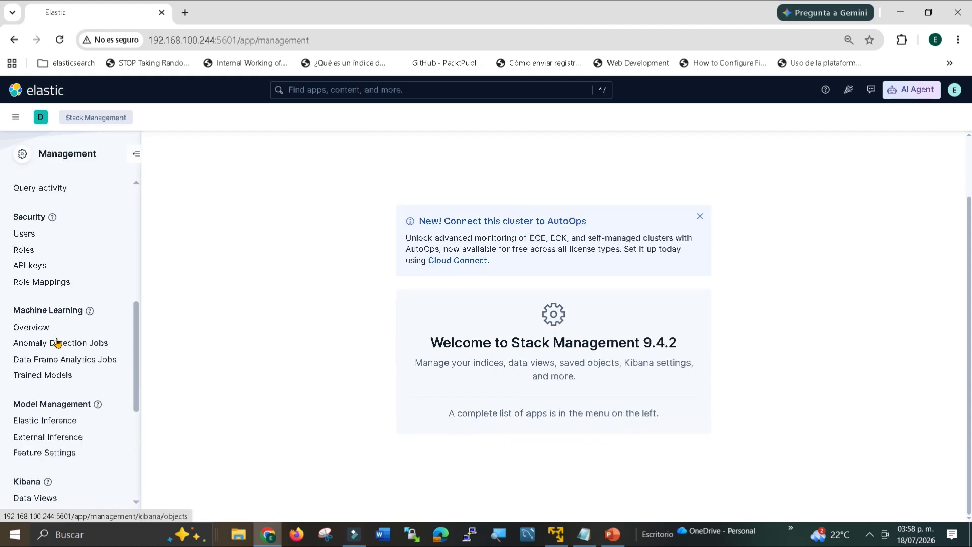
left_click(31, 352)
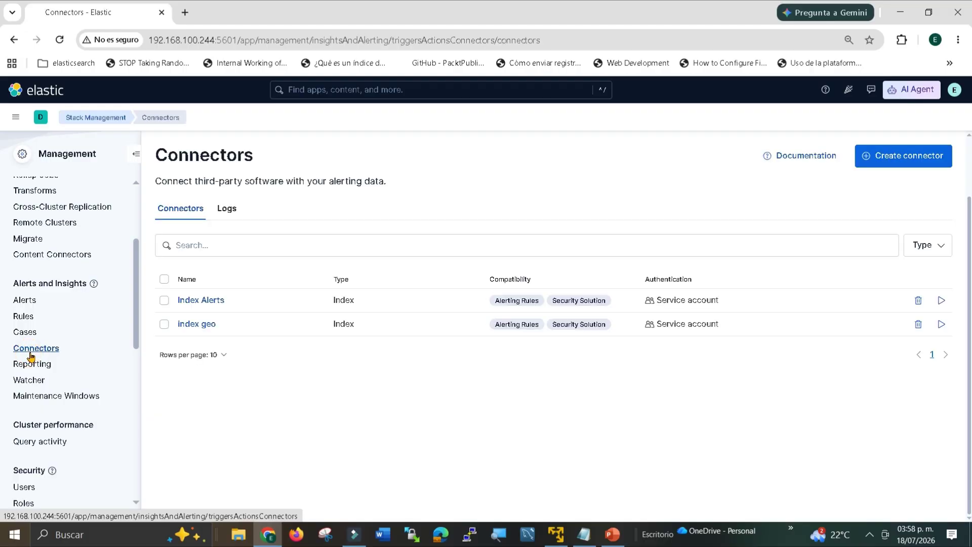
Step: Delete the existing index geo connector and confirm the deletion
left_click(164, 325)
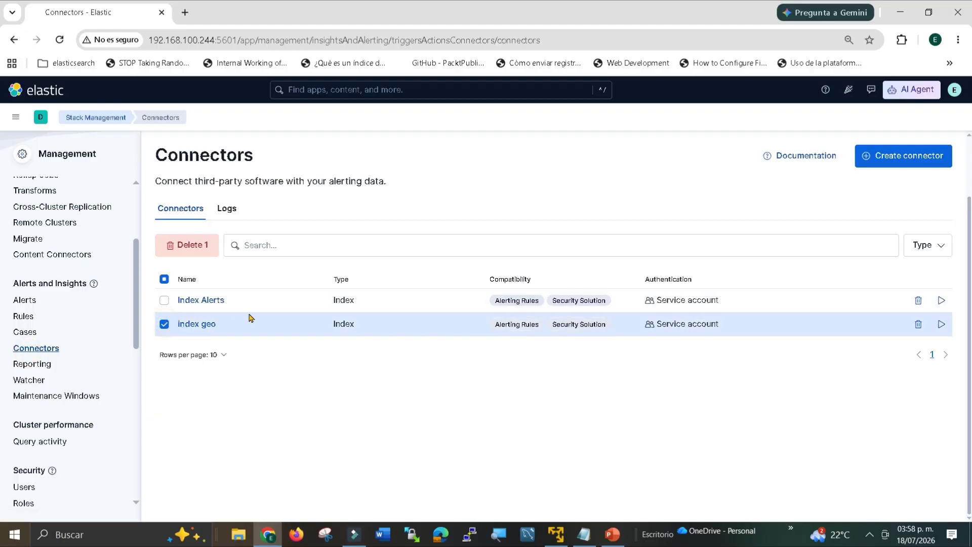
left_click(202, 246)
left_click(543, 319)
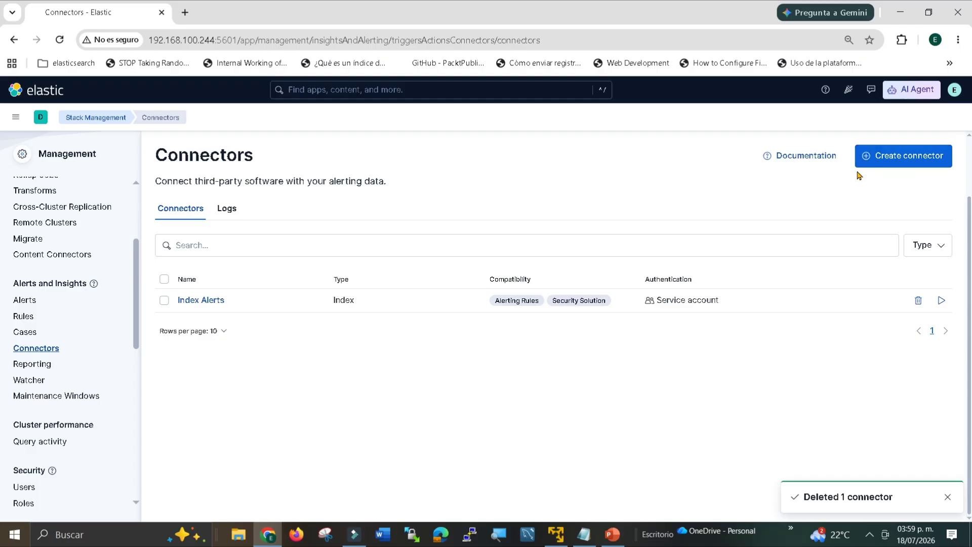
Step: Switch to Notepad and review the connector name and target index given under Paso5
key("alt+Tab")
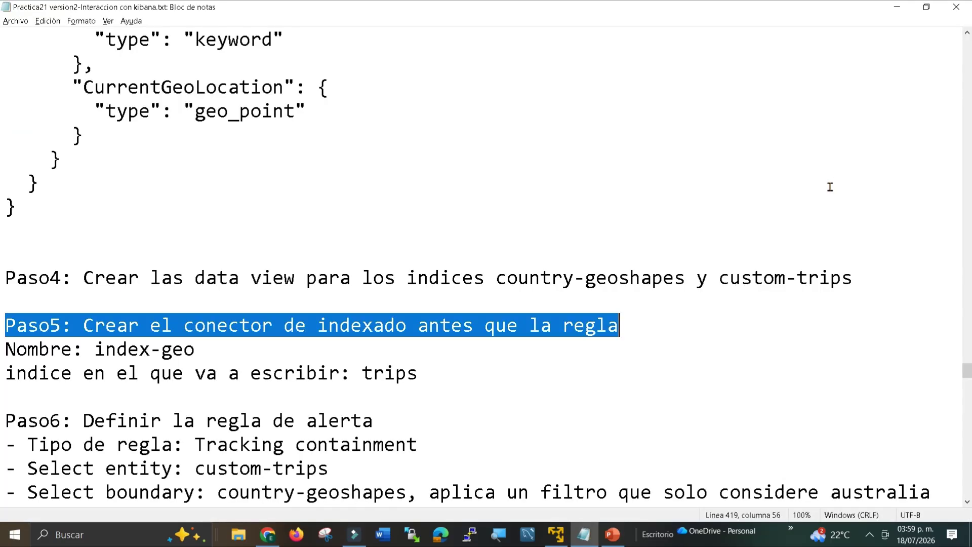
left_click(86, 373)
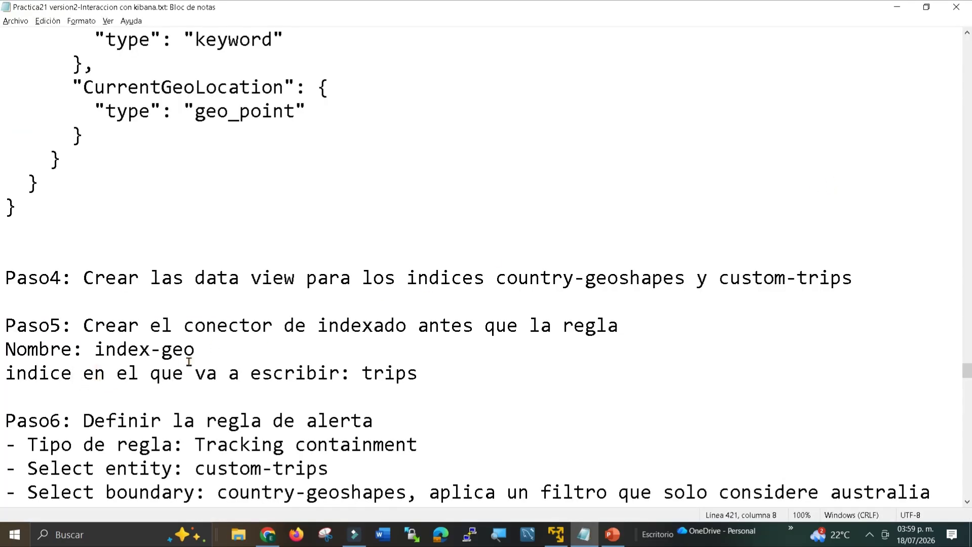
left_click(210, 349)
Step: Switch back to Elastic and start a new connector of type Index with index geo as its name
key("alt+Tab")
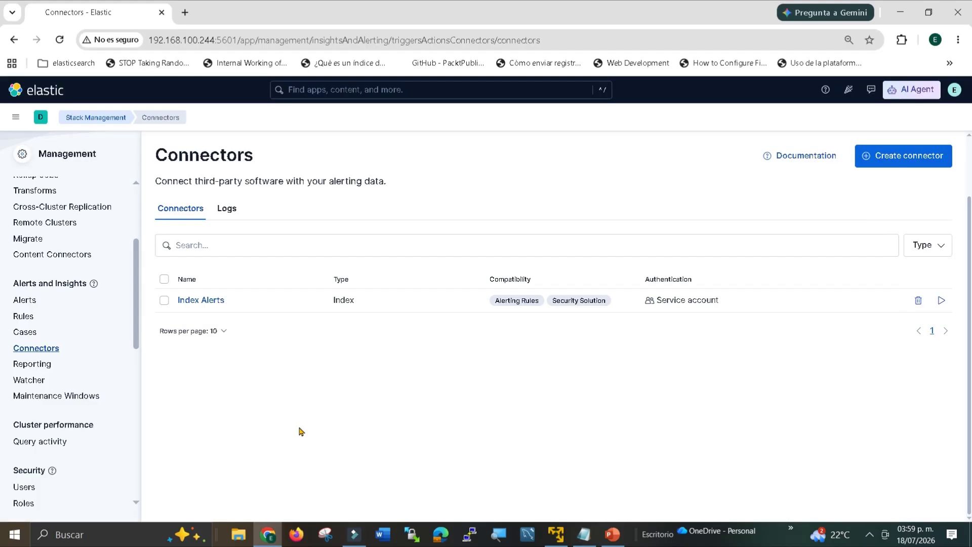
left_click(873, 155)
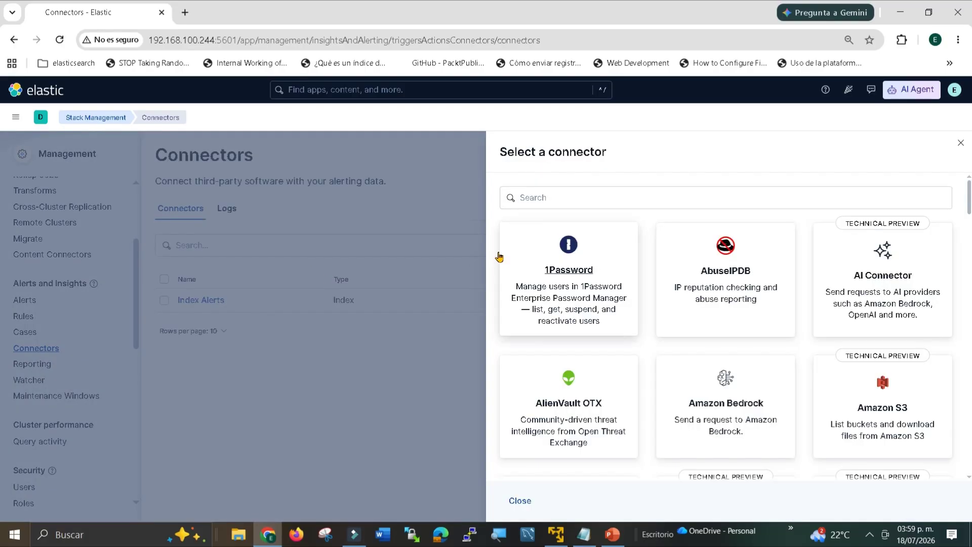
left_click(626, 194)
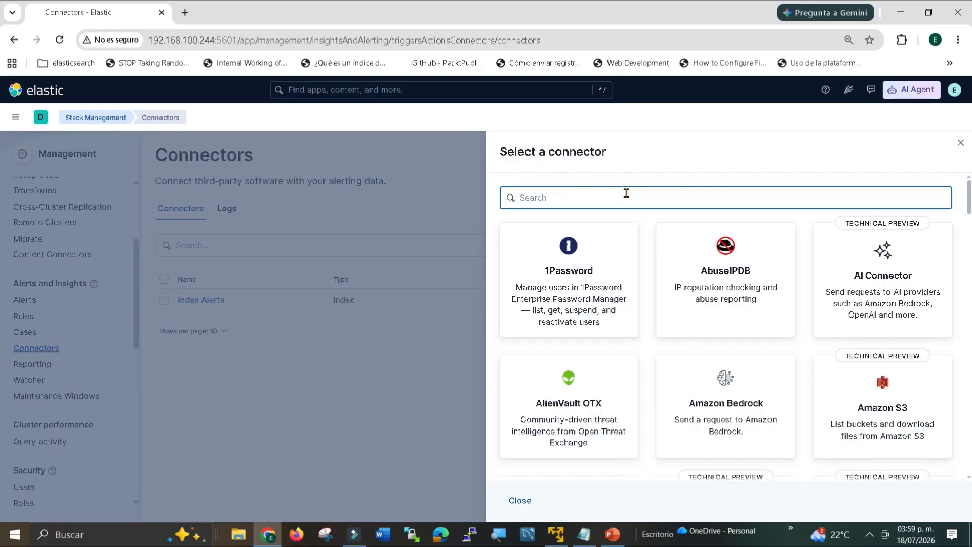
type("index")
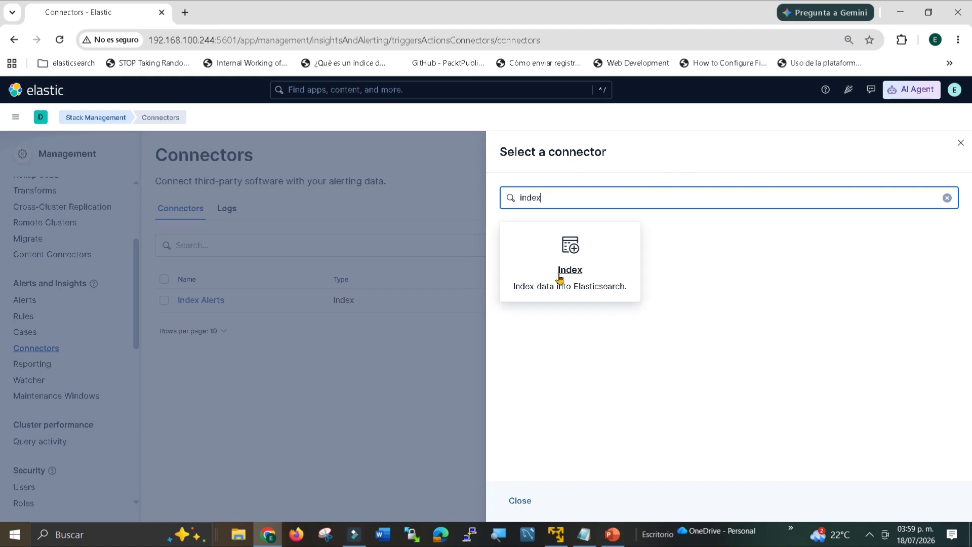
left_click(569, 253)
left_click(563, 240)
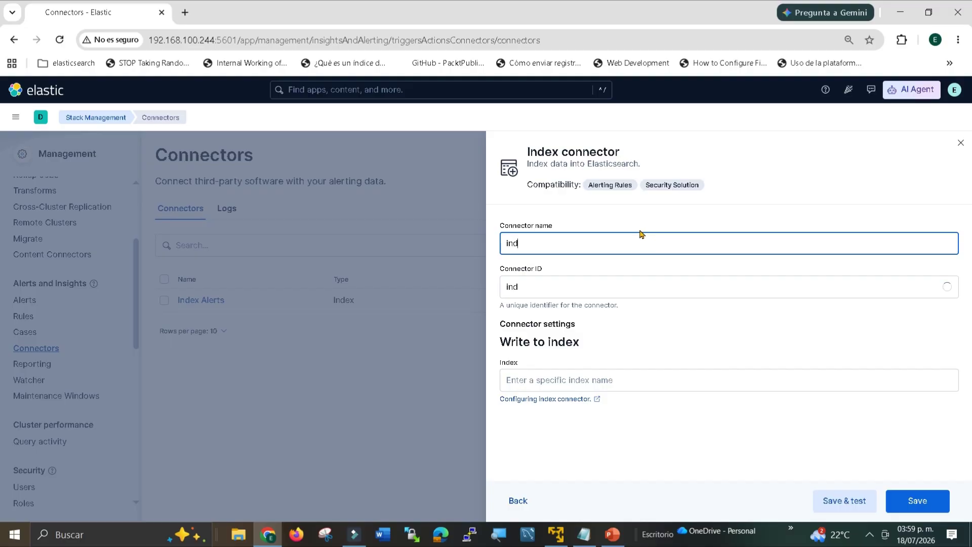
type("index geo")
Step: For the connector's target index, copy the name trips from the Paso5 notes in Notepad
left_click(571, 377)
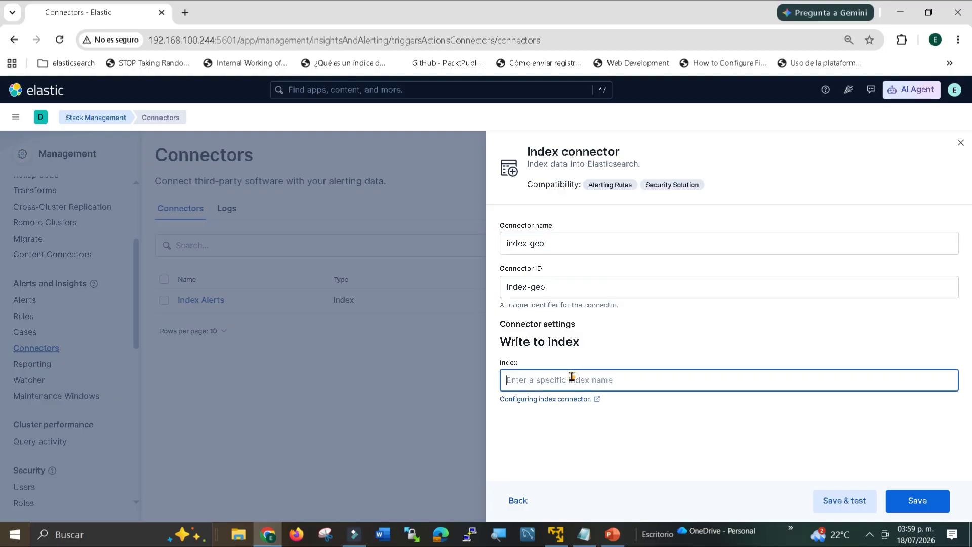
key("alt+Tab")
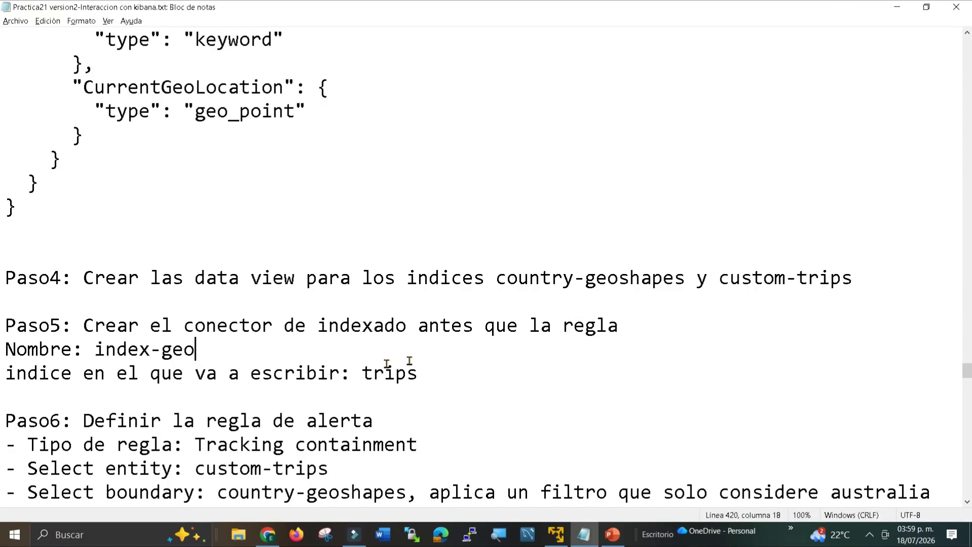
left_click_drag(362, 373, 420, 373)
key("ctrl+c")
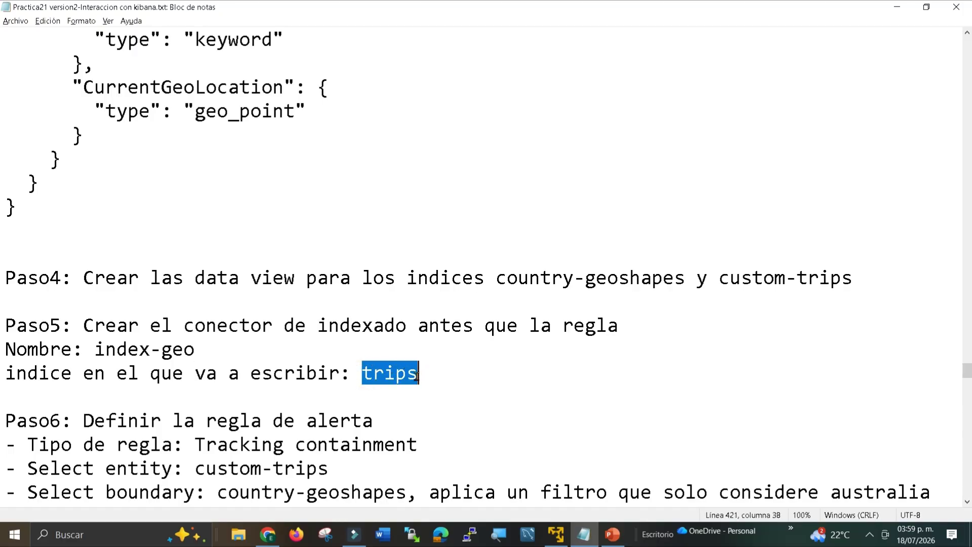
Step: Back in Elastic, set trips as the index the connector writes to and save the connector
key("alt+Tab")
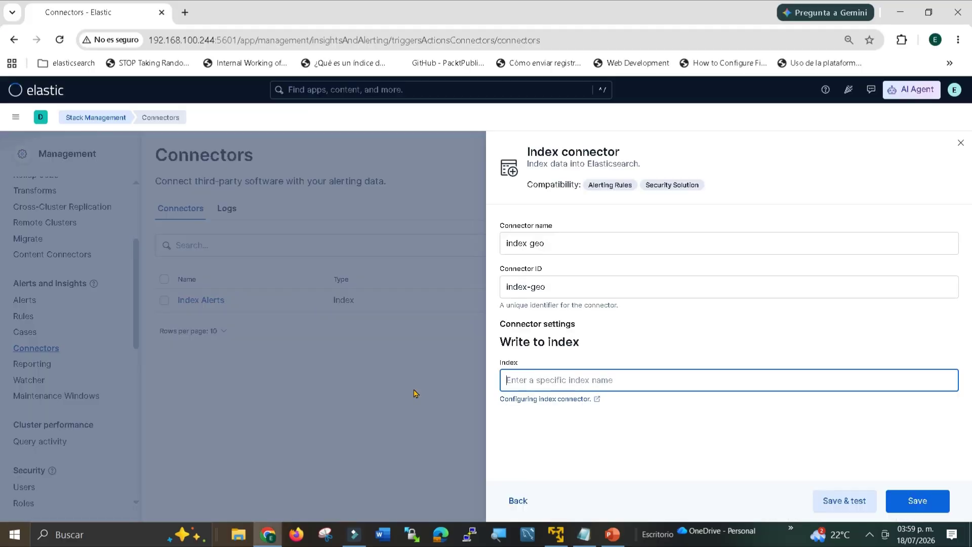
key("ctrl+v")
key("alt+Tab")
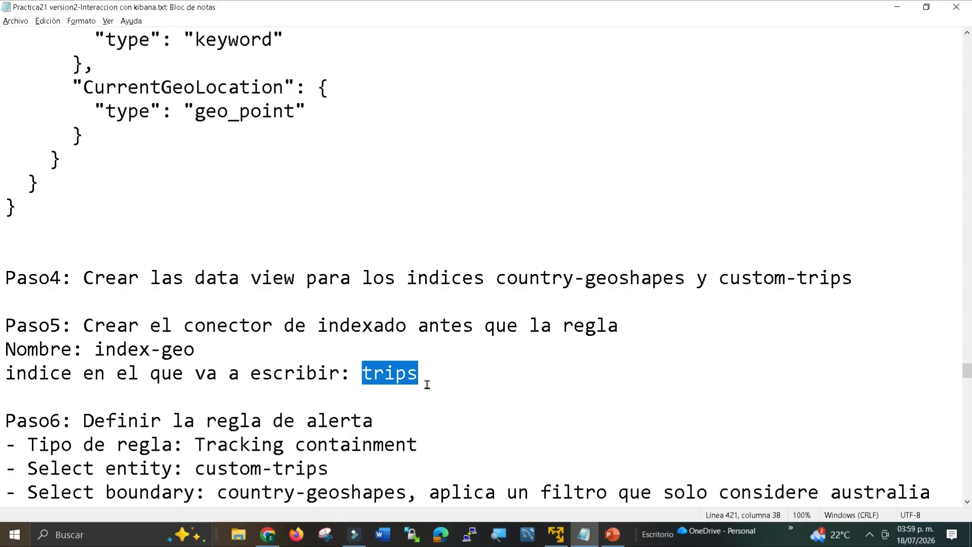
key("alt+Tab")
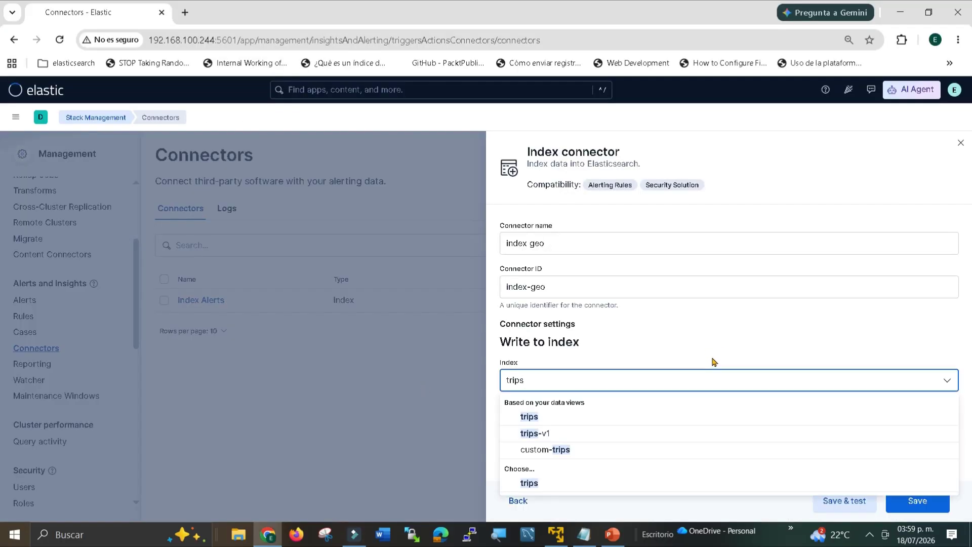
left_click(525, 484)
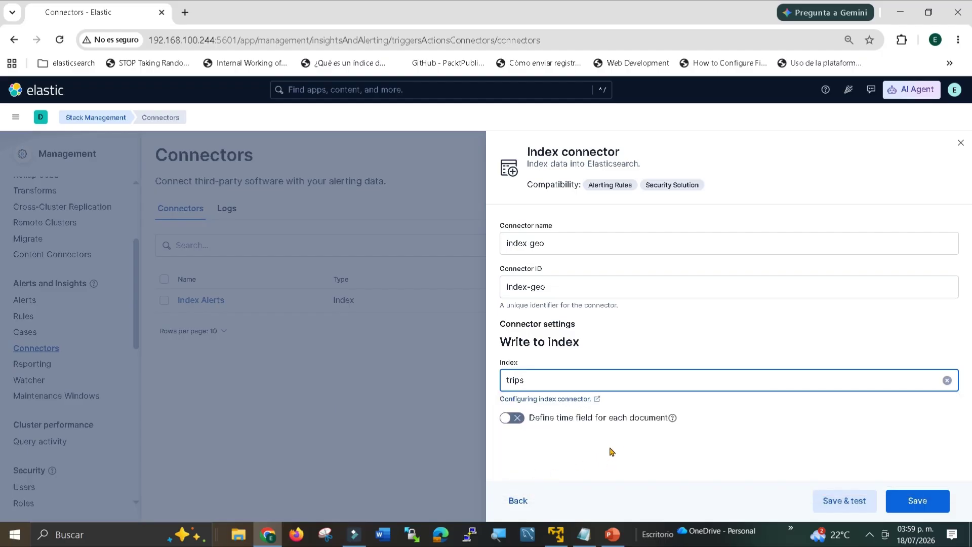
left_click(922, 499)
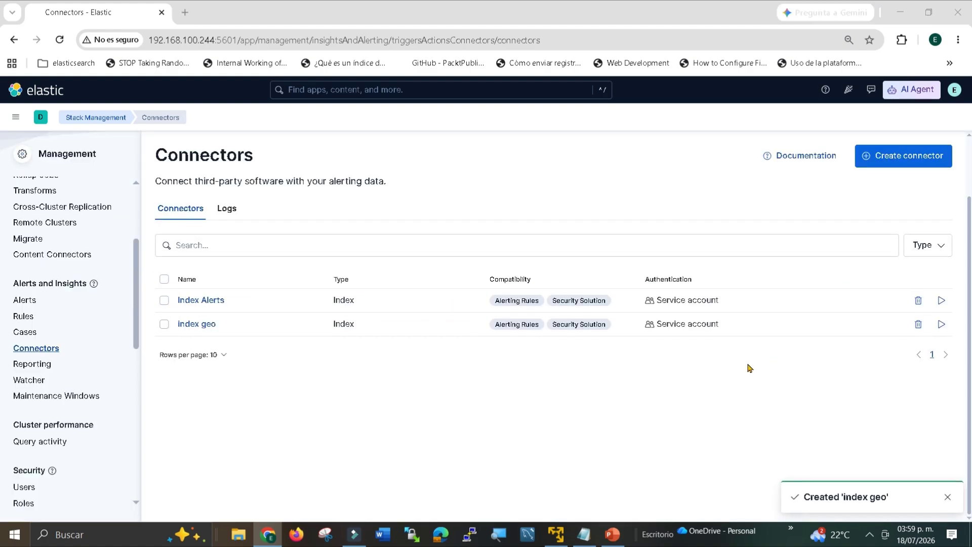
Step: Switch to Notepad and review the Paso6 settings for the alert rule, including its rule type
key("alt+Tab")
left_click_drag(7, 420, 393, 419)
scroll(389, 419, "down", 2)
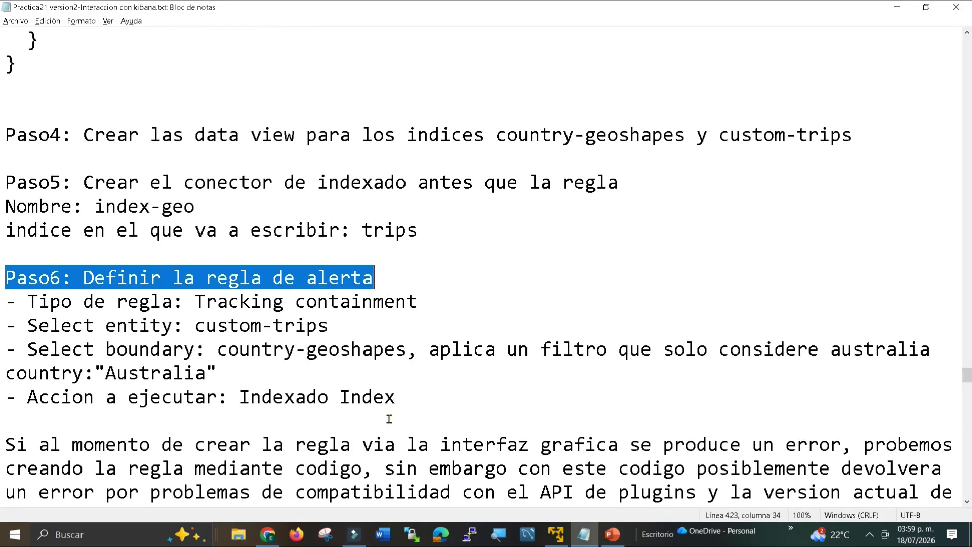
left_click_drag(9, 303, 425, 389)
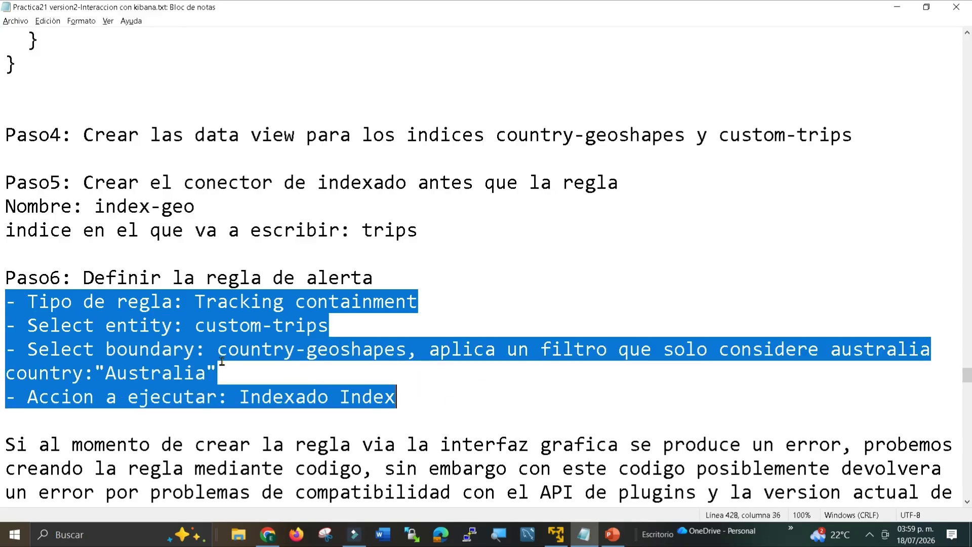
left_click(184, 303)
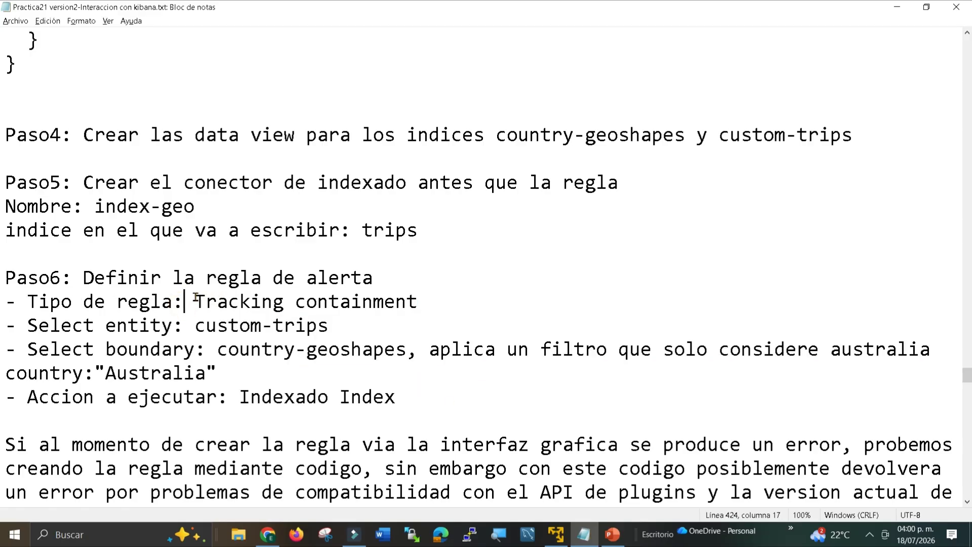
left_click_drag(194, 303, 470, 310)
Step: Switch back to Elastic and open the Rules page from Stack Management
key("alt+Tab")
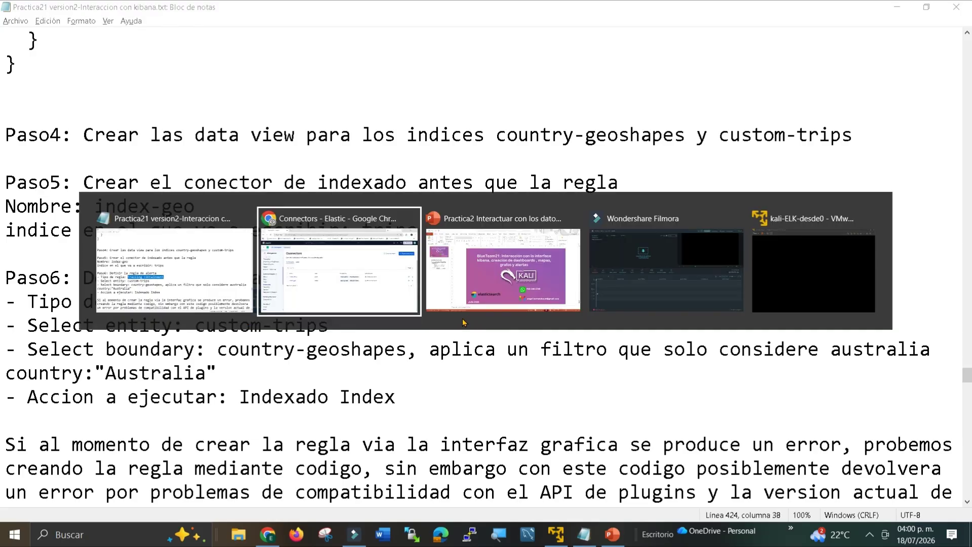
scroll(65, 245, "up", 3)
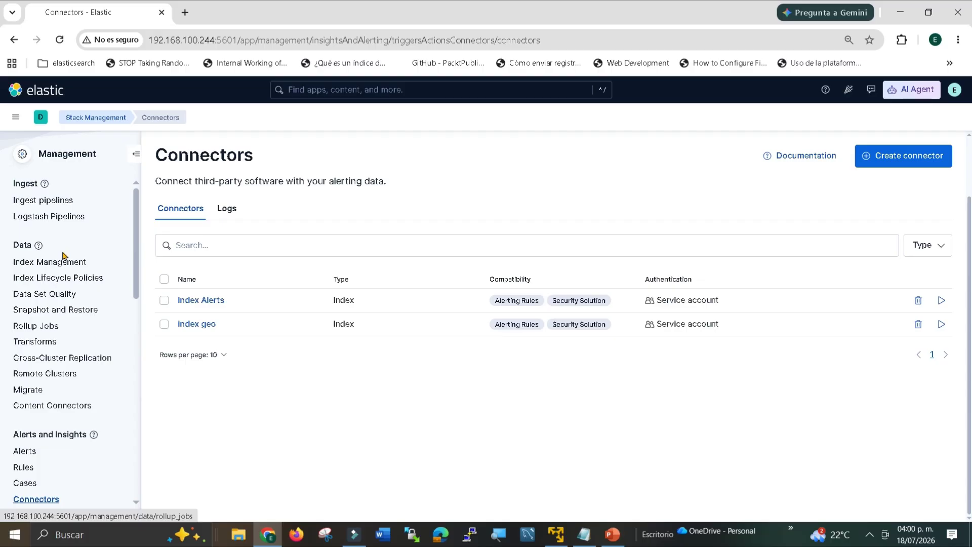
left_click(30, 124)
left_click(15, 117)
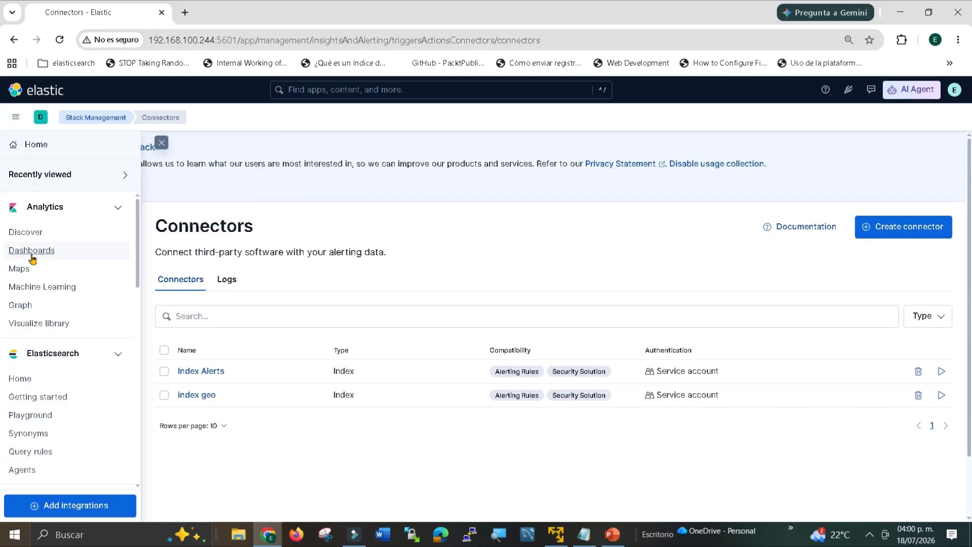
scroll(36, 273, "down", 8)
scroll(36, 281, "down", 4)
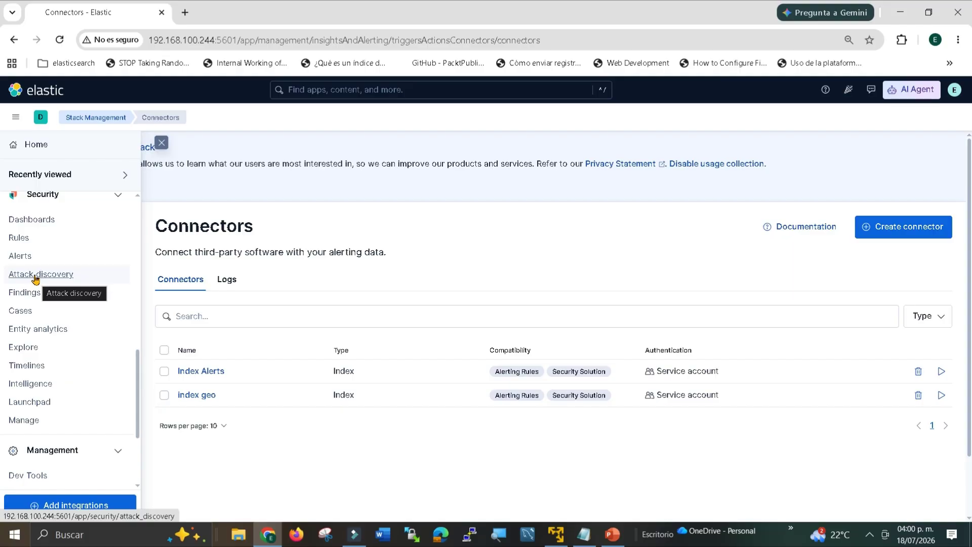
scroll(33, 276, "down", 4)
left_click(51, 460)
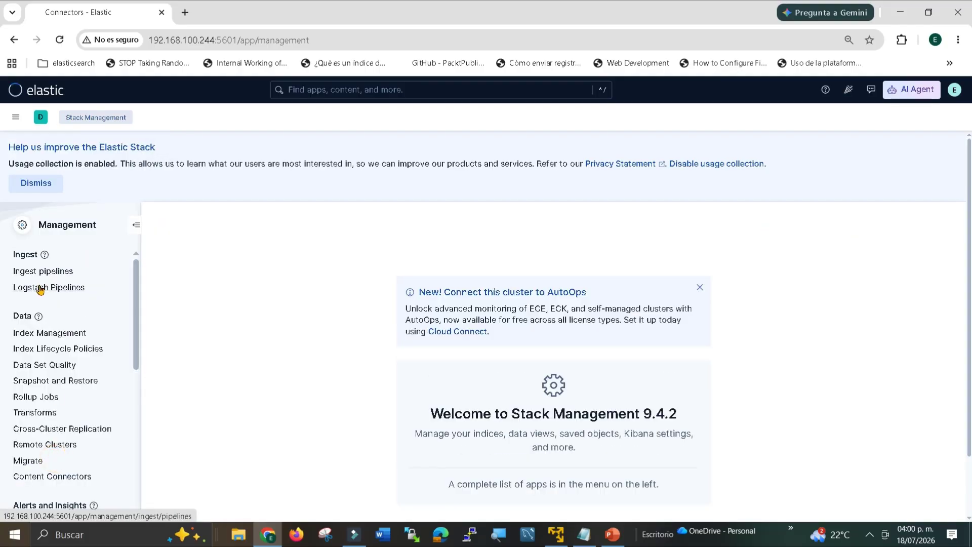
scroll(37, 314, "down", 2)
left_click(31, 411)
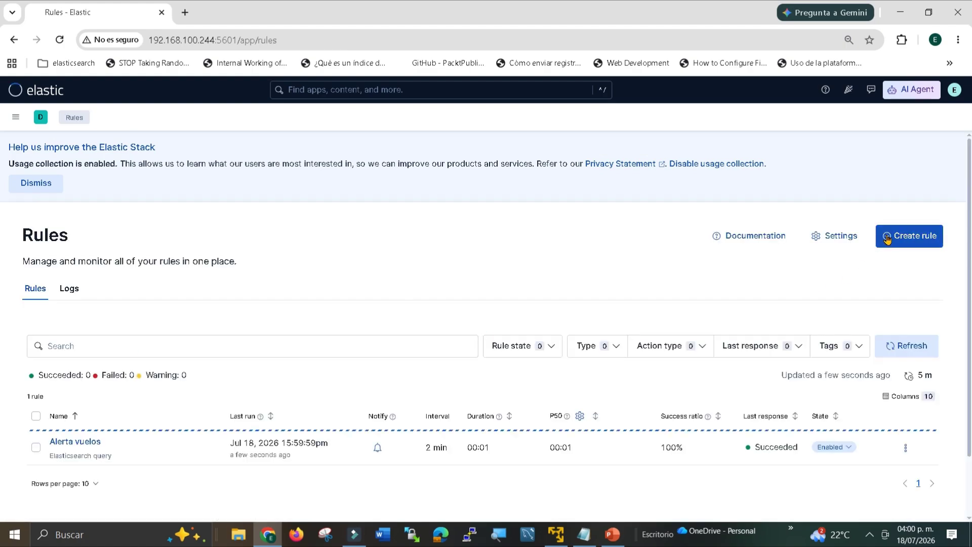
Step: Start a new rule, searching the rule types for tracki and choosing Tracking containment
left_click(887, 239)
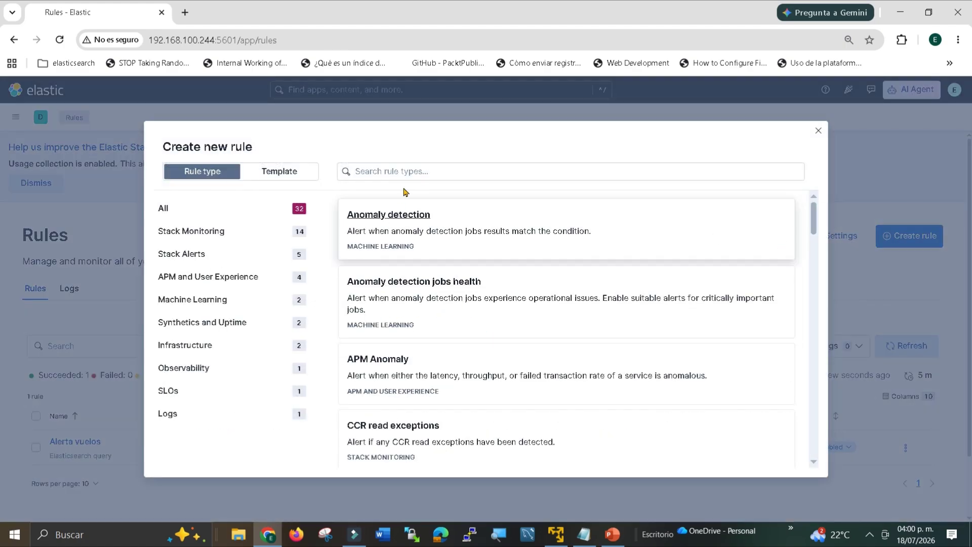
left_click(401, 171)
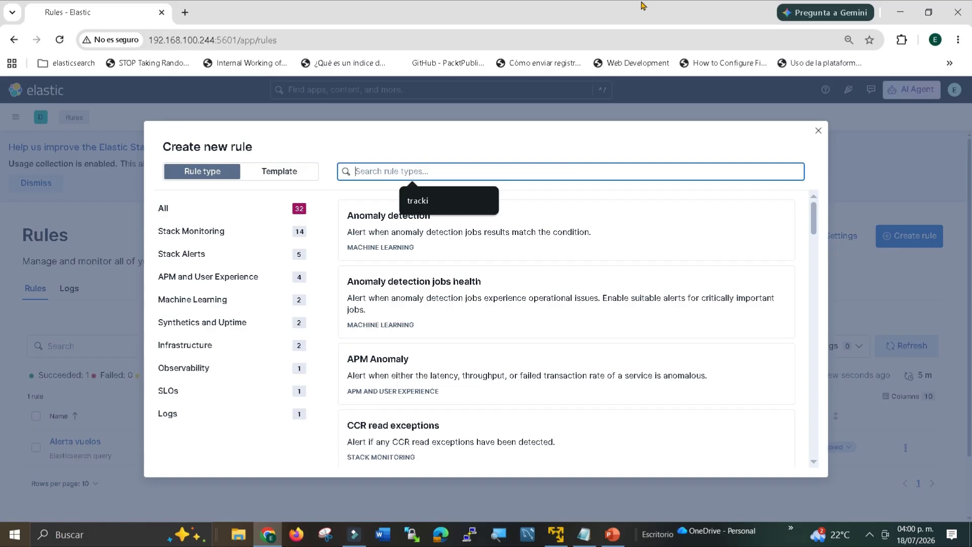
left_click(421, 201)
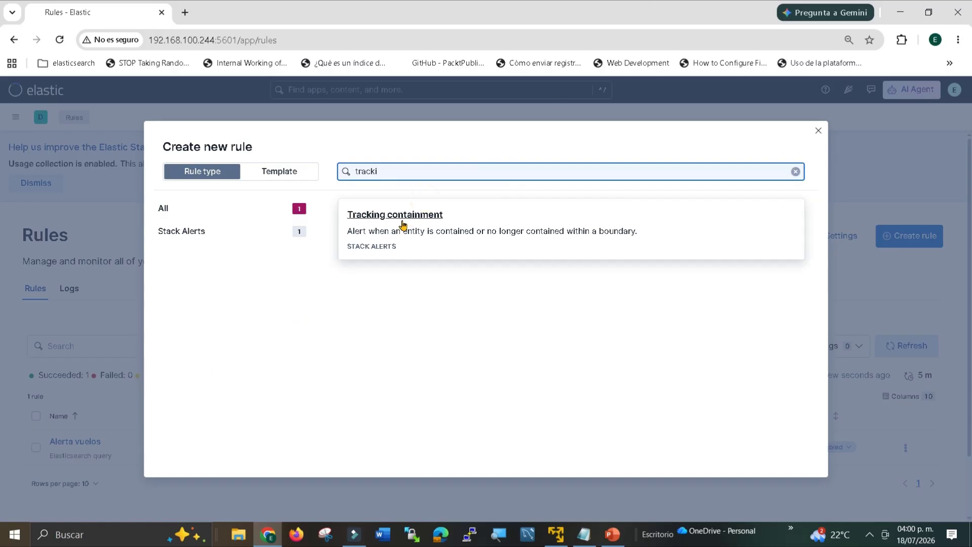
left_click(401, 221)
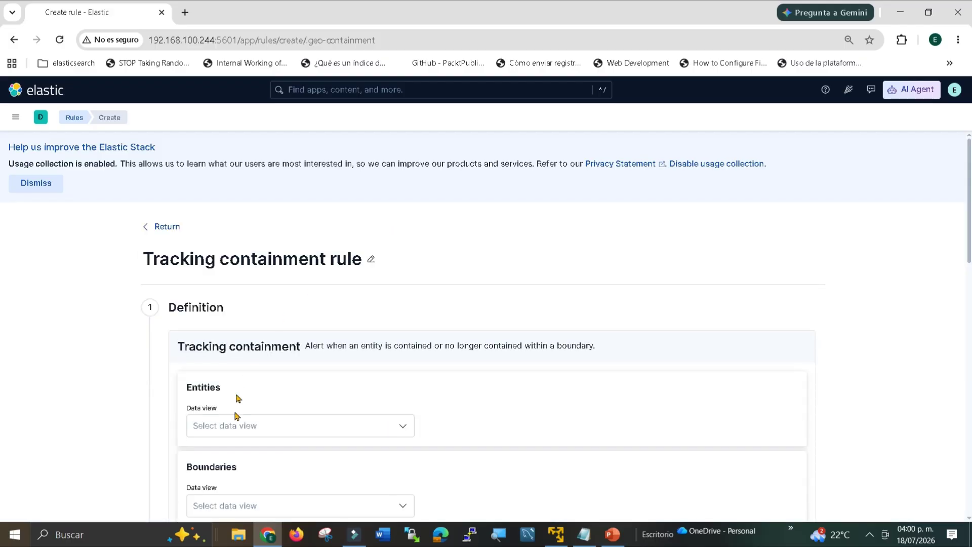
Step: Check the rule's entity in the Notepad instructions, then try to set custom-trips as the Entities data view of the Tracking containment rule
left_click(232, 421)
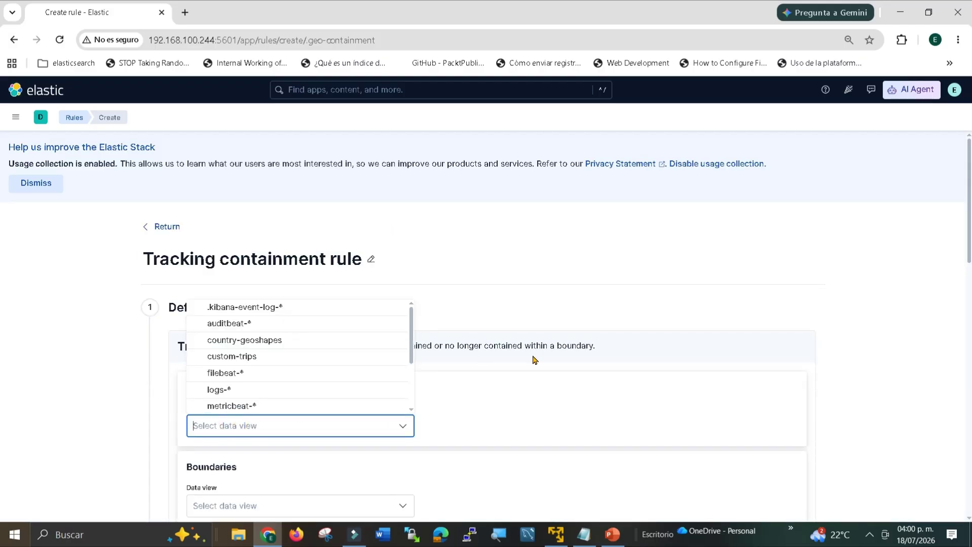
key("alt+Tab")
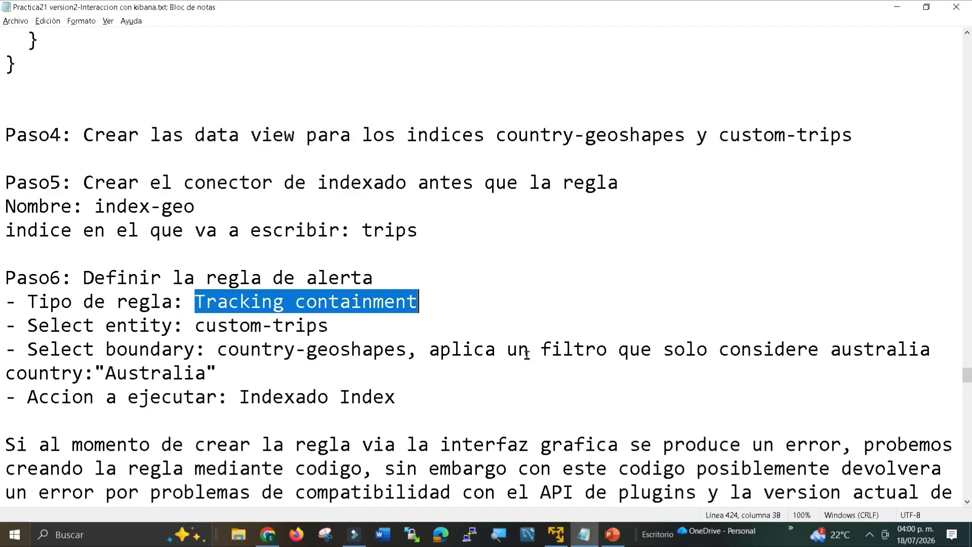
left_click(195, 325)
left_click_drag(195, 325, 325, 317)
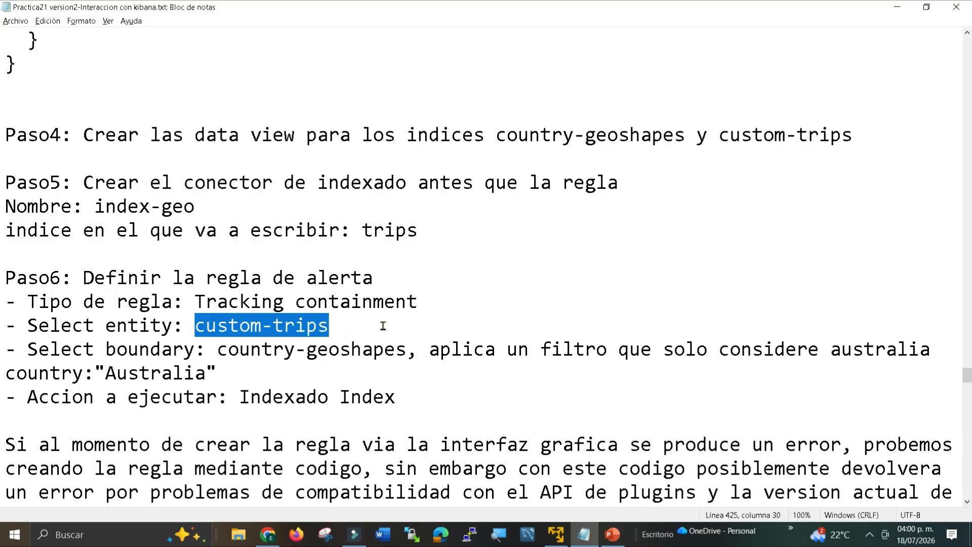
key("alt+Tab")
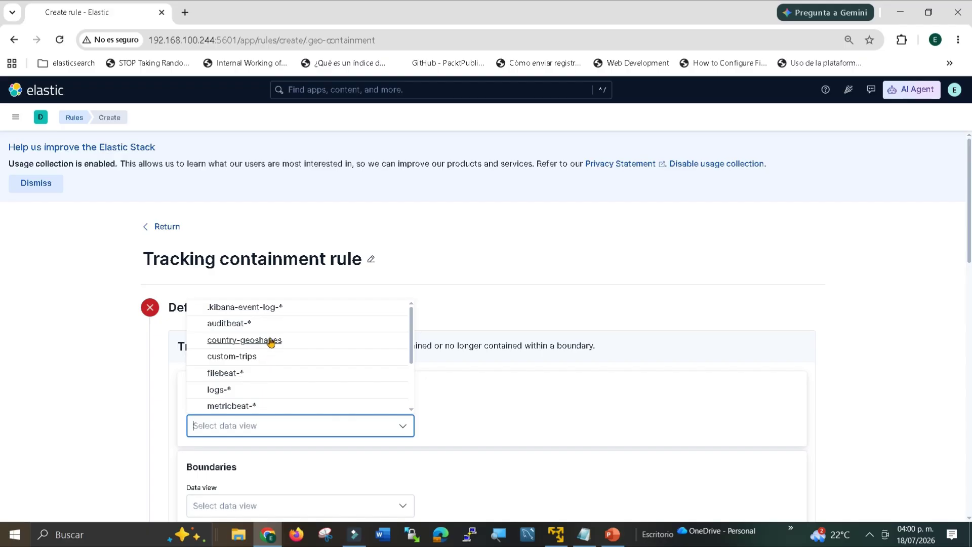
left_click(242, 360)
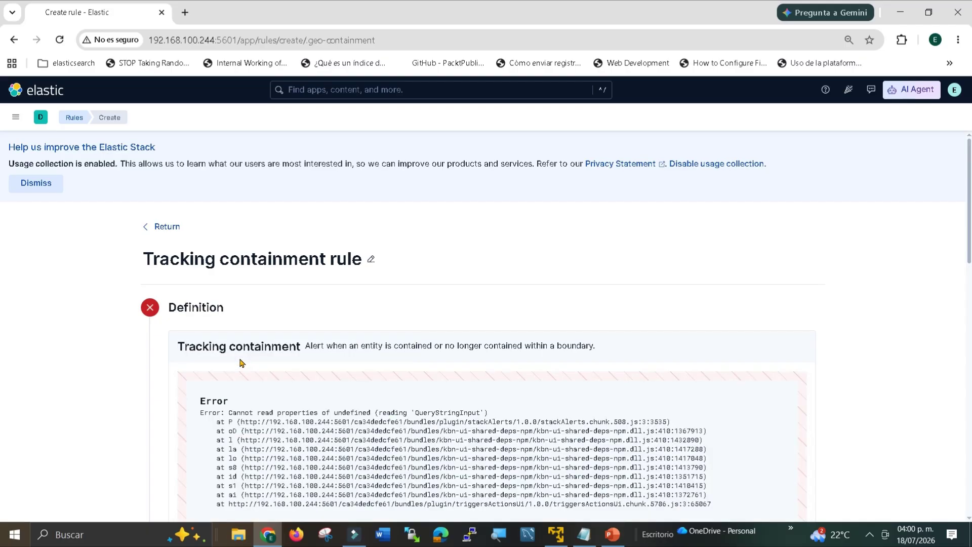
Step: Examine the error trace in the Tracking containment rule definition
scroll(252, 375, "down", 4)
scroll(309, 316, "up", 1)
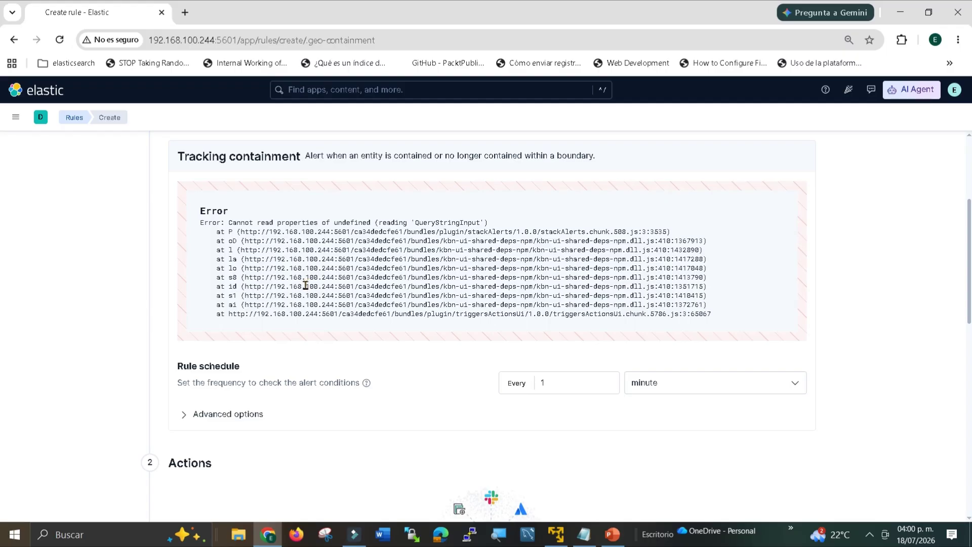
mouse_move(194, 213)
left_mouse_down()
mouse_move(499, 306)
mouse_move(591, 317)
mouse_move(684, 303)
mouse_move(719, 313)
left_mouse_up()
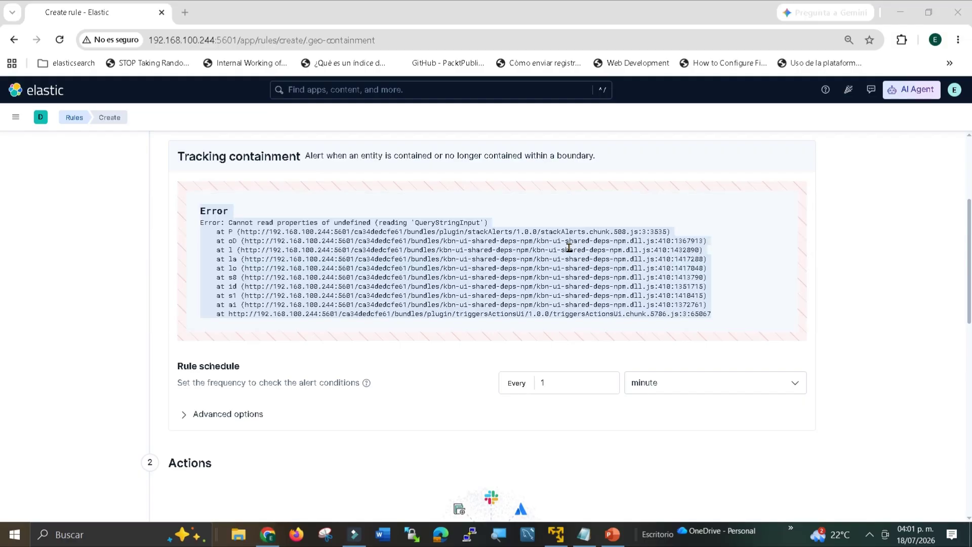
Step: Switch to Notepad and read the Paso6 note about creating the rule through code when the graphical interface fails
key("alt+Tab")
scroll(321, 327, "down", 2)
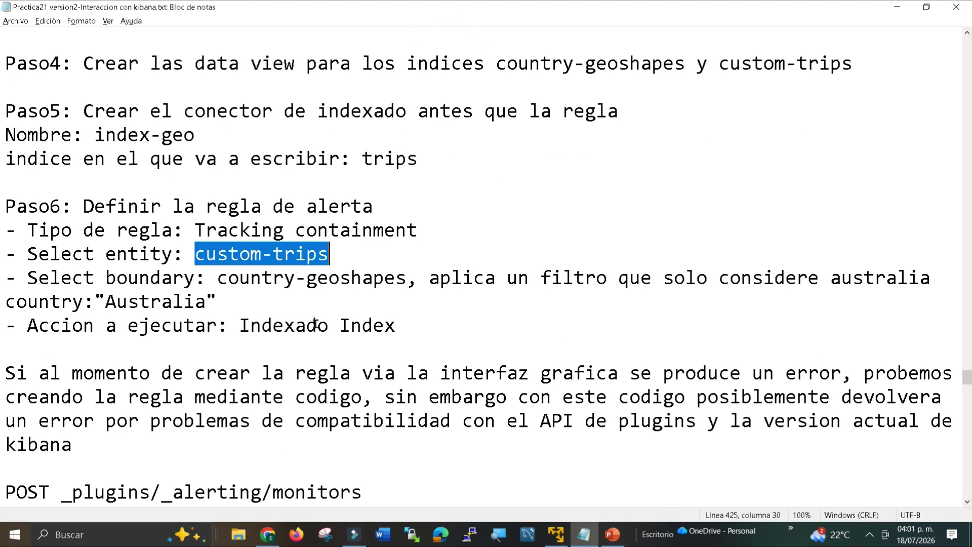
left_click_drag(7, 299, 146, 374)
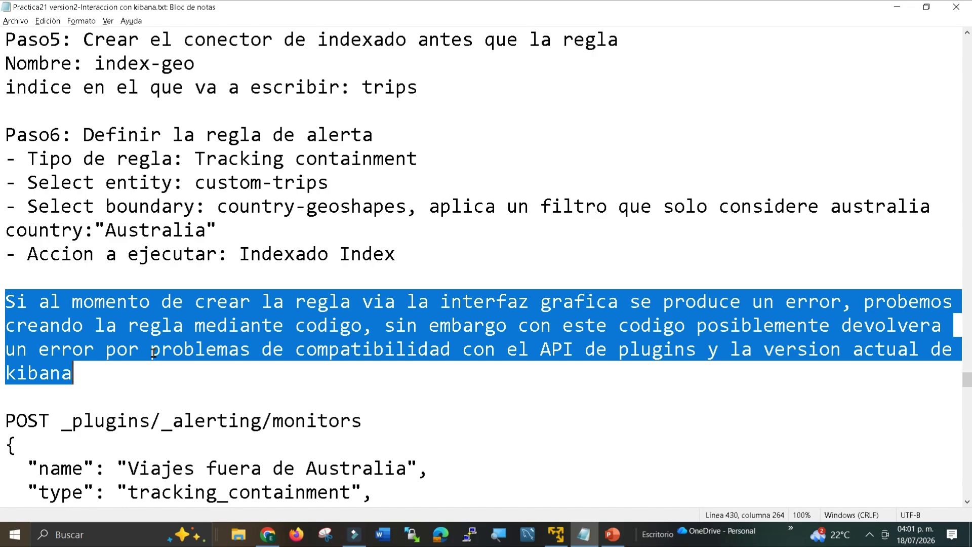
left_click(153, 352)
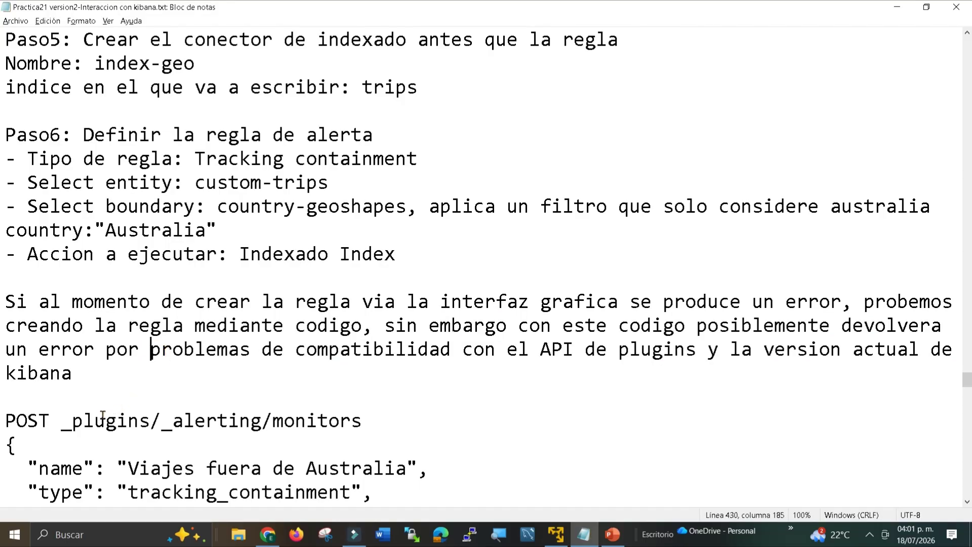
Step: Copy the complete POST _plugins/_alerting/monitors request, including its JSON body, from the Notepad instructions
left_click(6, 421)
scroll(6, 421, "down", 2)
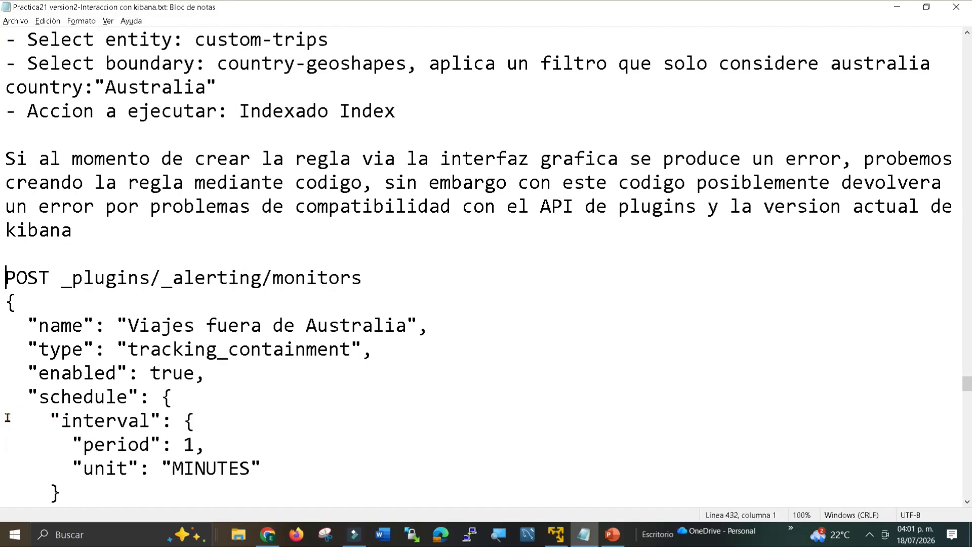
left_click_drag(6, 277, 170, 448)
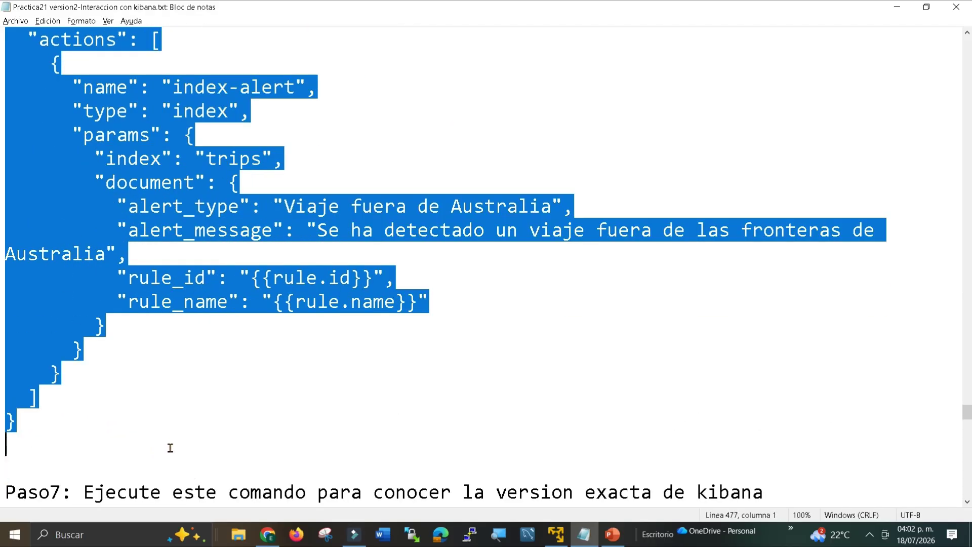
right_click(160, 297)
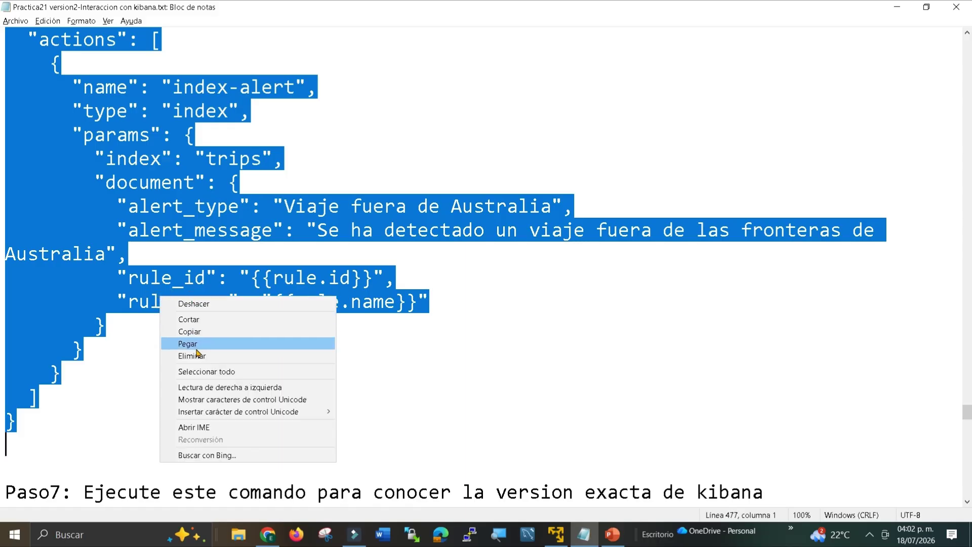
left_click(214, 336)
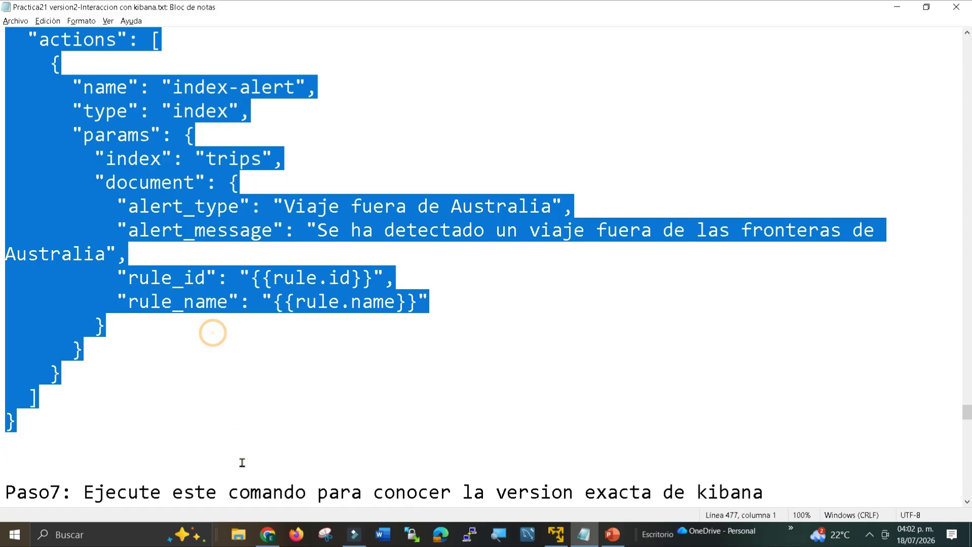
Step: Switch back to Elastic in the browser and open the Dev Tools console
left_click(268, 534)
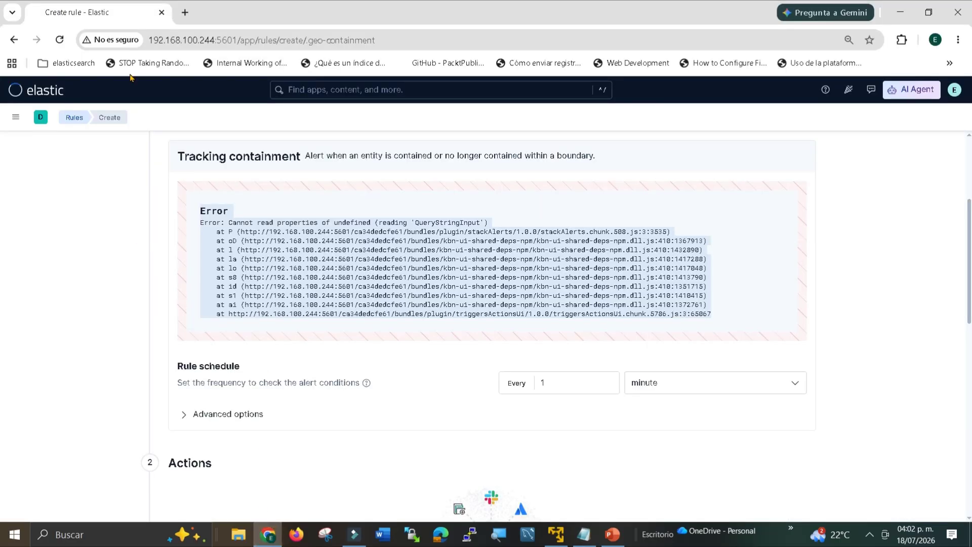
left_click(16, 117)
scroll(33, 250, "down", 8)
scroll(21, 329, "down", 4)
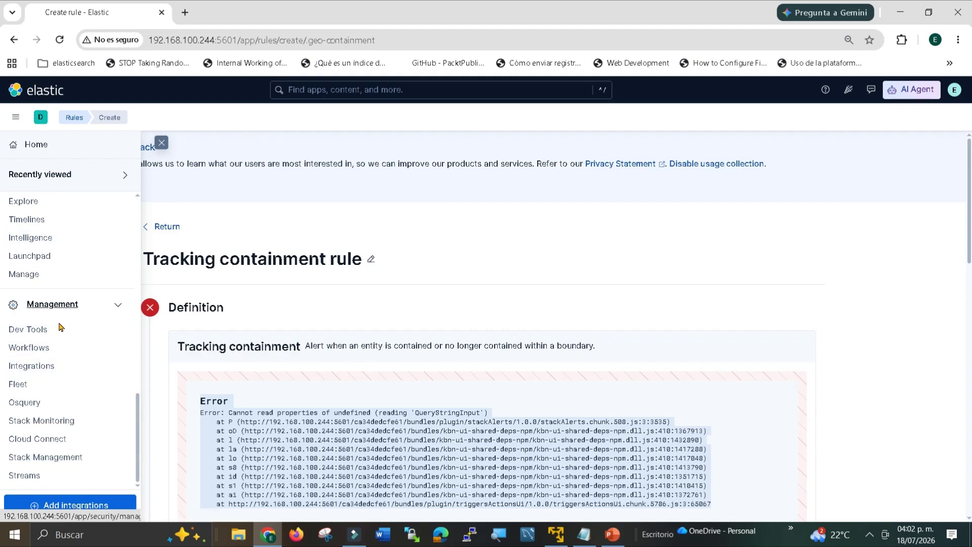
left_click(29, 330)
left_click(154, 334)
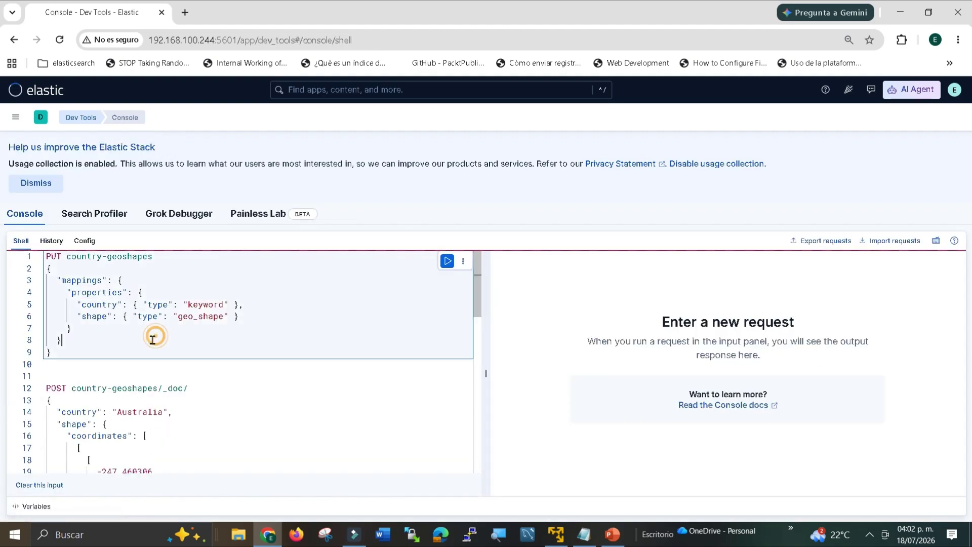
Step: Clear the existing console requests and paste the copied POST _plugins/_alerting/monitors request
left_click(38, 485)
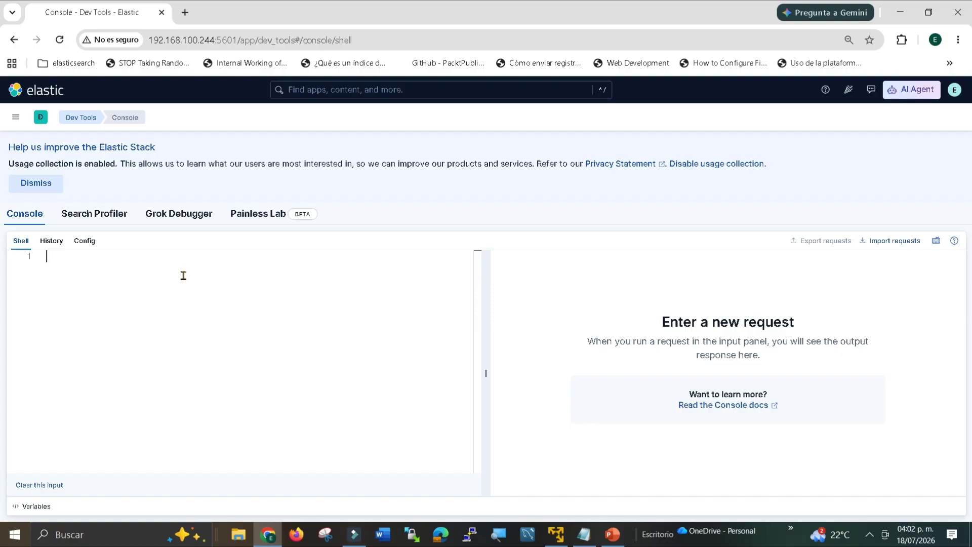
key("ctrl+v")
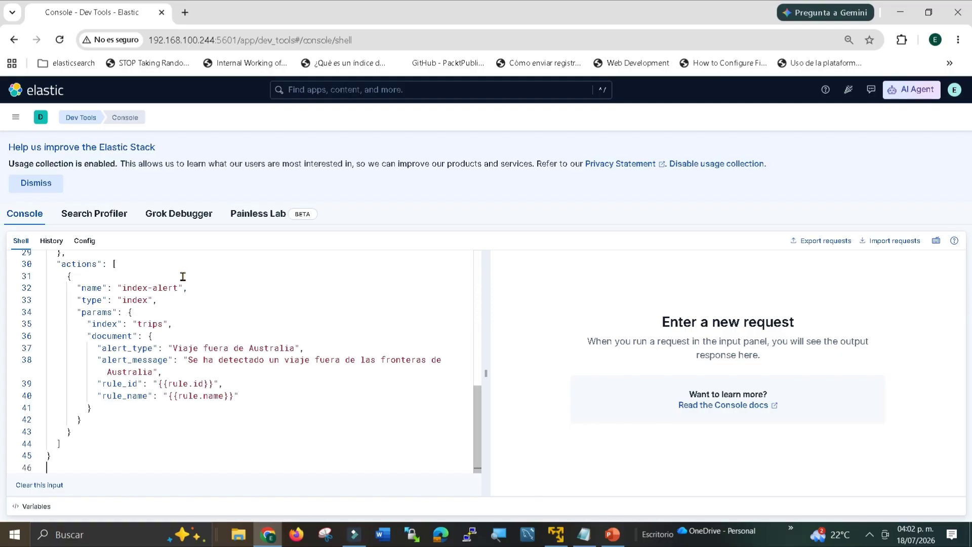
scroll(183, 276, "up", 7)
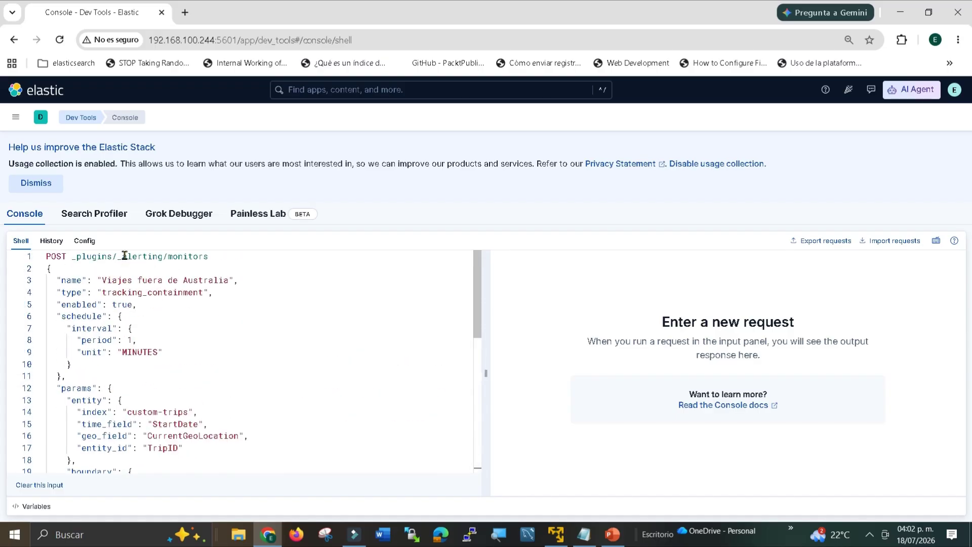
Step: Review the monitor request's endpoint, name, type, schedule and entity parameters
double_click(124, 255)
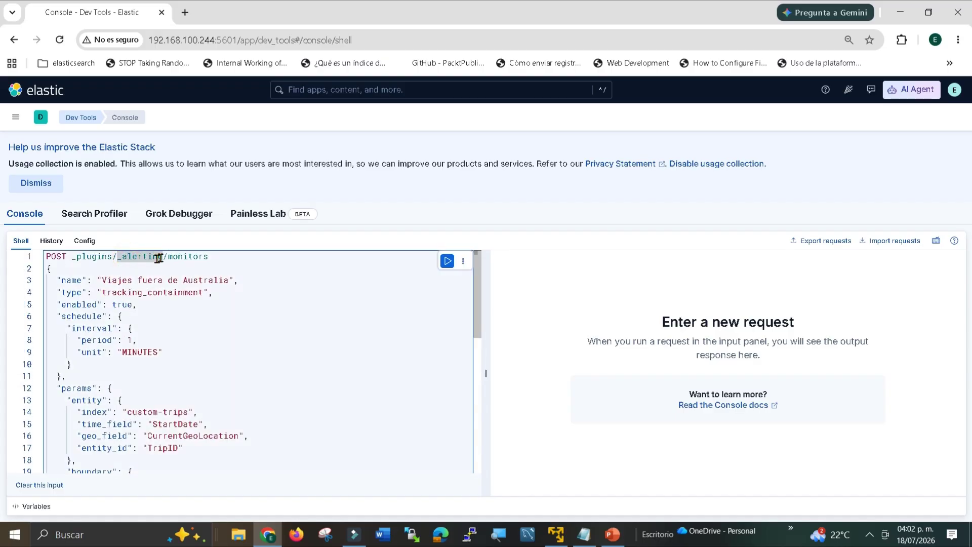
left_click(193, 256)
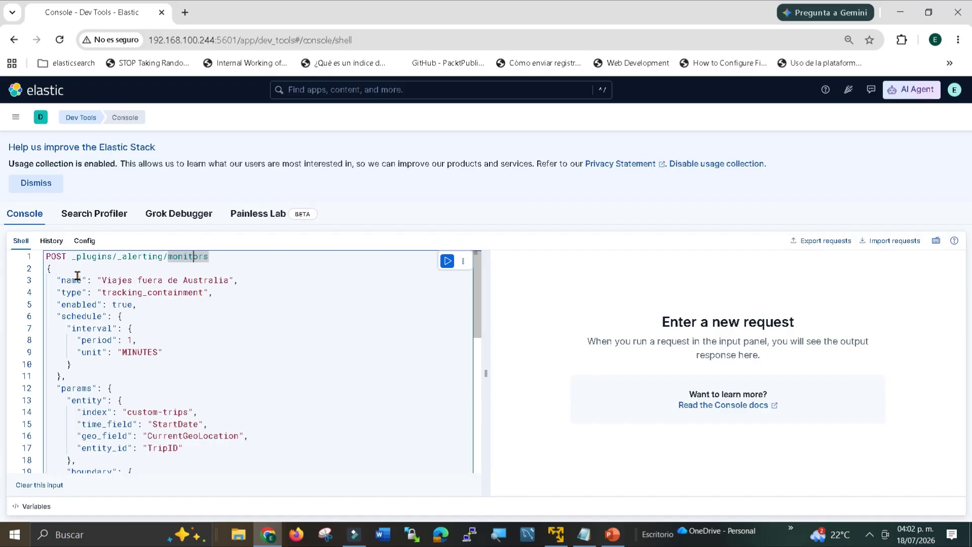
left_click_drag(82, 279, 233, 278)
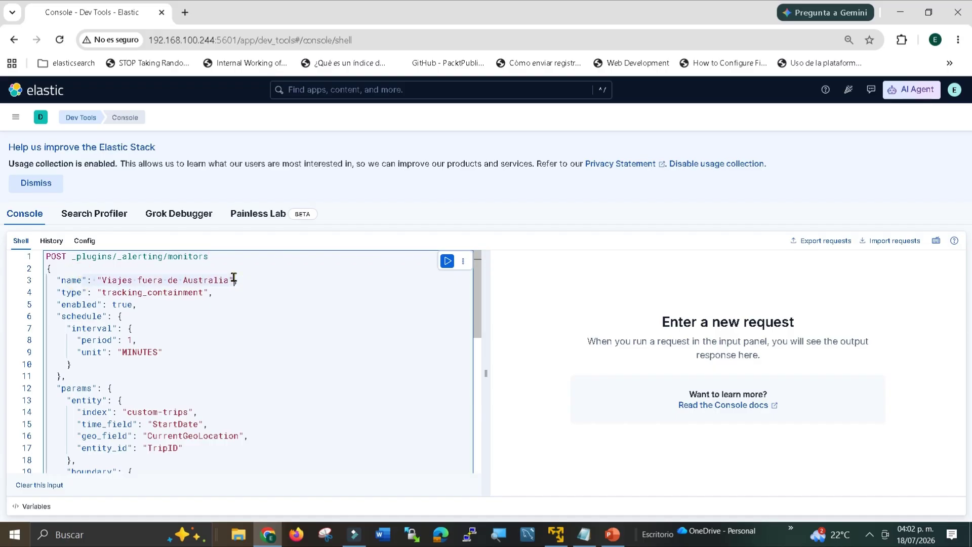
double_click(103, 292)
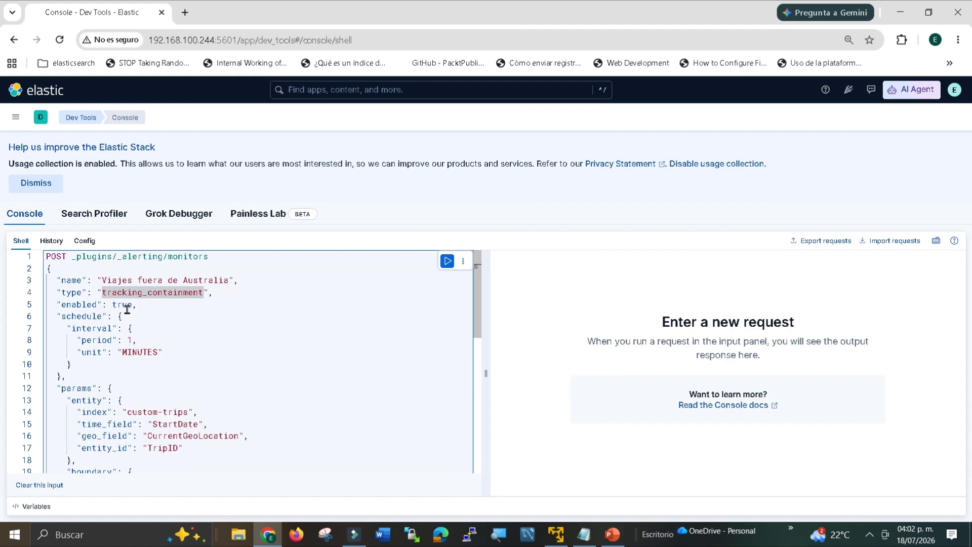
left_click(128, 340)
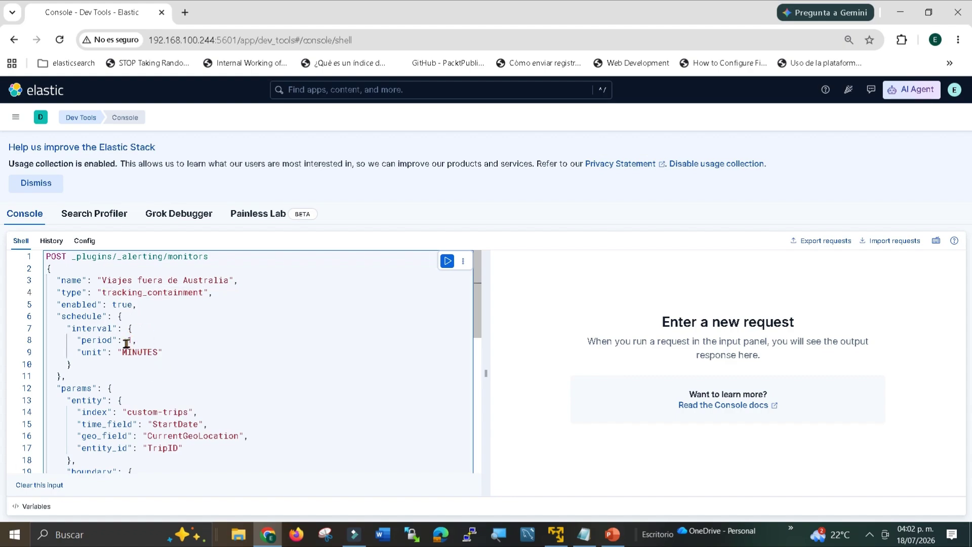
scroll(199, 372, "down", 2)
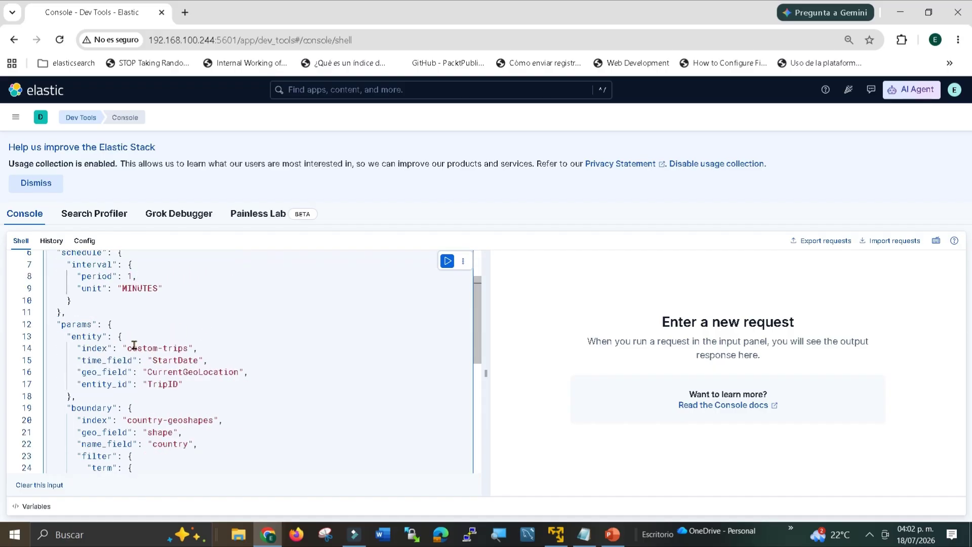
left_click_drag(127, 347, 192, 349)
left_click_drag(85, 357, 178, 363)
double_click(108, 372)
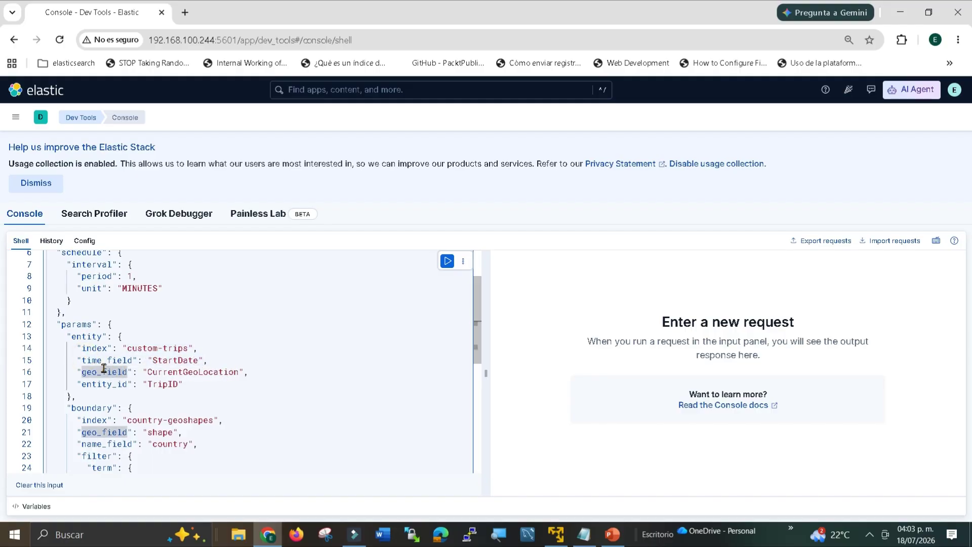
left_click(186, 373)
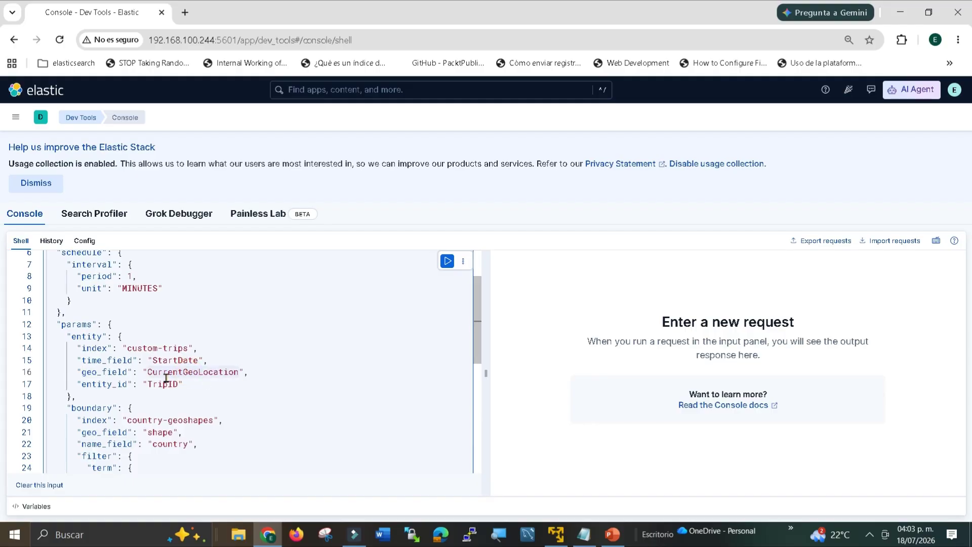
double_click(119, 384)
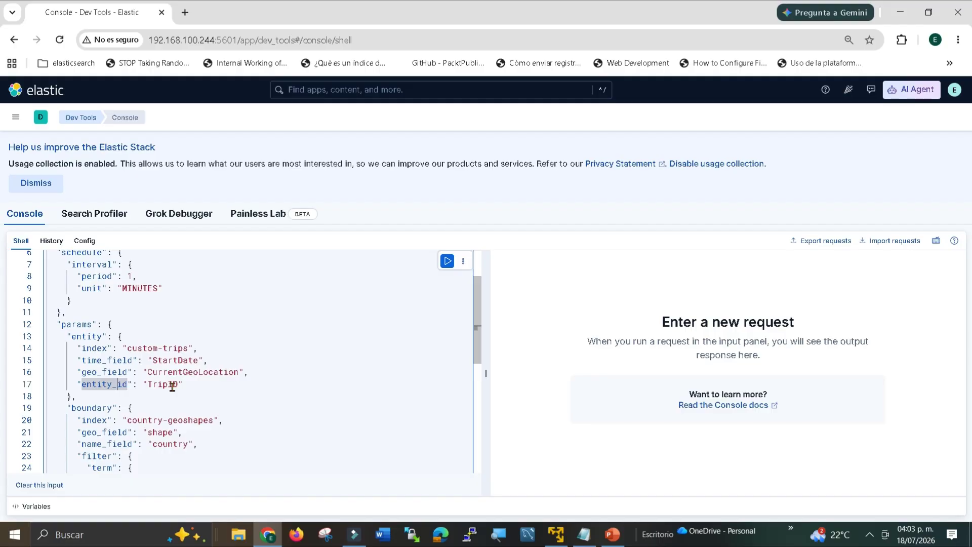
left_click(147, 384)
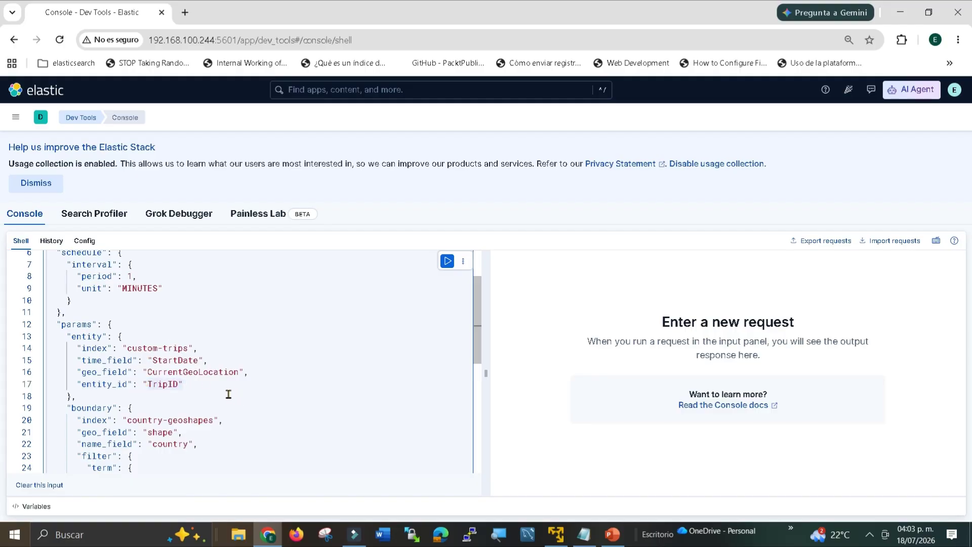
Step: Review the monitor request's boundary parameters: index, geo_field, name_field and the country filter term
scroll(227, 394, "down", 2)
double_click(77, 344)
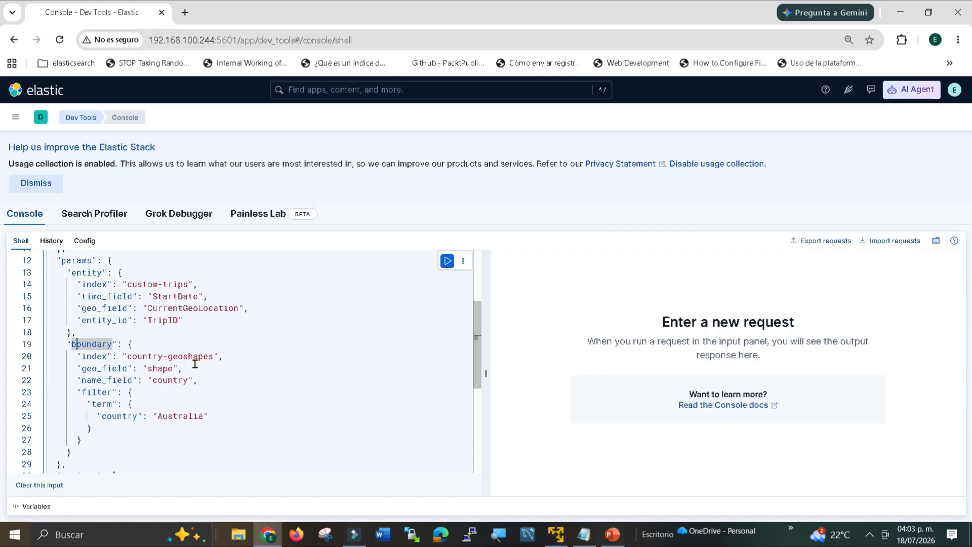
key("ctrl+Return")
left_click(163, 356)
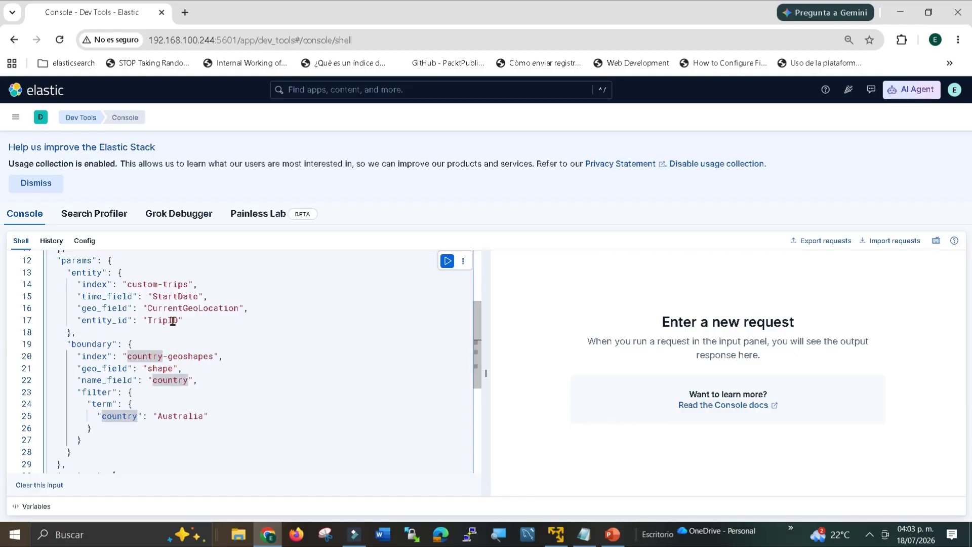
left_click(188, 356)
double_click(188, 356)
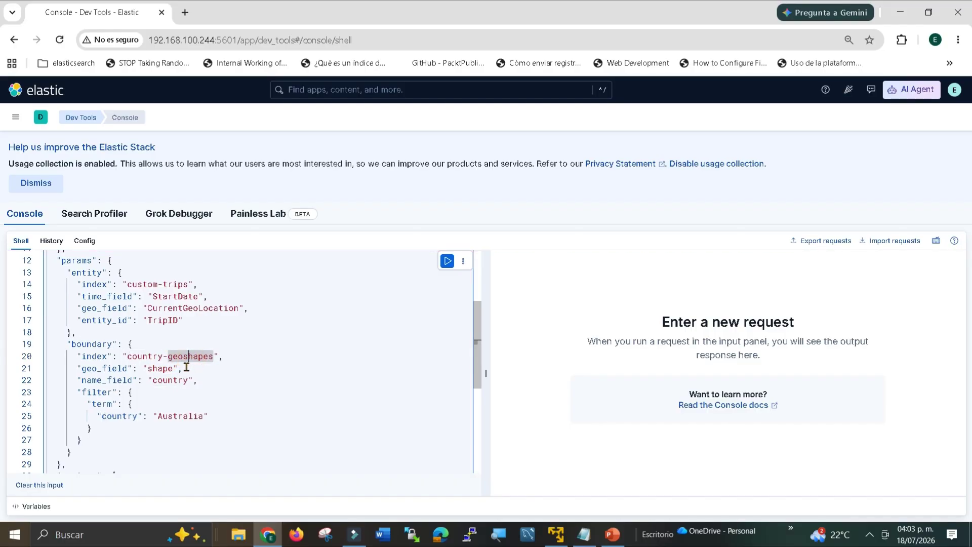
double_click(160, 368)
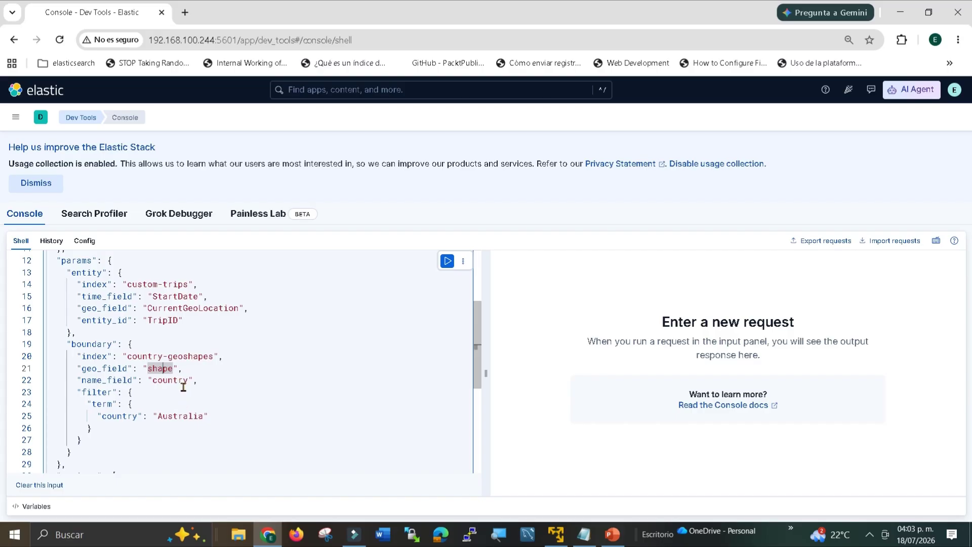
double_click(180, 381)
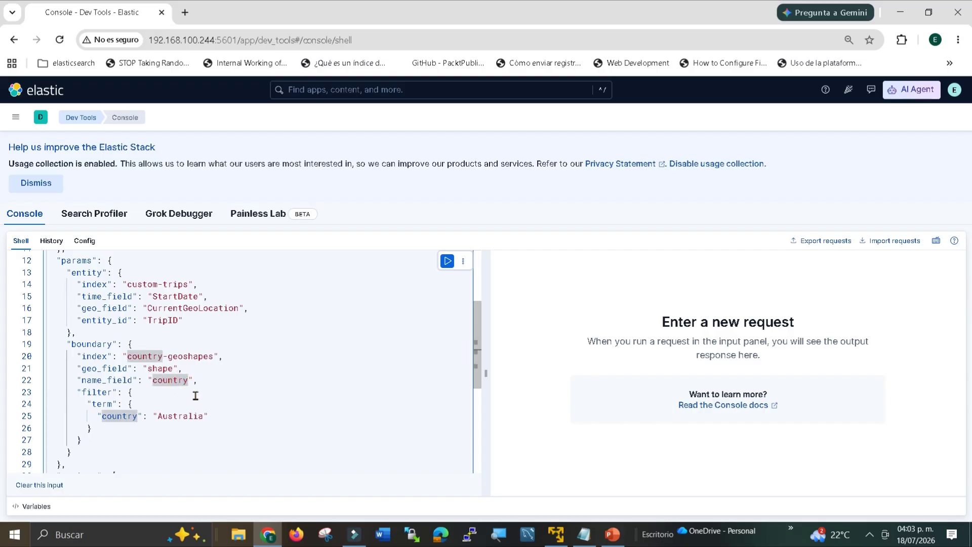
scroll(191, 391, "down", 1)
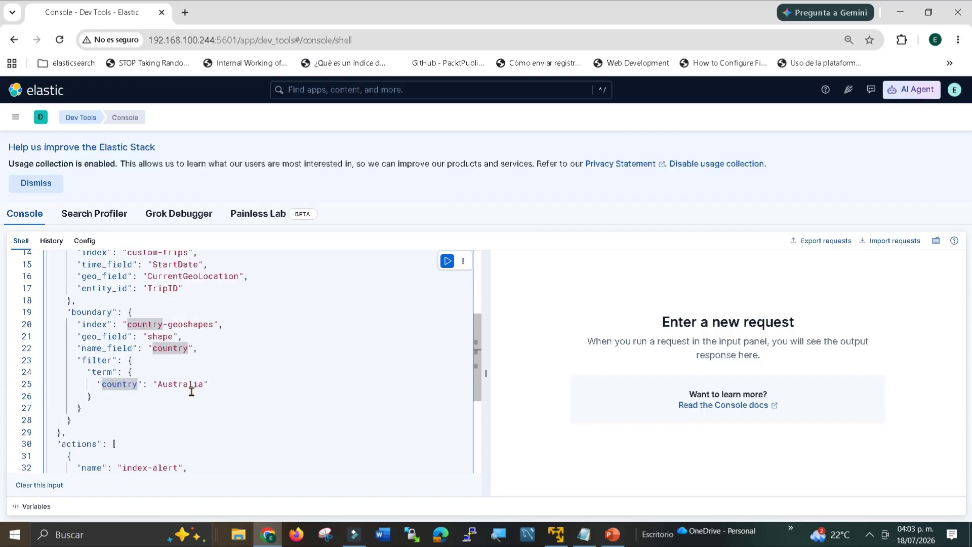
double_click(192, 383)
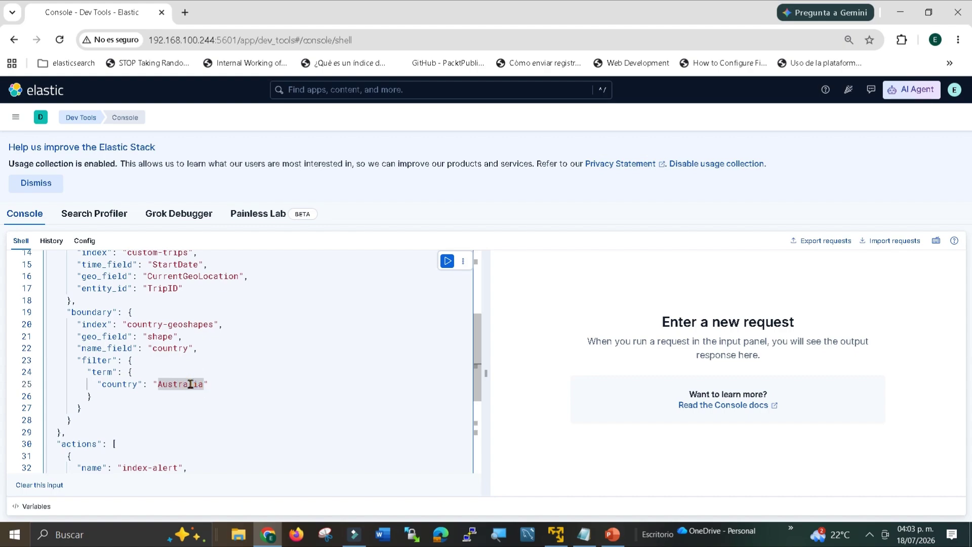
Step: Review the request's actions section, including the action name, type, target index and the alert document's fields
scroll(192, 383, "down", 2)
double_click(127, 403)
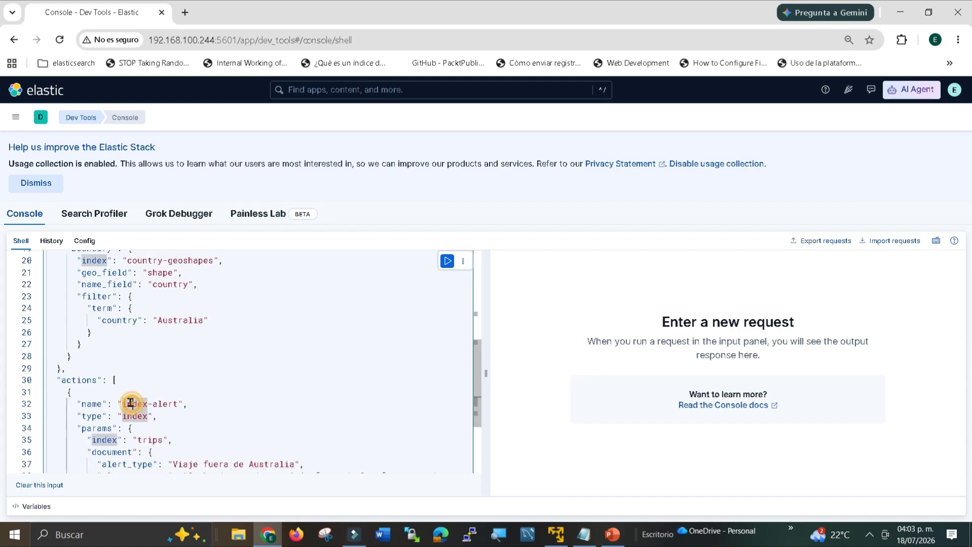
left_click(183, 403)
left_click_drag(183, 403, 115, 403)
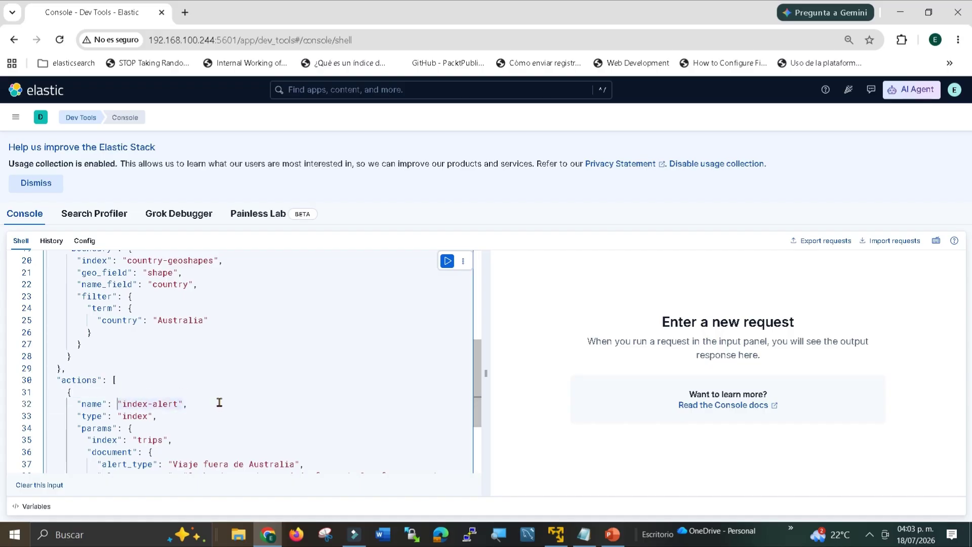
scroll(215, 402, "down", 1)
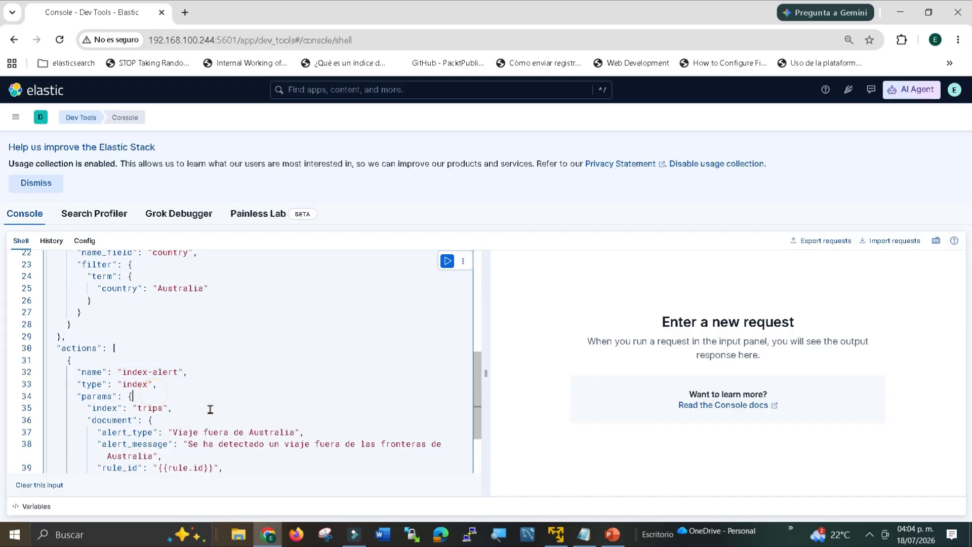
left_click(123, 406)
key("End")
scroll(252, 407, "down", 2)
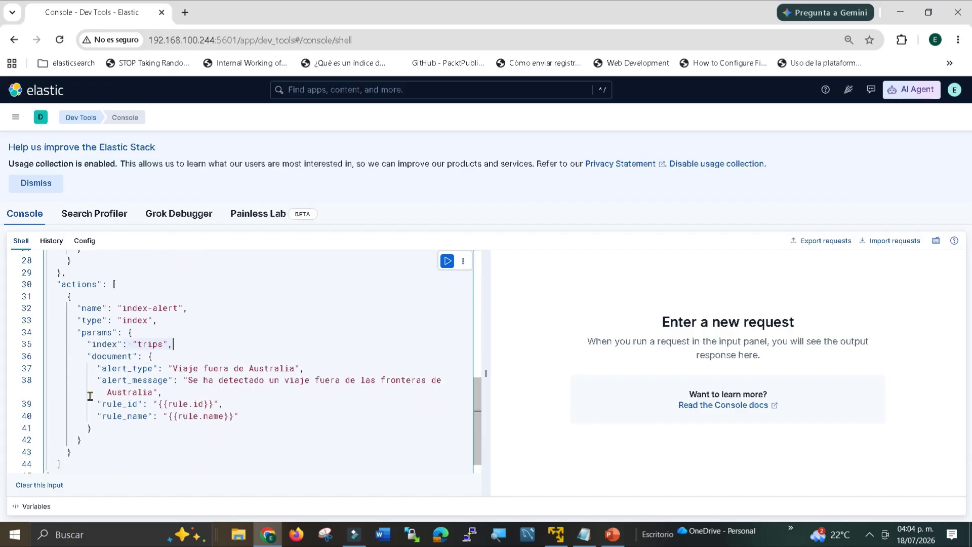
left_click_drag(96, 369, 293, 430)
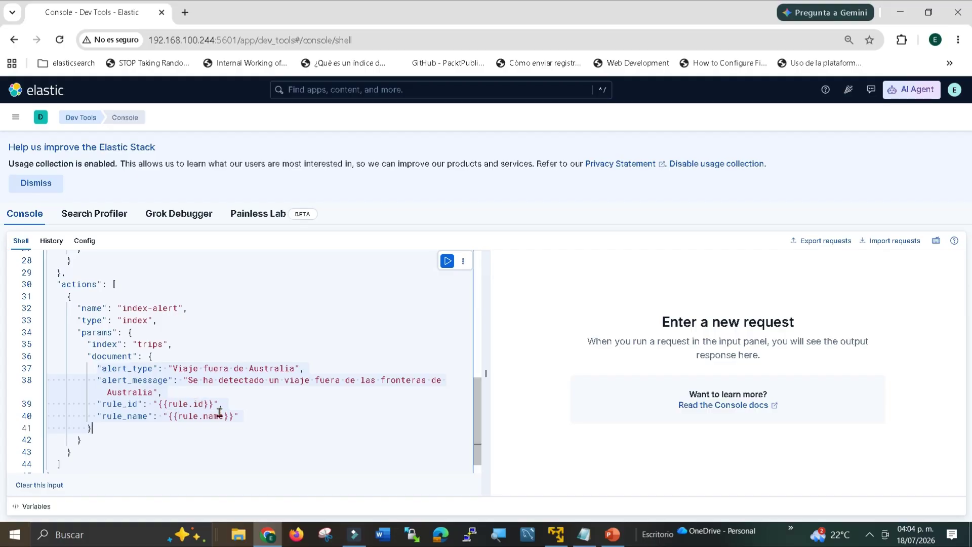
left_click(257, 415)
scroll(248, 412, "down", 1)
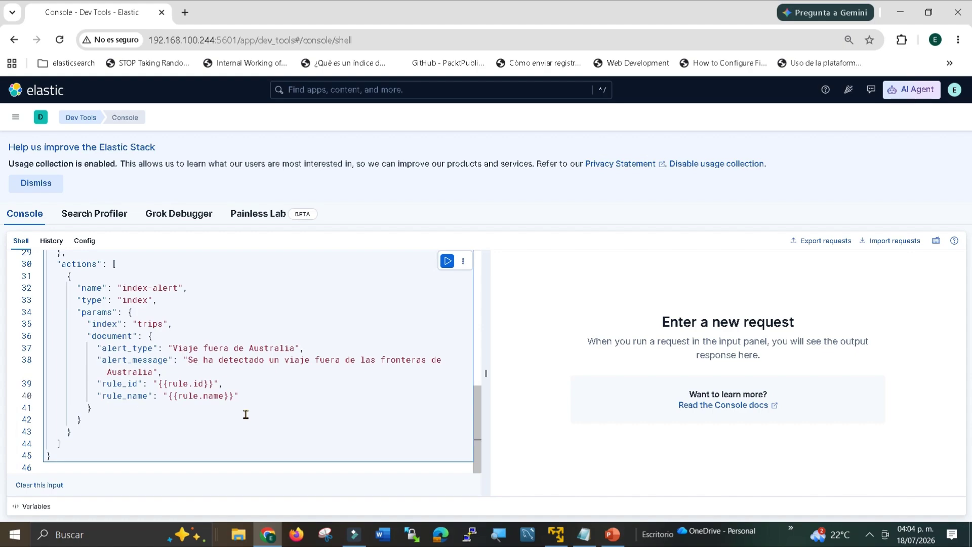
left_click(195, 419)
left_click(163, 440)
Step: Send the POST _plugins/_alerting/monitors request and examine the URI and method named in its response
scroll(283, 423, "up", 7)
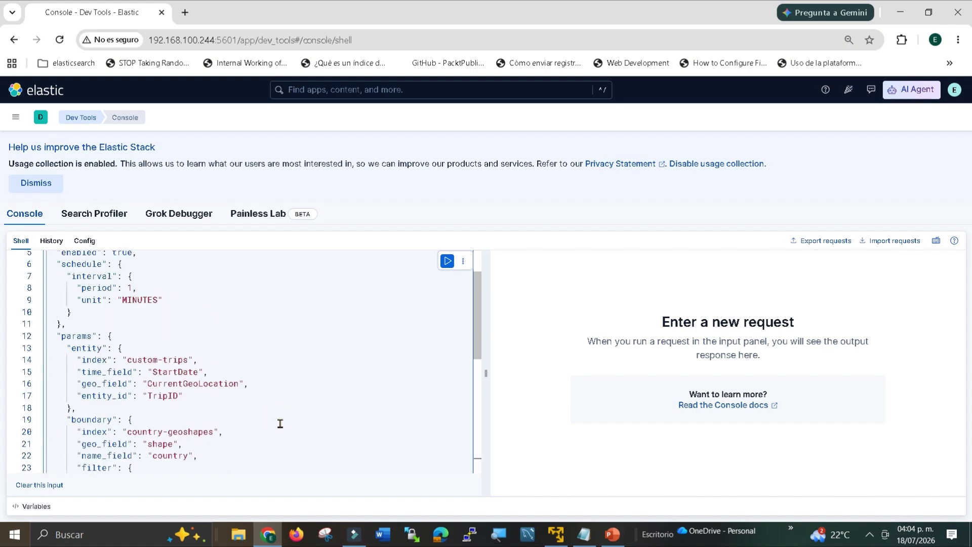
left_click(447, 262)
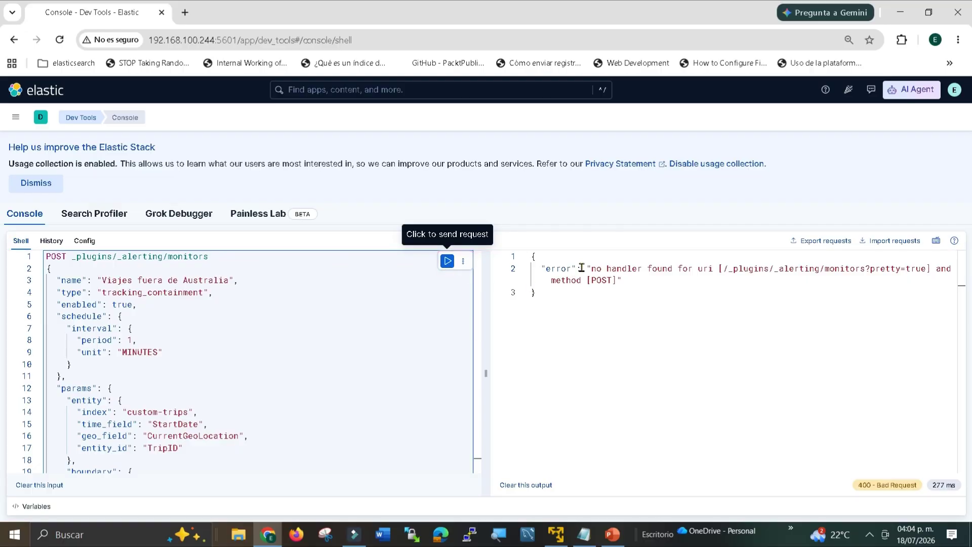
left_click_drag(582, 267, 758, 274)
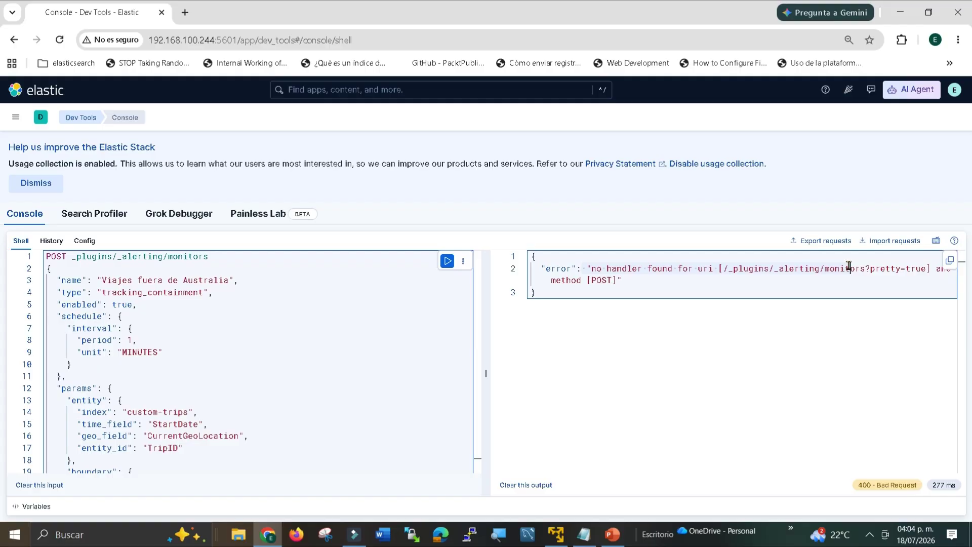
double_click(777, 268)
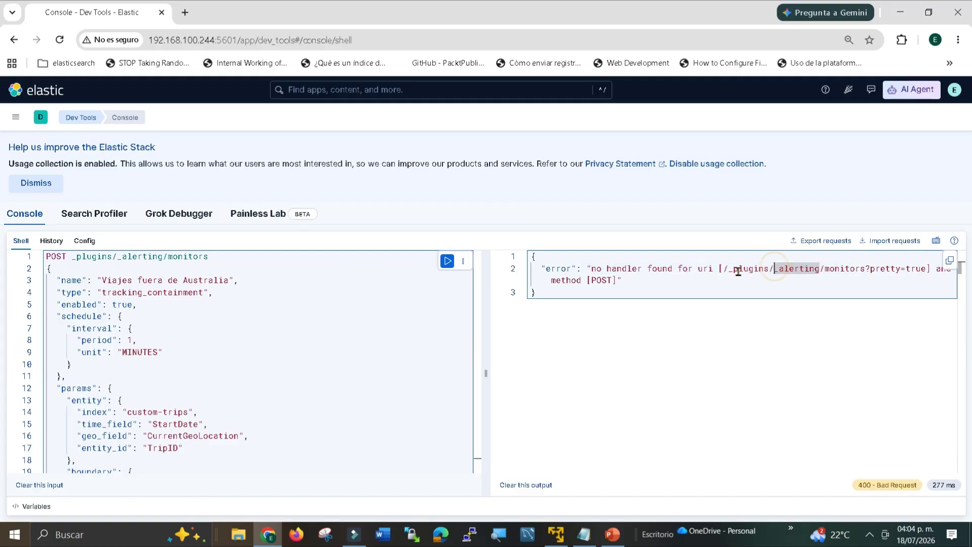
left_click(792, 257)
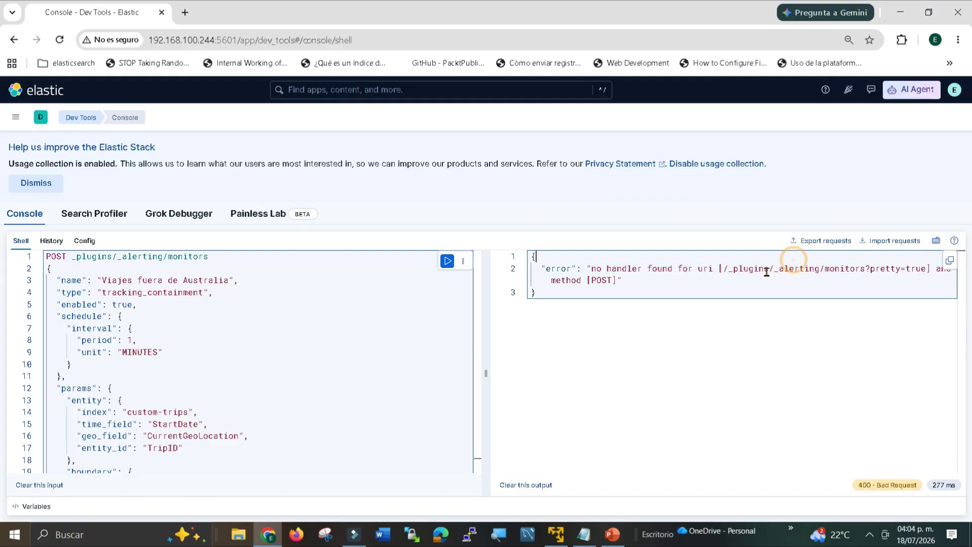
left_click_drag(730, 268, 866, 257)
left_click(873, 266)
left_click(755, 265)
left_click_drag(735, 267, 773, 269)
left_click(789, 268)
Step: Add several empty lines below the end of the monitor request in the console editor
left_click(277, 438)
scroll(273, 426, "down", 8)
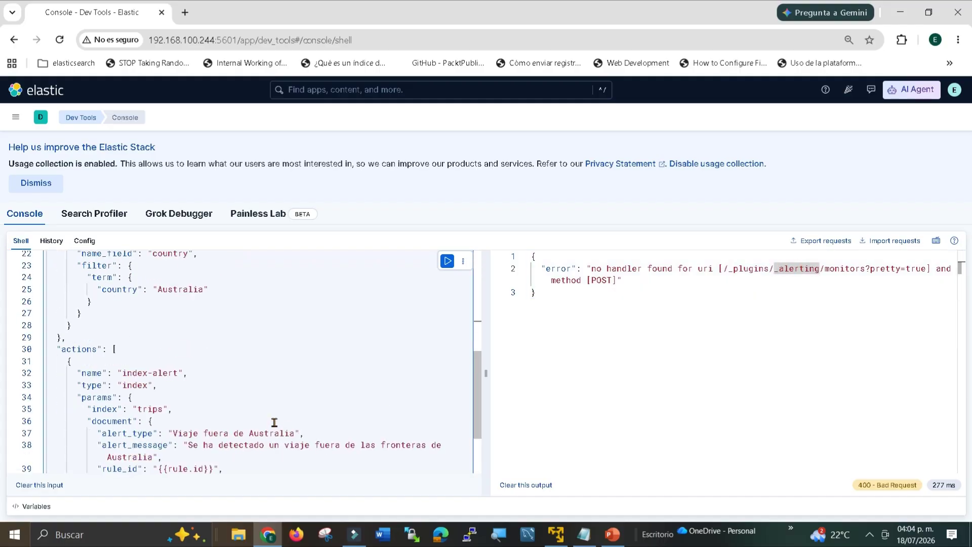
left_click(174, 449)
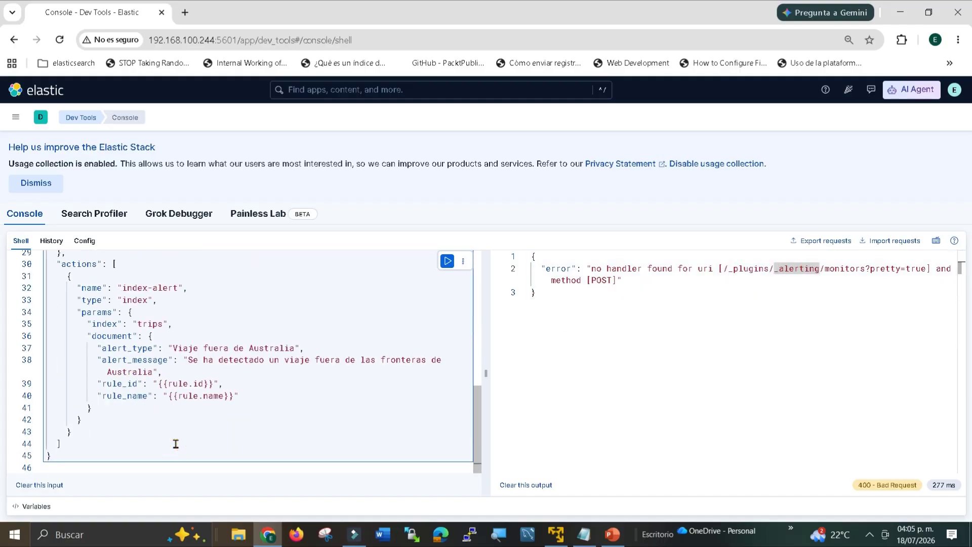
key("Return")
key("Return")
key("Return")
key("Return")
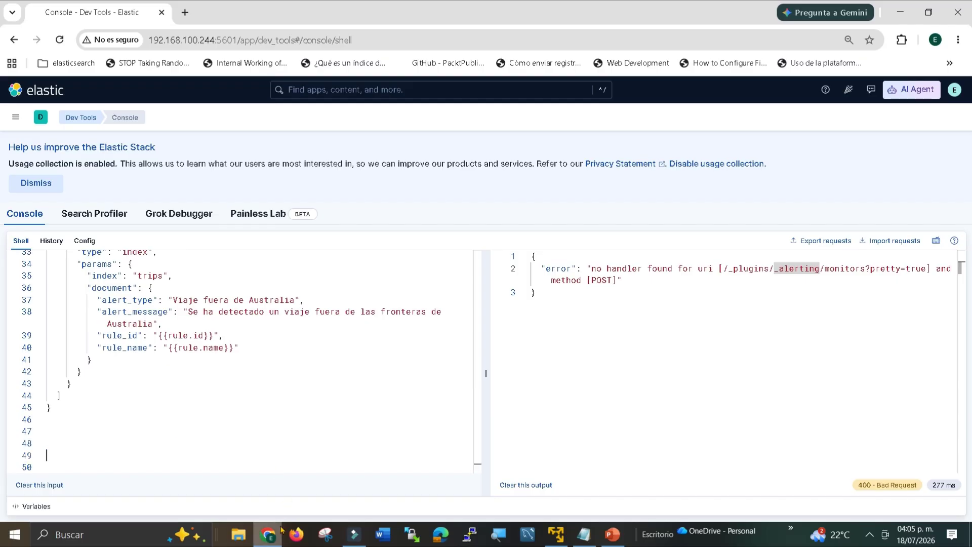
Step: Copy the GET / command under Paso7 in the Notepad instructions and return to the Elastic console
left_click(583, 534)
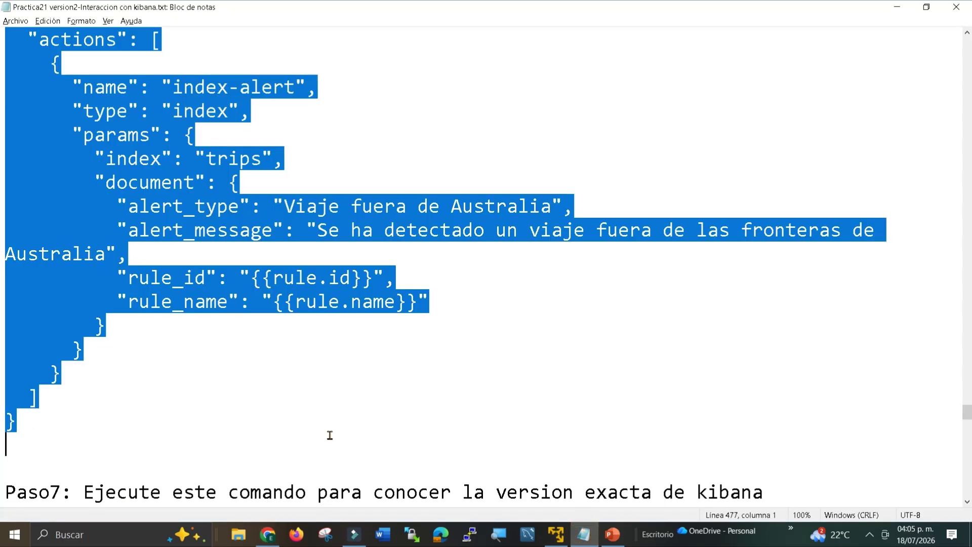
scroll(330, 432, "down", 3)
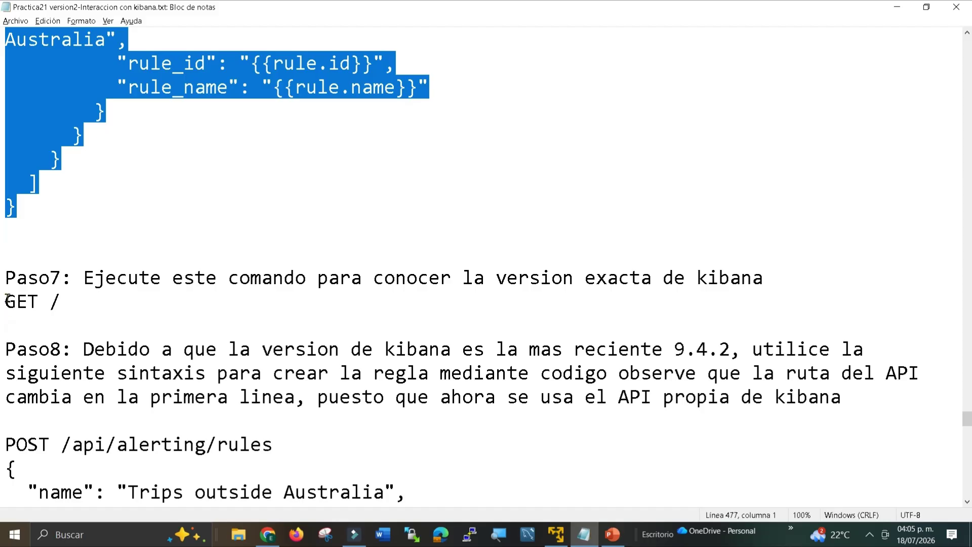
left_click_drag(6, 302, 76, 303)
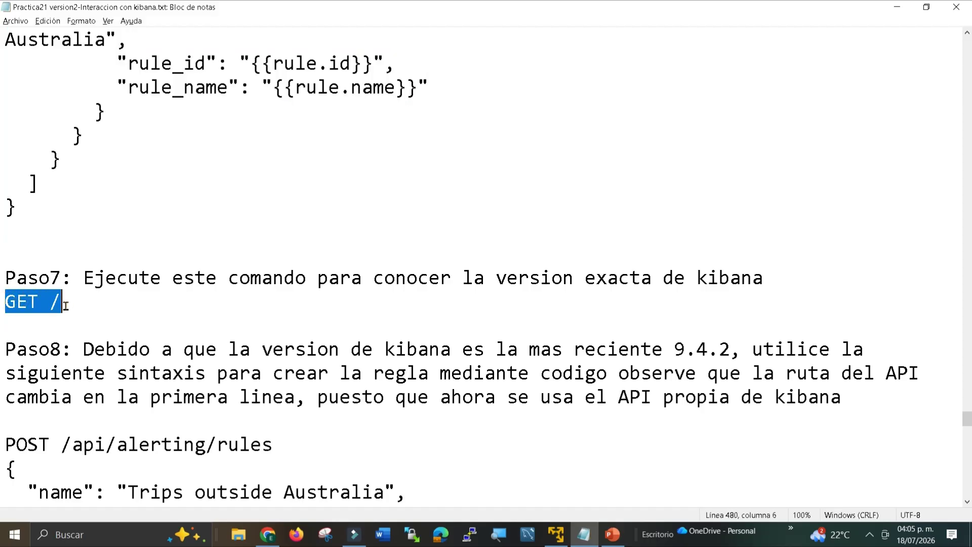
key("ctrl+c")
key("alt+Tab")
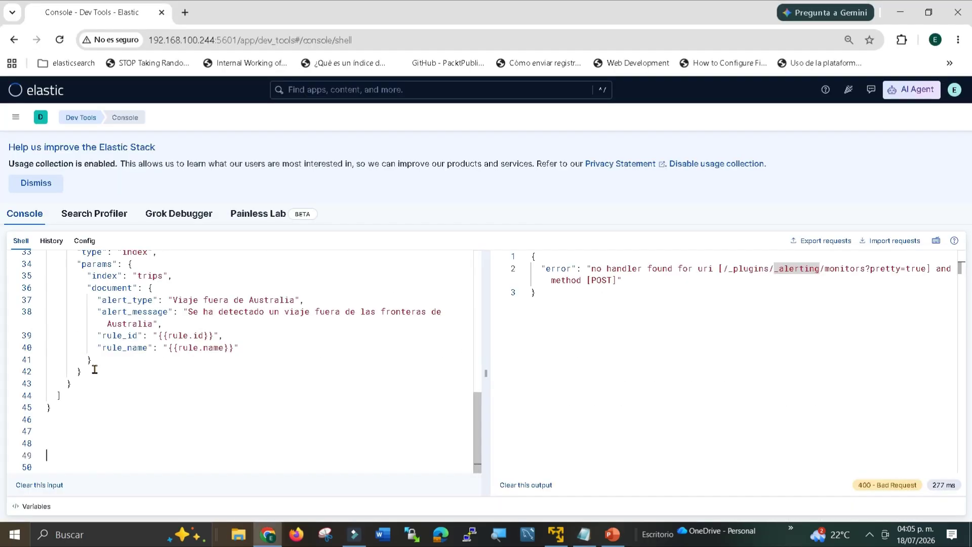
Step: Paste and send the GET / request below the monitor request, and examine the version number in its response
left_click(108, 460)
key("ctrl+v")
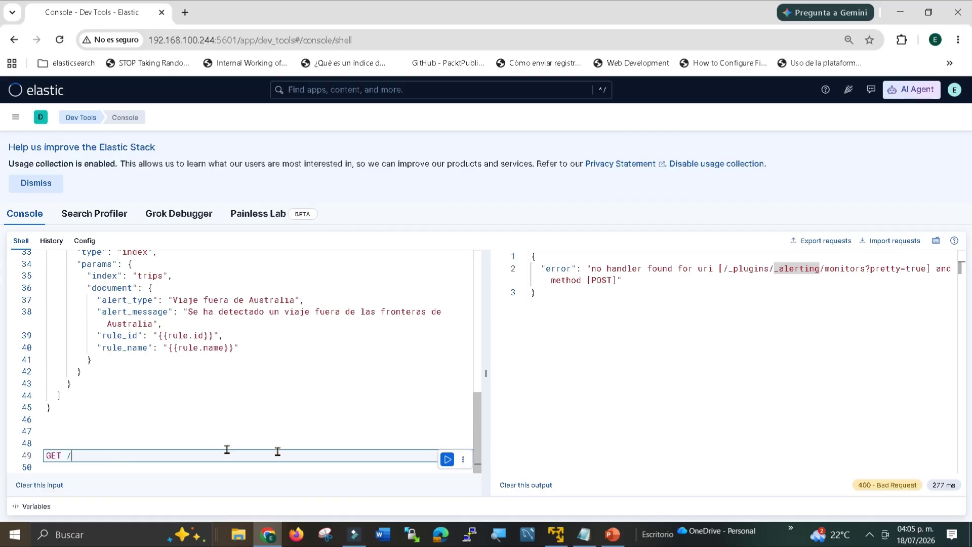
left_click(447, 459)
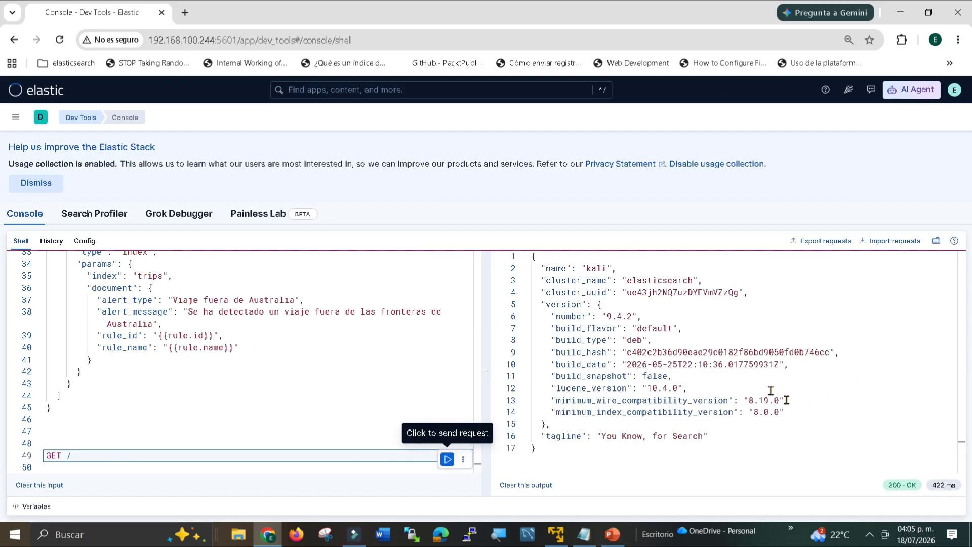
left_click_drag(557, 315, 640, 309)
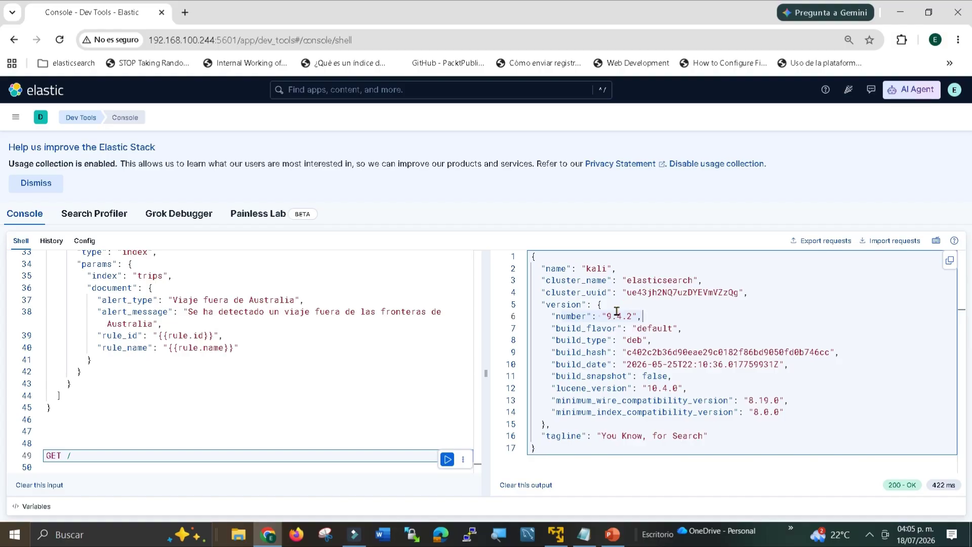
left_click_drag(607, 315, 554, 319)
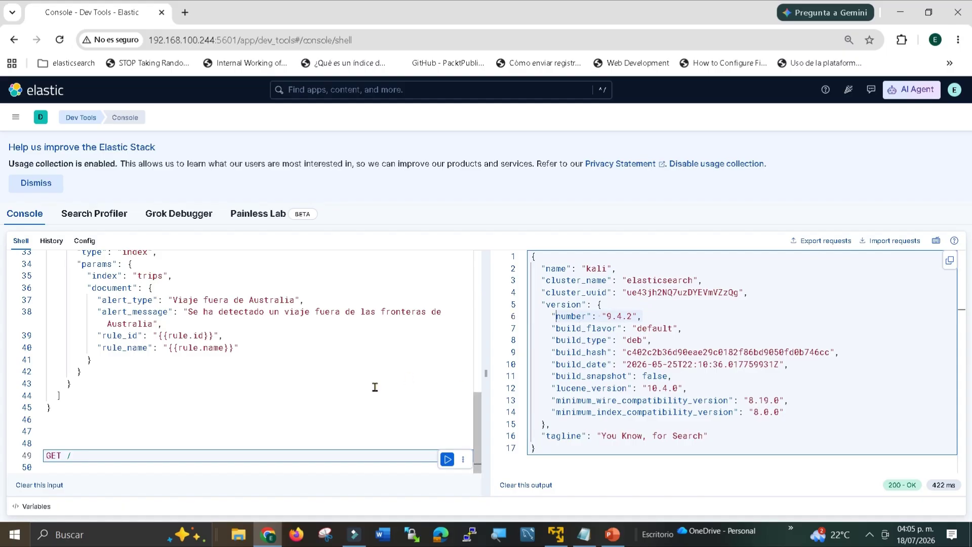
left_click(305, 386)
left_click(225, 400)
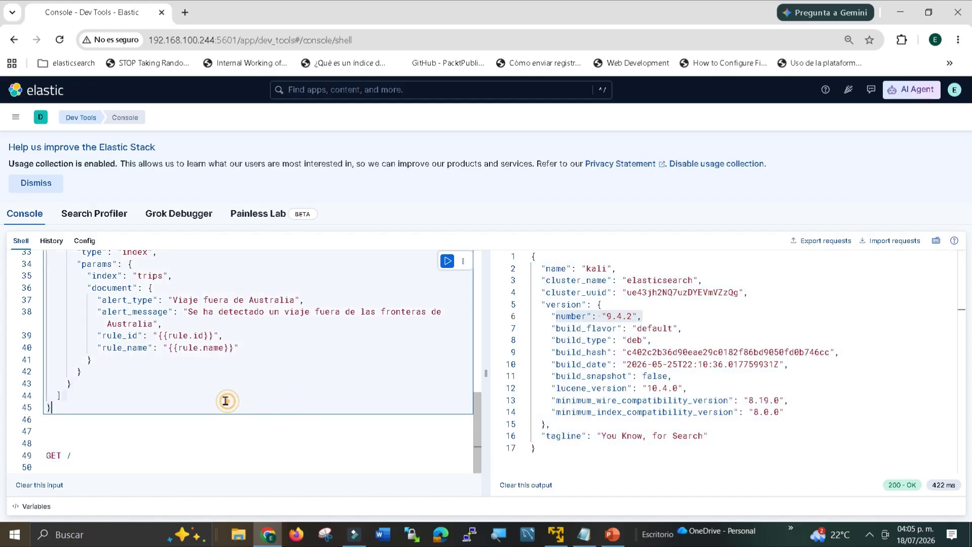
Step: Read Paso8 and its POST /api/alerting/rules route in the Notepad instructions, and return to the Elastic console
key("alt+Tab")
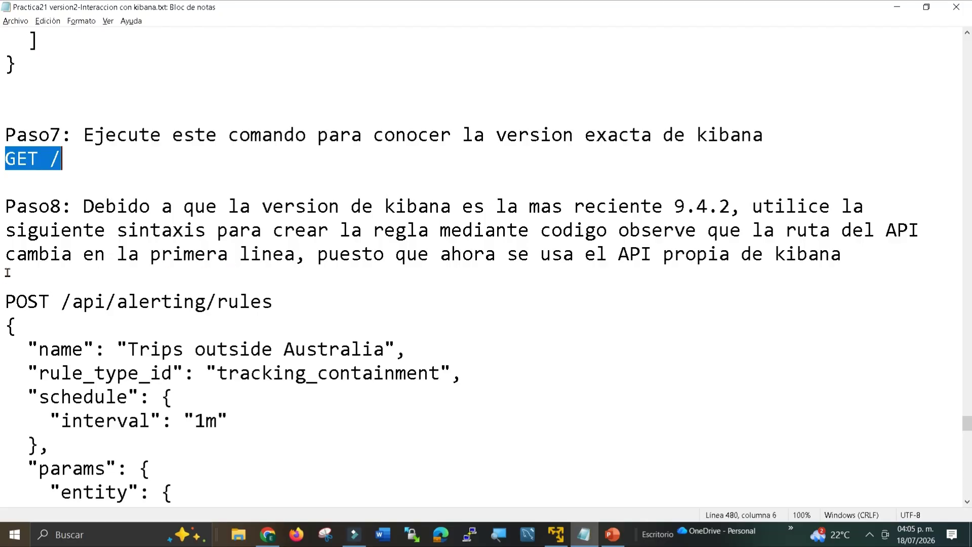
left_click(84, 230)
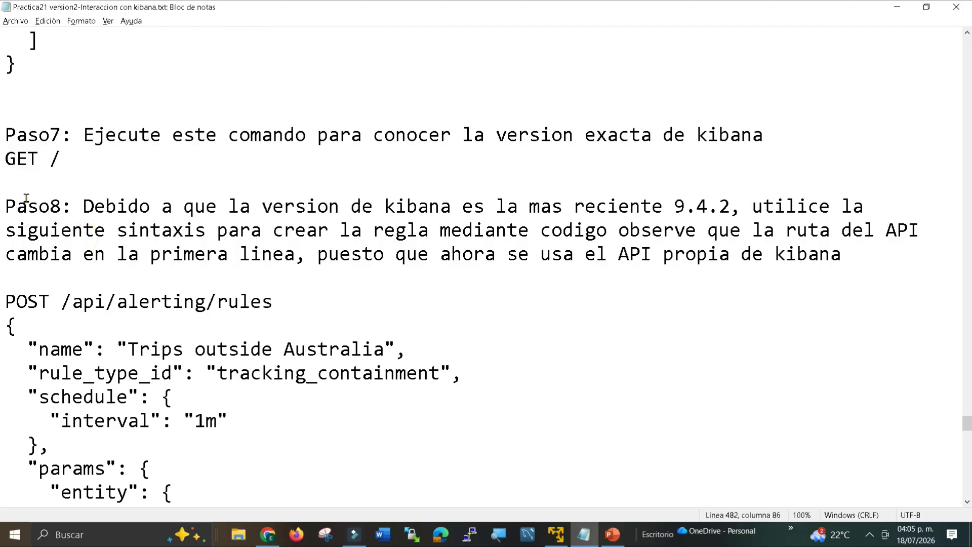
left_click_drag(6, 203, 876, 250)
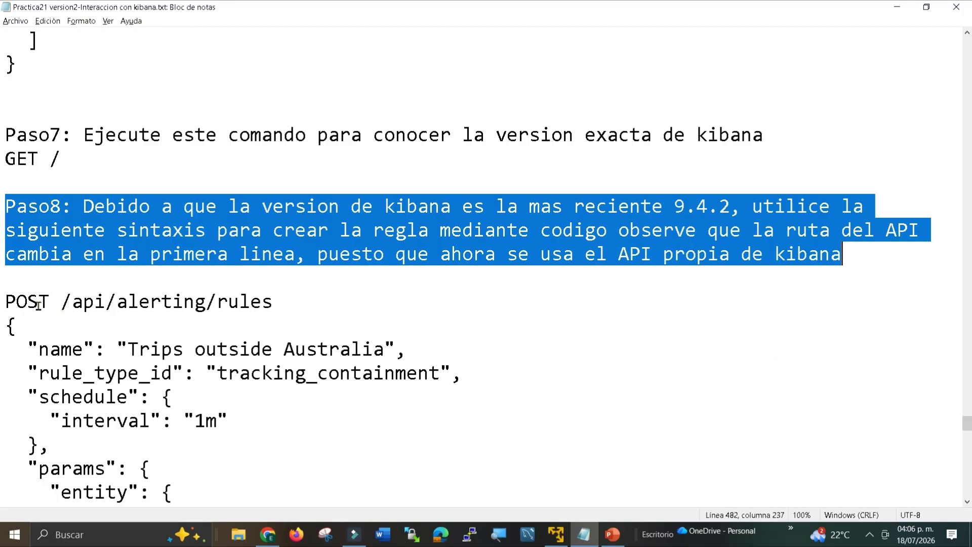
left_click_drag(7, 301, 243, 294)
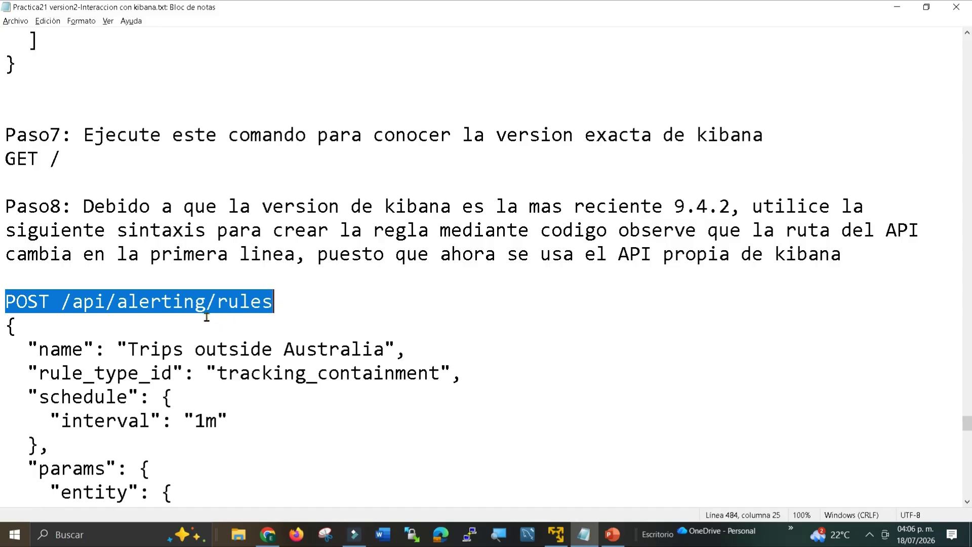
left_click(271, 539)
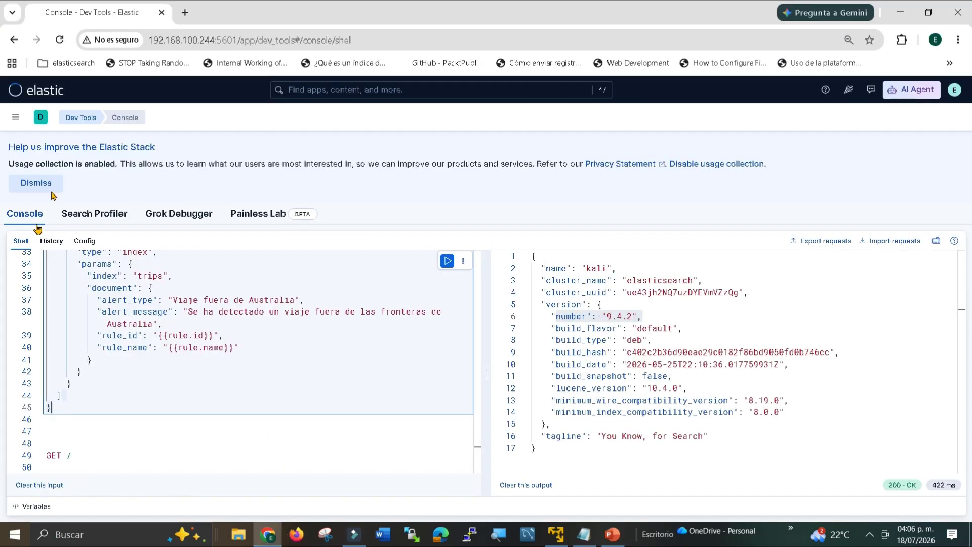
left_click(16, 116)
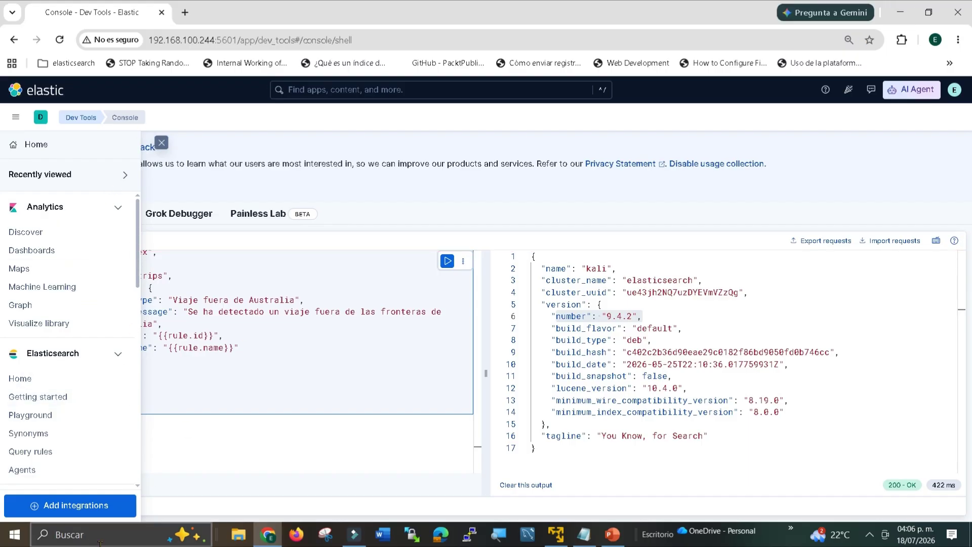
scroll(28, 441, "down", 5)
scroll(28, 440, "down", 3)
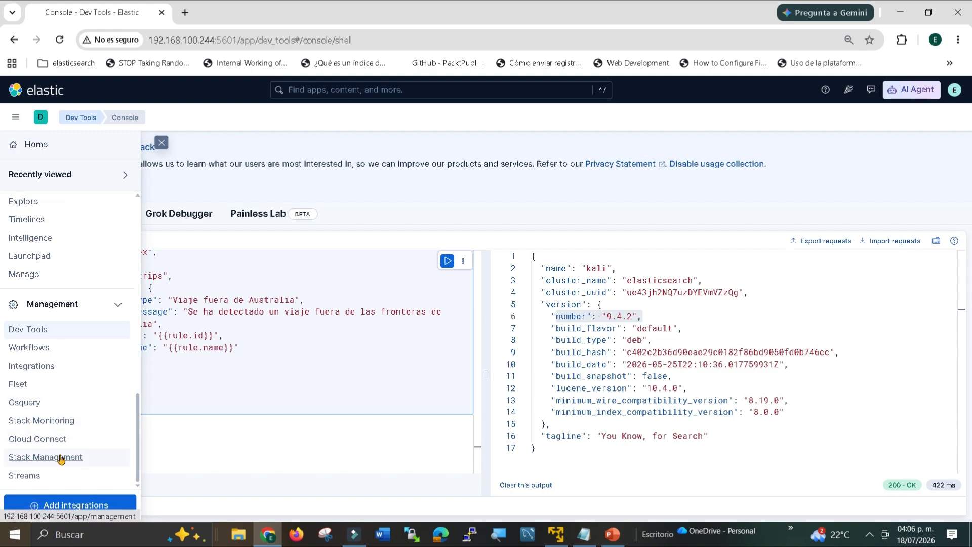
Step: Copy the whole Paso8 POST /api/alerting/rules request from the Notepad instructions and return to the Elastic console
left_click(900, 12)
left_click(92, 320)
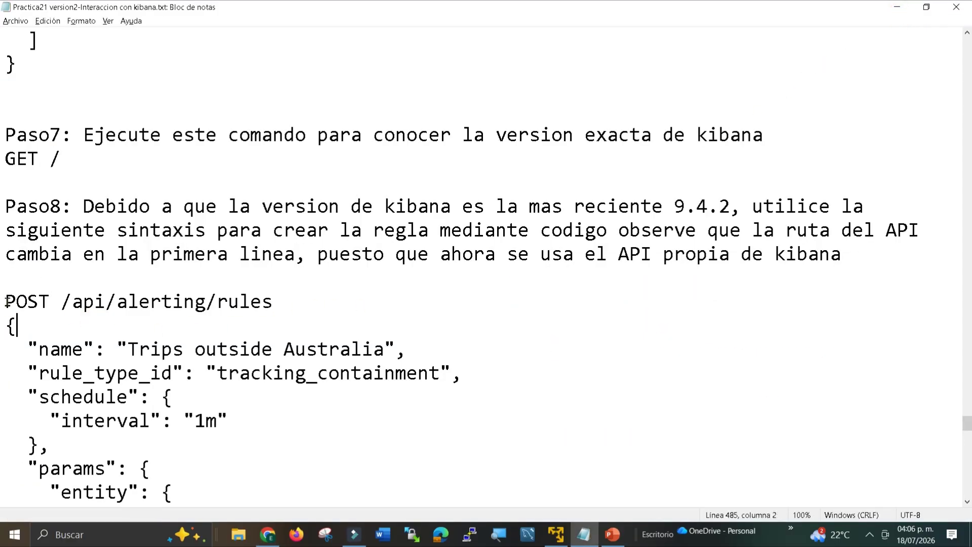
left_click_drag(7, 301, 109, 445)
left_click(39, 311)
left_click_drag(7, 298, 204, 195)
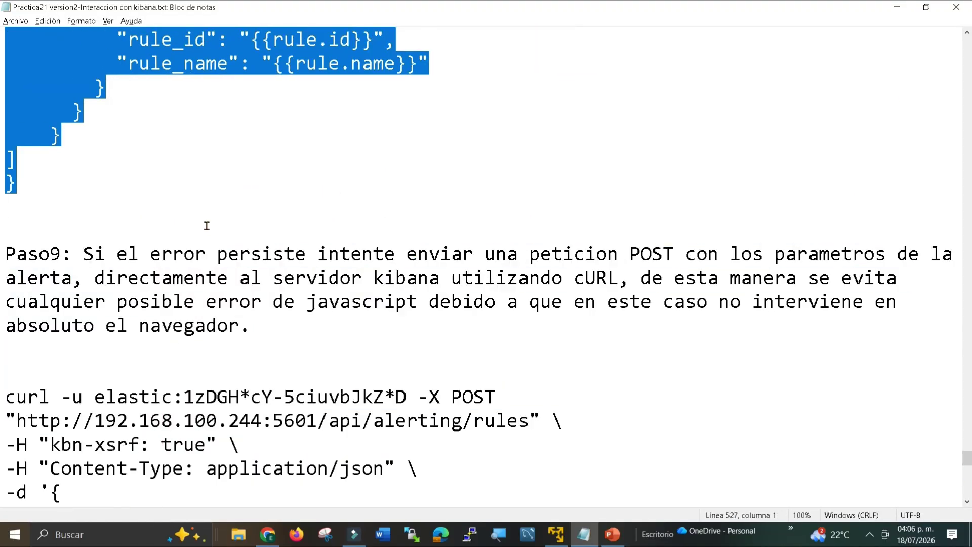
key("alt+Tab")
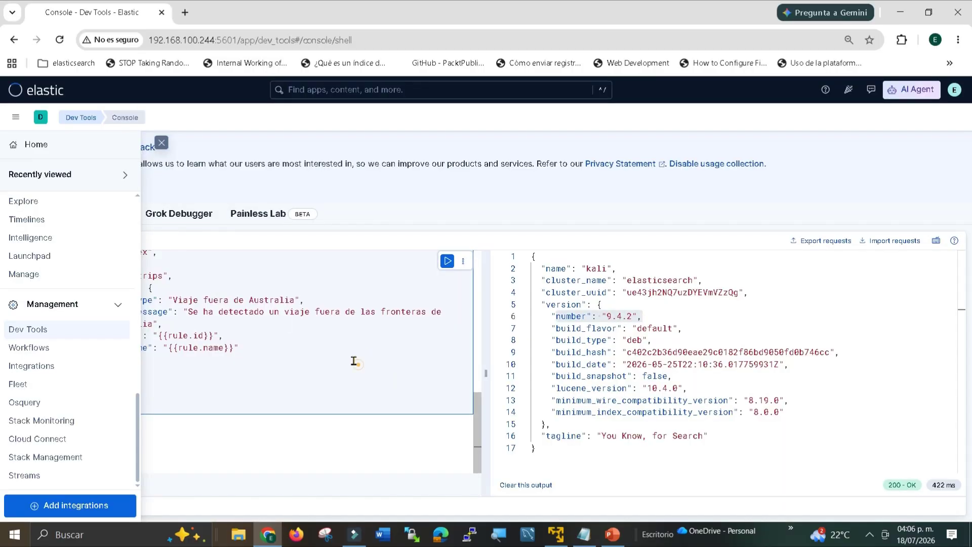
Step: Paste the POST /api/alerting/rules request a few lines below GET /, send it, and examine the response
left_click(354, 361)
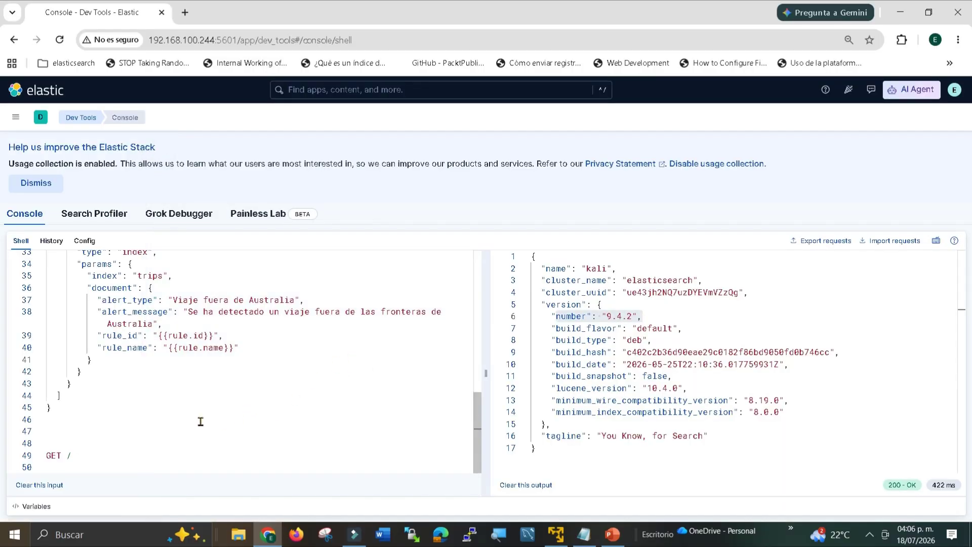
left_click(165, 454)
key("Return")
key("Return")
key("Return")
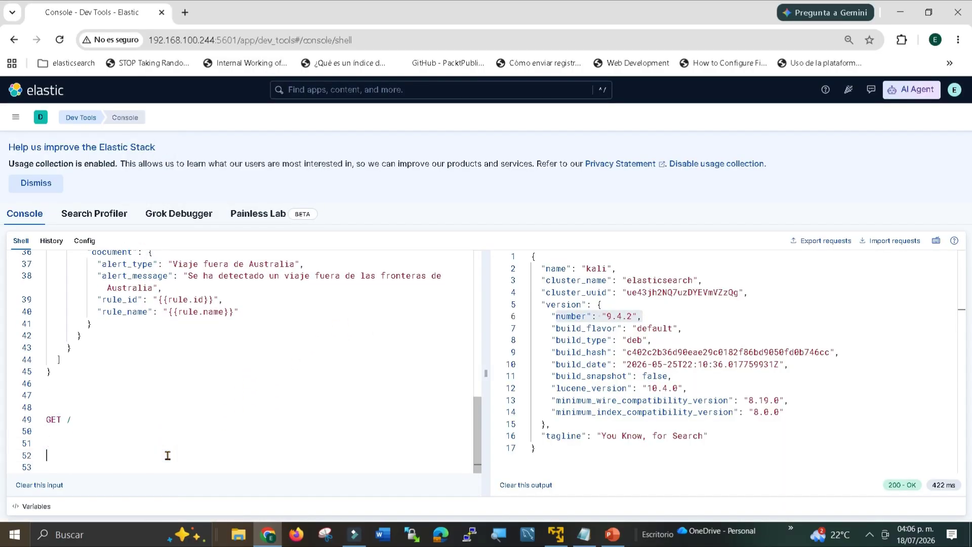
key("ctrl+v")
left_click(173, 371)
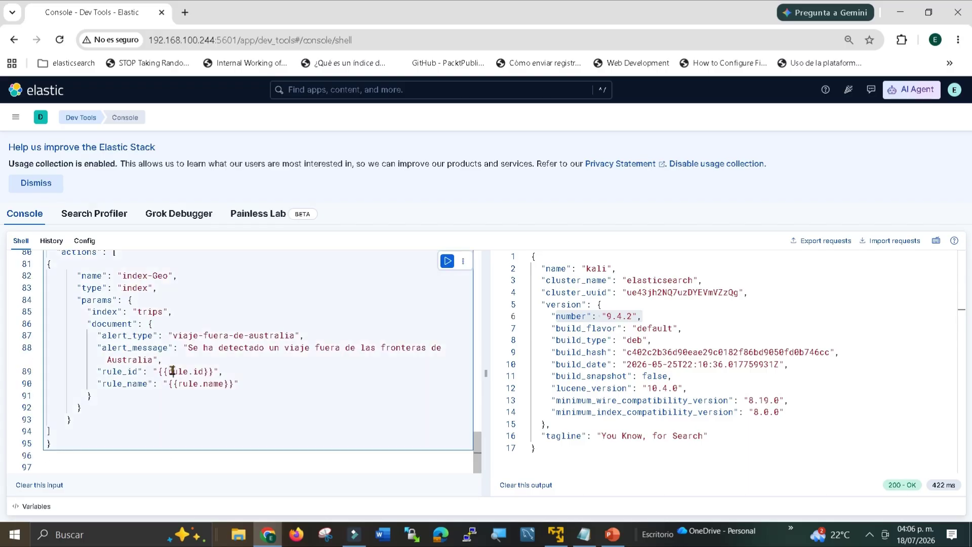
left_click(447, 261)
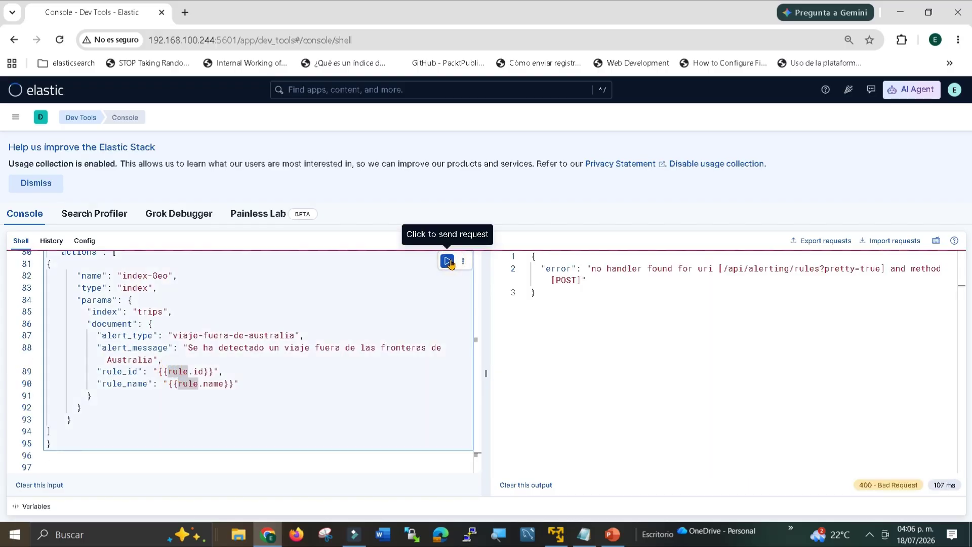
left_click(675, 280)
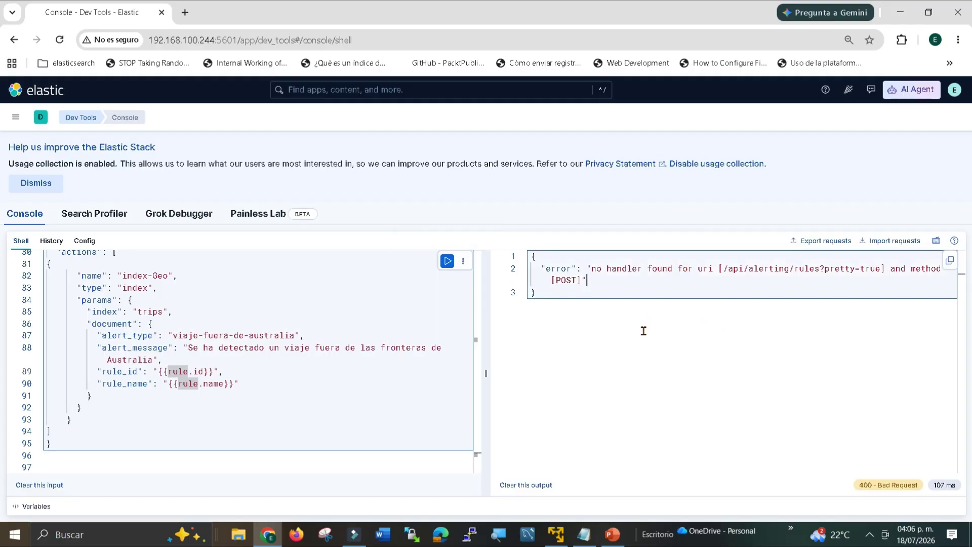
Step: Read Paso9 on sending the alert's POST request with cURL in the Notepad instructions, and return to the Elastic console
key("alt+Tab")
left_click(104, 277)
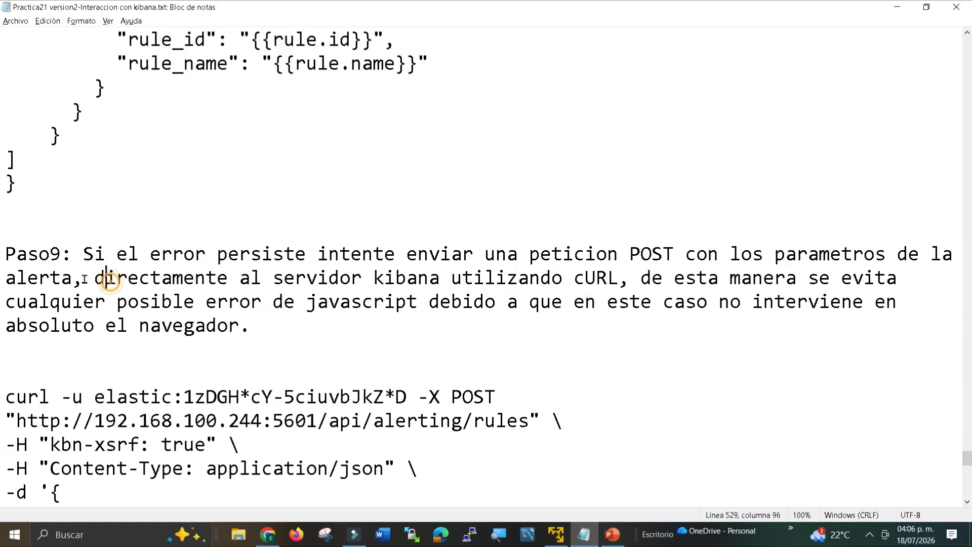
left_click_drag(6, 253, 315, 283)
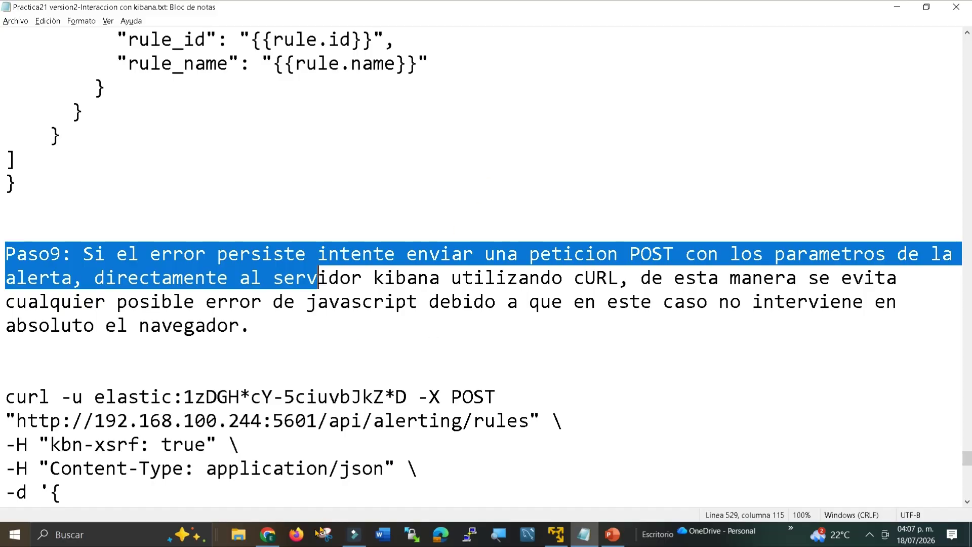
left_click(265, 535)
left_click(289, 394)
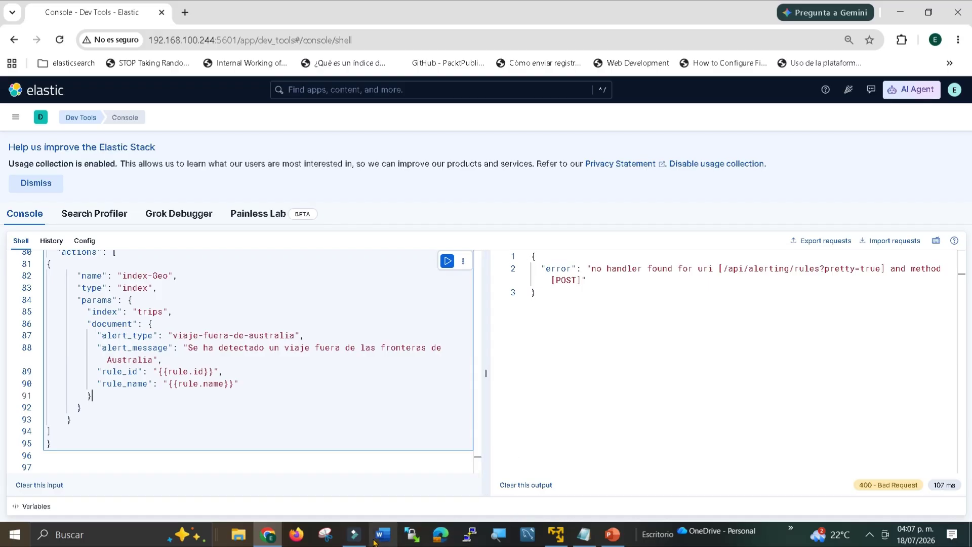
Step: Start PuTTY, load the saved session Kali-ELK-desde0, and open the SSH connection
left_click(468, 537)
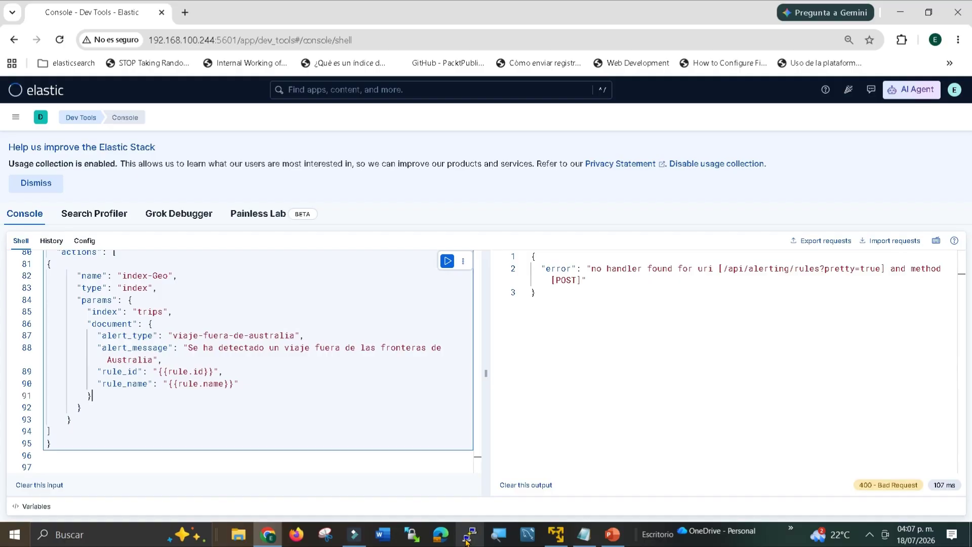
left_click(488, 301)
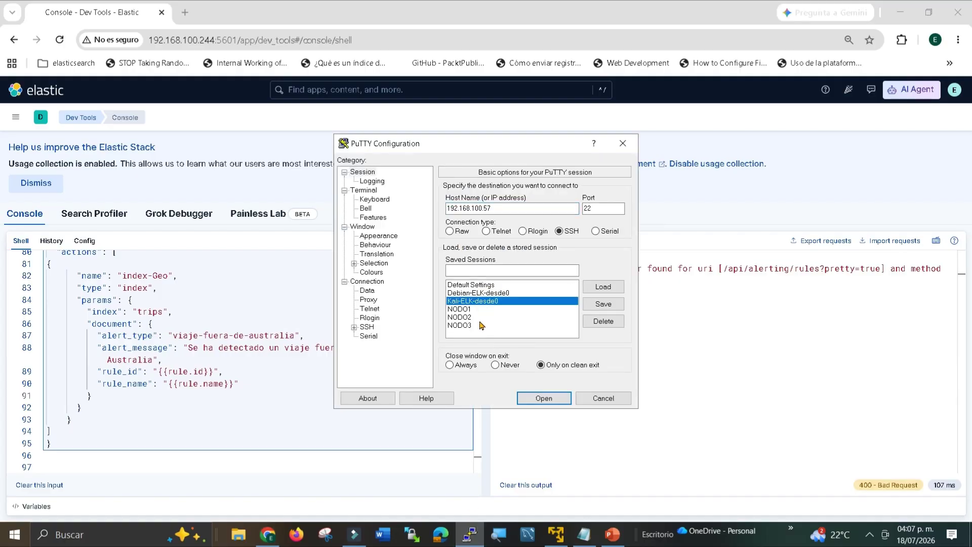
left_click(466, 310)
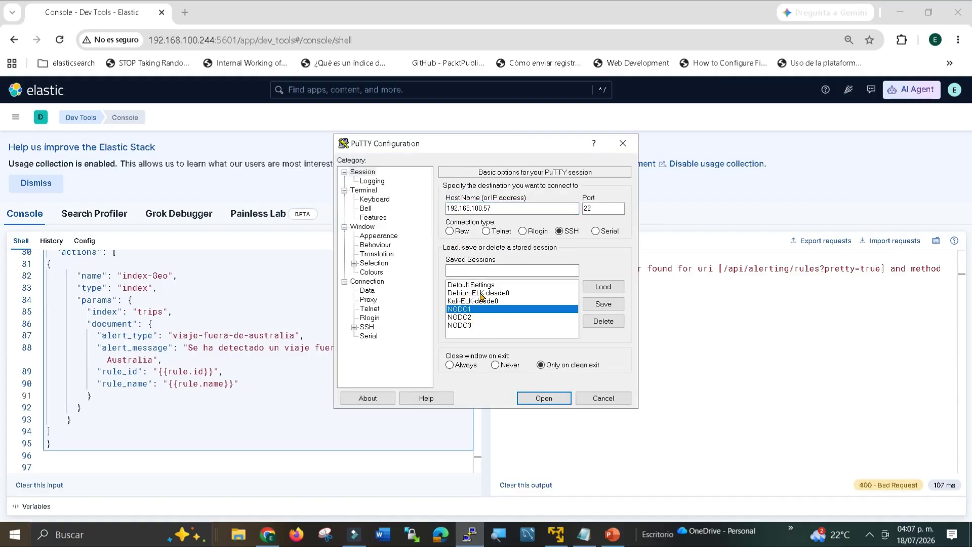
left_click(481, 300)
left_click(600, 287)
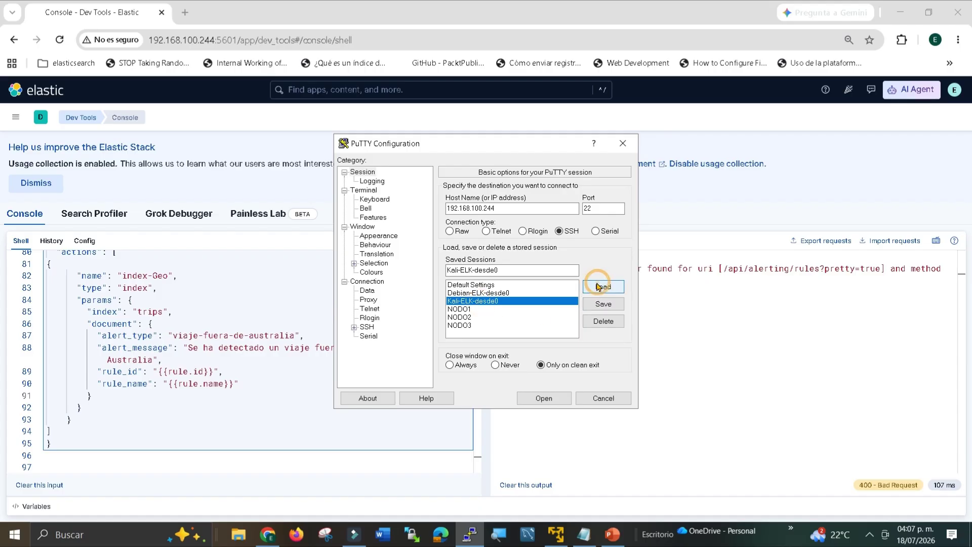
left_click(544, 398)
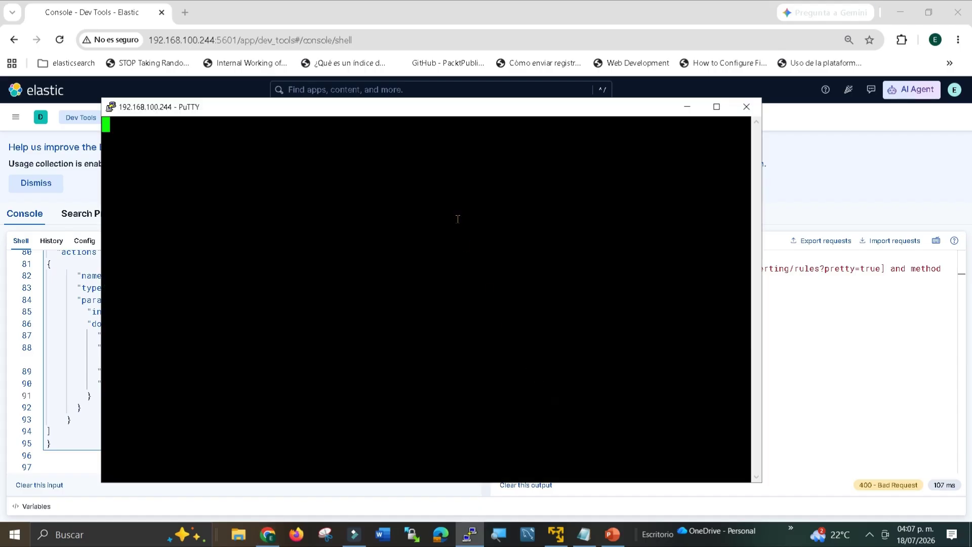
Step: Log in to the Kali server with the account's username and password, and maximize the terminal window
type("edge")
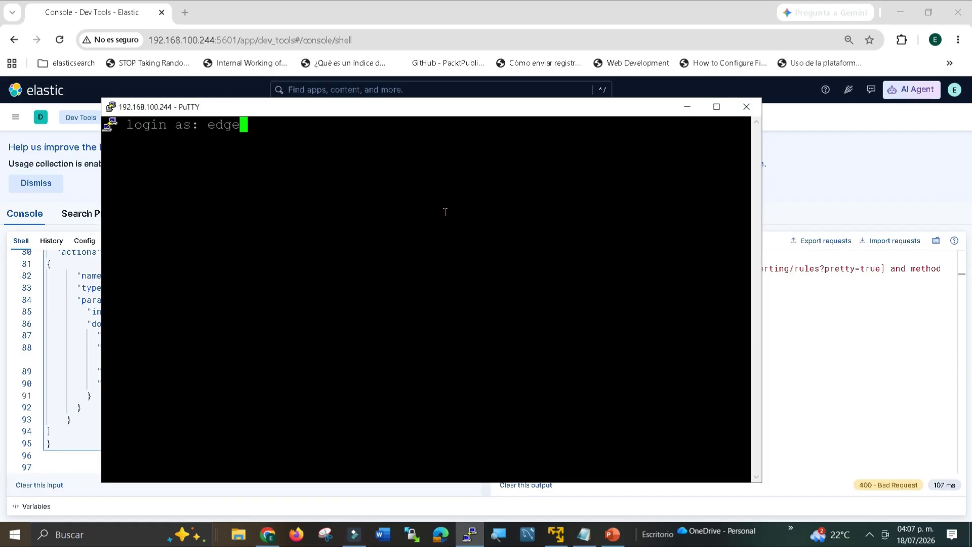
key("Return")
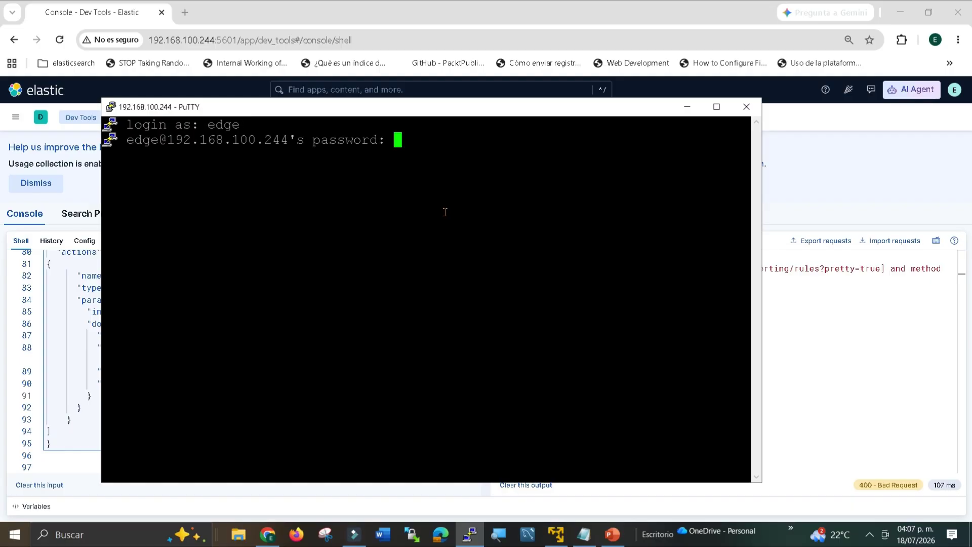
key("Return")
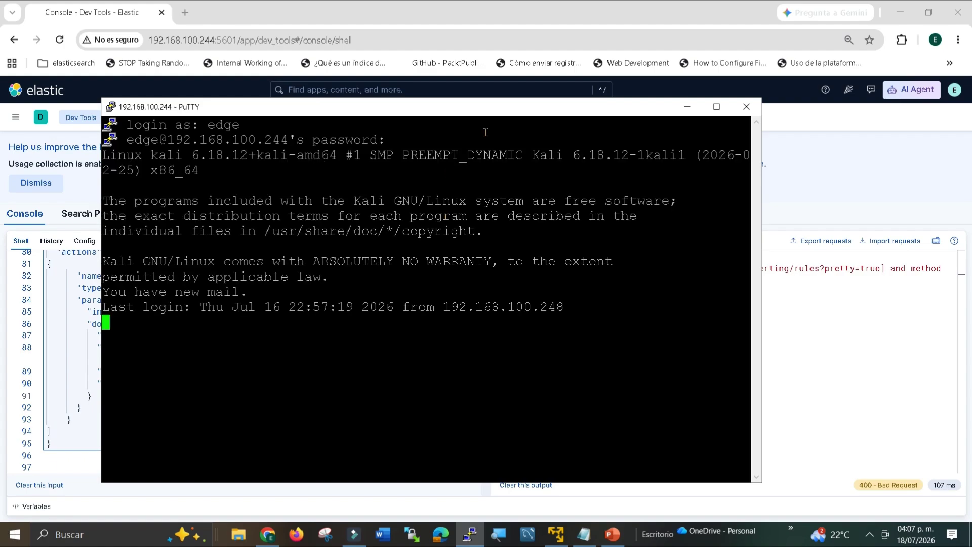
left_click(716, 107)
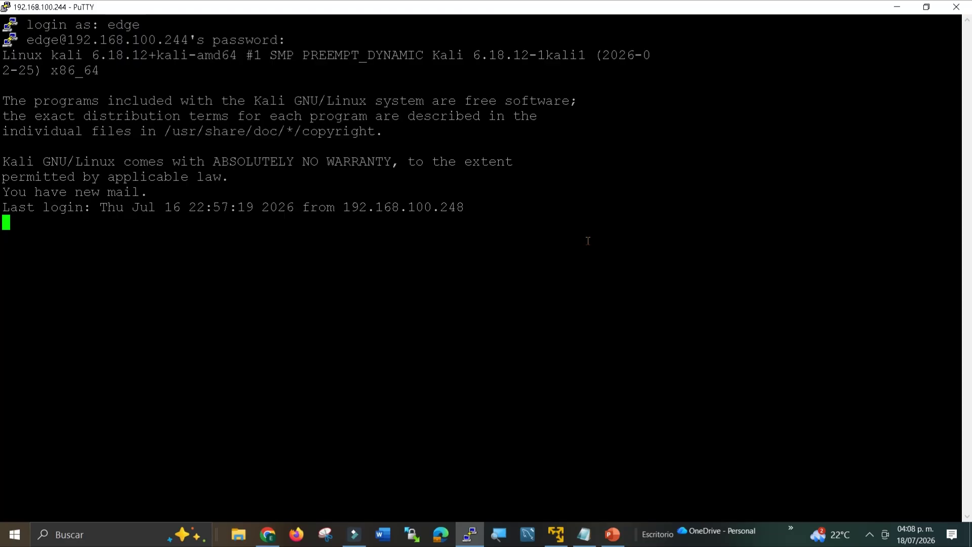
Step: Switch to the root account with sudo su -, entering the sudo password, and clear the terminal
type("sudo")
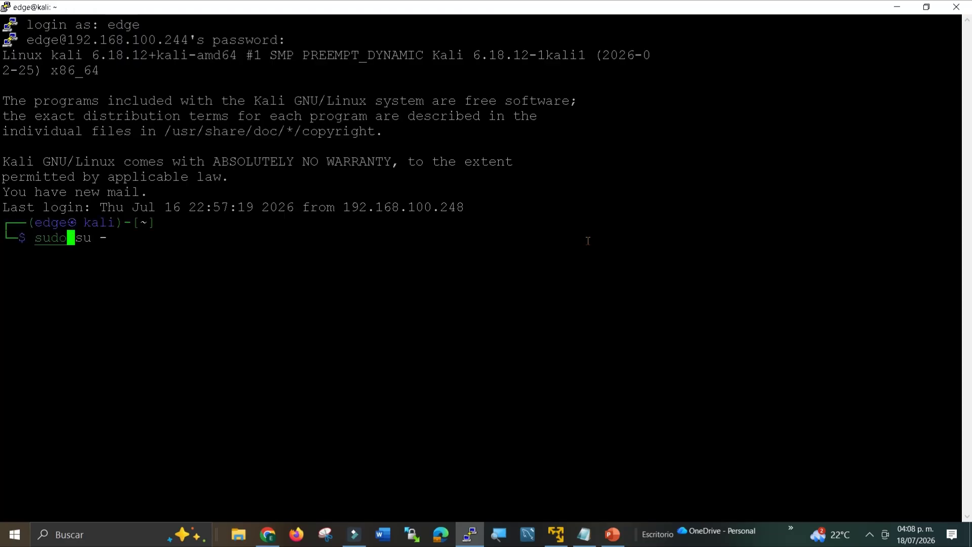
key("Right")
key("Return")
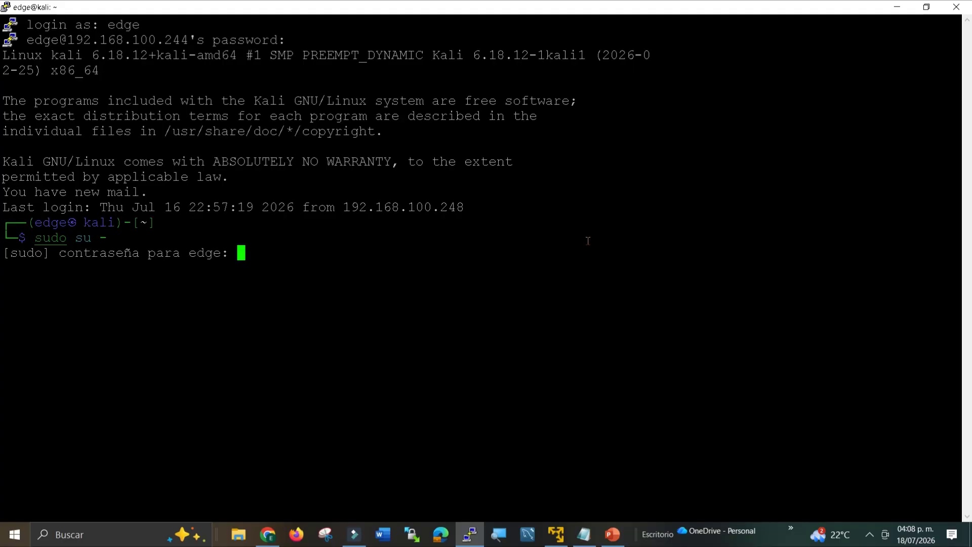
key("Return")
type("clear")
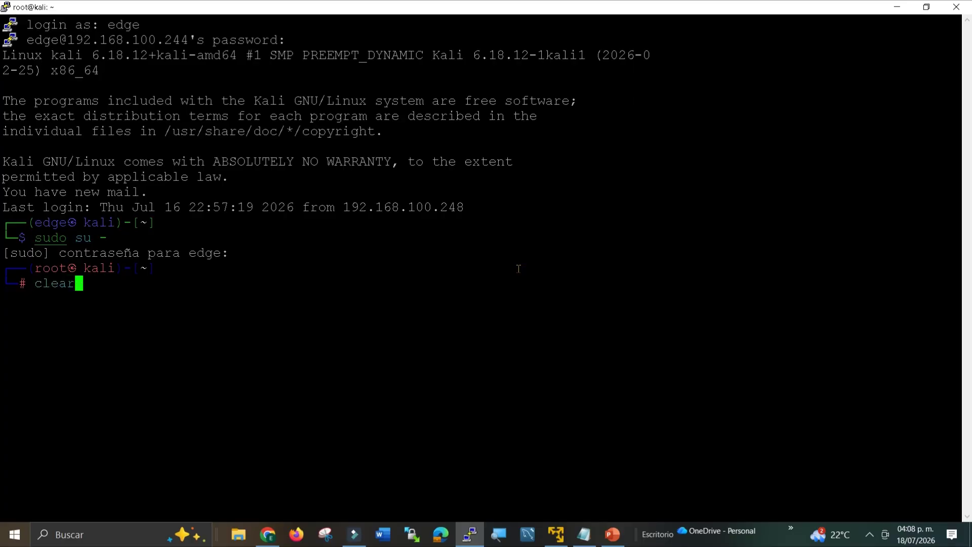
key("Return")
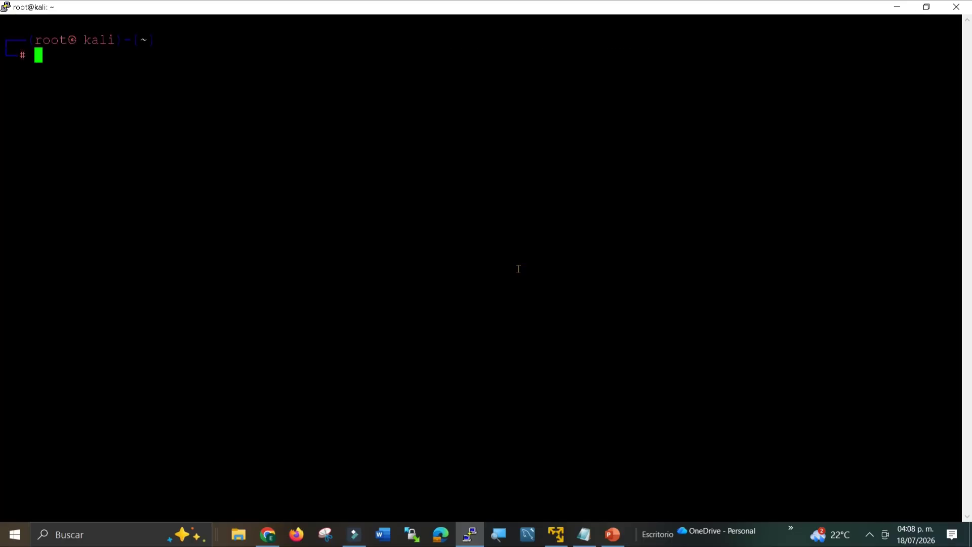
Step: Set the PuTTY terminal's Courier New font to size 8 and apply the change
right_click(694, 3)
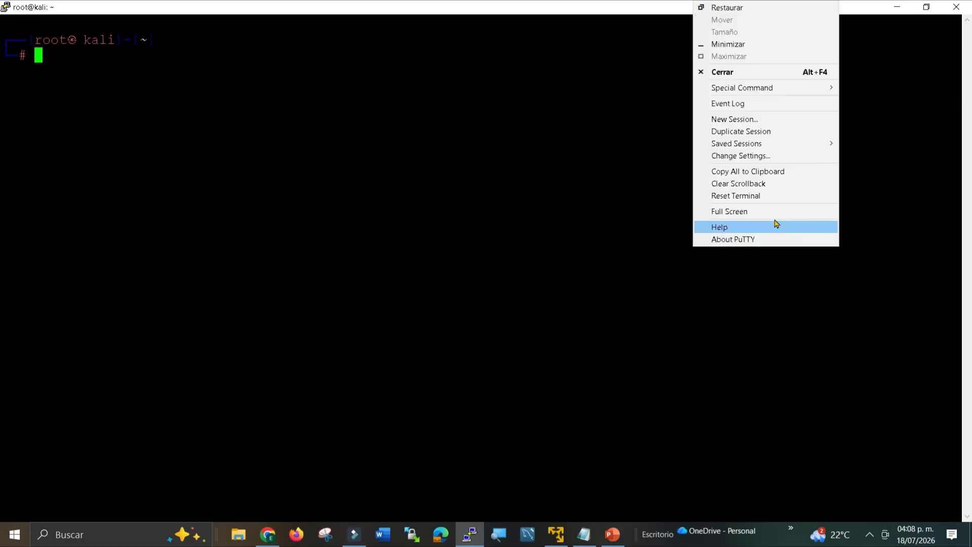
left_click(760, 157)
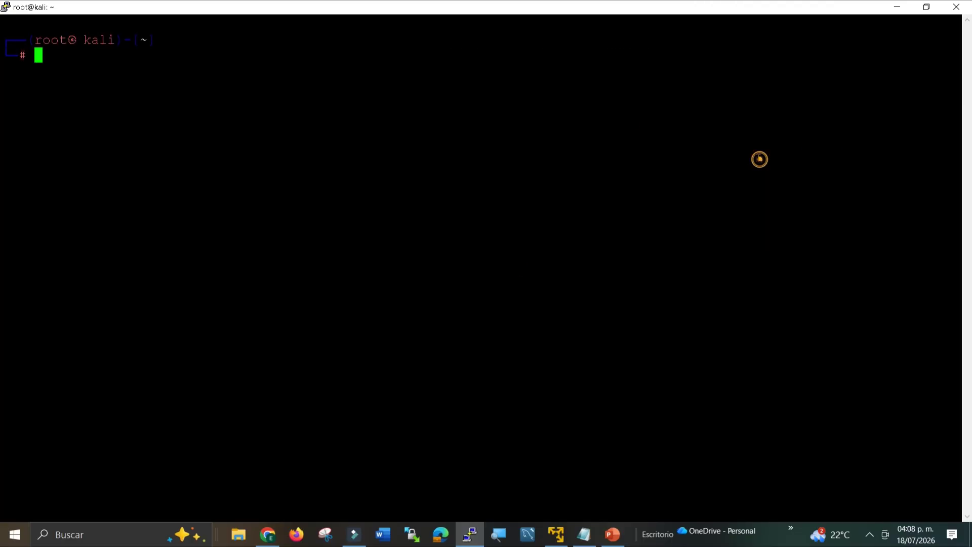
left_click(379, 236)
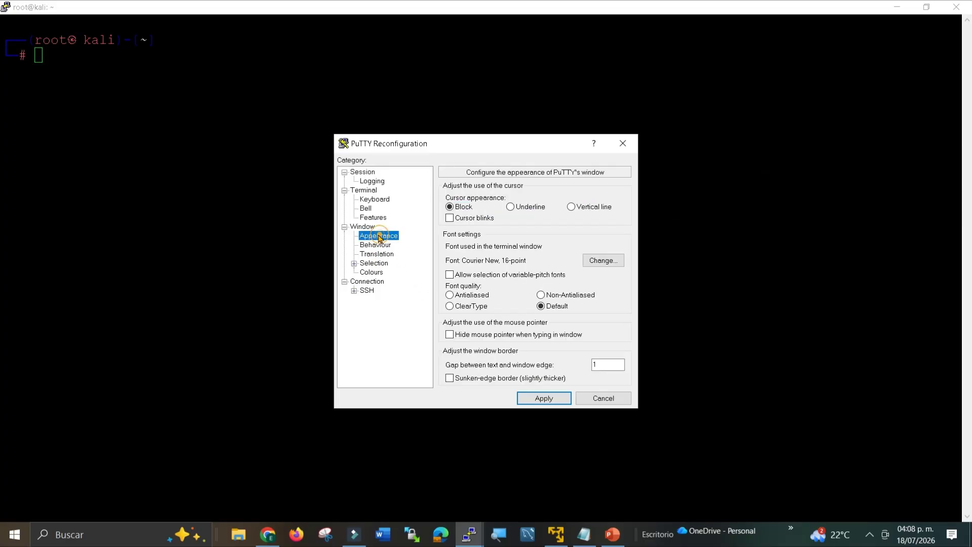
left_click(602, 260)
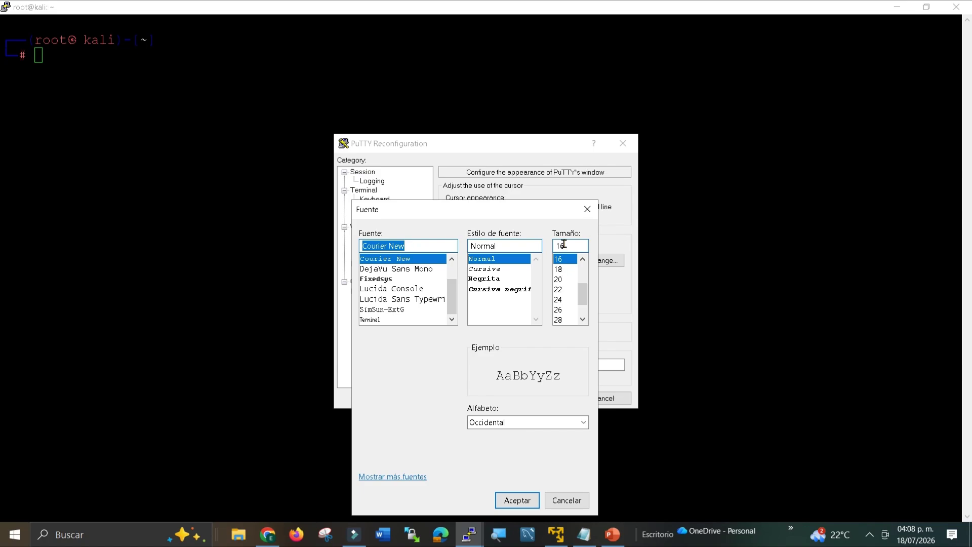
left_click_drag(568, 246, 554, 247)
key("Up")
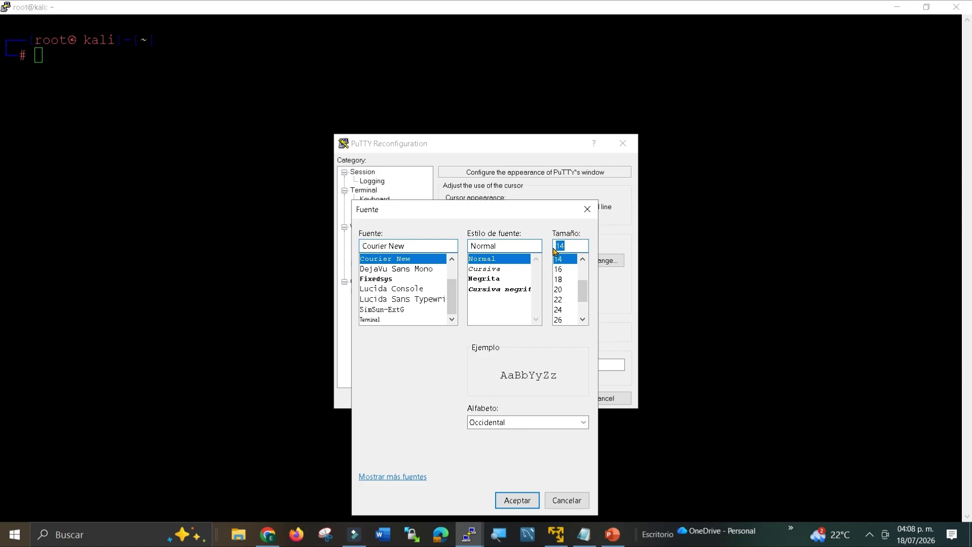
type("8")
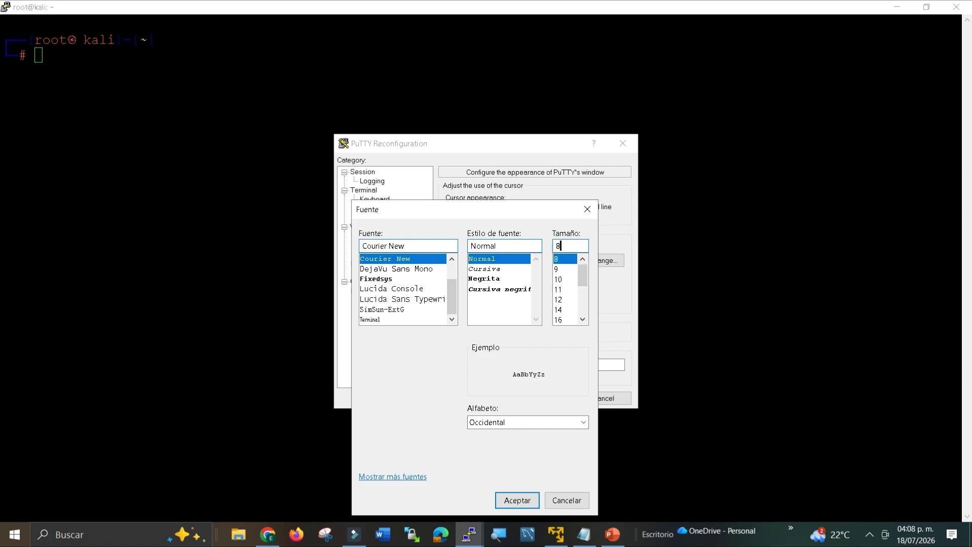
key("Return")
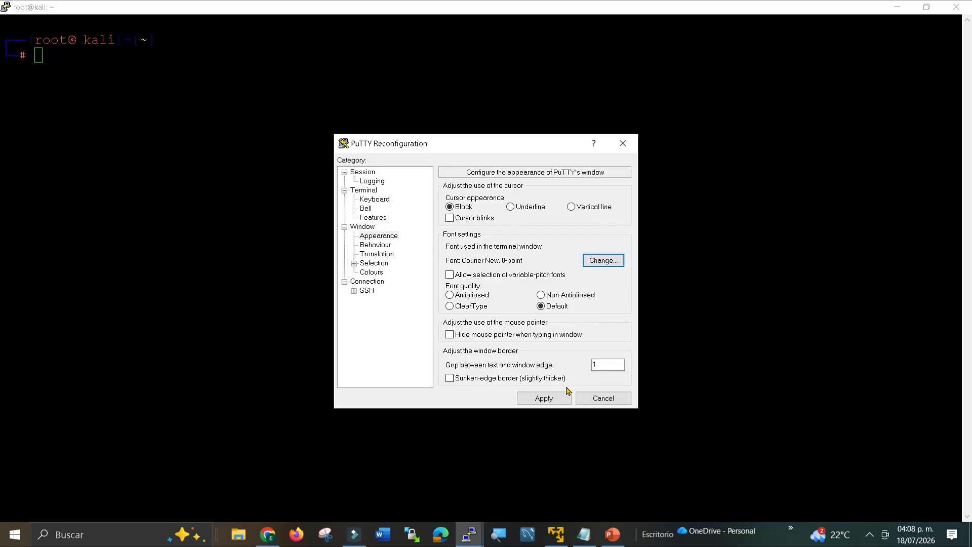
left_click(551, 396)
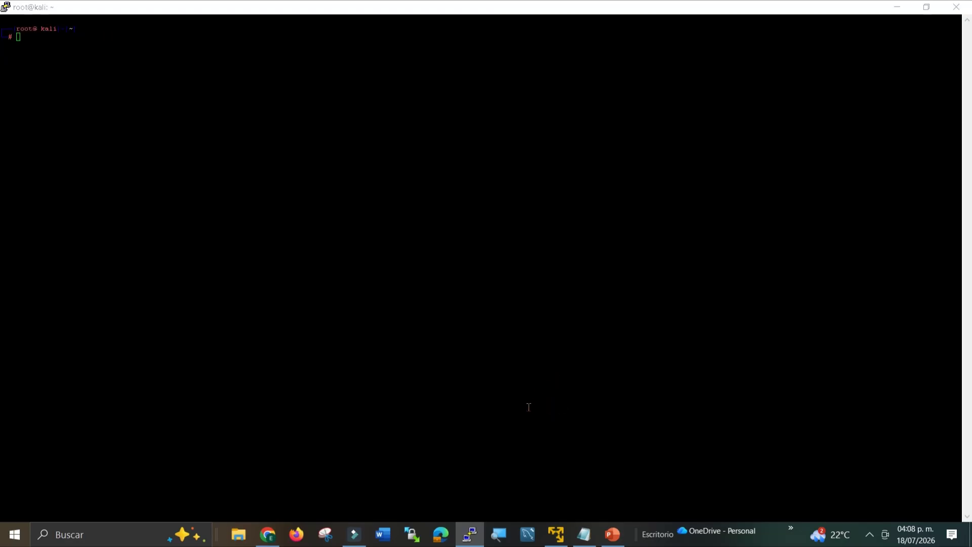
Step: Switch to the Practica21 version2-Interaccion con kibana.txt notes in Notepad and copy the entire cURL POST command under Paso9
key("alt+Tab")
key("alt+Tab")
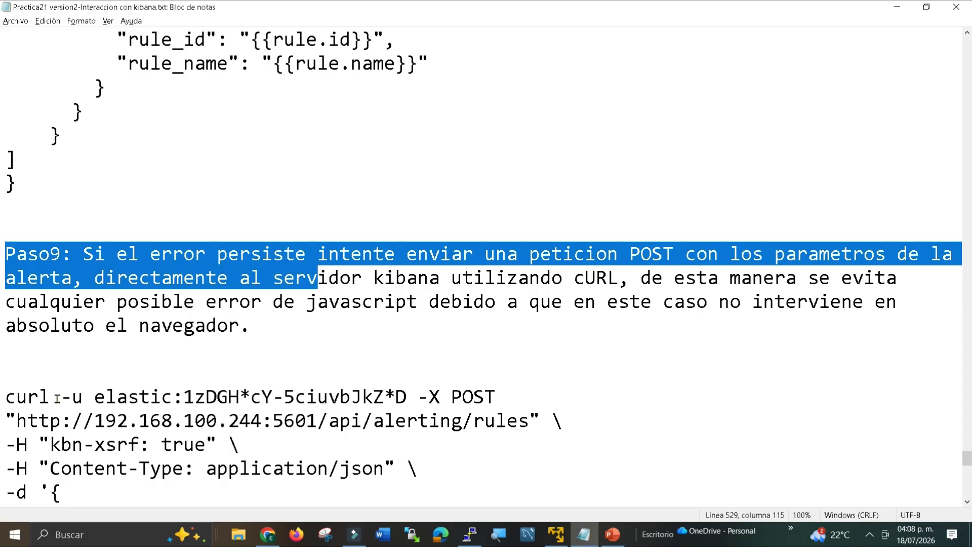
left_click_drag(6, 392, 374, 508)
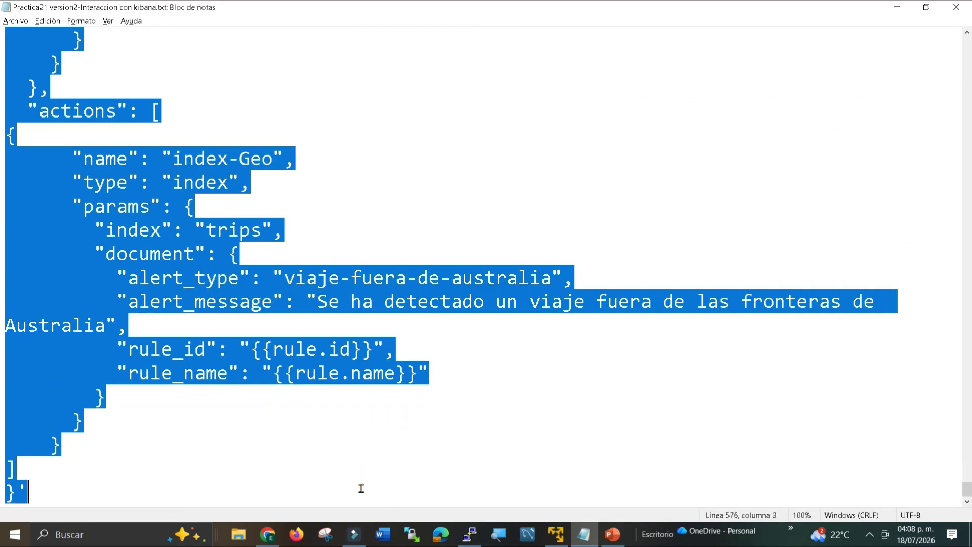
right_click(333, 363)
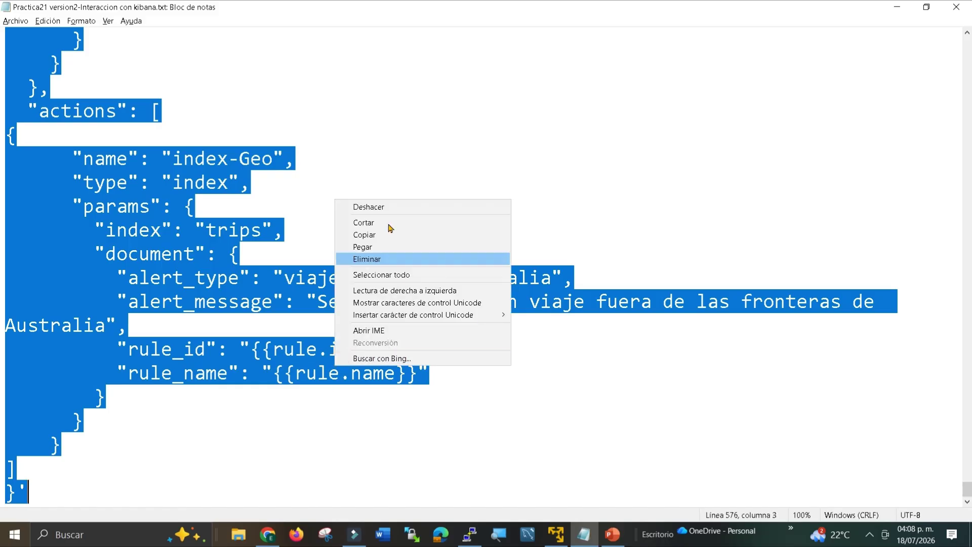
left_click(377, 234)
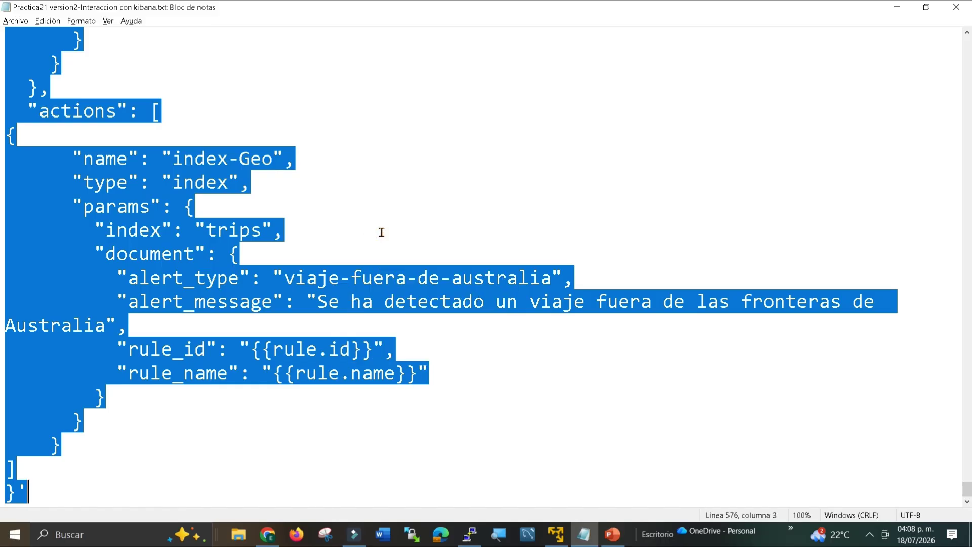
key("alt+Tab")
right_click(408, 196)
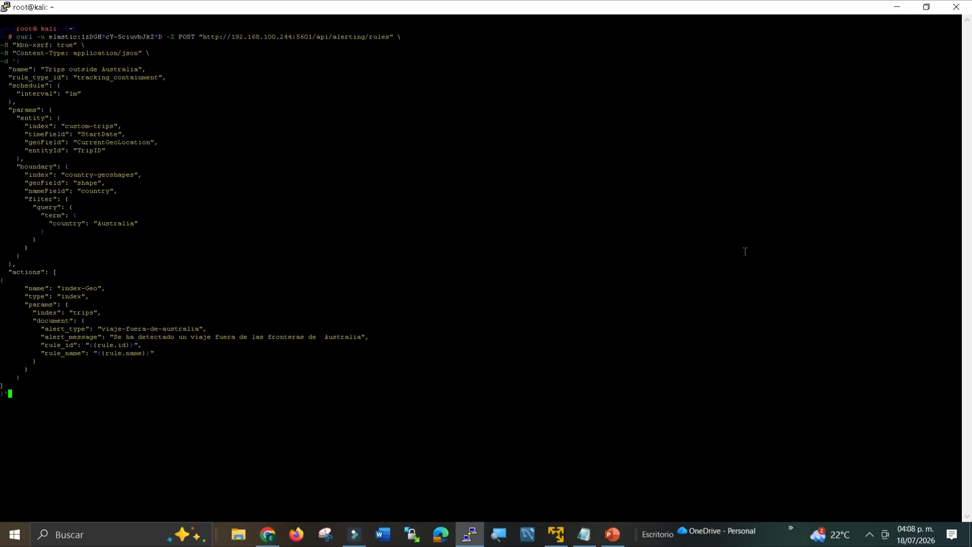
key("Return")
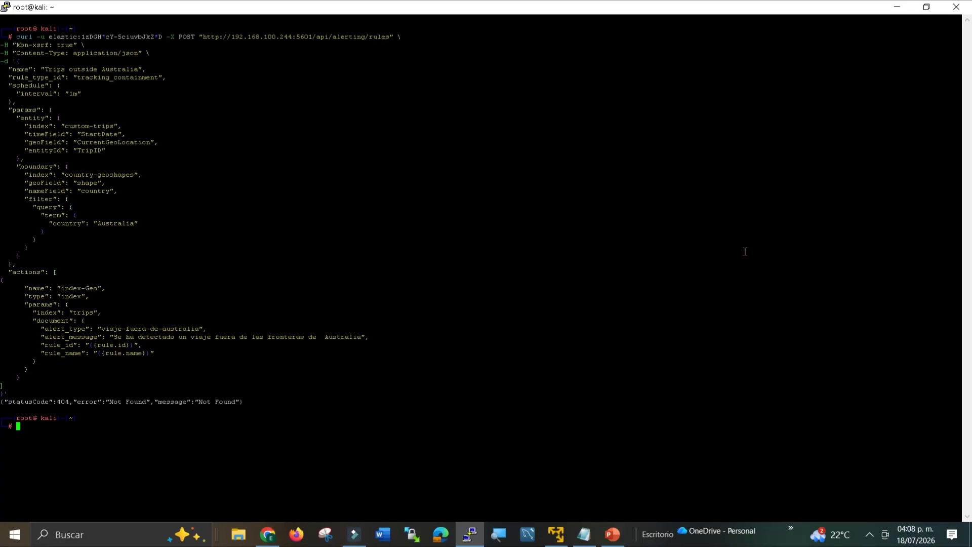
left_click_drag(52, 402, 67, 400)
left_click(260, 409)
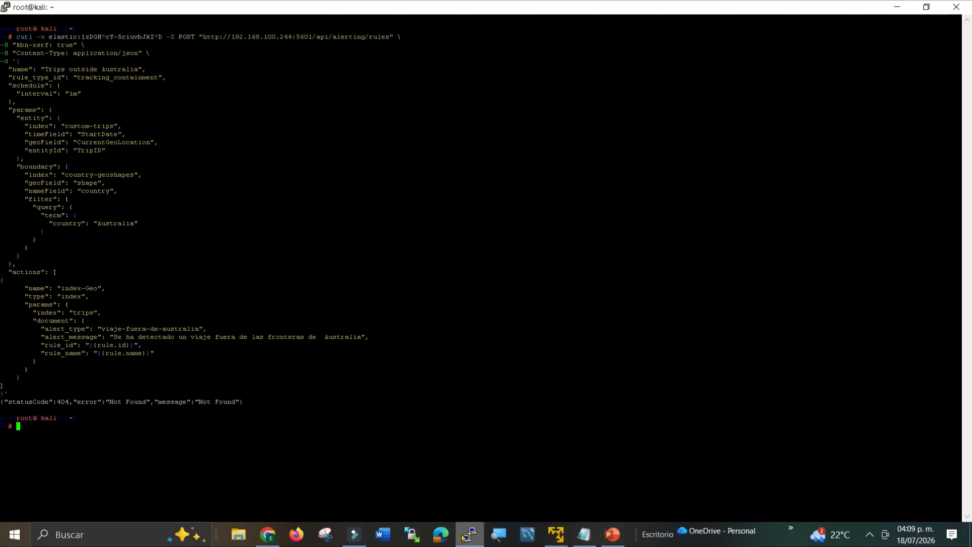
Step: Switch to PowerPoint and start the slide show of the BlueTeam21 Kibana presentation from its title slide
left_click(267, 536)
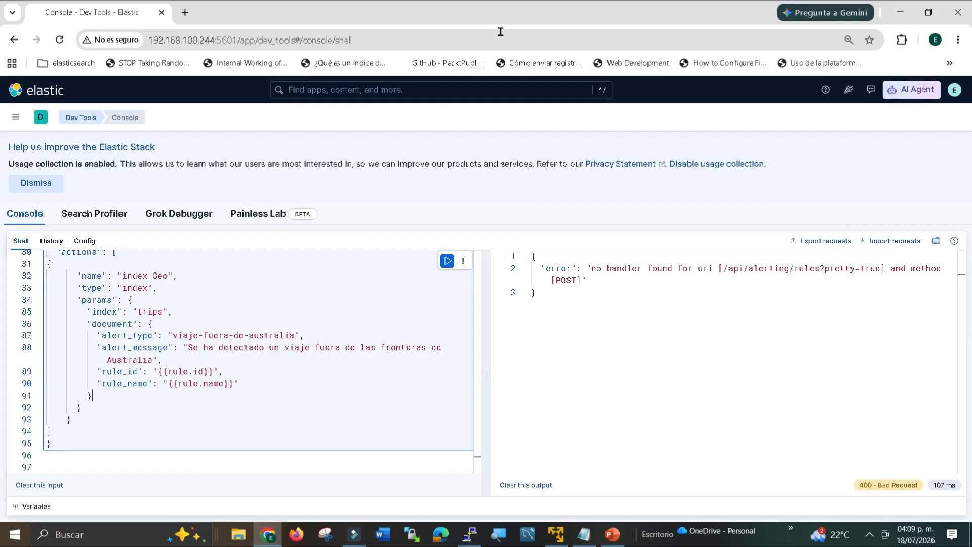
left_click(611, 536)
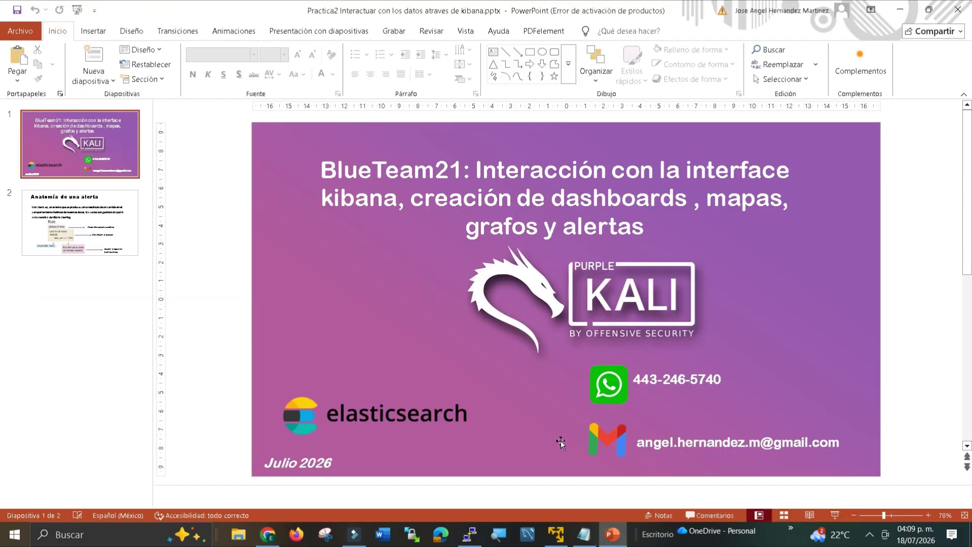
left_click(834, 515)
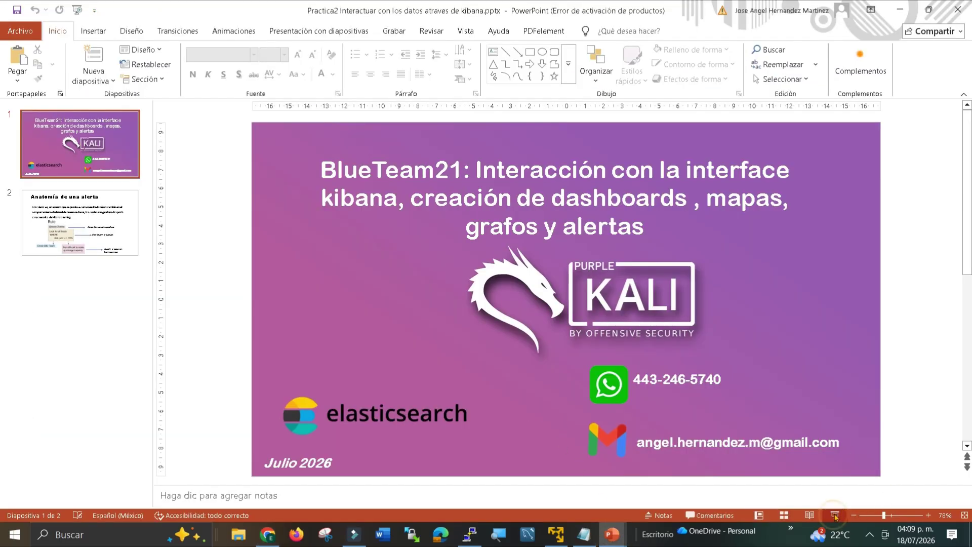